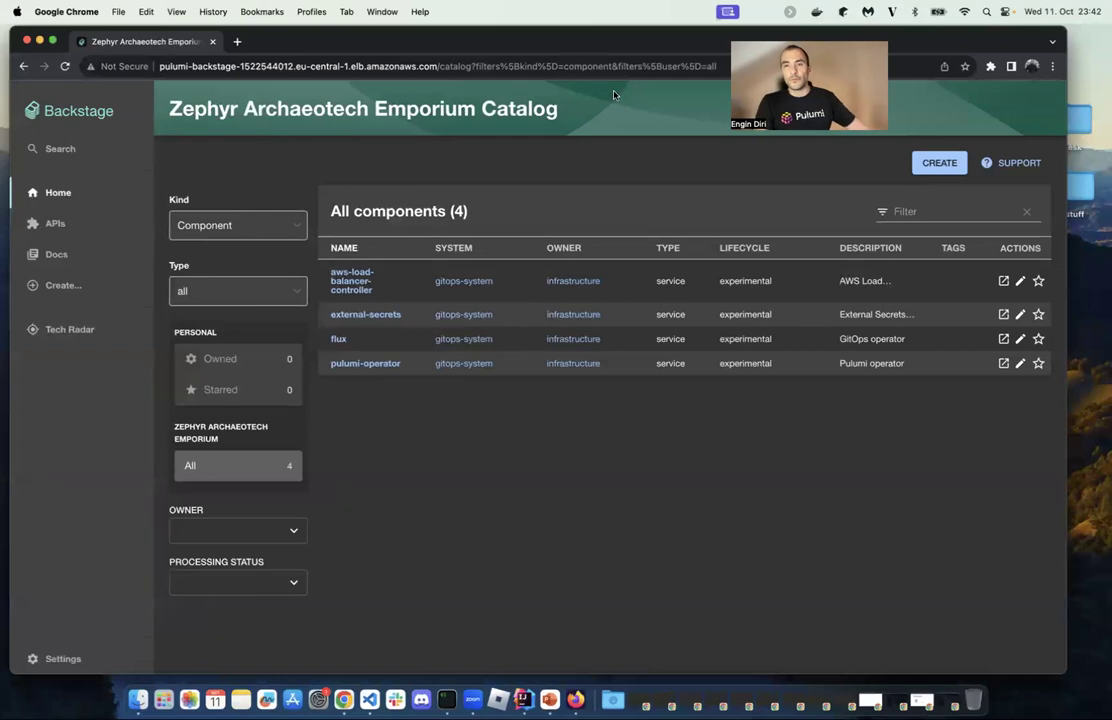
# - Reload the catalog and open the Pulumi activity of the flux component
pyautogui.click(65, 67)
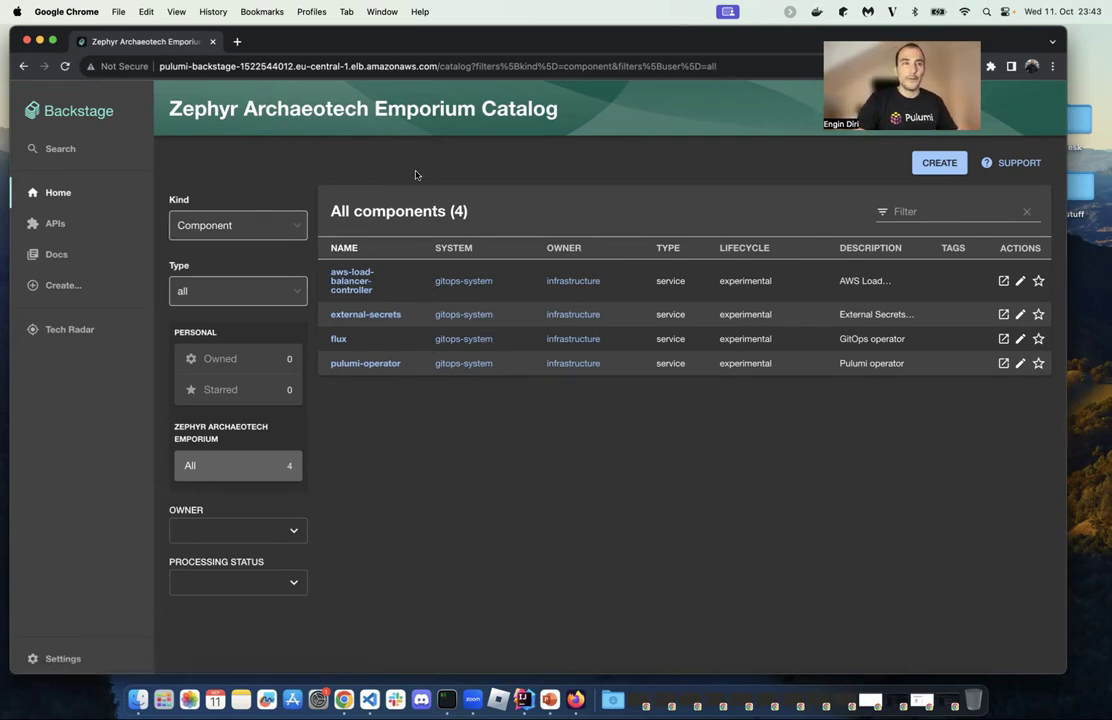
pyautogui.click(339, 339)
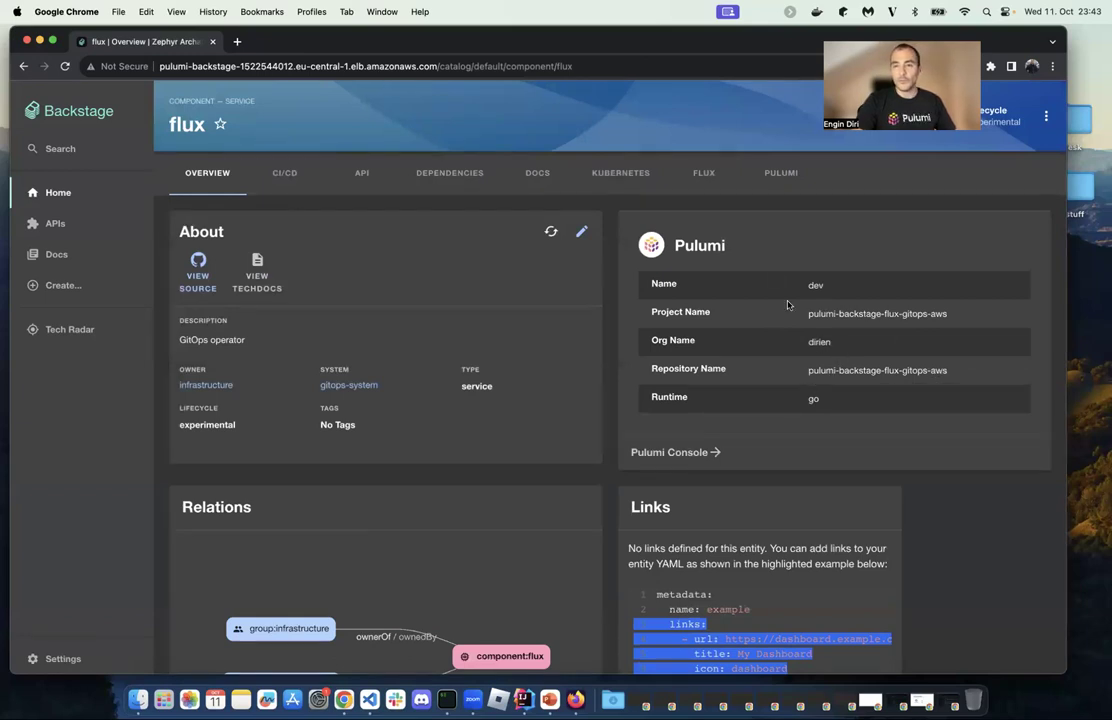
pyautogui.click(769, 177)
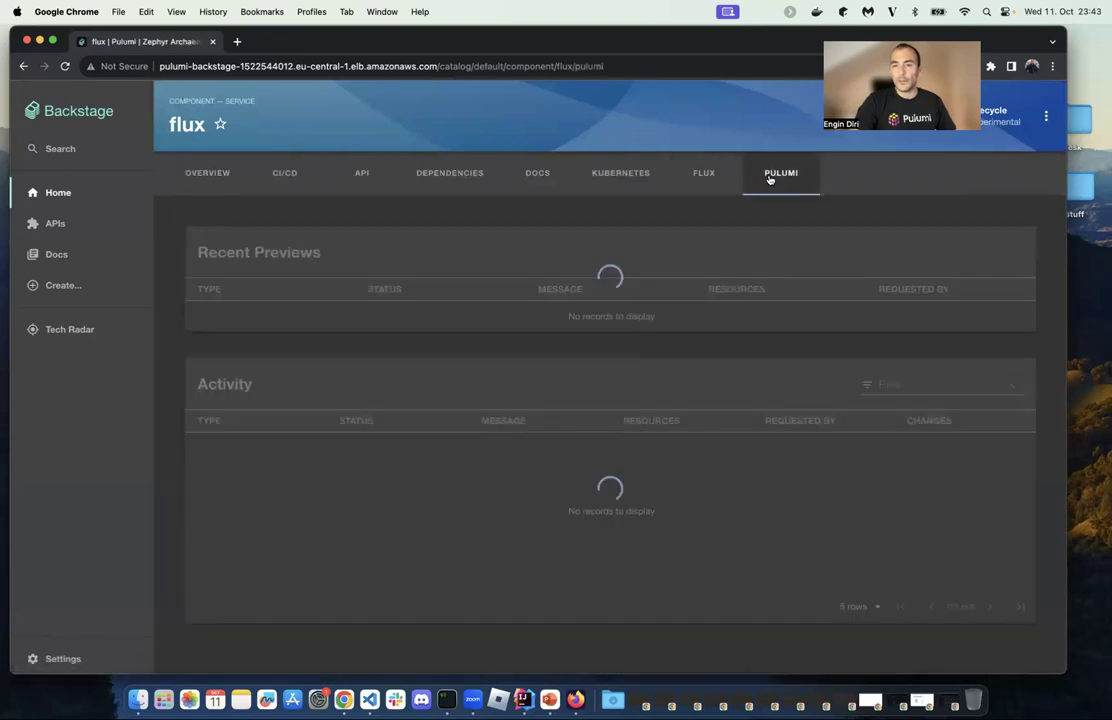
pyautogui.scroll(-3, 608, 399)
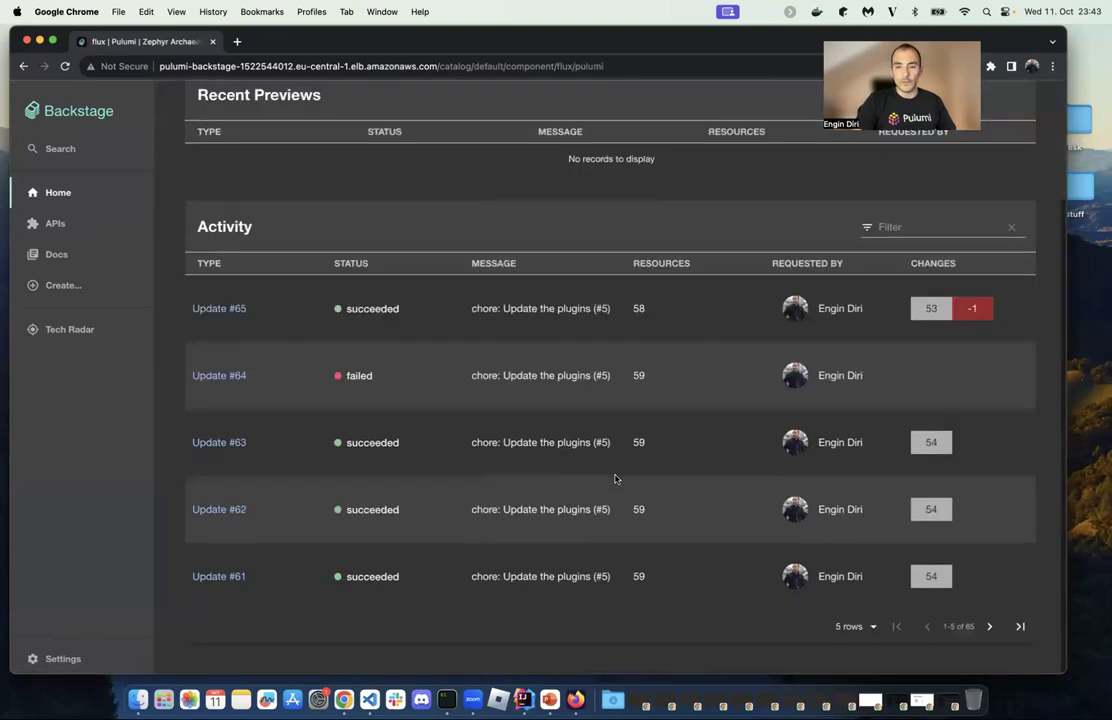
# - Page through two older pages of the flux component's update activity and return to the most recent updates
pyautogui.click(990, 626)
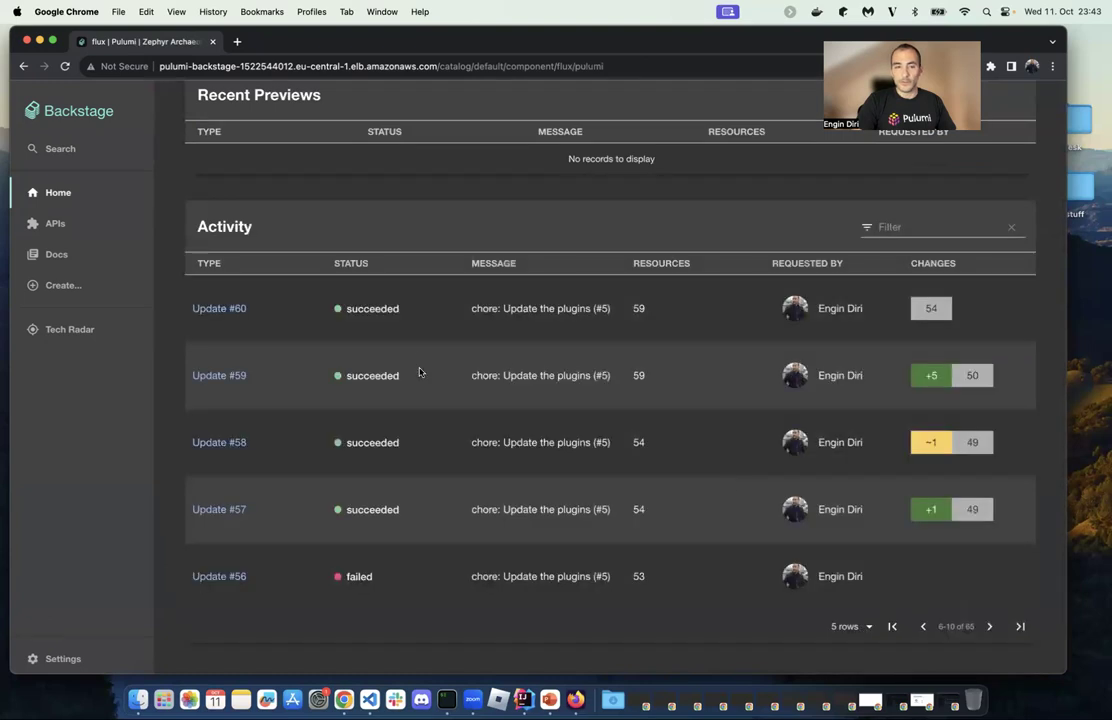
pyautogui.click(1000, 622)
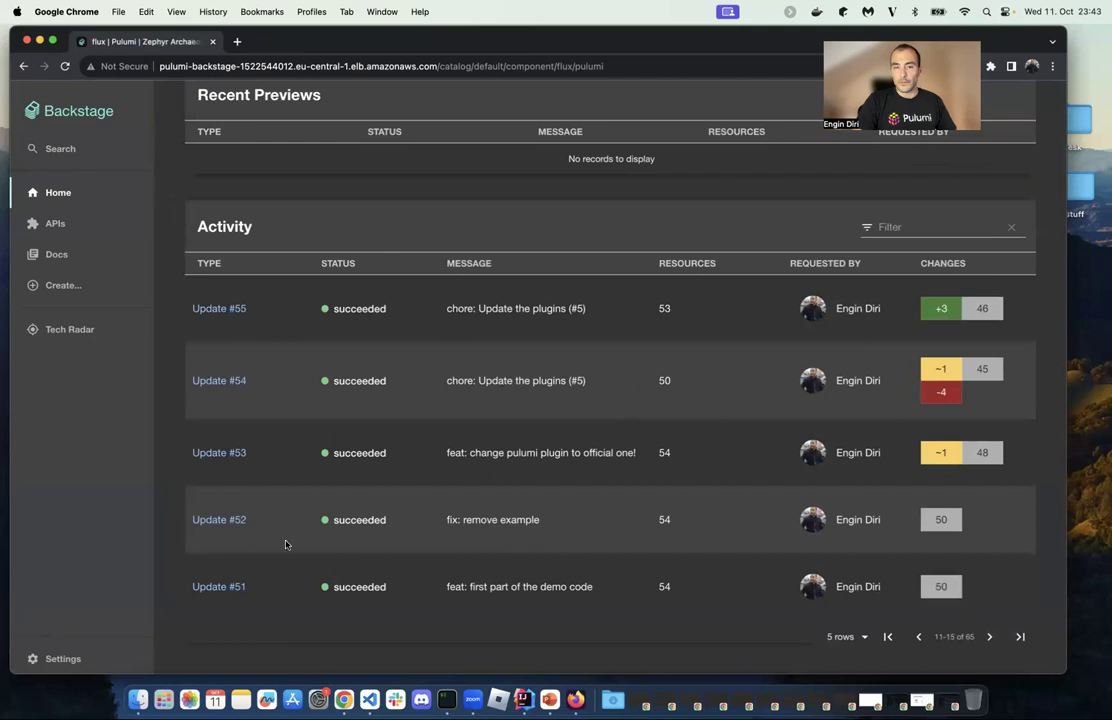
pyautogui.click(920, 637)
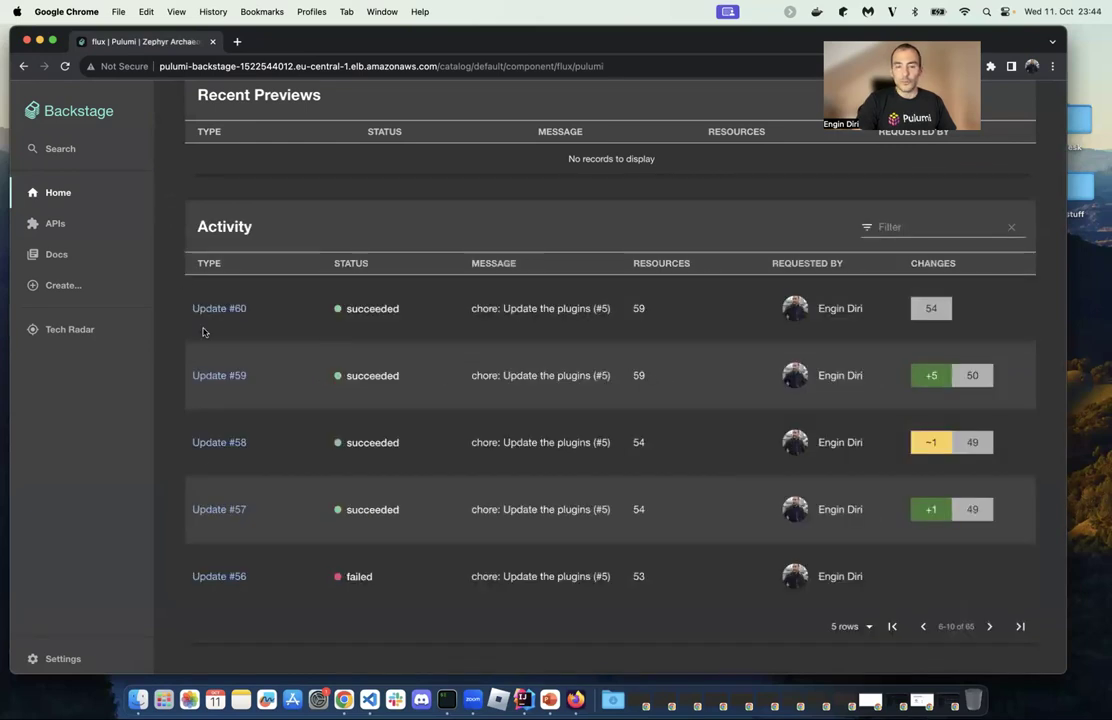
pyautogui.click(923, 626)
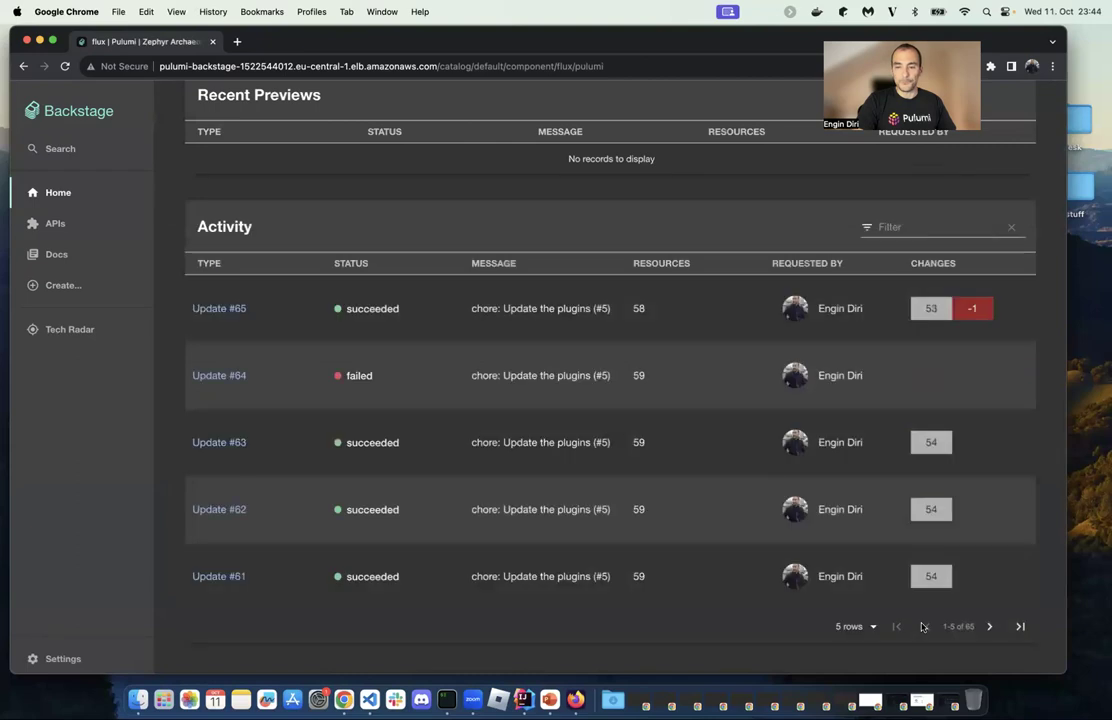
# - Go back to the catalog, open the gitops-system overview and examine its Relations and Pulumi cards
pyautogui.click(62, 192)
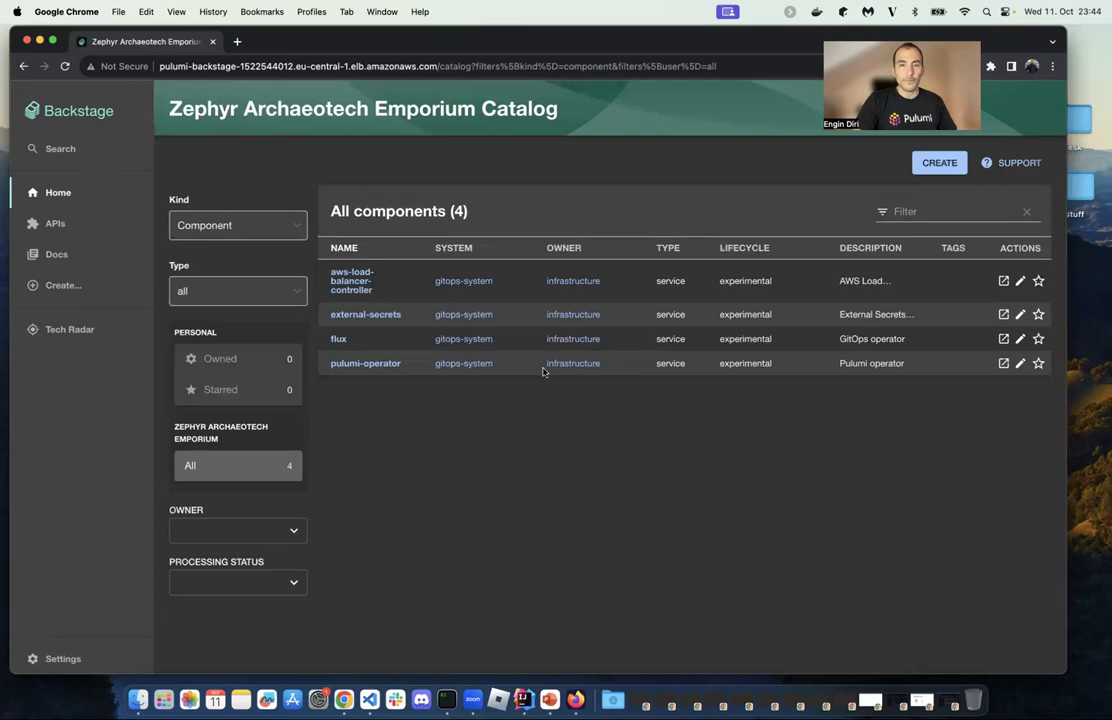
pyautogui.click(455, 281)
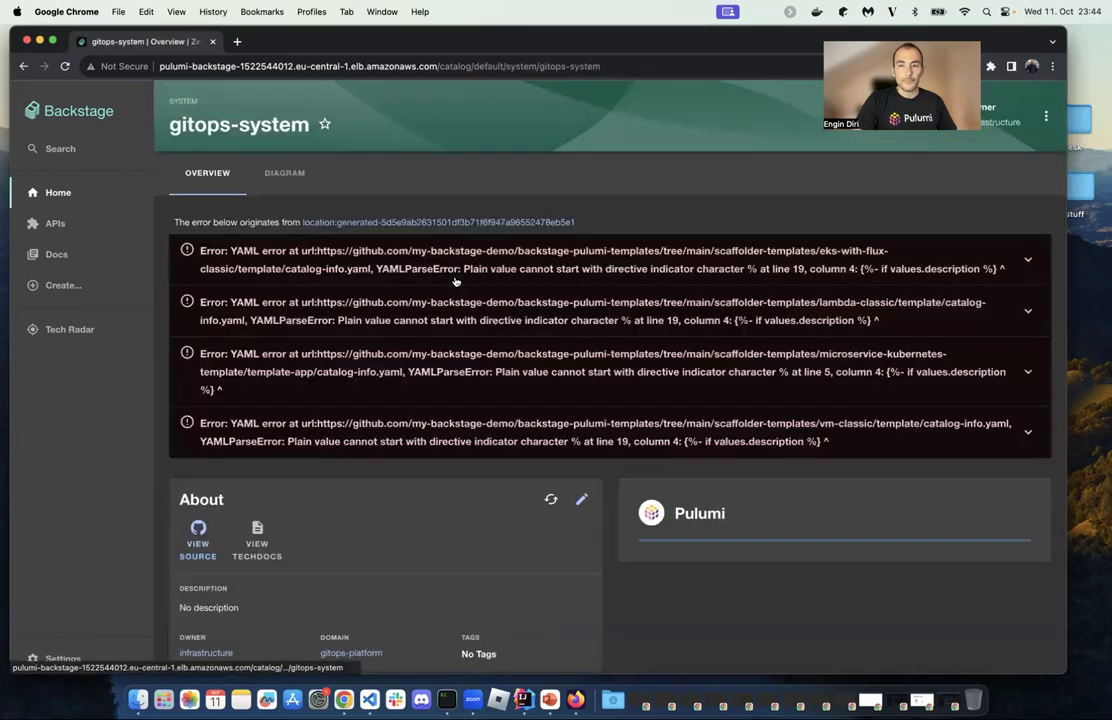
pyautogui.scroll(-4, 427, 434)
pyautogui.scroll(-7, 440, 438)
pyautogui.scroll(6, 459, 444)
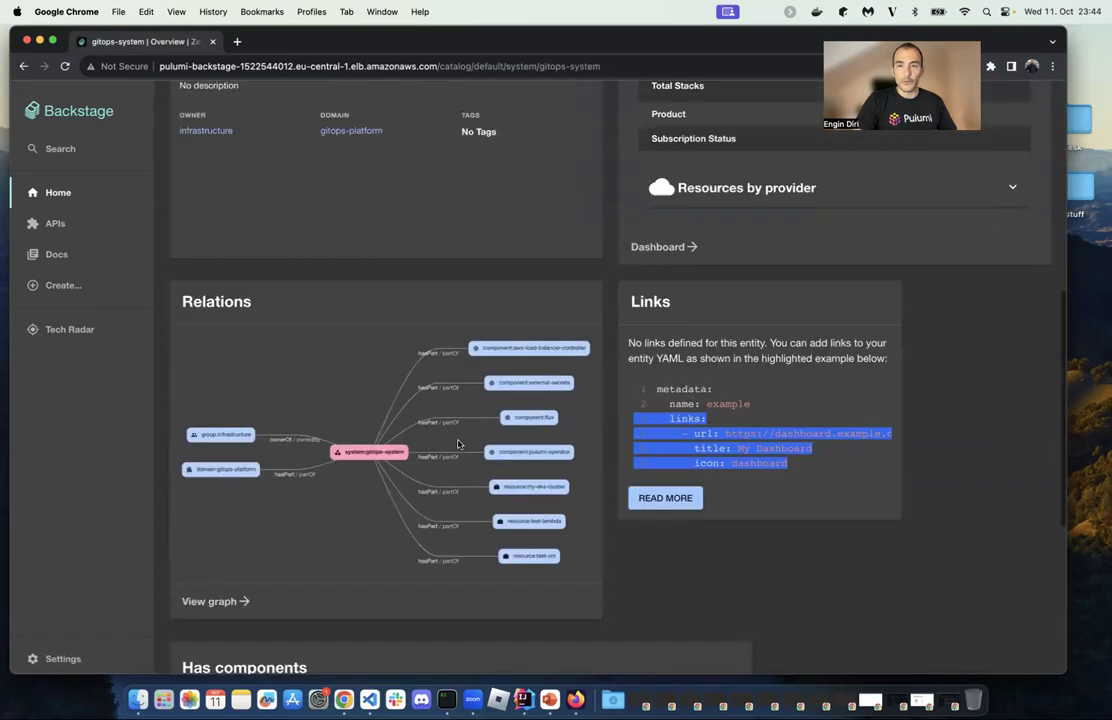
pyautogui.scroll(1, 801, 307)
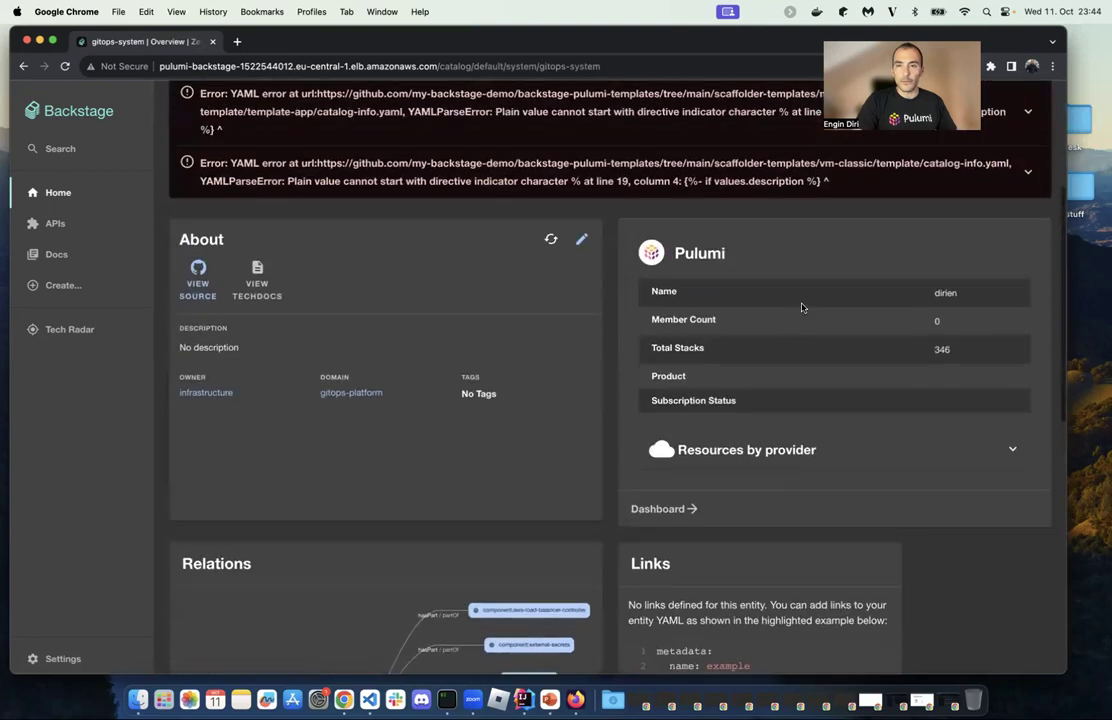
pyautogui.scroll(2, 727, 390)
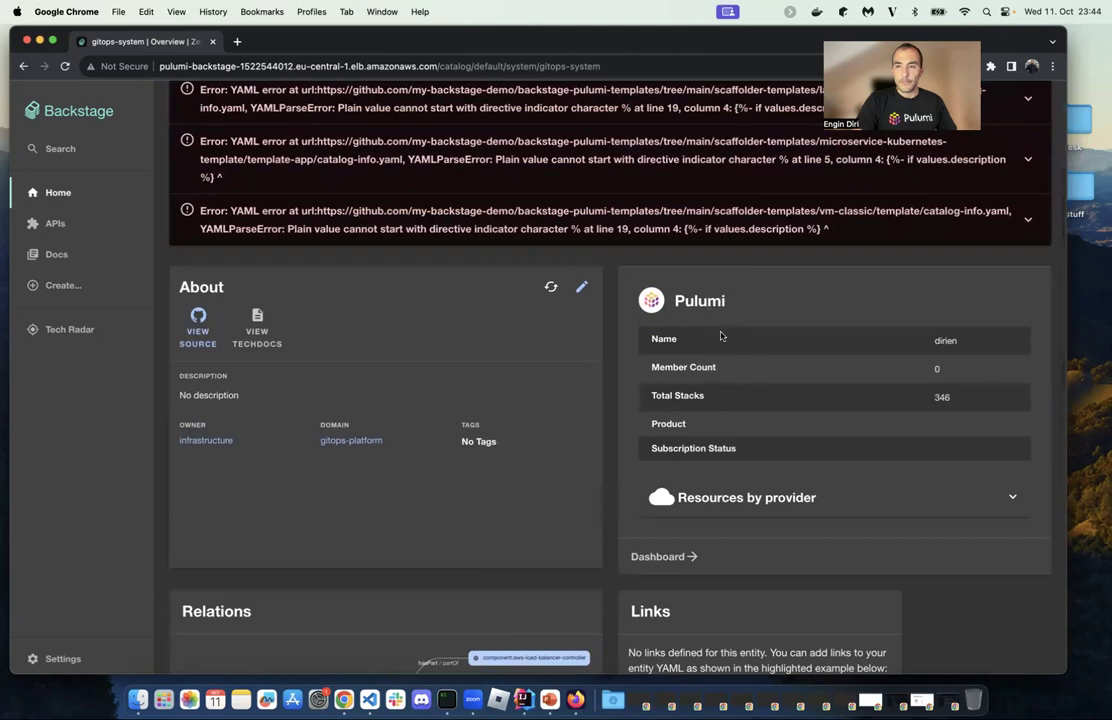
# - View the details of the eks-with-flux-classic YAML error on the gitops-system overview and collapse them again
pyautogui.scroll(4, 745, 350)
pyautogui.scroll(1, 1024, 270)
pyautogui.click(1030, 252)
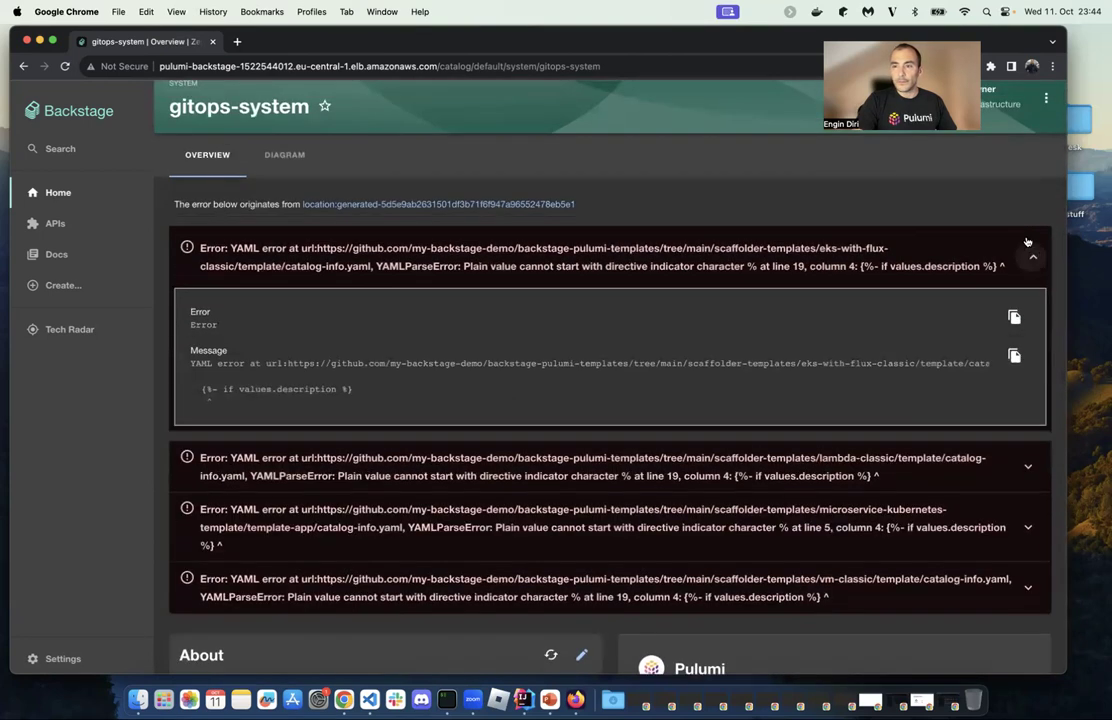
pyautogui.click(1030, 253)
# - Schedule a refresh of the gitops-system entity and reload the page
pyautogui.scroll(-1, 747, 541)
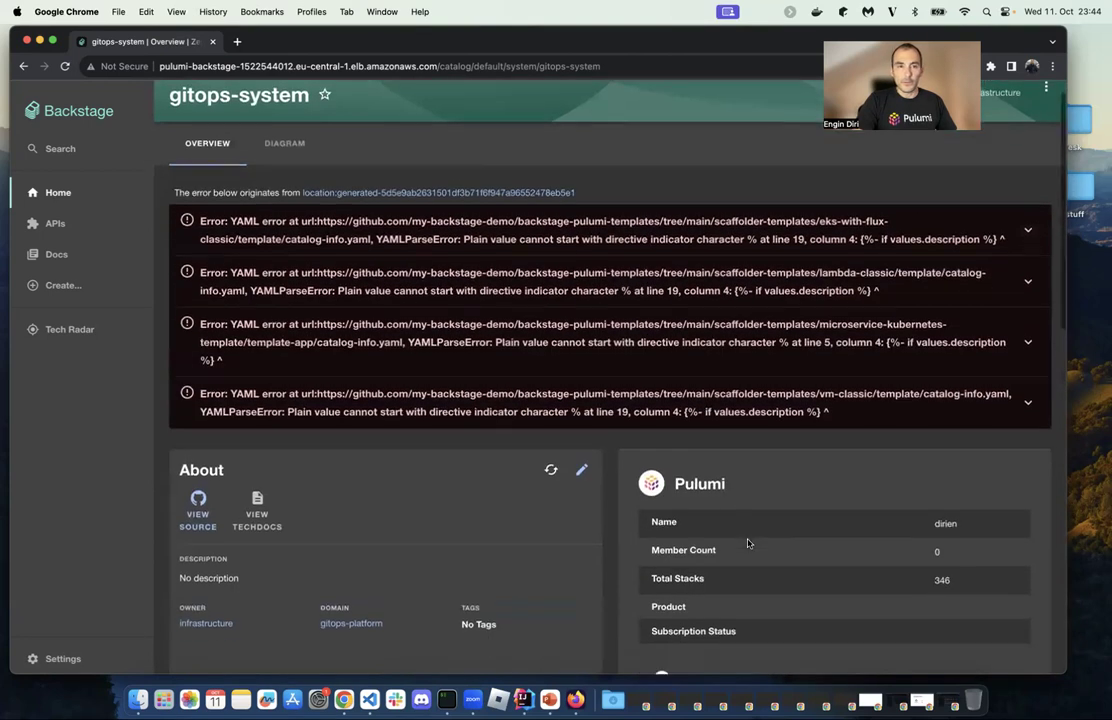
pyautogui.click(551, 437)
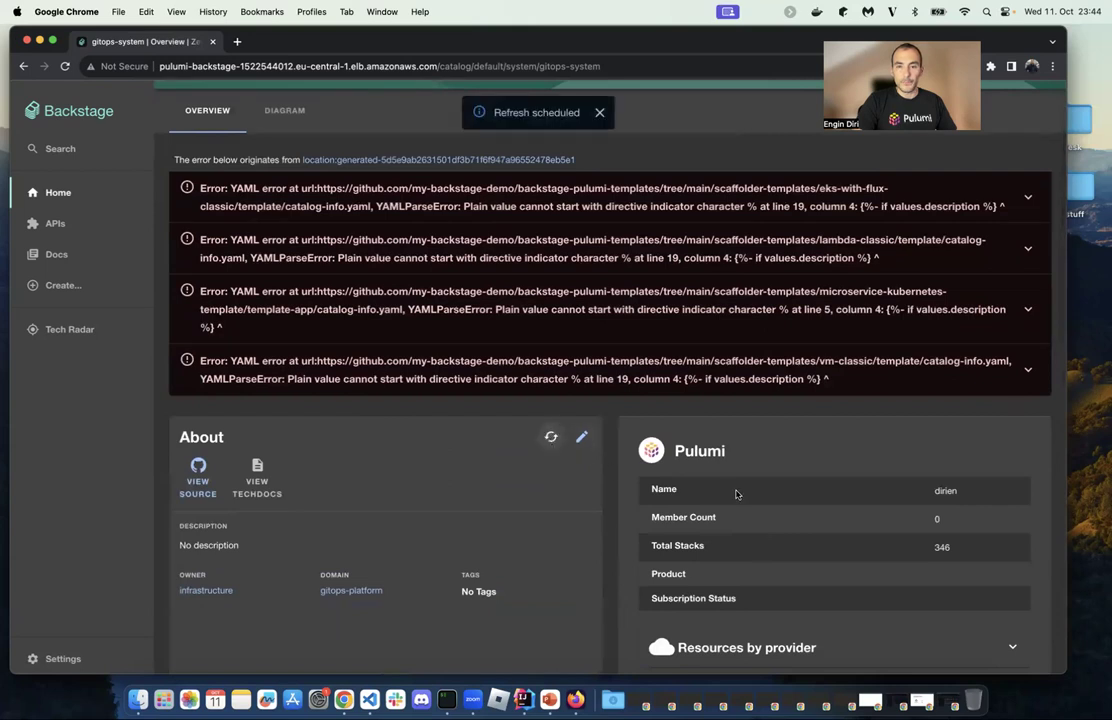
pyautogui.scroll(-1, 749, 512)
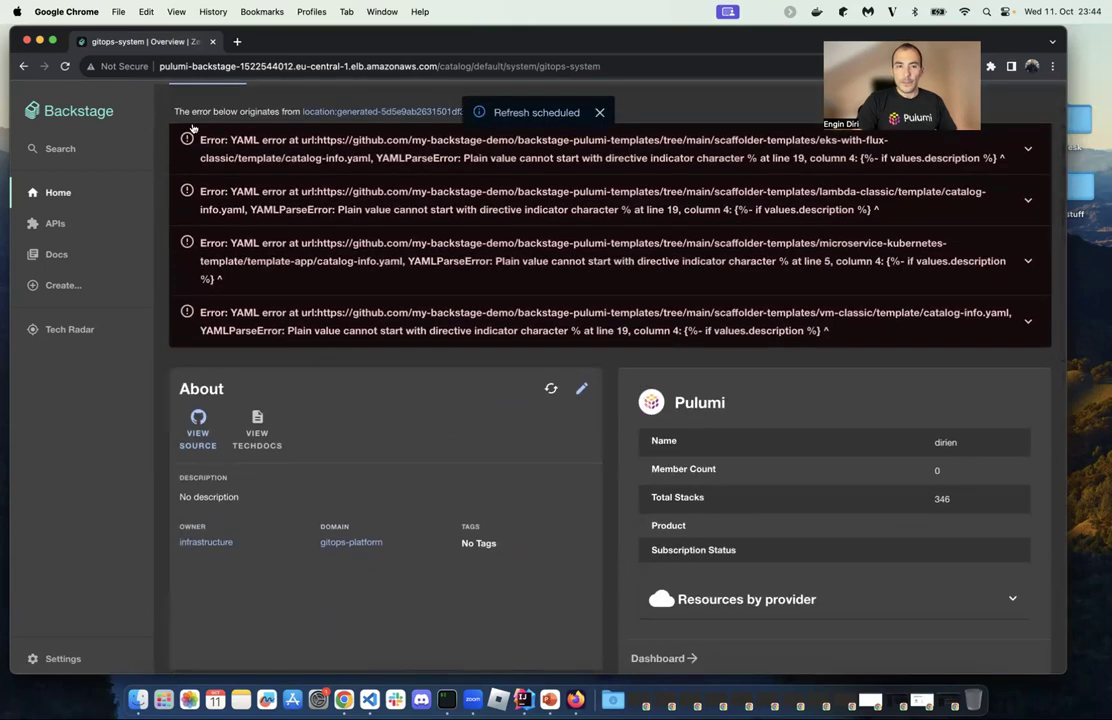
pyautogui.click(63, 66)
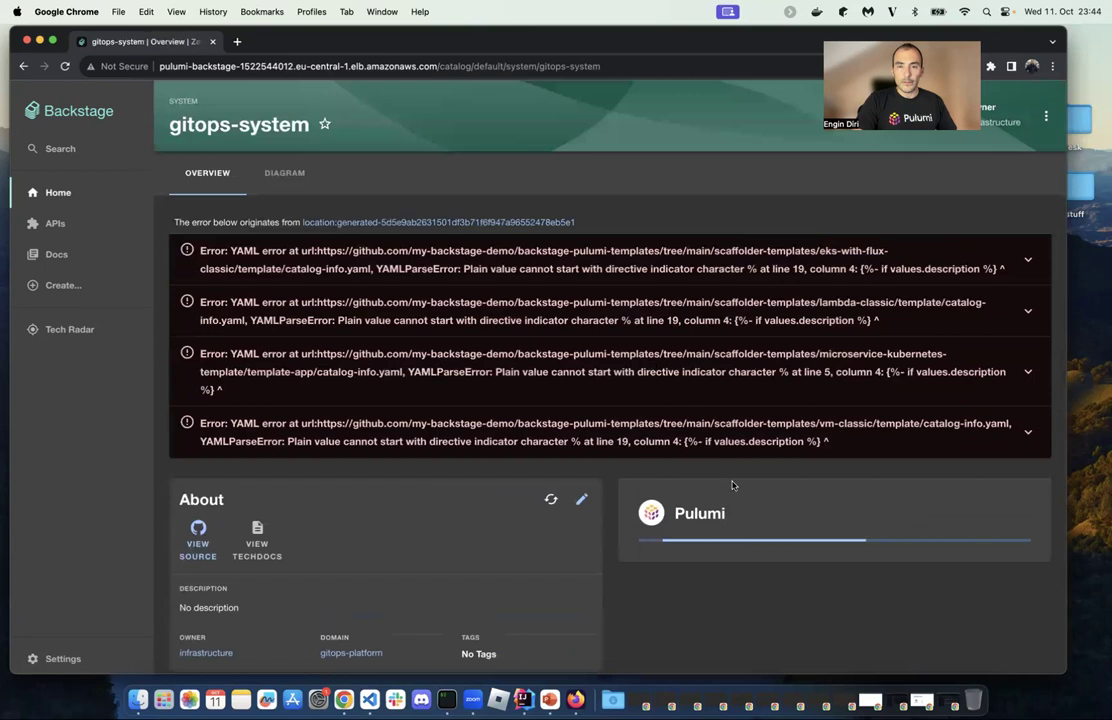
# - Expand the Pulumi card's Resources by provider breakdown and read the resource count for each provider
pyautogui.scroll(-2, 735, 440)
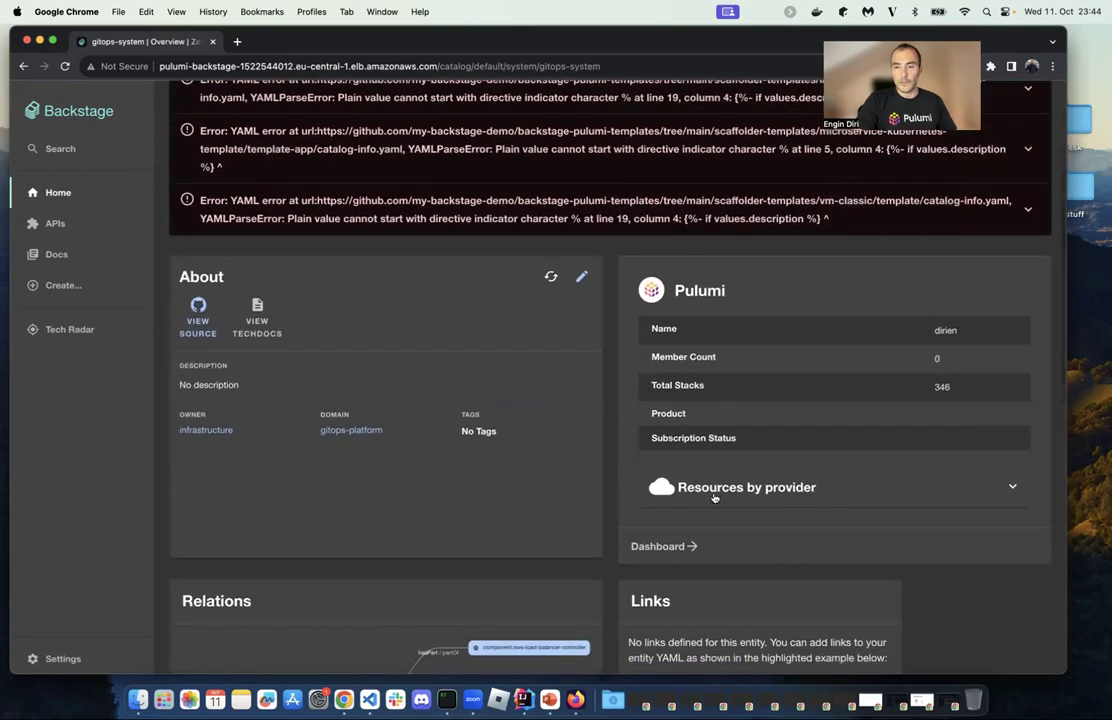
pyautogui.click(753, 491)
pyautogui.scroll(-4, 753, 491)
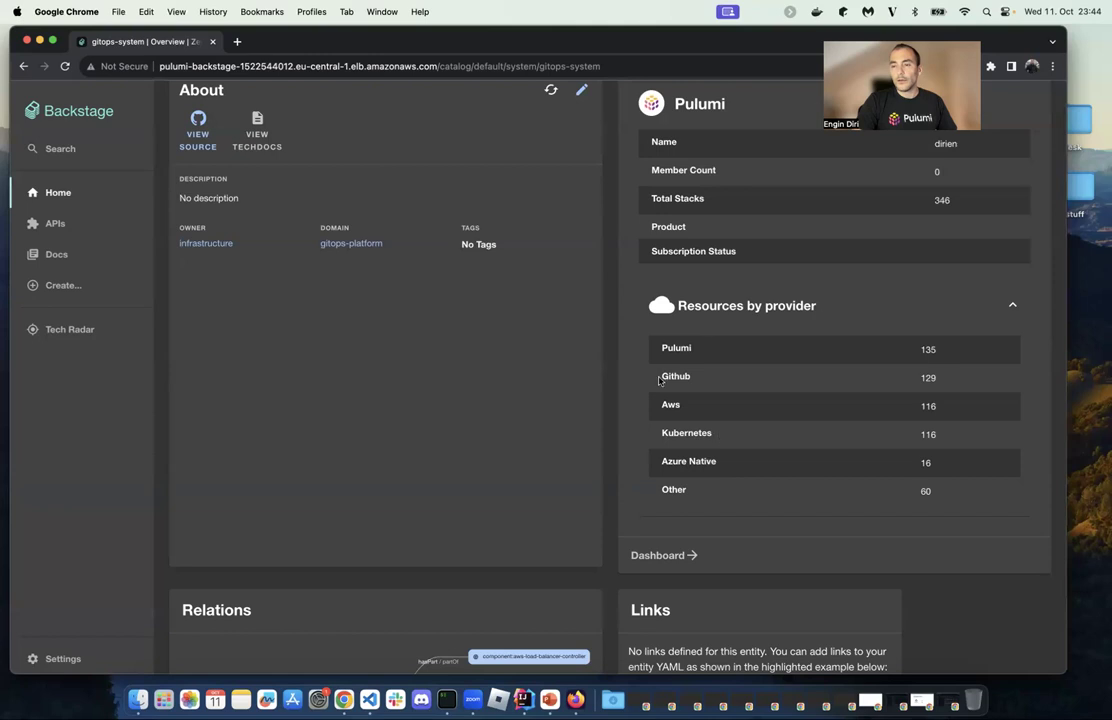
pyautogui.scroll(1, 925, 357)
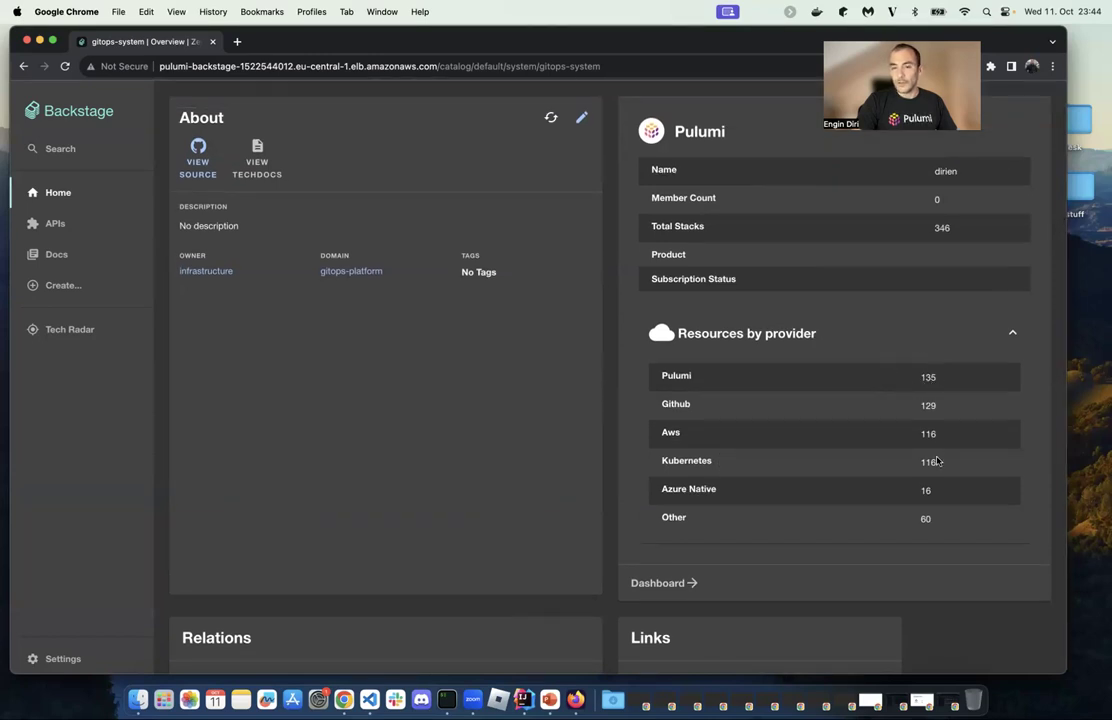
# - Open the component creation templates from the catalog home and examine the EKS, Lambda, microservice, static website and Virtual Machine templates
pyautogui.click(63, 193)
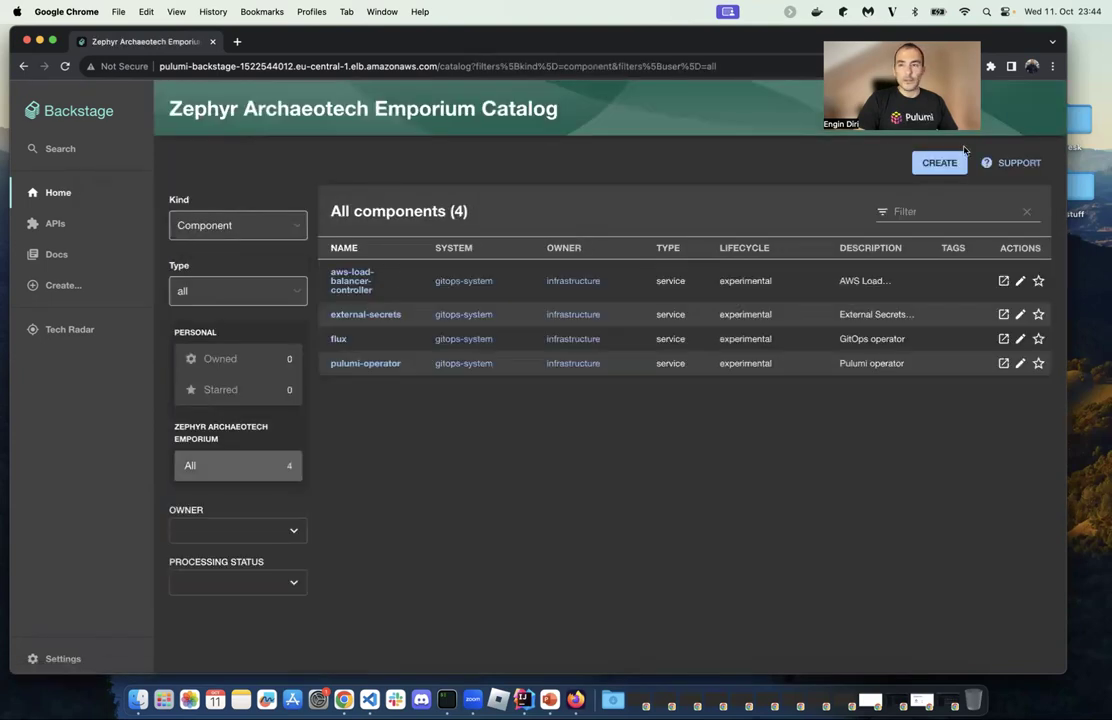
pyautogui.click(915, 161)
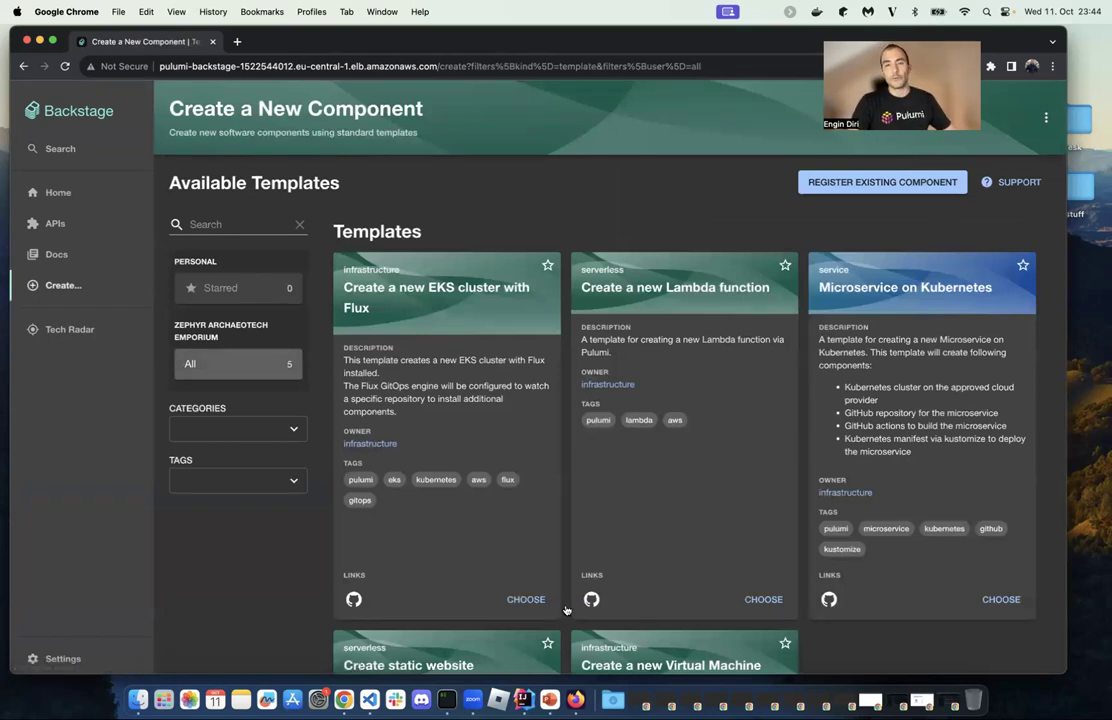
pyautogui.scroll(-3, 480, 445)
pyautogui.scroll(1, 507, 374)
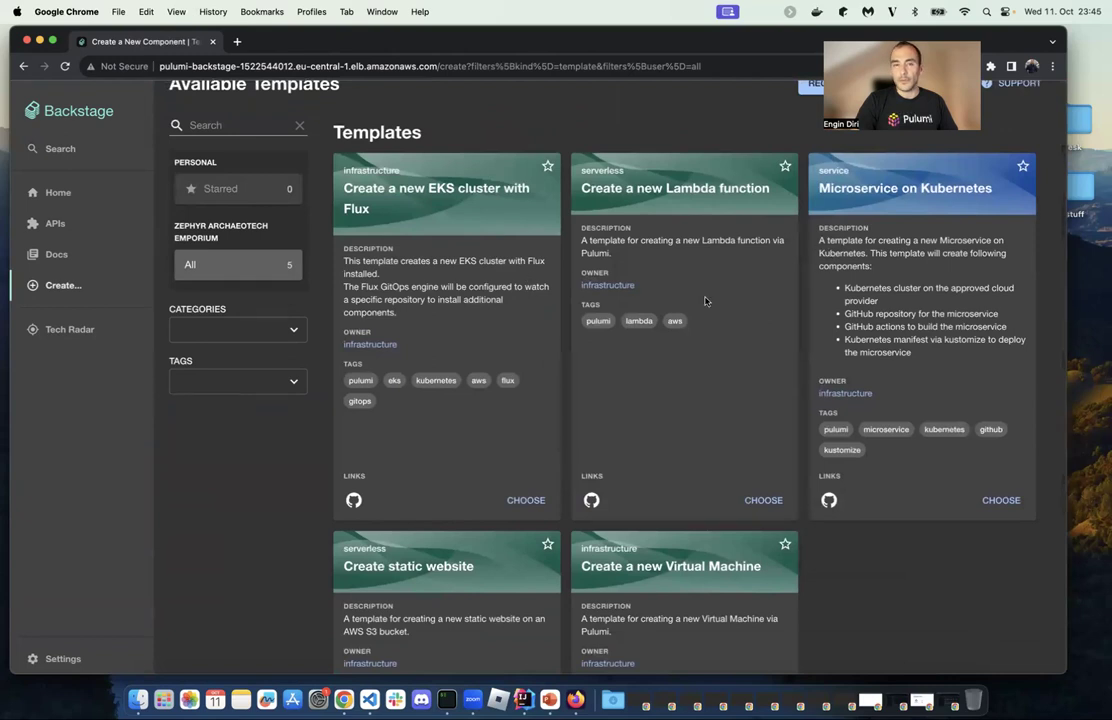
pyautogui.moveTo(388, 213); pyautogui.dragTo(357, 206)
pyautogui.moveTo(762, 191); pyautogui.dragTo(625, 191)
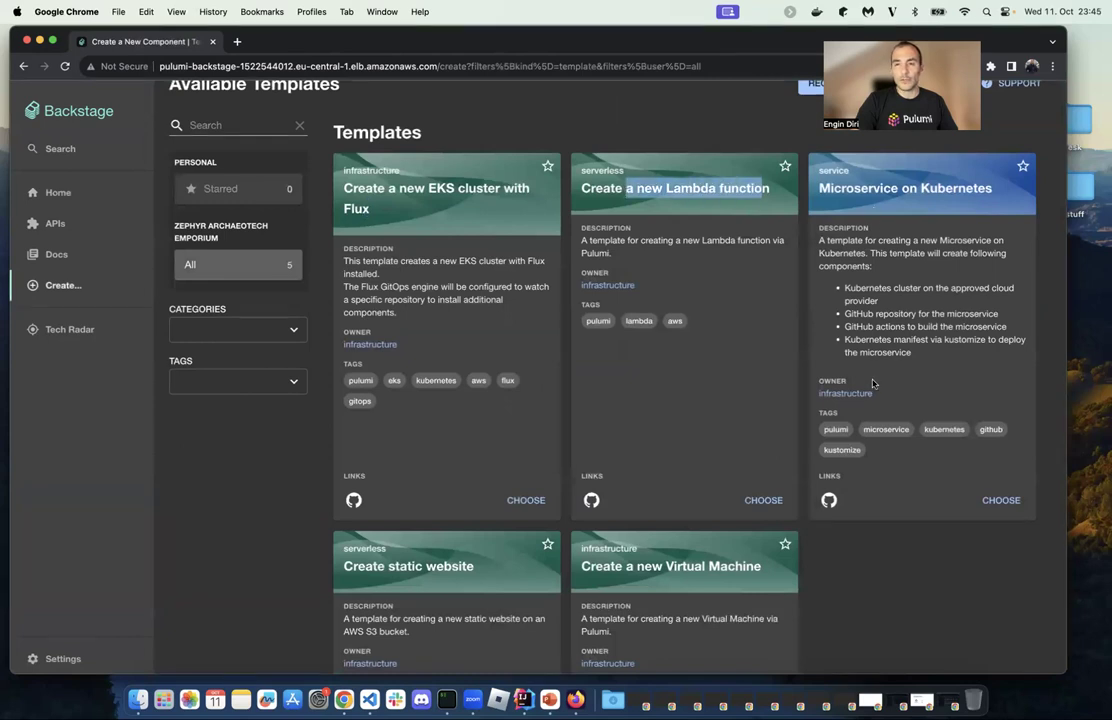
pyautogui.scroll(-1, 872, 383)
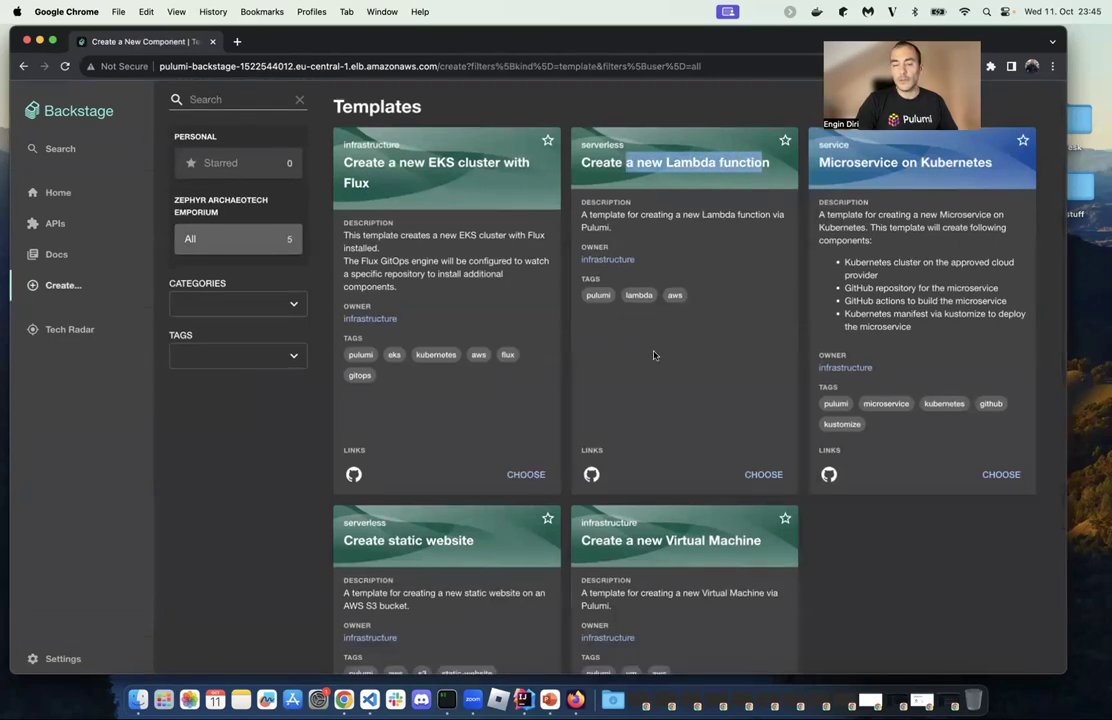
pyautogui.scroll(-3, 654, 355)
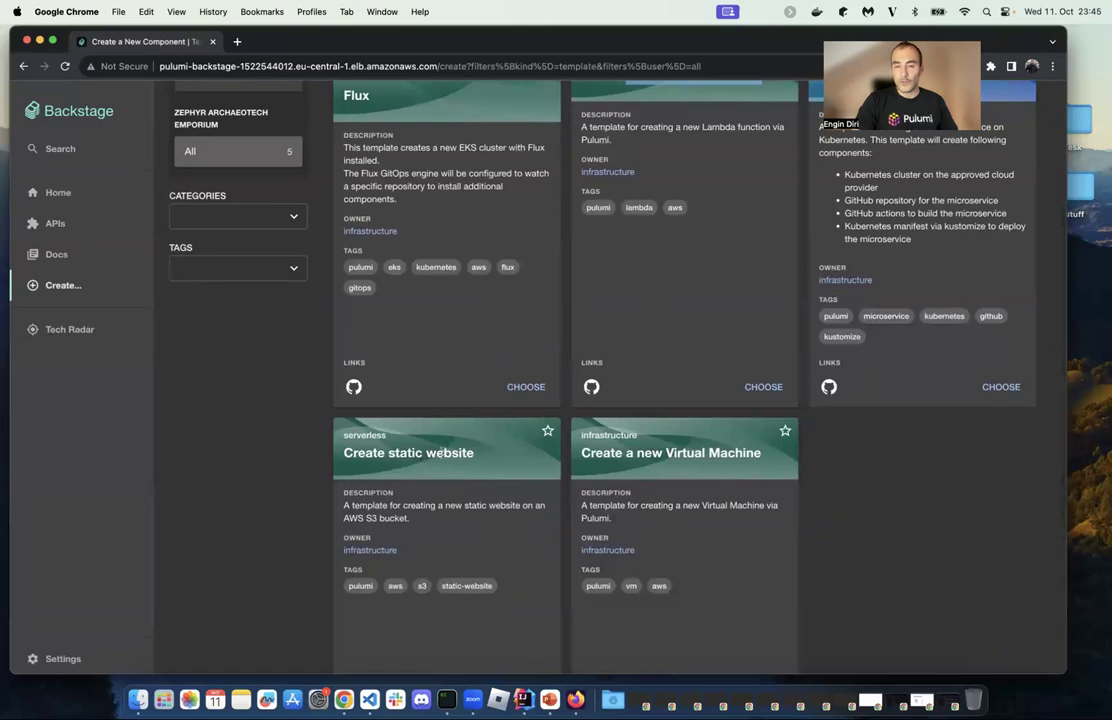
pyautogui.scroll(-2, 729, 545)
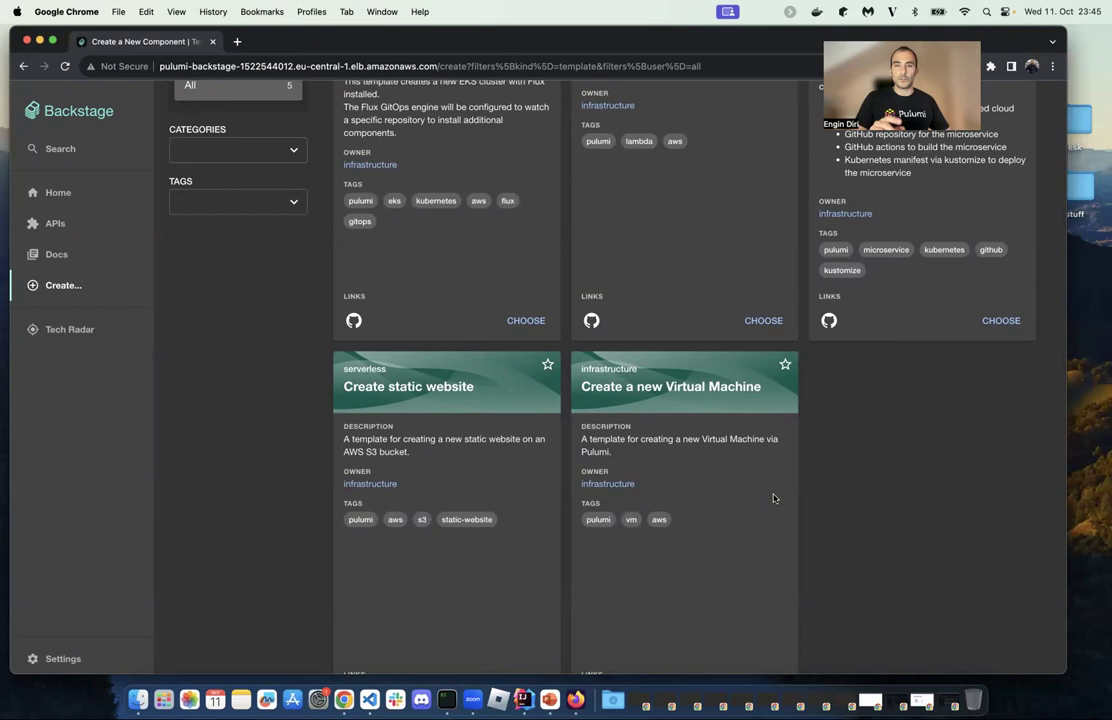
pyautogui.scroll(-2, 702, 452)
pyautogui.scroll(3, 710, 448)
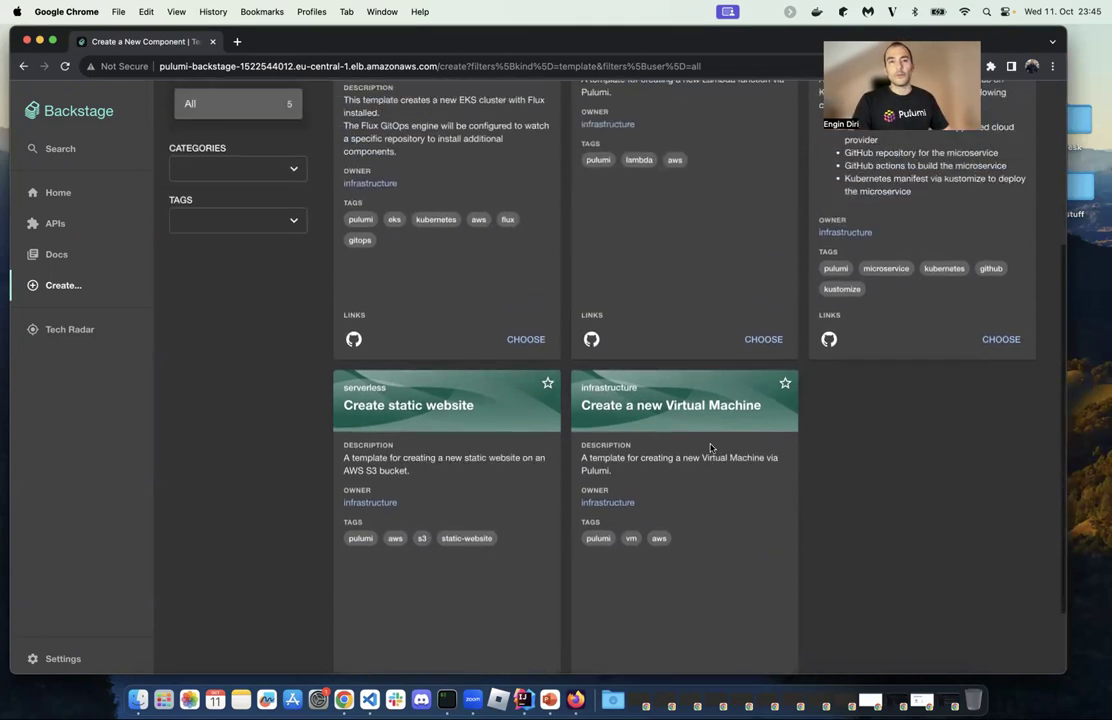
# - Open the Virtual Machine template's GitHub source, collapse the vm-classic folder and view templates.yaml enlarged
pyautogui.scroll(-1, 697, 451)
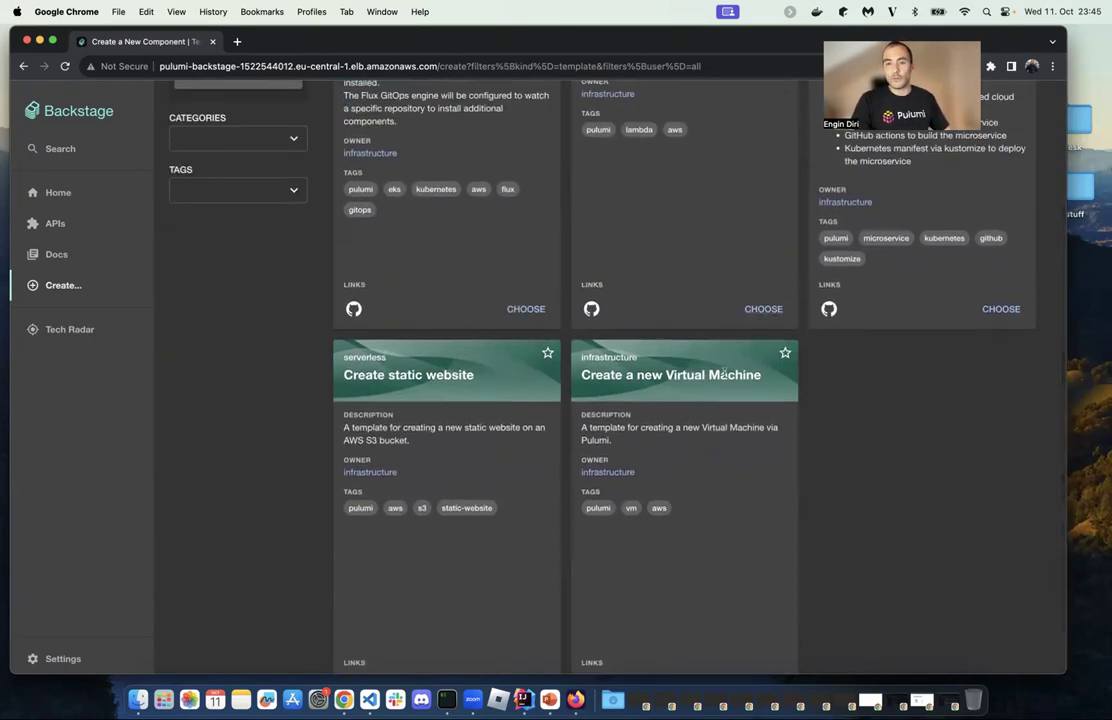
pyautogui.scroll(-2, 670, 445)
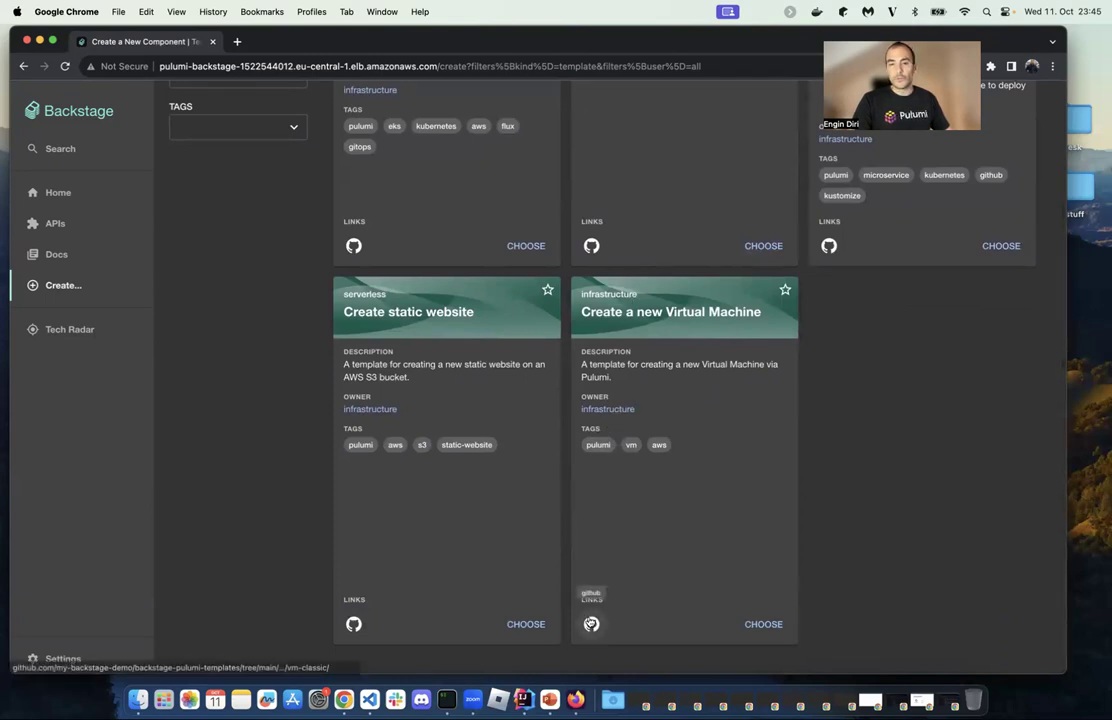
pyautogui.click(591, 624)
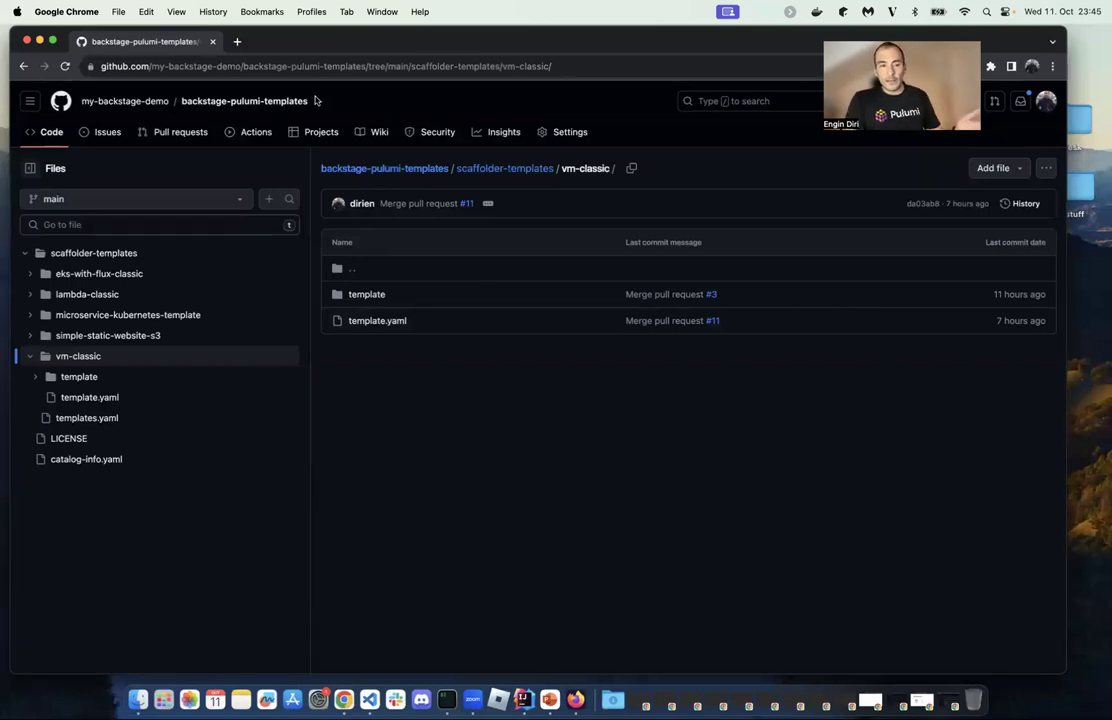
pyautogui.click(29, 358)
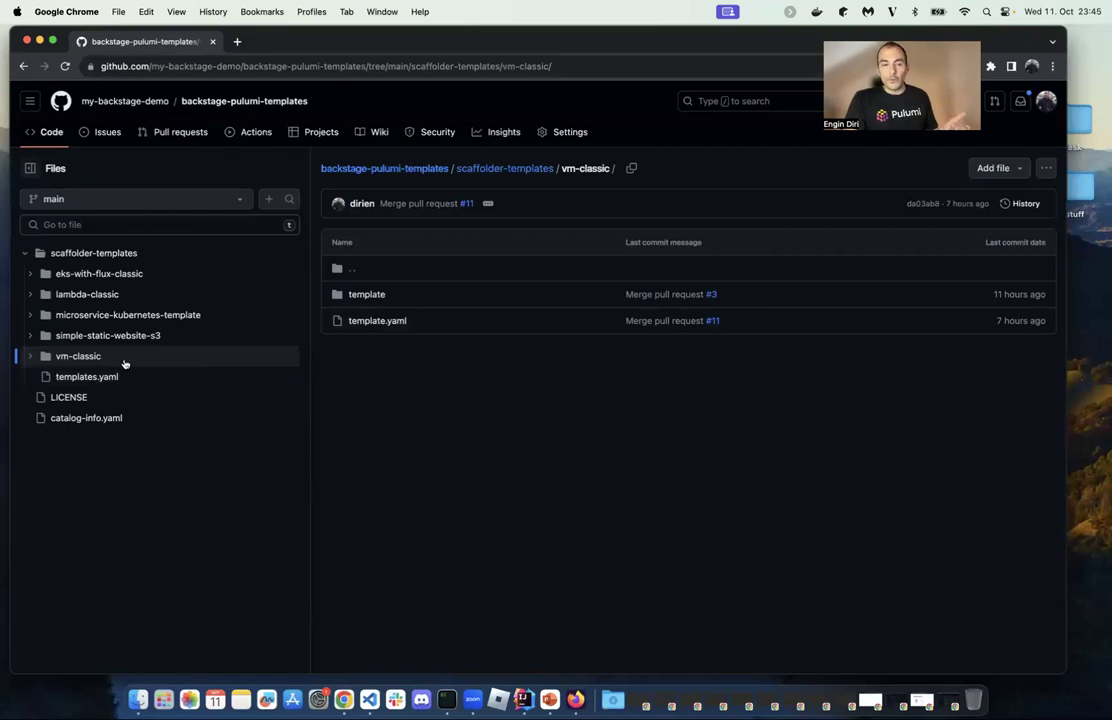
pyautogui.click(105, 377)
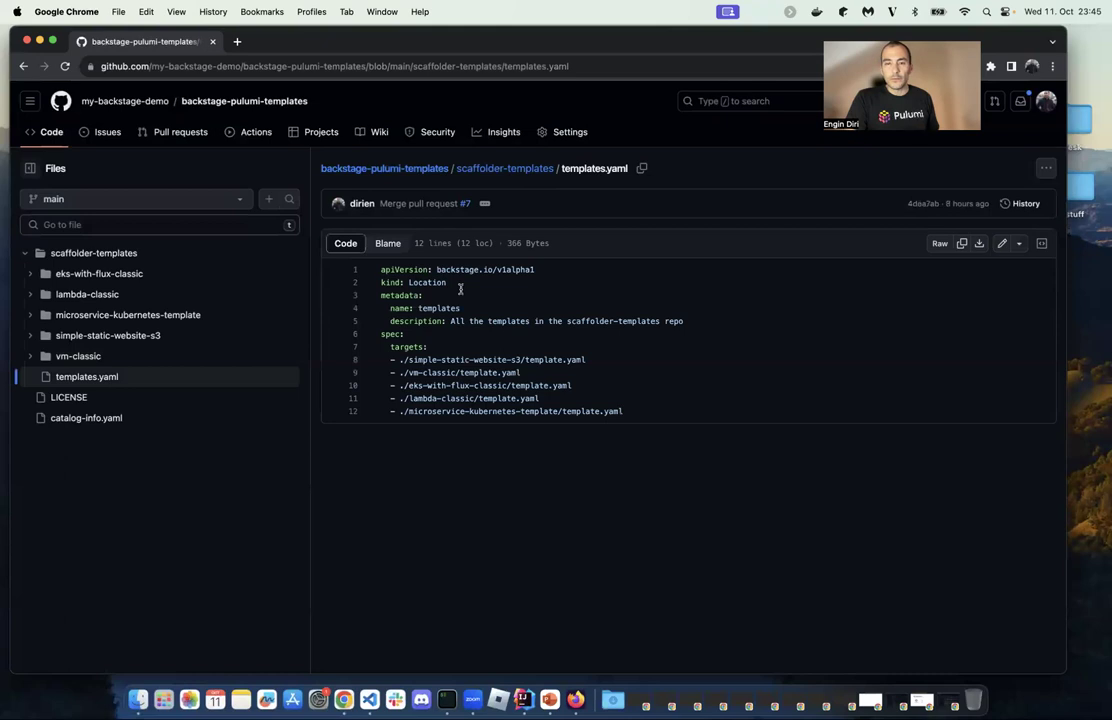
pyautogui.scroll(5, 460, 289)
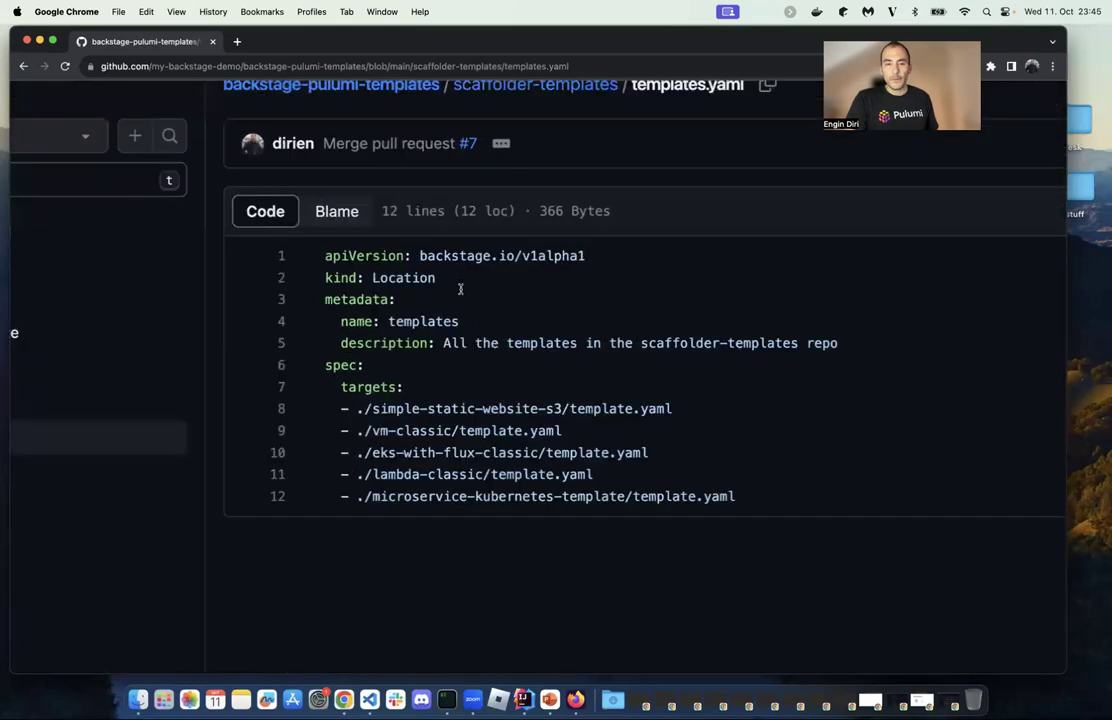
# - Examine the targets list in templates.yaml, highlighting the template.yaml paths it references
pyautogui.scroll(3, 460, 289)
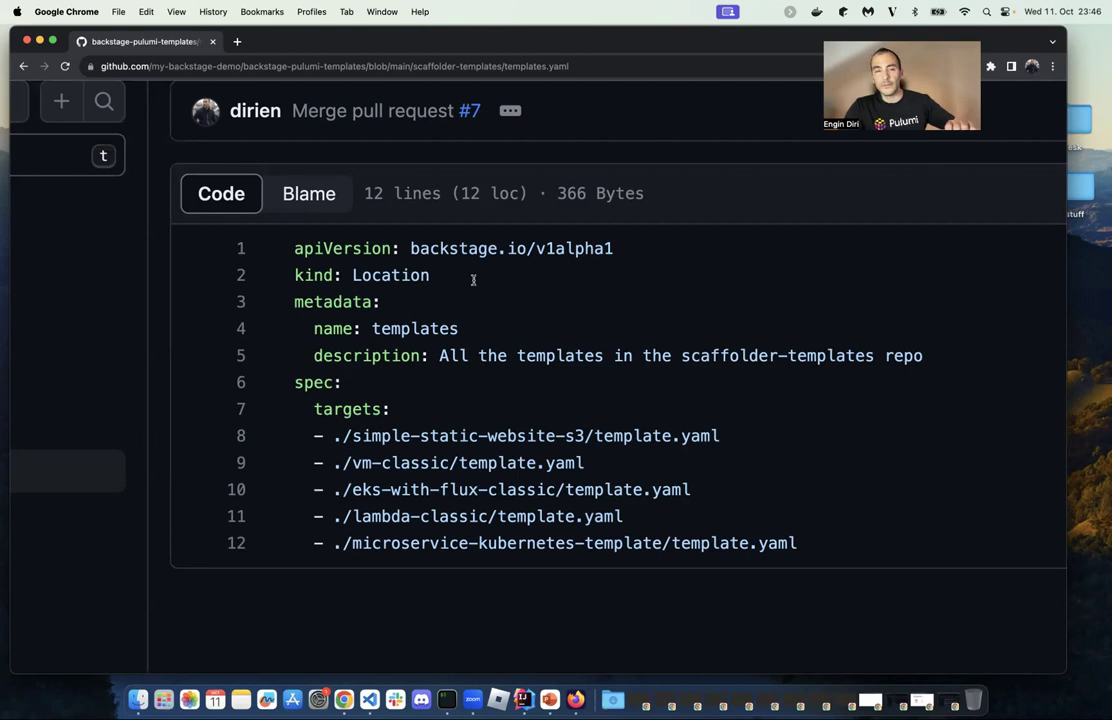
pyautogui.scroll(3, 490, 280)
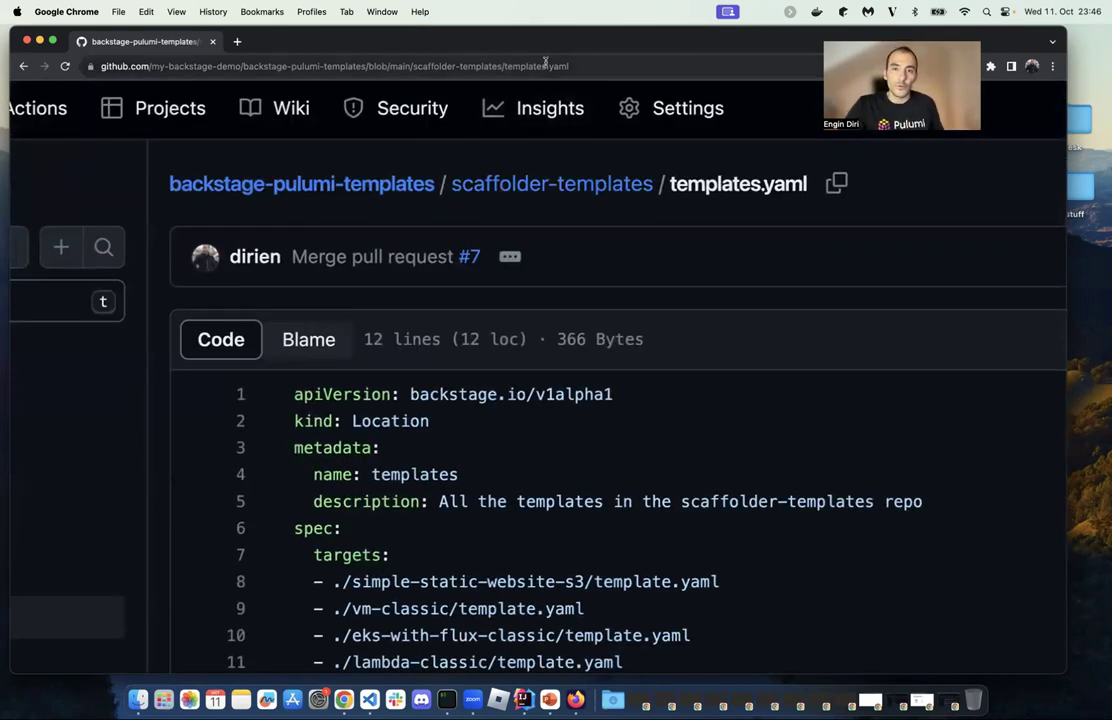
pyautogui.scroll(-2, 591, 400)
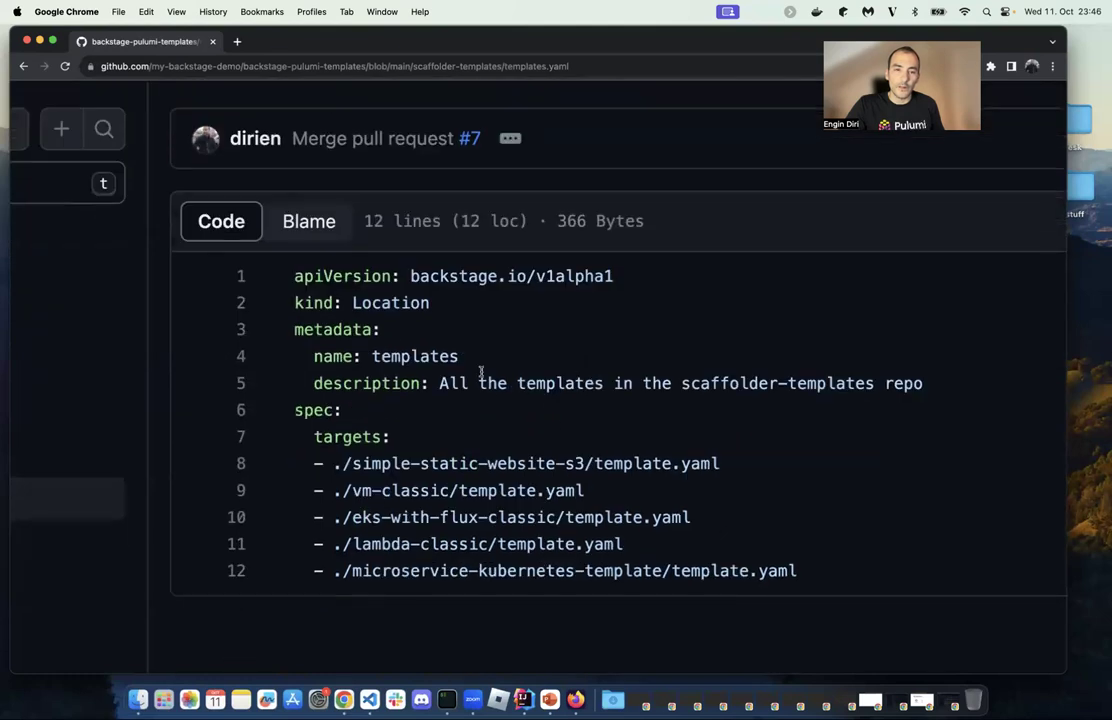
pyautogui.click(806, 566)
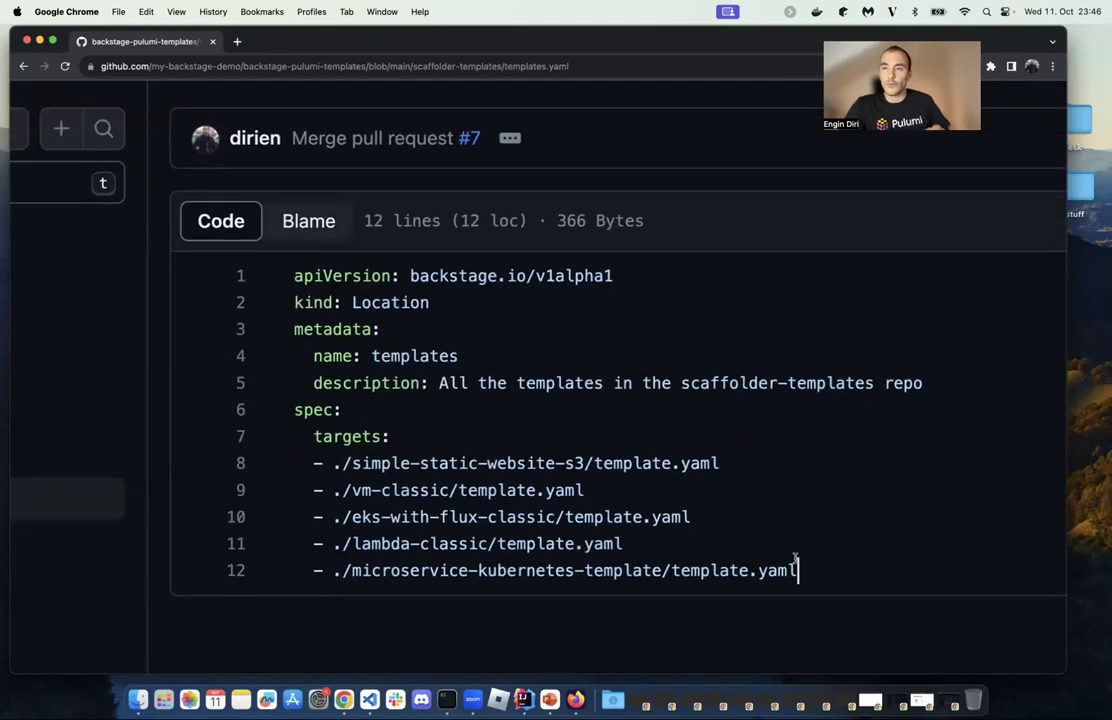
pyautogui.moveTo(817, 566); pyautogui.dragTo(391, 430)
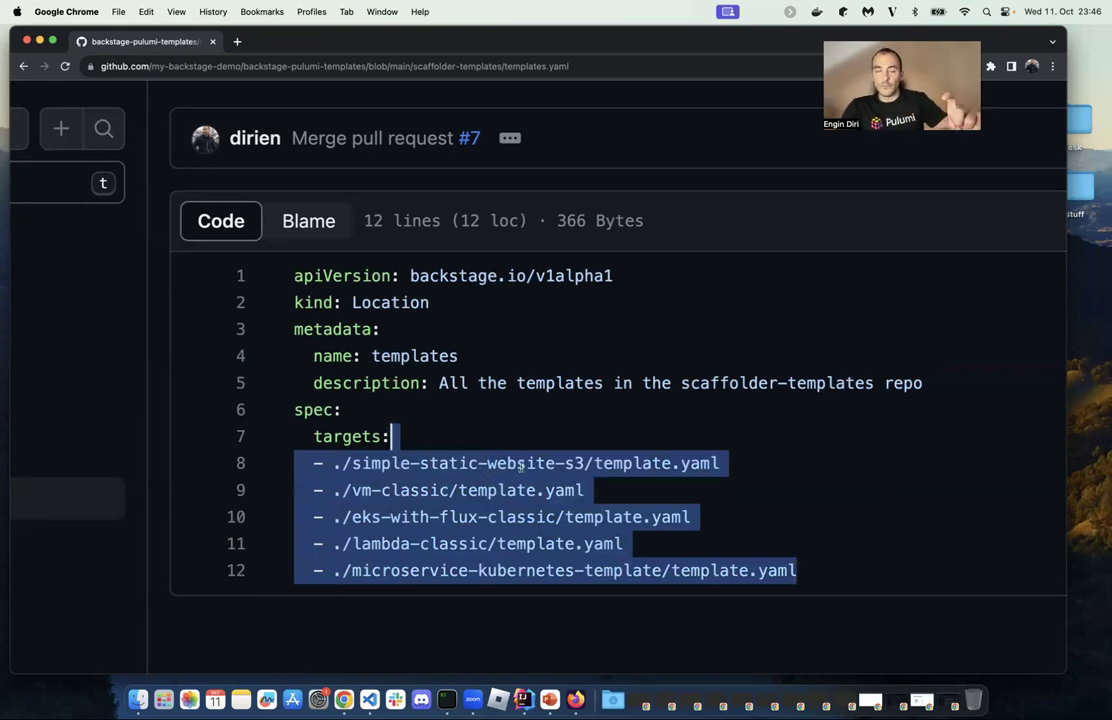
pyautogui.click(424, 336)
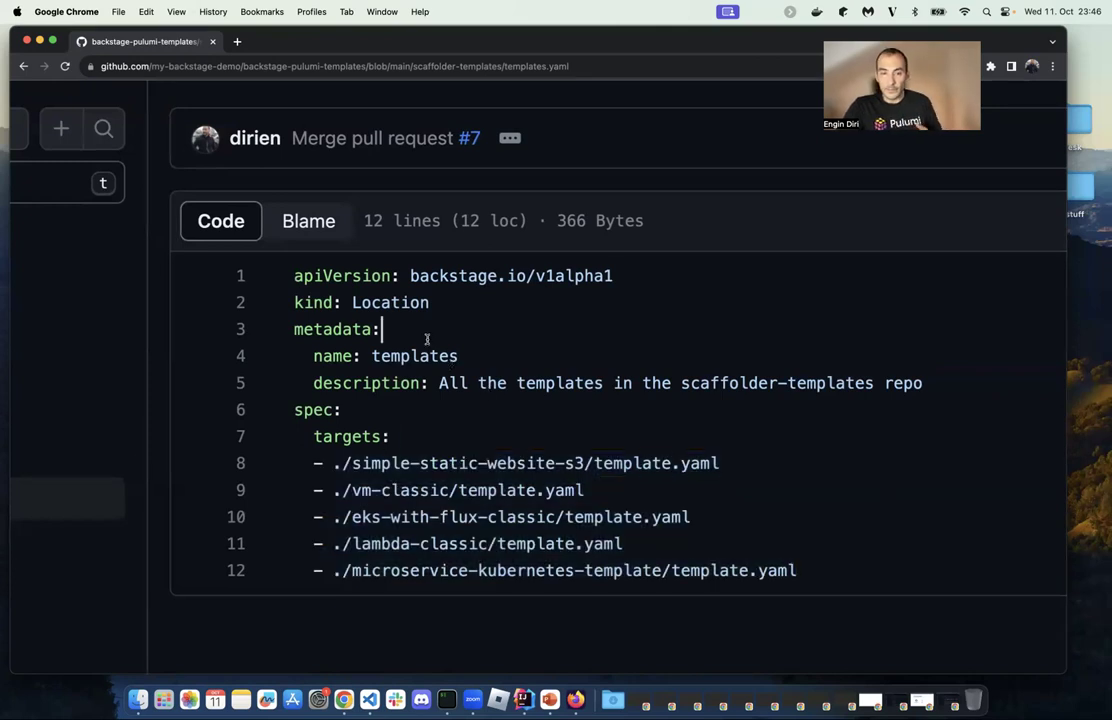
pyautogui.moveTo(795, 584); pyautogui.dragTo(486, 487)
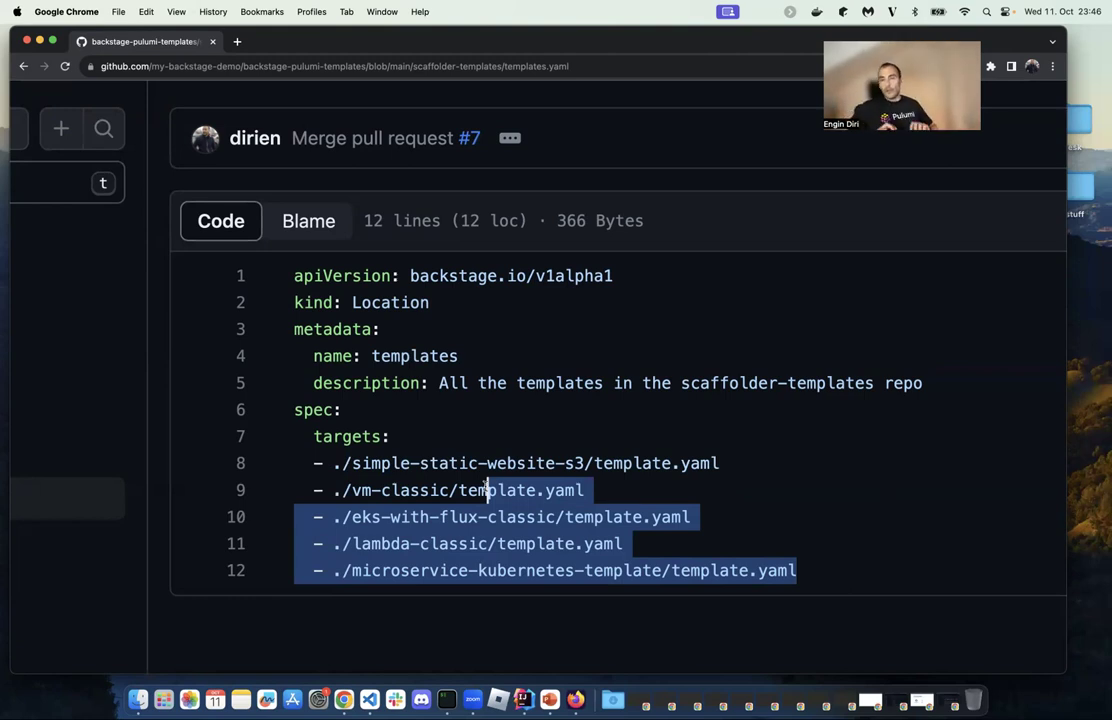
pyautogui.scroll(2, 447, 241)
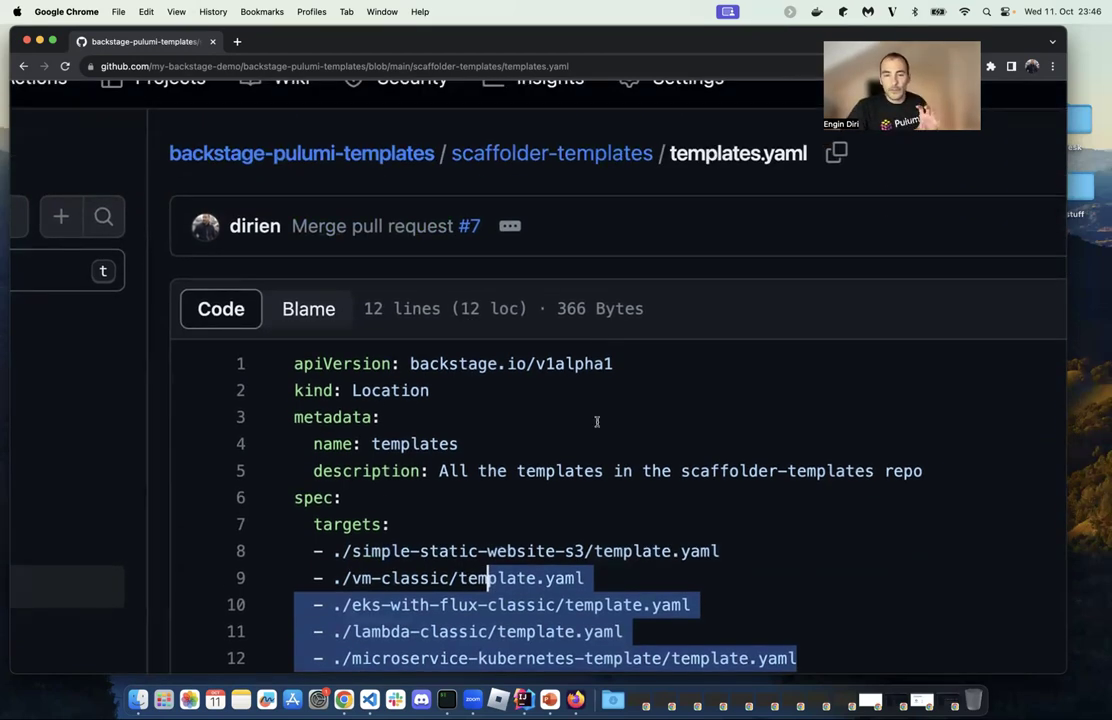
pyautogui.scroll(-1, 596, 422)
pyautogui.scroll(-2, 672, 511)
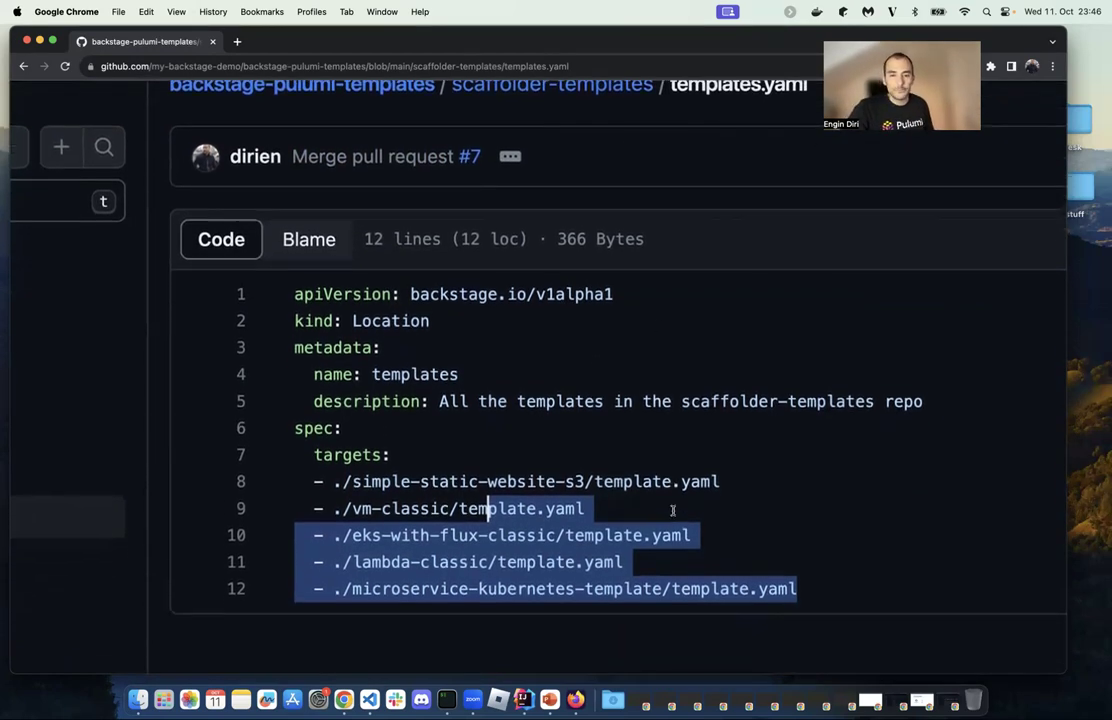
# - Clear the text selection and expand the simple-static-website-s3 folder in the repository file tree
pyautogui.hscroll(-2, 672, 512)
pyautogui.hscroll(-3, 672, 512)
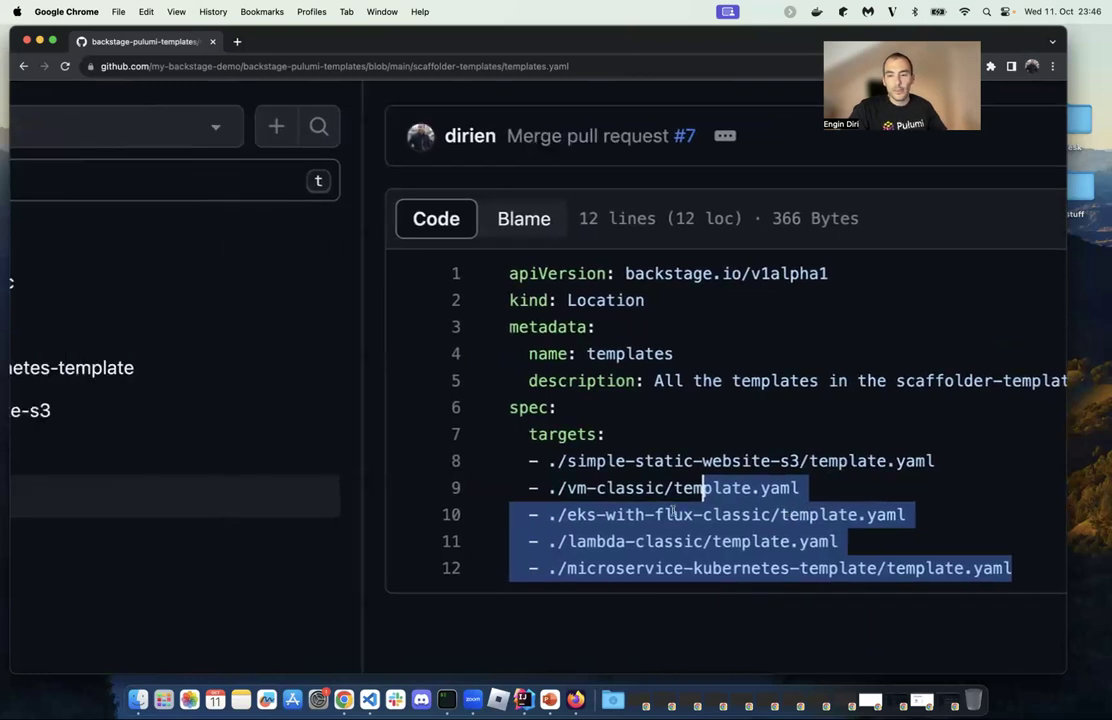
pyautogui.click(704, 488)
pyautogui.click(725, 461)
pyautogui.hscroll(-1, 640, 452)
pyautogui.hscroll(-5, 646, 456)
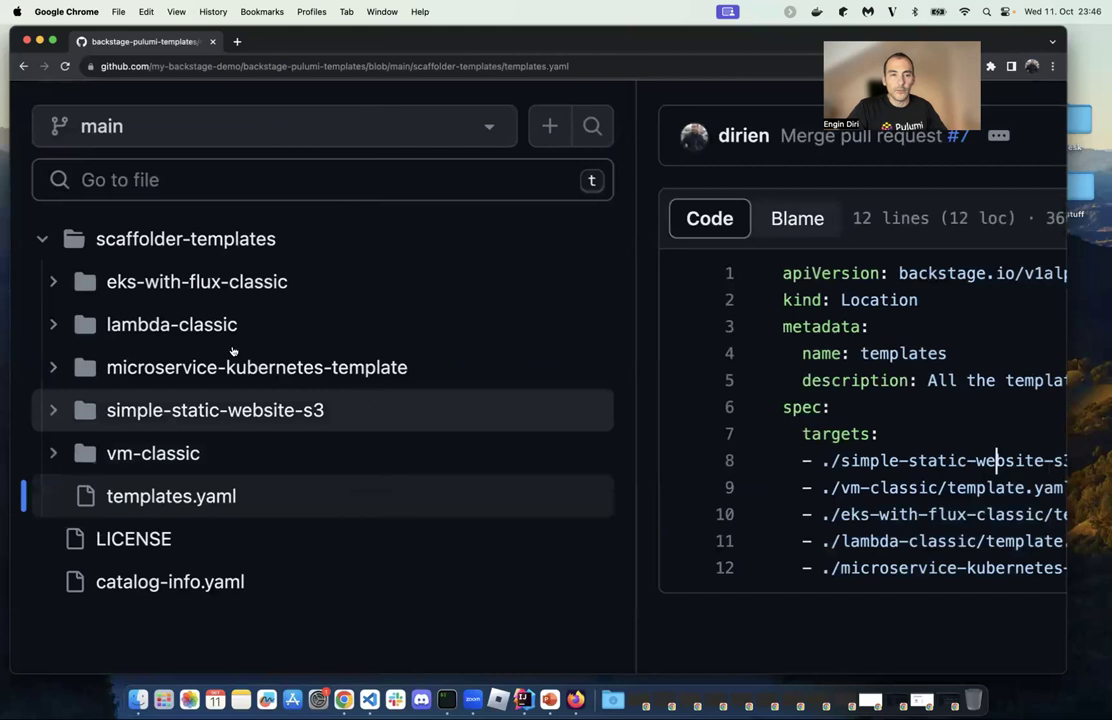
pyautogui.click(54, 410)
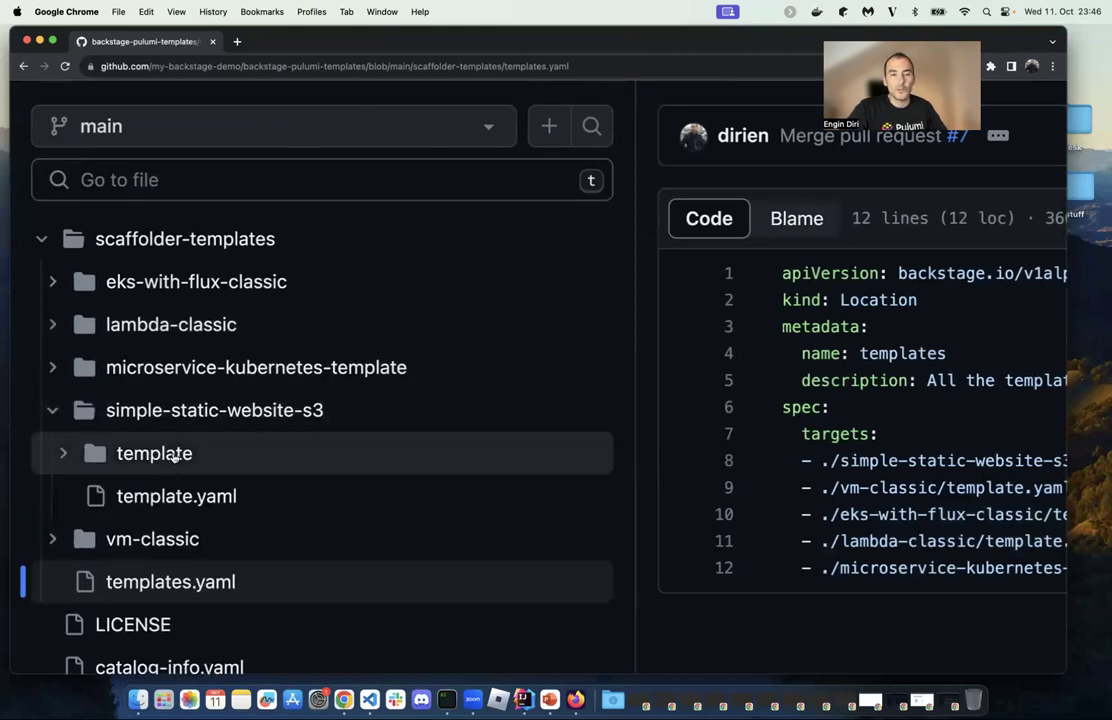
pyautogui.scroll(-1, 165, 432)
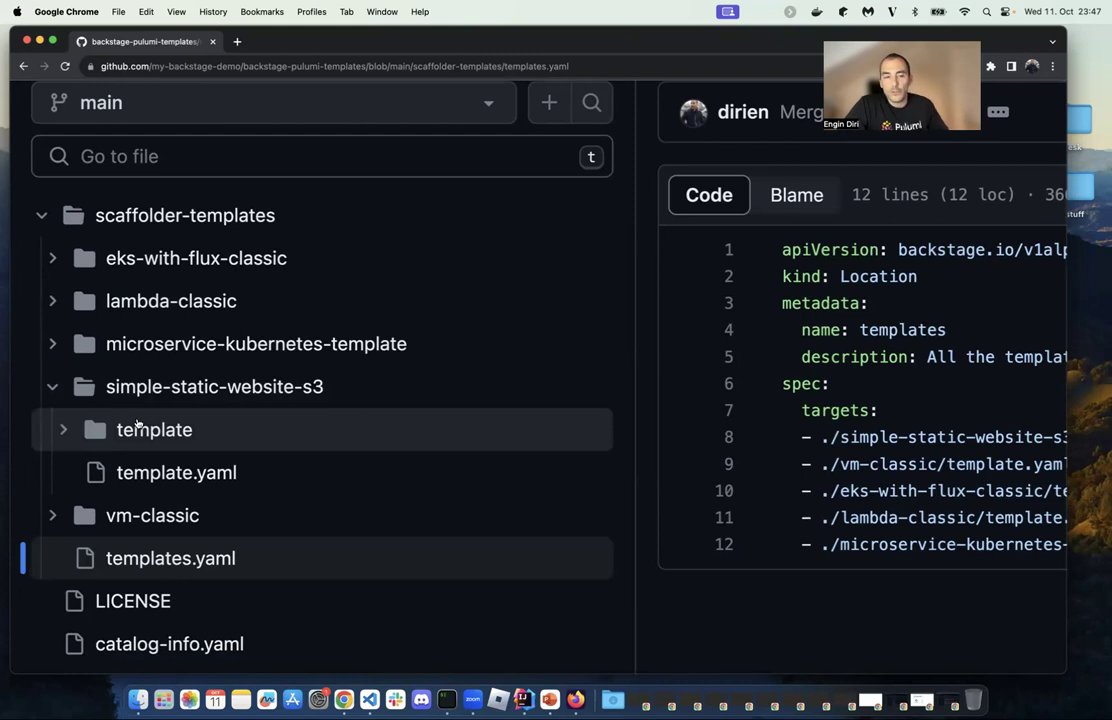
# - Expand the template folder of simple-static-website-s3 and its kustomize subfolder to view their contents
pyautogui.click(65, 431)
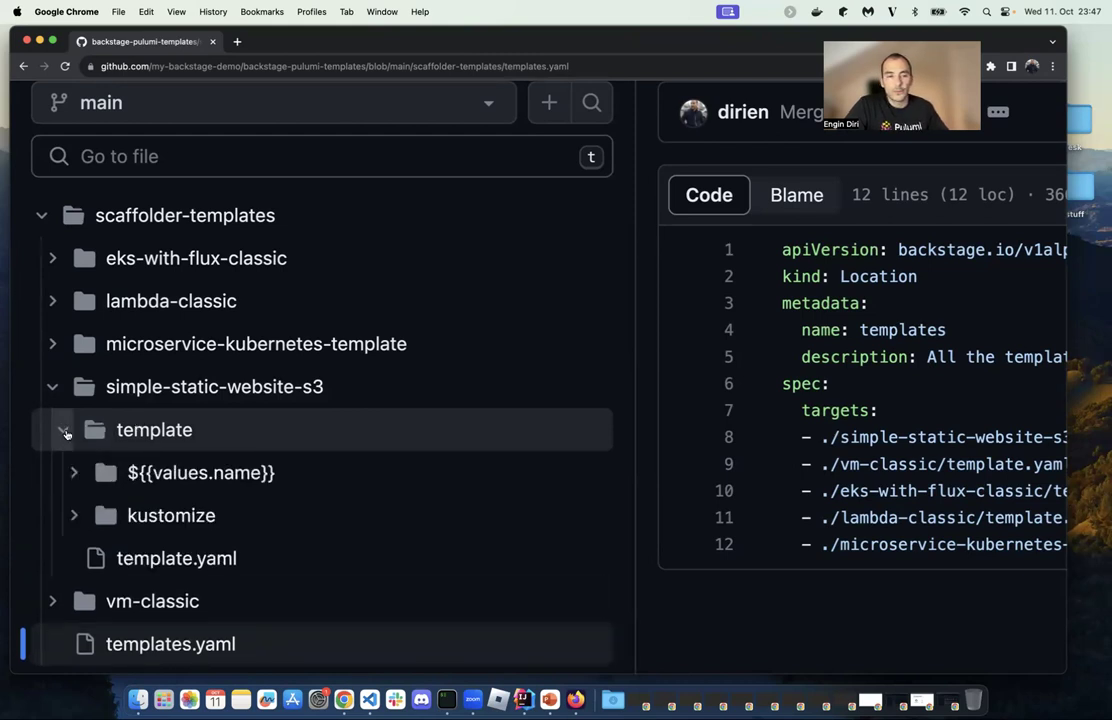
pyautogui.scroll(-1, 65, 431)
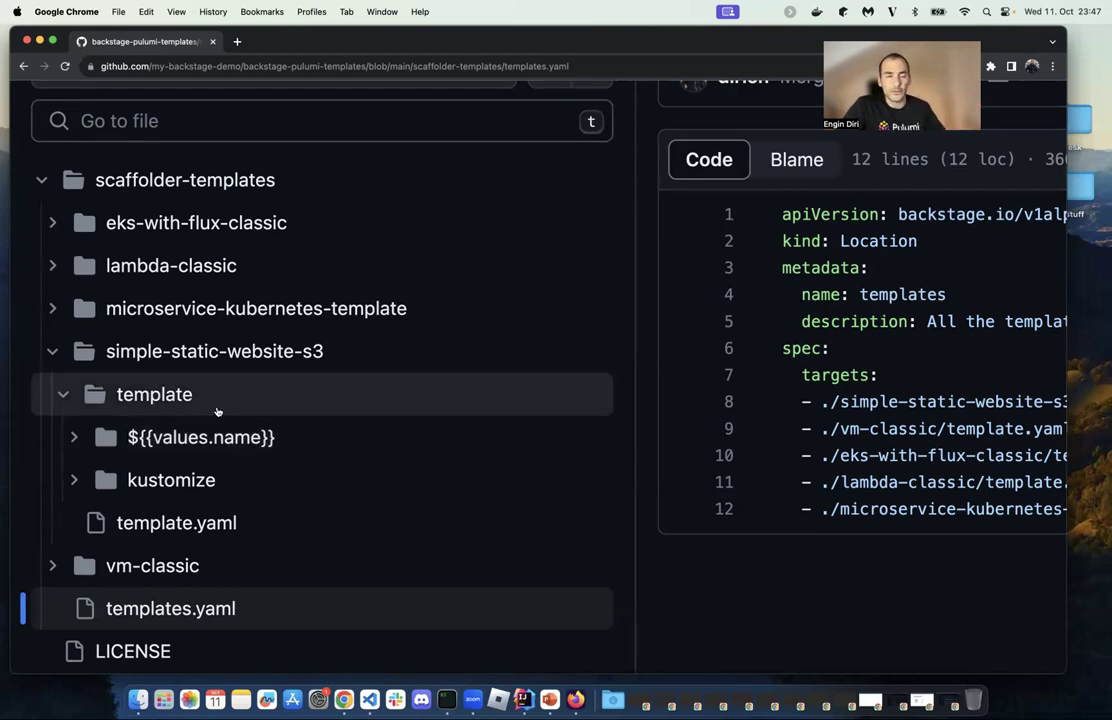
pyautogui.scroll(-1, 213, 450)
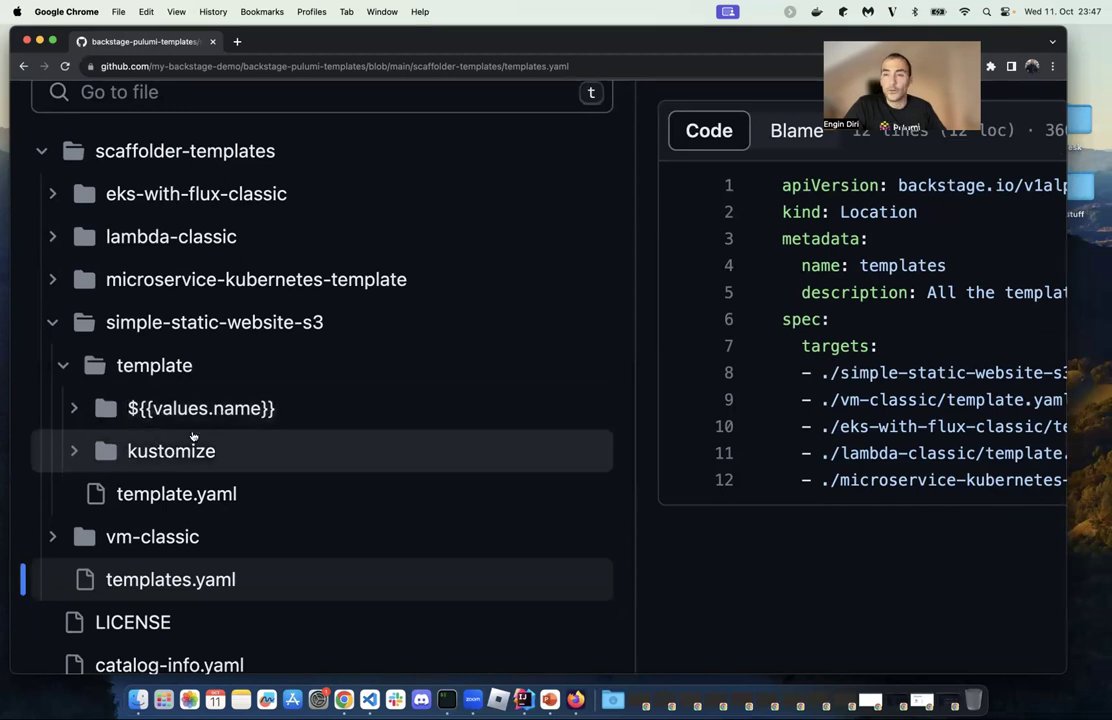
pyautogui.click(78, 452)
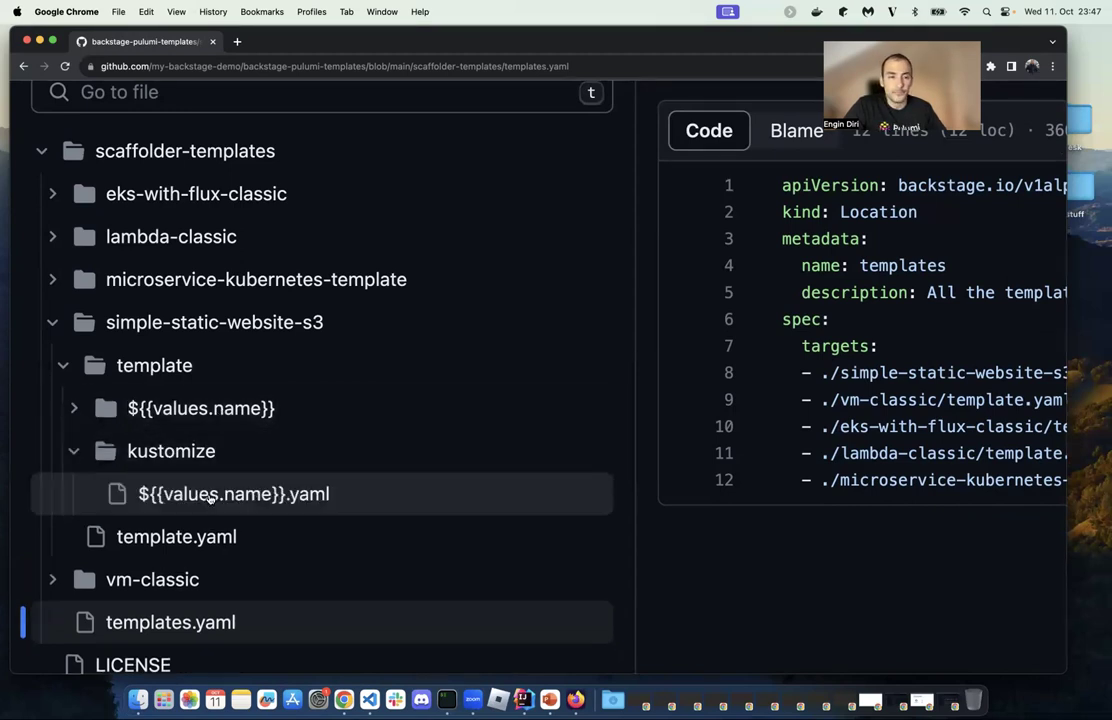
pyautogui.scroll(-1, 289, 461)
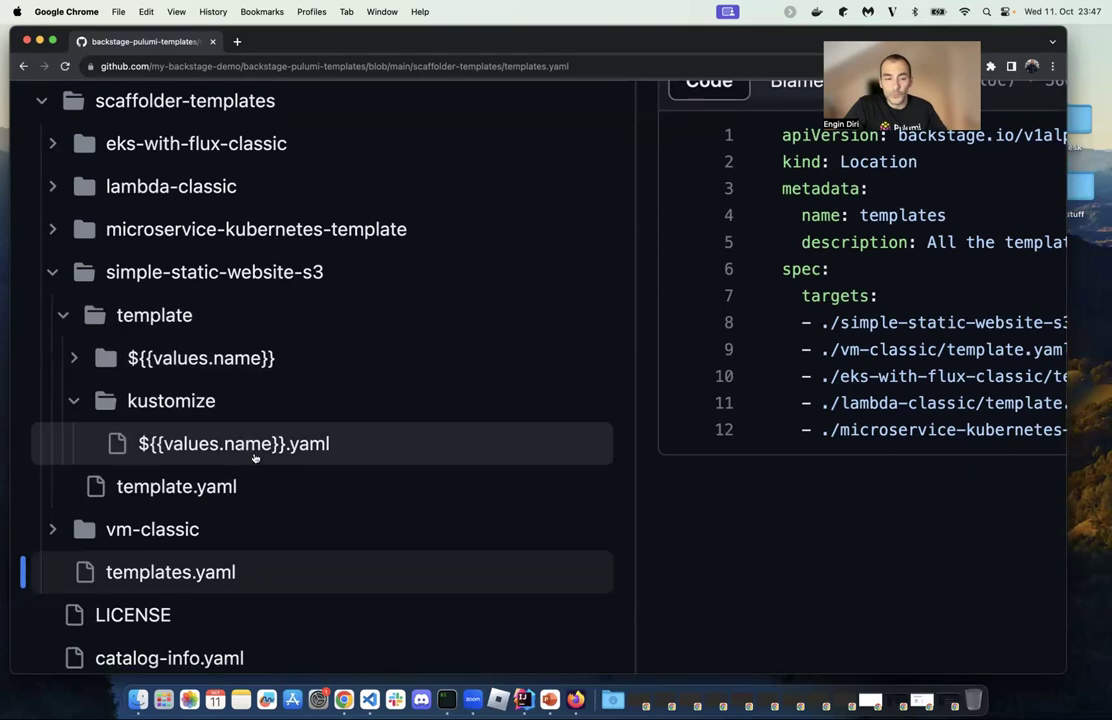
# - Collapse the template folder, open simple-static-website-s3's template.yaml and highlight its metadata from name through tags
pyautogui.click(62, 315)
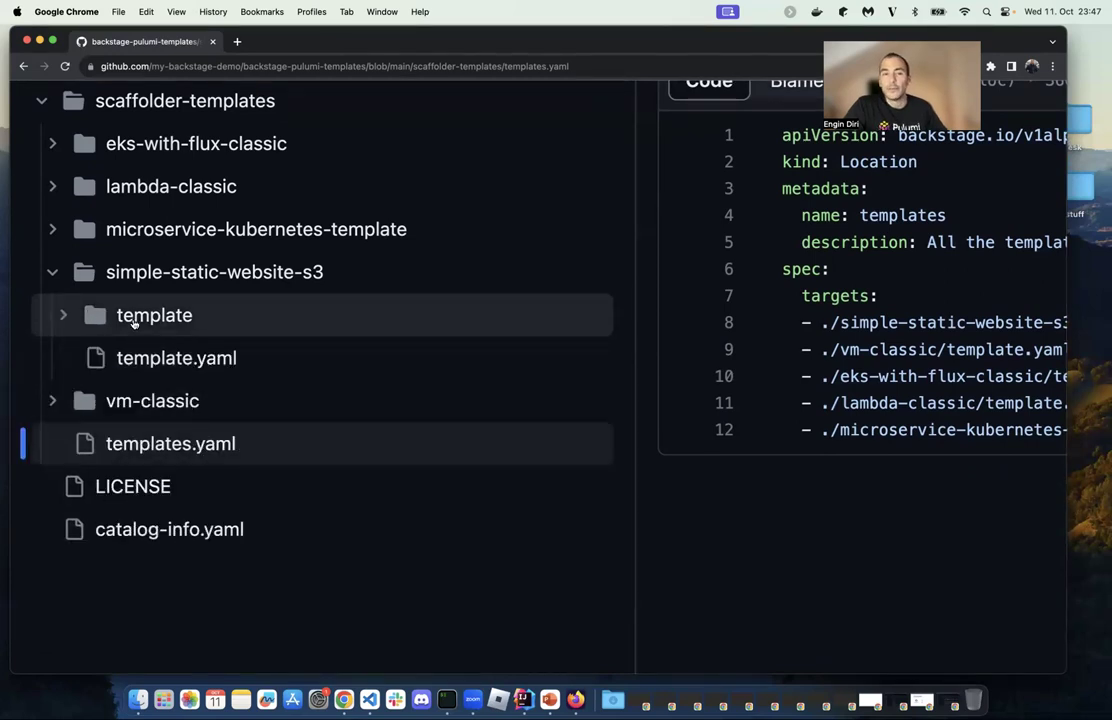
pyautogui.click(184, 360)
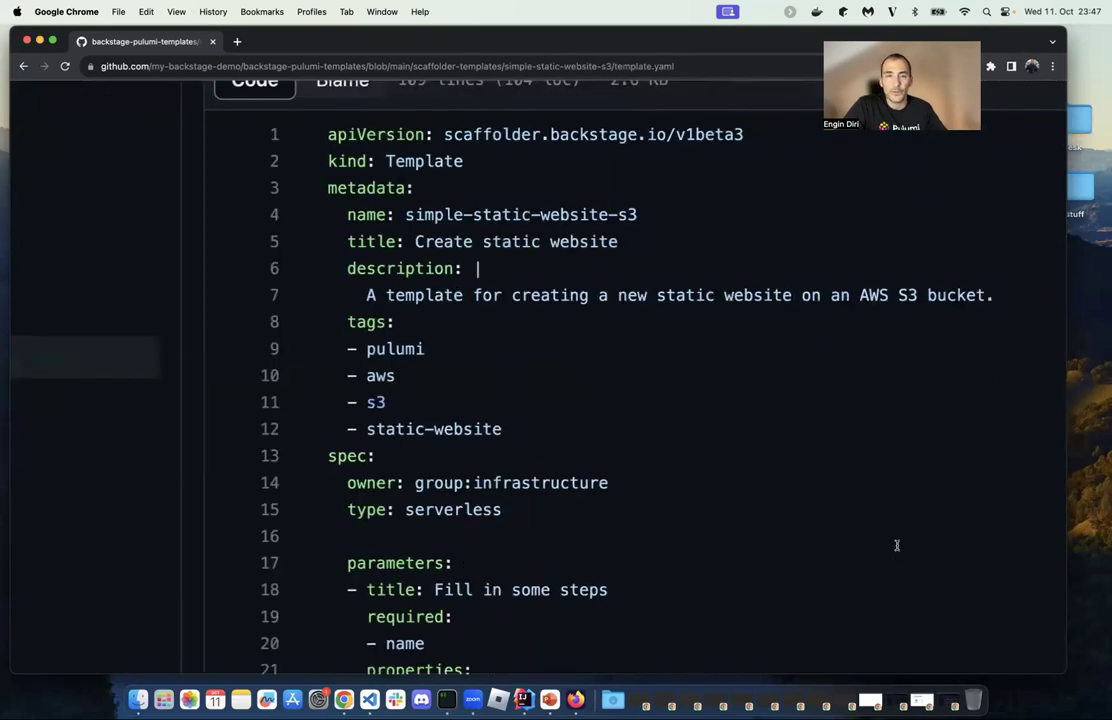
pyautogui.scroll(1, 897, 545)
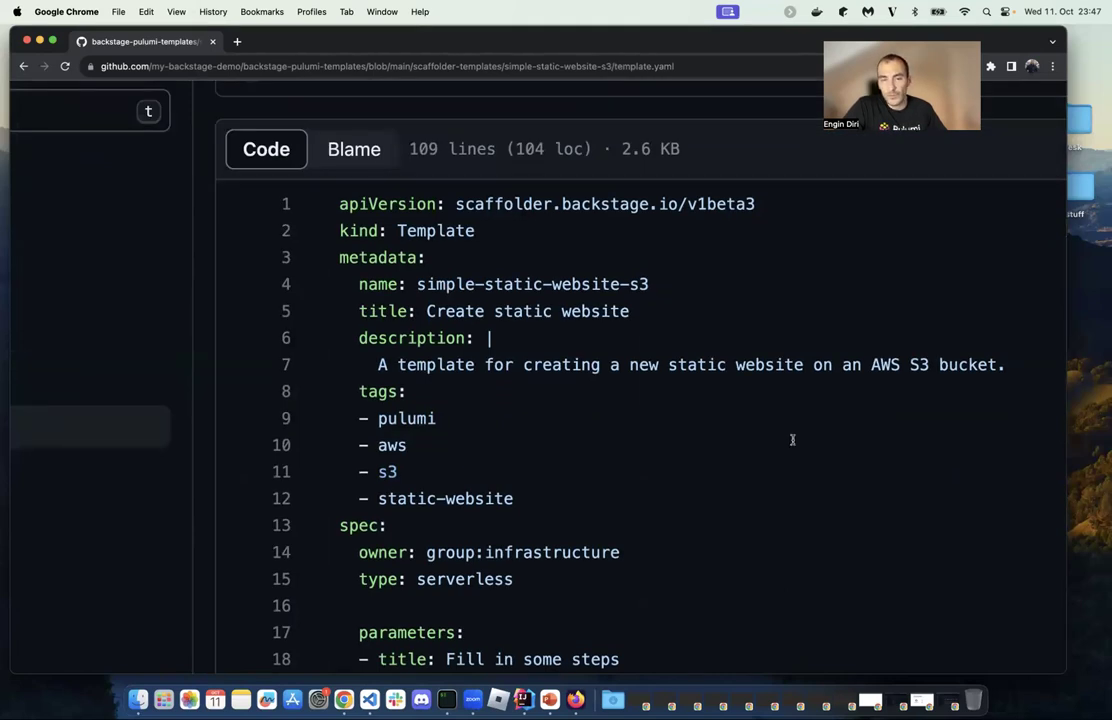
pyautogui.scroll(-1, 546, 372)
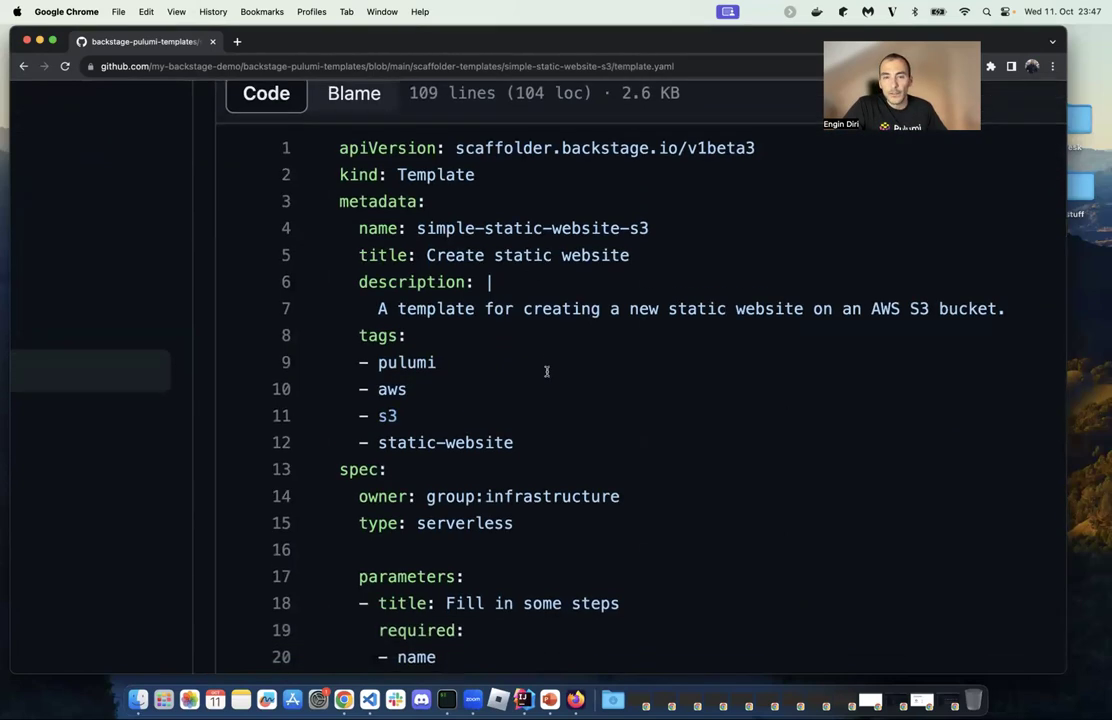
pyautogui.scroll(-1, 463, 367)
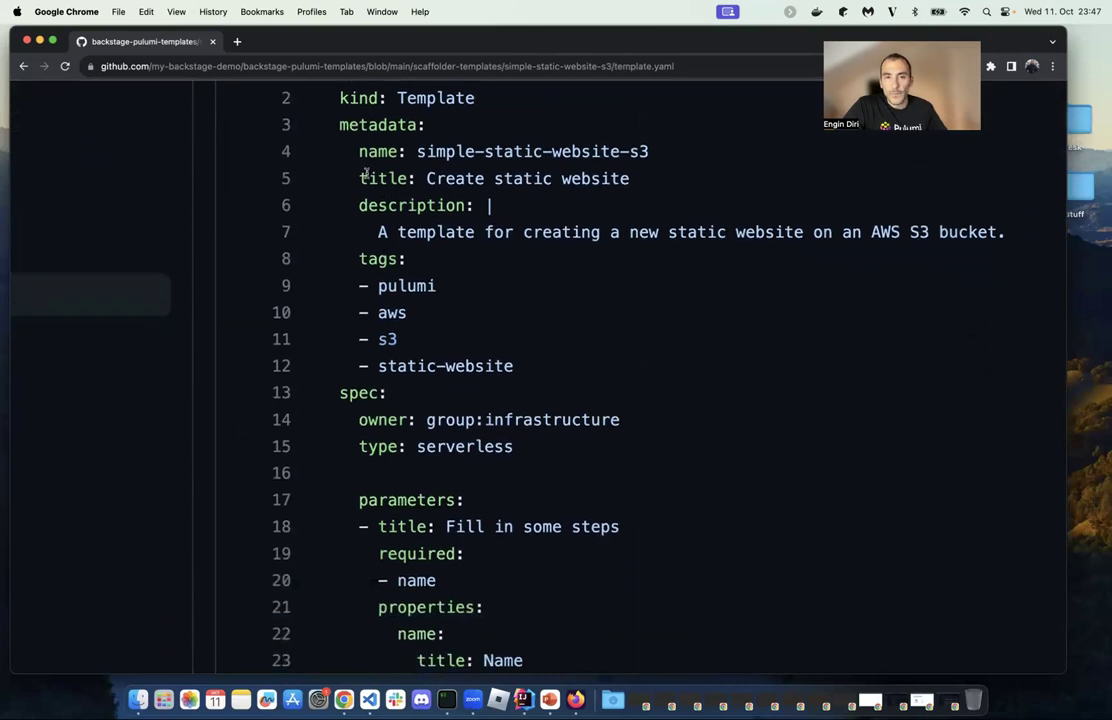
pyautogui.moveTo(360, 151); pyautogui.dragTo(414, 179)
pyautogui.moveTo(476, 275); pyautogui.dragTo(544, 362)
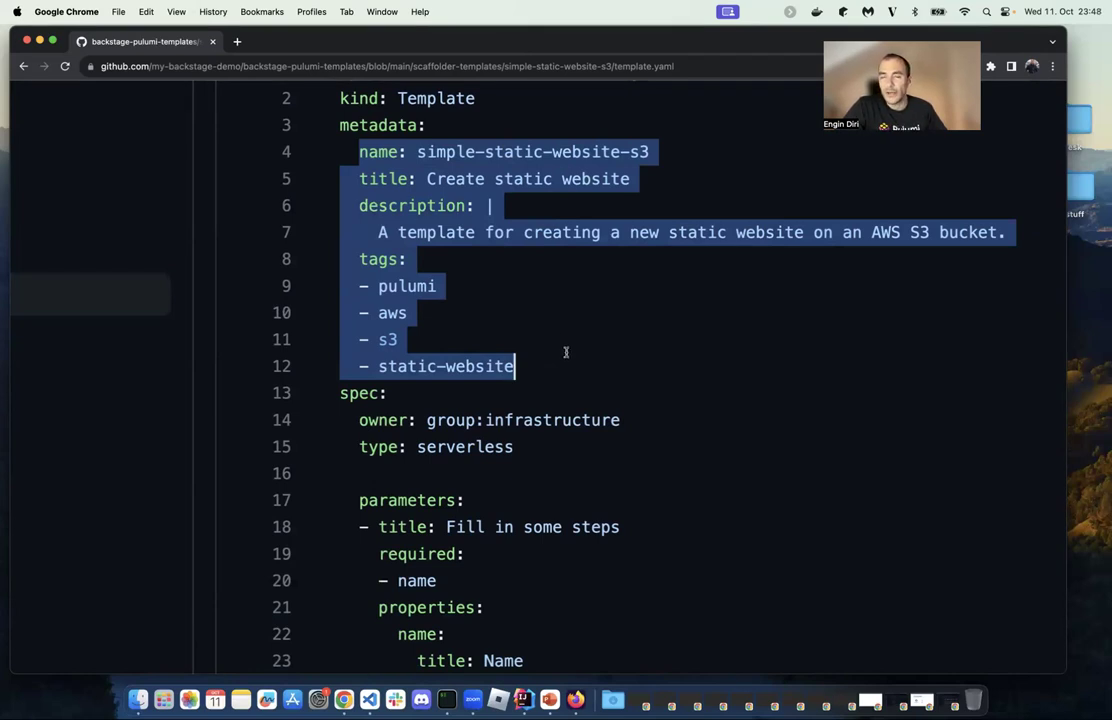
# - Examine the owner and type entries under spec in template.yaml, highlighting each one
pyautogui.scroll(-2, 450, 380)
pyautogui.moveTo(360, 326); pyautogui.dragTo(490, 330)
pyautogui.click(625, 328)
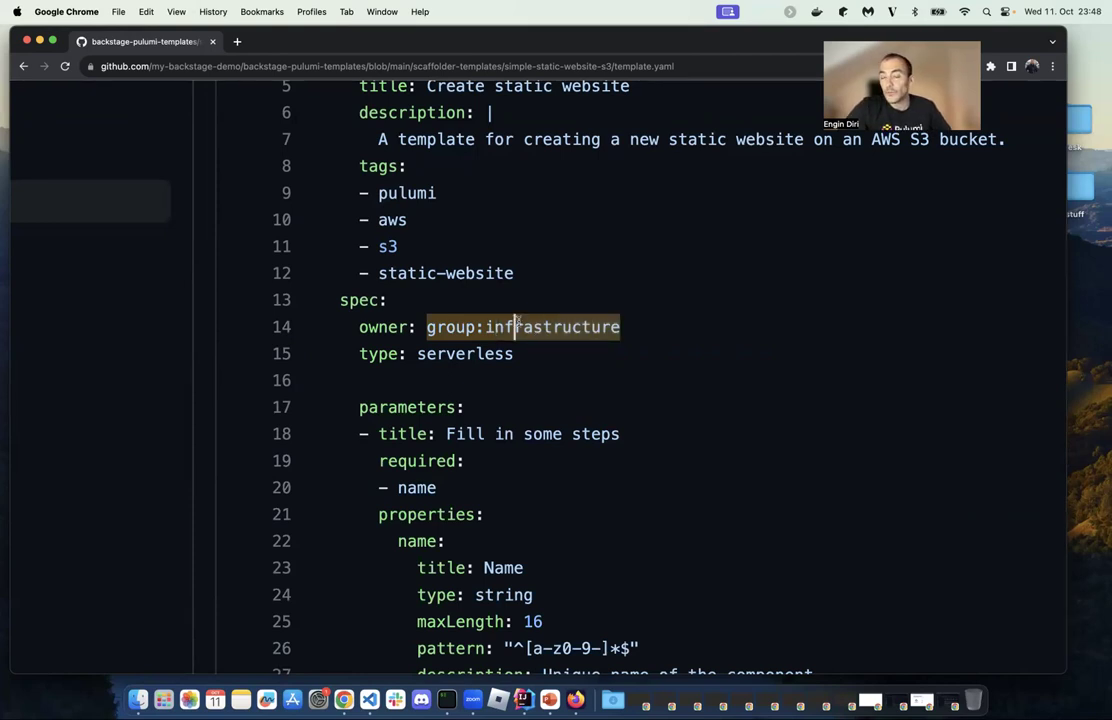
pyautogui.scroll(-1, 515, 362)
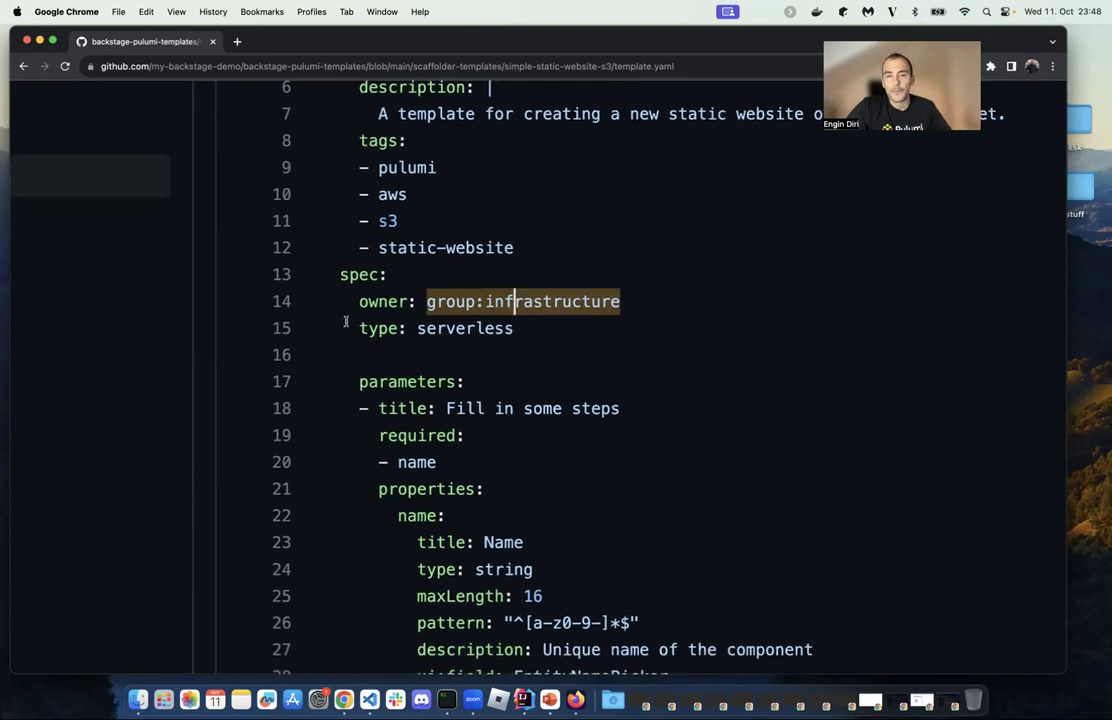
pyautogui.moveTo(359, 328); pyautogui.dragTo(509, 330)
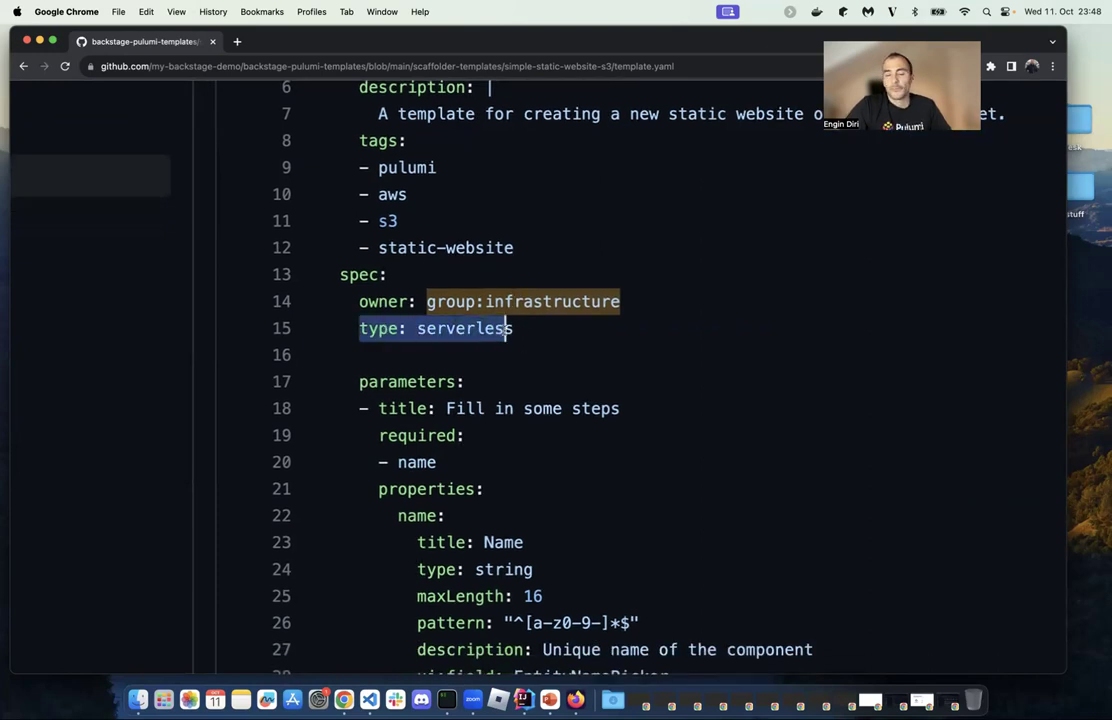
pyautogui.click(507, 329)
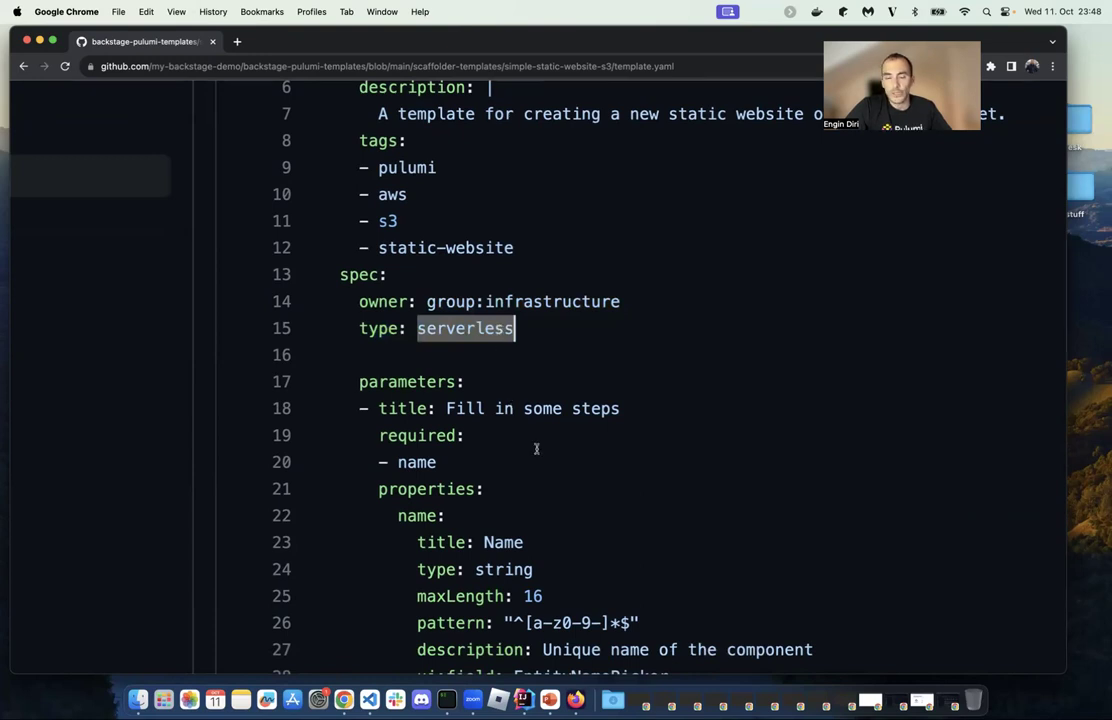
pyautogui.scroll(-1, 536, 449)
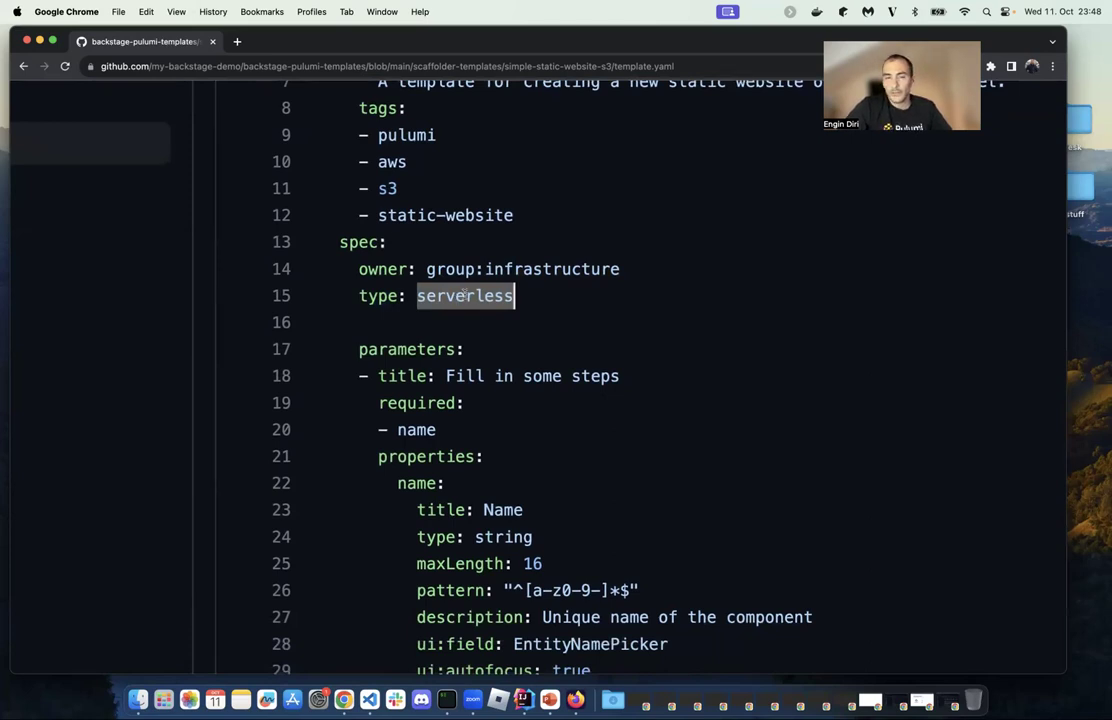
pyautogui.scroll(1, 463, 296)
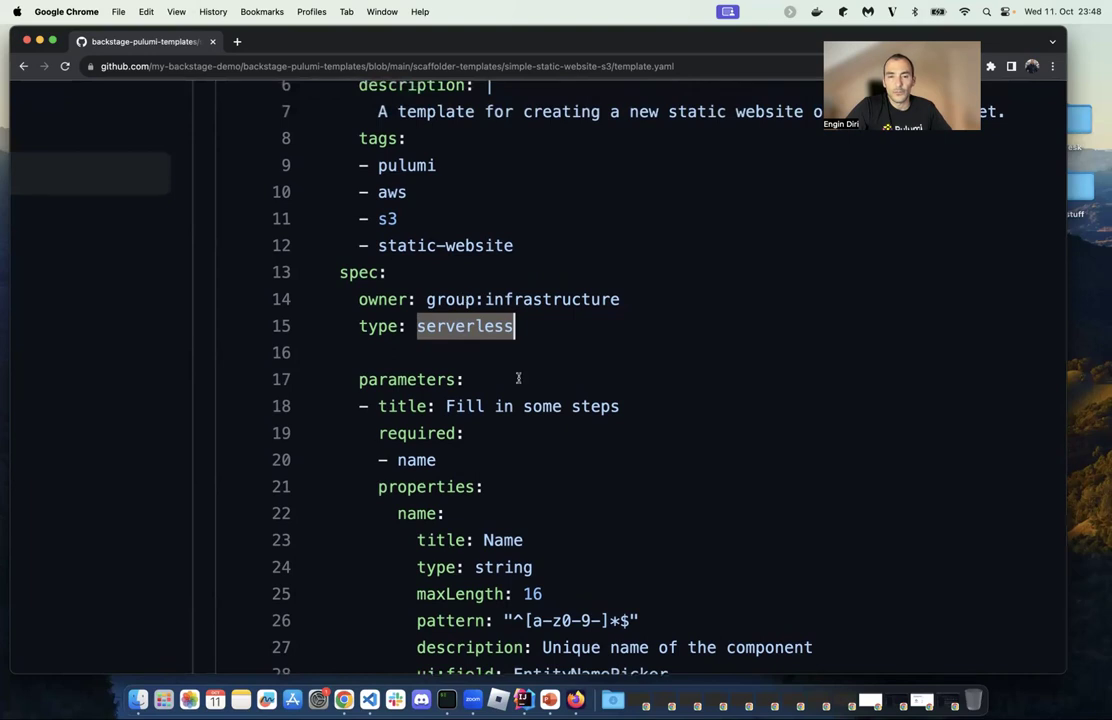
# - Highlight the parameters key in template.yaml and its title entry "Fill in some steps"
pyautogui.scroll(-5, 518, 401)
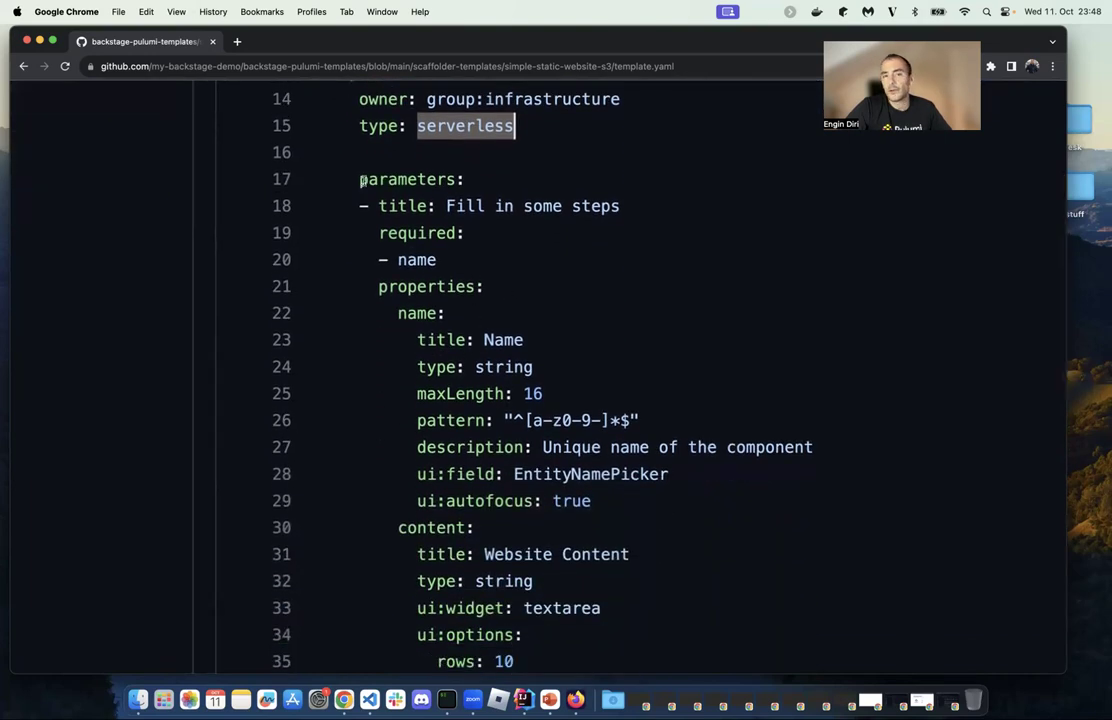
pyautogui.moveTo(359, 179); pyautogui.dragTo(466, 179)
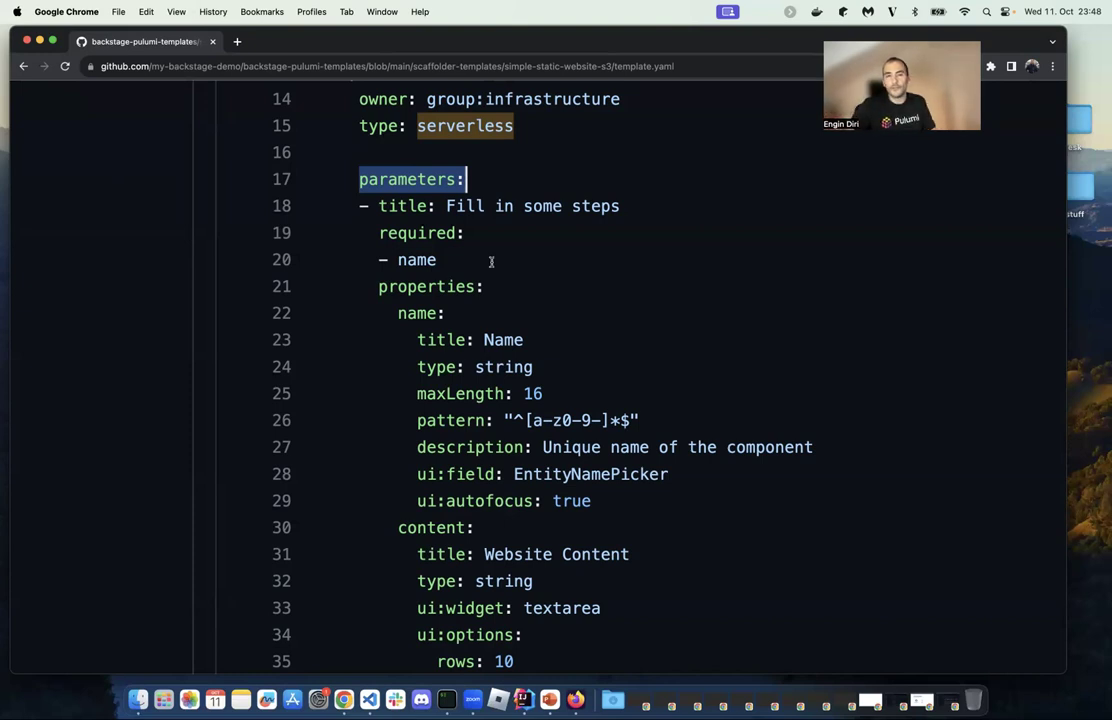
pyautogui.moveTo(356, 206); pyautogui.dragTo(683, 208)
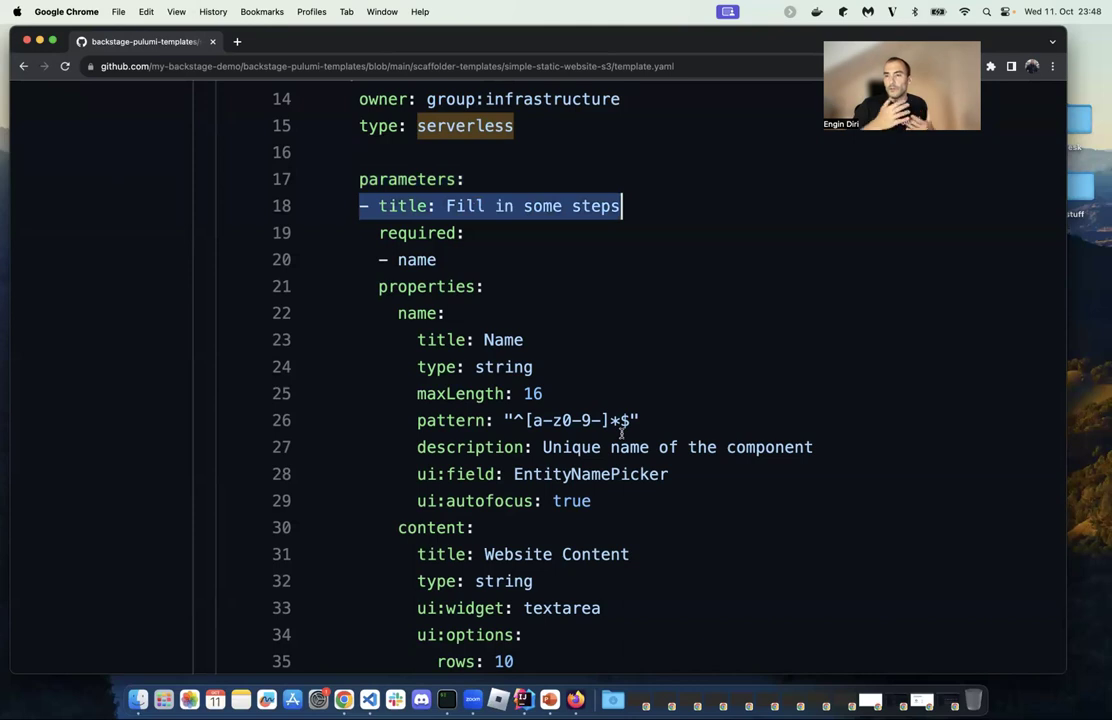
# - Examine the name and content properties under parameters, highlighting most of each block, and clear the selection
pyautogui.scroll(-2, 605, 425)
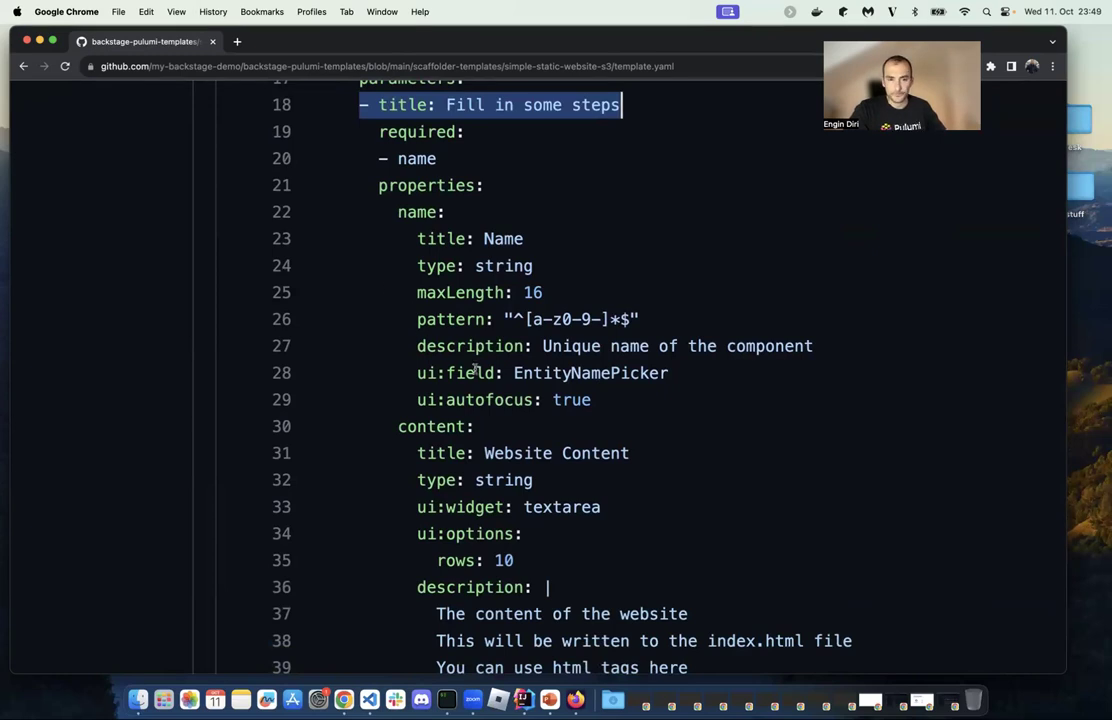
pyautogui.scroll(-1, 506, 420)
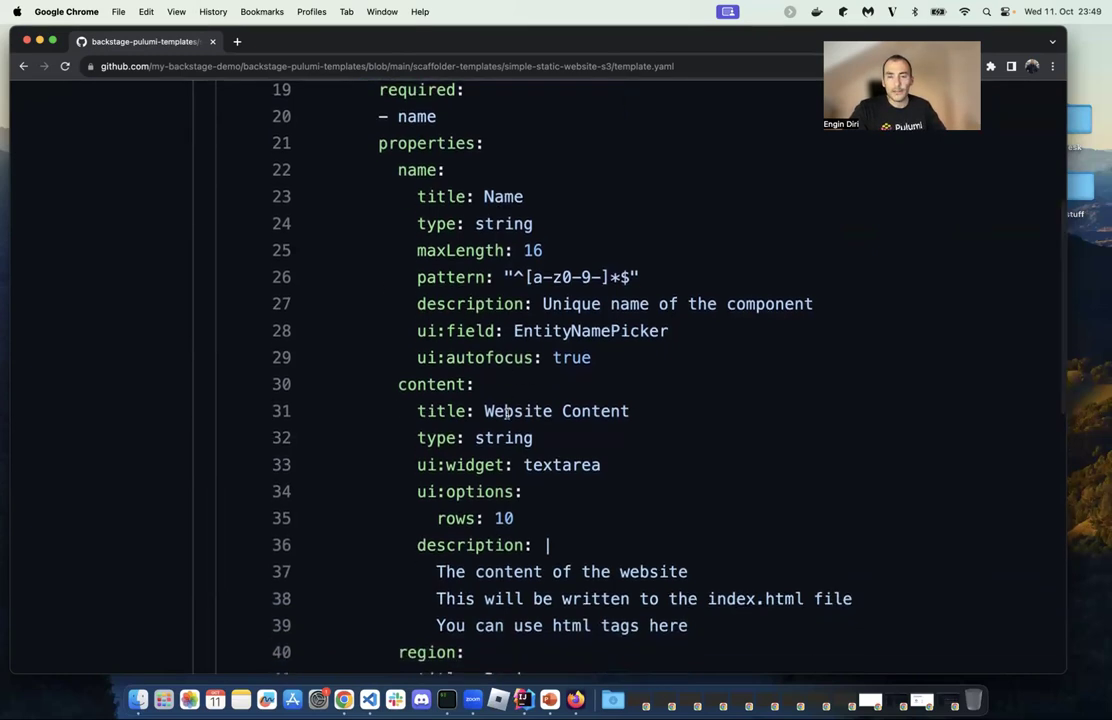
pyautogui.moveTo(399, 170); pyautogui.dragTo(579, 318)
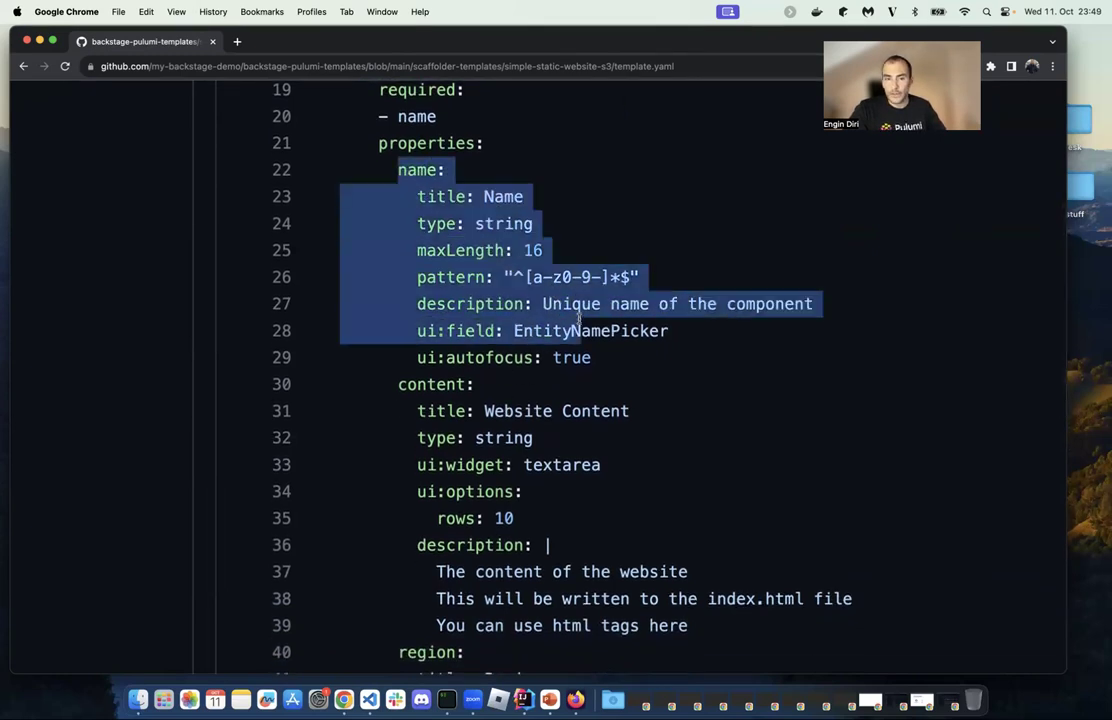
pyautogui.scroll(-3, 579, 318)
pyautogui.moveTo(387, 276); pyautogui.dragTo(620, 466)
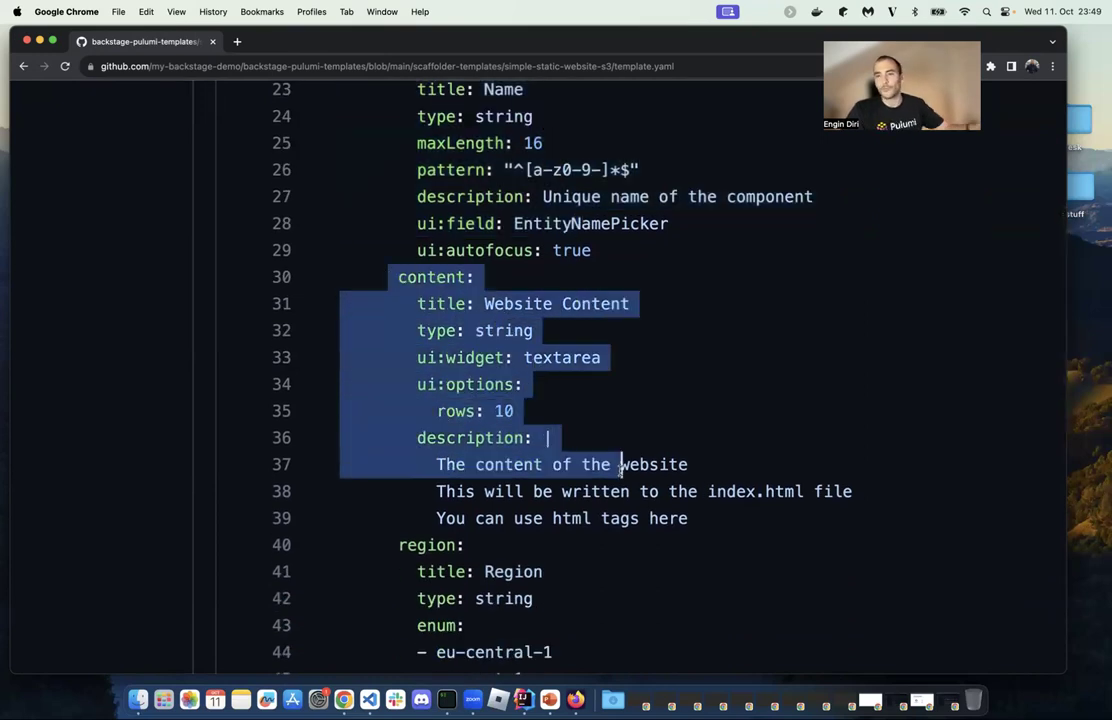
pyautogui.click(695, 518)
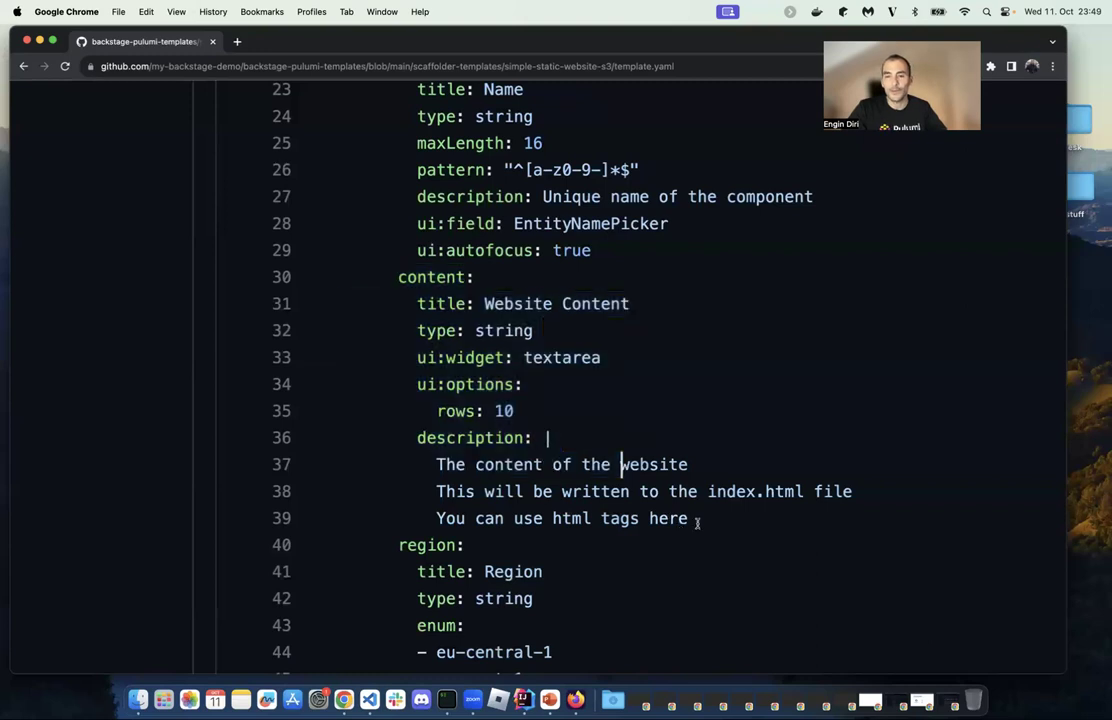
# - Highlight the region property from its key through the us-west-1 entry of its enum list
pyautogui.scroll(-3, 660, 506)
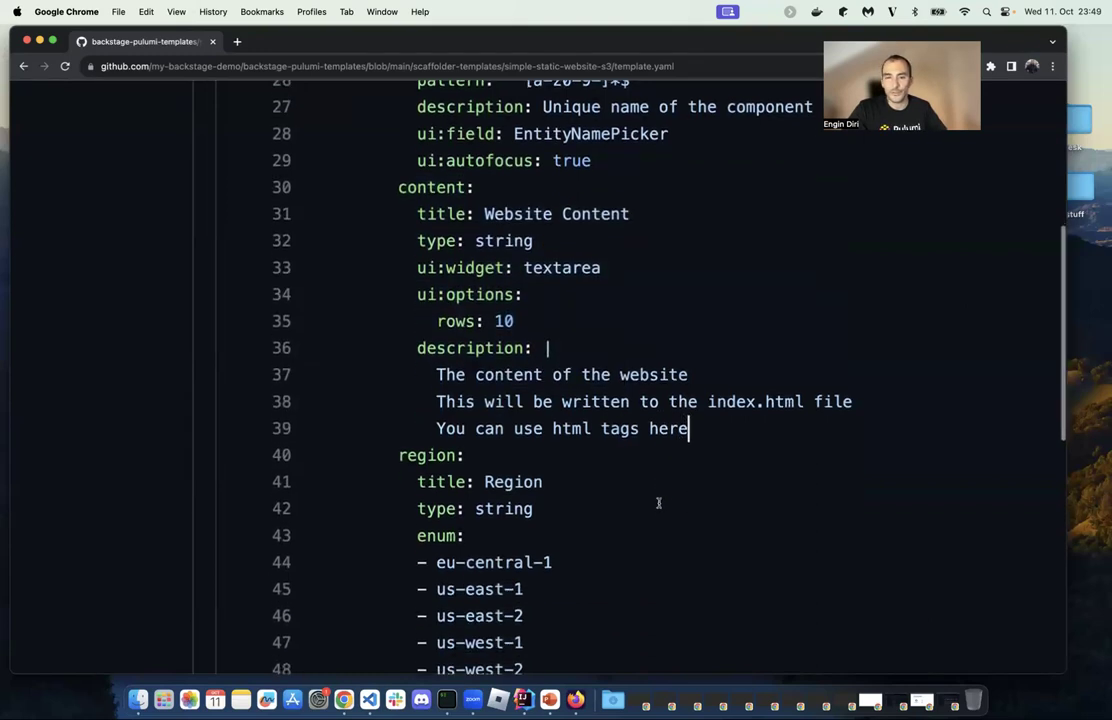
pyautogui.scroll(-1, 672, 478)
pyautogui.scroll(-3, 613, 442)
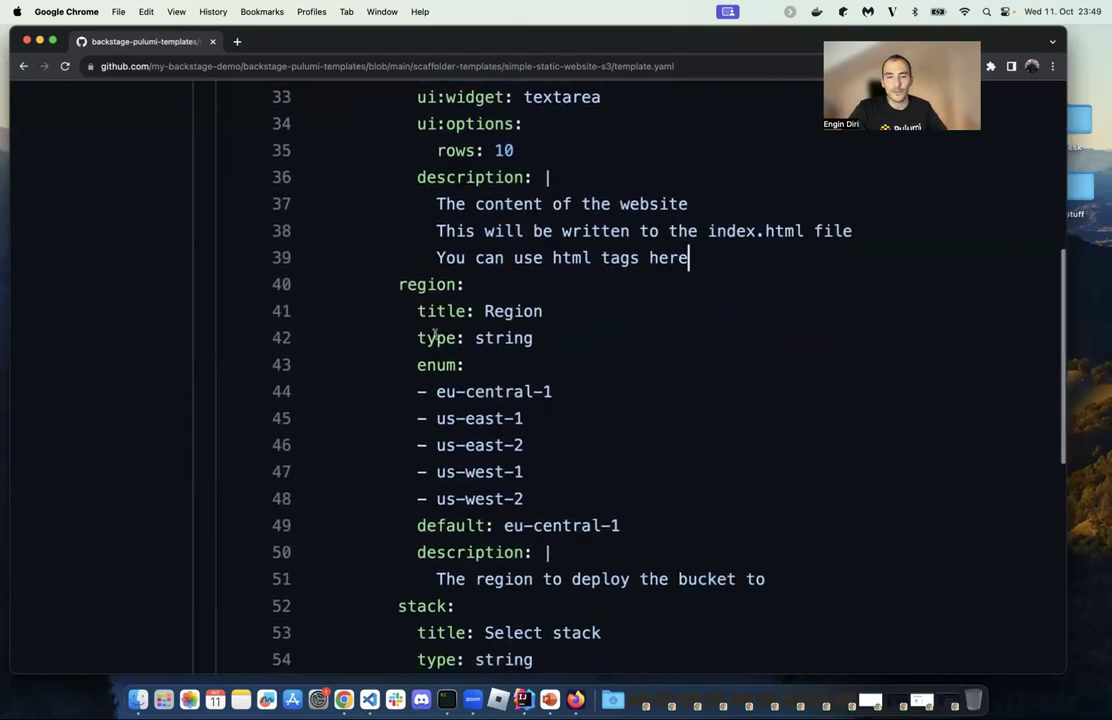
pyautogui.moveTo(398, 284); pyautogui.dragTo(608, 484)
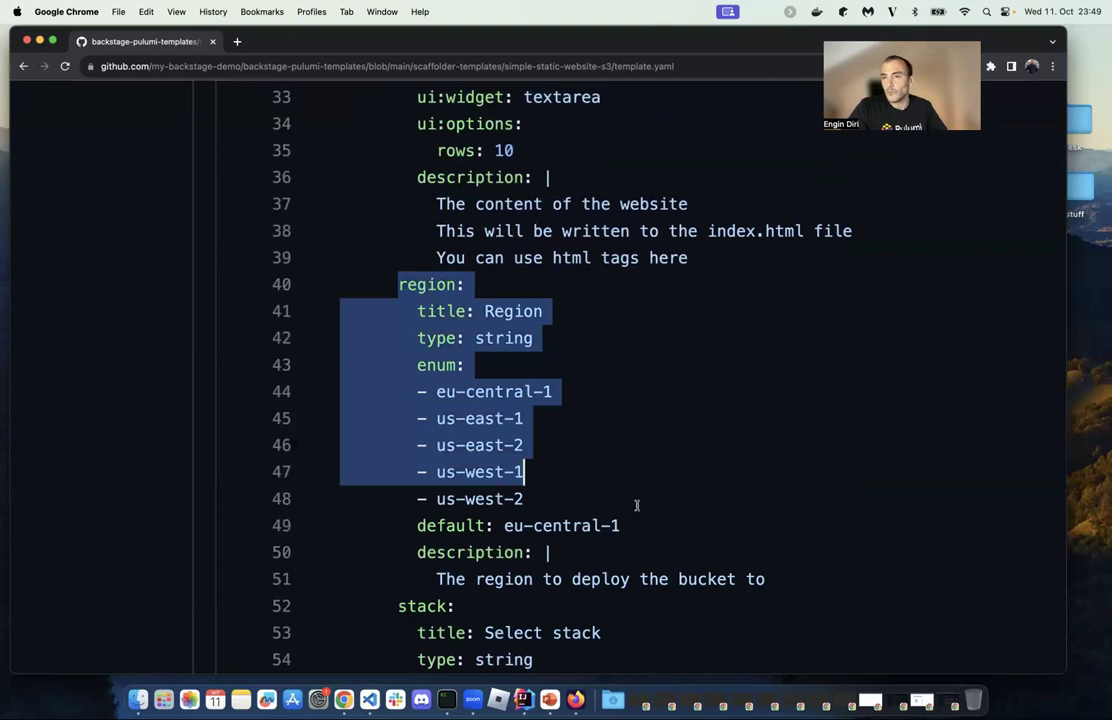
# - Read the region property's default and description and the stack property's enum and enumNames entries
pyautogui.scroll(-2, 630, 516)
pyautogui.scroll(-1, 660, 530)
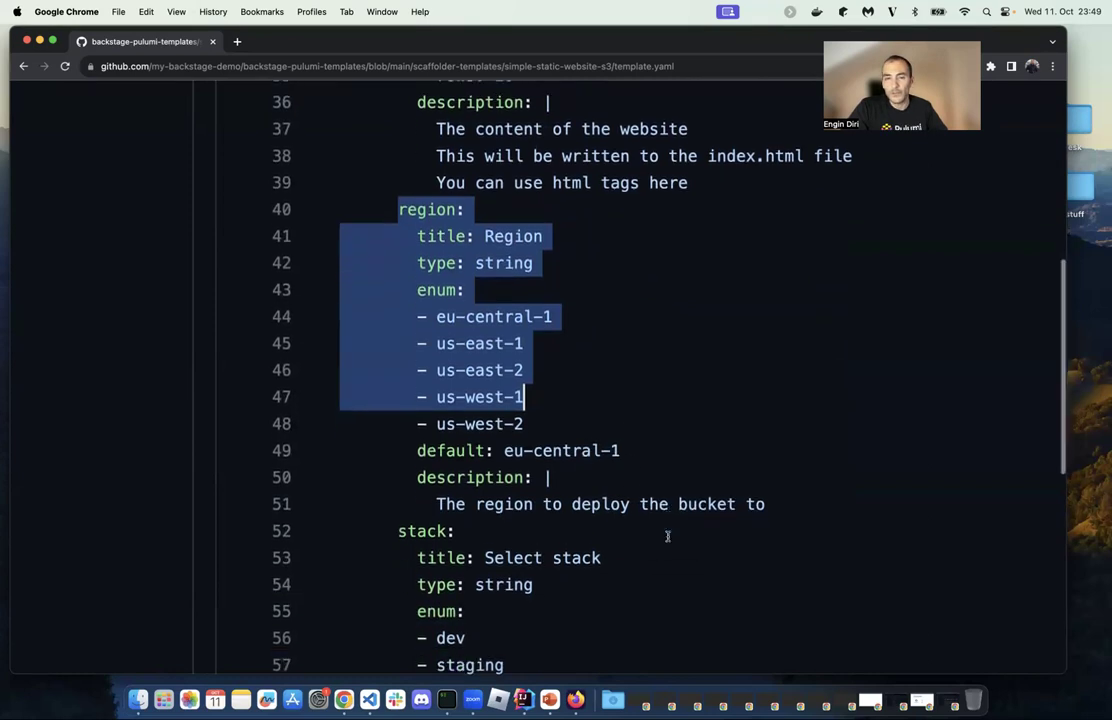
pyautogui.scroll(-2, 668, 536)
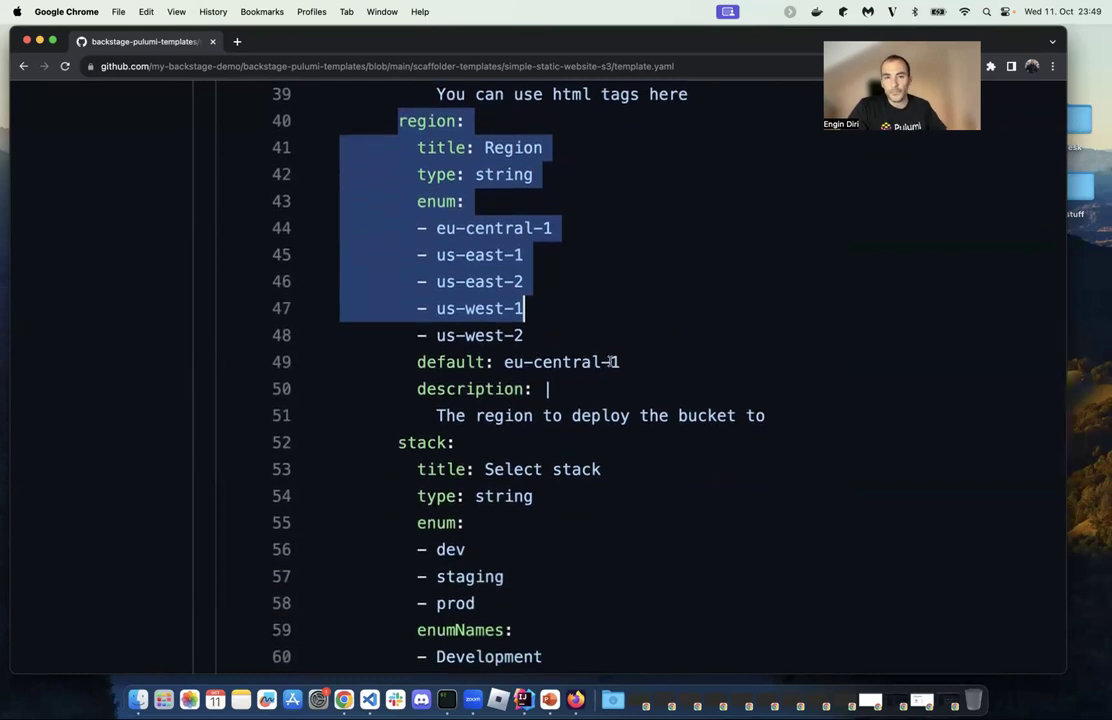
pyautogui.scroll(-2, 600, 366)
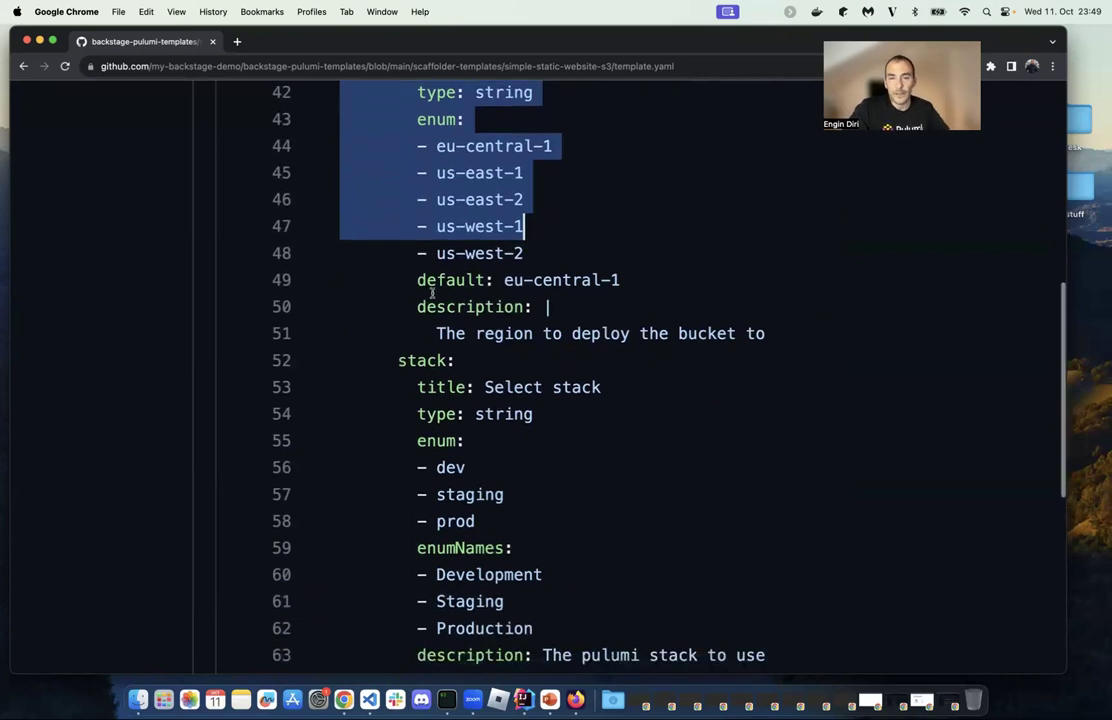
pyautogui.scroll(-2, 519, 360)
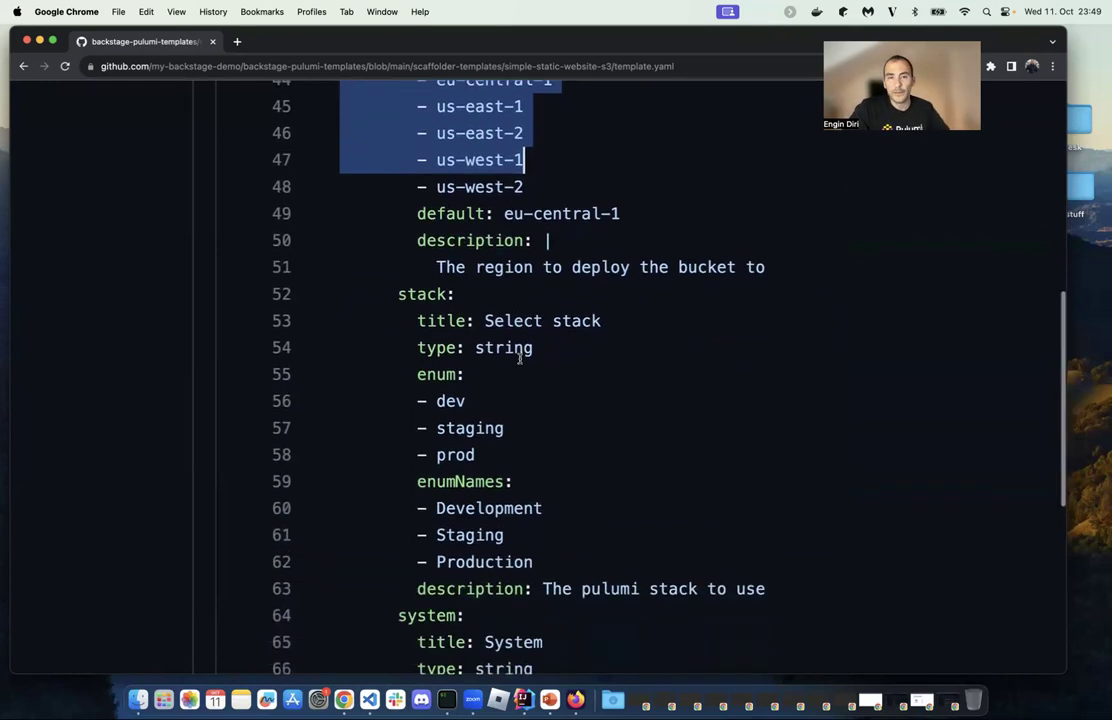
pyautogui.scroll(-4, 470, 389)
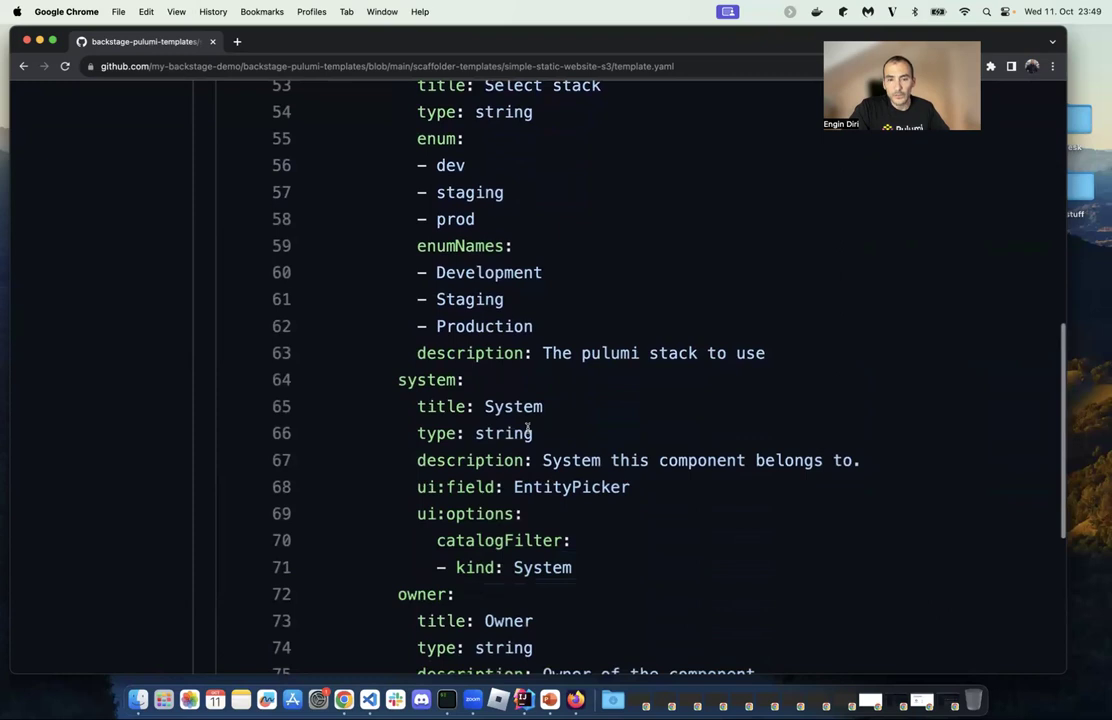
# - Examine the system and owner properties, highlighting the system block, the owner key and the Group kind in owner's catalogFilter
pyautogui.scroll(-5, 514, 385)
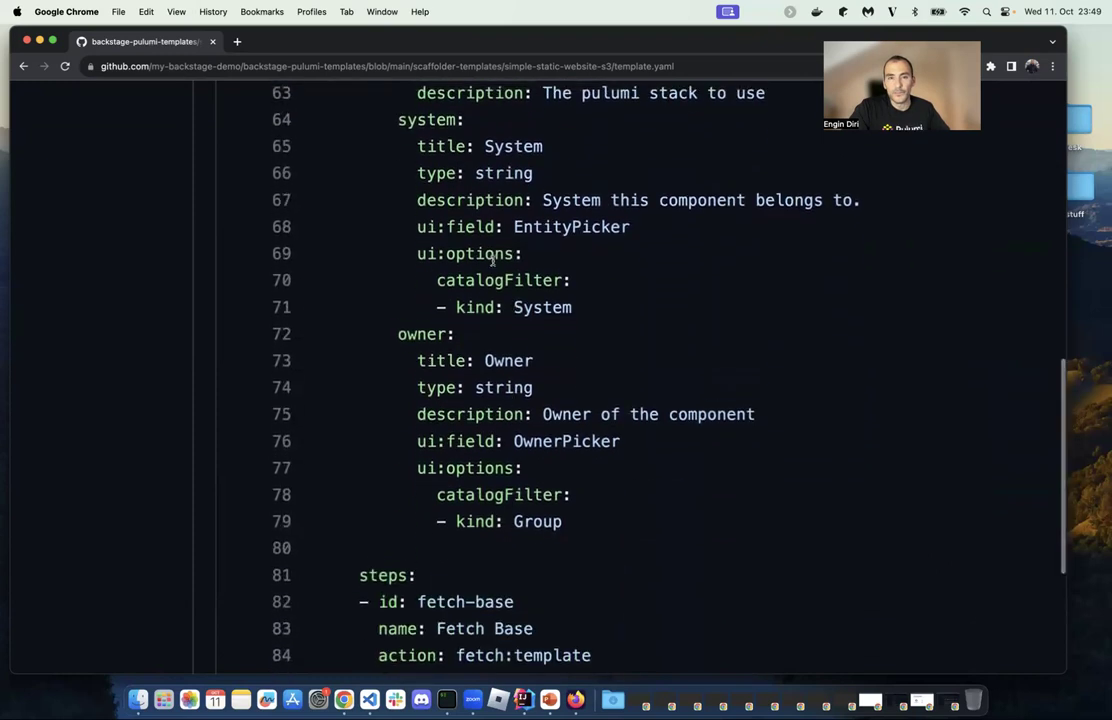
pyautogui.scroll(1, 492, 260)
pyautogui.moveTo(408, 133); pyautogui.dragTo(561, 241)
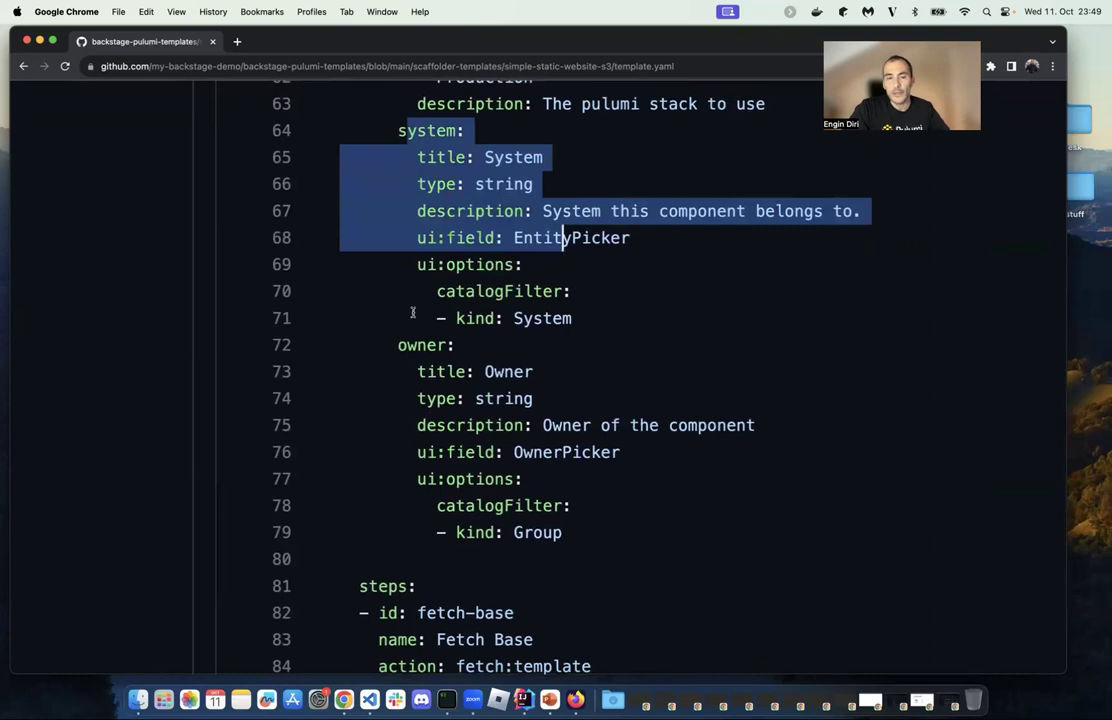
pyautogui.click(408, 343)
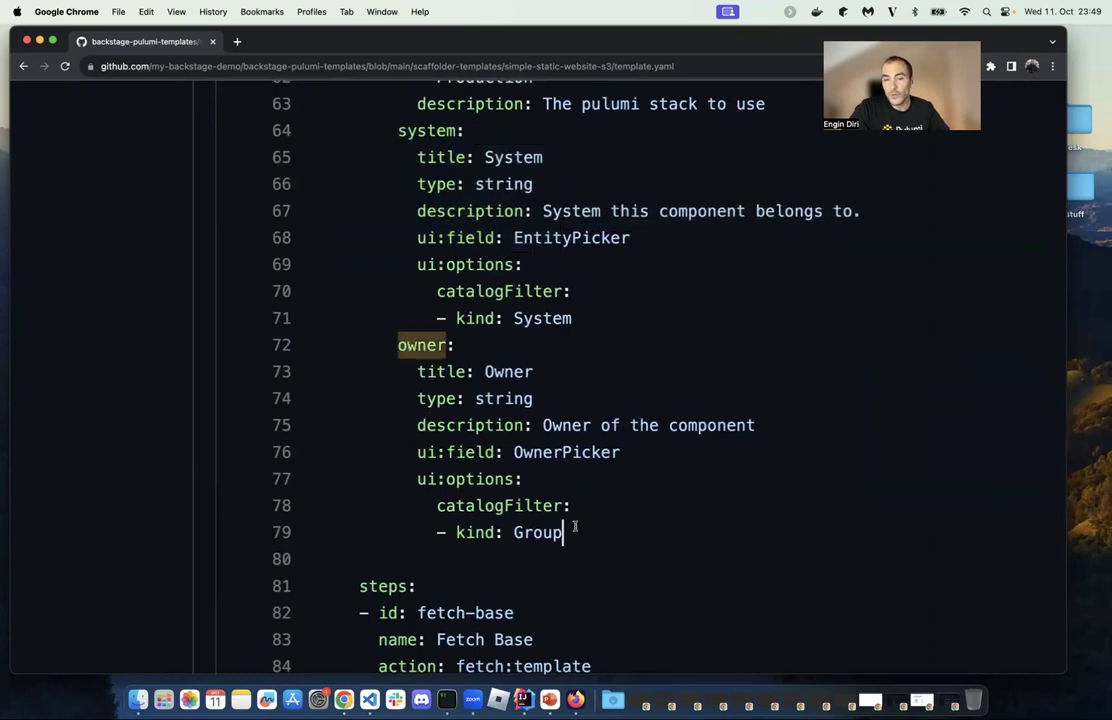
pyautogui.click(575, 527)
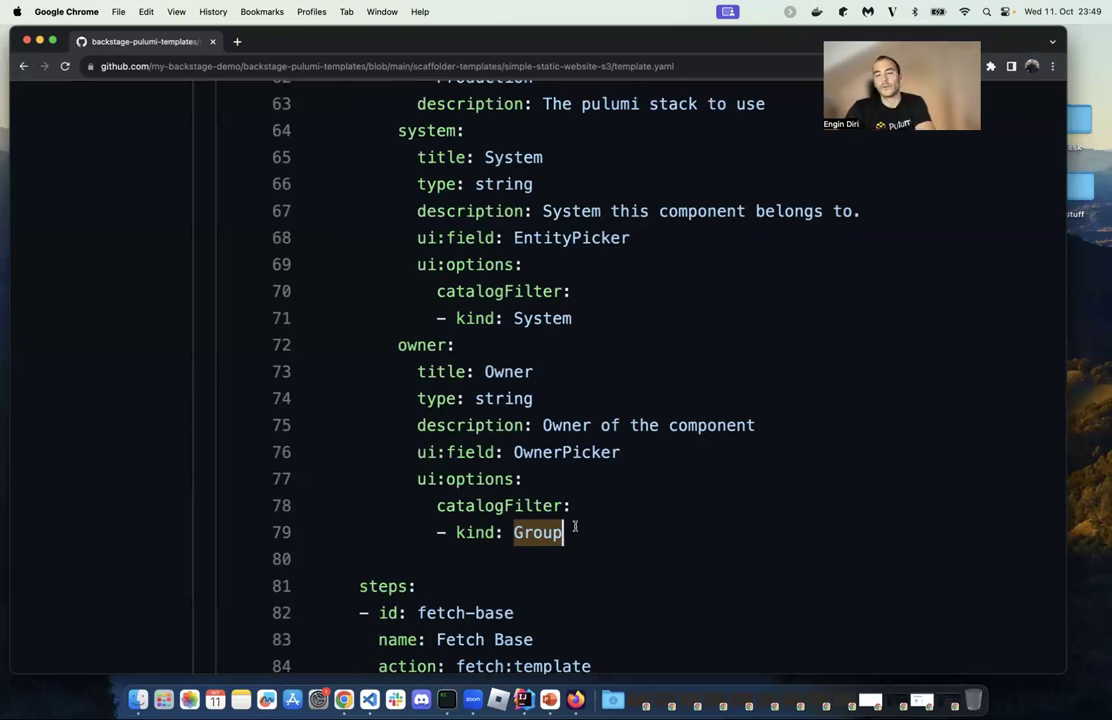
pyautogui.scroll(-1, 571, 534)
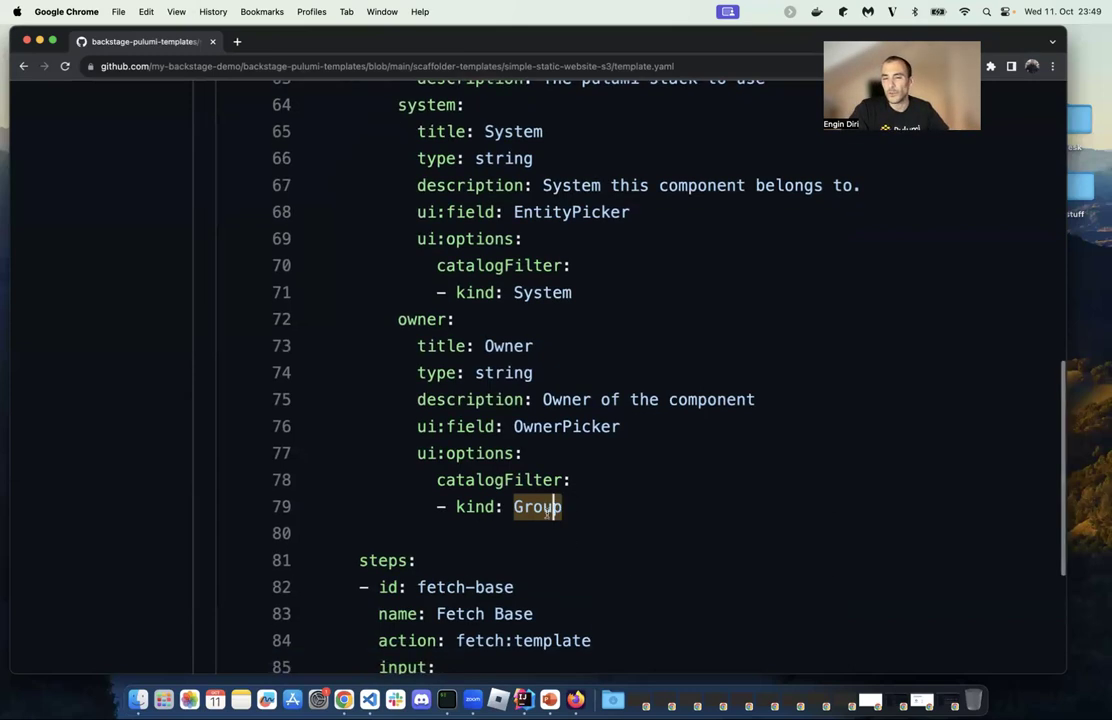
pyautogui.scroll(-1, 607, 561)
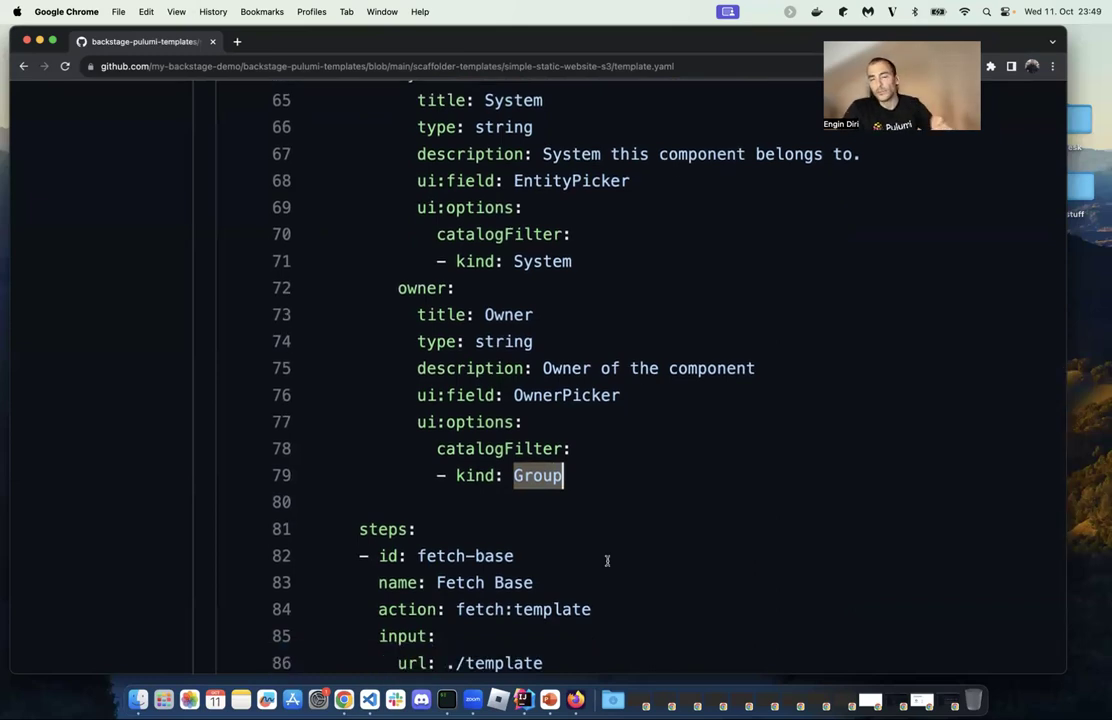
# - Highlight the steps key and the id and name of the fetch-base step, and clear the selection
pyautogui.scroll(-4, 607, 561)
pyautogui.scroll(-5, 529, 489)
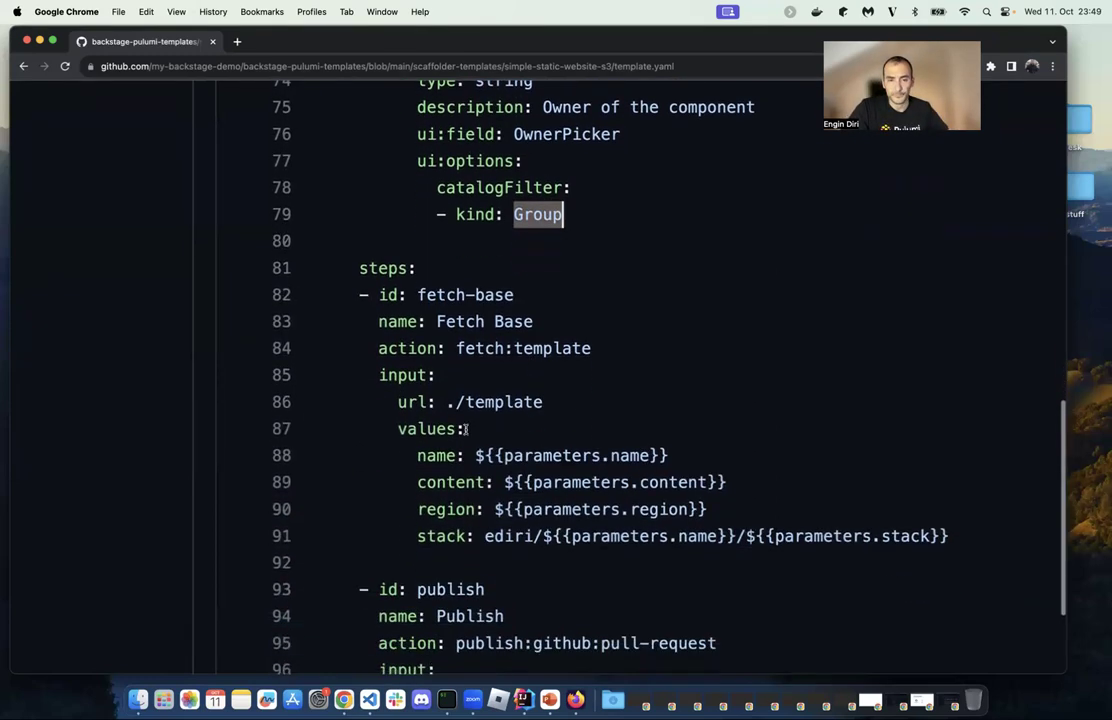
pyautogui.moveTo(359, 268); pyautogui.dragTo(414, 268)
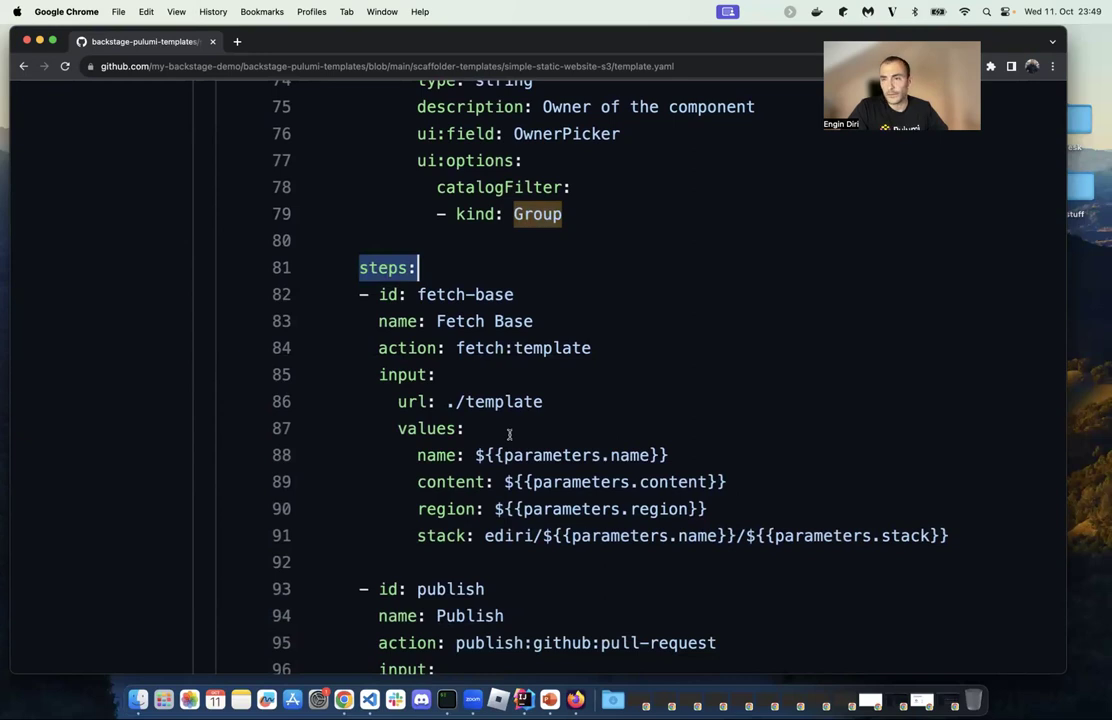
pyautogui.moveTo(362, 293); pyautogui.dragTo(562, 327)
pyautogui.scroll(-1, 593, 374)
pyautogui.click(530, 328)
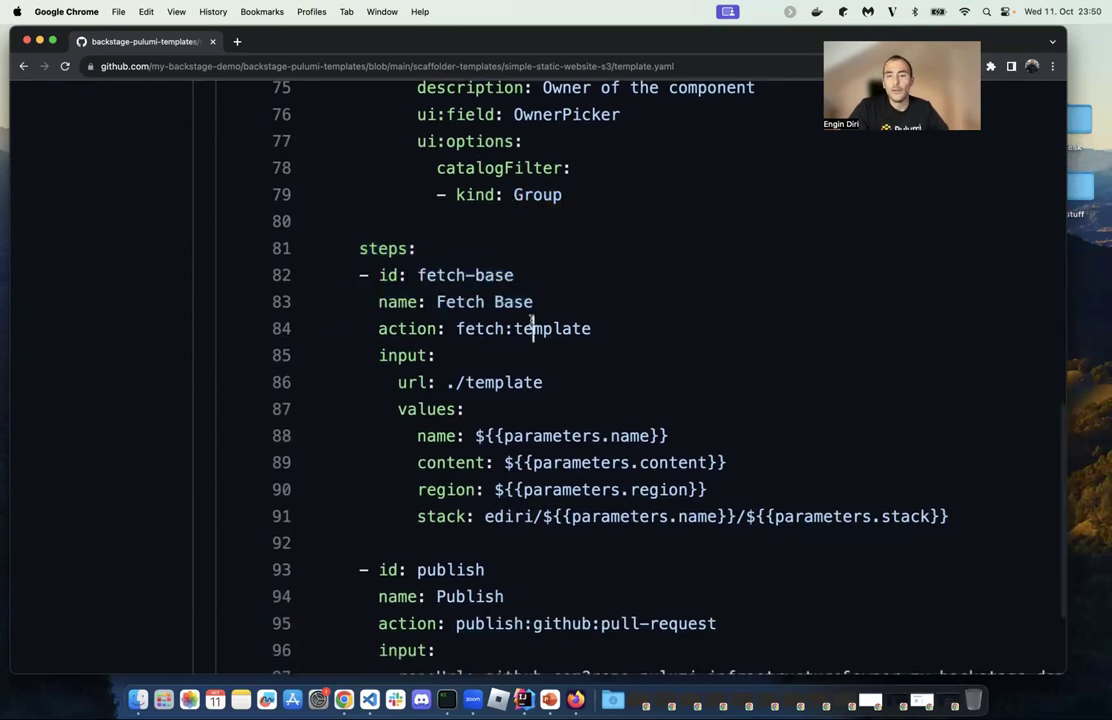
# - Highlight the fetch-base step's action fetch:template and its input url ./template
pyautogui.moveTo(378, 326); pyautogui.dragTo(655, 331)
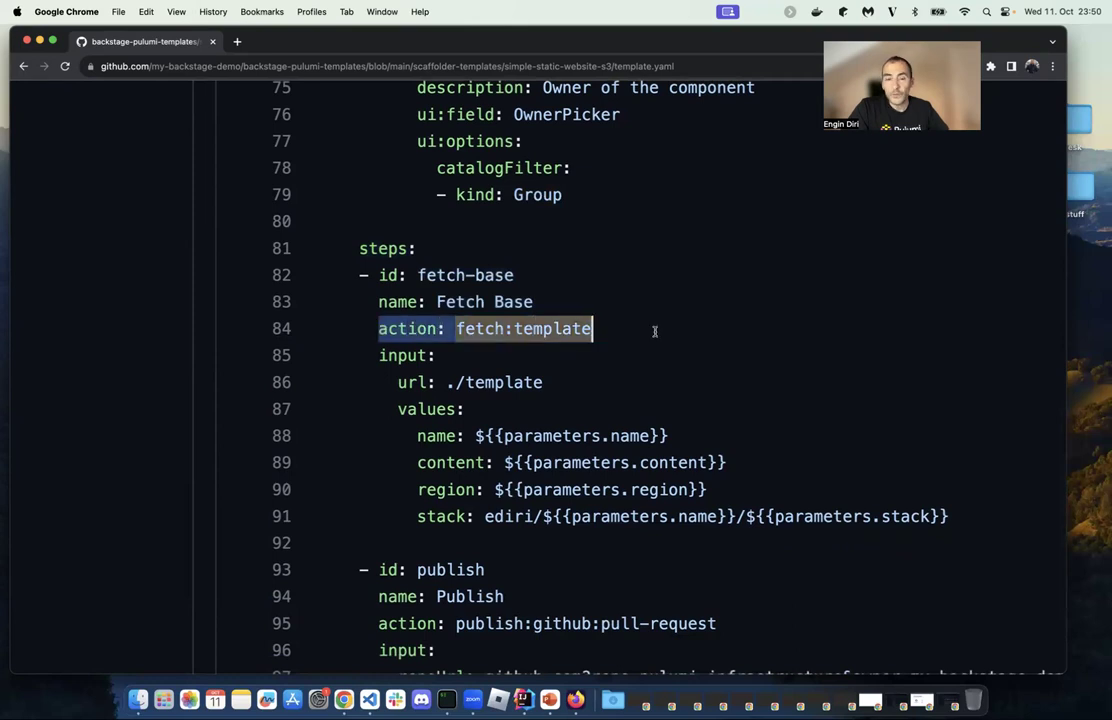
pyautogui.scroll(-1, 593, 379)
pyautogui.moveTo(399, 354); pyautogui.dragTo(538, 354)
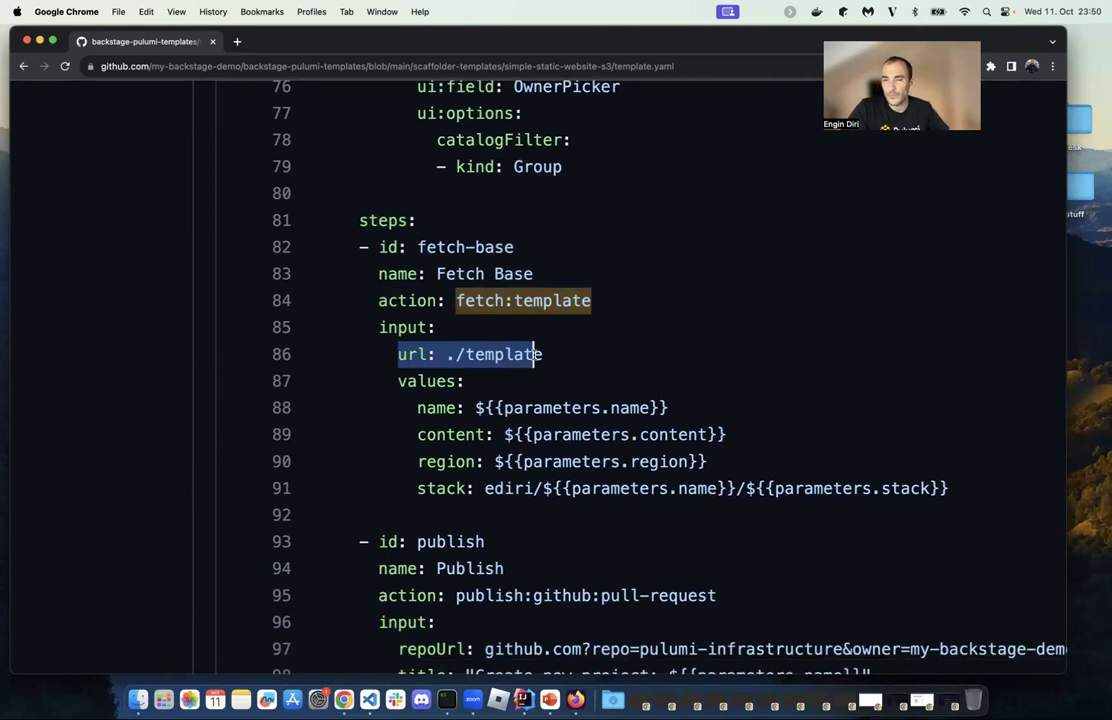
pyautogui.click(536, 354)
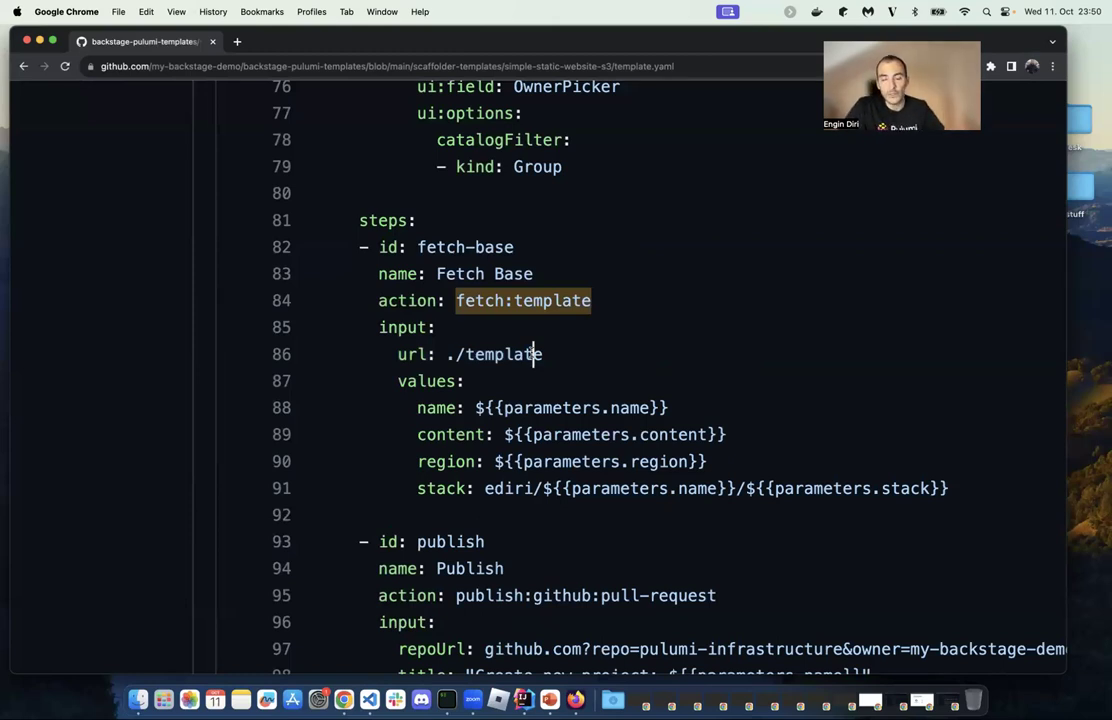
# - Examine the fetch-base input values, marking name, content, region and stack and highlighting the stack expression
pyautogui.scroll(-1, 485, 383)
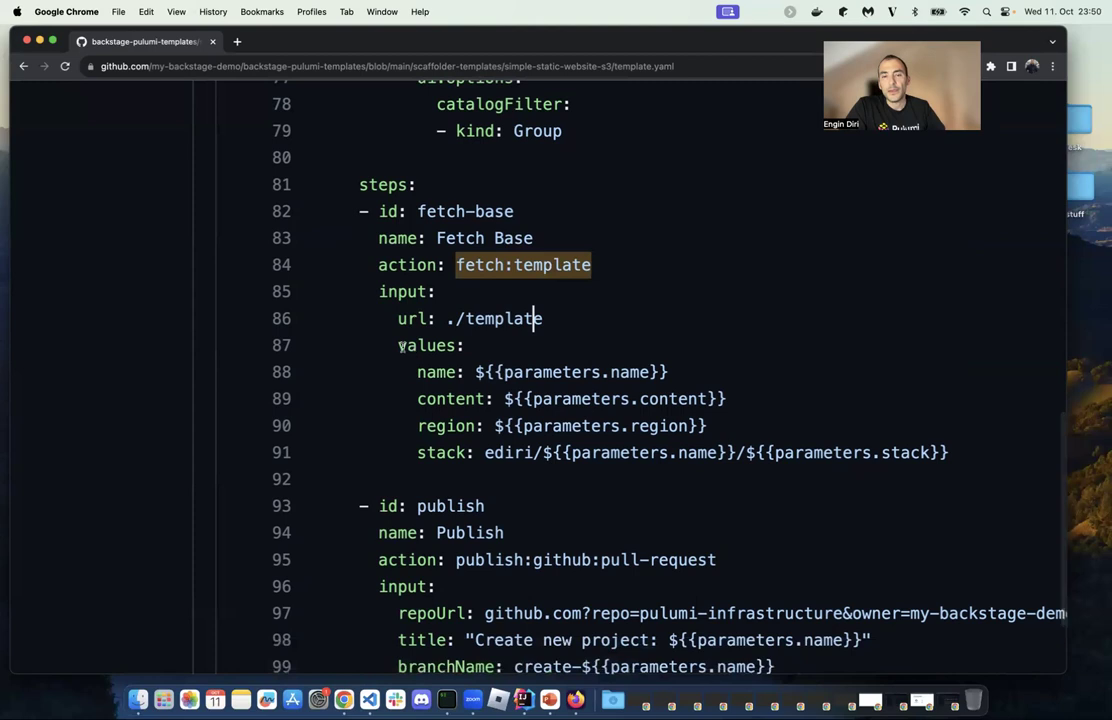
pyautogui.moveTo(414, 372); pyautogui.dragTo(604, 404)
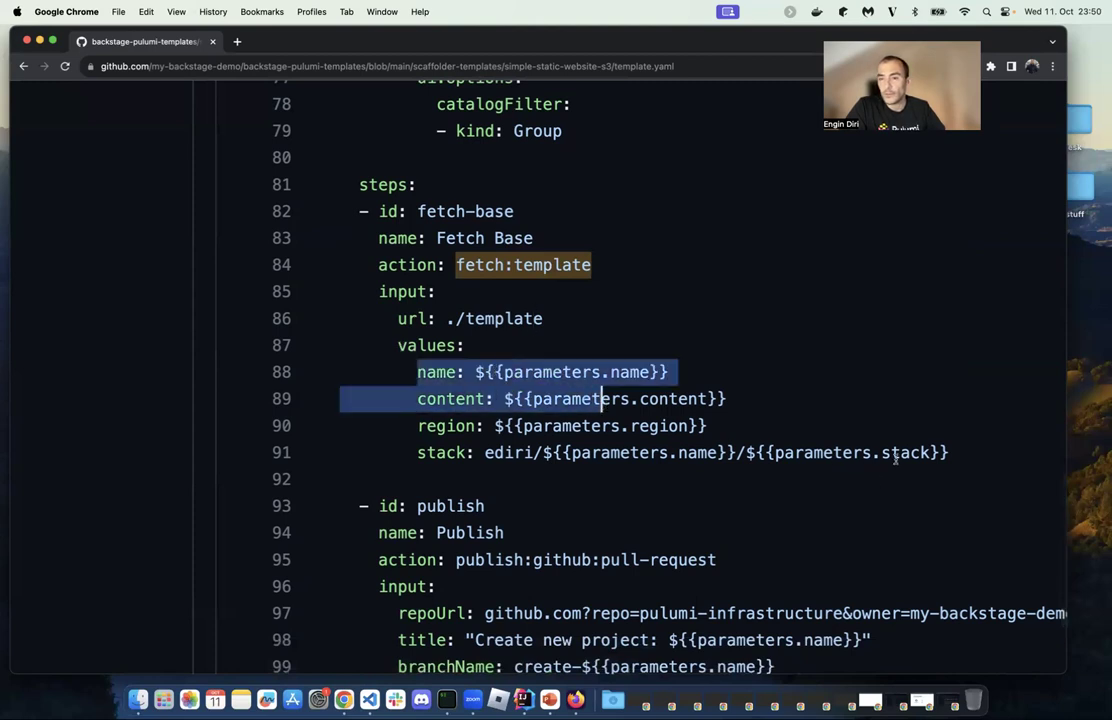
pyautogui.moveTo(948, 452); pyautogui.dragTo(465, 370)
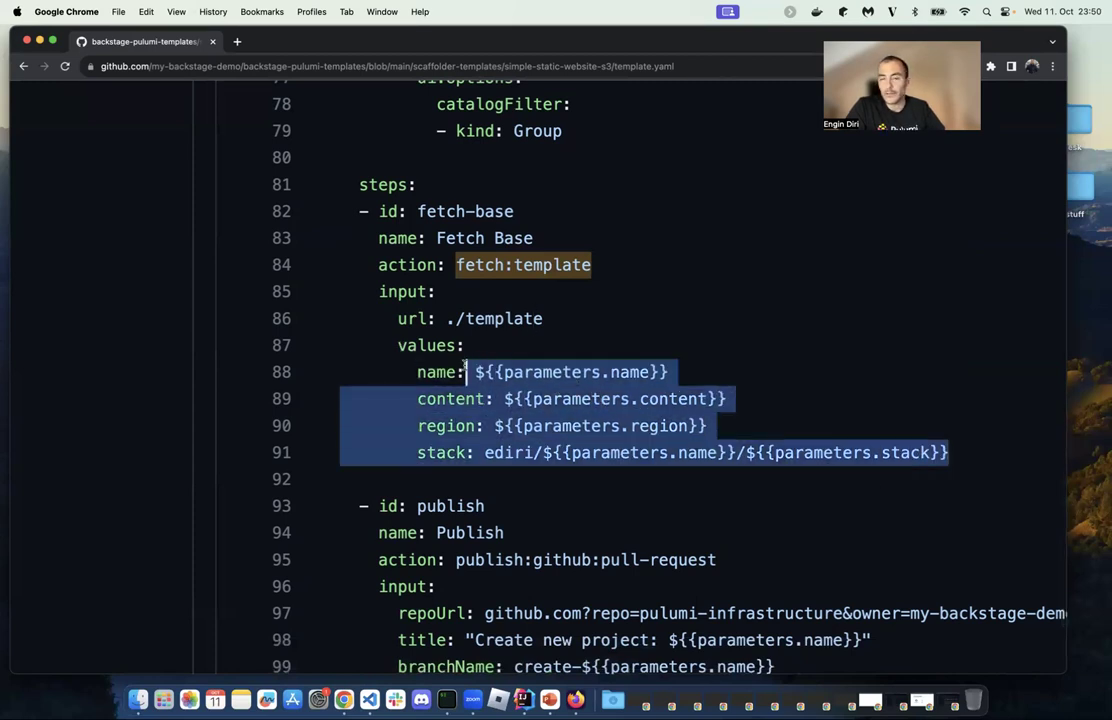
pyautogui.click(446, 372)
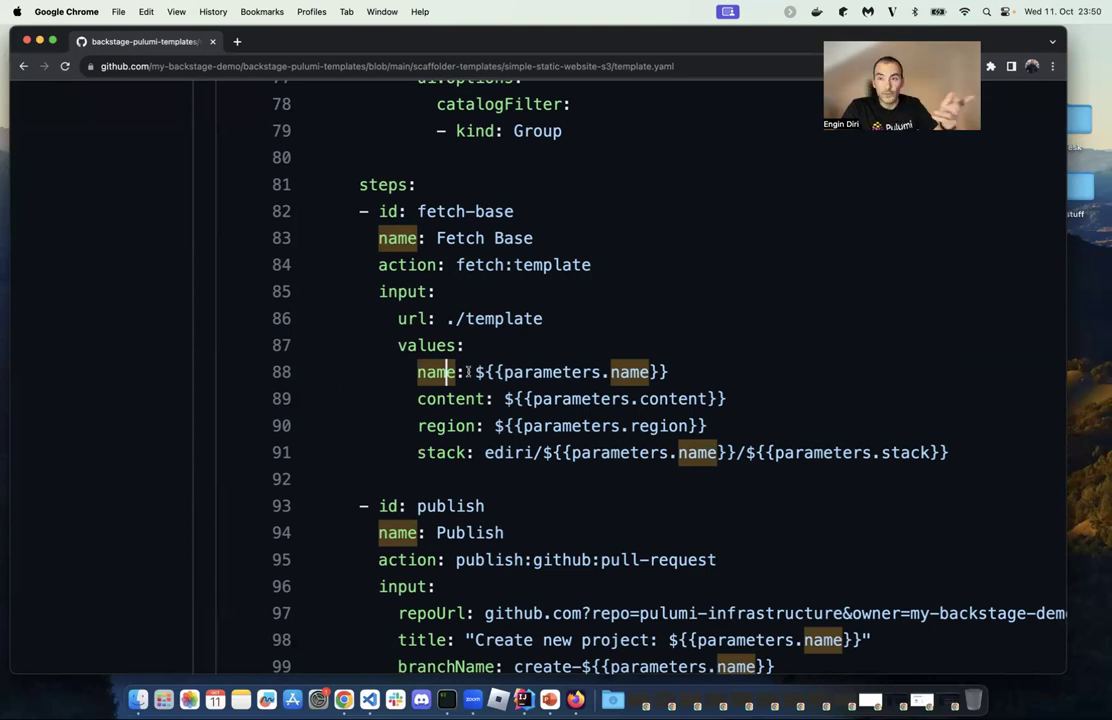
pyautogui.click(462, 398)
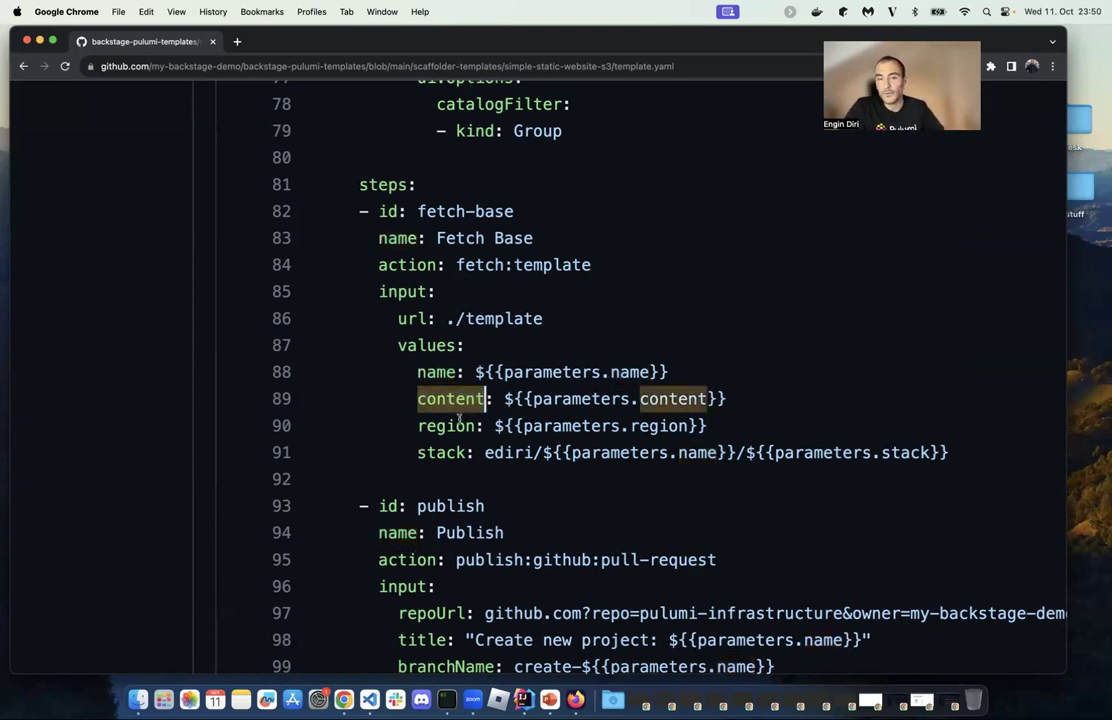
pyautogui.click(473, 425)
pyautogui.click(461, 452)
pyautogui.moveTo(486, 452); pyautogui.dragTo(942, 452)
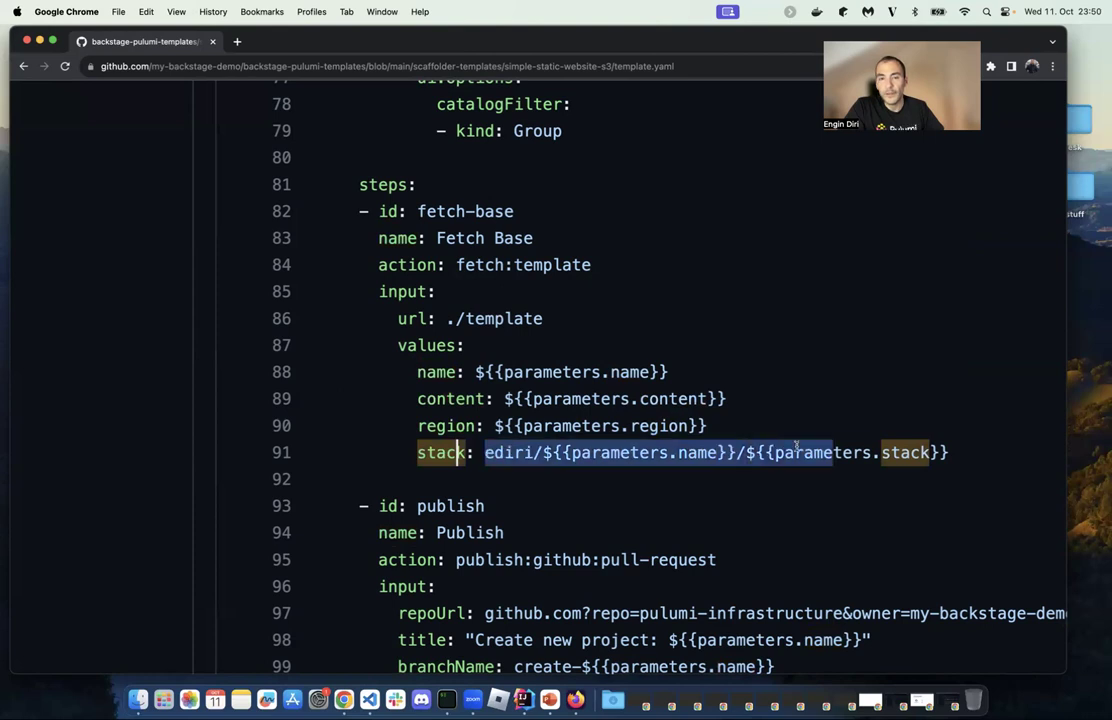
# - Examine the publish step, marking its id and name, and highlight its whole block from id to targetPath
pyautogui.scroll(-1, 838, 466)
pyautogui.click(485, 488)
pyautogui.scroll(-5, 556, 457)
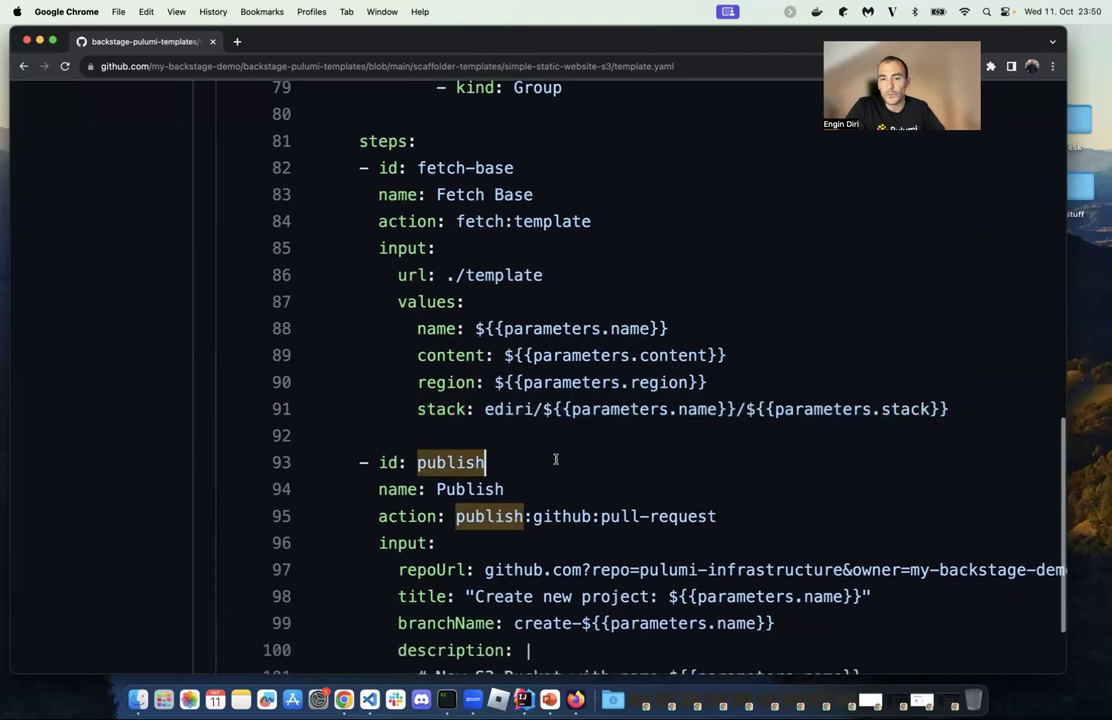
pyautogui.scroll(-2, 490, 424)
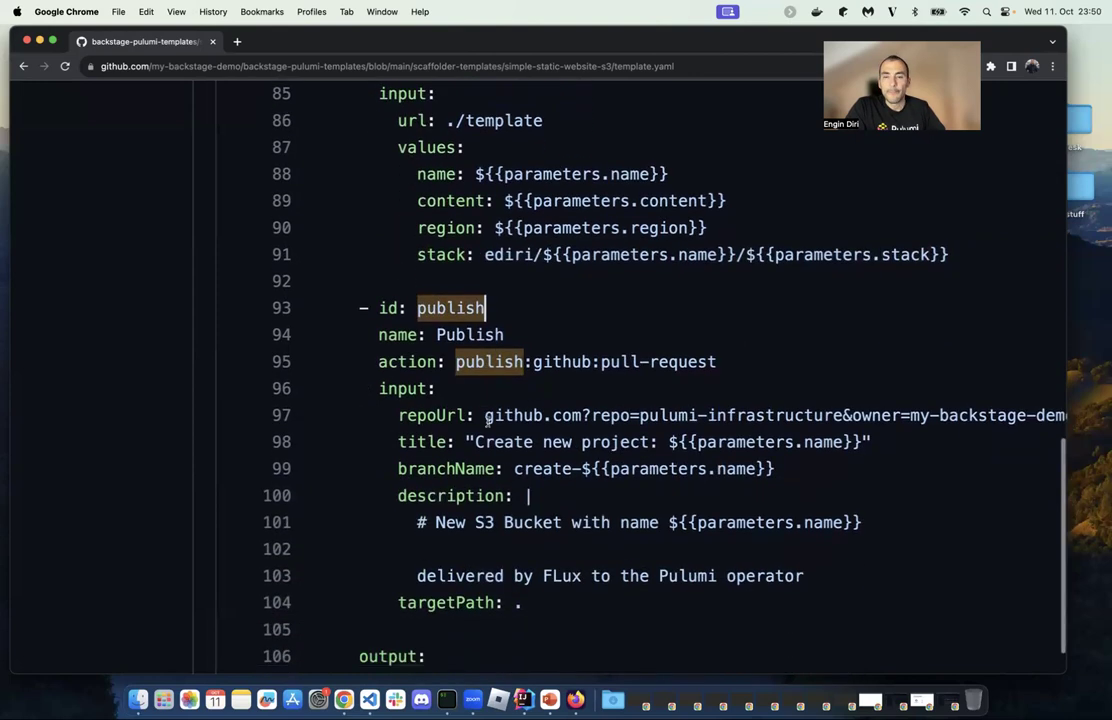
pyautogui.click(452, 335)
pyautogui.click(418, 308)
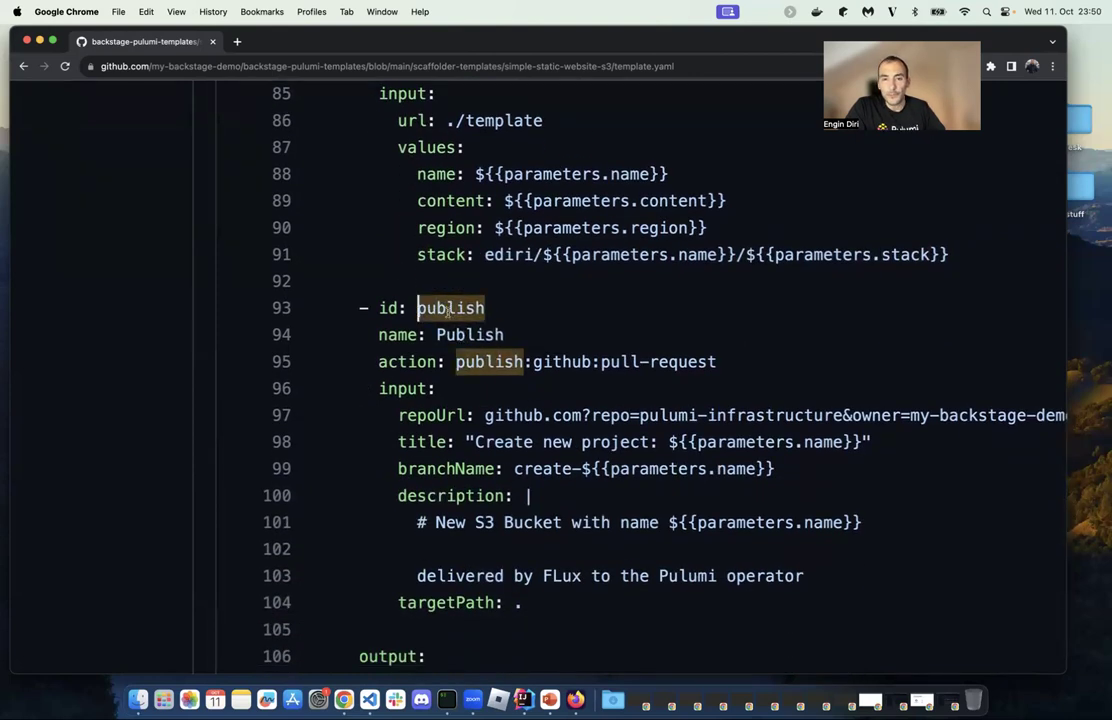
pyautogui.scroll(-2, 585, 415)
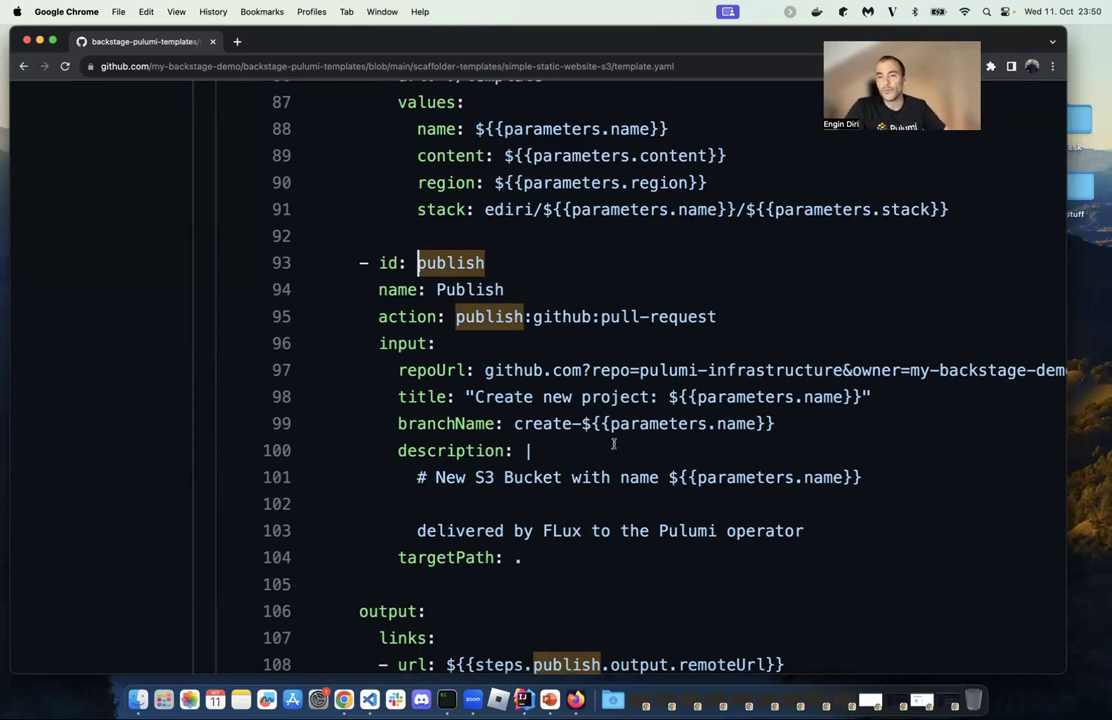
pyautogui.scroll(-1, 600, 455)
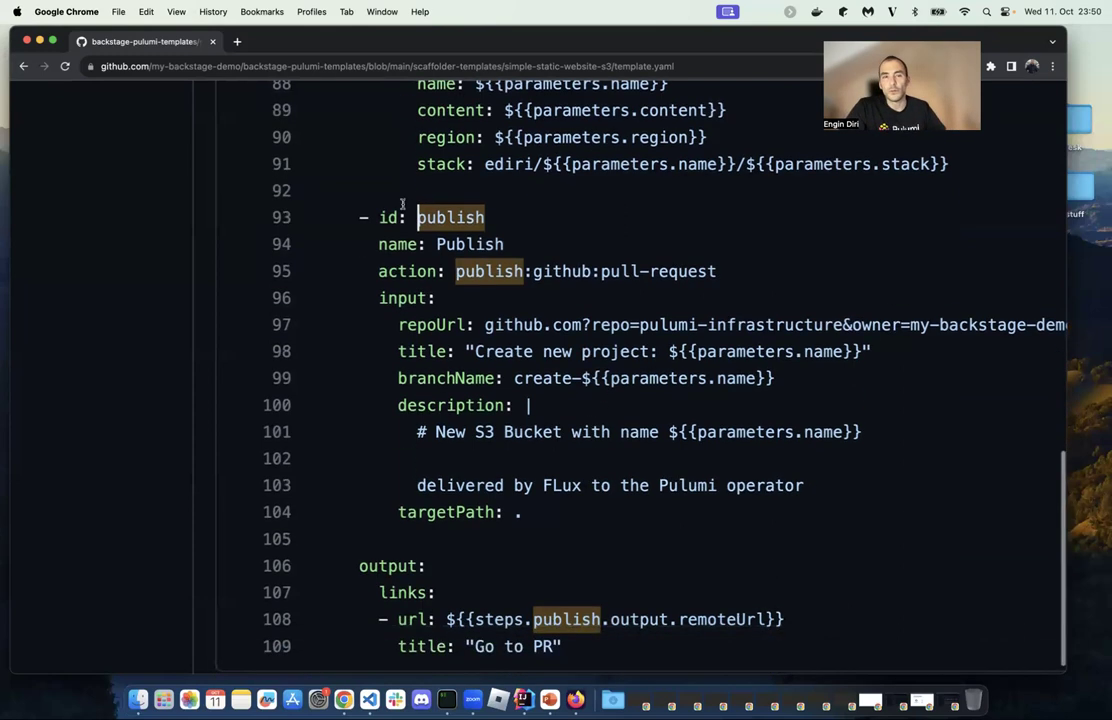
pyautogui.moveTo(360, 217); pyautogui.dragTo(605, 503)
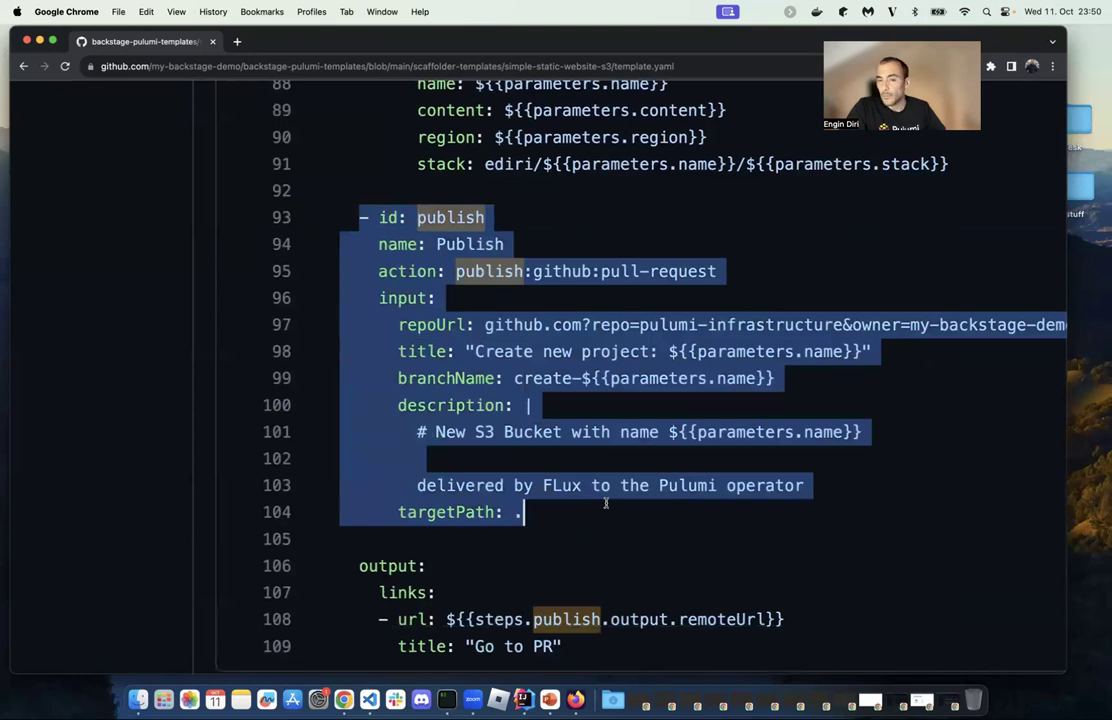
# - Examine the publish step's description around the word FLux, highlight the output block with its links, and clear the selection
pyautogui.scroll(-2, 605, 501)
pyautogui.click(560, 432)
pyautogui.moveTo(554, 432); pyautogui.dragTo(574, 433)
pyautogui.click(560, 432)
pyautogui.click(599, 462)
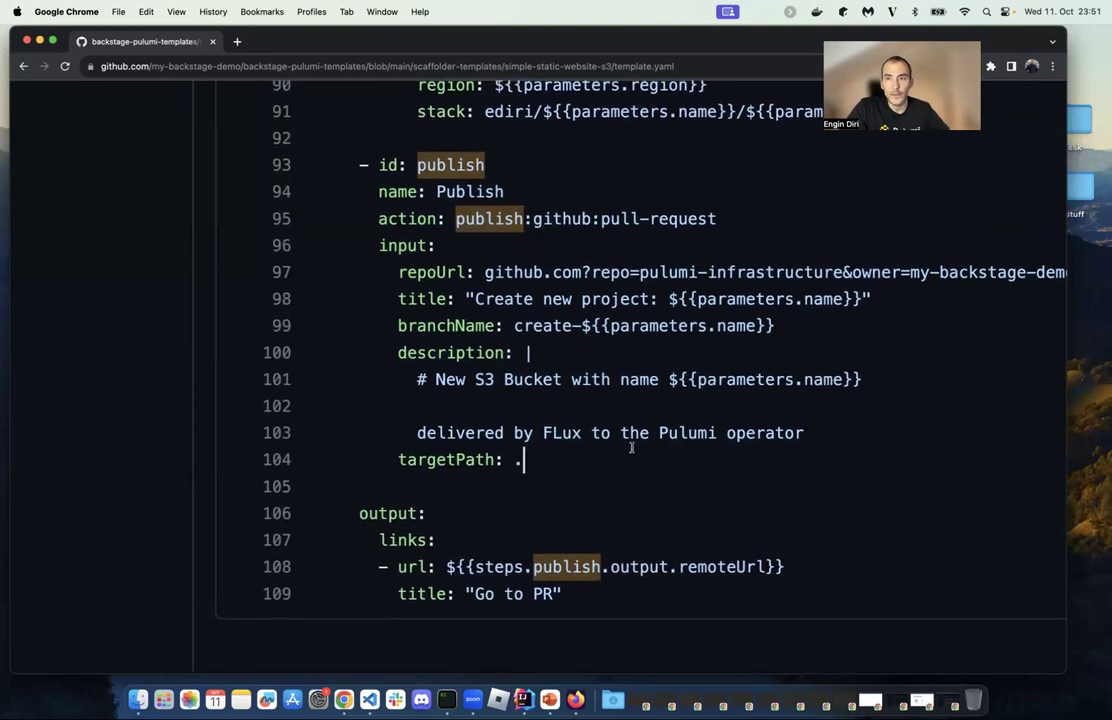
pyautogui.moveTo(359, 510); pyautogui.dragTo(635, 584)
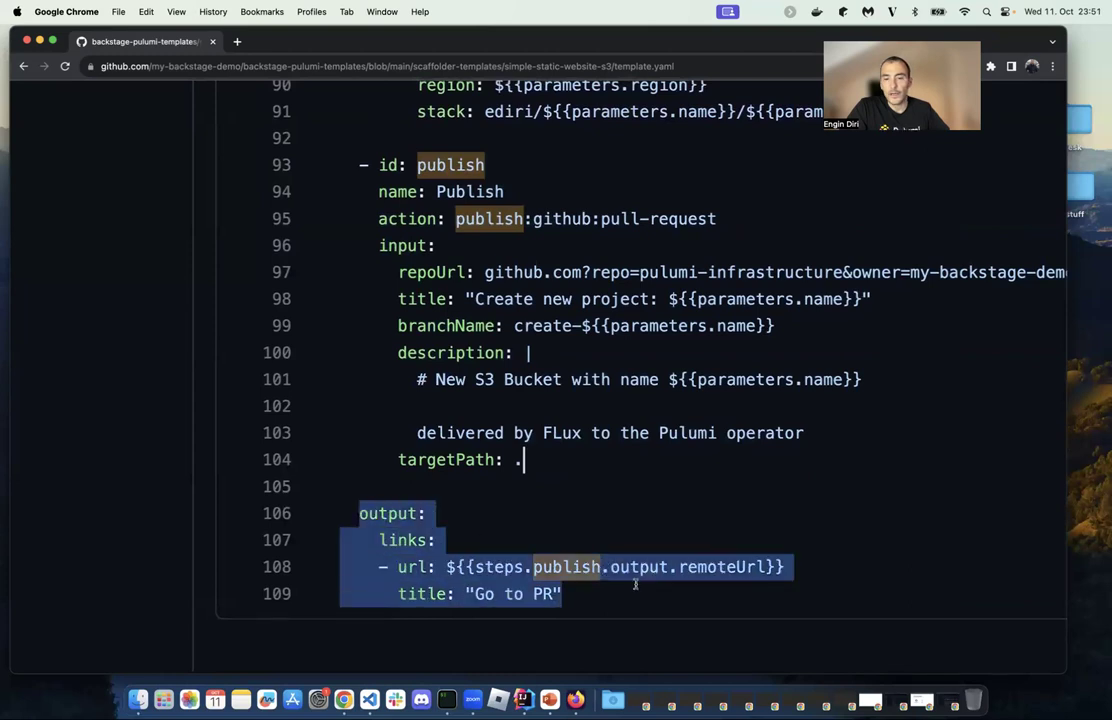
pyautogui.click(576, 589)
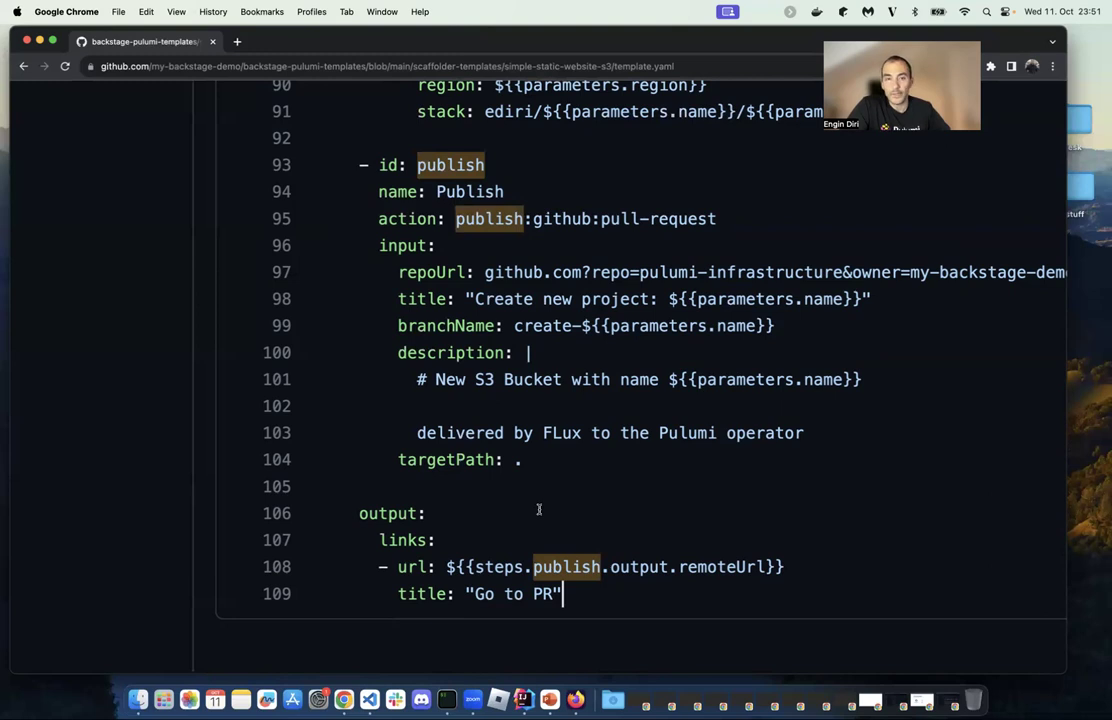
# - Leave template.yaml and return to Backstage's Create a New Component page
pyautogui.hscroll(-5, 539, 509)
pyautogui.scroll(10, 539, 509)
pyautogui.hscroll(-3, 539, 509)
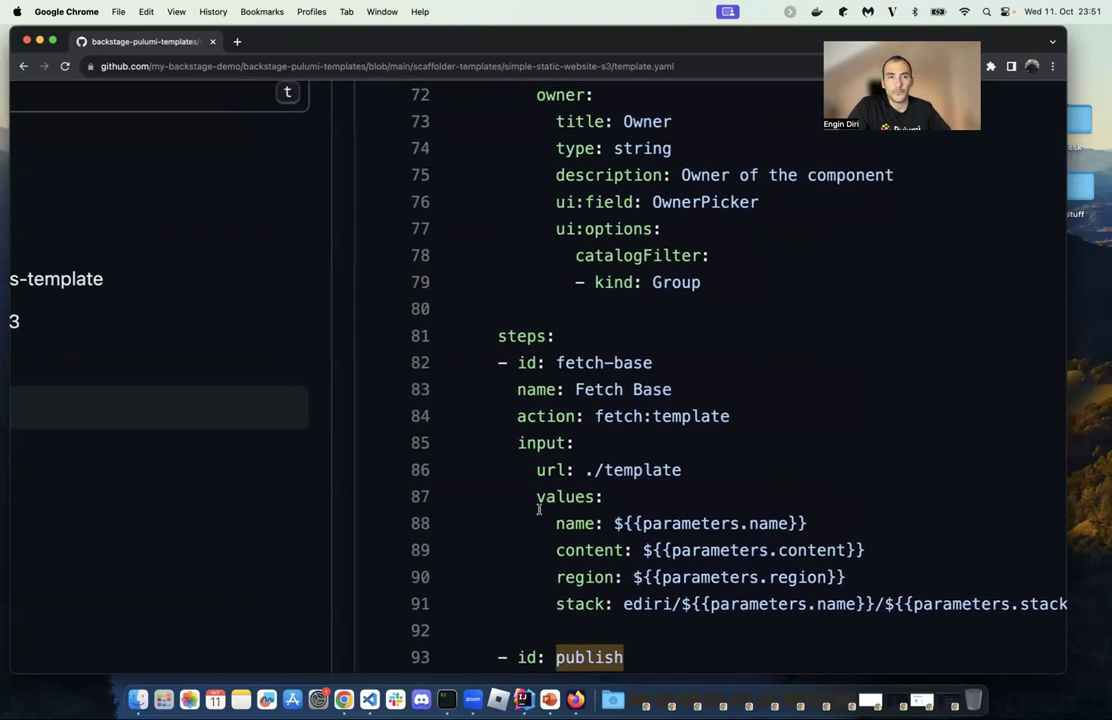
pyautogui.hscroll(-12, 539, 509)
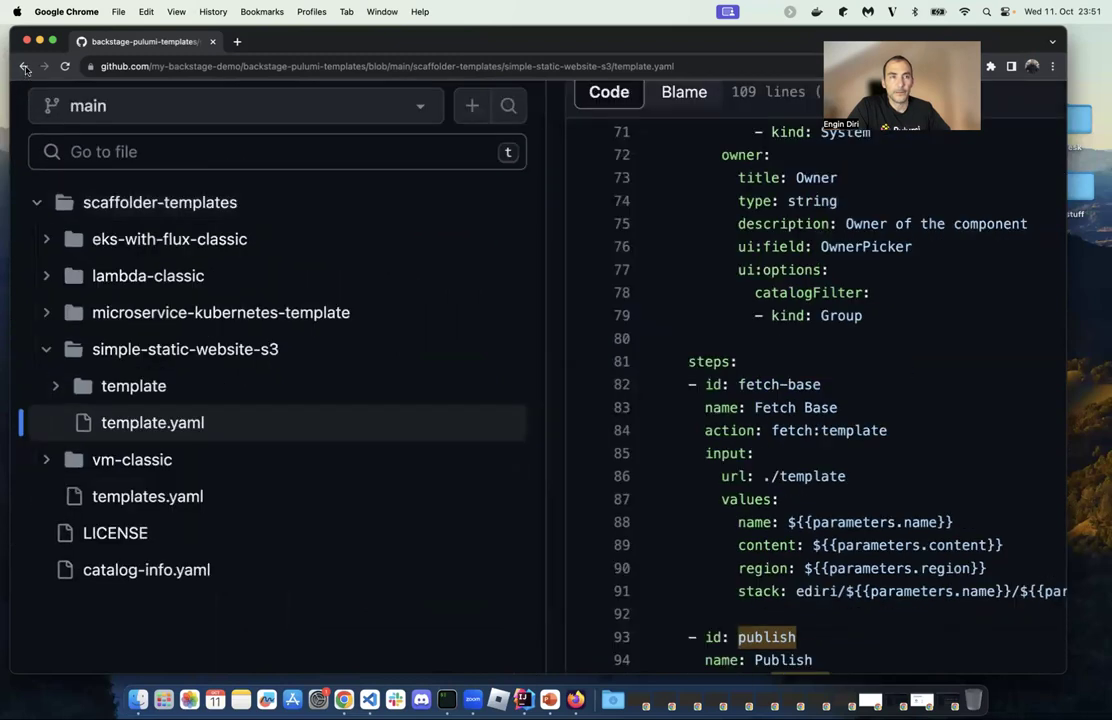
pyautogui.click(24, 66)
pyautogui.click(24, 66)
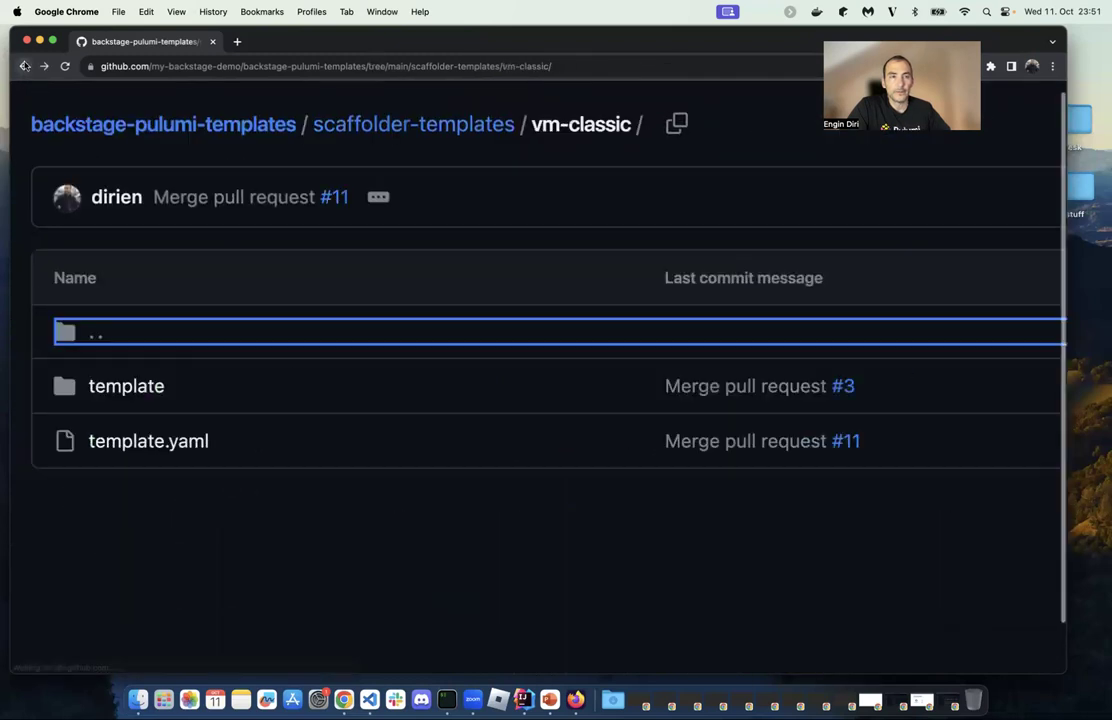
pyautogui.click(24, 66)
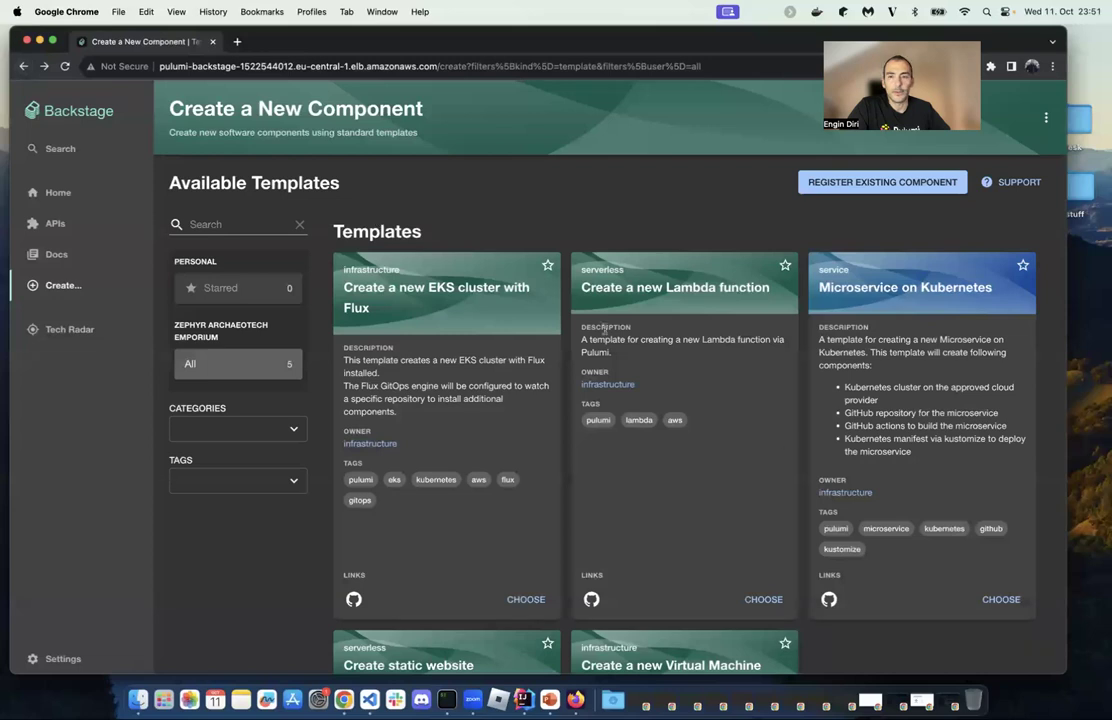
# - Look through the available templates and choose the Create static website template
pyautogui.scroll(-2, 700, 400)
pyautogui.scroll(-4, 470, 360)
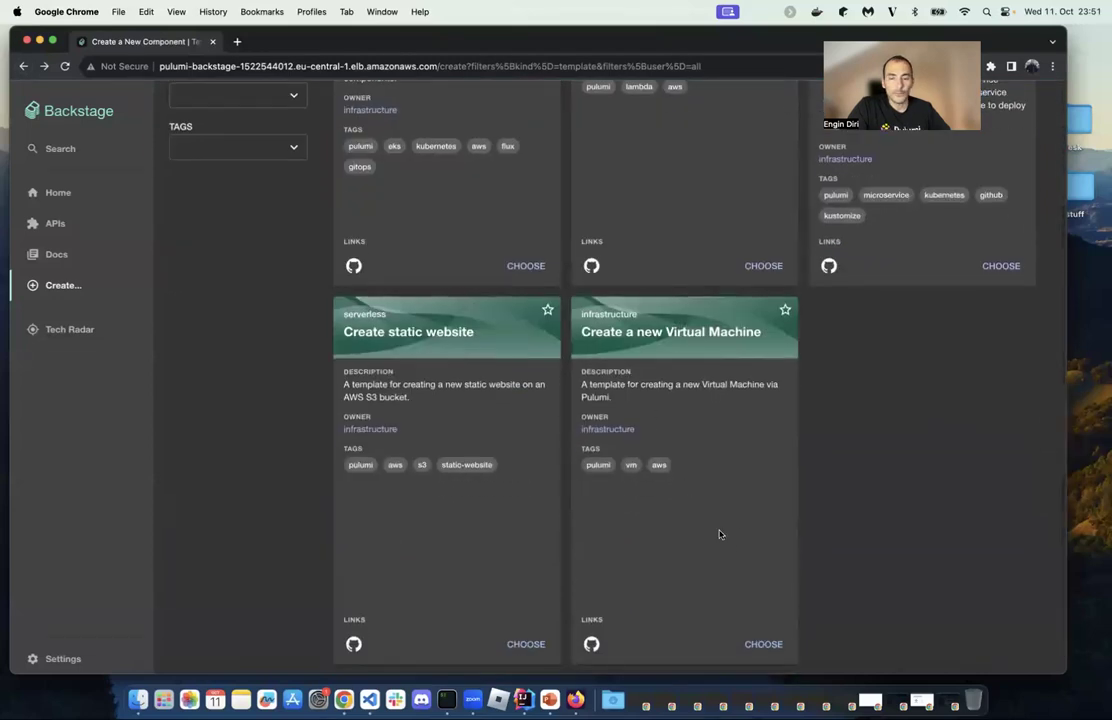
pyautogui.scroll(-1, 740, 550)
pyautogui.scroll(1, 715, 422)
pyautogui.scroll(-1, 707, 430)
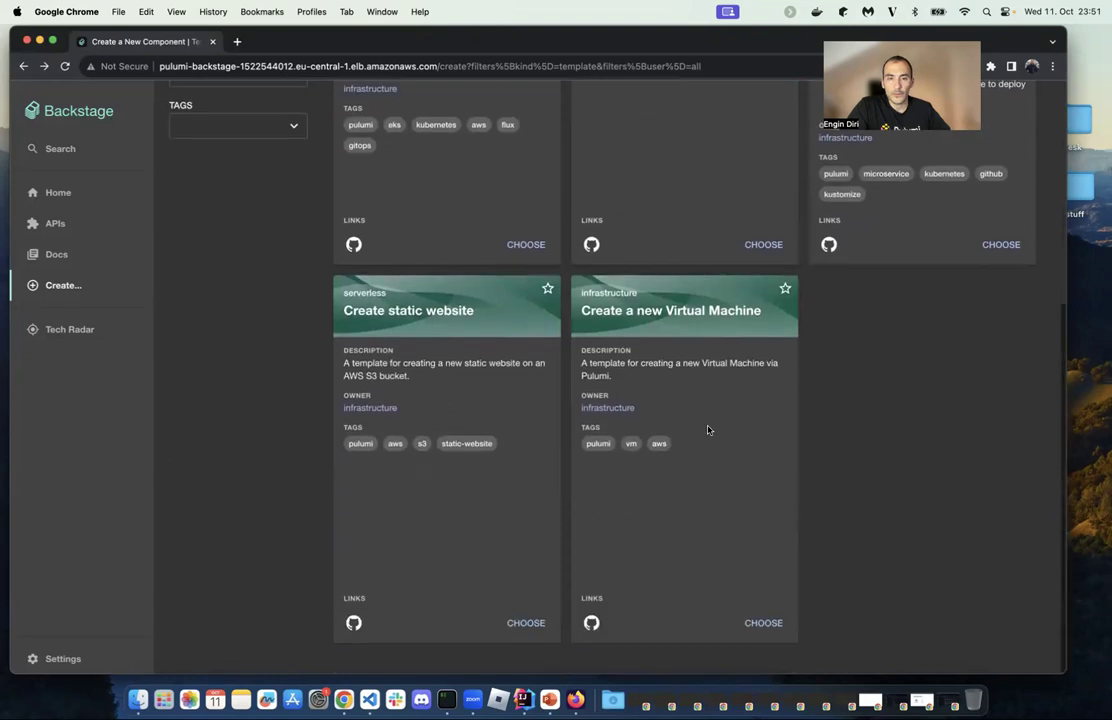
pyautogui.scroll(5, 631, 449)
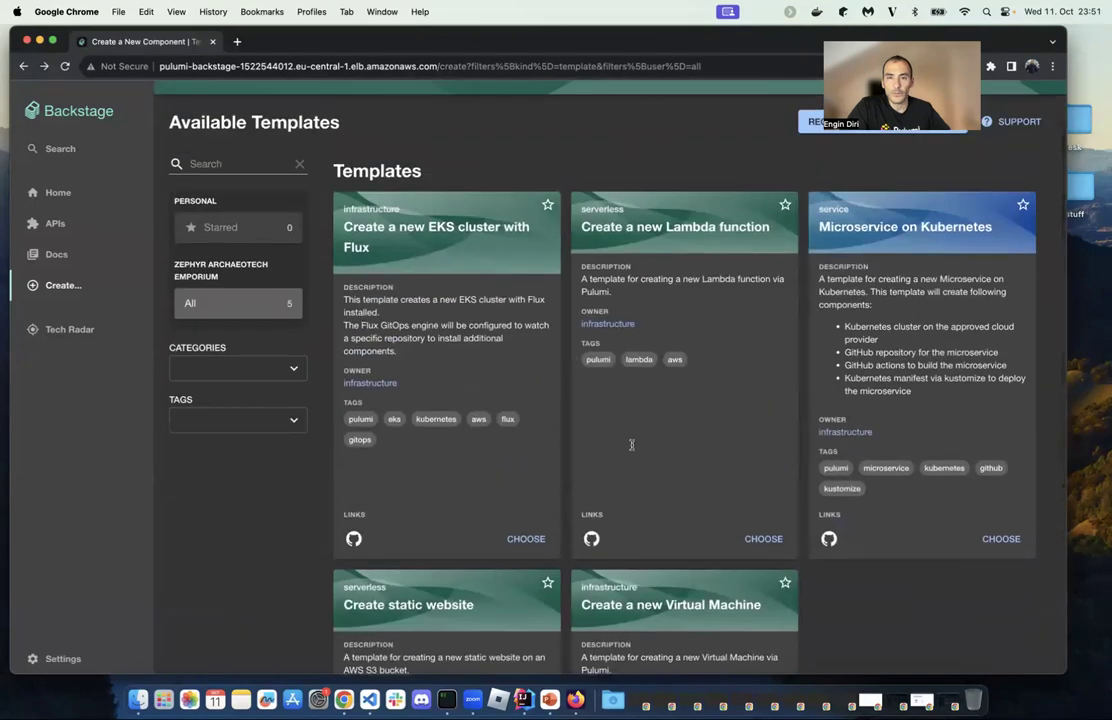
pyautogui.scroll(-4, 631, 449)
pyautogui.scroll(-2, 631, 449)
pyautogui.click(514, 623)
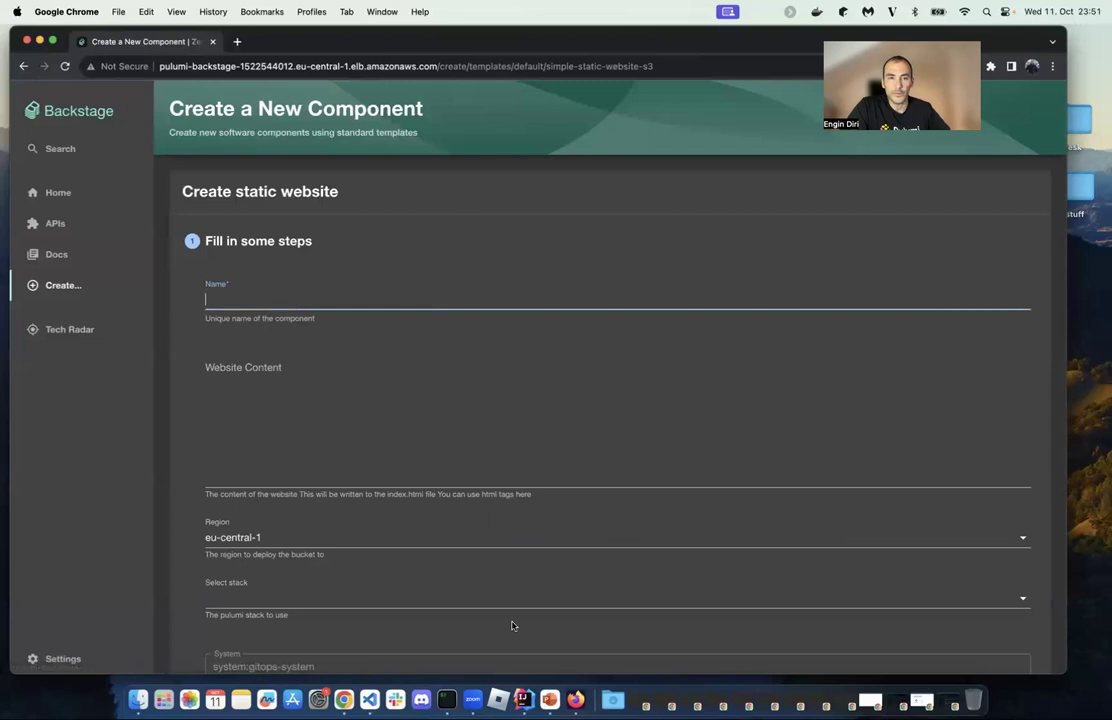
# - Name the component cncf-webinar and set its website content to "Hallo CNCF Webinar!"
pyautogui.click(252, 298)
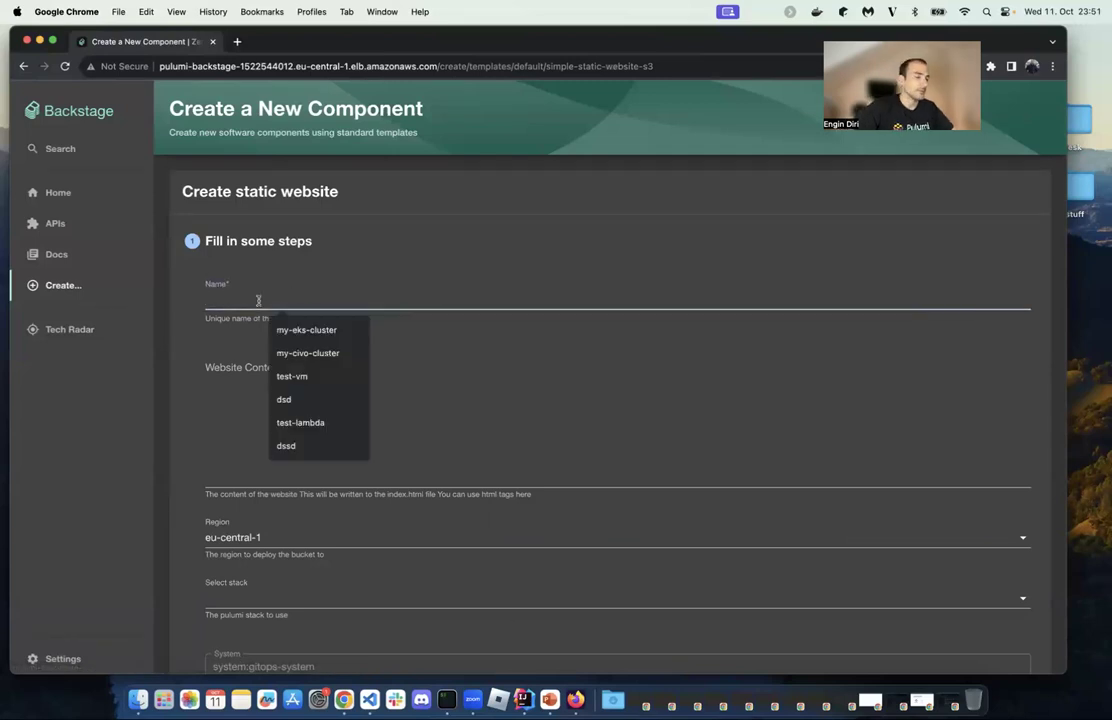
pyautogui.write('cnc')
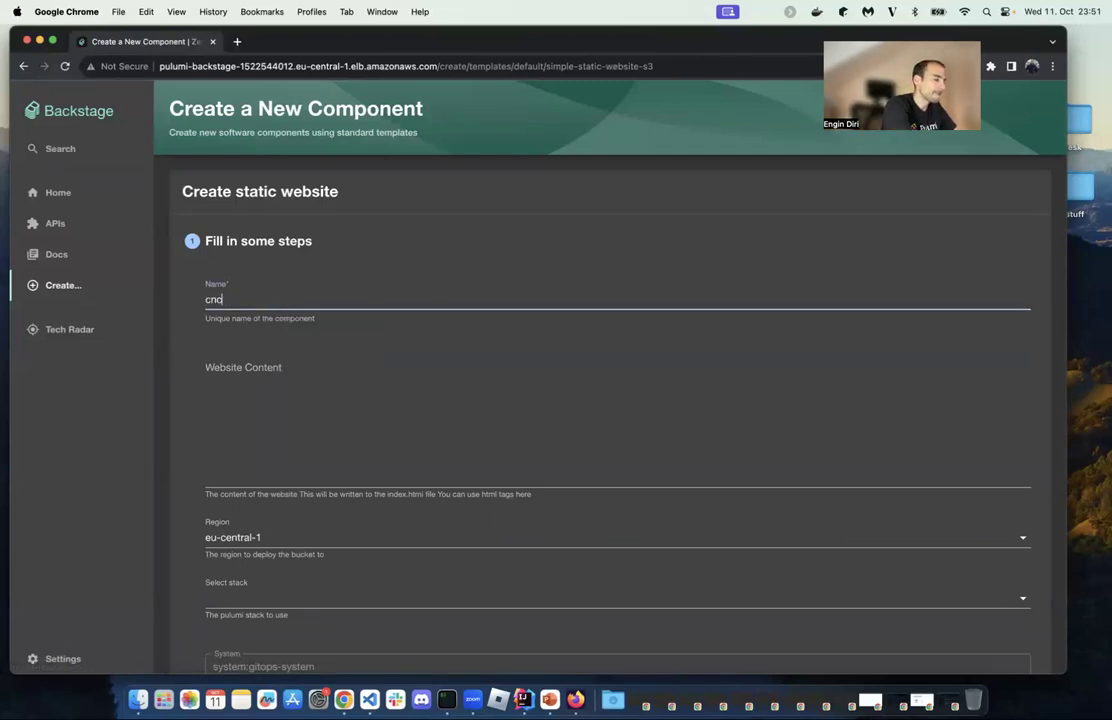
pyautogui.write('f-webinar')
pyautogui.click(336, 396)
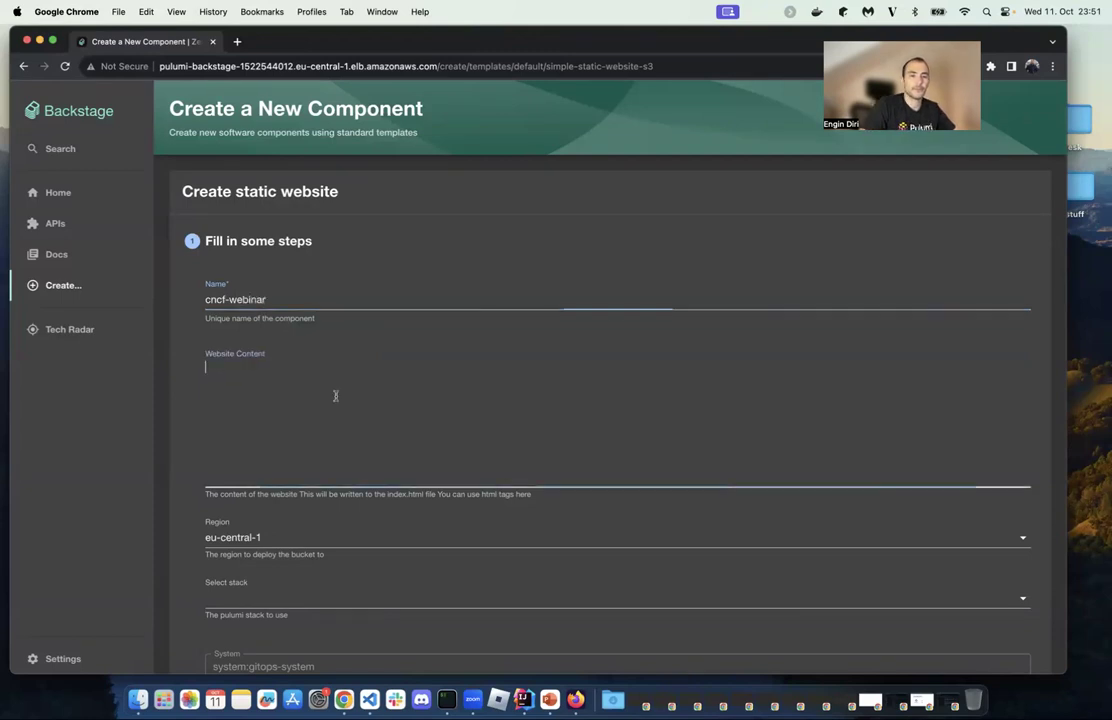
pyautogui.write('Hallo')
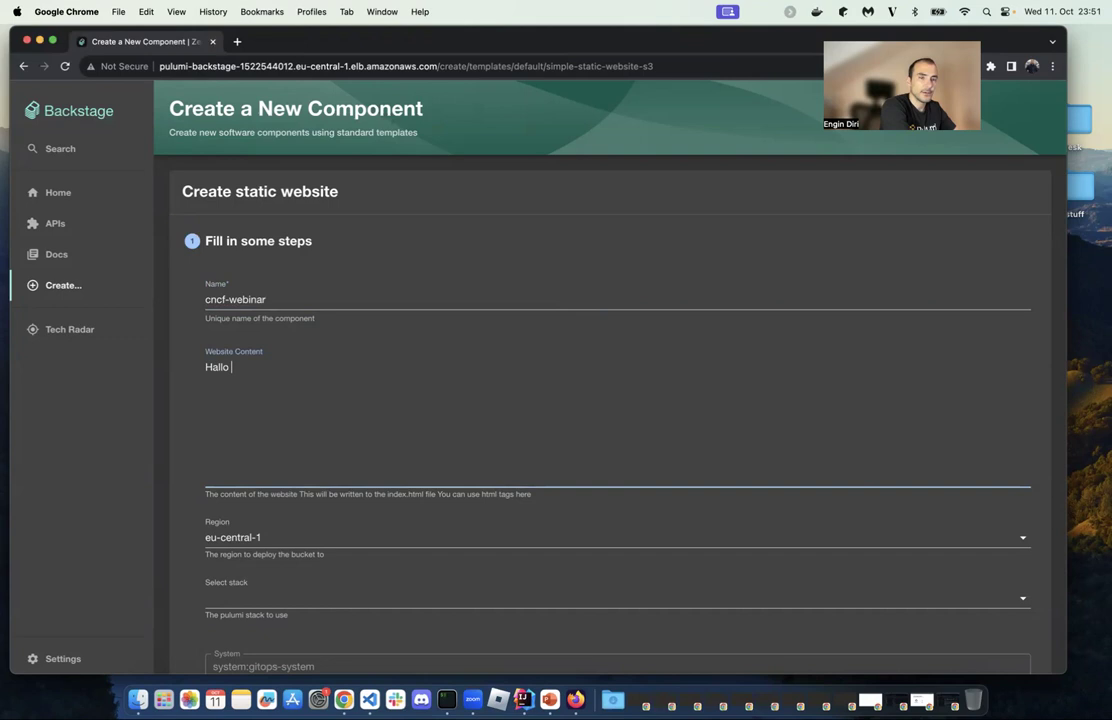
pyautogui.write(' CNCF Wenbinar!')
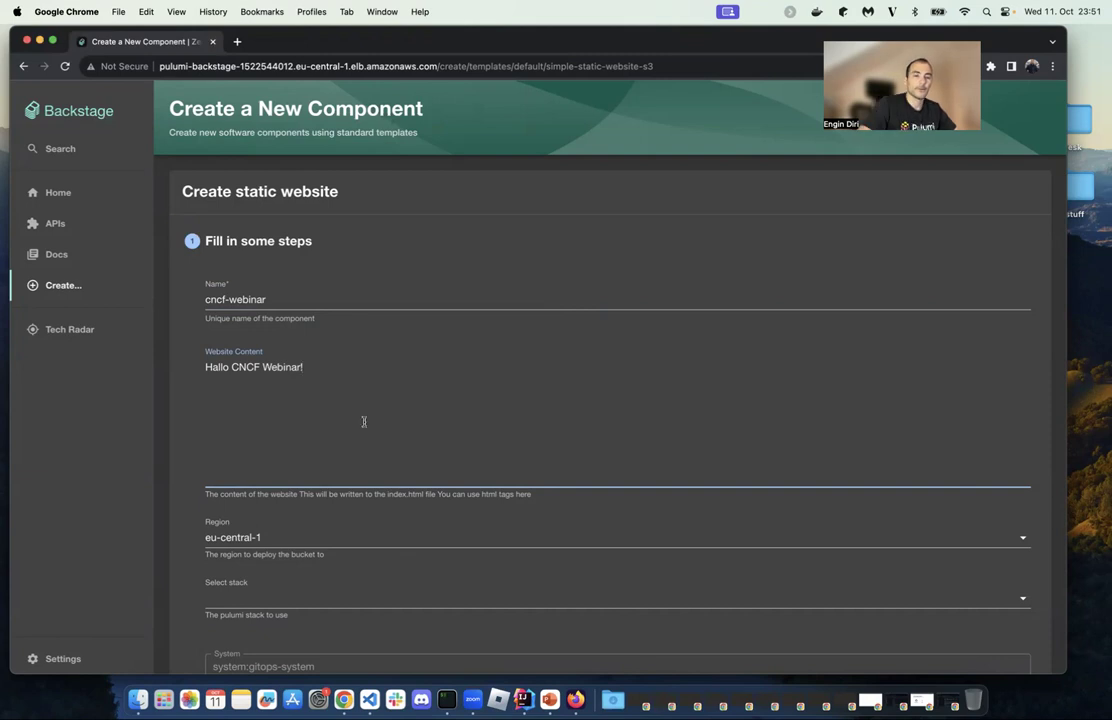
# - Set the stack to Development and the owner to development, and proceed to the review
pyautogui.scroll(-3, 364, 421)
pyautogui.click(255, 430)
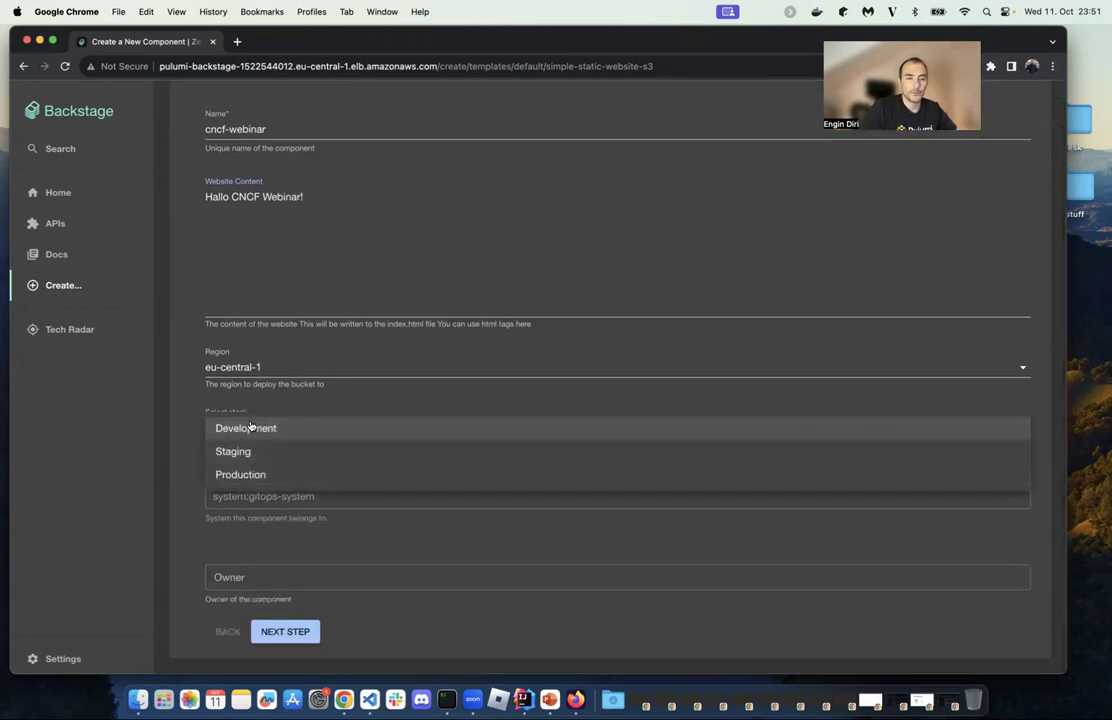
pyautogui.click(251, 428)
pyautogui.click(238, 577)
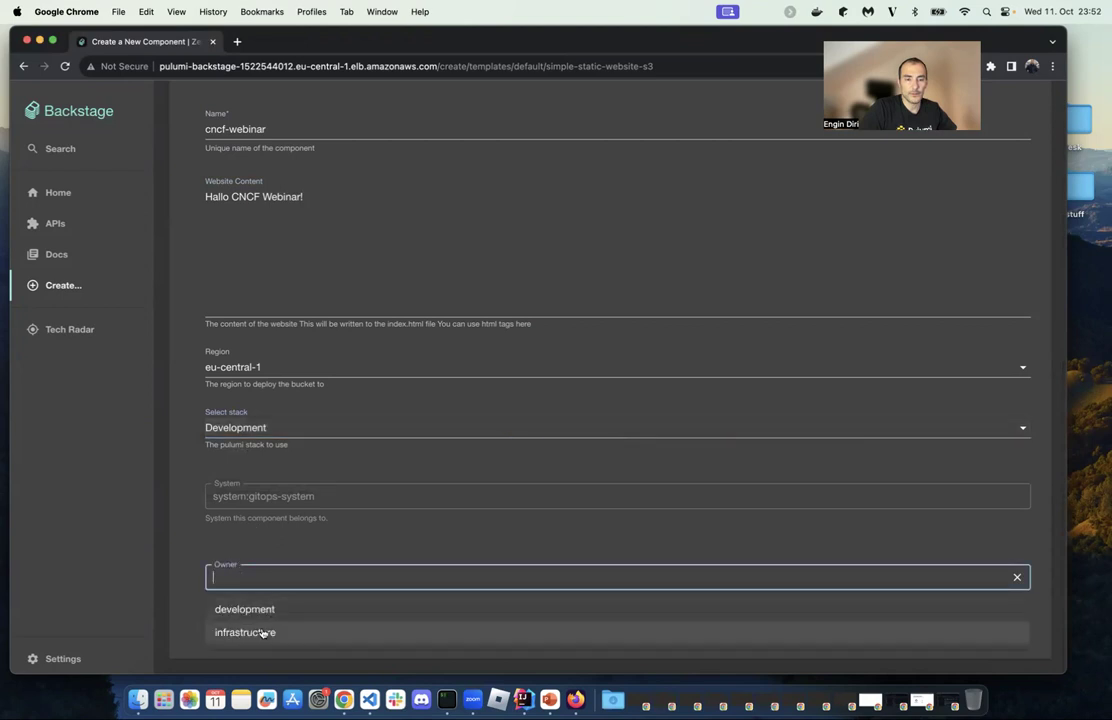
pyautogui.click(271, 613)
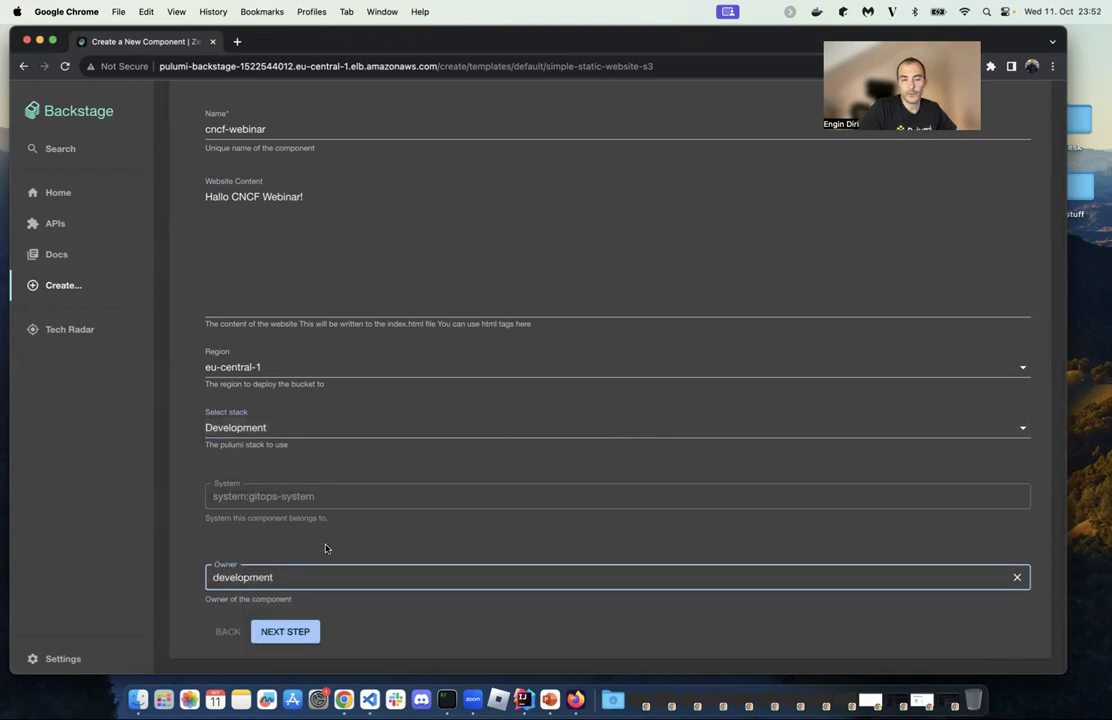
pyautogui.click(281, 634)
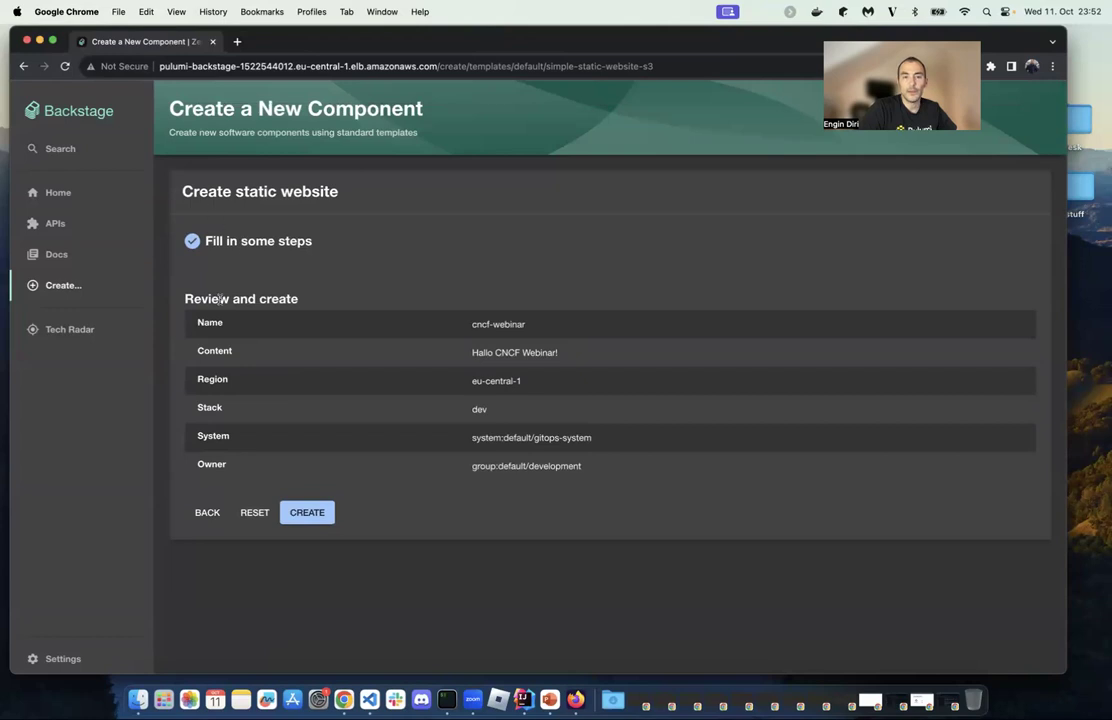
# - Review the entered values by highlighting the summary and create the static website component
pyautogui.moveTo(186, 299); pyautogui.dragTo(581, 448)
pyautogui.click(586, 416)
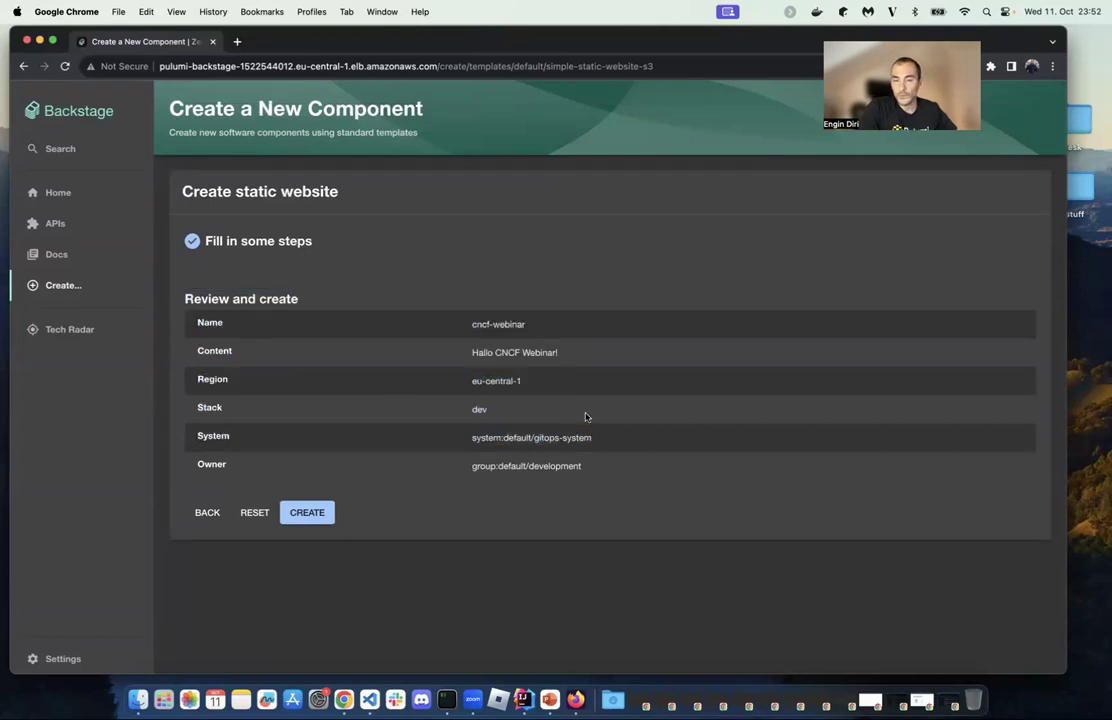
pyautogui.click(301, 510)
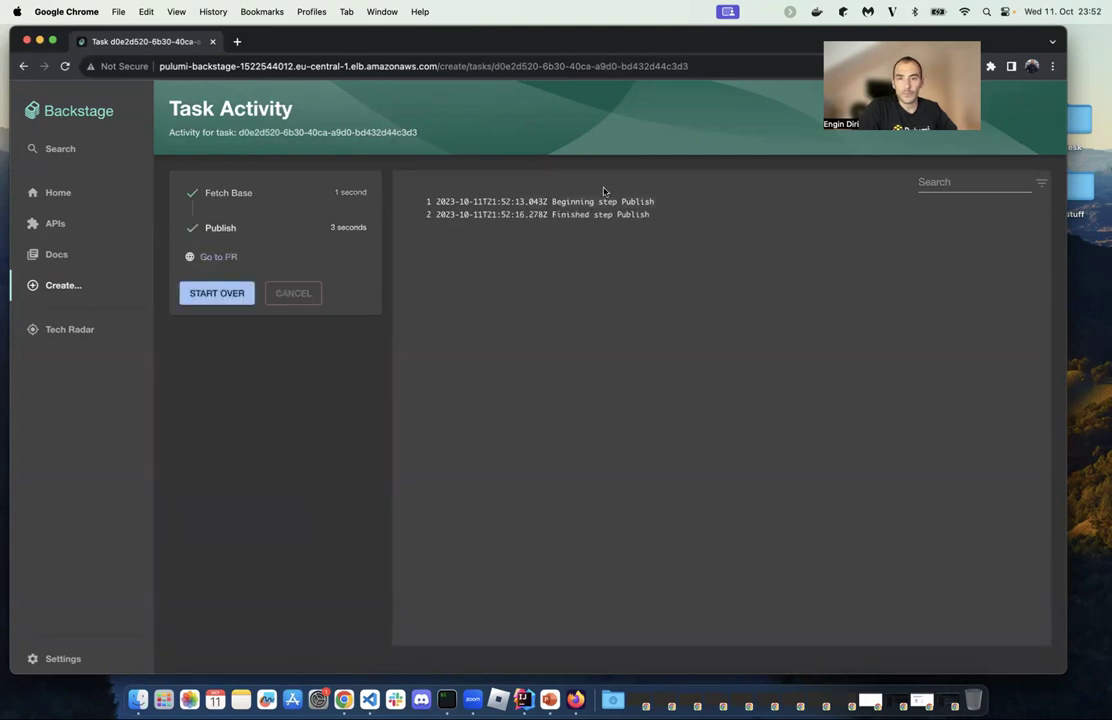
# - Open the pull request generated by the task, view the pulumi-infrastructure repository's main page, and return to the pull request
pyautogui.click(210, 256)
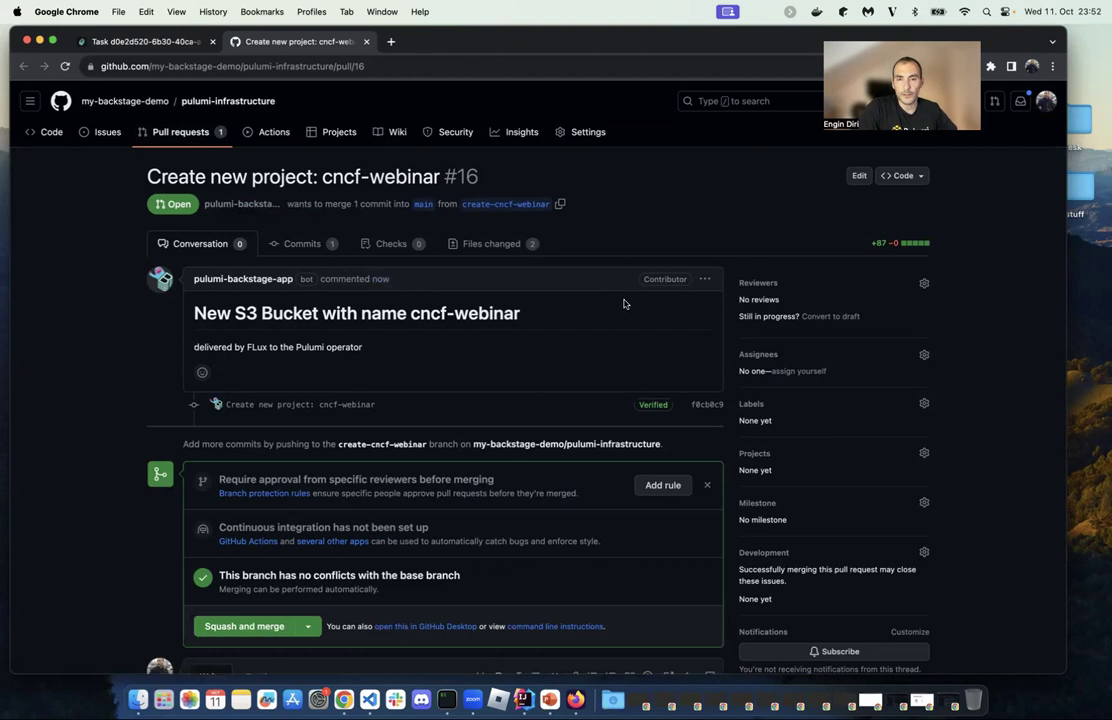
pyautogui.click(238, 102)
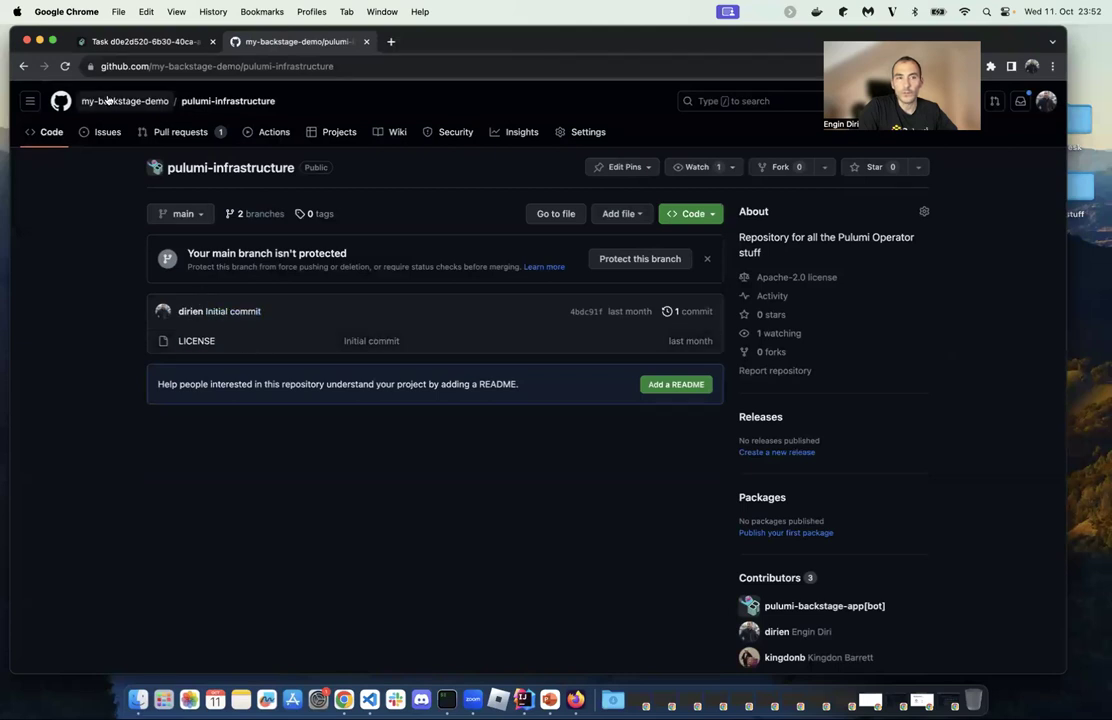
pyautogui.press('super+bracketleft')
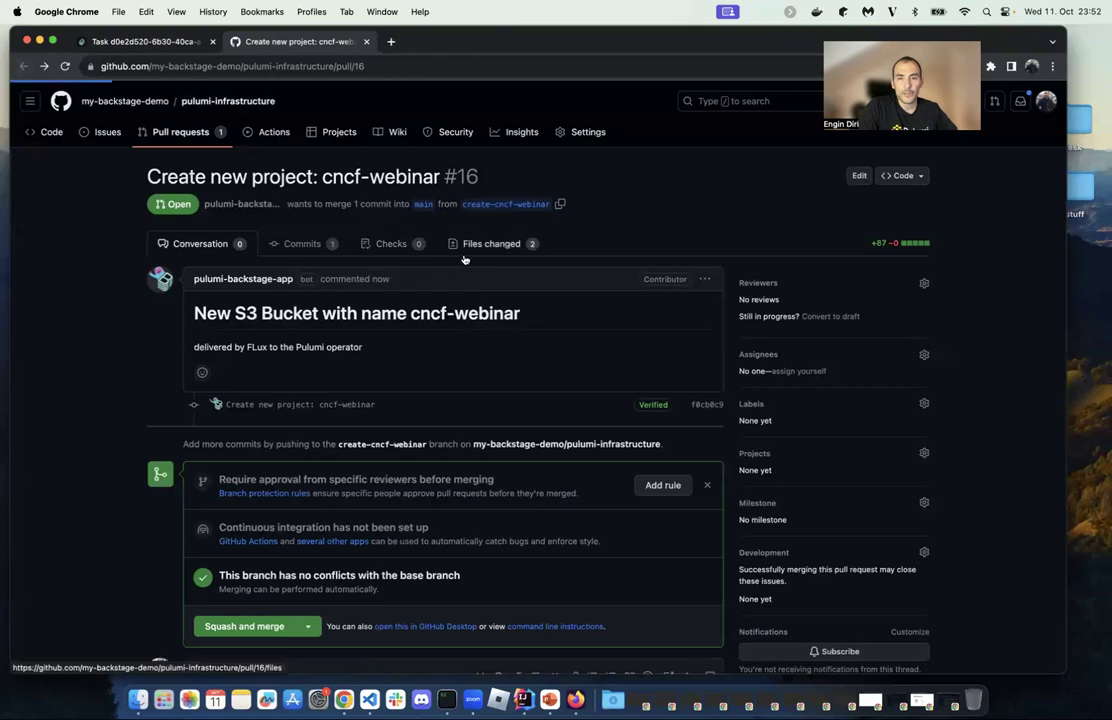
# - Inspect the pull request's changed files and highlight the pulumi.com/project-slug value in catalog-info.yaml
pyautogui.click(463, 252)
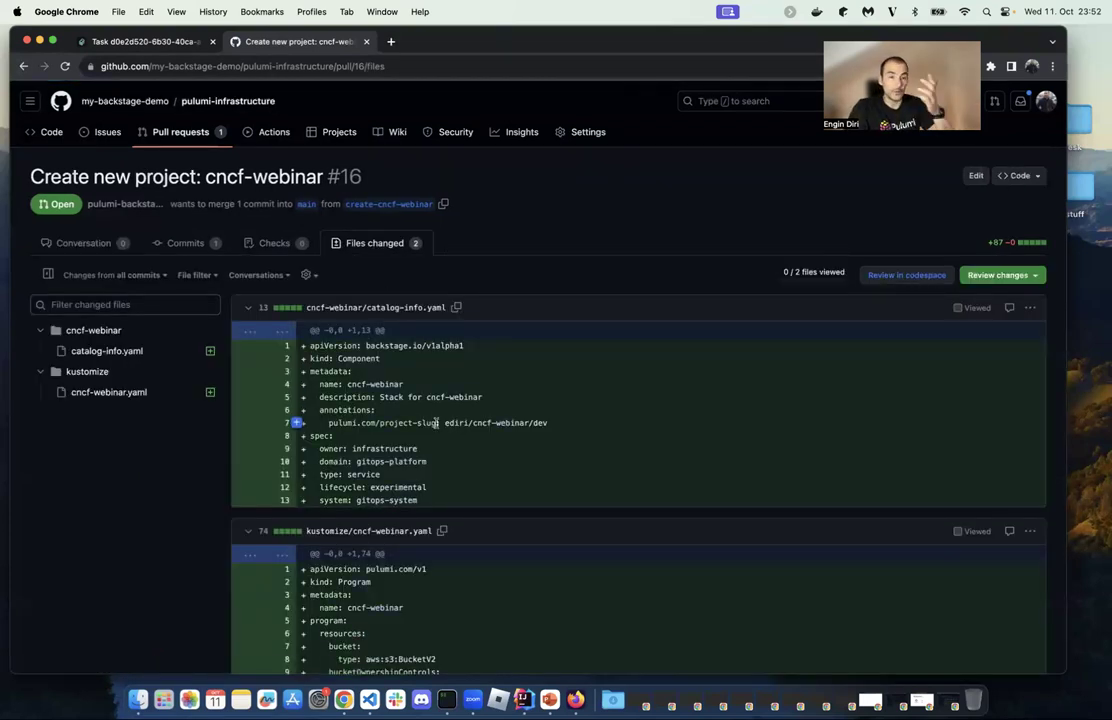
pyautogui.scroll(-4, 493, 421)
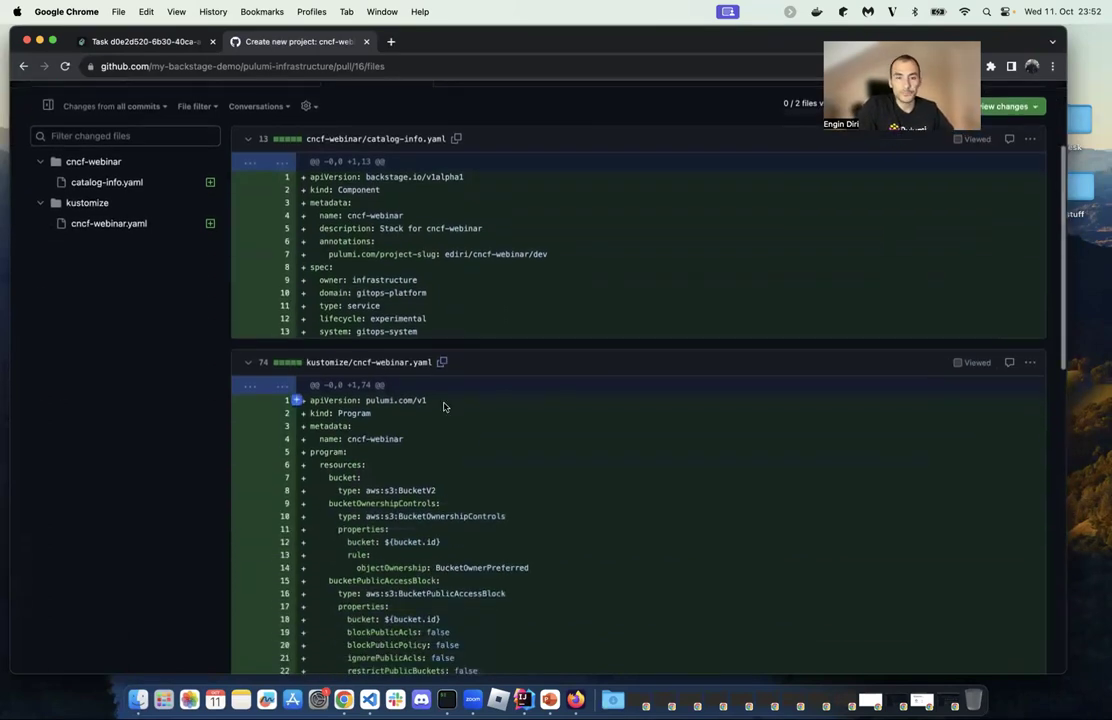
pyautogui.scroll(1, 454, 310)
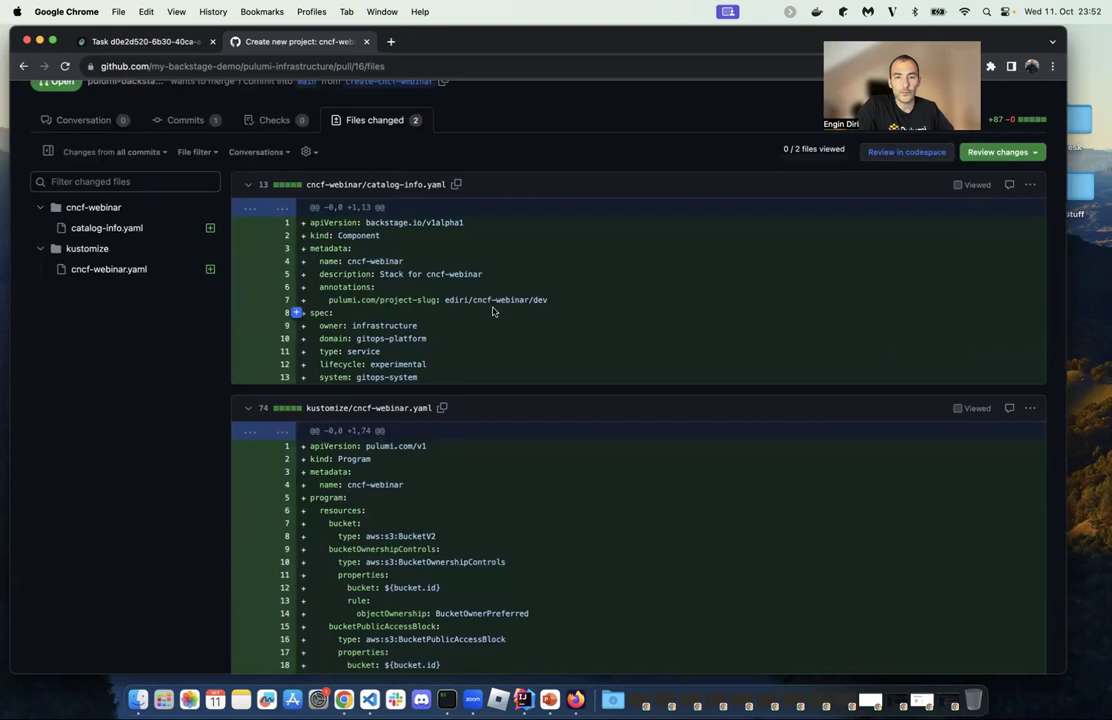
pyautogui.moveTo(441, 299); pyautogui.dragTo(596, 302)
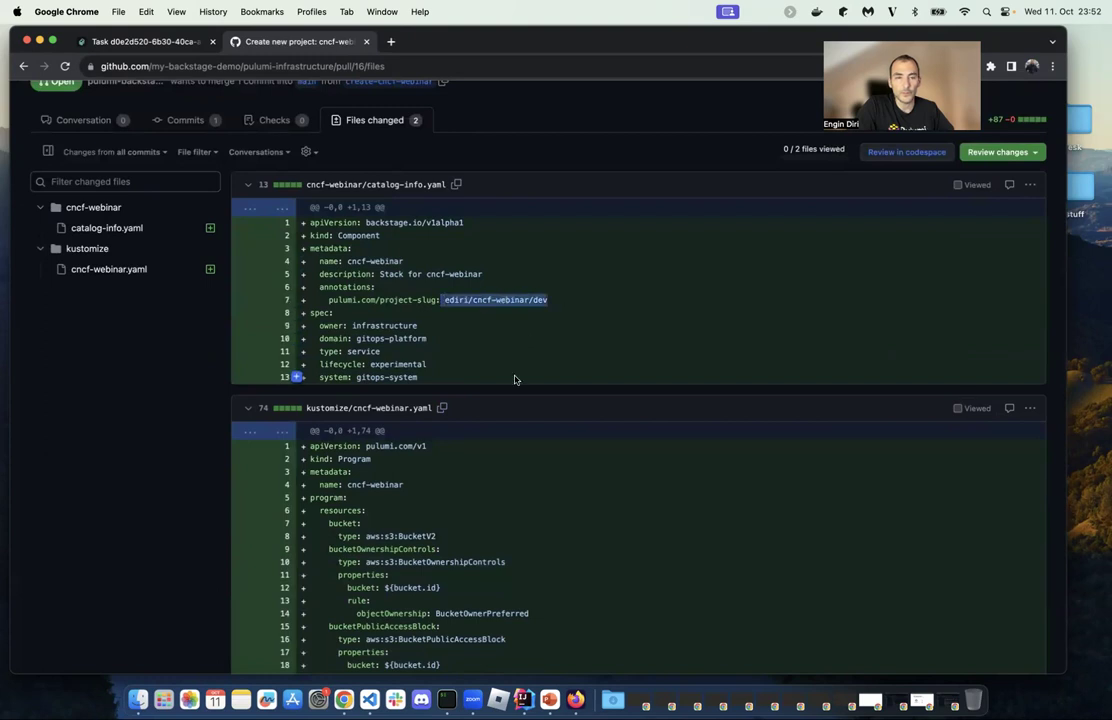
# - Examine the Pulumi program and stack definitions in kustomize/cncf-webinar.yaml among the pull request's changed files
pyautogui.scroll(-1, 516, 377)
pyautogui.scroll(-5, 516, 379)
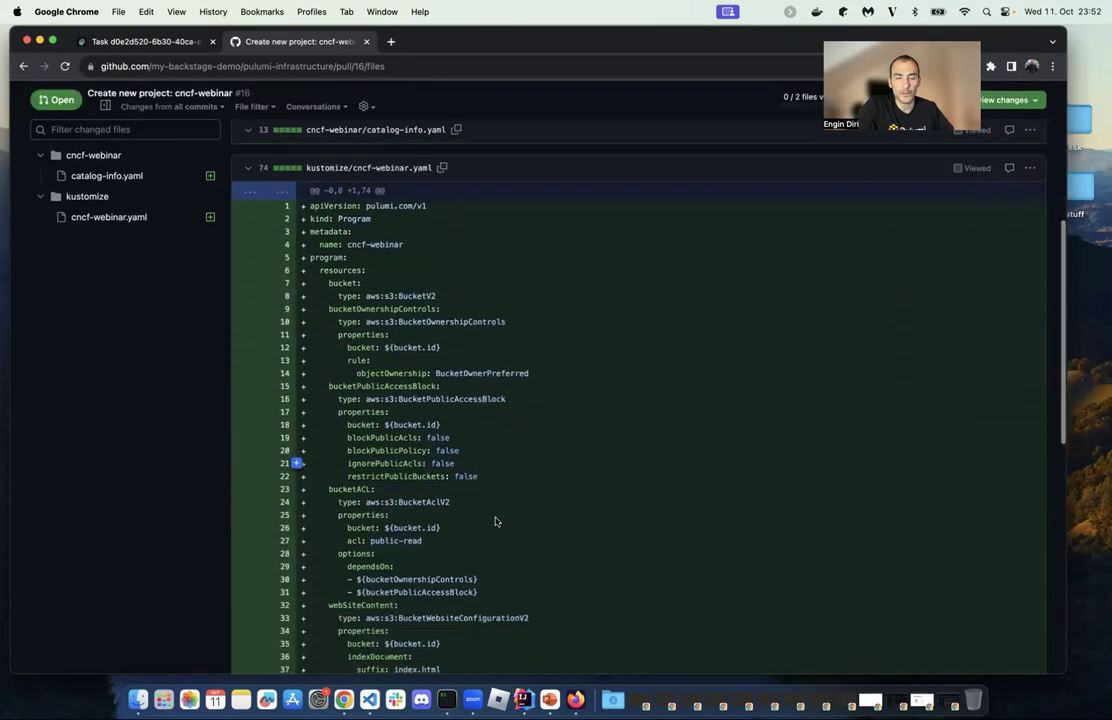
pyautogui.scroll(-5, 410, 387)
pyautogui.scroll(-5, 419, 305)
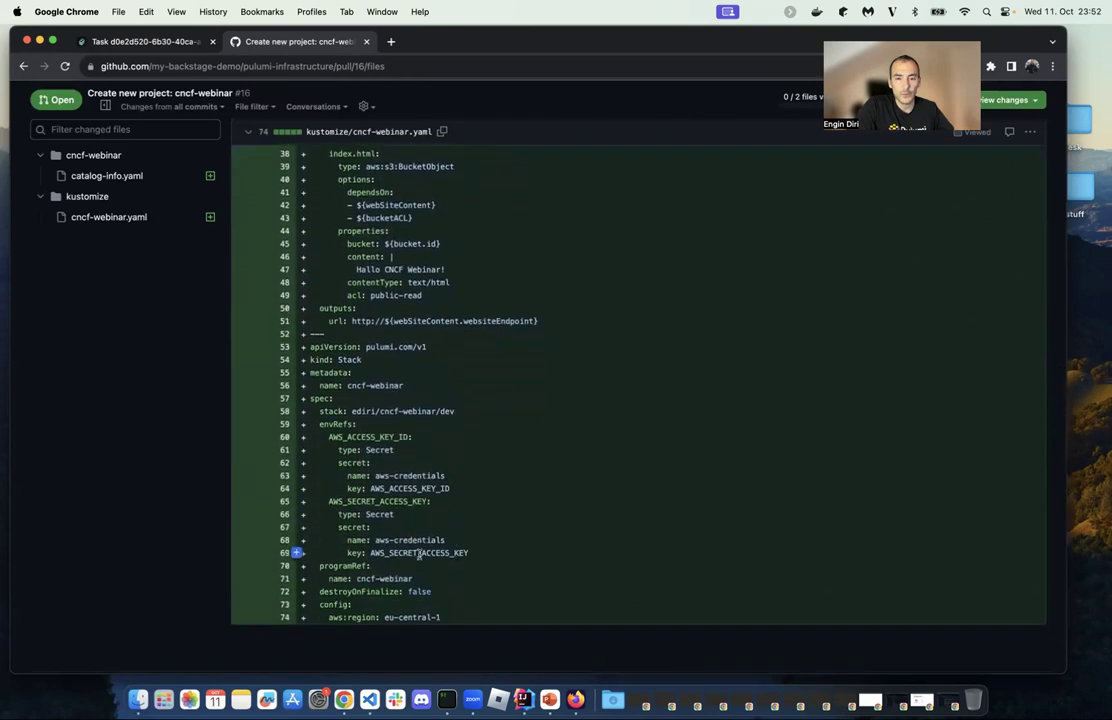
pyautogui.scroll(1, 468, 515)
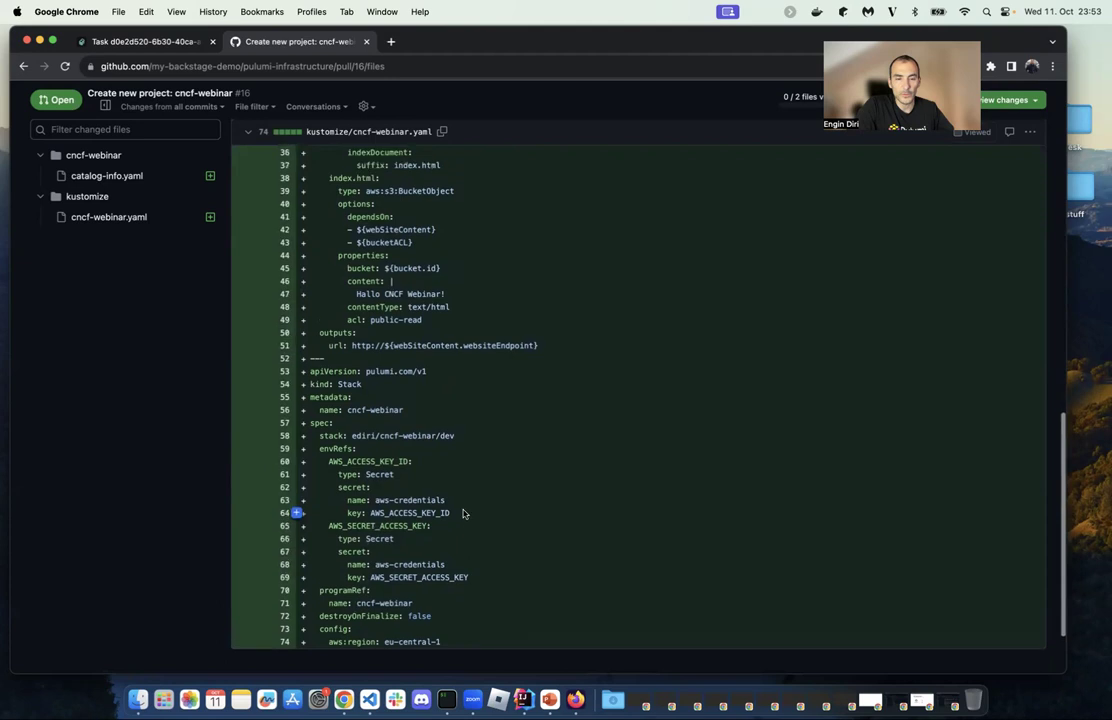
pyautogui.scroll(10, 468, 557)
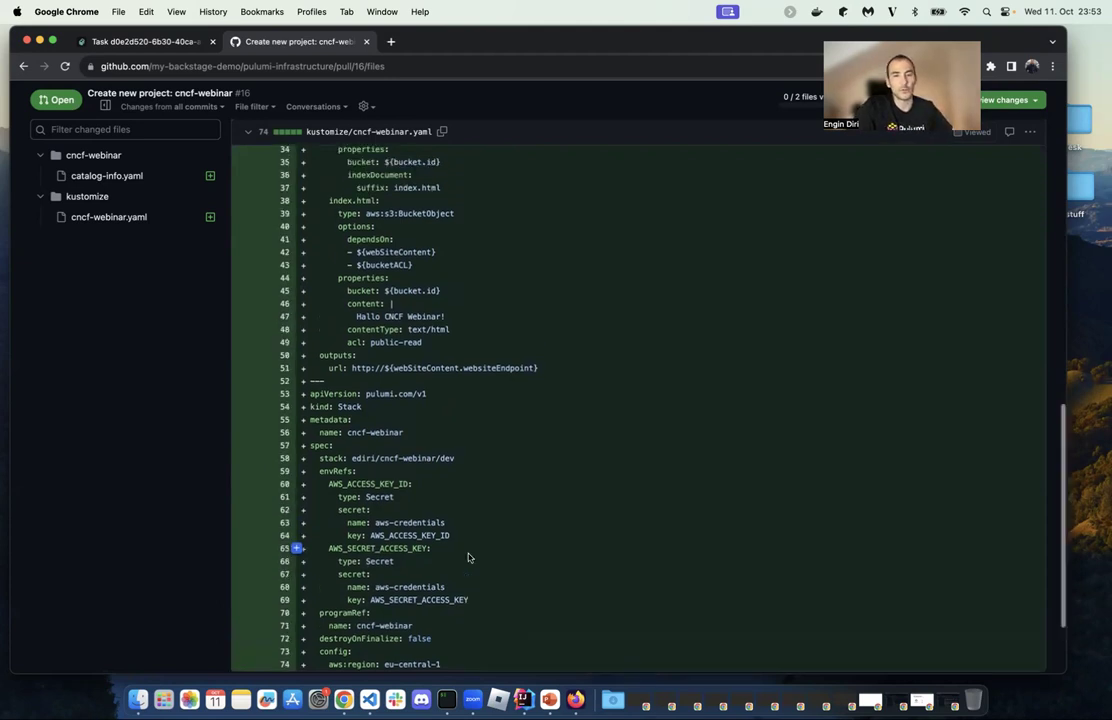
pyautogui.scroll(-1, 467, 530)
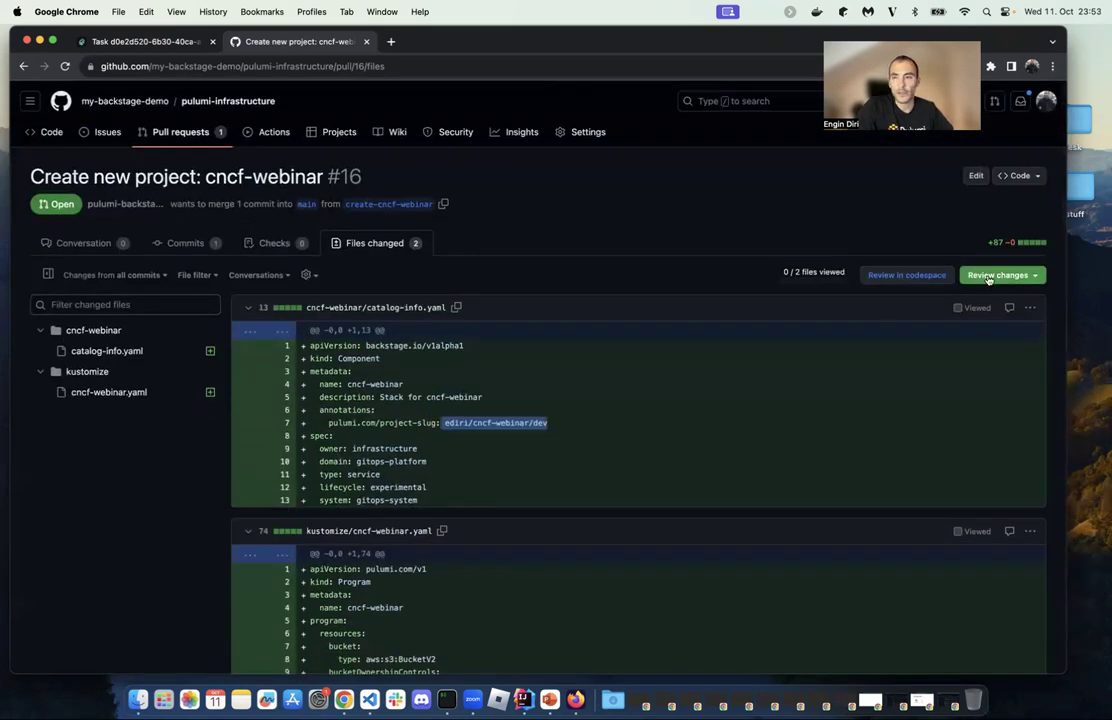
# - Submit an approving review with the saved reply "LGTM!", and squash and merge the cncf-webinar pull request
pyautogui.click(1030, 276)
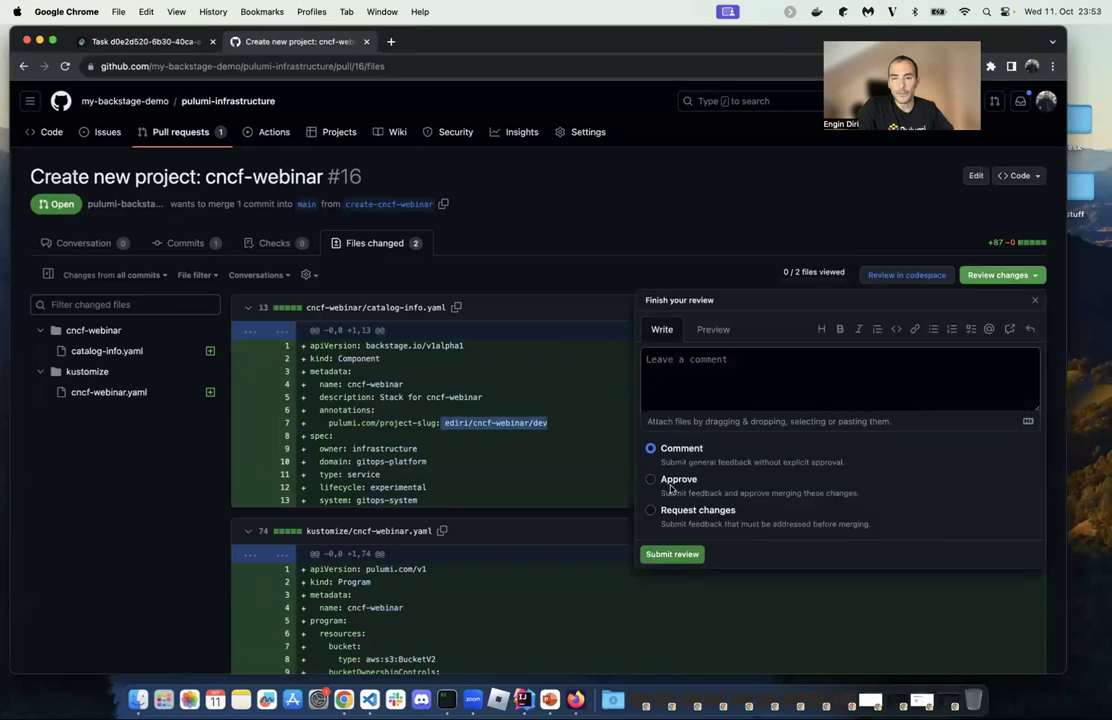
pyautogui.rightClick(780, 394)
pyautogui.click(1030, 329)
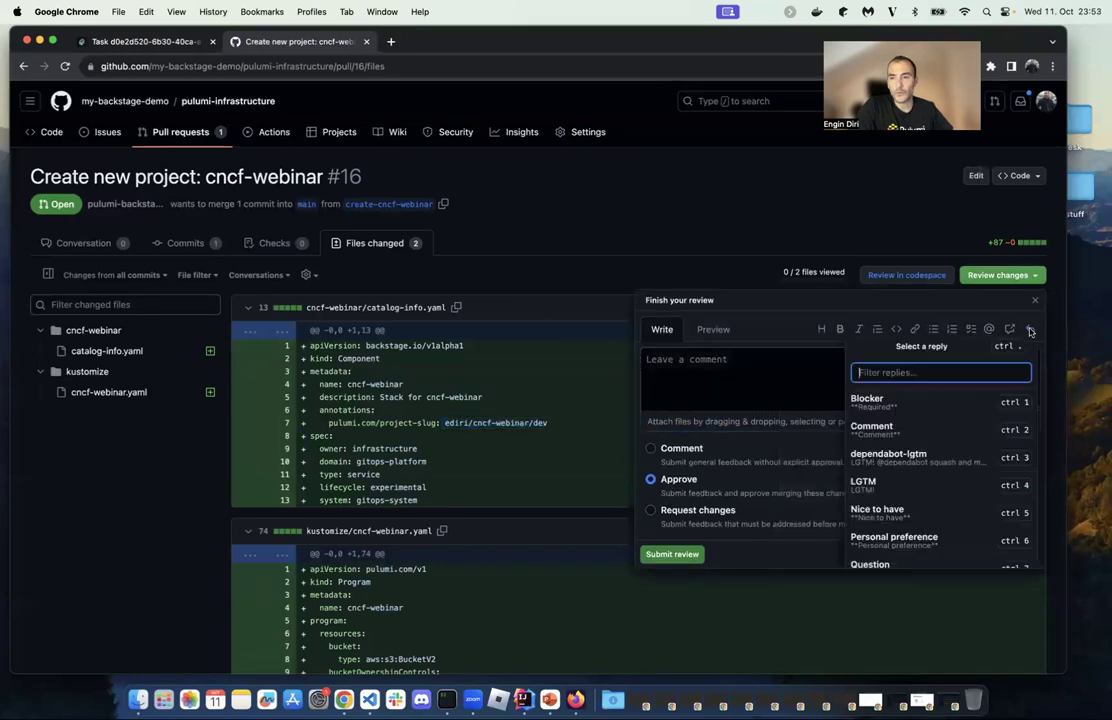
pyautogui.click(880, 487)
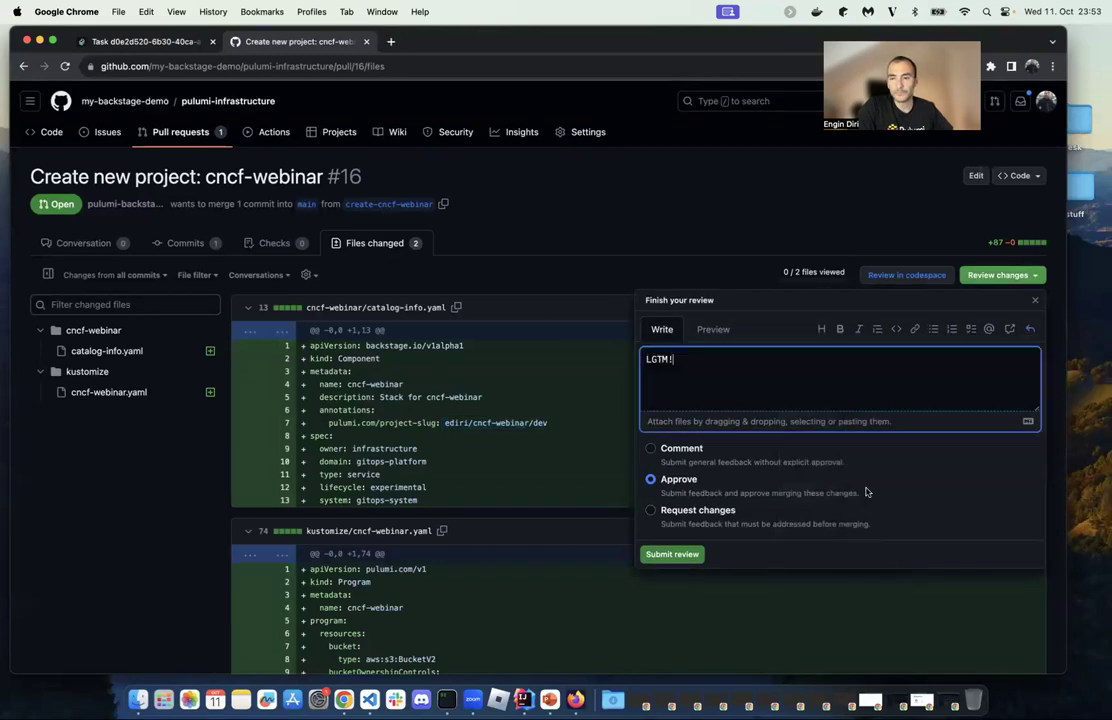
pyautogui.click(660, 555)
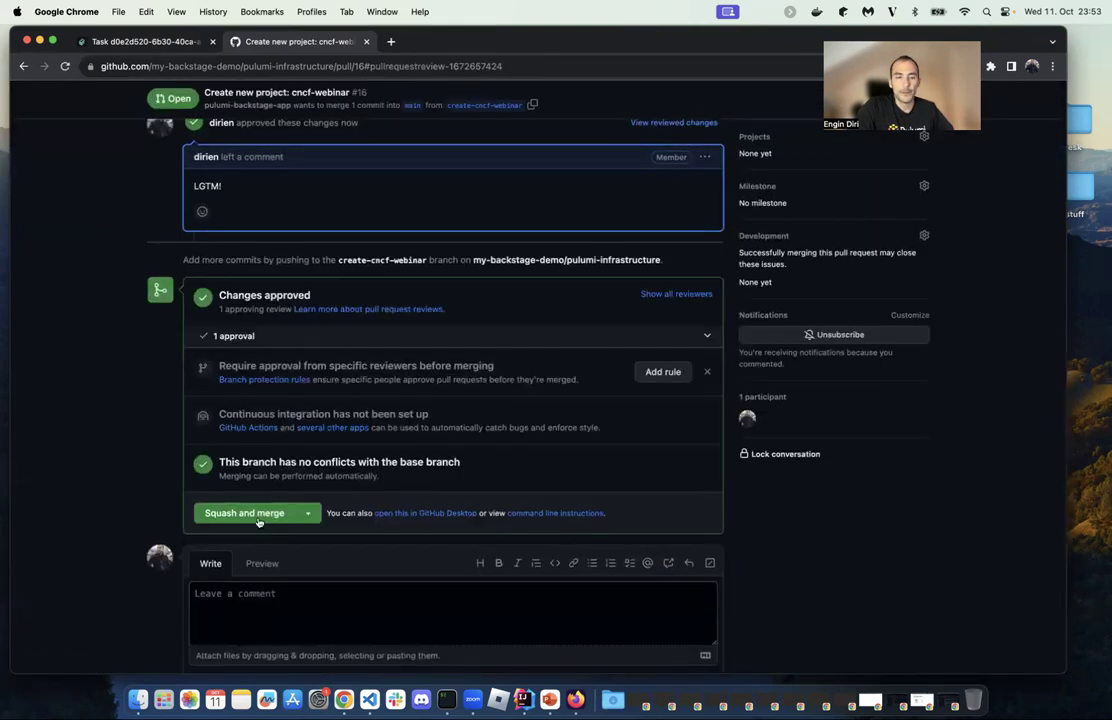
pyautogui.click(252, 513)
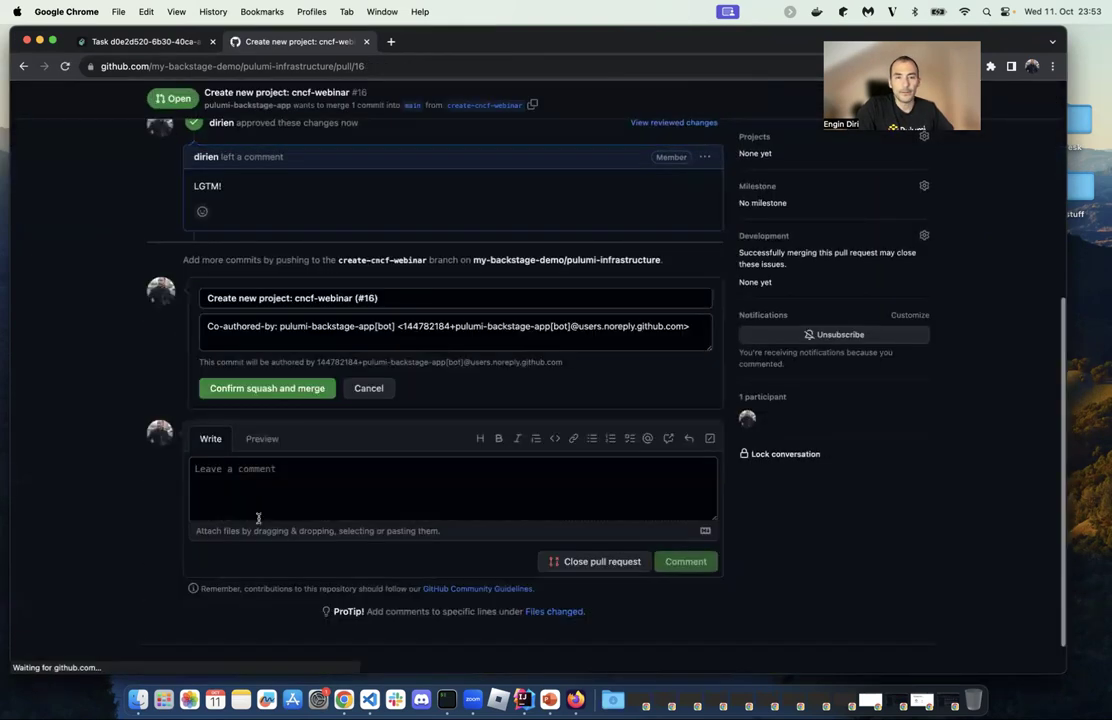
pyautogui.click(284, 389)
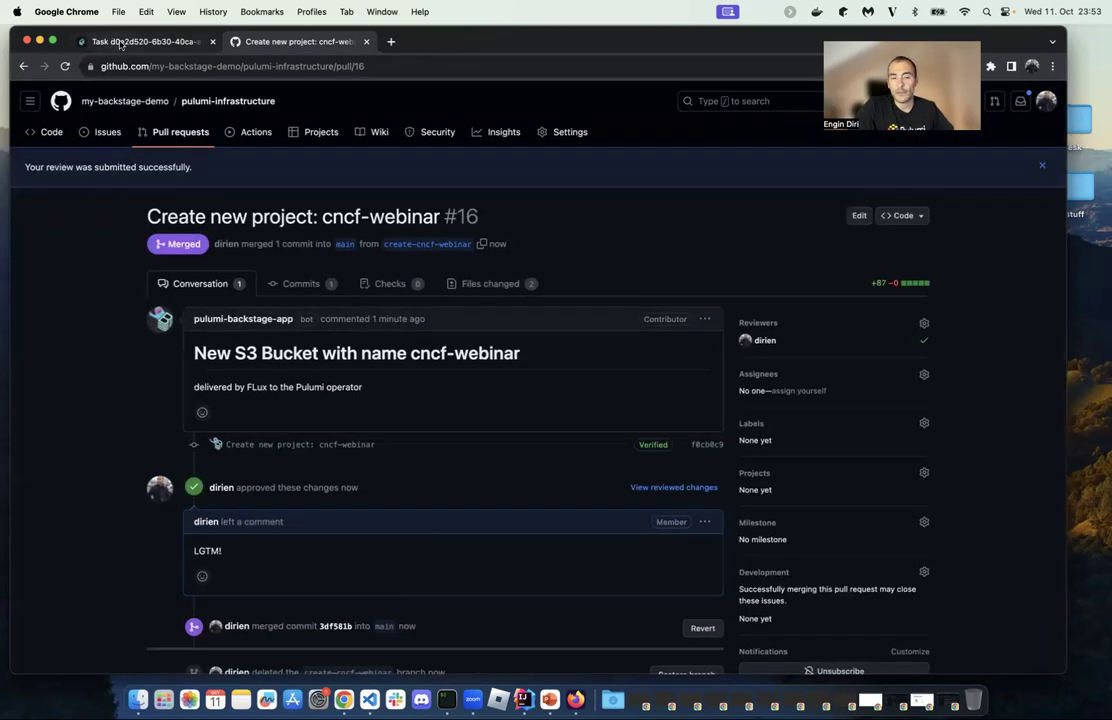
# - Return to Backstage, open the flux component's Flux resources, and sync flux-system/bootstrap-kustomization
pyautogui.click(120, 43)
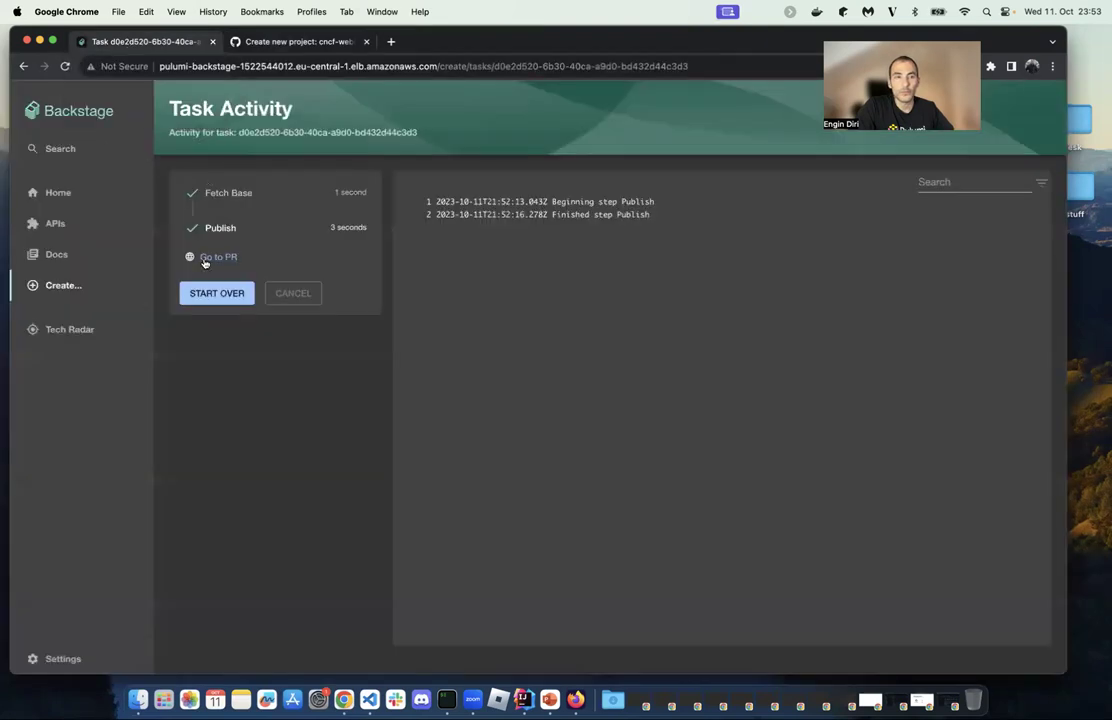
pyautogui.click(86, 200)
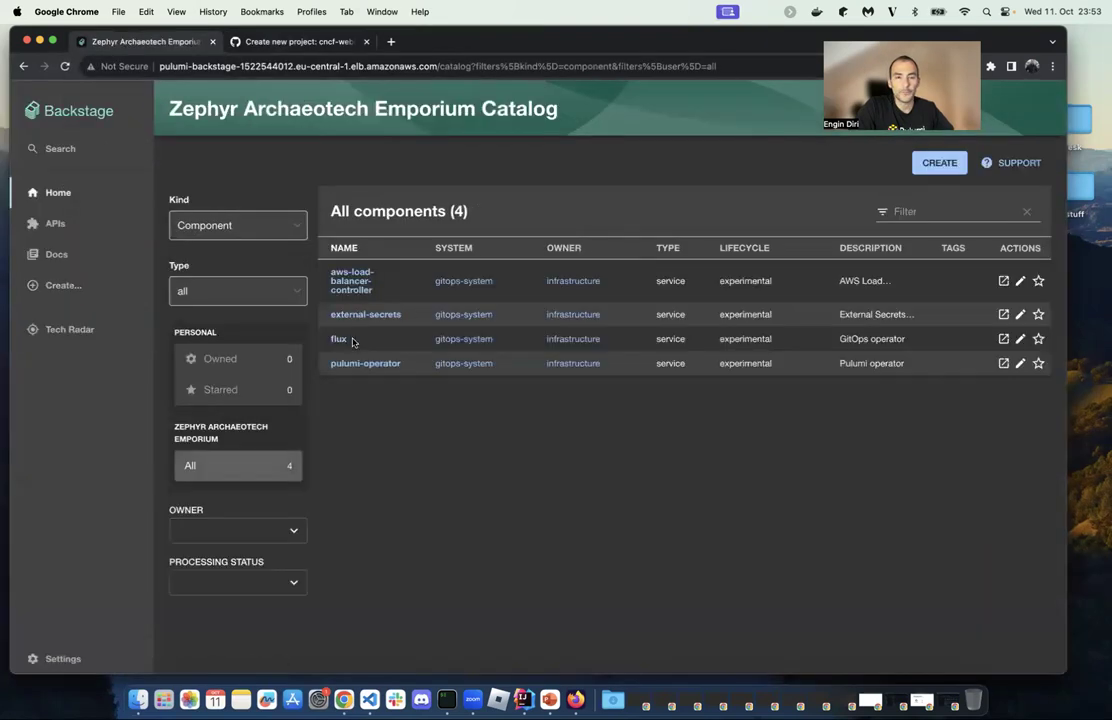
pyautogui.click(338, 339)
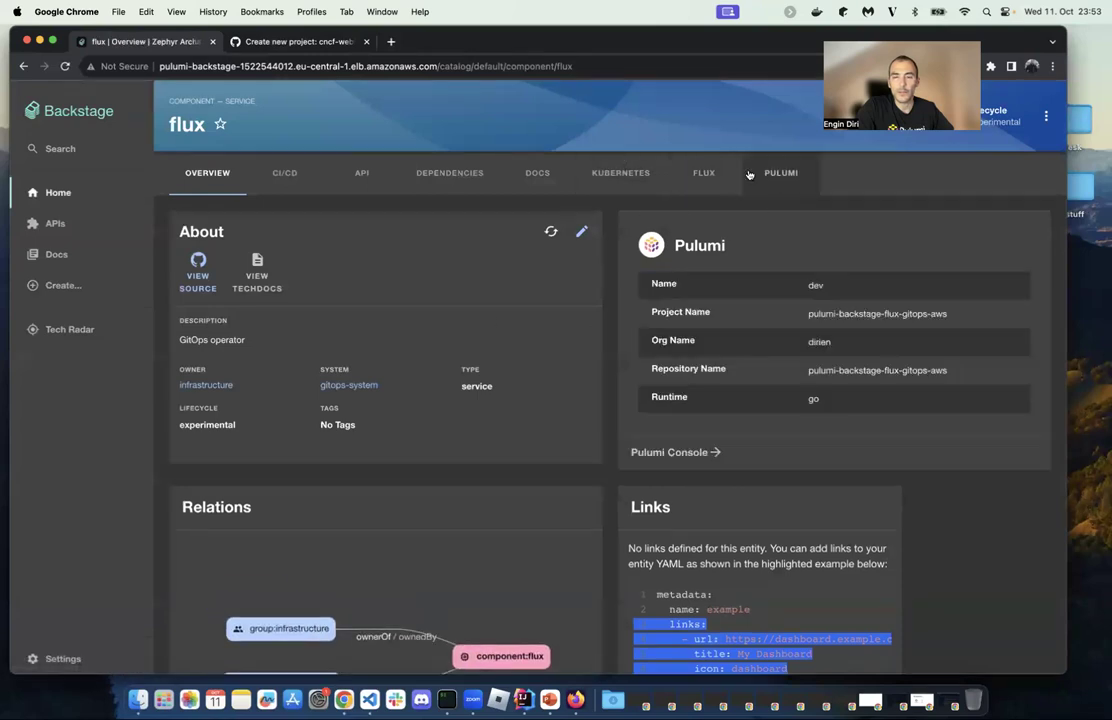
pyautogui.click(704, 173)
pyautogui.scroll(-5, 800, 480)
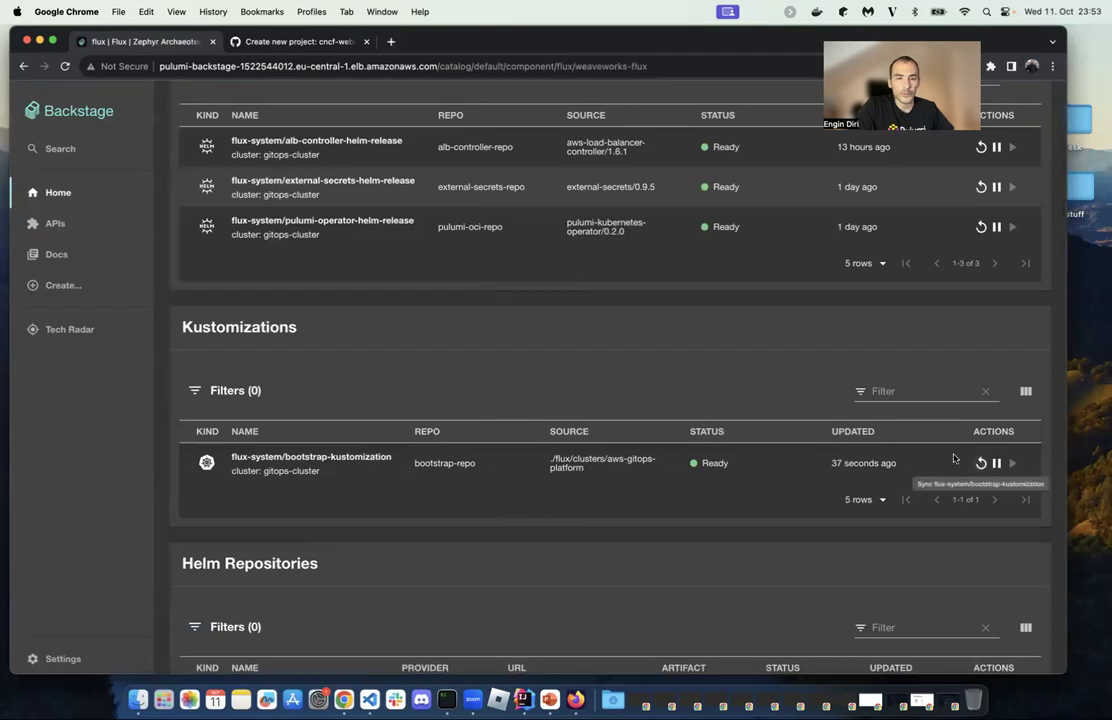
pyautogui.scroll(-2, 926, 530)
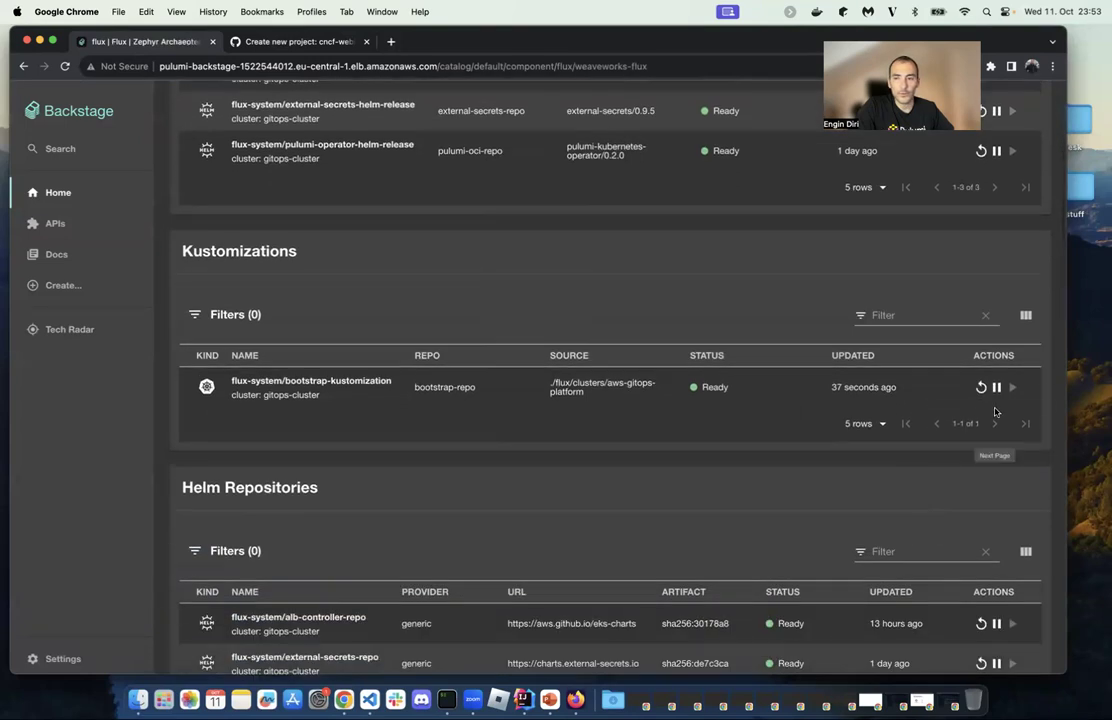
pyautogui.scroll(-5, 906, 453)
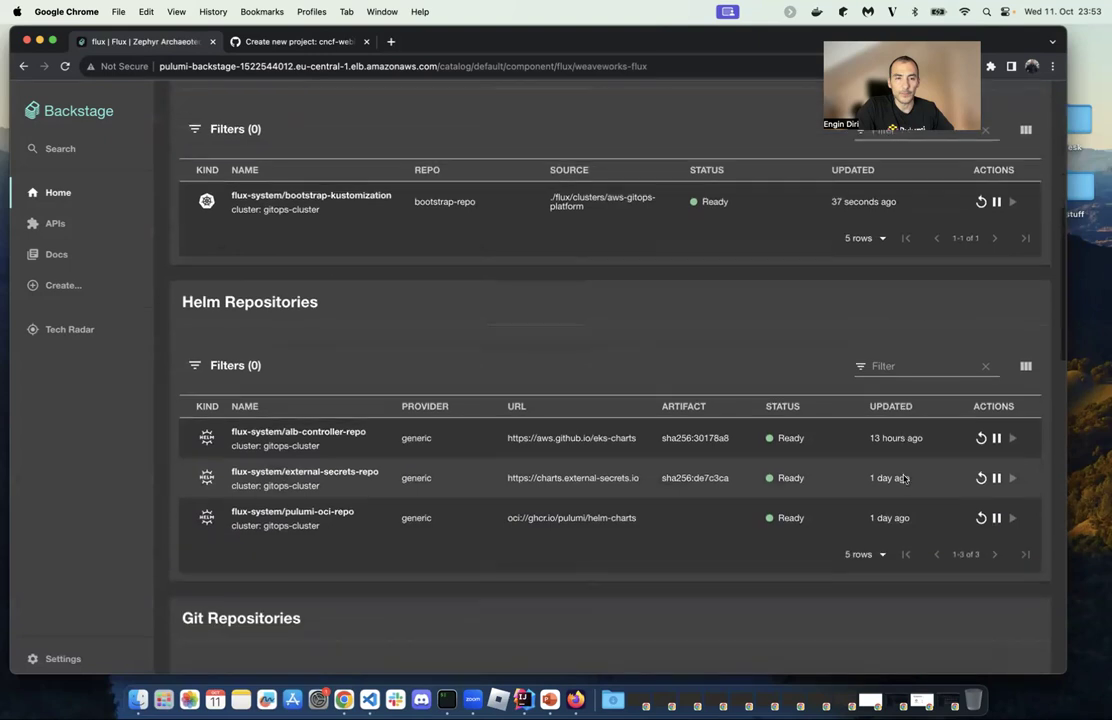
pyautogui.scroll(10, 890, 465)
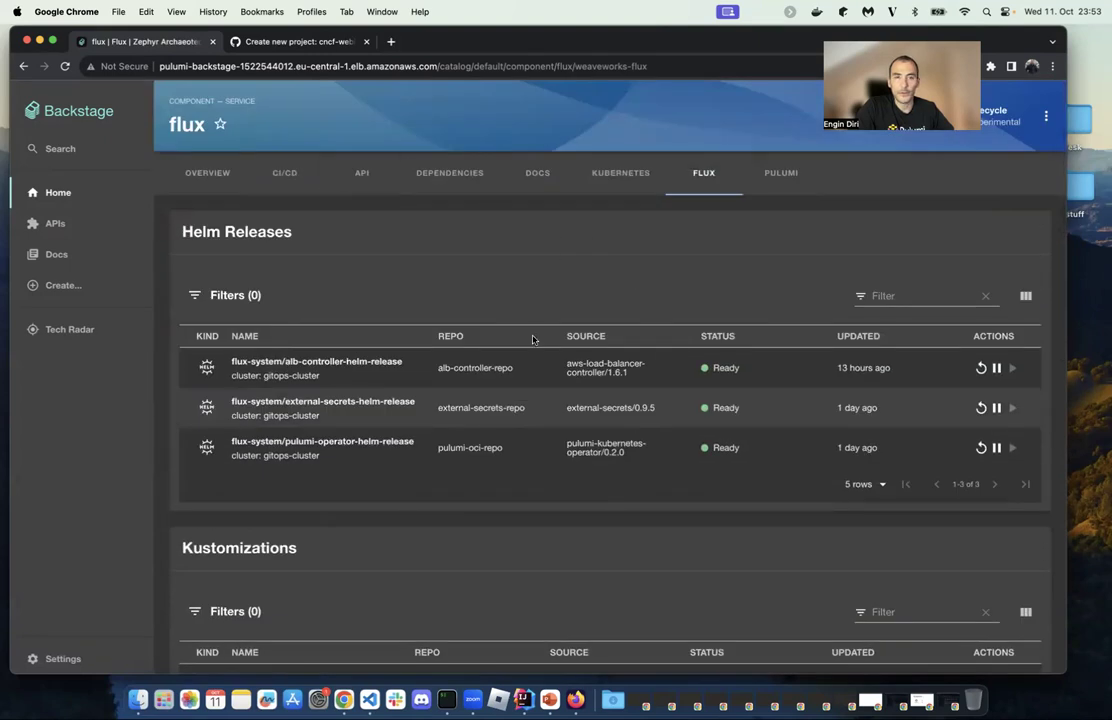
pyautogui.scroll(-5, 494, 442)
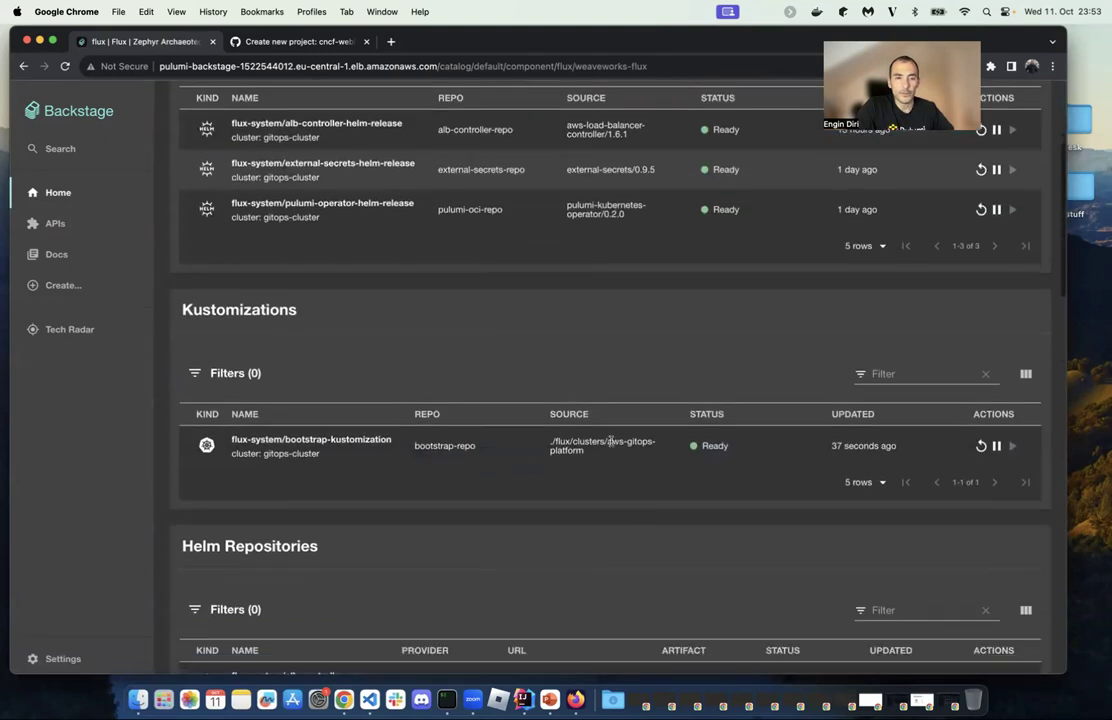
pyautogui.click(979, 447)
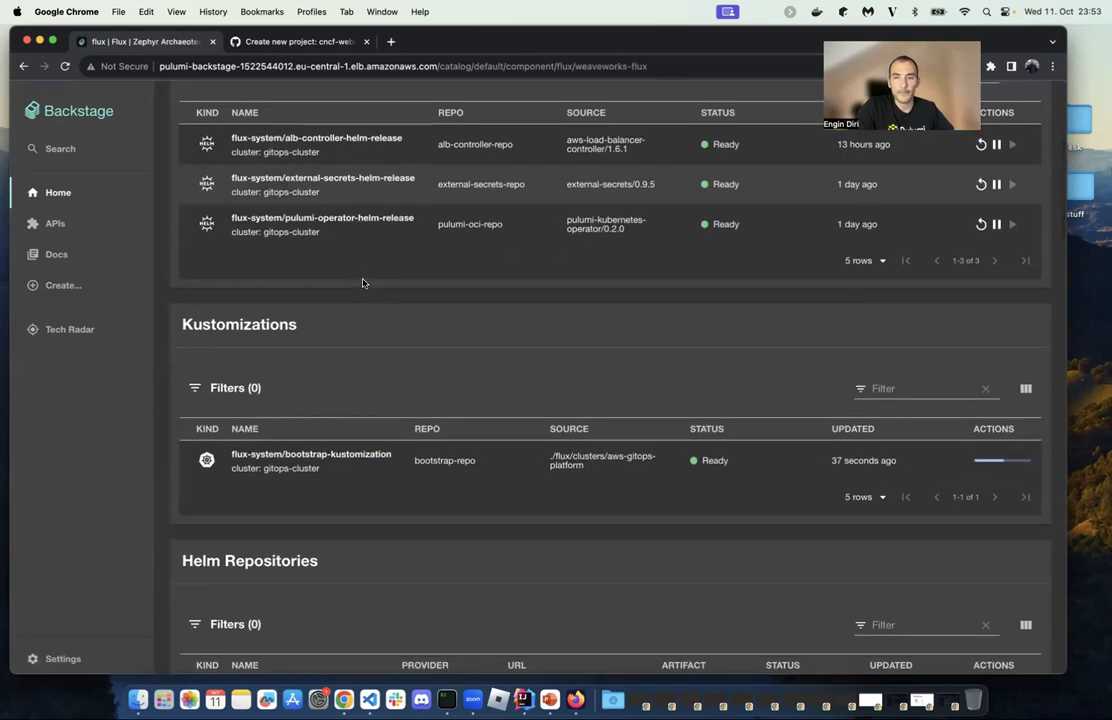
# - Open the cncf-webinar component from the Backstage catalog and check its Pulumi previews, activity and overview
pyautogui.scroll(5, 387, 311)
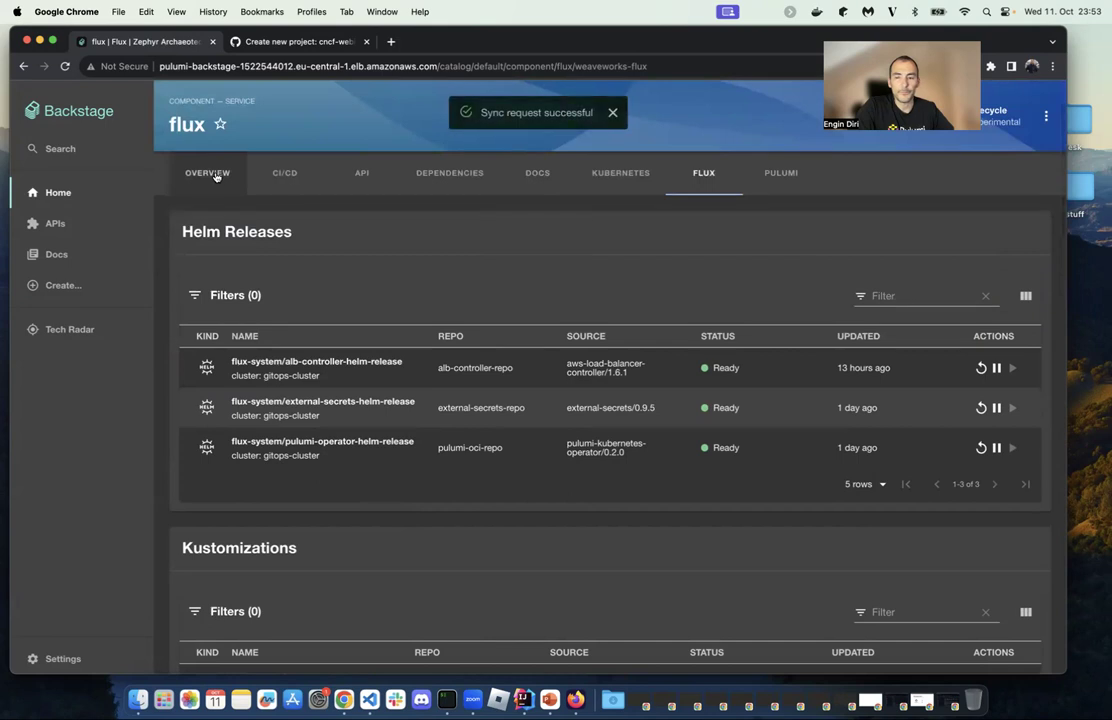
pyautogui.click(215, 176)
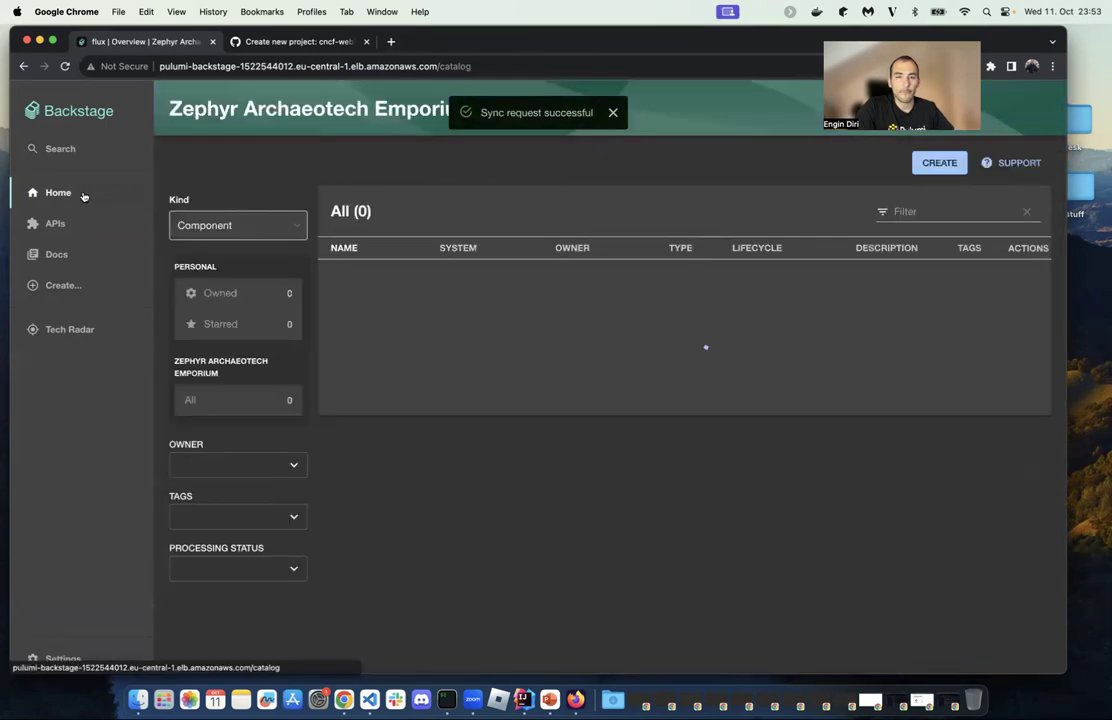
pyautogui.click(80, 194)
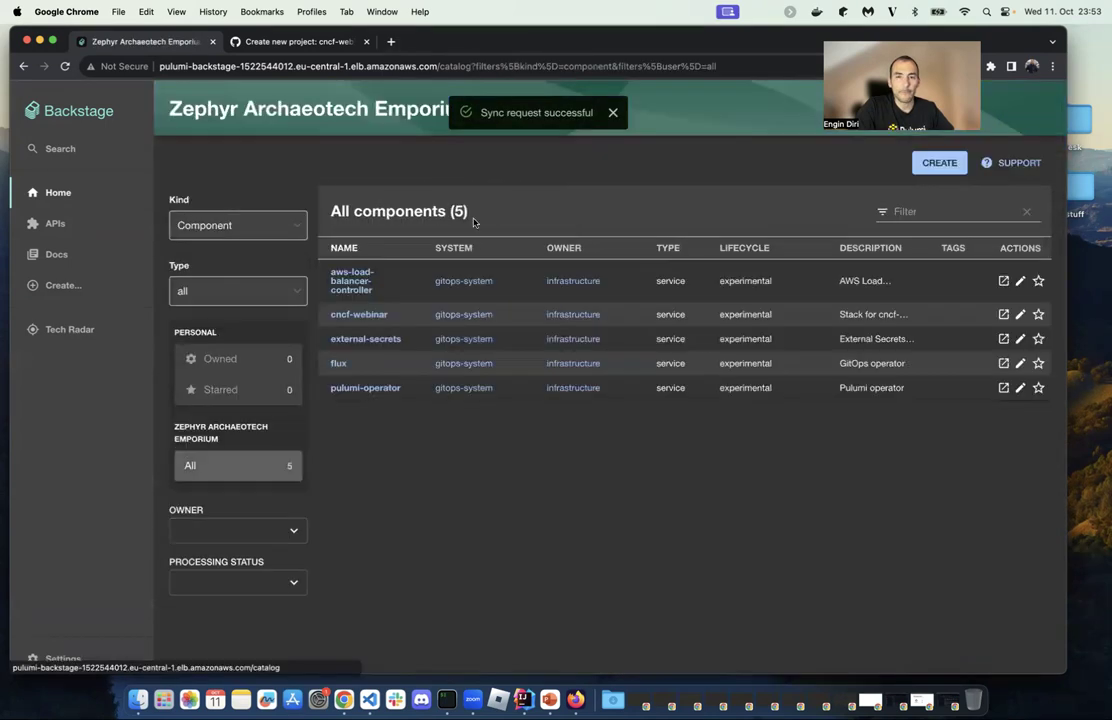
pyautogui.click(371, 316)
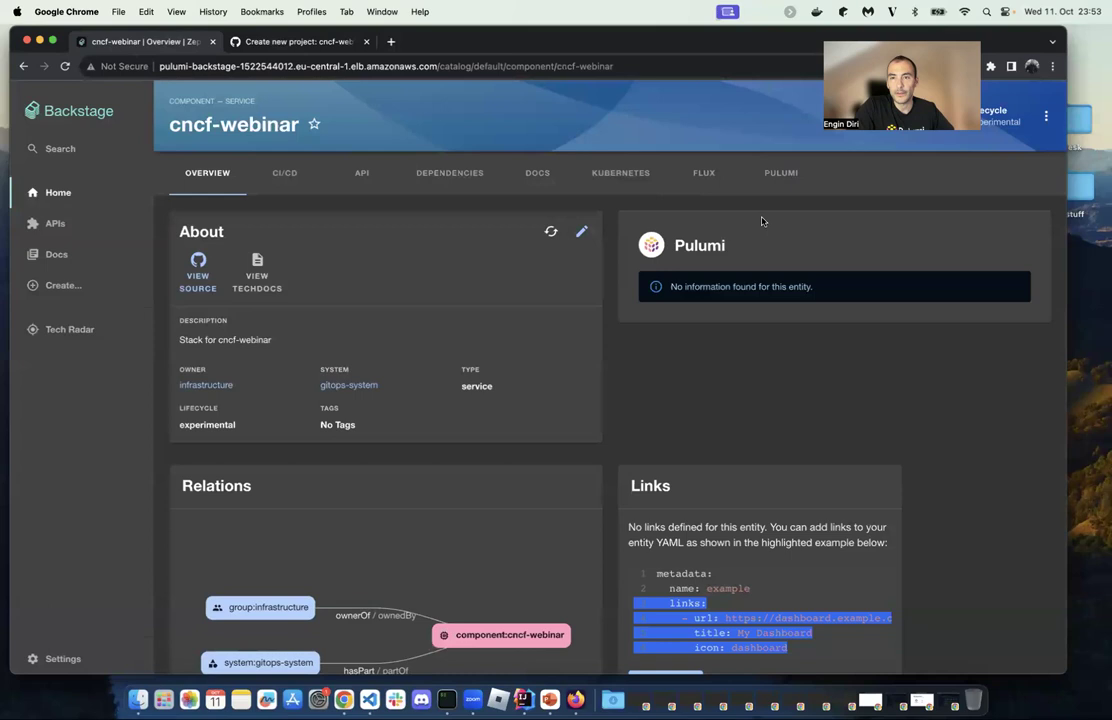
pyautogui.click(781, 174)
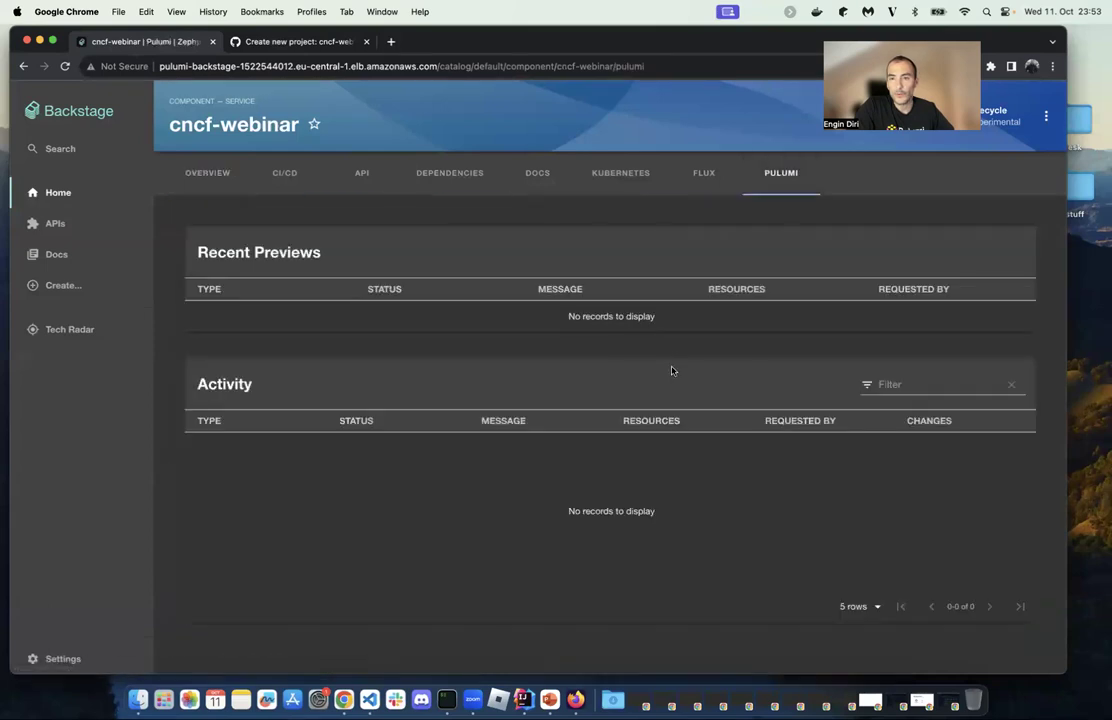
pyautogui.click(207, 174)
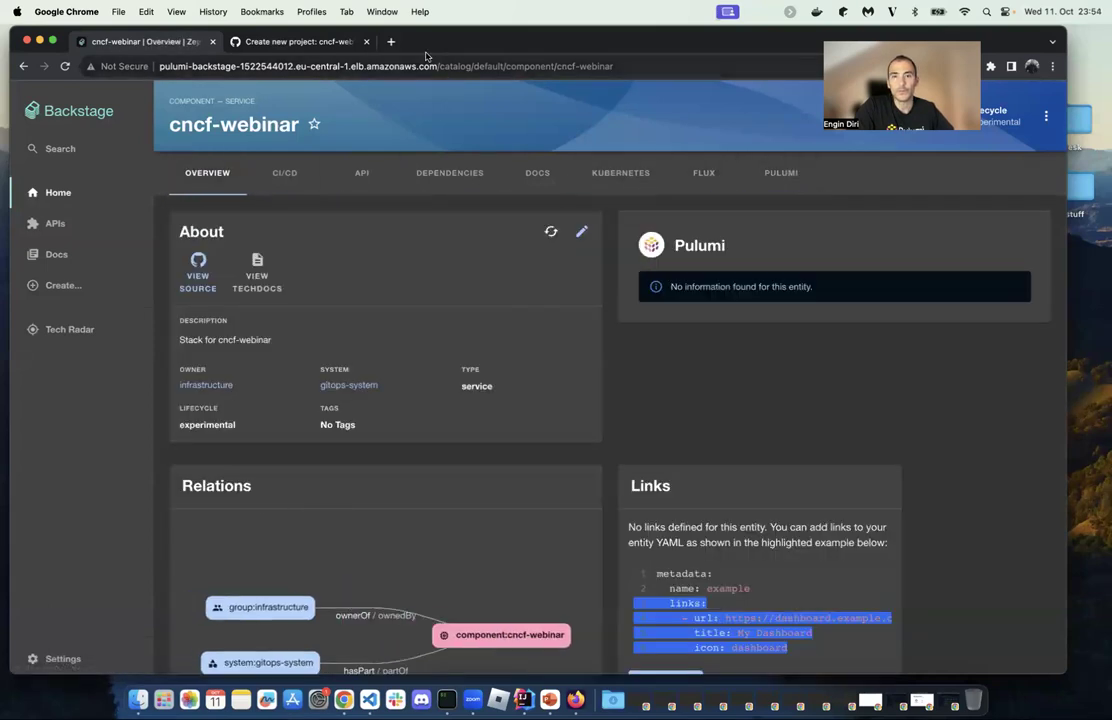
# - Open app.pulumi.com in a new browser tab and open the dev stack of the cncf-webinar project
pyautogui.click(390, 42)
pyautogui.write('app.pulumi.com')
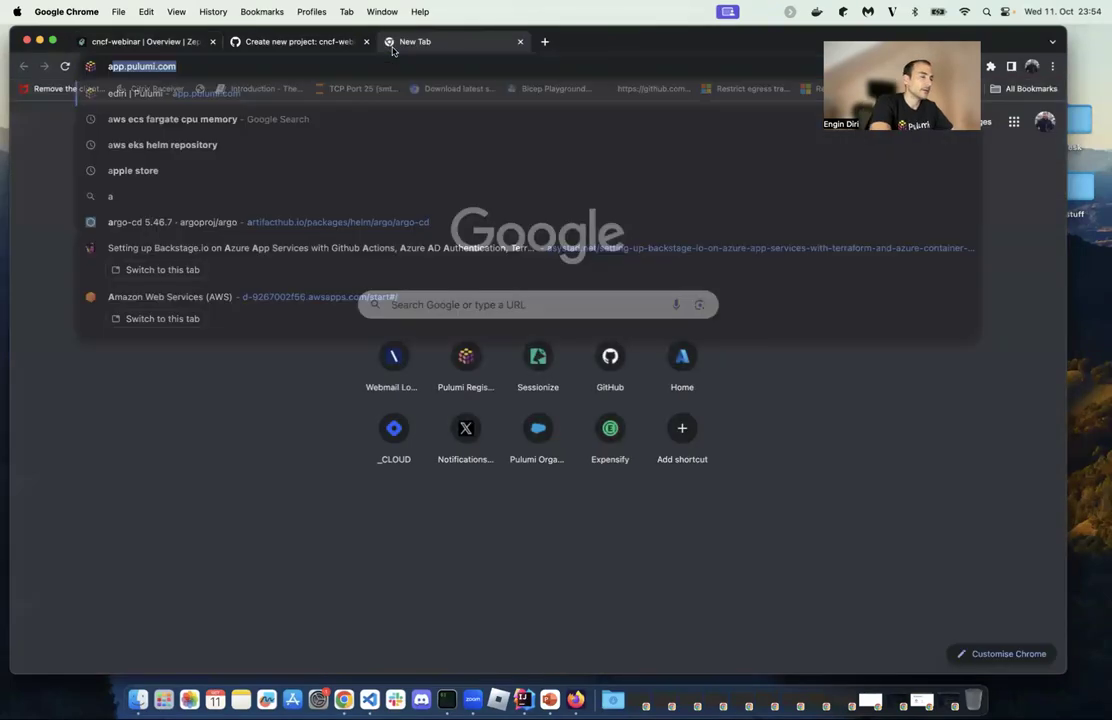
pyautogui.press('Return')
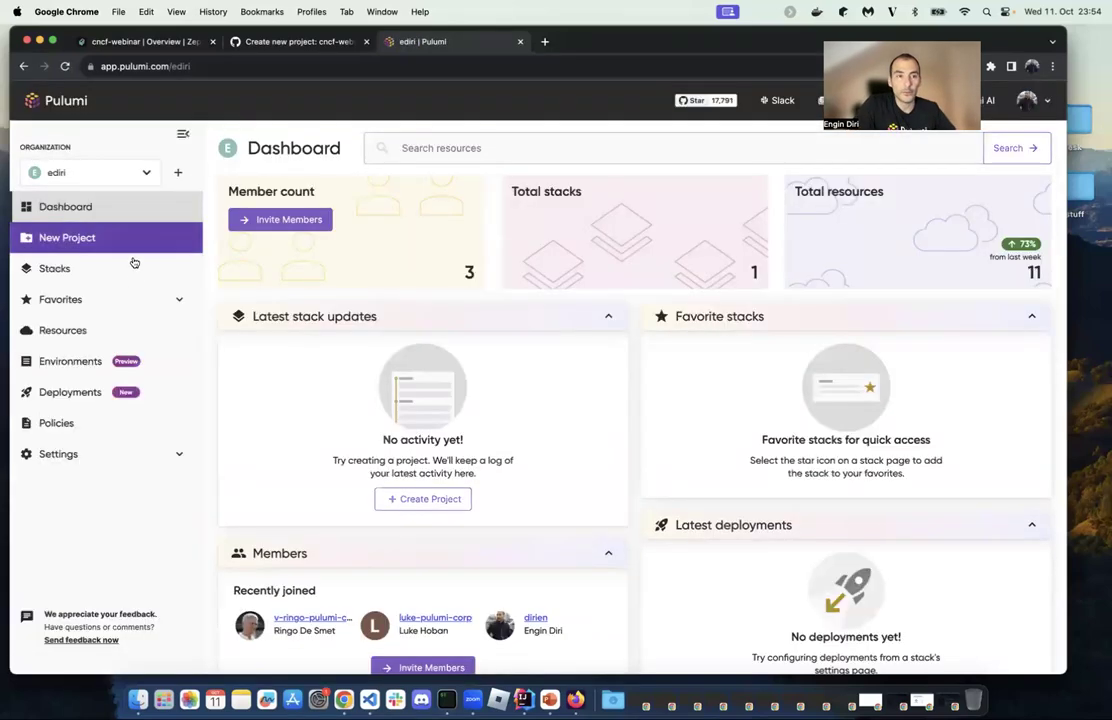
pyautogui.click(76, 272)
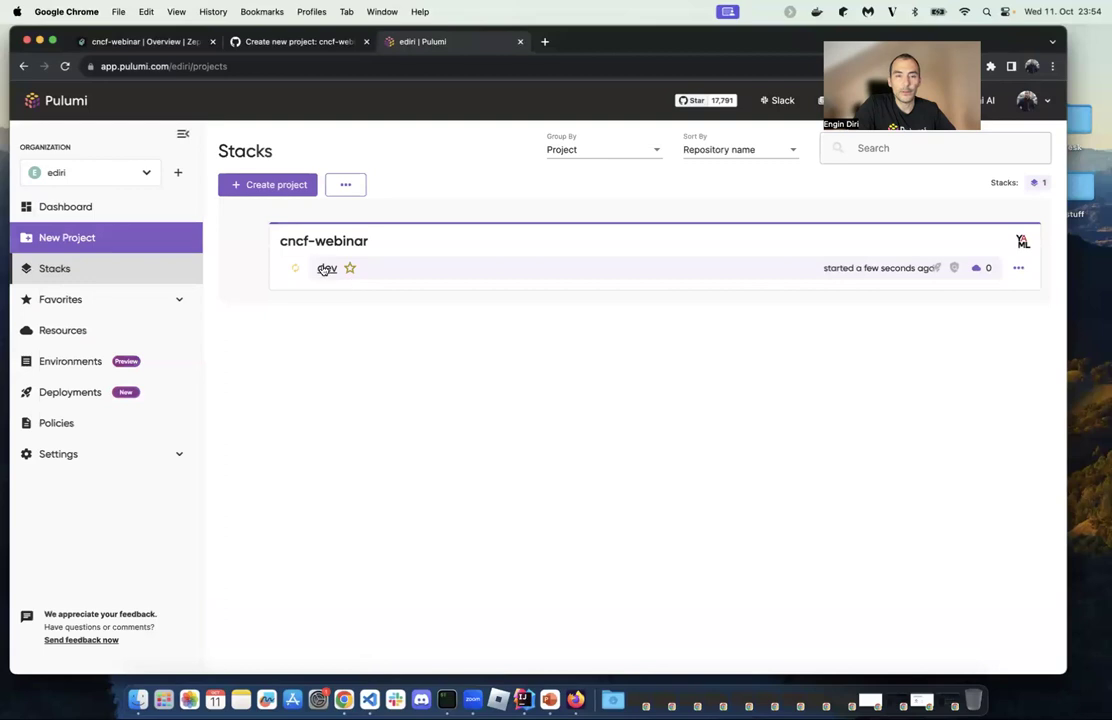
pyautogui.click(326, 268)
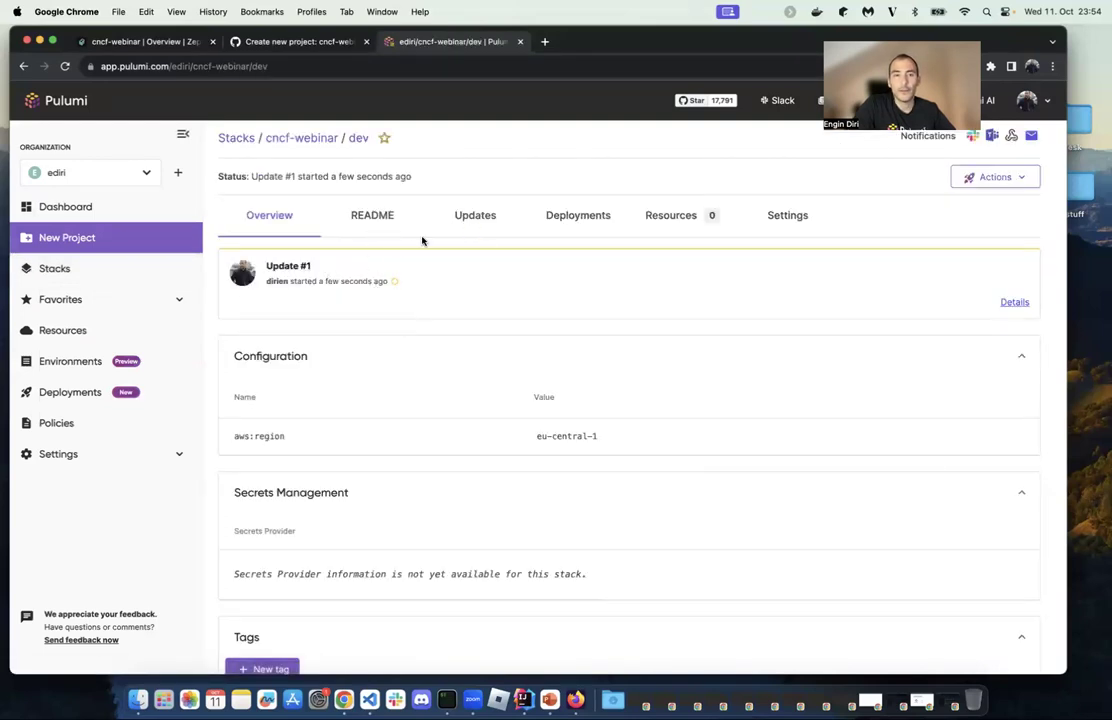
# - Follow the progress of the dev stack's first update, viewing its change details, the README and the update history
pyautogui.click(460, 218)
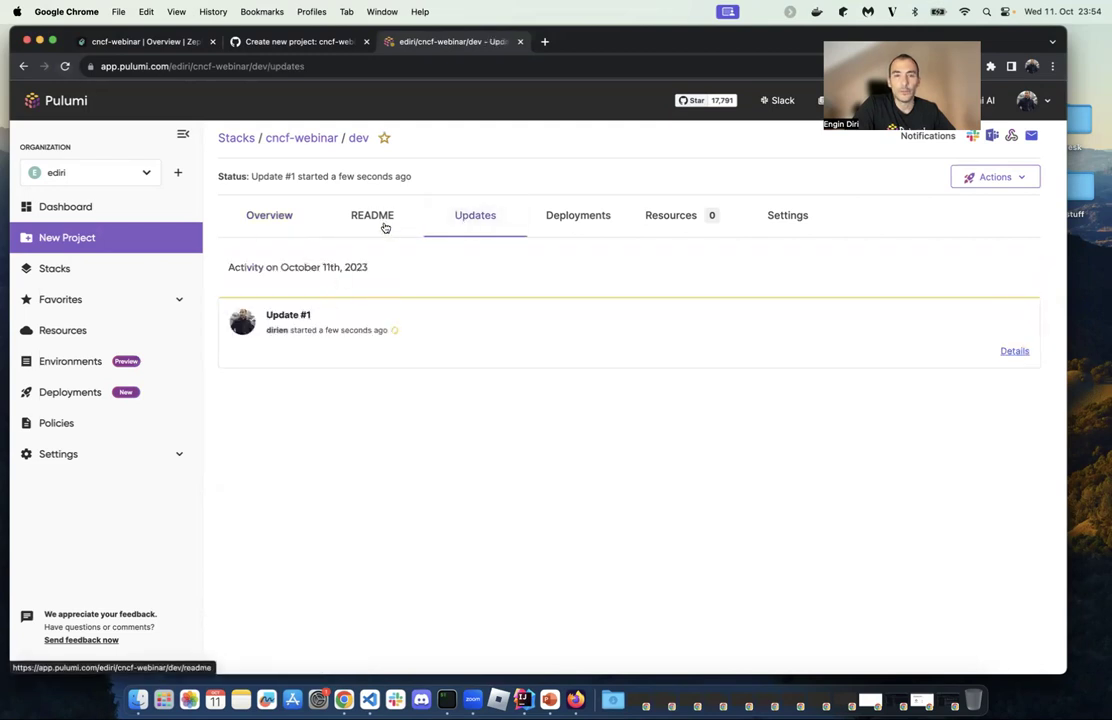
pyautogui.click(384, 227)
pyautogui.click(468, 227)
pyautogui.click(290, 315)
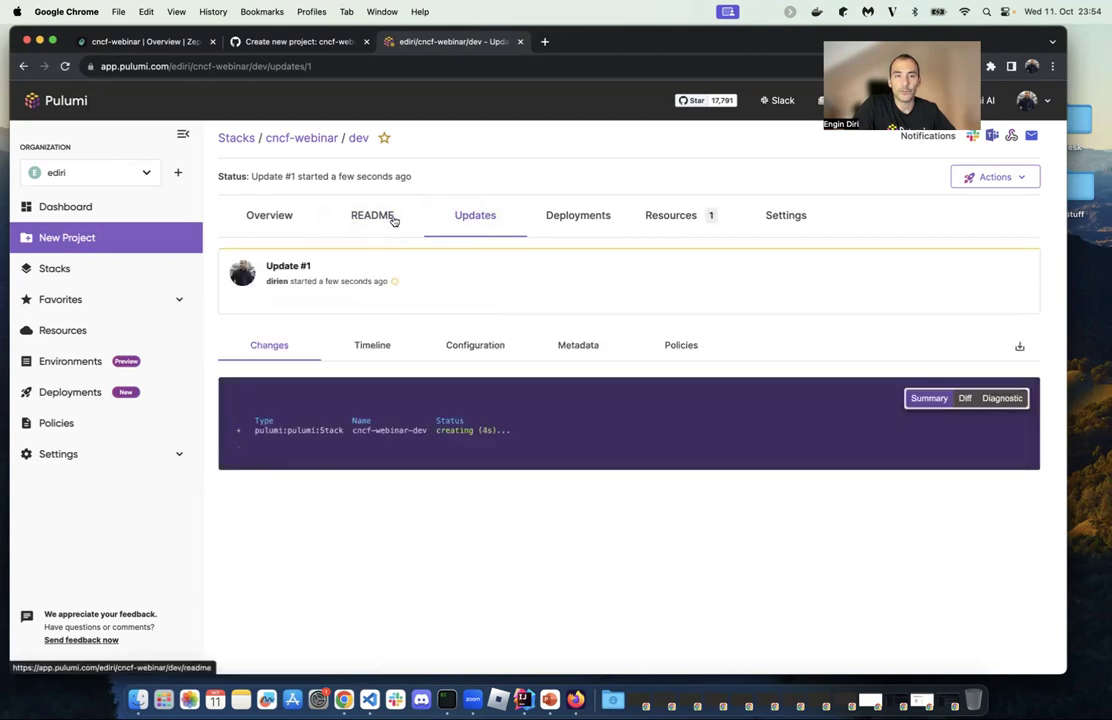
pyautogui.click(393, 220)
pyautogui.click(459, 229)
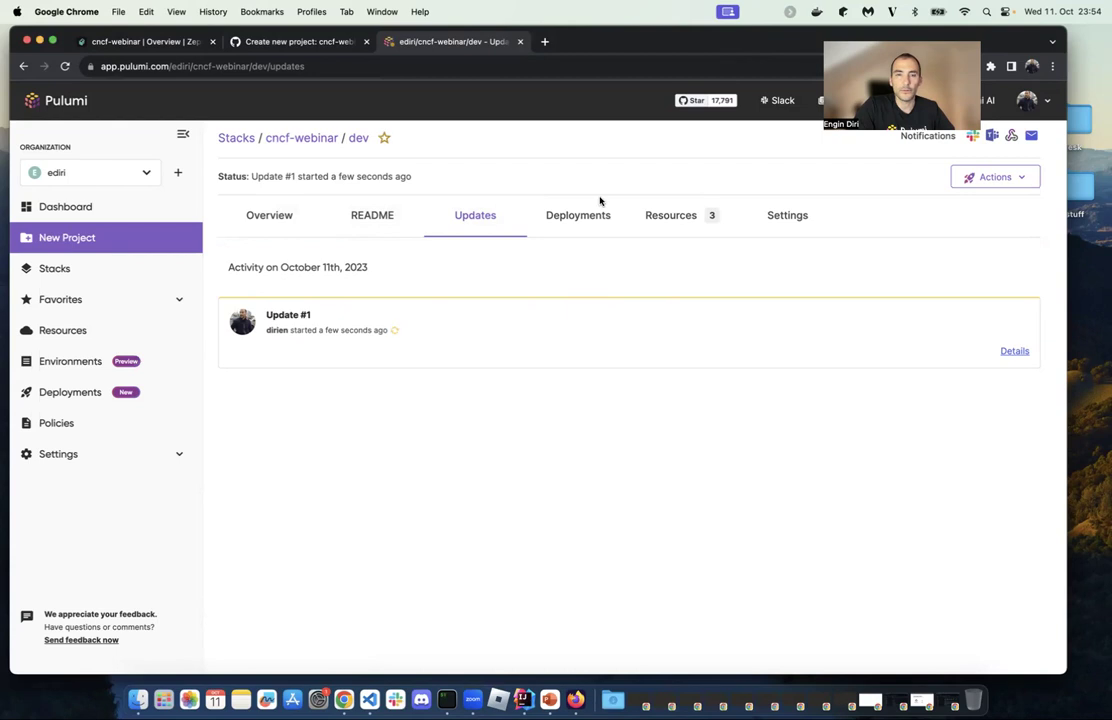
pyautogui.click(377, 217)
pyautogui.click(295, 216)
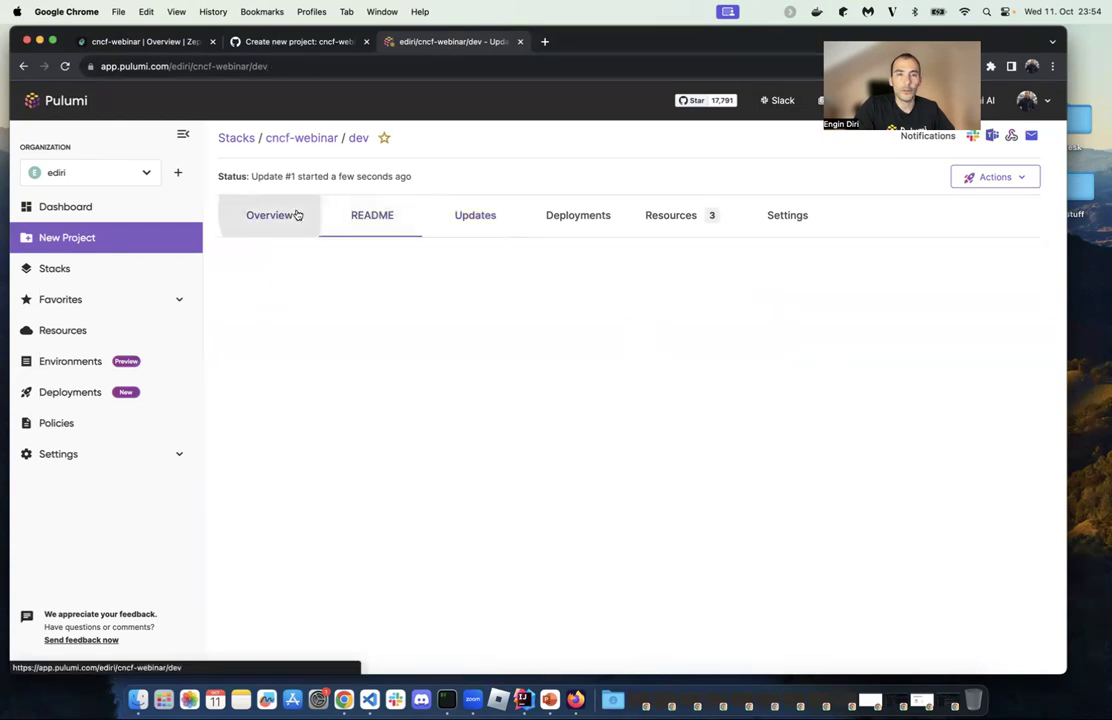
pyautogui.click(475, 226)
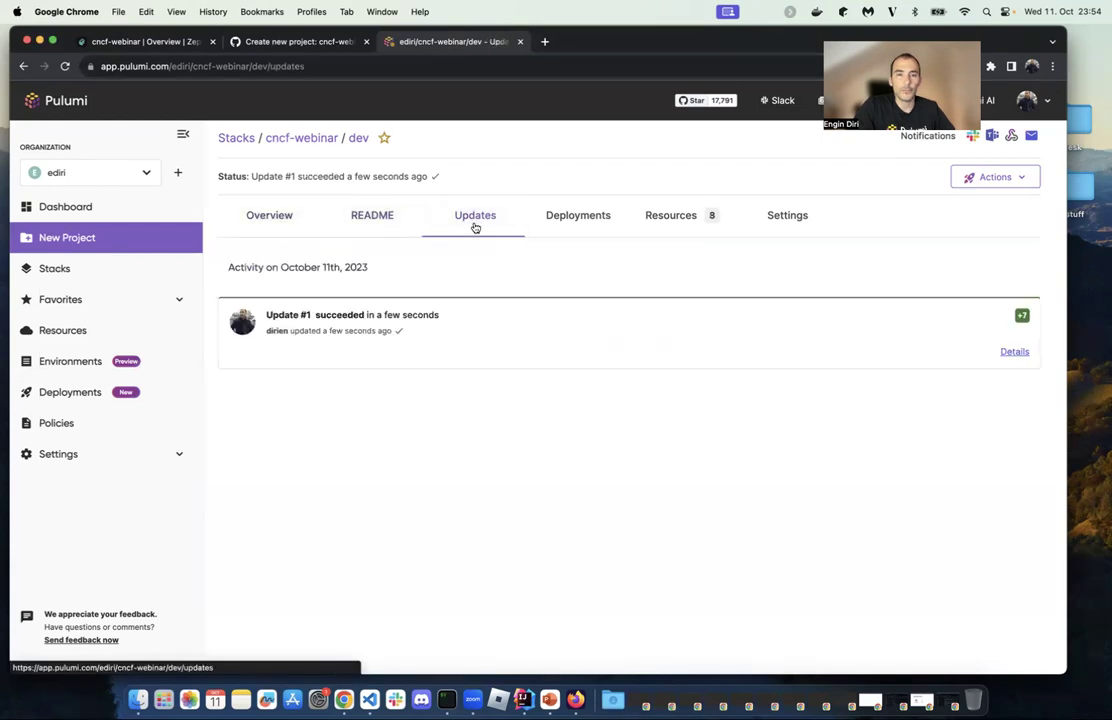
# - Open the details of the dev stack's Update #1 and check its output URL's website in a new tab, closing it when done
pyautogui.click(64, 66)
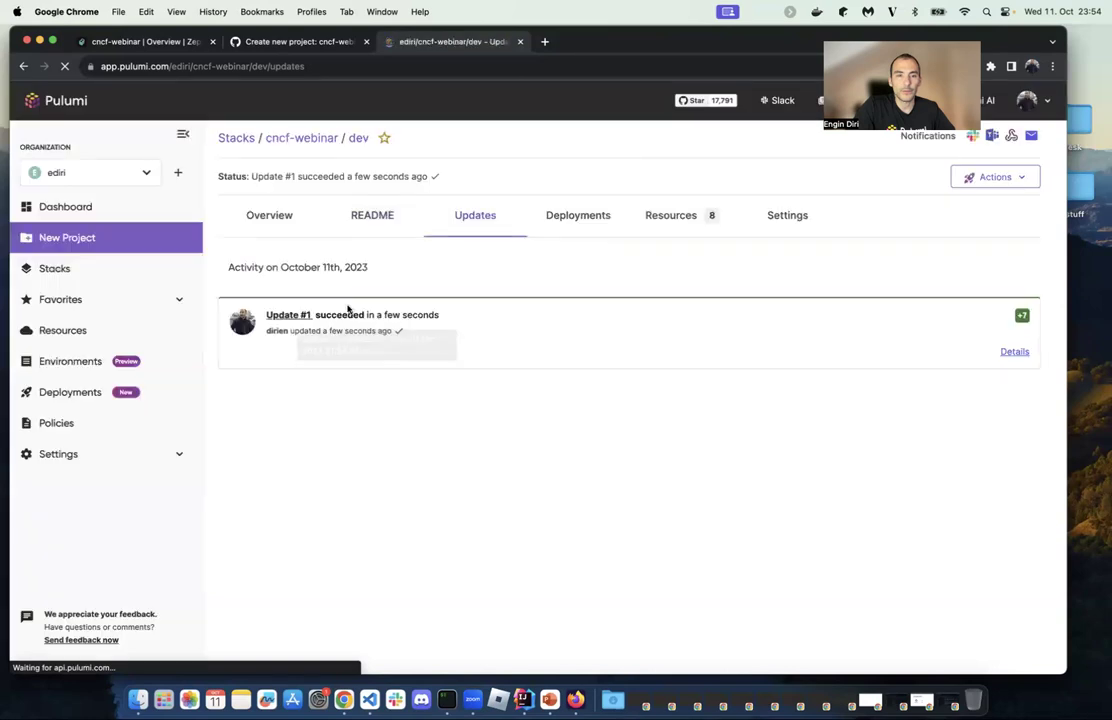
pyautogui.click(288, 313)
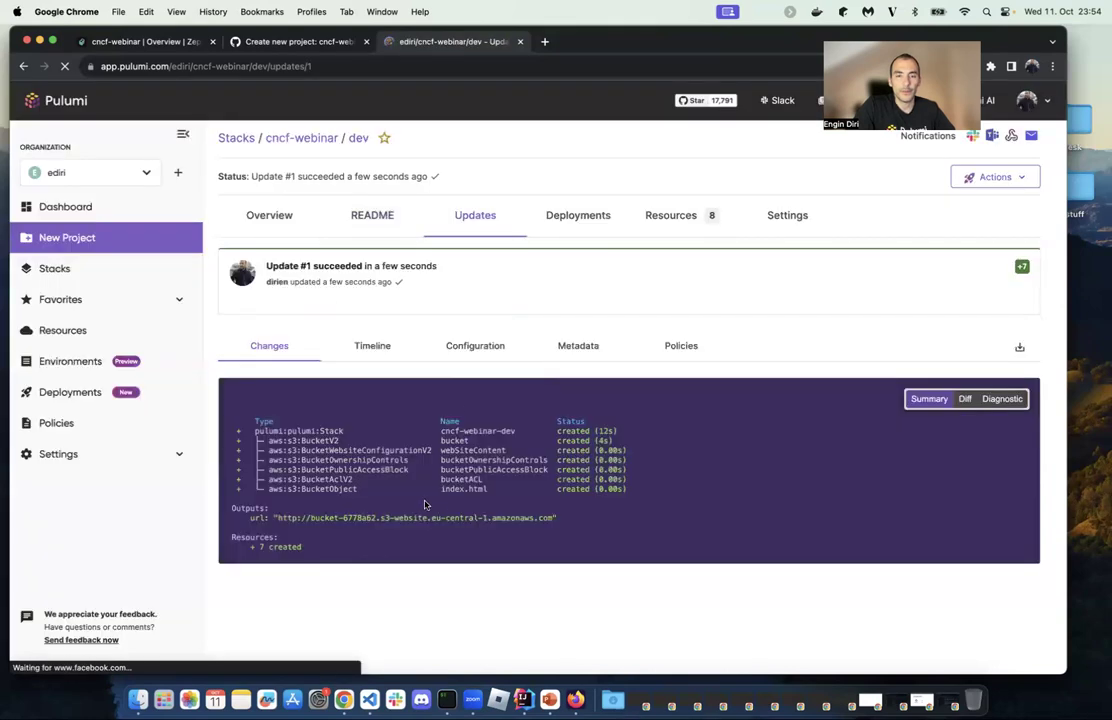
pyautogui.moveTo(278, 518); pyautogui.dragTo(548, 528)
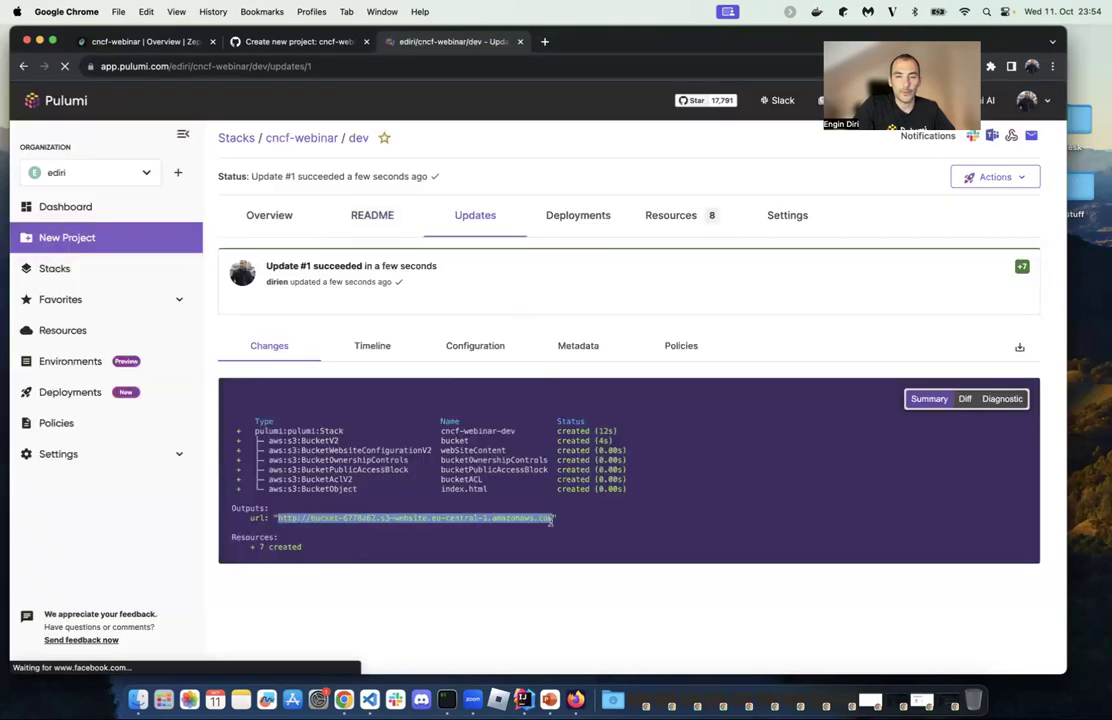
pyautogui.press('super+c')
pyautogui.click(544, 41)
pyautogui.press('super+v')
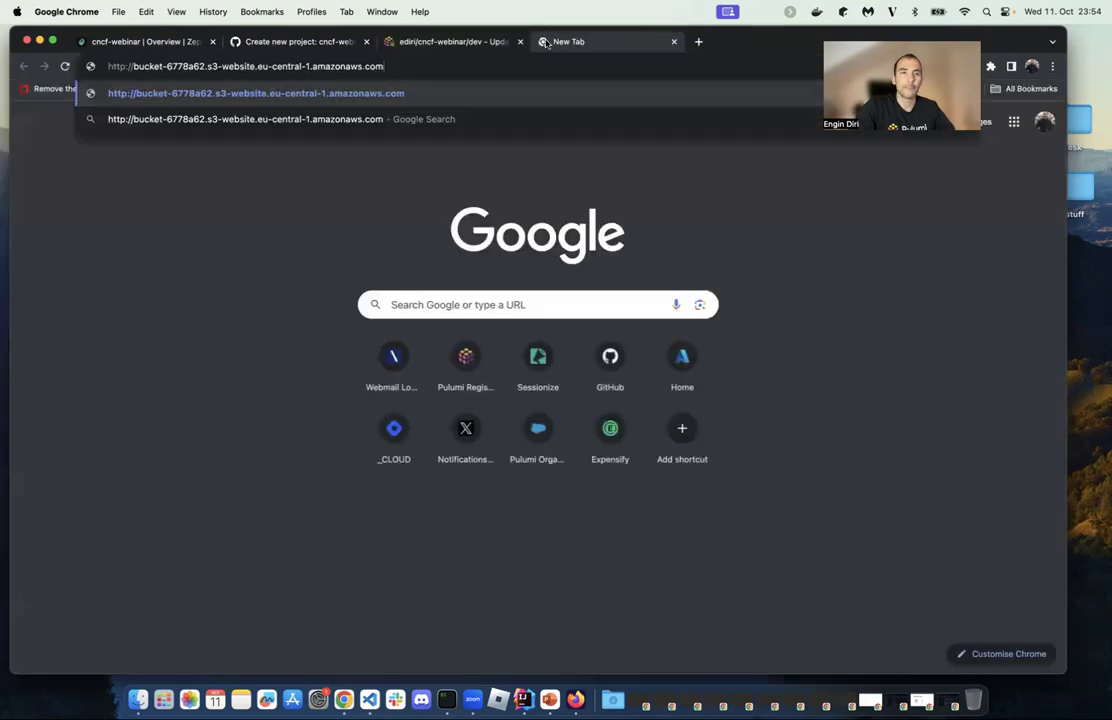
pyautogui.press('Return')
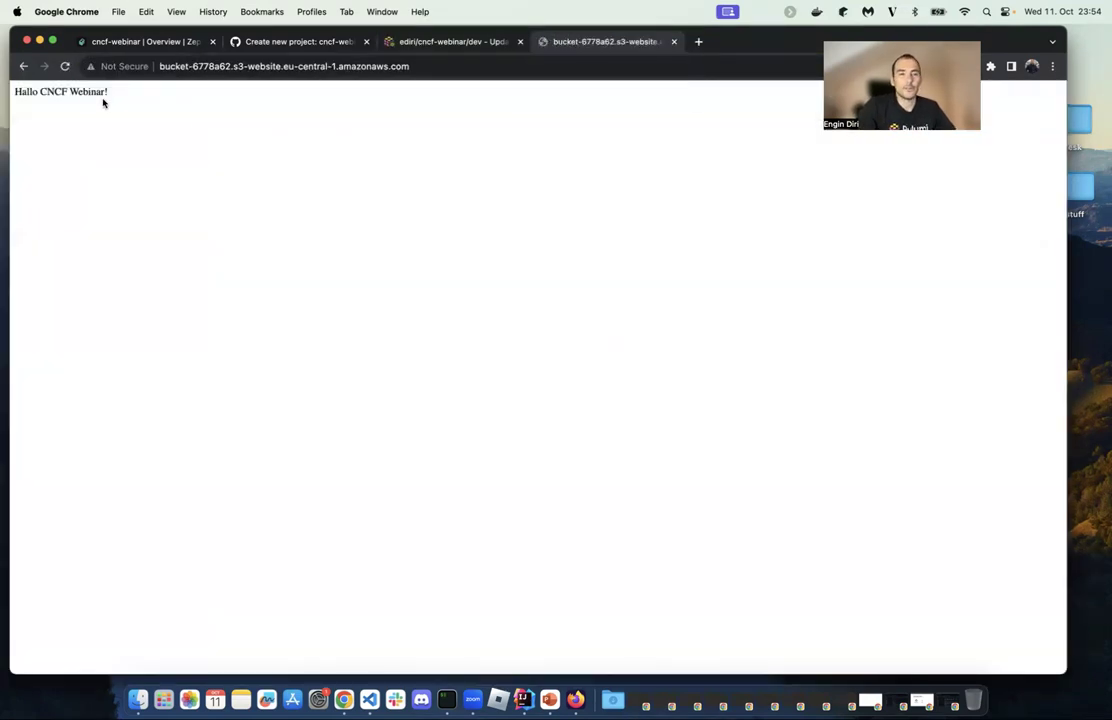
pyautogui.moveTo(108, 93); pyautogui.dragTo(12, 93)
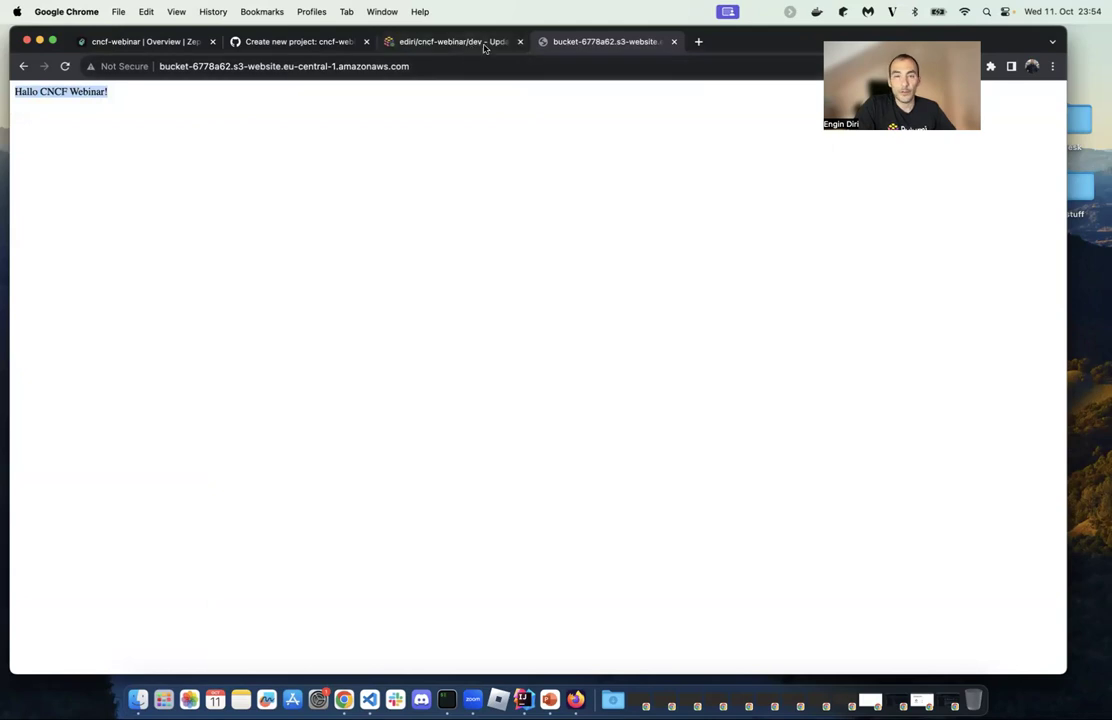
pyautogui.click(674, 42)
# - Return to Backstage, open the component creation page from the catalog, and browse the available templates
pyautogui.click(183, 44)
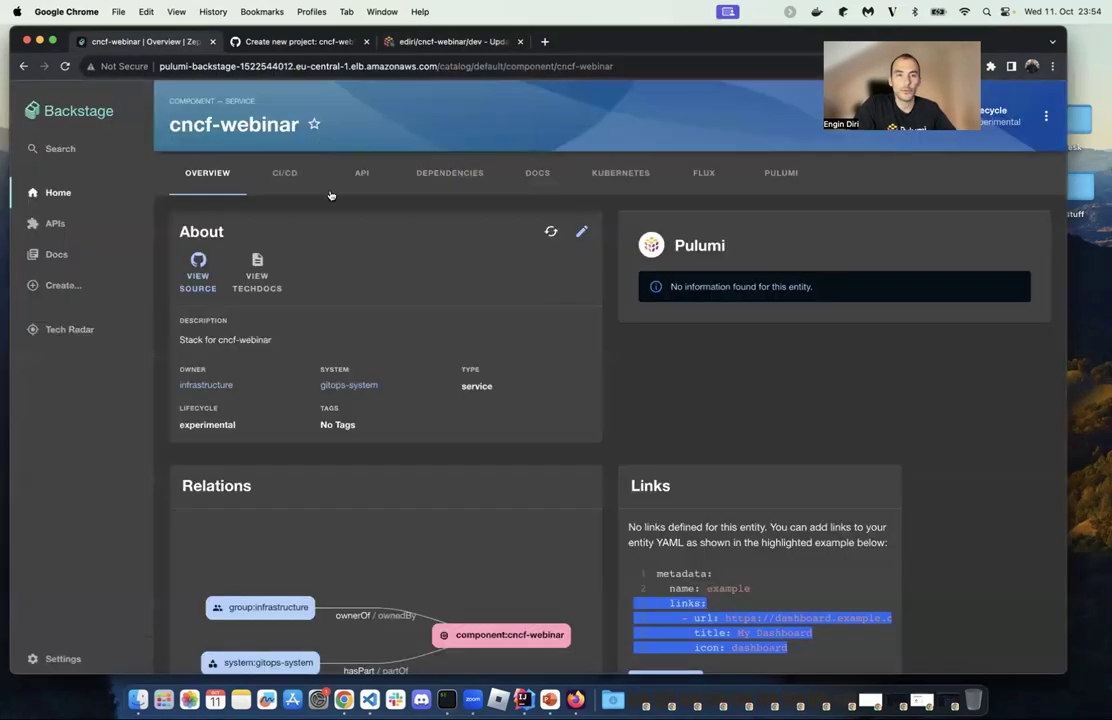
pyautogui.click(36, 191)
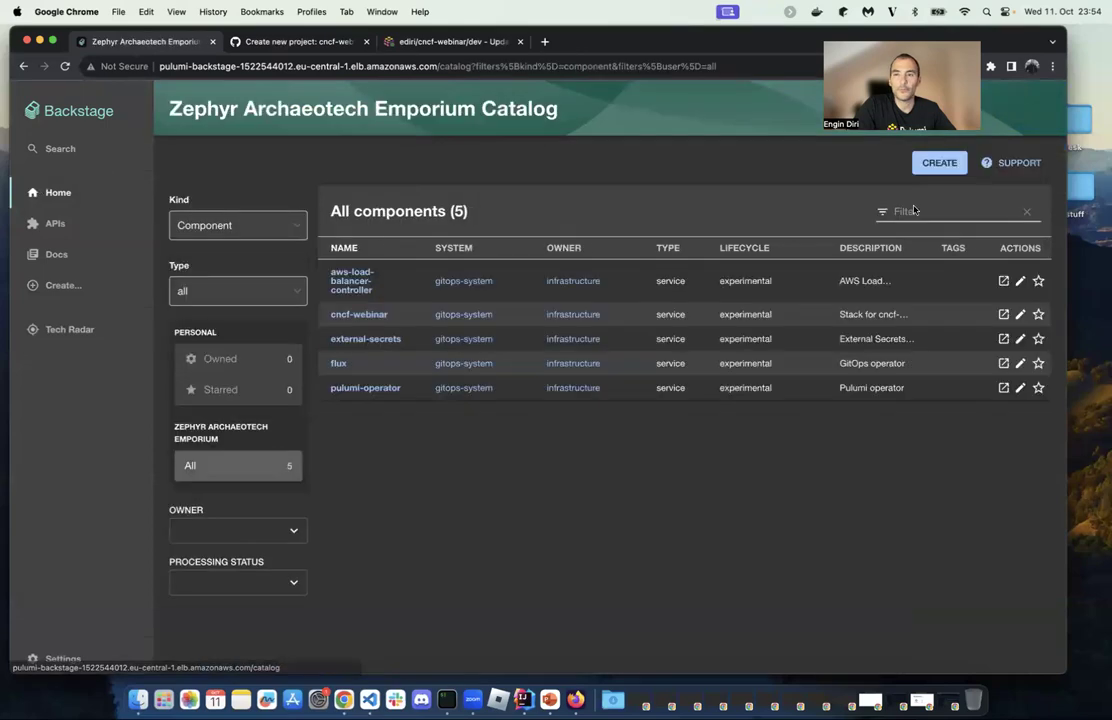
pyautogui.click(942, 165)
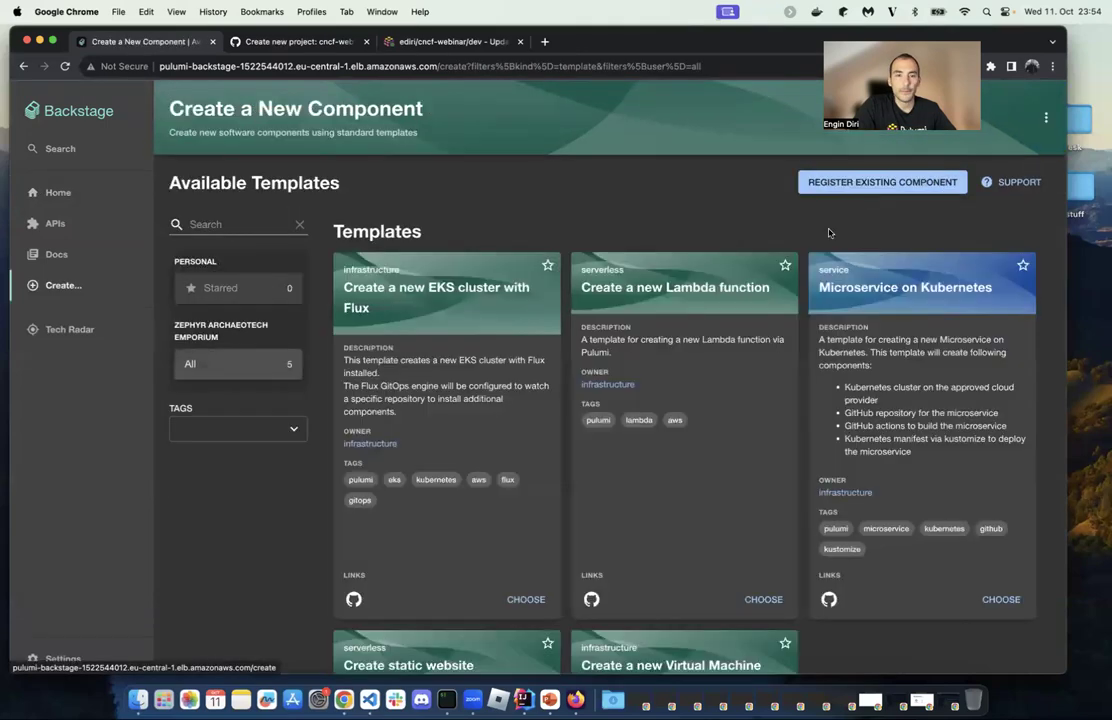
pyautogui.scroll(-5, 600, 450)
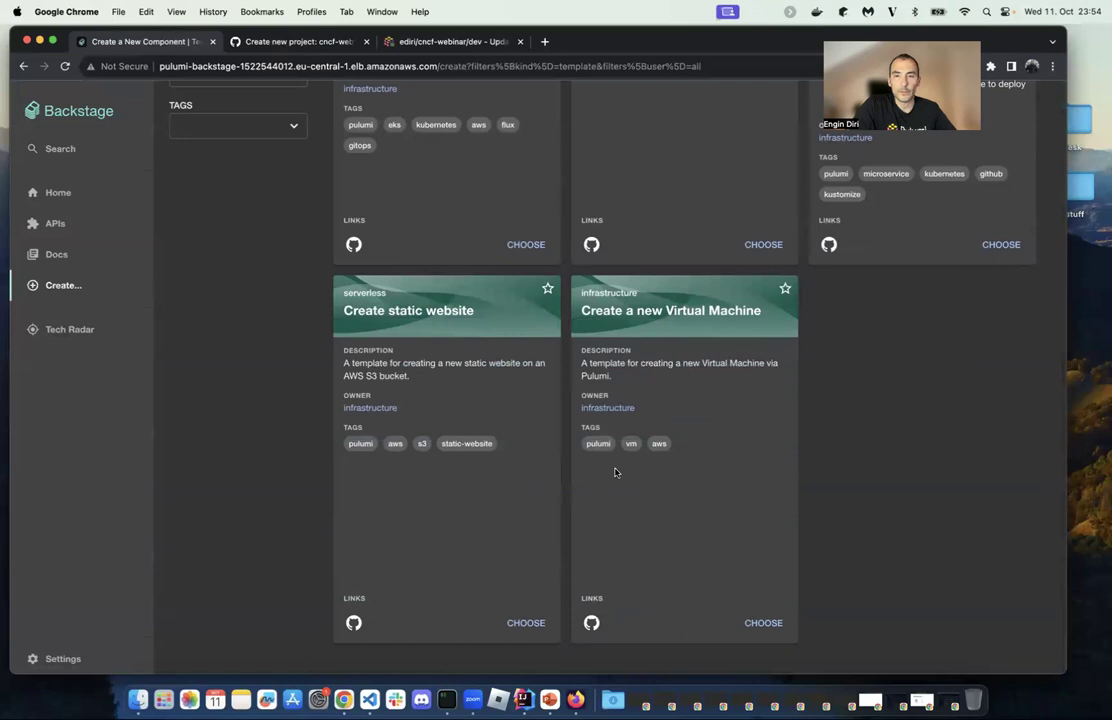
pyautogui.scroll(5, 700, 405)
pyautogui.scroll(-5, 700, 406)
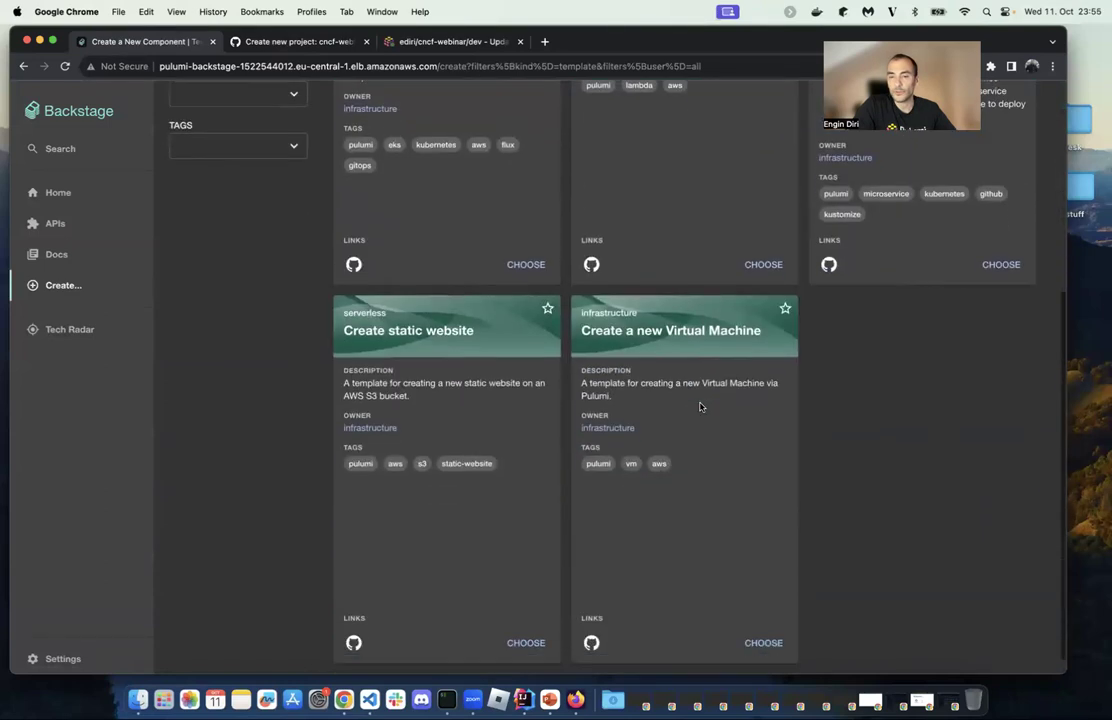
# - Open the GitHub source of the Create a new Virtual Machine template in a new tab and view its template.yaml
pyautogui.rightClick(591, 622)
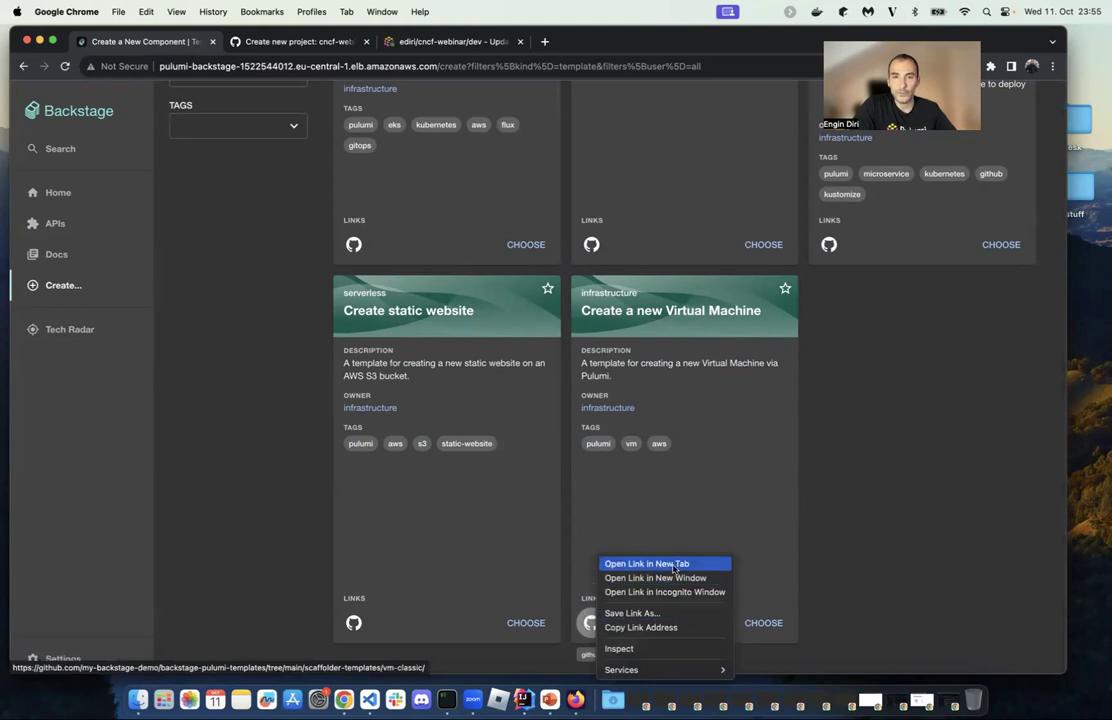
pyautogui.click(673, 564)
pyautogui.click(270, 41)
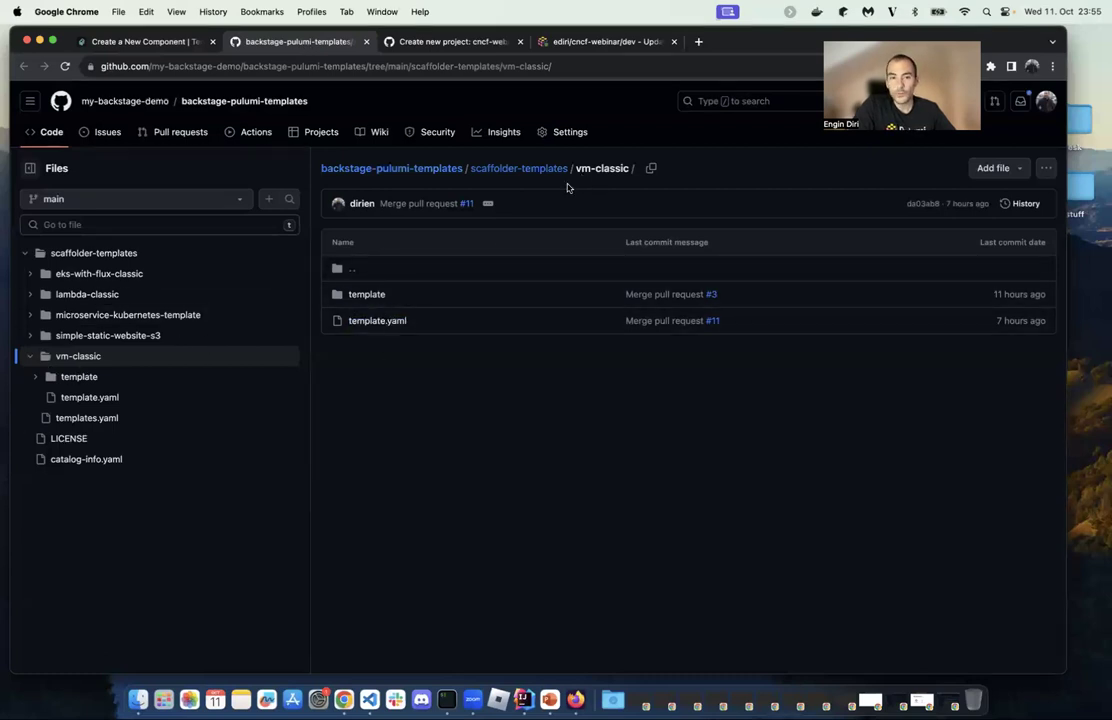
pyautogui.click(370, 321)
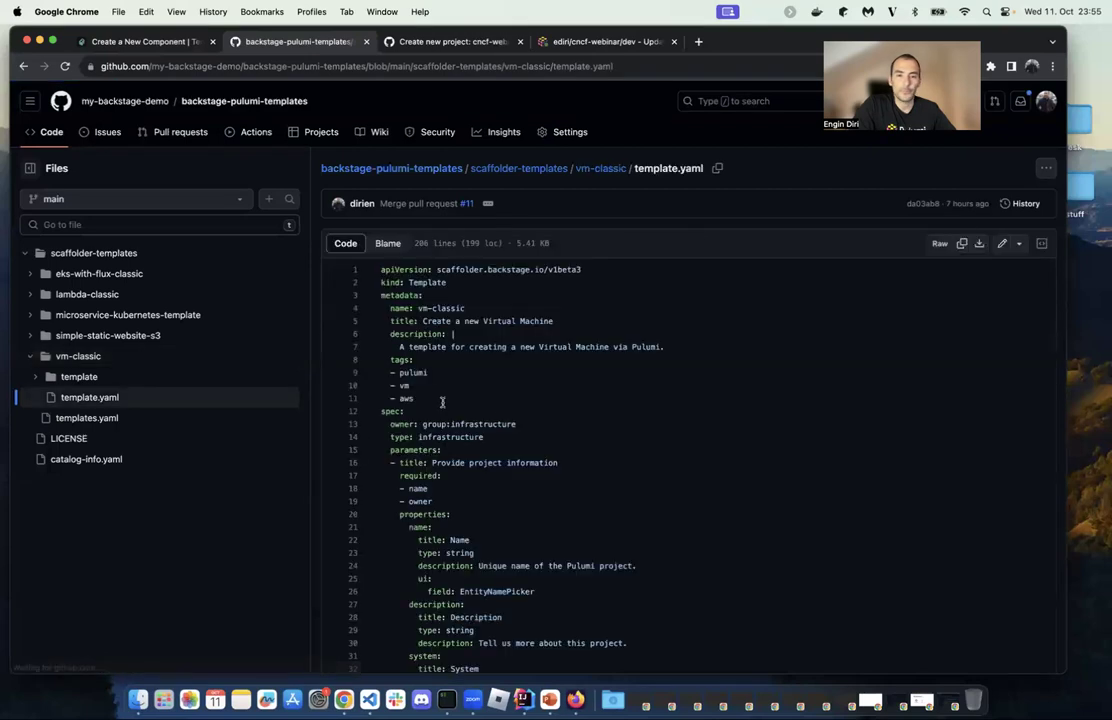
# - Examine the metadata and the "Provide project information" parameters in the vm-classic template.yaml
pyautogui.scroll(5, 490, 420)
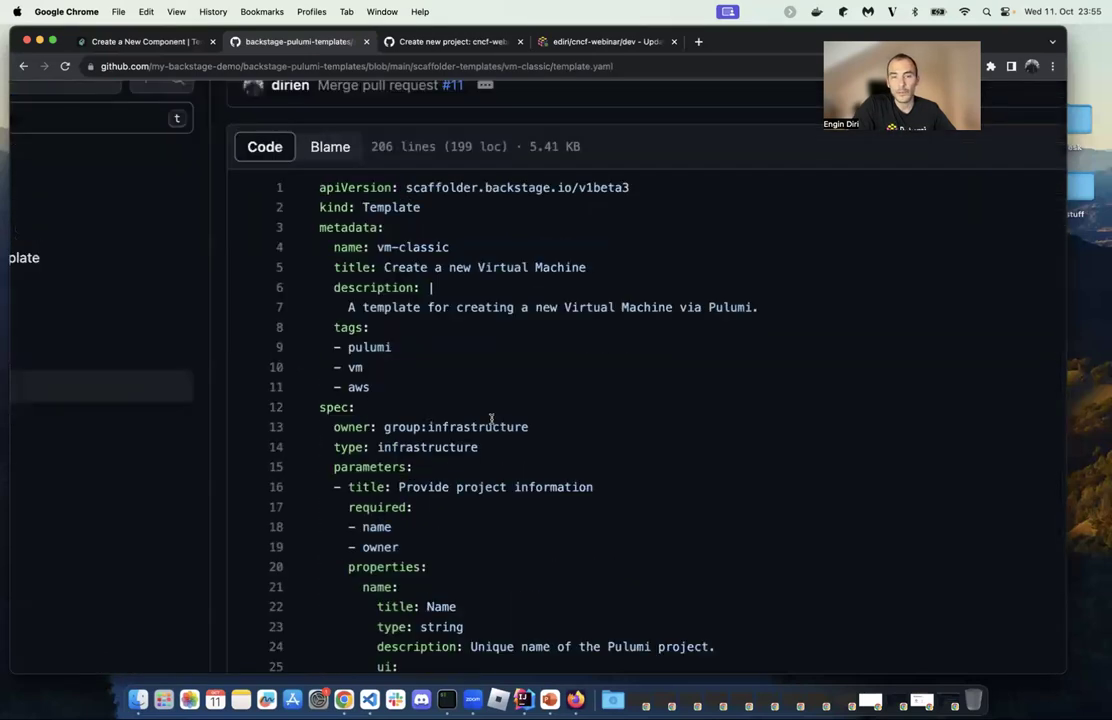
pyautogui.scroll(-4, 437, 311)
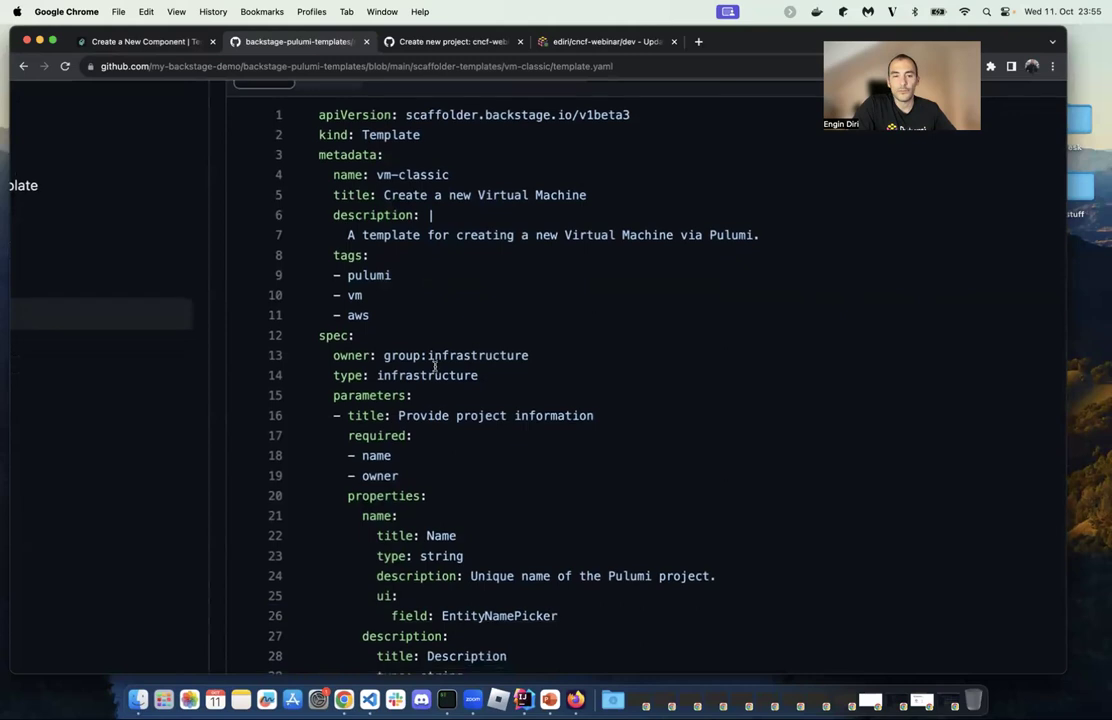
pyautogui.scroll(-2, 358, 330)
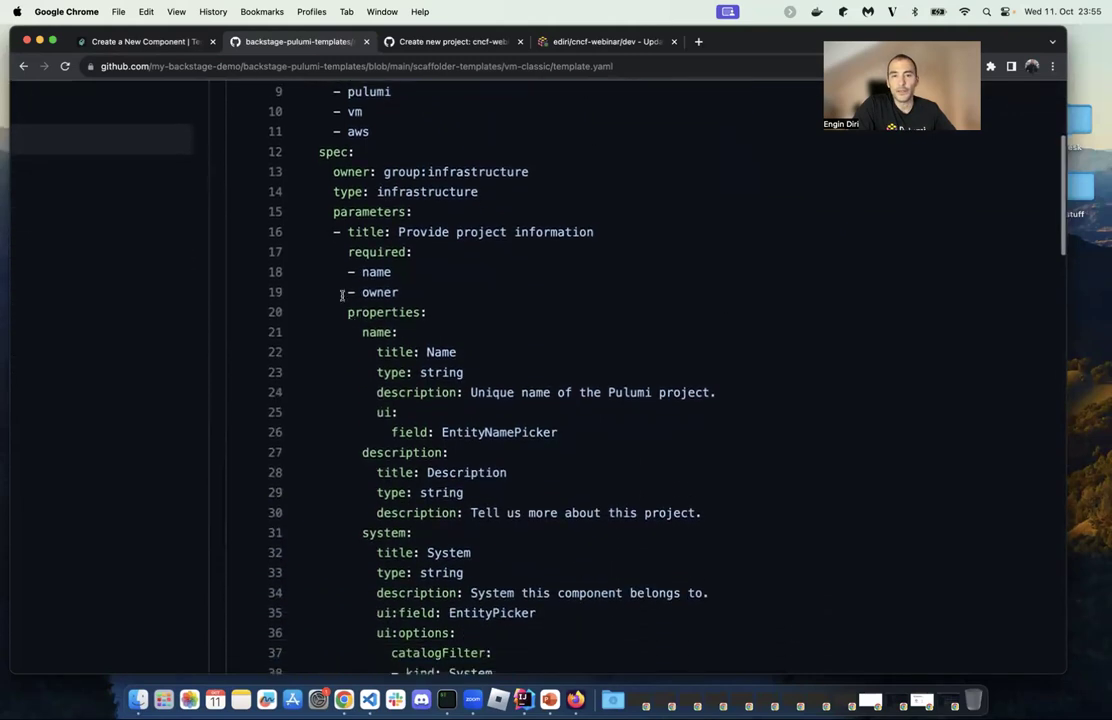
pyautogui.moveTo(333, 212); pyautogui.dragTo(400, 333)
pyautogui.scroll(-9, 443, 403)
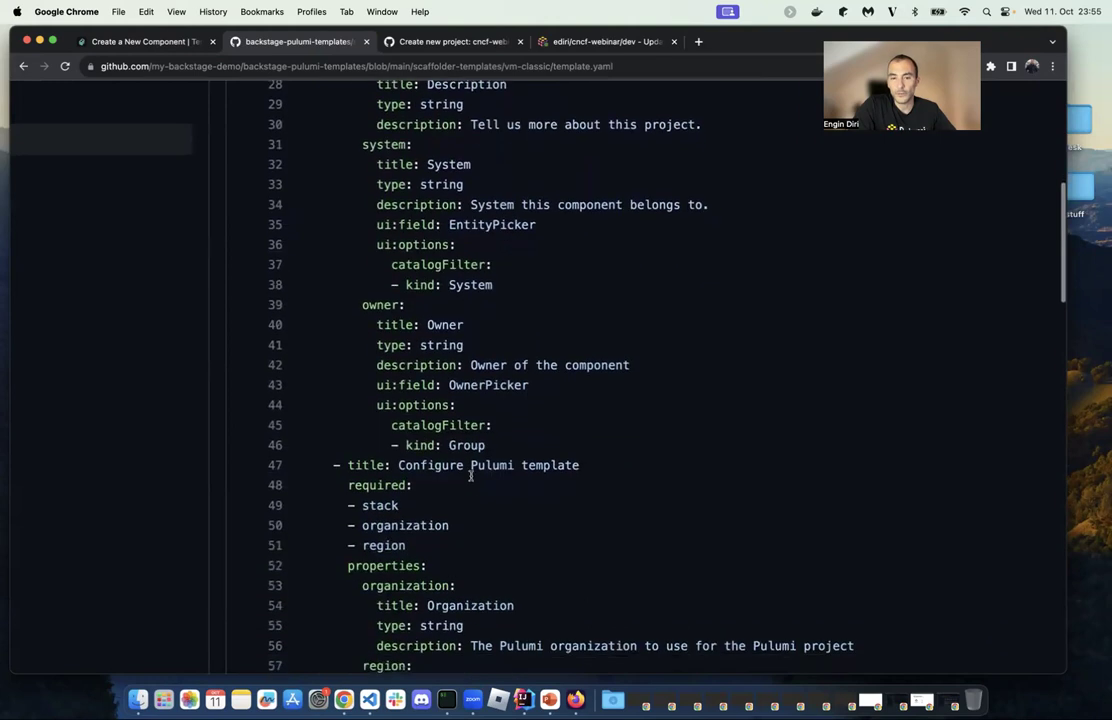
# - Examine the "Configure Pulumi template" section's required fields and its organization, region, instanceType and vpcNetworkCidr properties
pyautogui.scroll(-4, 468, 430)
pyautogui.moveTo(336, 283); pyautogui.dragTo(397, 325)
pyautogui.click(335, 293)
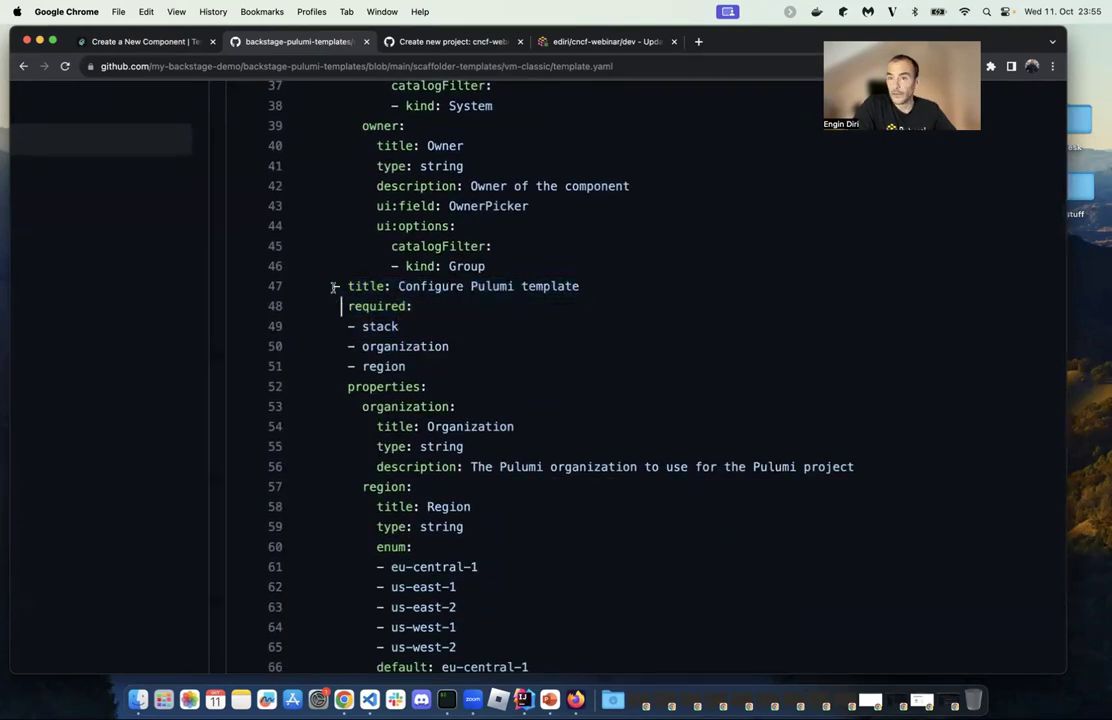
pyautogui.scroll(-1, 460, 403)
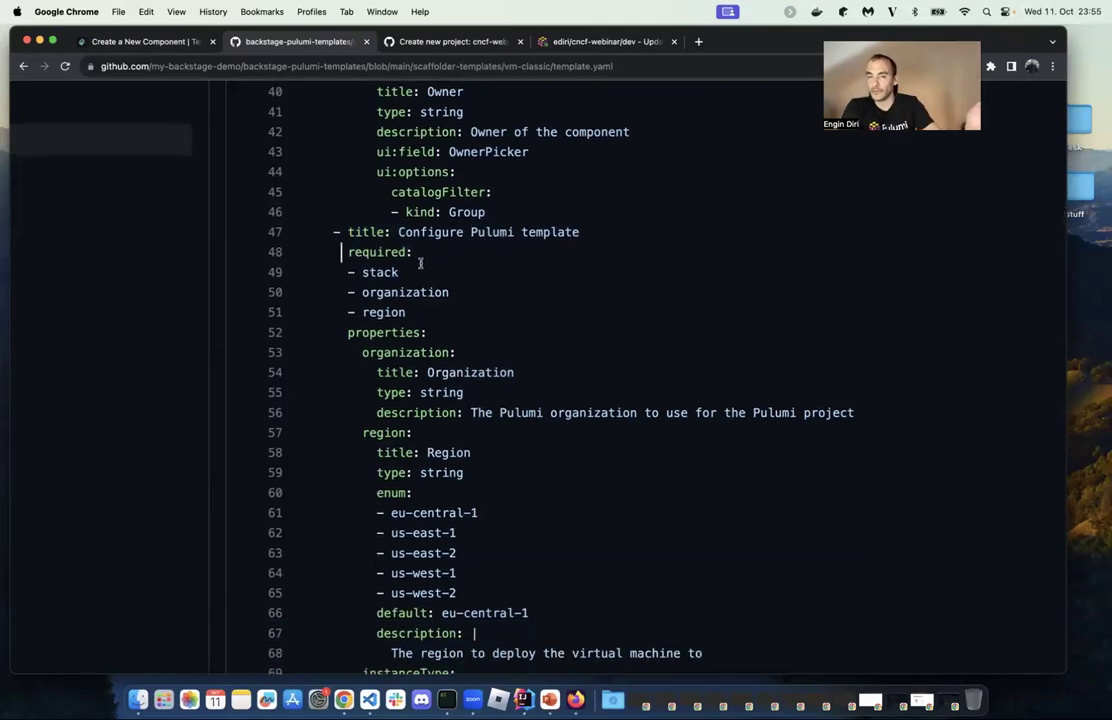
pyautogui.moveTo(343, 252); pyautogui.dragTo(445, 309)
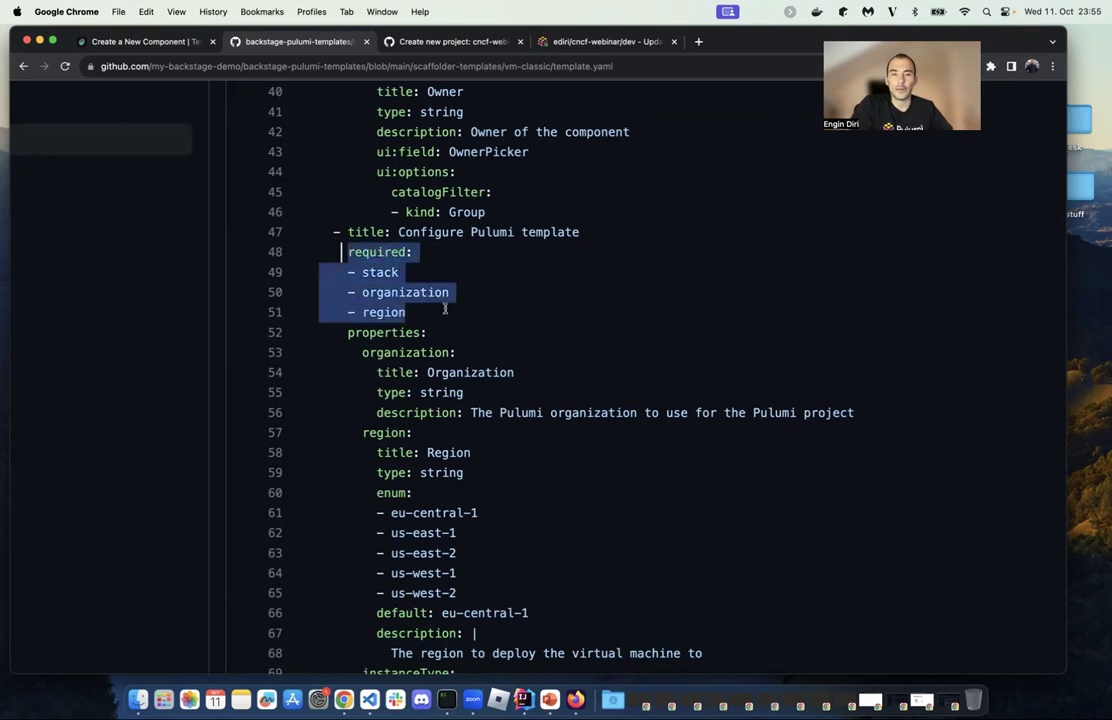
pyautogui.scroll(-1, 440, 343)
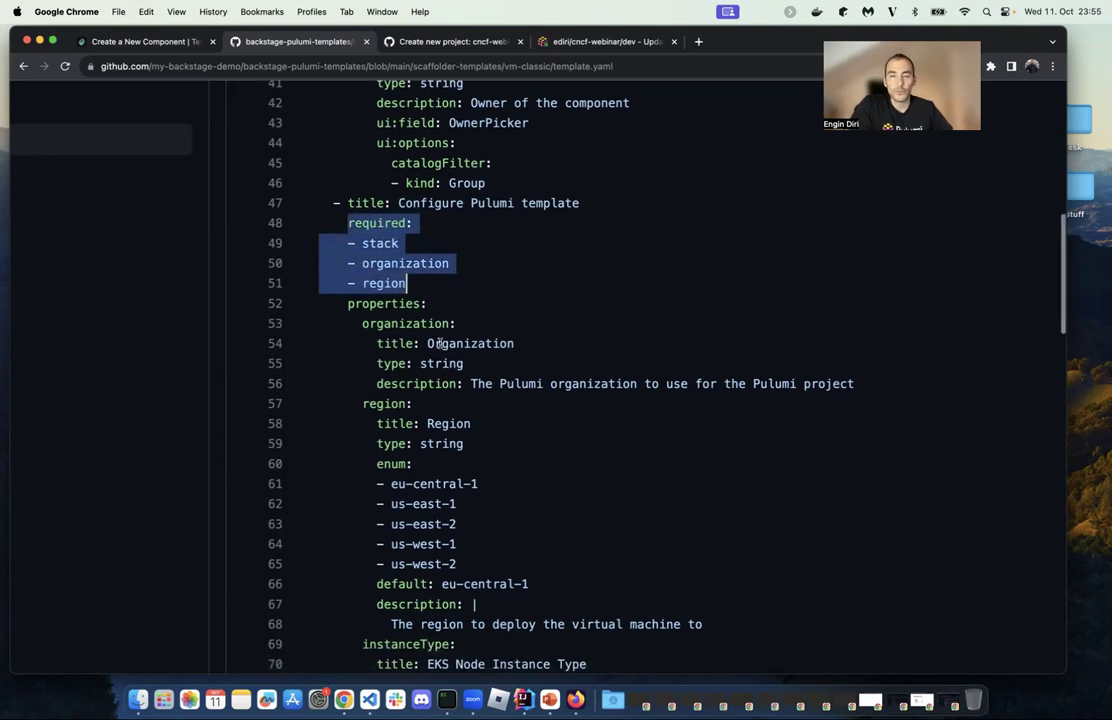
pyautogui.scroll(-4, 400, 300)
pyautogui.moveTo(369, 232); pyautogui.dragTo(506, 282)
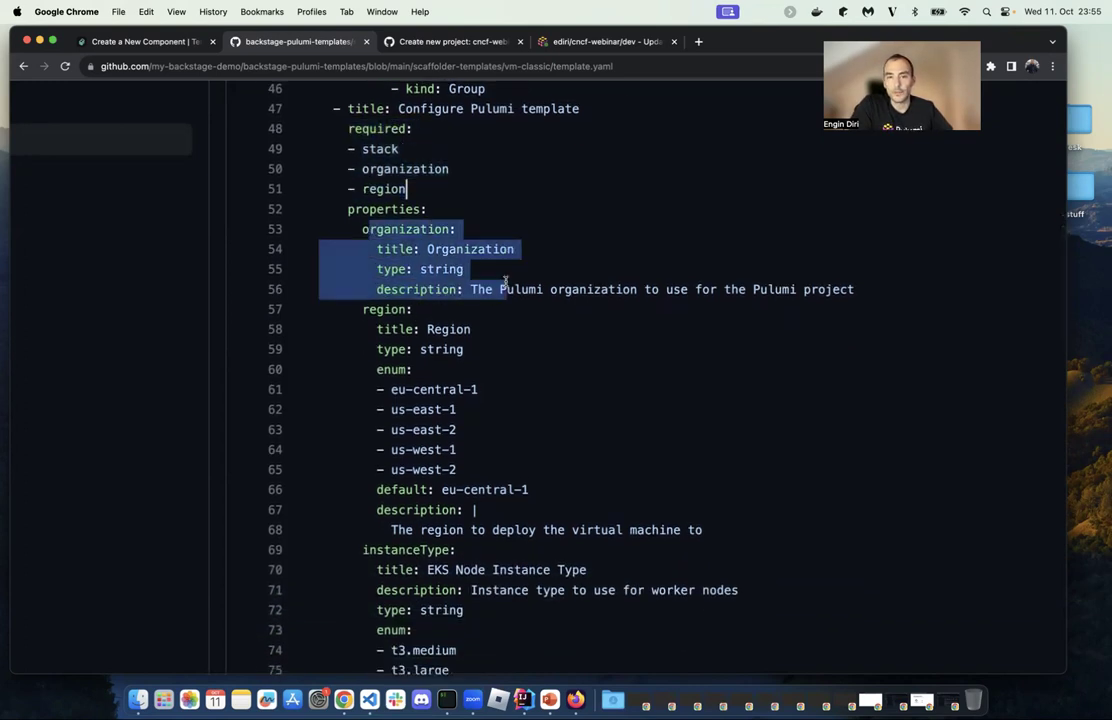
pyautogui.scroll(-5, 512, 340)
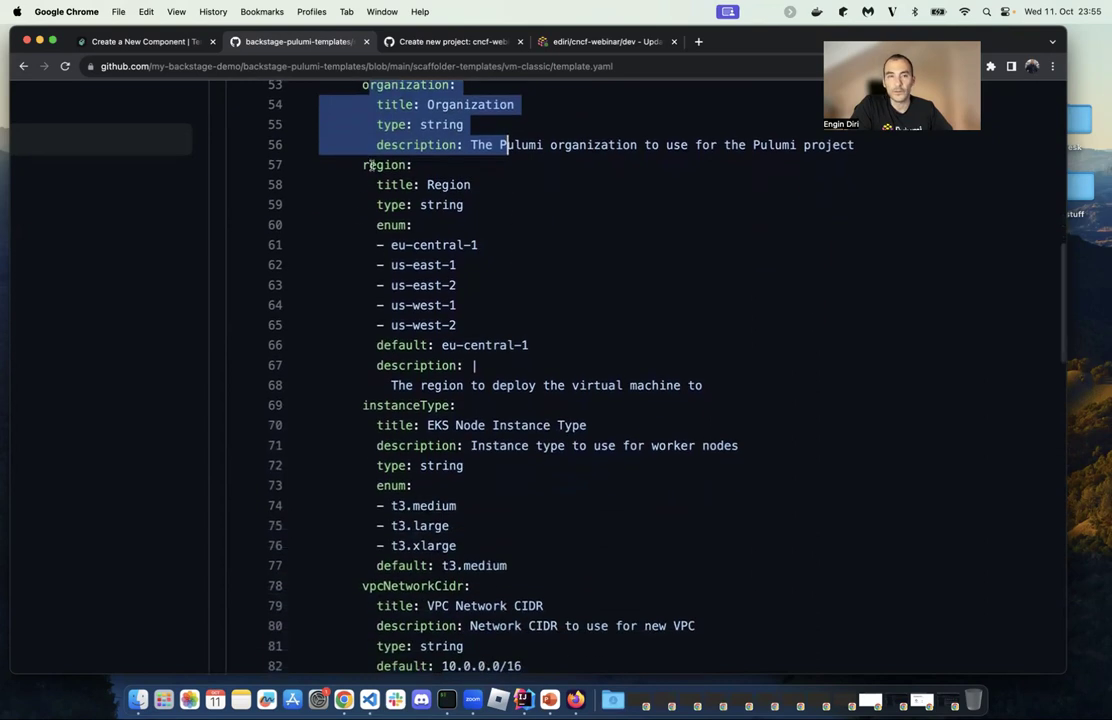
pyautogui.click(359, 164)
pyautogui.scroll(-2, 462, 424)
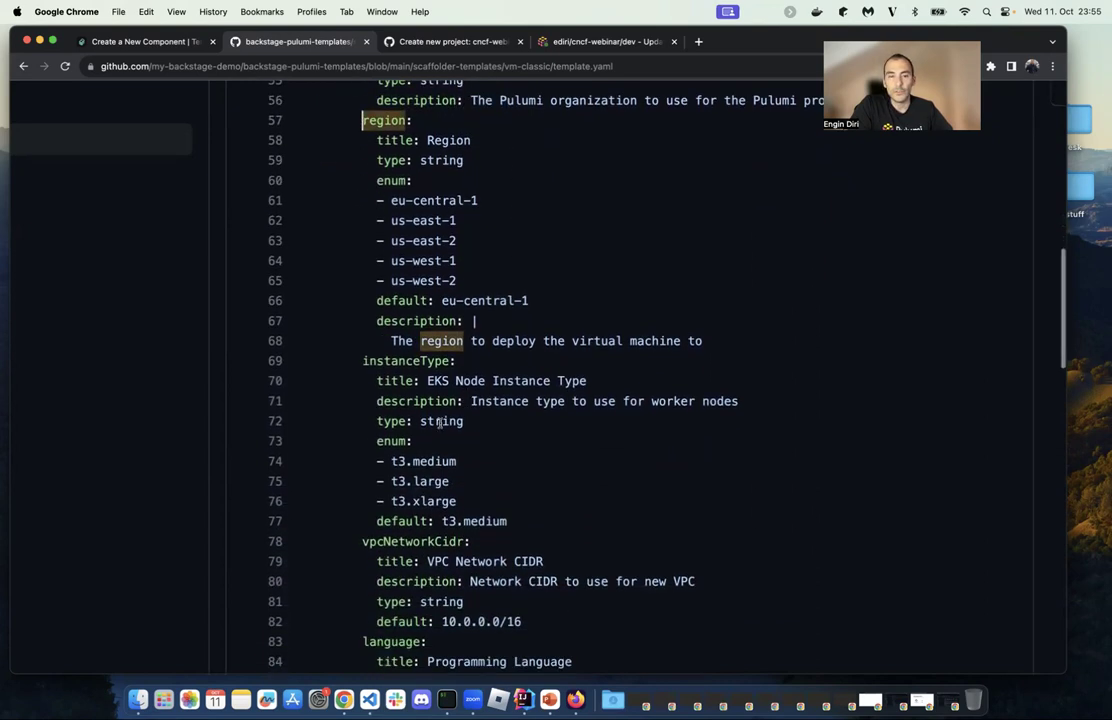
pyautogui.moveTo(366, 357); pyautogui.dragTo(507, 364)
pyautogui.click(435, 362)
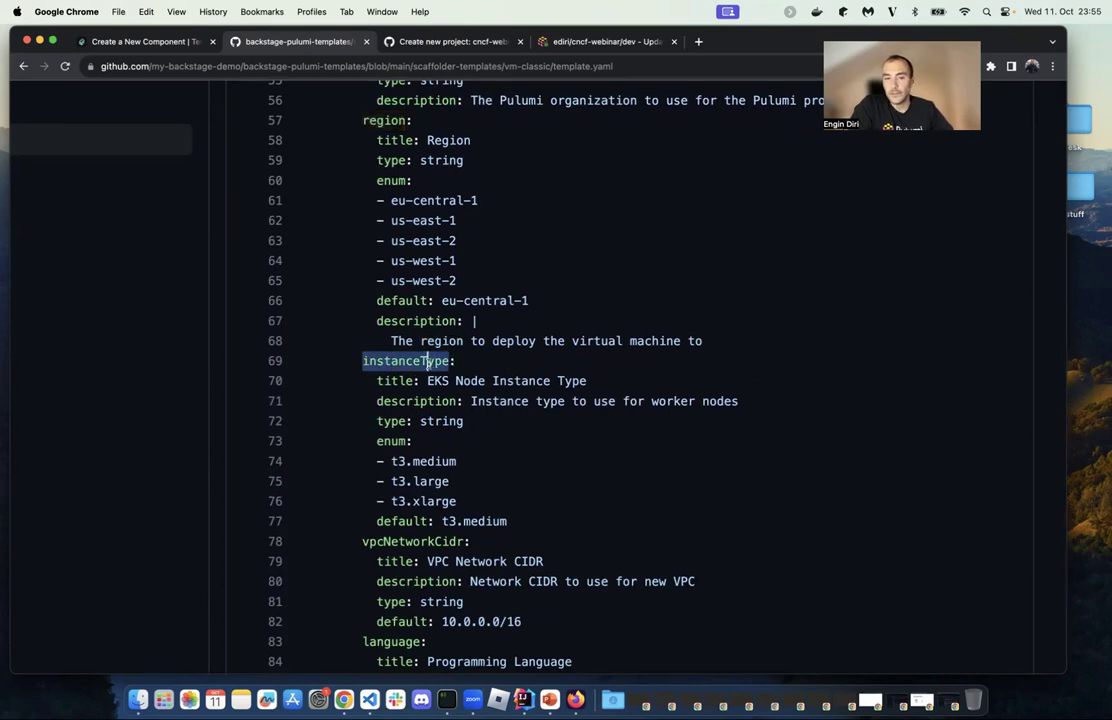
pyautogui.scroll(-5, 420, 450)
pyautogui.click(424, 409)
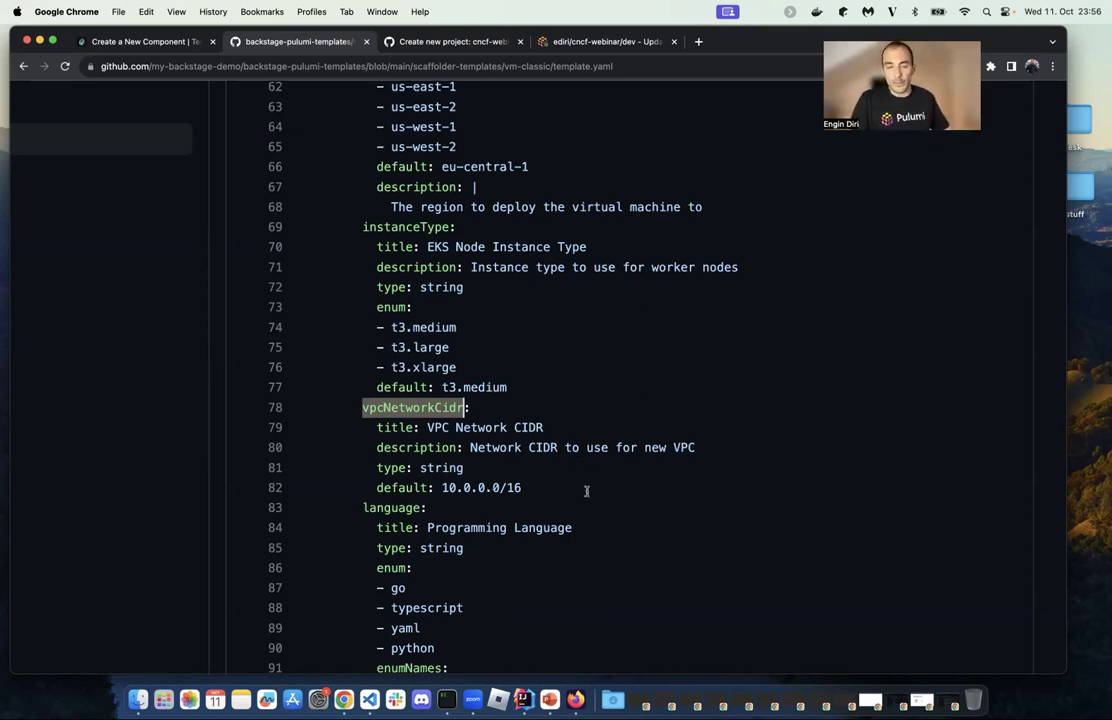
# - Examine the language property, comparing its enum values with the display names under enumNames
pyautogui.scroll(-3, 587, 491)
pyautogui.moveTo(364, 424); pyautogui.dragTo(376, 355)
pyautogui.scroll(-3, 476, 536)
pyautogui.click(430, 435)
pyautogui.moveTo(391, 399); pyautogui.dragTo(474, 449)
pyautogui.click(476, 451)
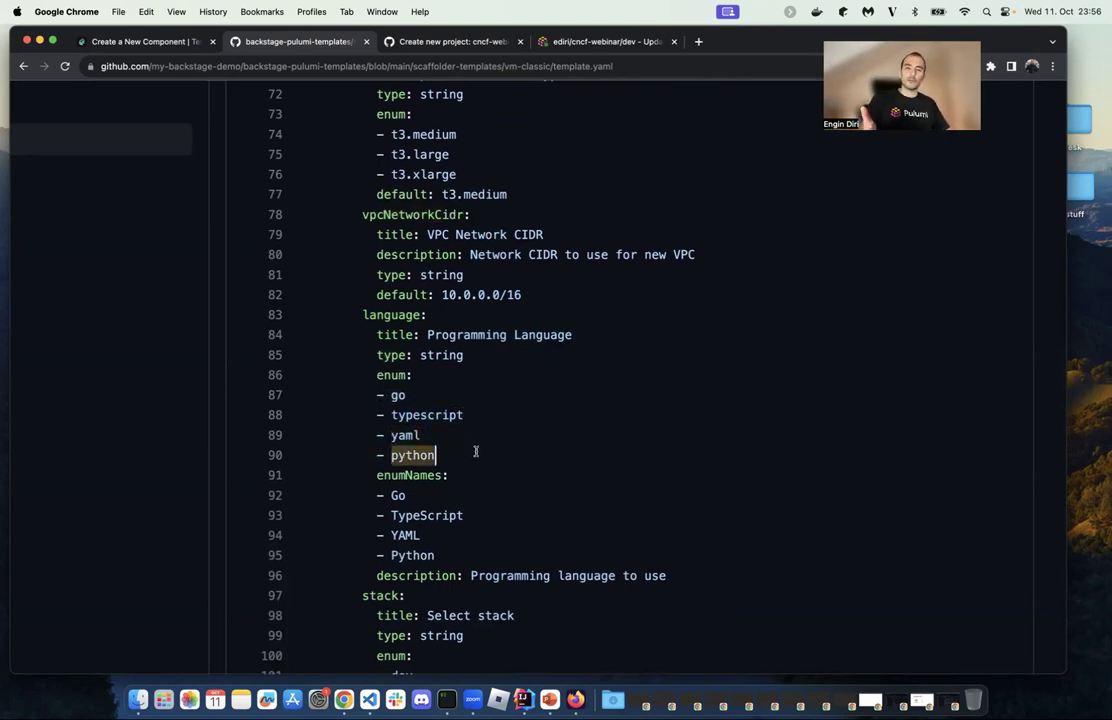
pyautogui.scroll(-2, 370, 320)
pyautogui.moveTo(362, 237); pyautogui.dragTo(407, 418)
pyautogui.click(427, 438)
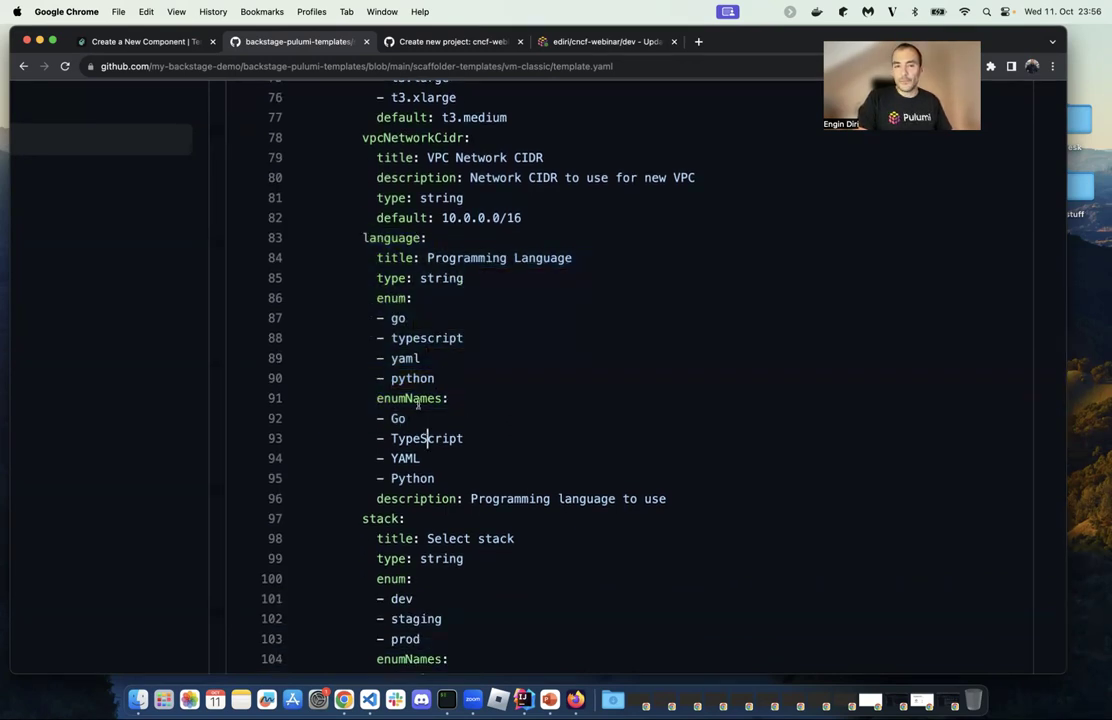
pyautogui.moveTo(377, 318); pyautogui.dragTo(480, 370)
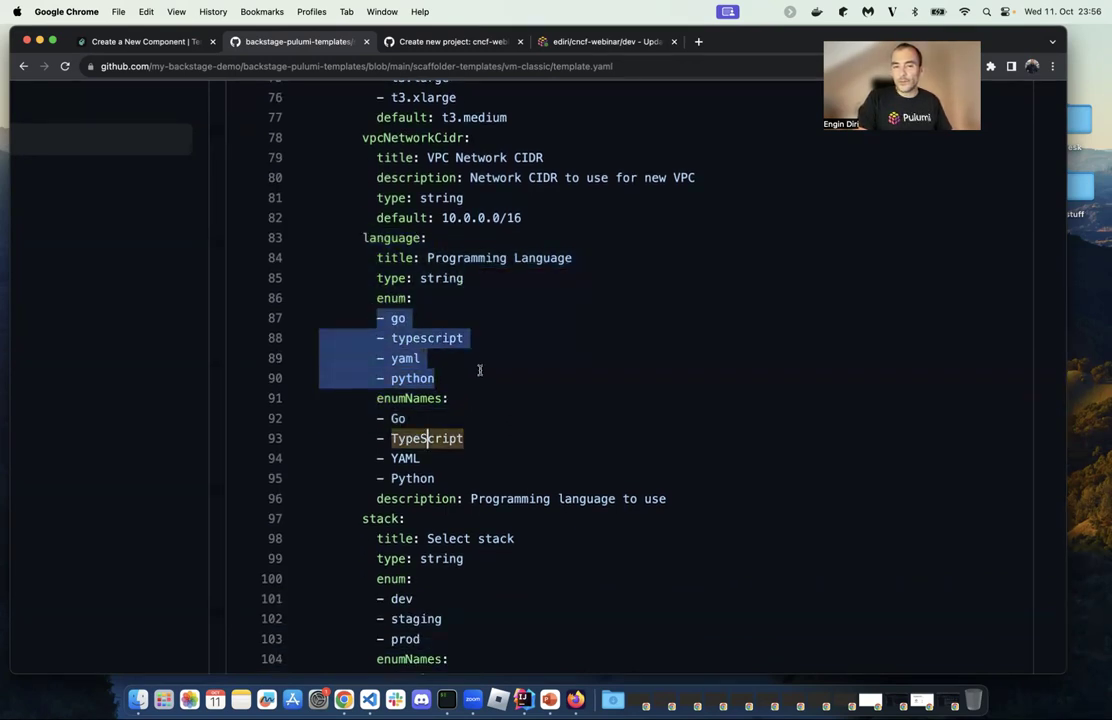
pyautogui.click(401, 318)
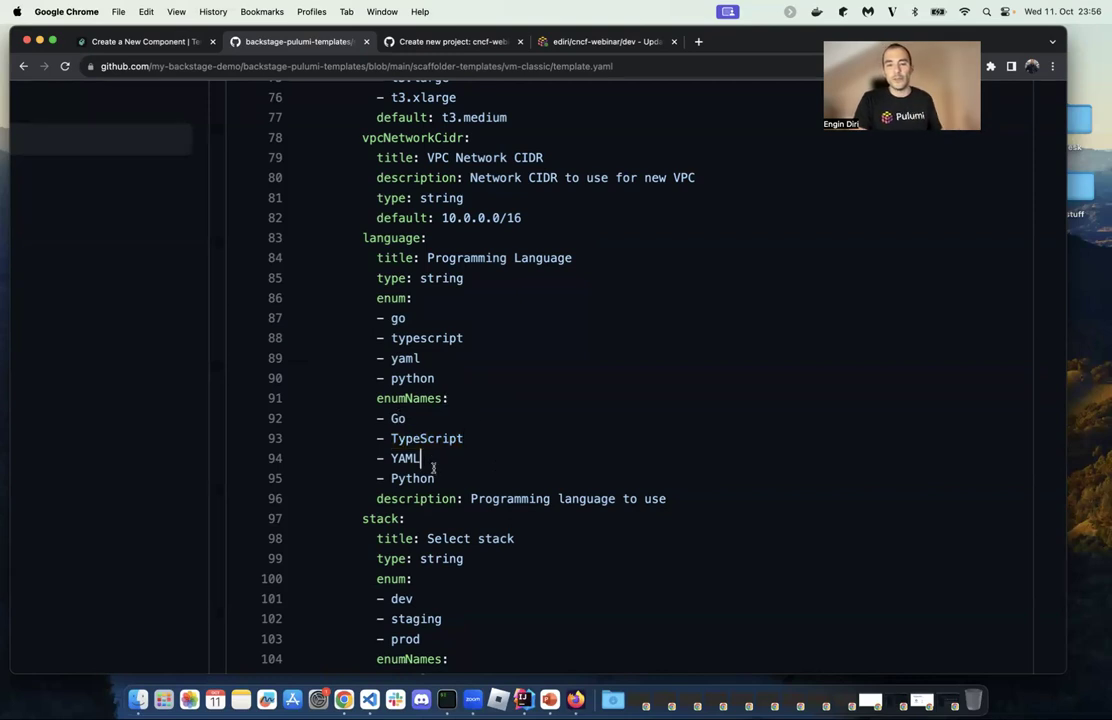
pyautogui.keyDown('shift'); pyautogui.click(460, 484); pyautogui.keyUp('shift')
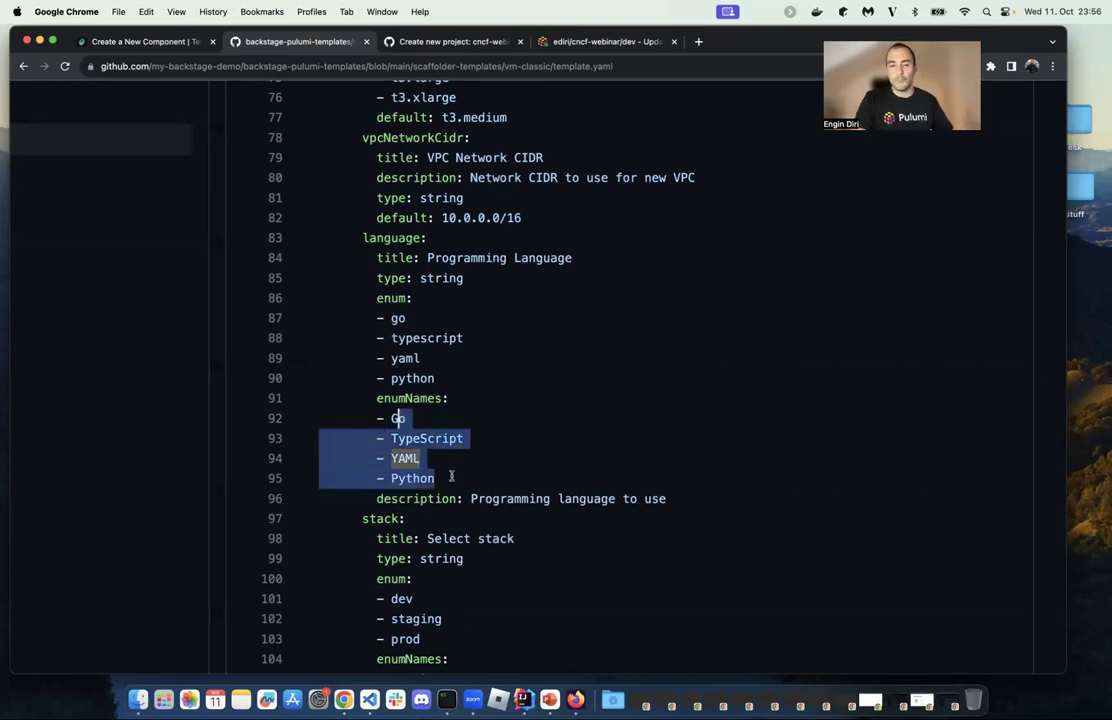
# - Review the stack property and the "Choose a GitHub repository location" parameters, continuing to the start of the template's steps
pyautogui.scroll(-4, 455, 455)
pyautogui.scroll(-10, 468, 426)
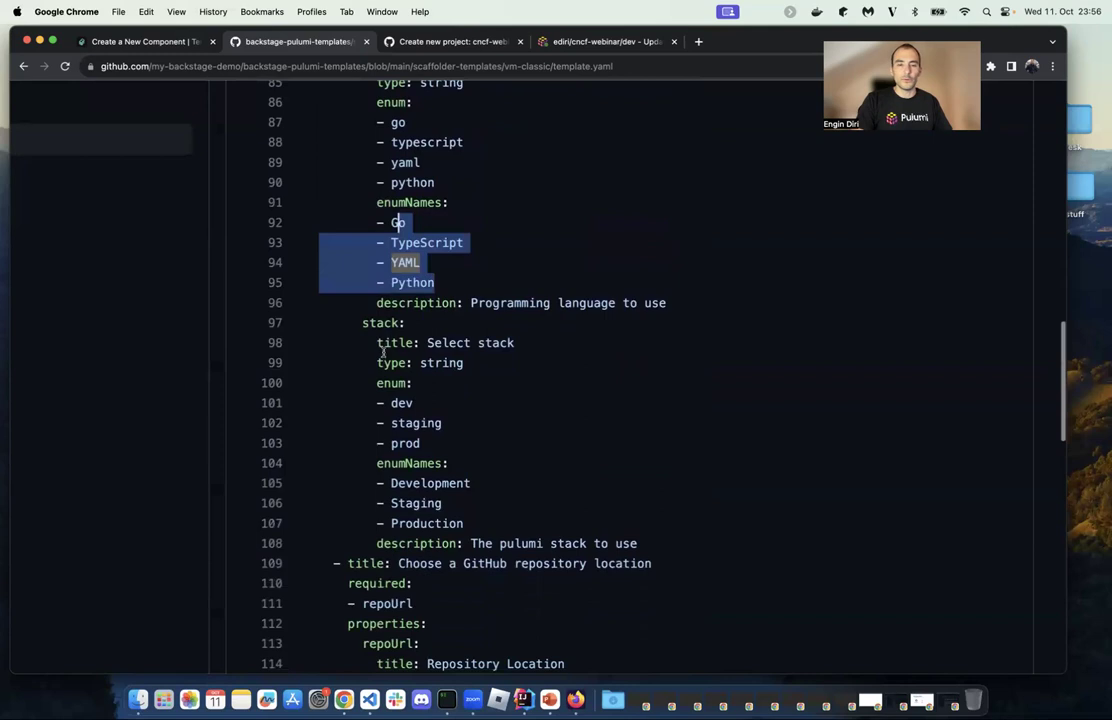
pyautogui.moveTo(335, 292); pyautogui.dragTo(593, 500)
pyautogui.click(532, 493)
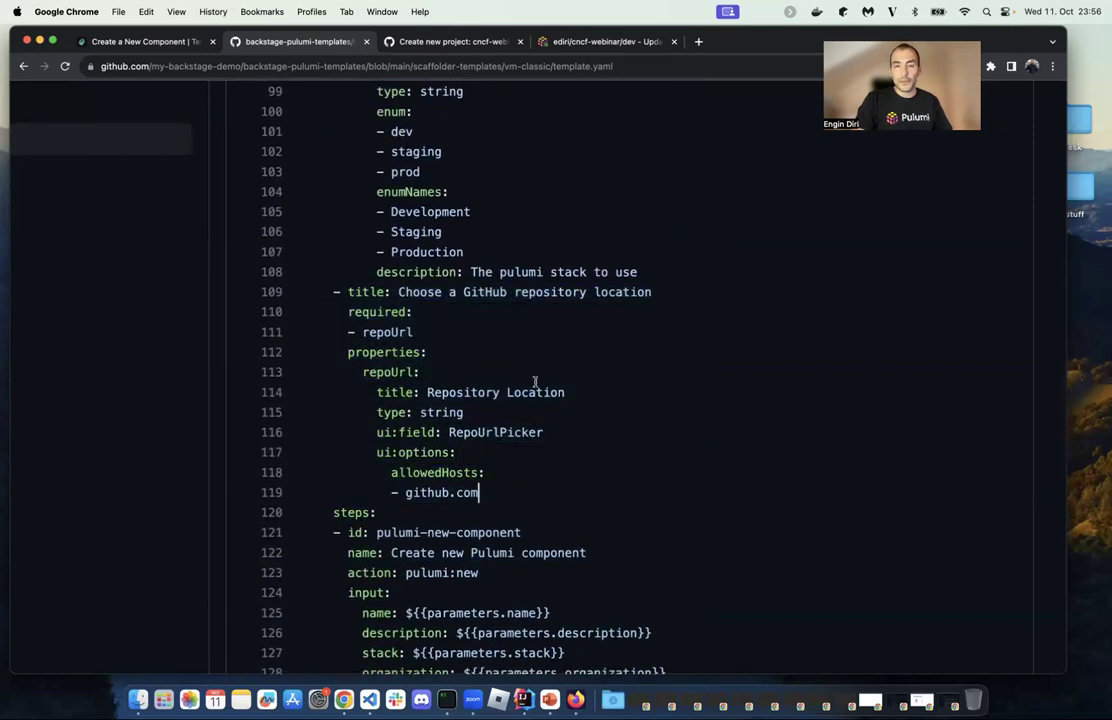
pyautogui.scroll(-3, 534, 454)
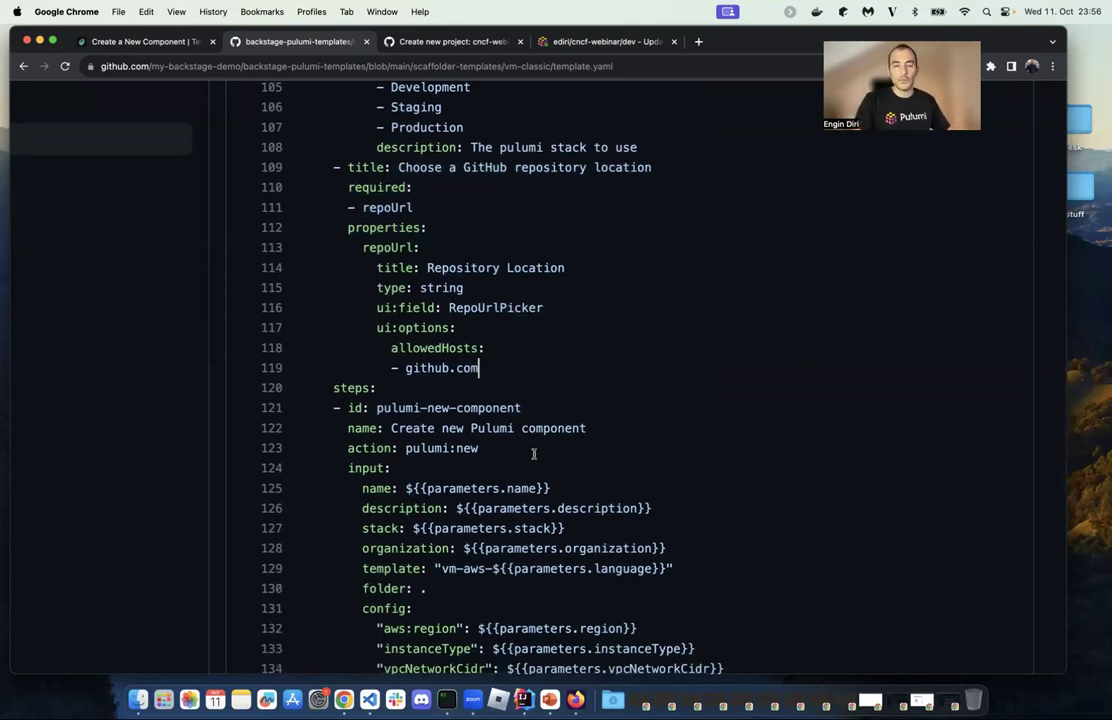
# - Examine the pulumi-new-component step in template.yaml, including its pulumi:new action and the name, description and stack inputs
pyautogui.scroll(-5, 534, 454)
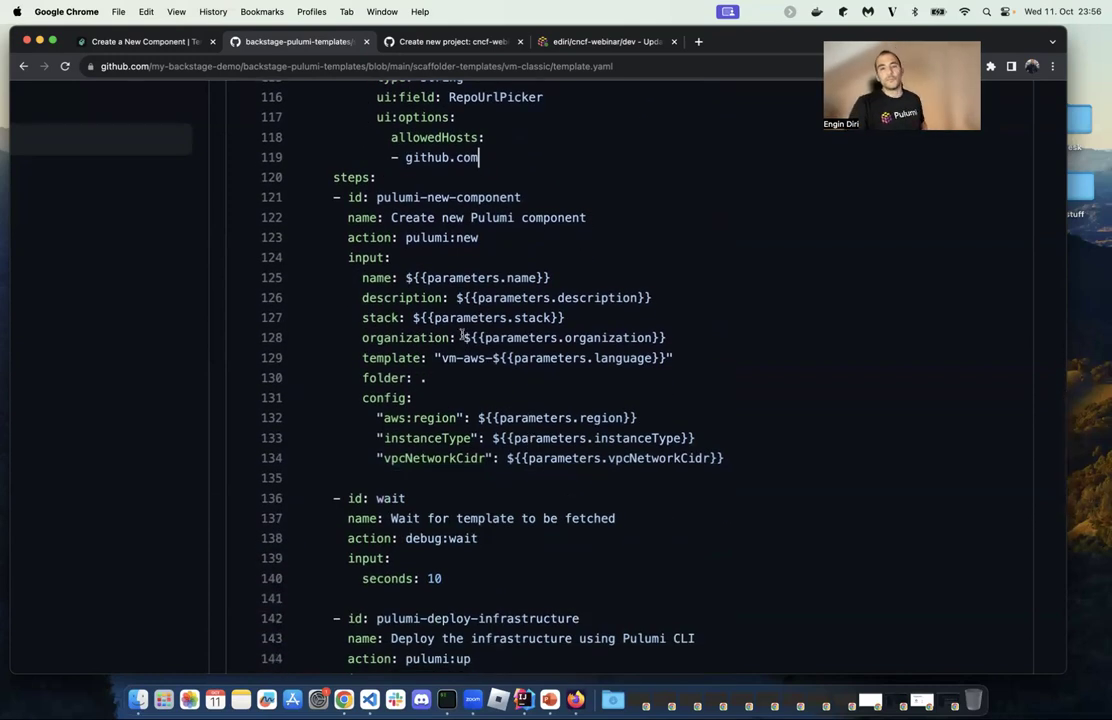
pyautogui.press('super+equal')
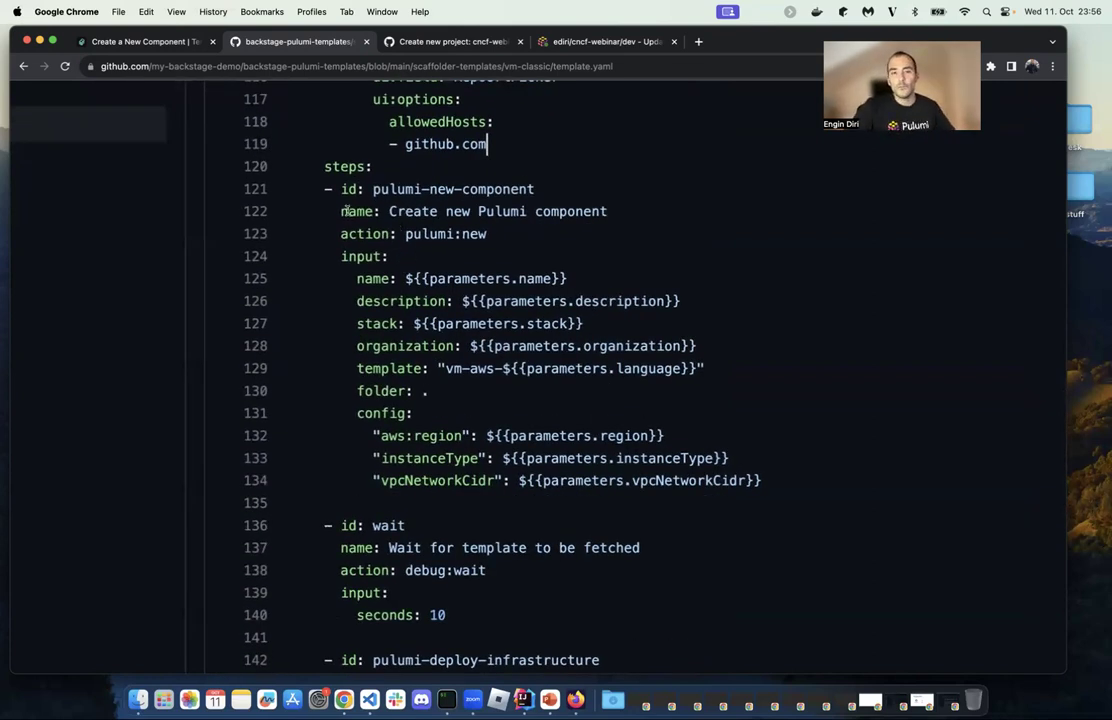
pyautogui.moveTo(323, 188); pyautogui.dragTo(636, 324)
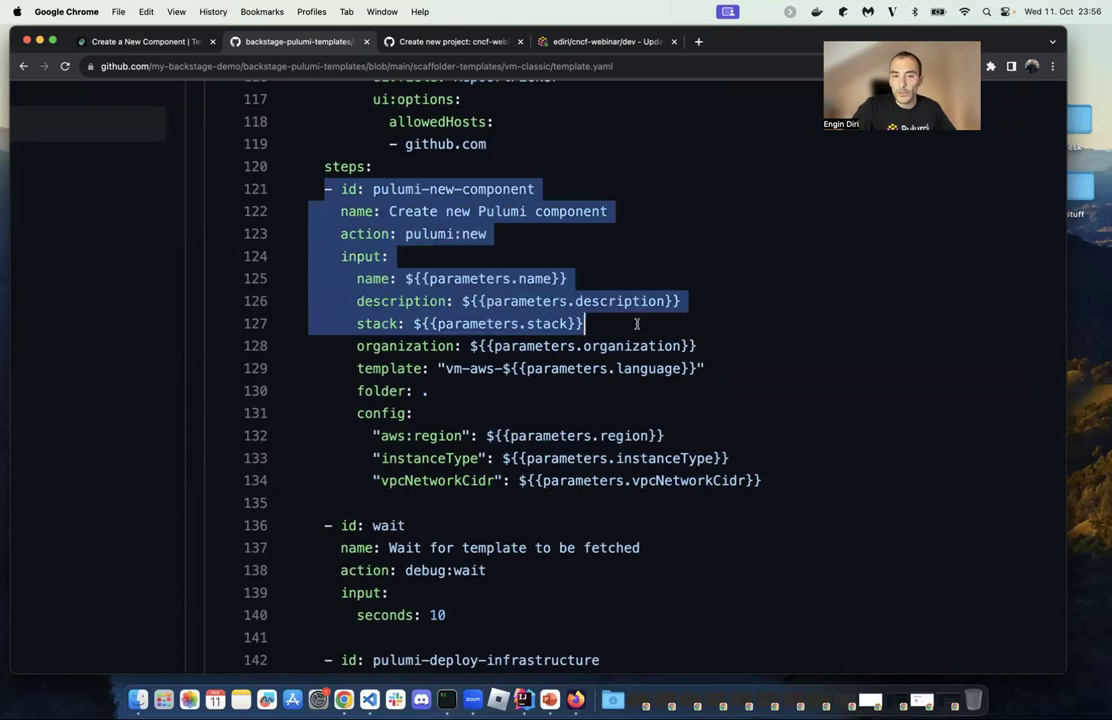
pyautogui.click(482, 300)
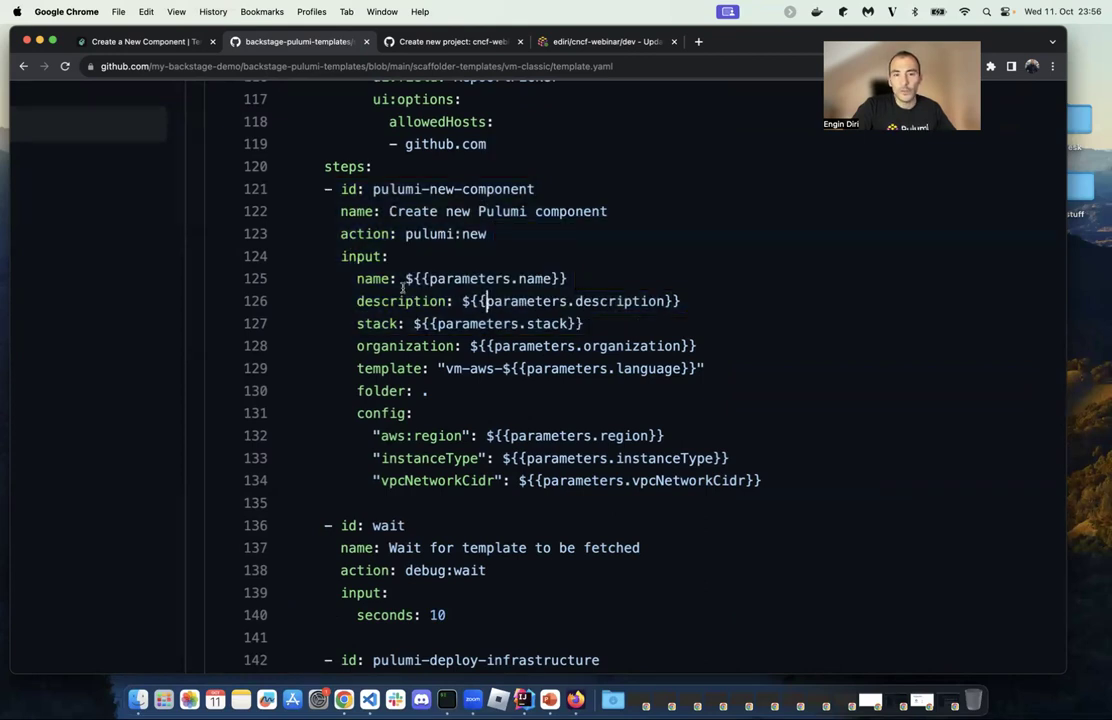
pyautogui.scroll(-1, 350, 248)
pyautogui.moveTo(347, 242); pyautogui.dragTo(575, 290)
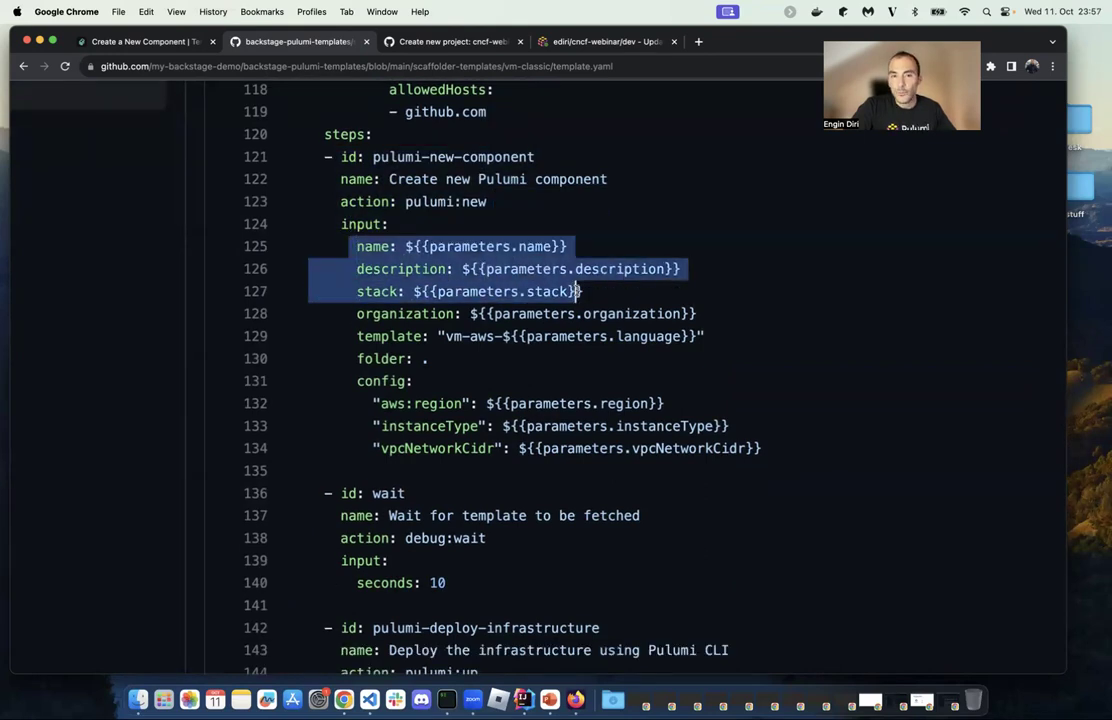
pyautogui.click(391, 223)
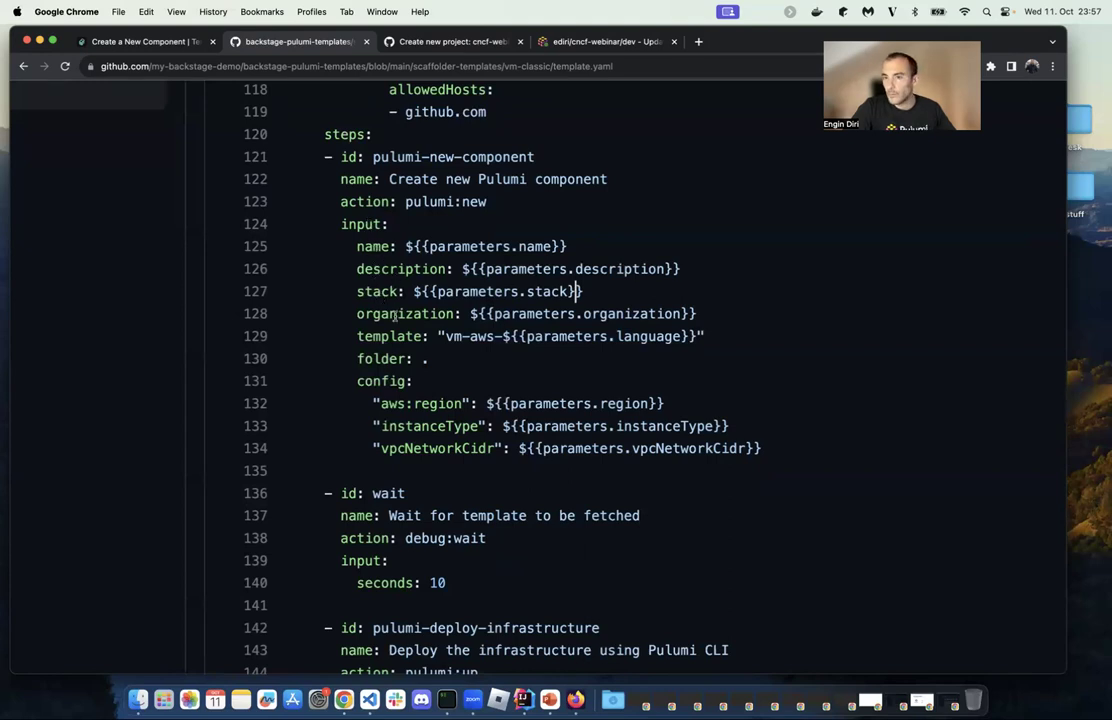
# - Examine the new-component step's template input with its vm-aws- prefix and the config entries for aws:region, instanceType and vpcNetworkCidr
pyautogui.moveTo(357, 336); pyautogui.dragTo(802, 335)
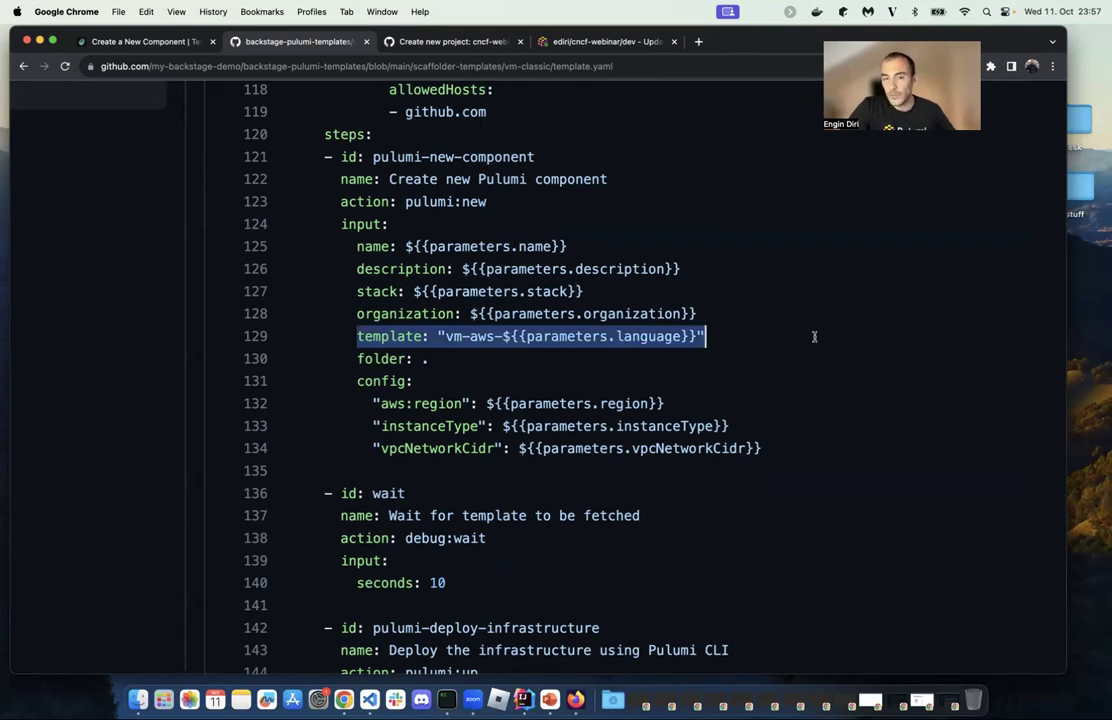
pyautogui.moveTo(446, 336); pyautogui.dragTo(503, 337)
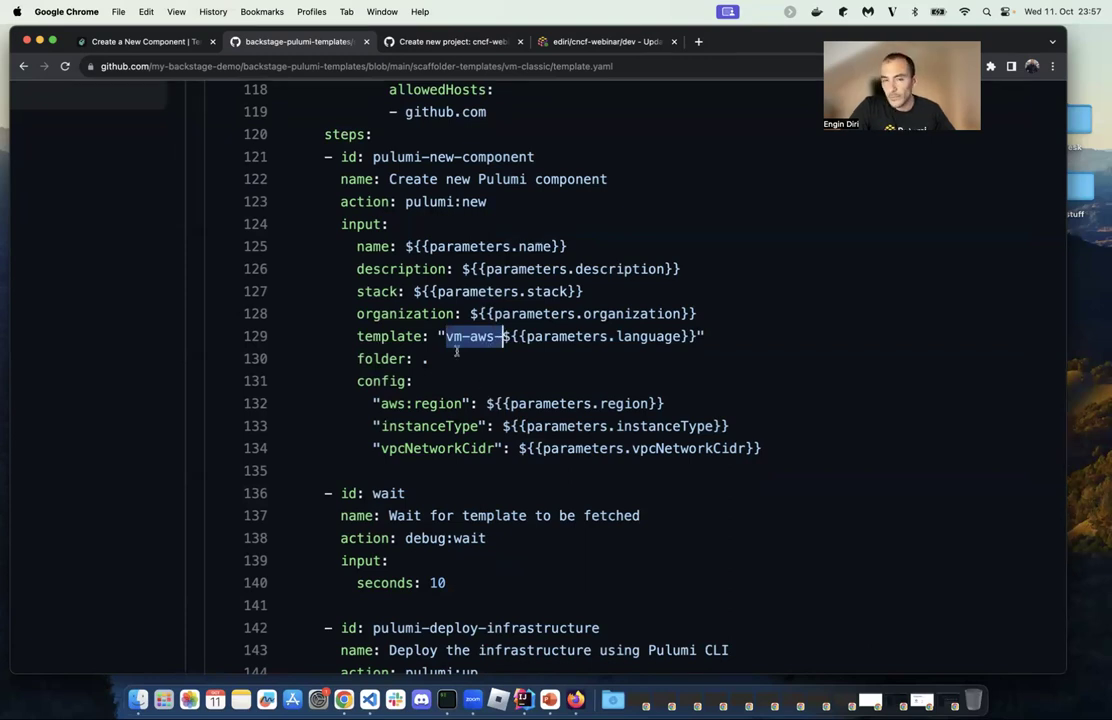
pyautogui.moveTo(357, 381); pyautogui.dragTo(519, 405)
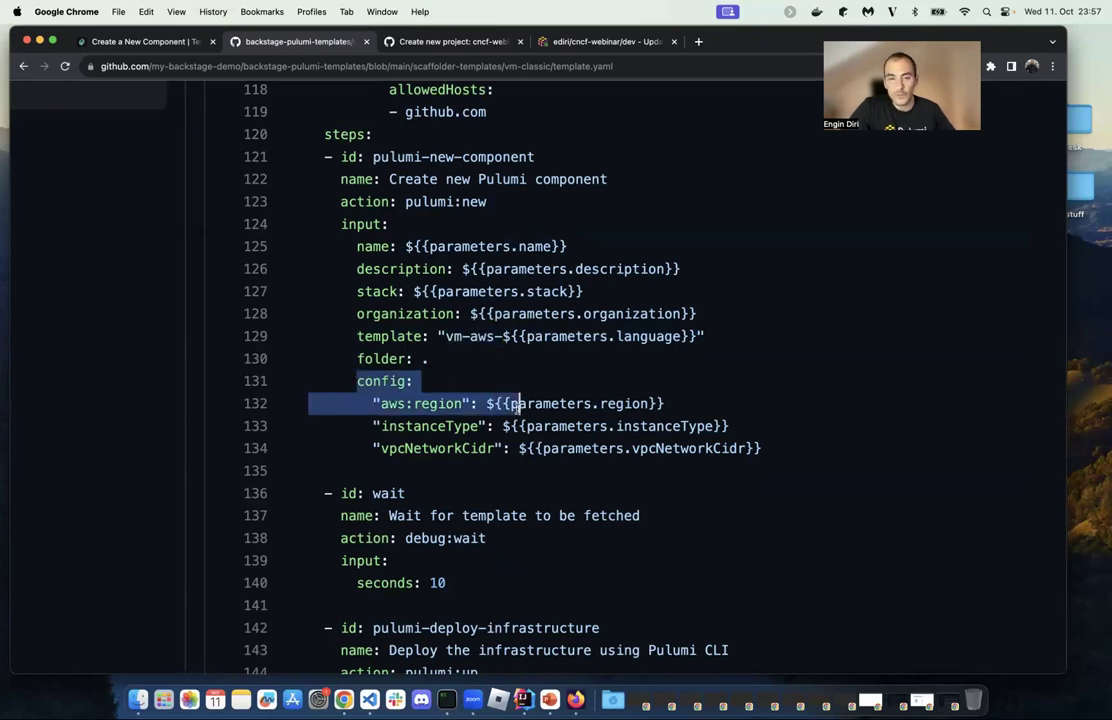
pyautogui.moveTo(383, 403); pyautogui.dragTo(477, 405)
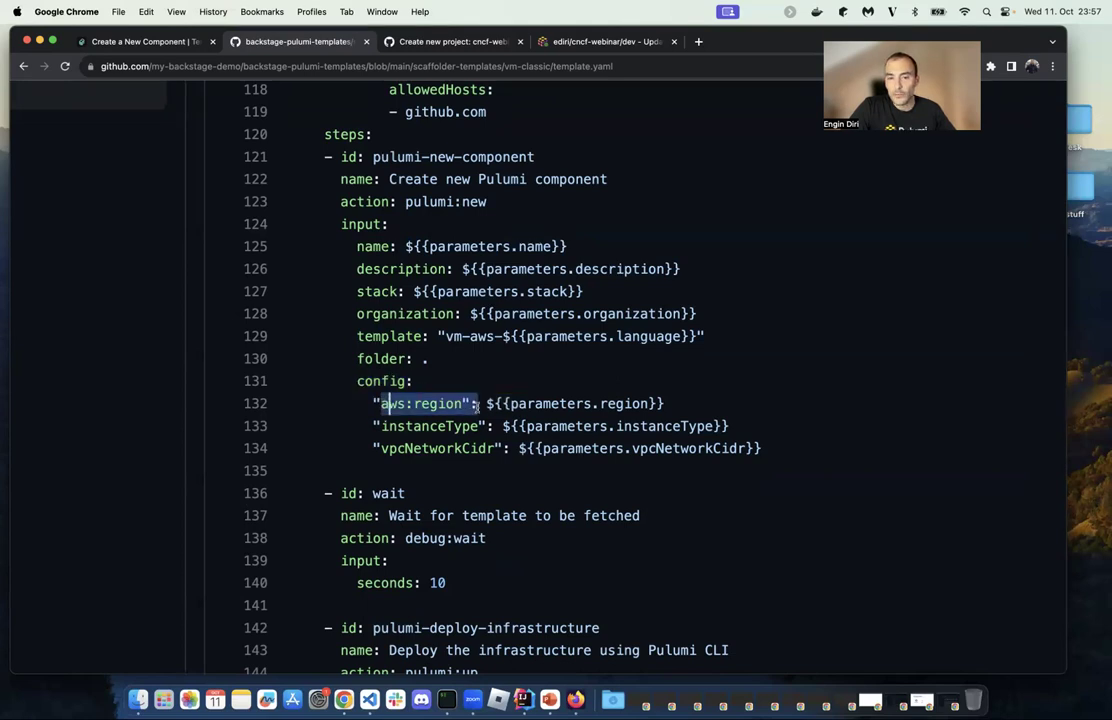
pyautogui.click(434, 426)
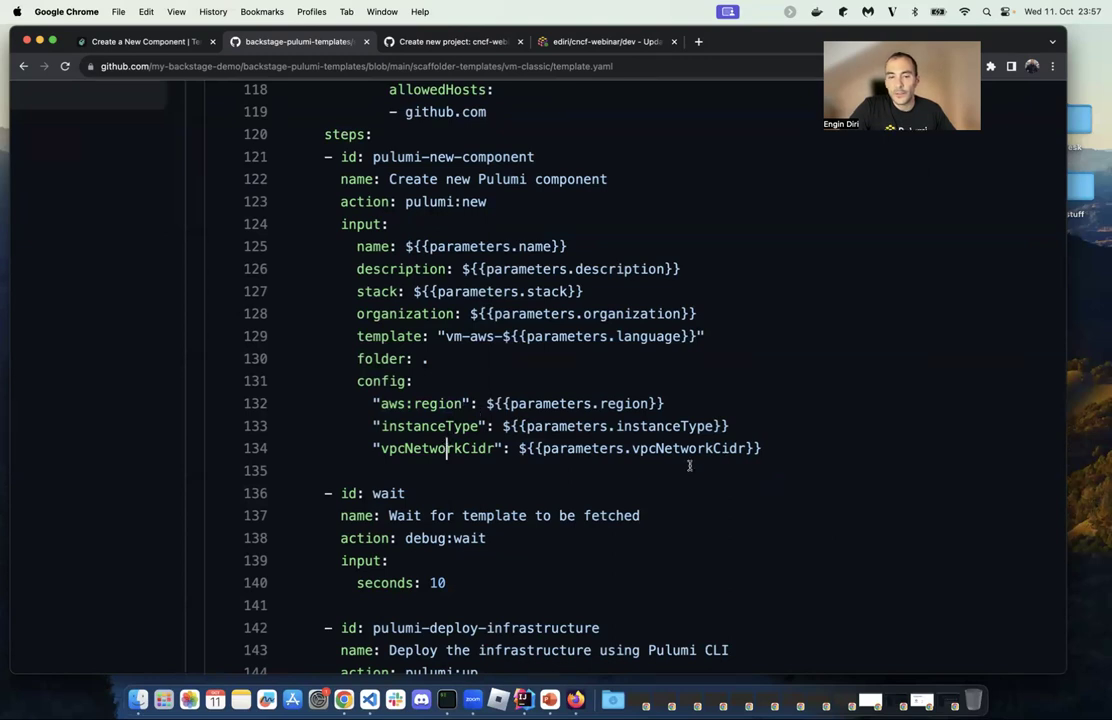
# - Review the debug:wait step that waits for the template to be fetched
pyautogui.scroll(-3, 690, 462)
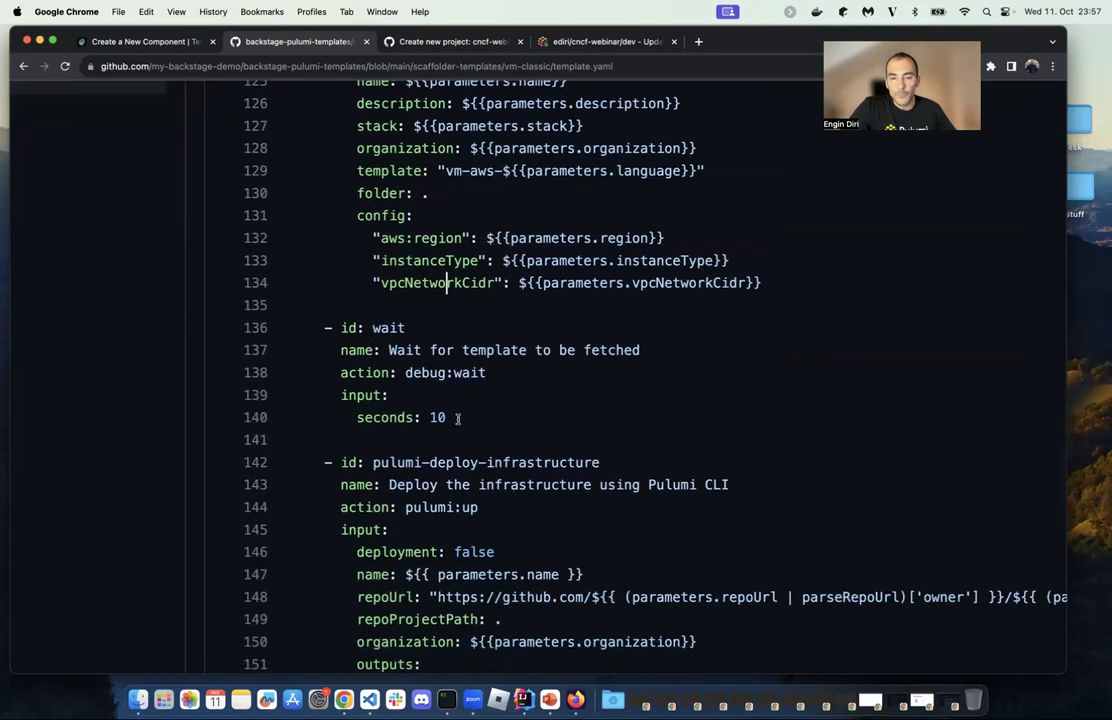
pyautogui.scroll(-1, 464, 432)
pyautogui.scroll(-2, 464, 432)
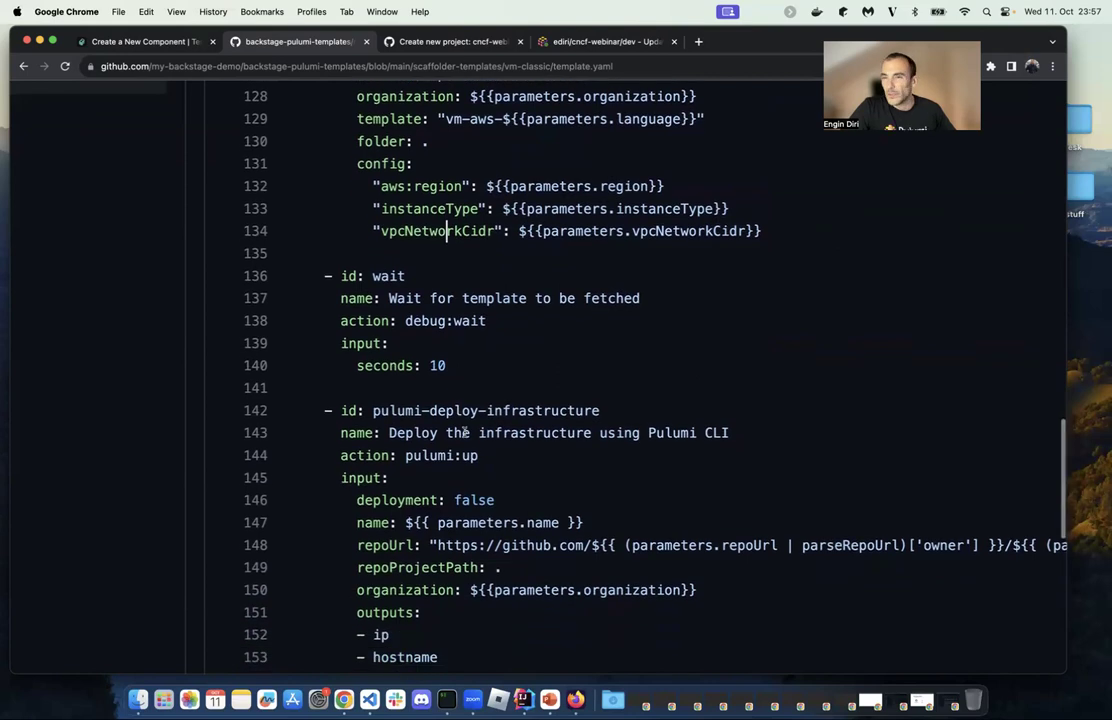
pyautogui.scroll(1, 461, 366)
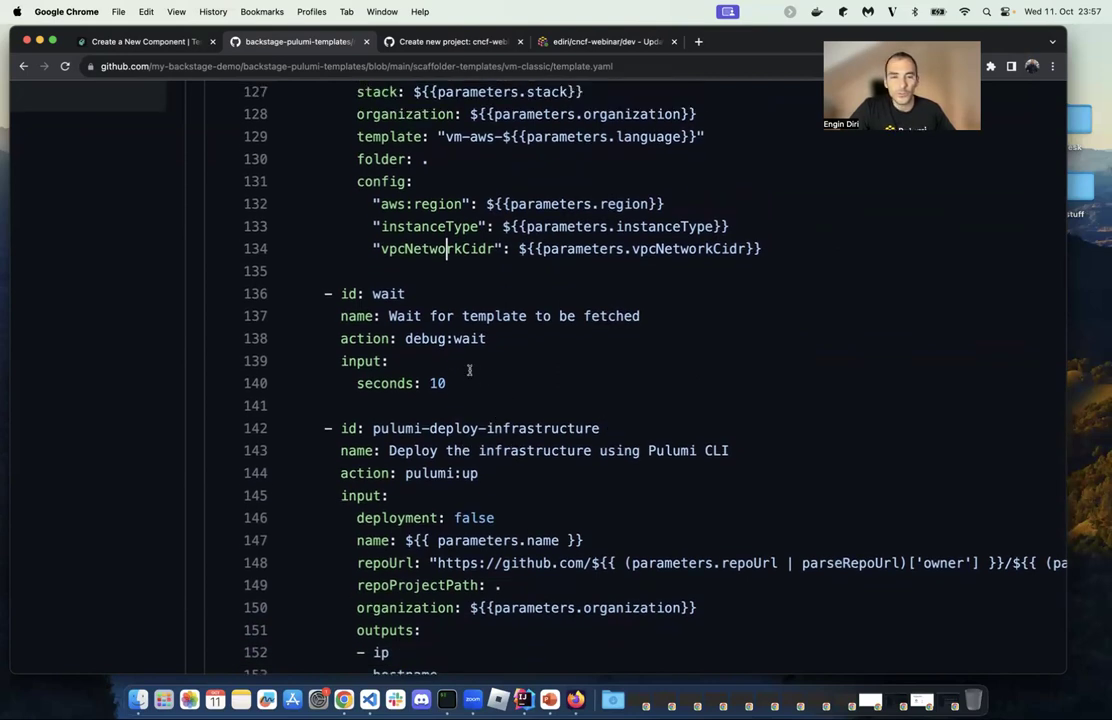
pyautogui.moveTo(447, 382); pyautogui.dragTo(343, 318)
# - Examine the pulumi-deploy-infrastructure step's pulumi:up action and its deployment, name and repoUrl inputs
pyautogui.scroll(-3, 436, 340)
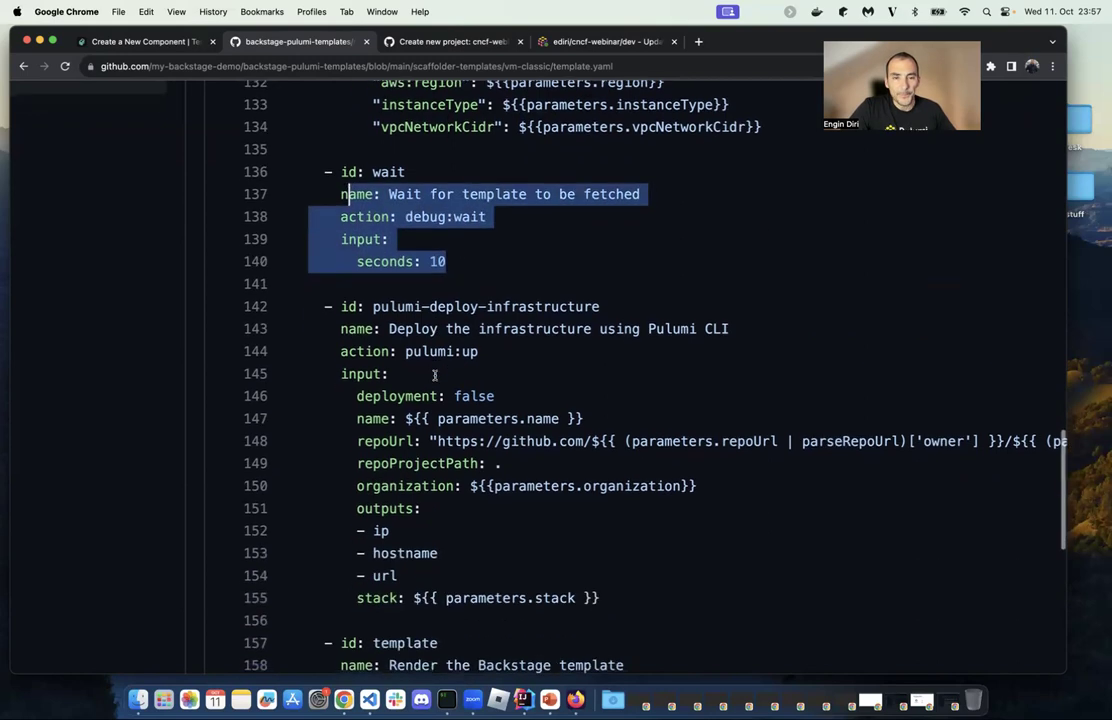
pyautogui.scroll(-1, 351, 336)
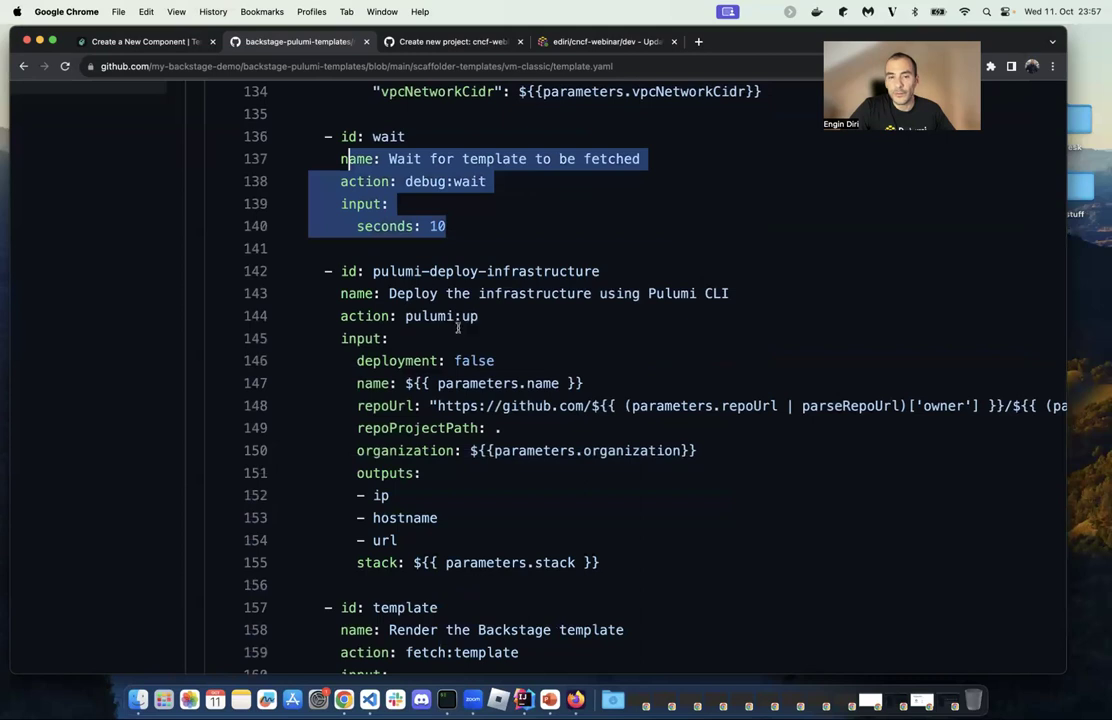
pyautogui.scroll(-3, 458, 327)
pyautogui.moveTo(357, 287); pyautogui.dragTo(530, 286)
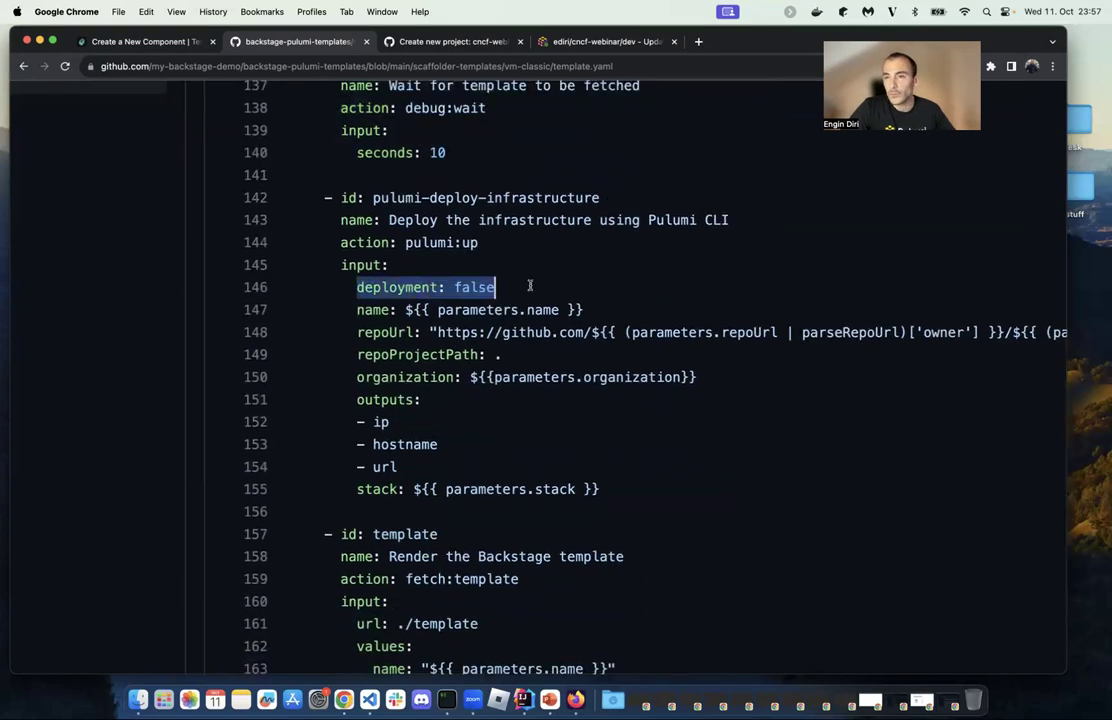
pyautogui.moveTo(350, 310); pyautogui.dragTo(628, 305)
pyautogui.hscroll(2, 640, 320)
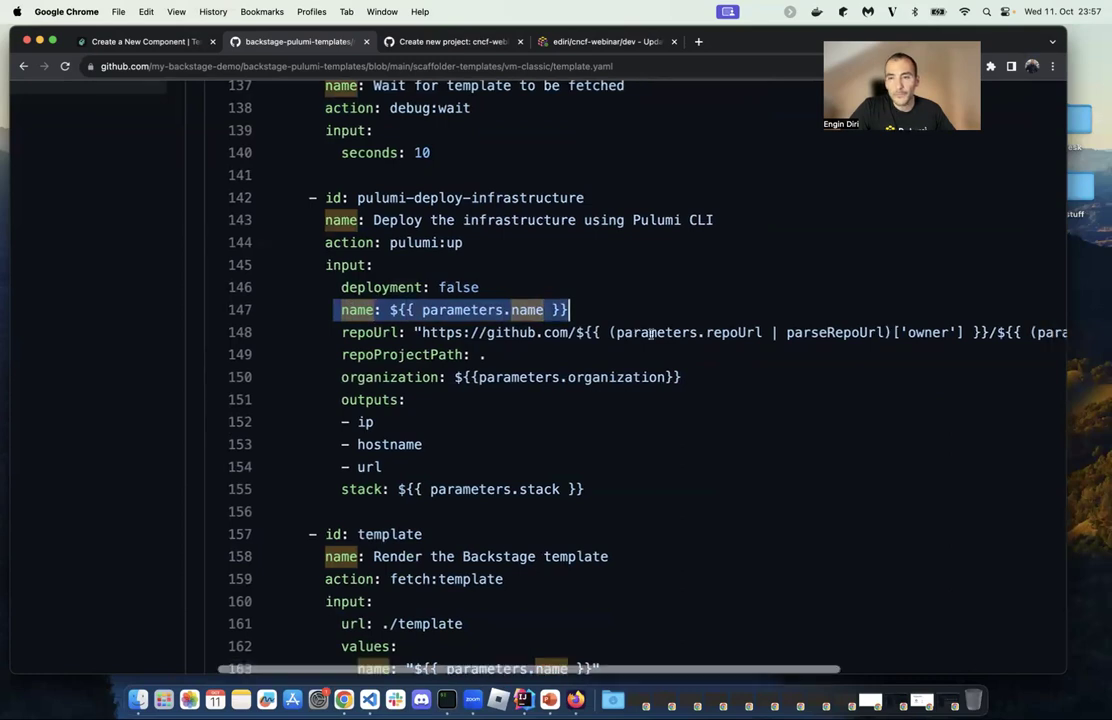
pyautogui.hscroll(-2, 651, 335)
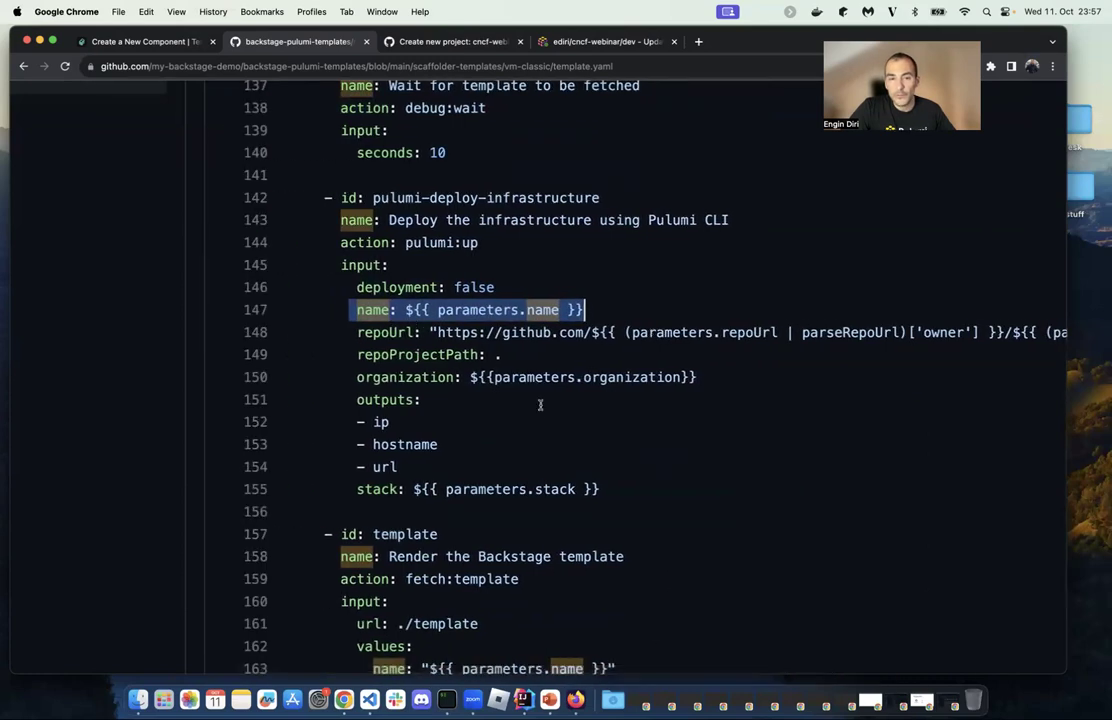
# - Review the deploy step's repoProjectPath input and its ip, hostname and url outputs
pyautogui.scroll(-1, 541, 412)
pyautogui.moveTo(357, 334); pyautogui.dragTo(527, 342)
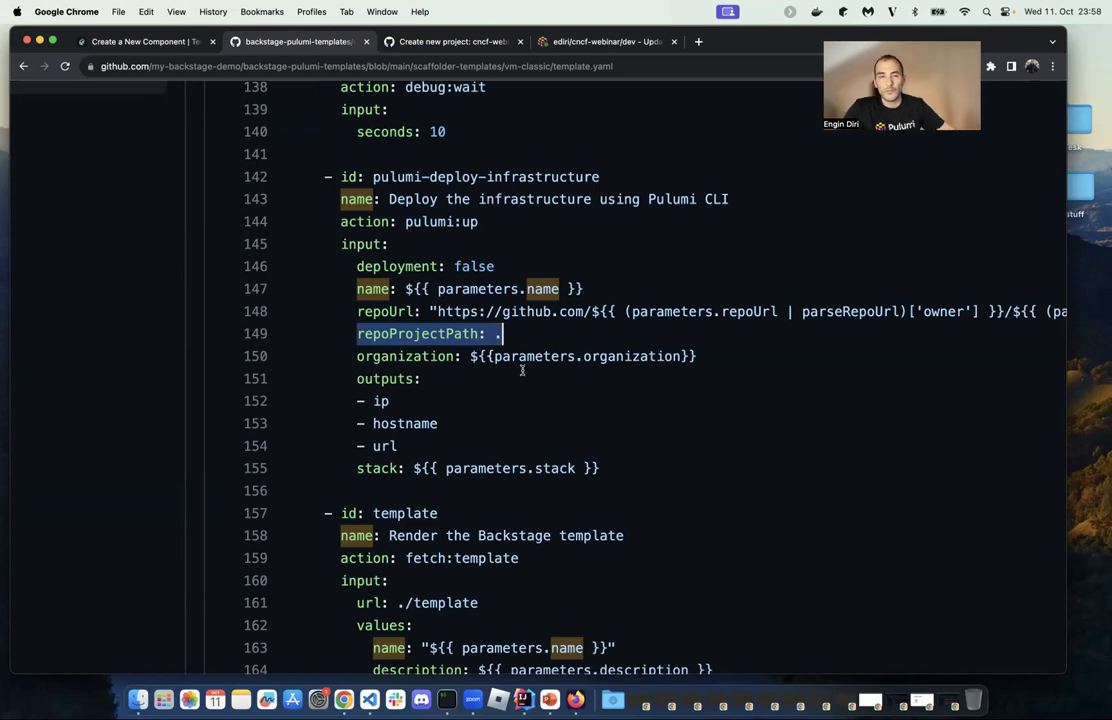
pyautogui.moveTo(358, 379); pyautogui.dragTo(462, 447)
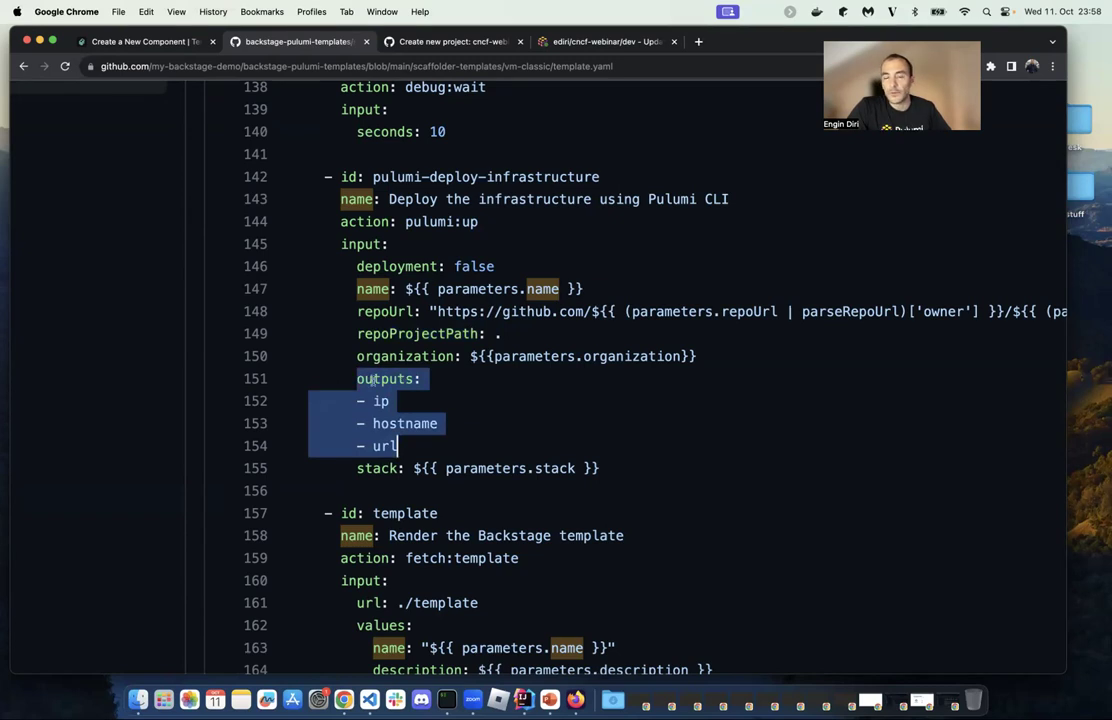
pyautogui.moveTo(360, 379); pyautogui.dragTo(398, 446)
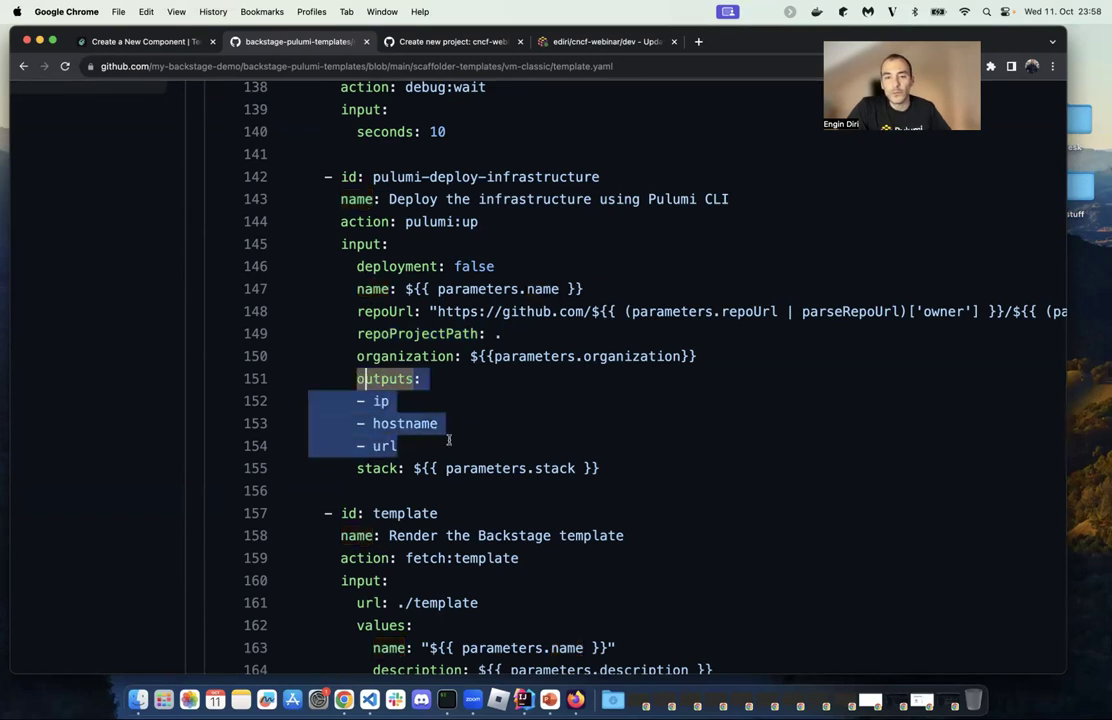
pyautogui.click(388, 445)
# - Examine the "Render the Backstage template" step with its fetch:template action and the values it passes
pyautogui.scroll(-3, 442, 467)
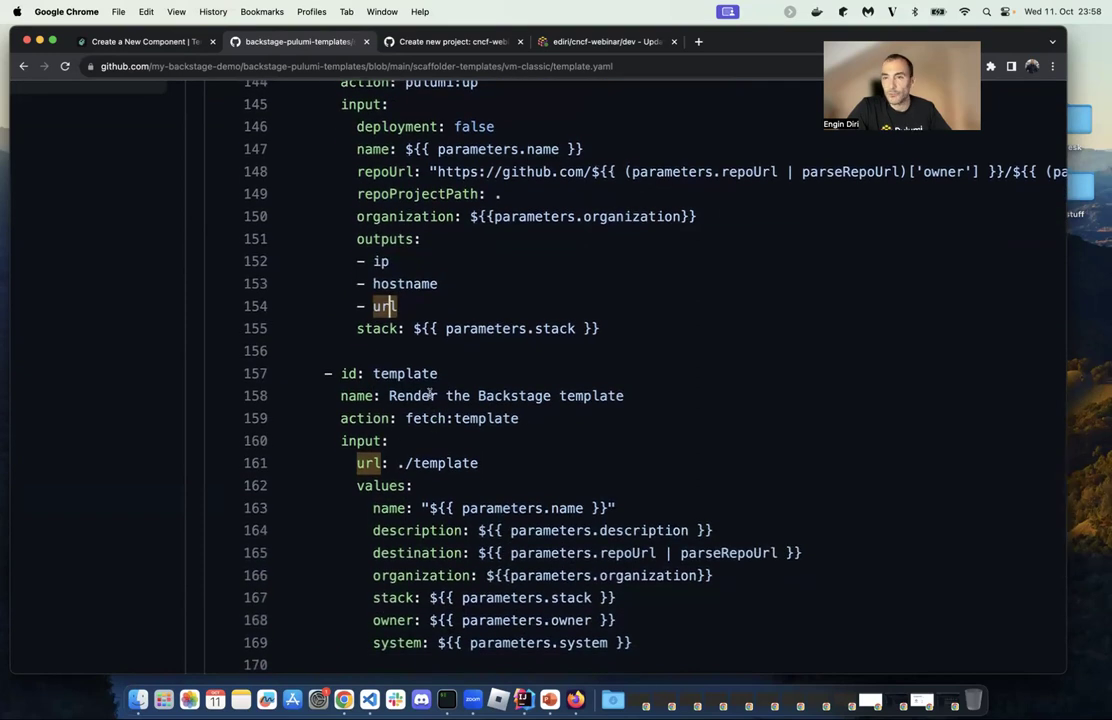
pyautogui.scroll(-3, 447, 447)
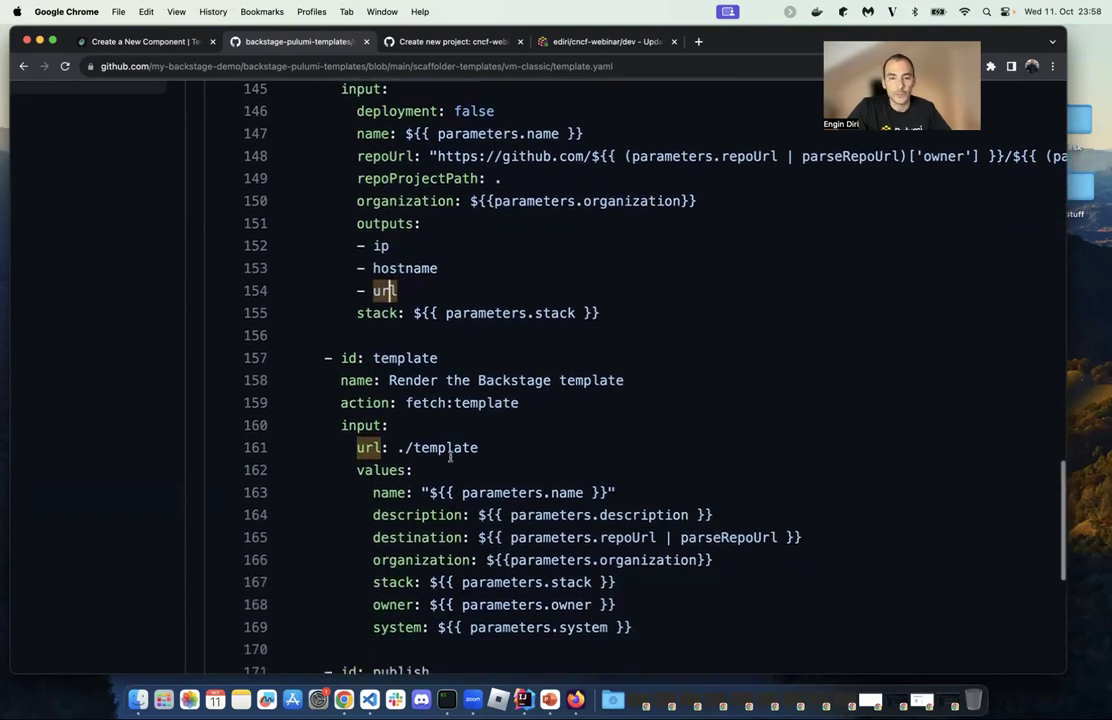
pyautogui.moveTo(322, 228); pyautogui.dragTo(675, 500)
pyautogui.scroll(-1, 618, 562)
pyautogui.scroll(-2, 381, 394)
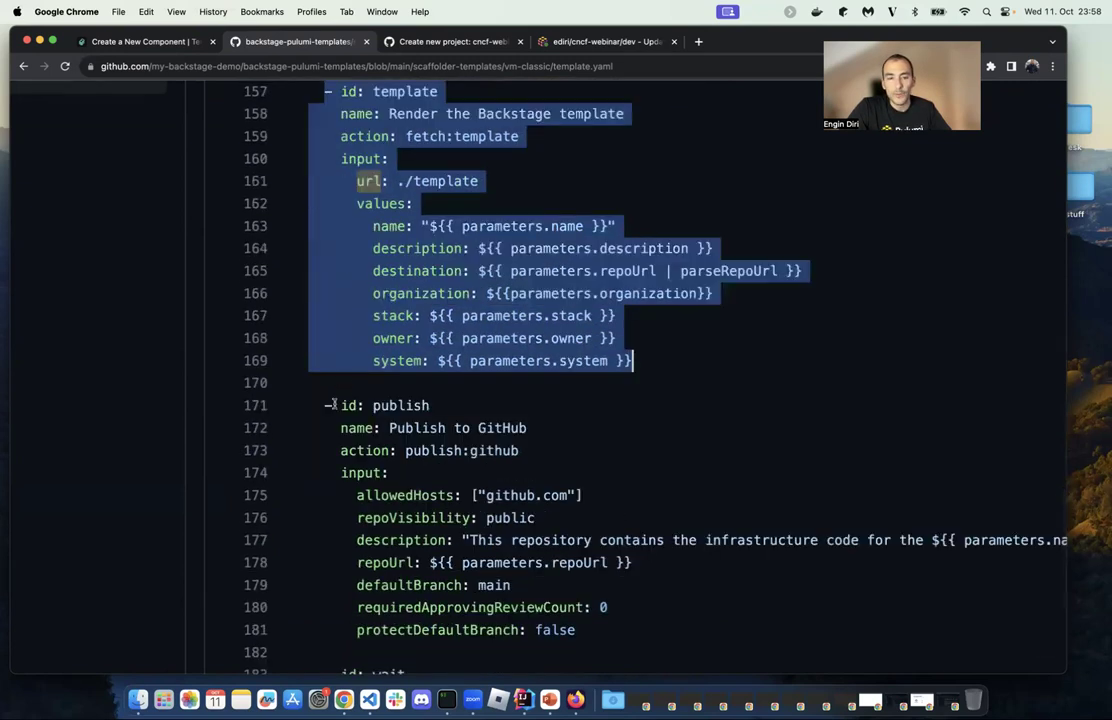
# - Review the "Publish to GitHub" step, the catalog registration and the output links at the end of template.yaml
pyautogui.moveTo(333, 405); pyautogui.dragTo(512, 585)
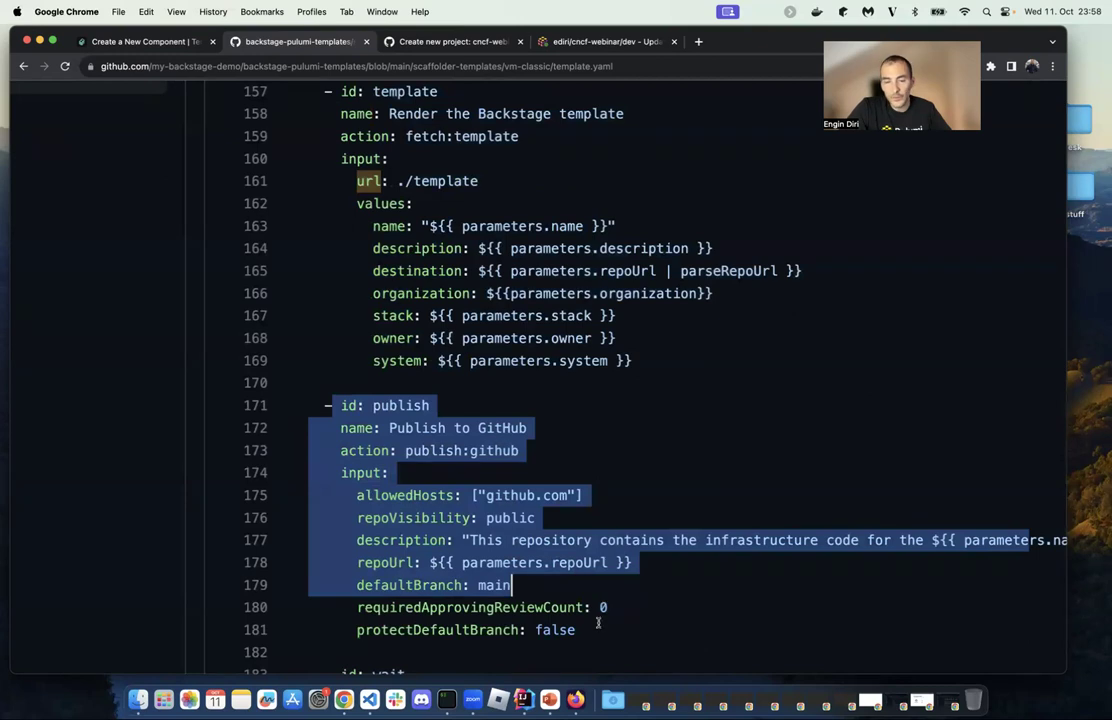
pyautogui.scroll(-1, 598, 623)
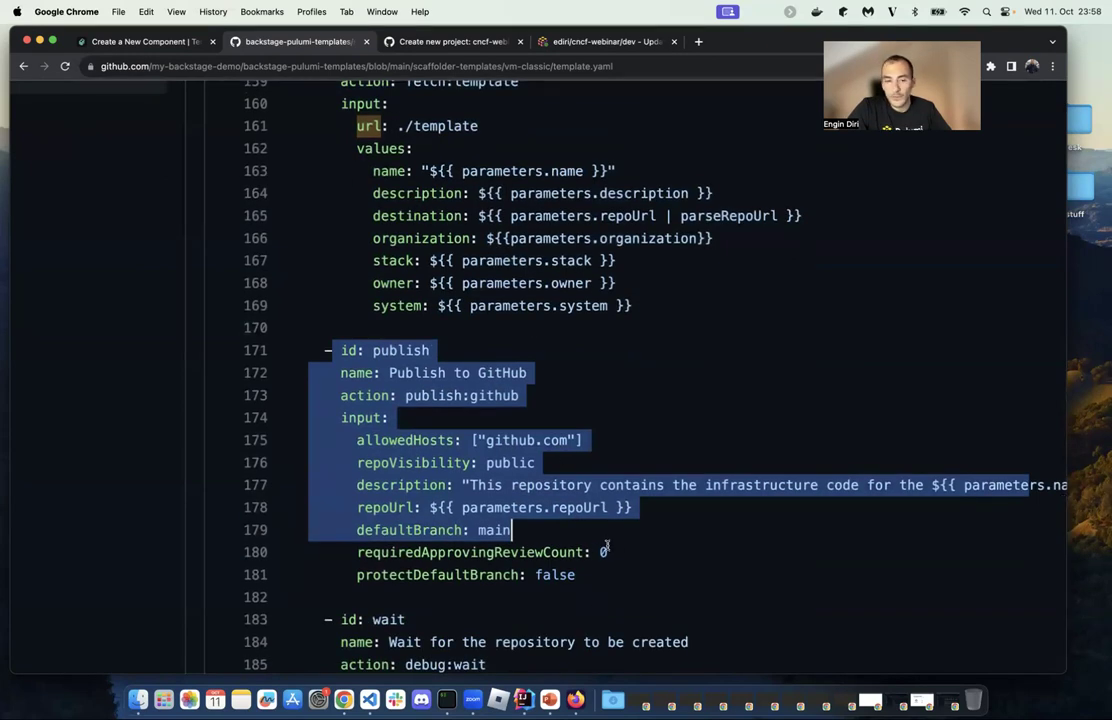
pyautogui.scroll(-8, 606, 546)
pyautogui.scroll(-2, 430, 470)
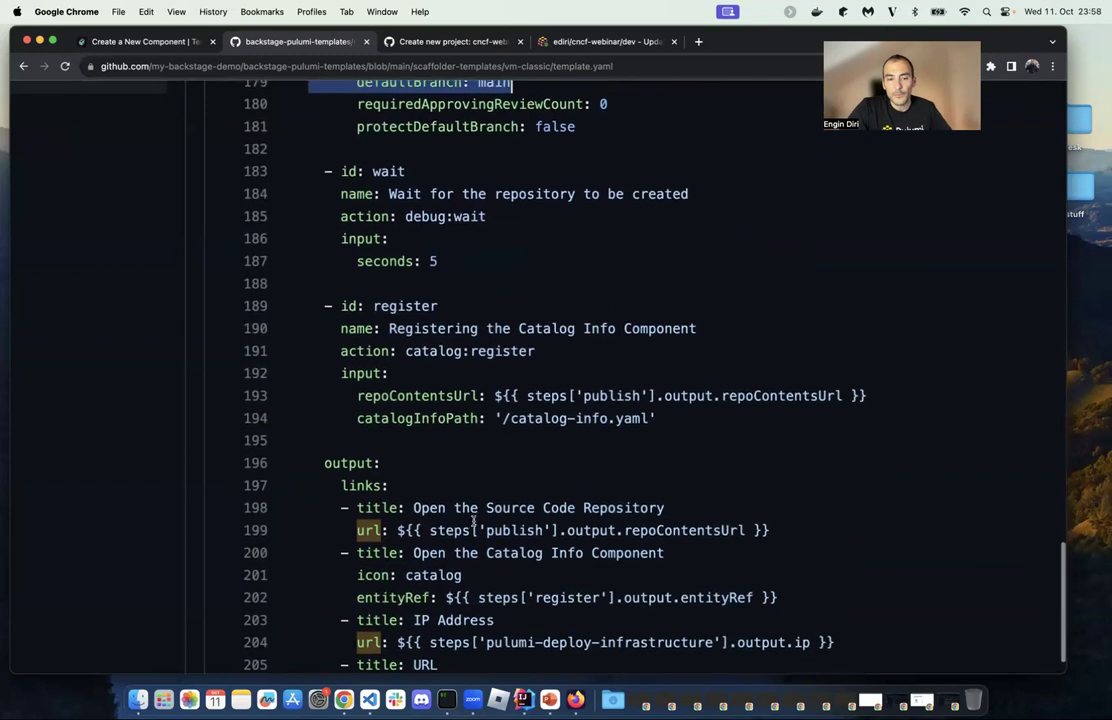
pyautogui.moveTo(318, 457); pyautogui.dragTo(496, 614)
pyautogui.scroll(-2, 566, 607)
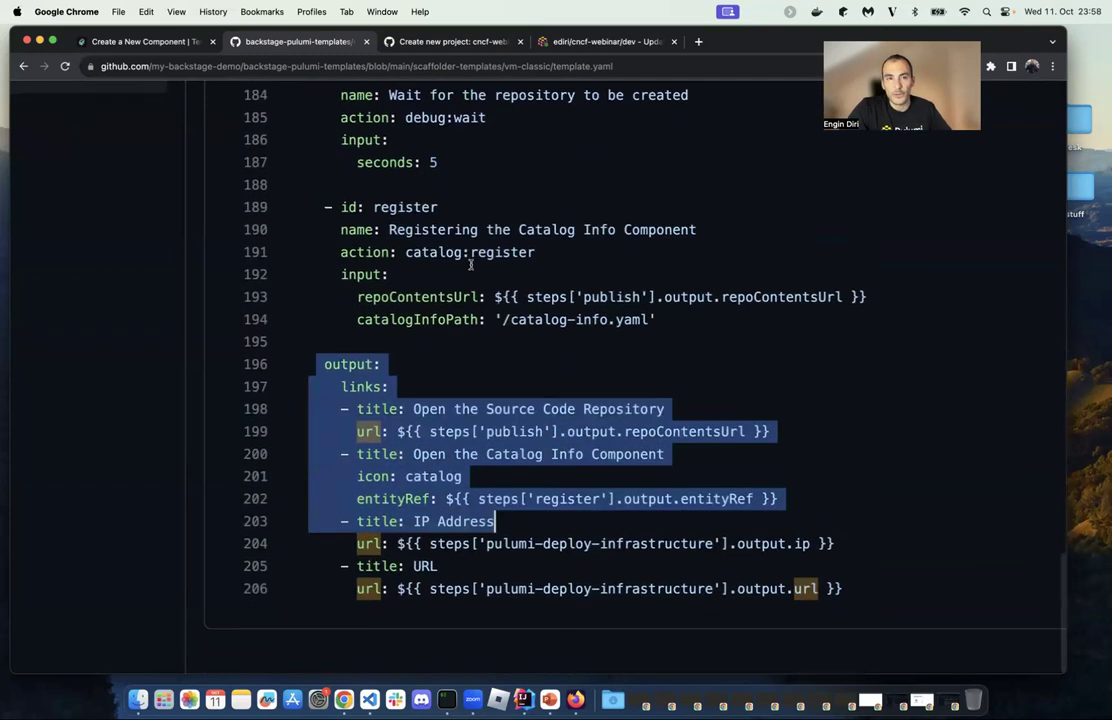
# - Switch back to Backstage and choose the "Create a new Virtual Machine" template, ready to enter the project name
pyautogui.click(135, 41)
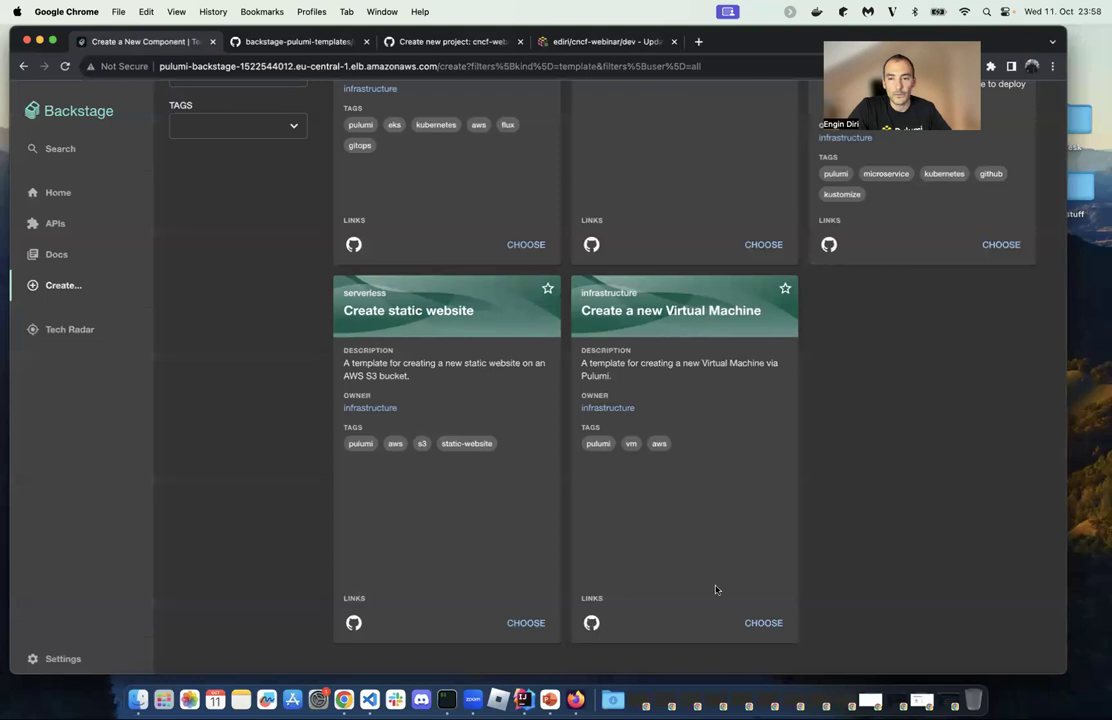
pyautogui.click(762, 623)
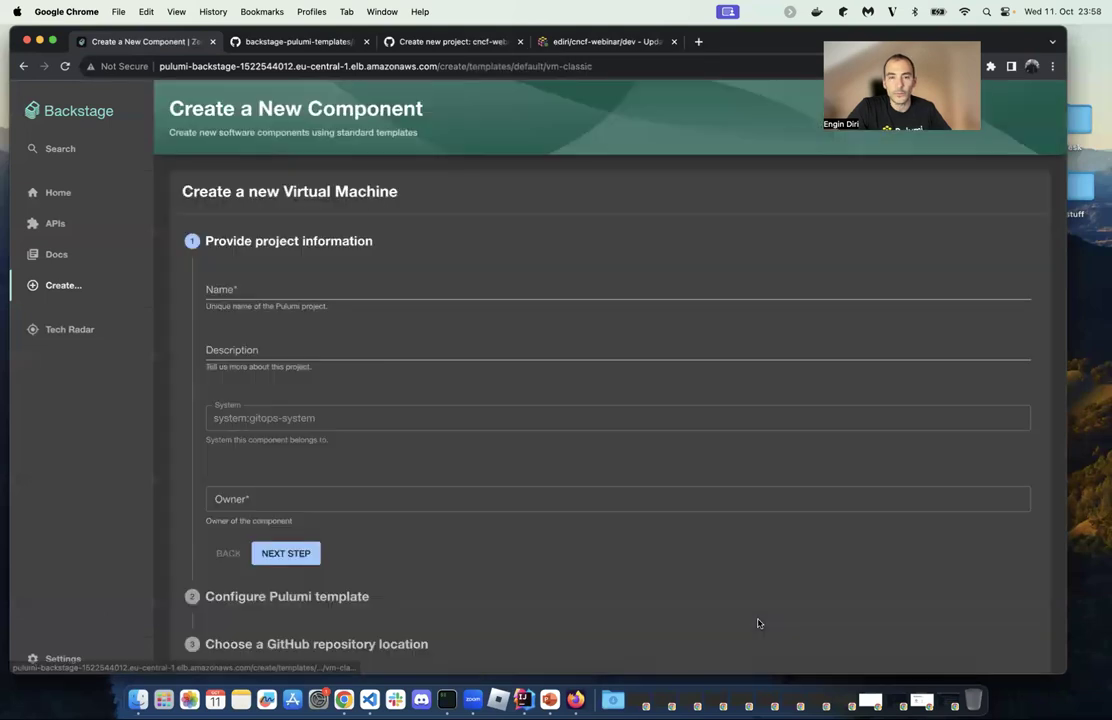
pyautogui.click(220, 285)
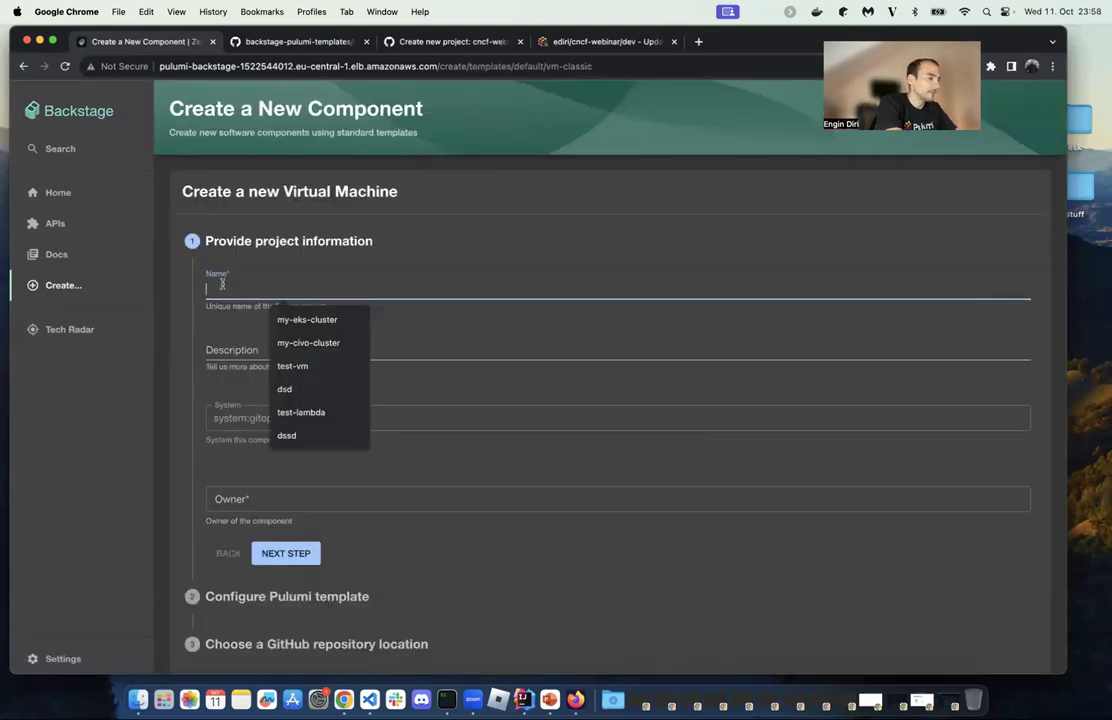
pyautogui.write('tr')
pyautogui.write('e')
pyautogui.press('BackSpace')
pyautogui.press('BackSpace')
pyautogui.write('est')
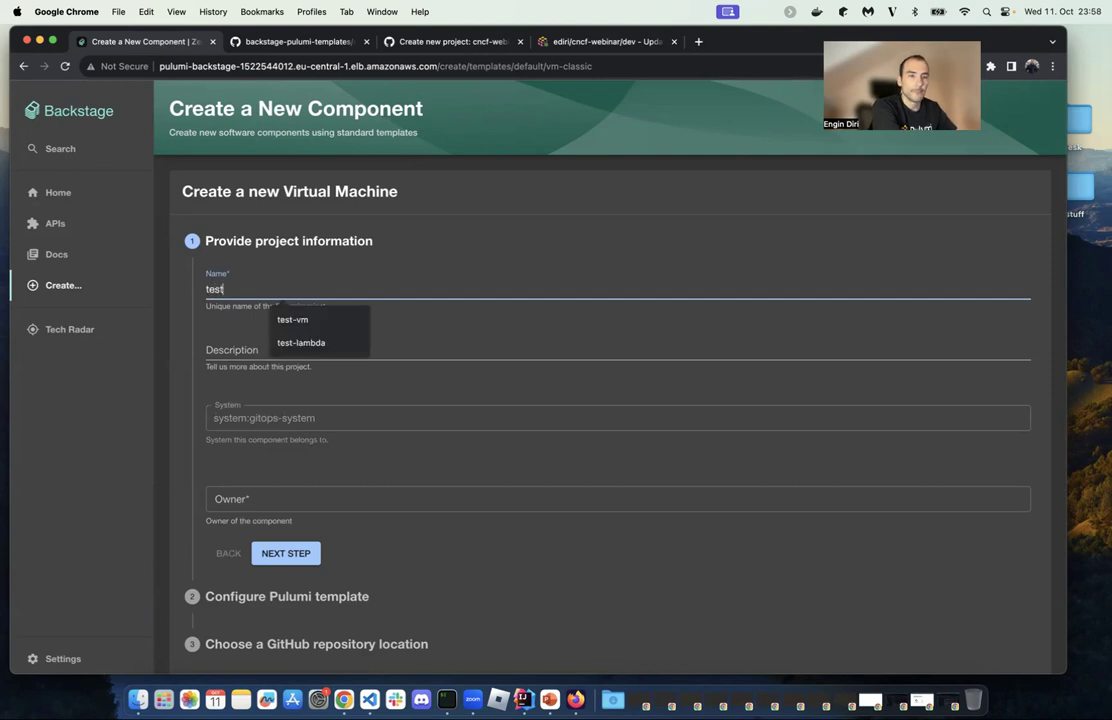
pyautogui.write('-vm')
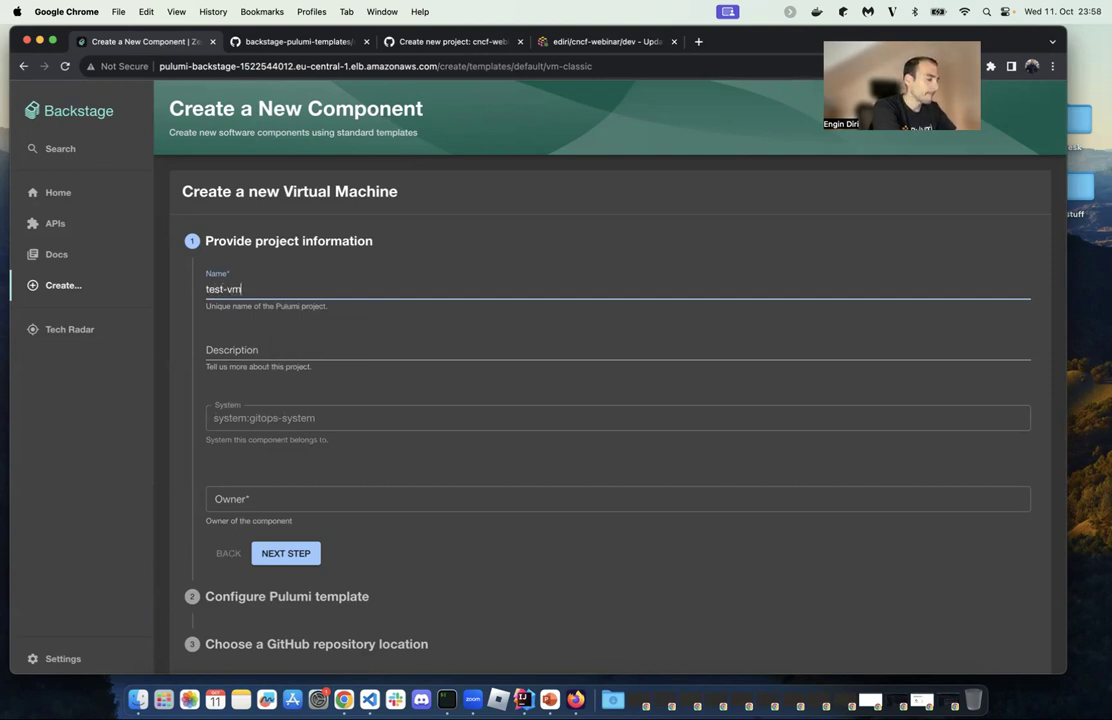
pyautogui.write('-')
# - Name the Pulumi project cncf-webinar-vm and enter "My Webinar VM" as its description
pyautogui.press('super+a')
pyautogui.write('cnf')
pyautogui.press('BackSpace')
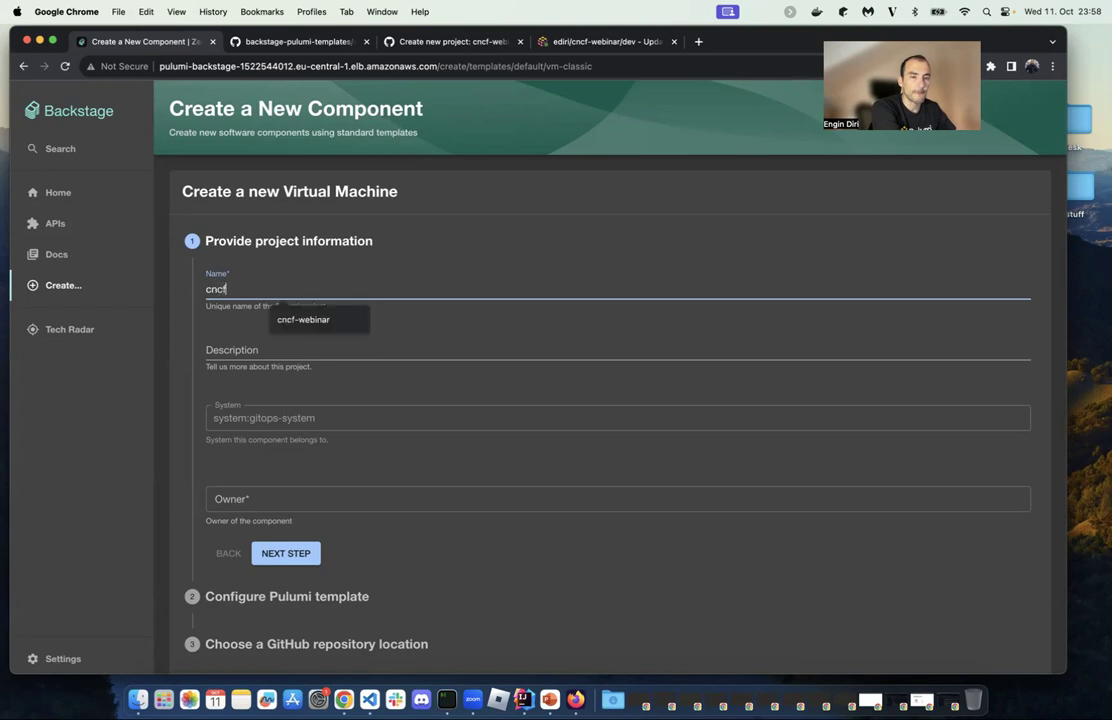
pyautogui.write('cf')
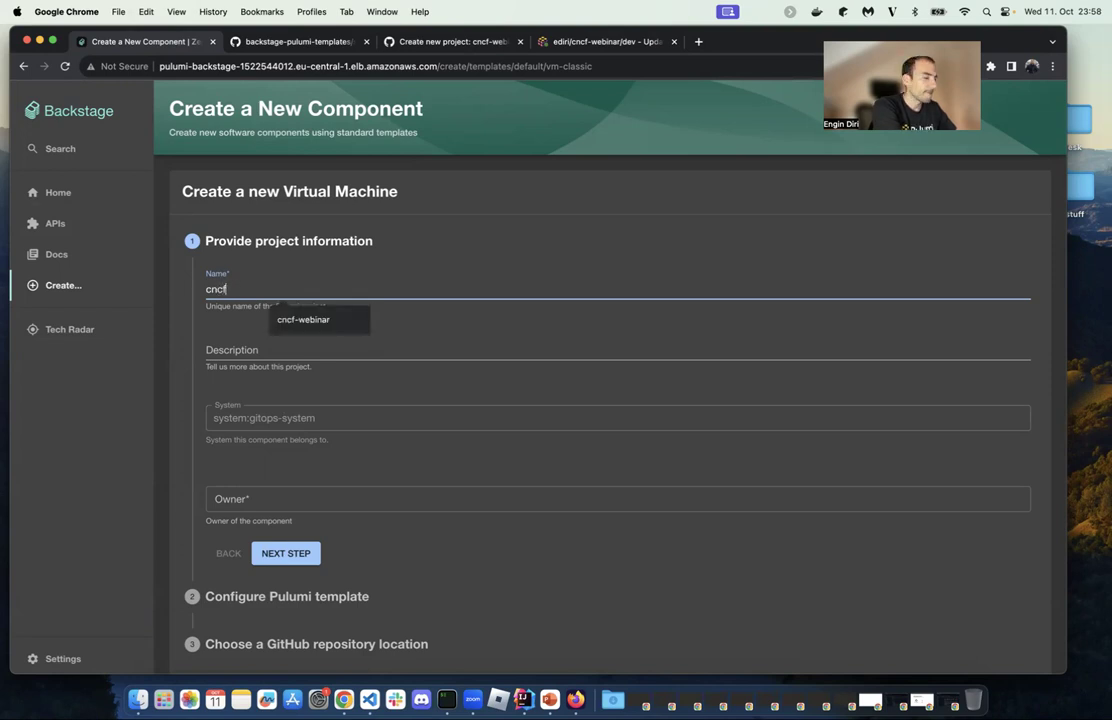
pyautogui.write('-webinar-vm')
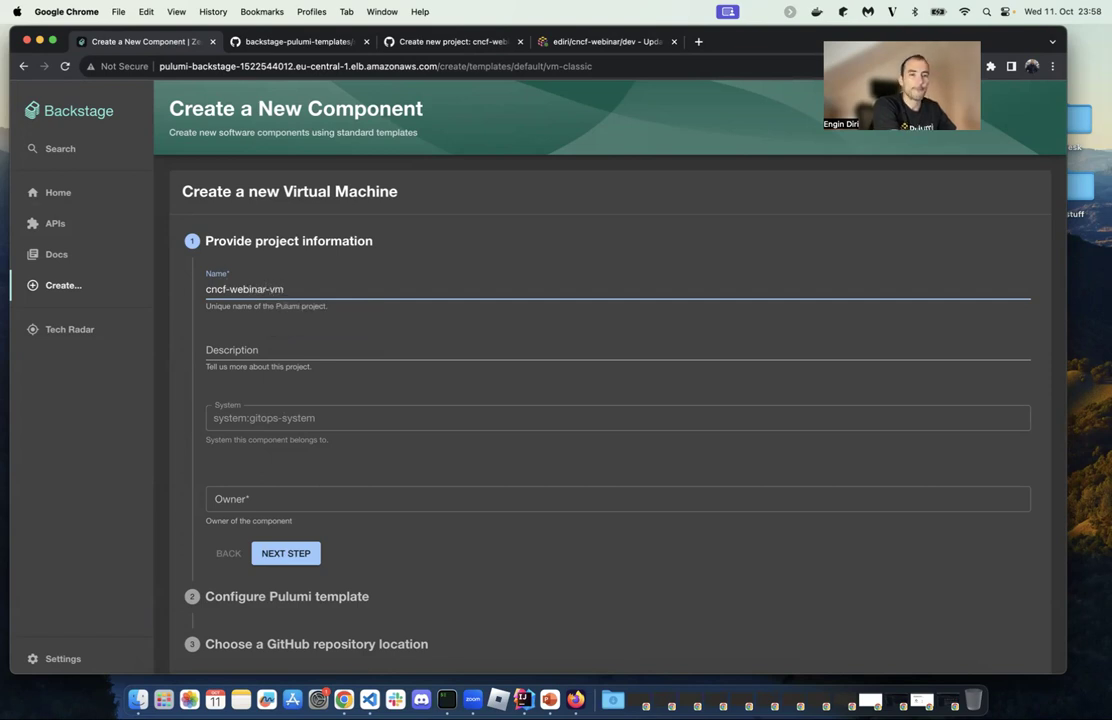
pyautogui.press('Tab')
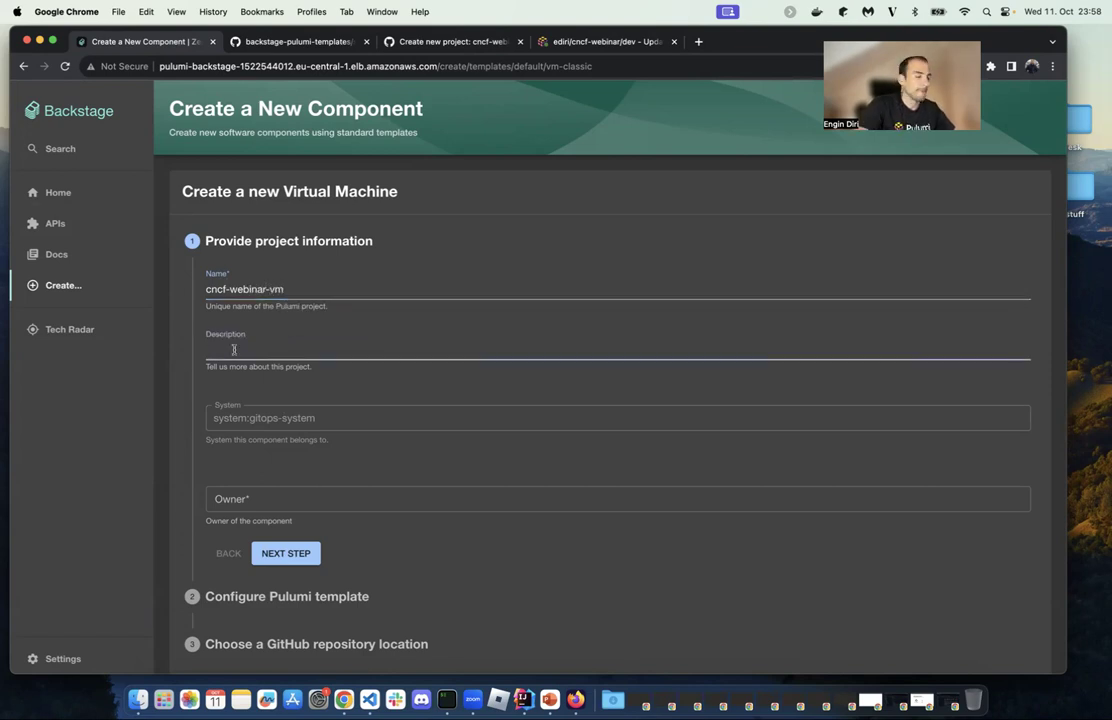
pyautogui.write('My Webinar VM')
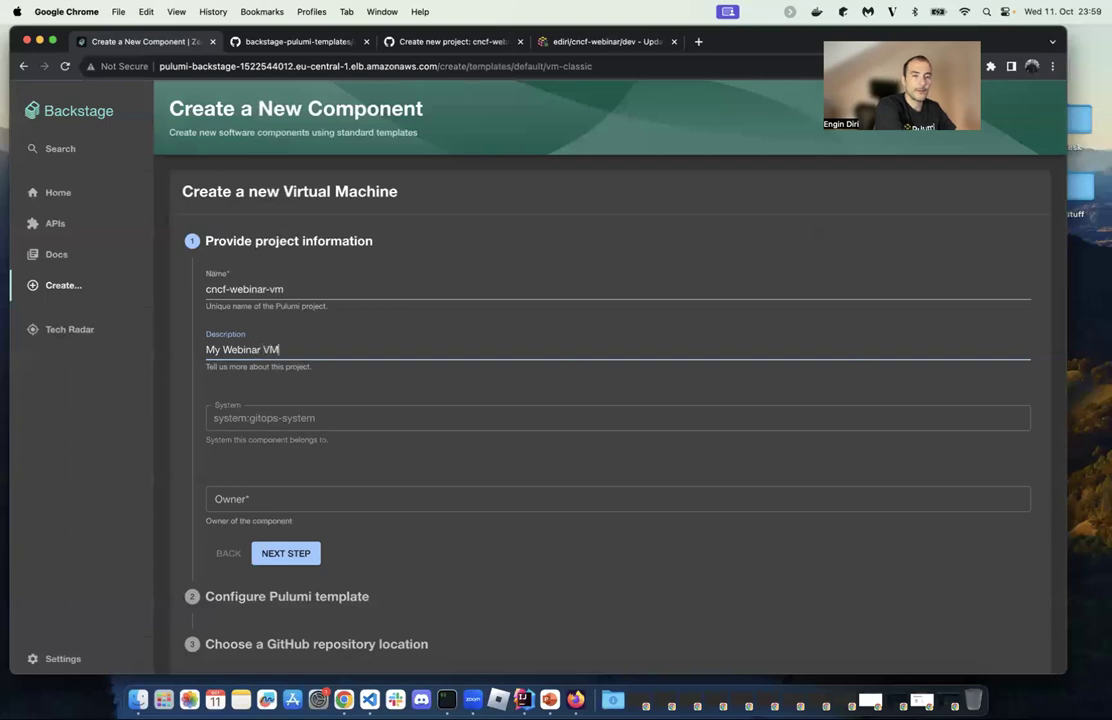
# - Assign the component to the development owner and set the Pulumi organization to ediri in the template configuration
pyautogui.click(268, 499)
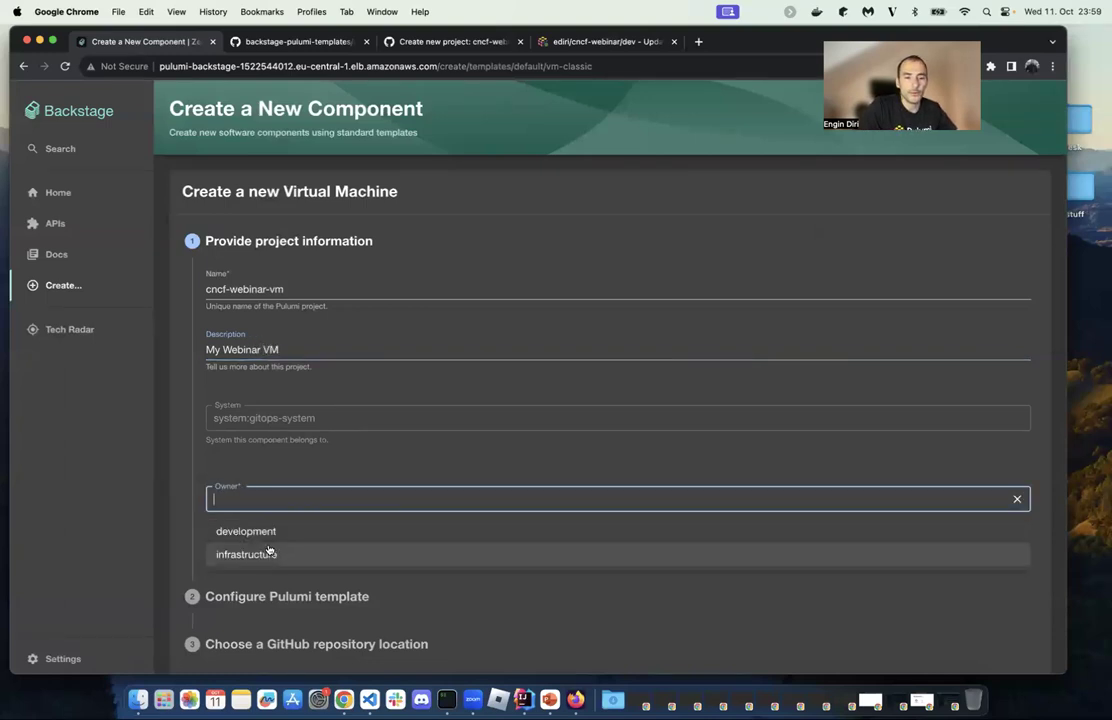
pyautogui.click(270, 536)
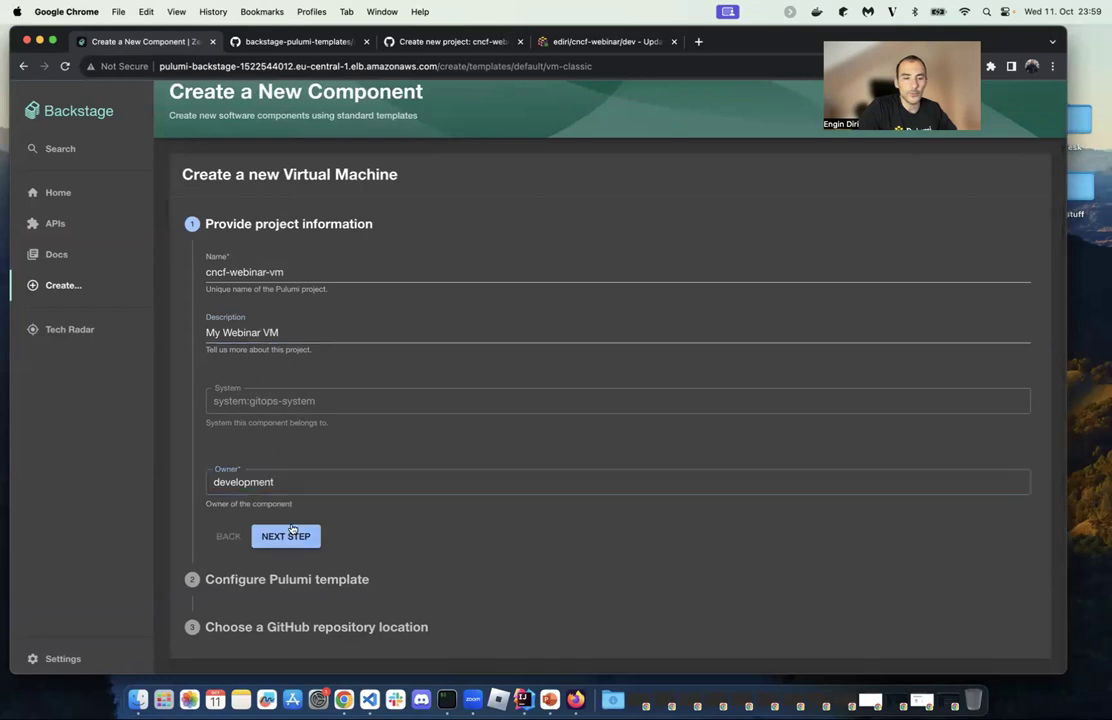
pyautogui.click(287, 540)
pyautogui.click(250, 318)
pyautogui.write('ediri')
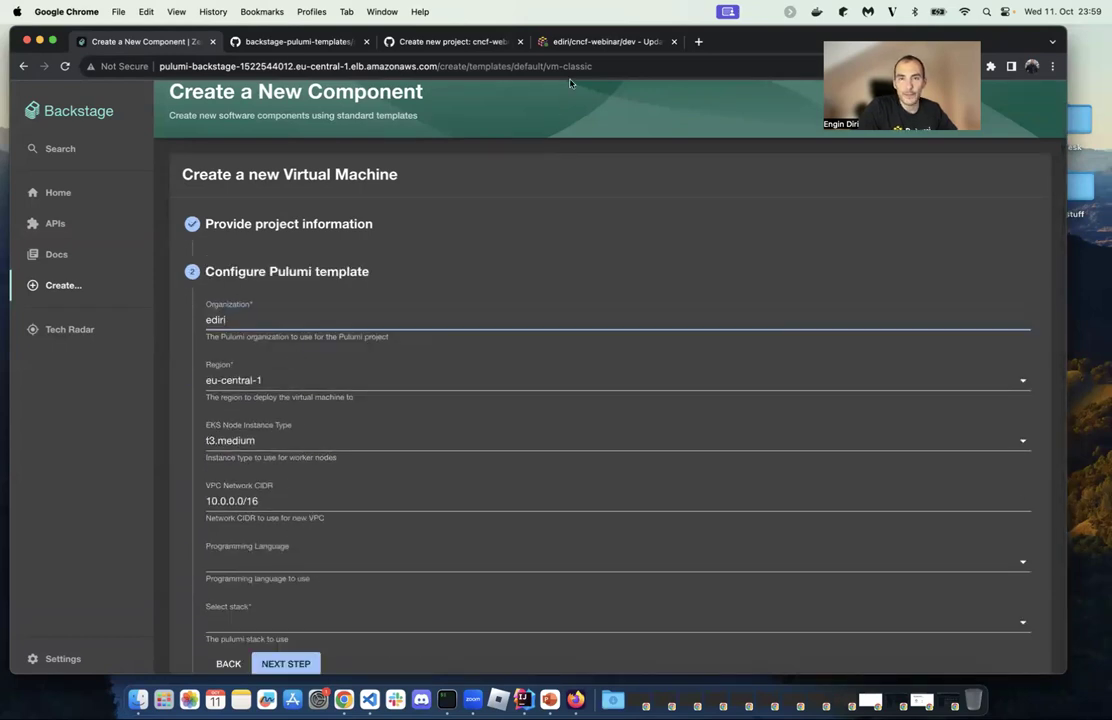
# - Check the list of available organizations in the Pulumi console, and return to the virtual machine form in Backstage
pyautogui.click(624, 36)
pyautogui.click(97, 173)
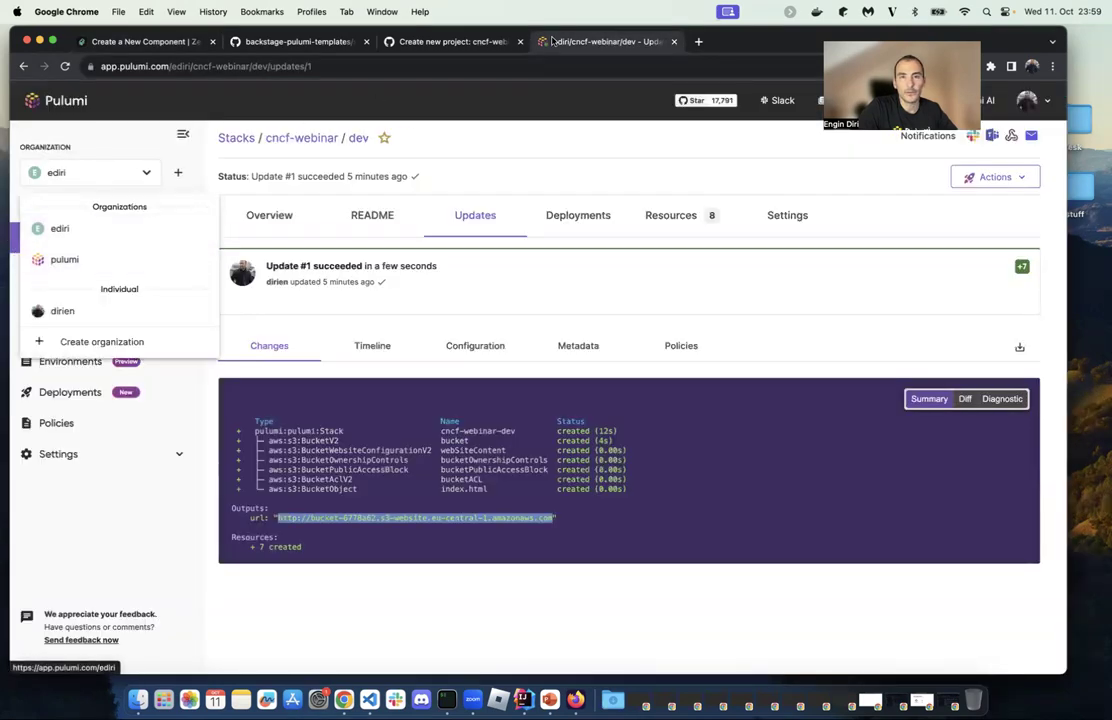
pyautogui.click(420, 41)
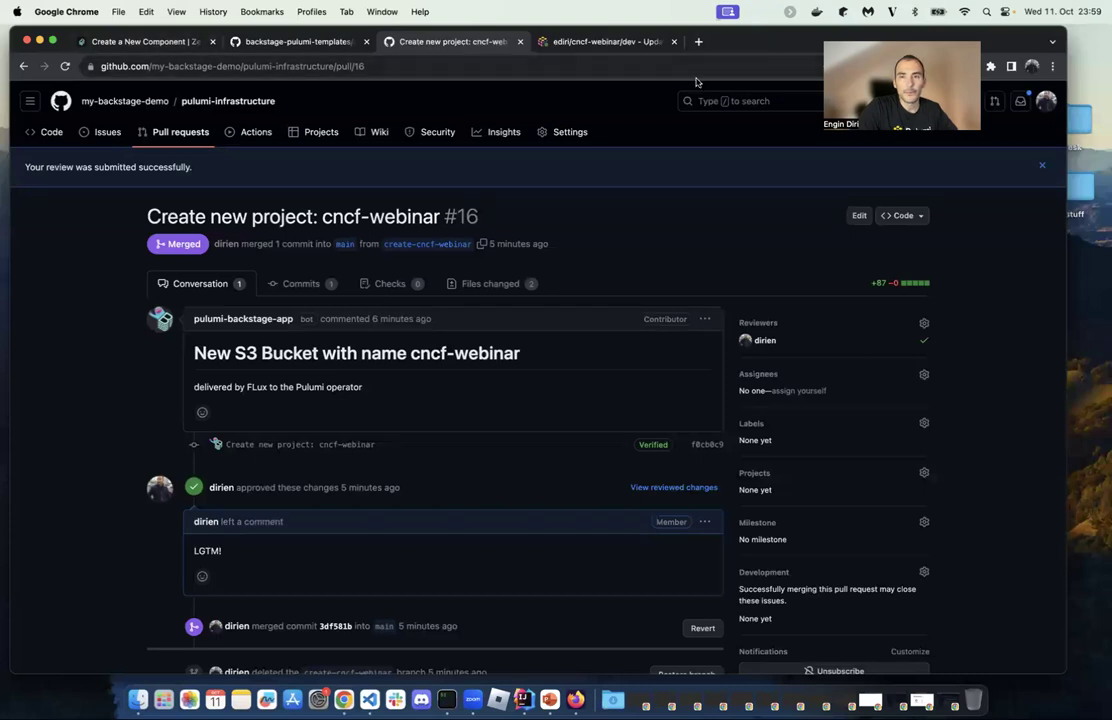
pyautogui.click(584, 64)
pyautogui.moveTo(628, 34); pyautogui.dragTo(628, 71)
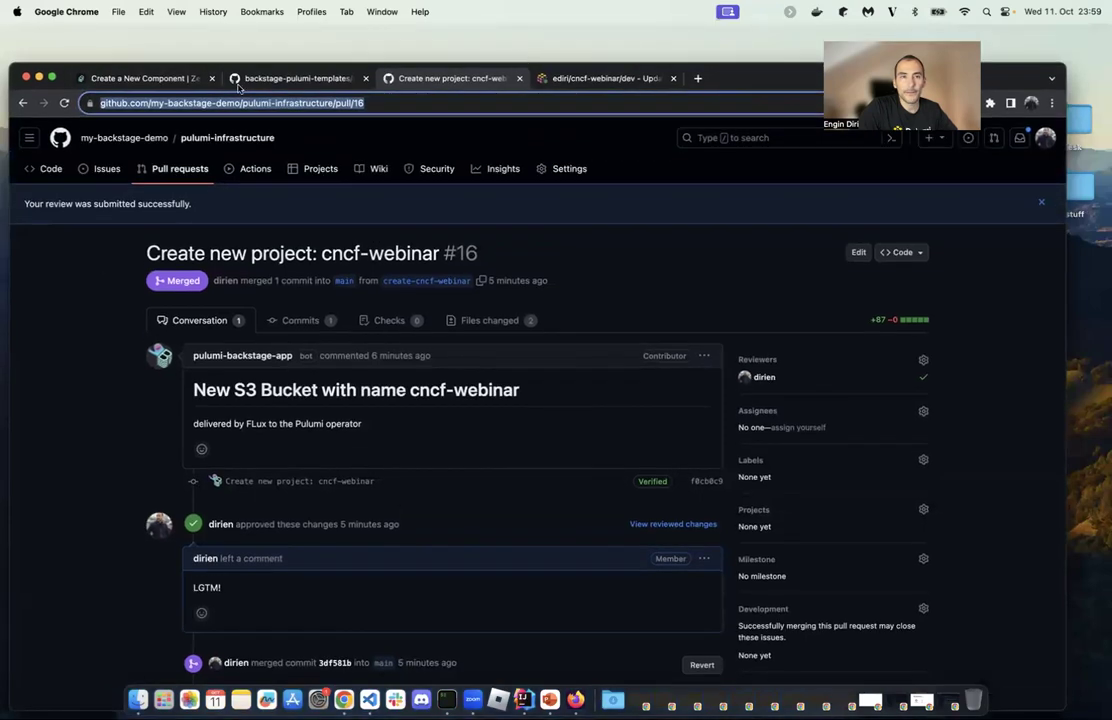
pyautogui.click(140, 77)
pyautogui.moveTo(735, 79); pyautogui.dragTo(737, 42)
# - Select eu-central-1 as the region and t3.medium as the EKS node instance type for the virtual machine
pyautogui.click(300, 379)
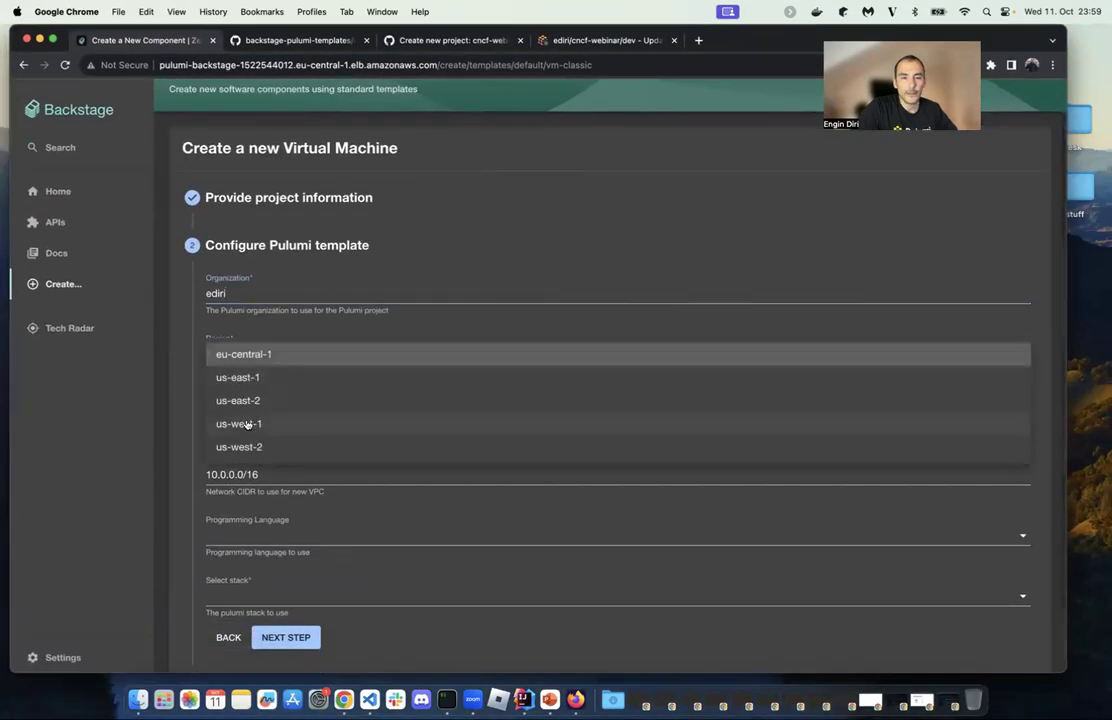
pyautogui.click(240, 355)
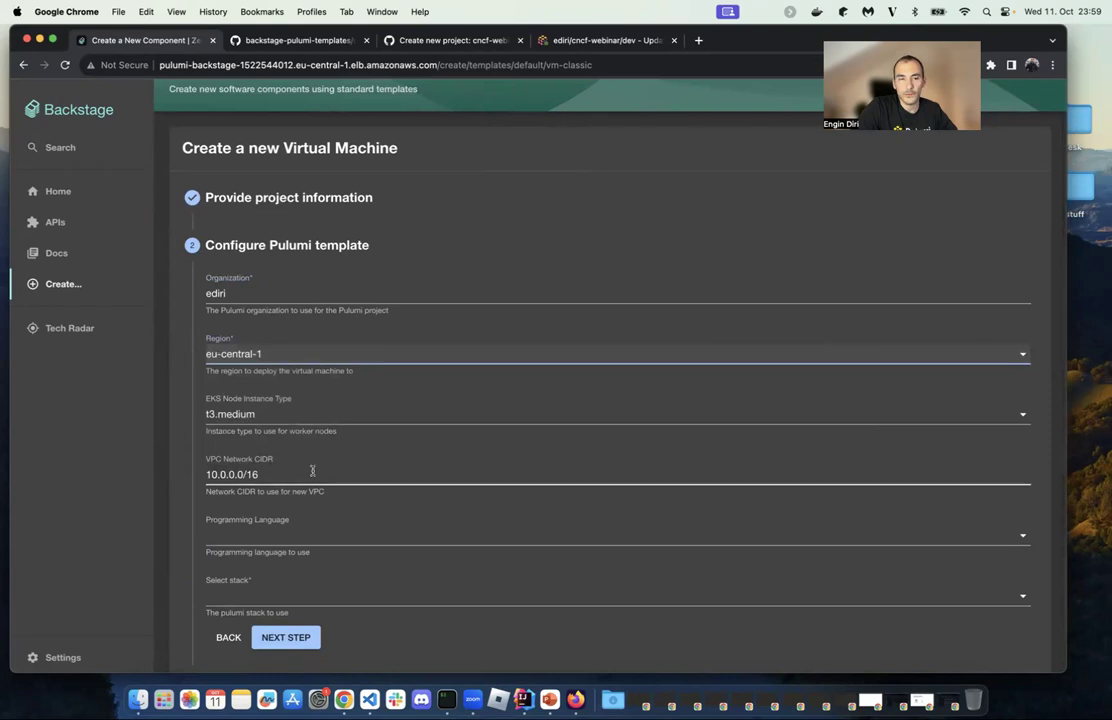
pyautogui.click(290, 414)
pyautogui.click(248, 412)
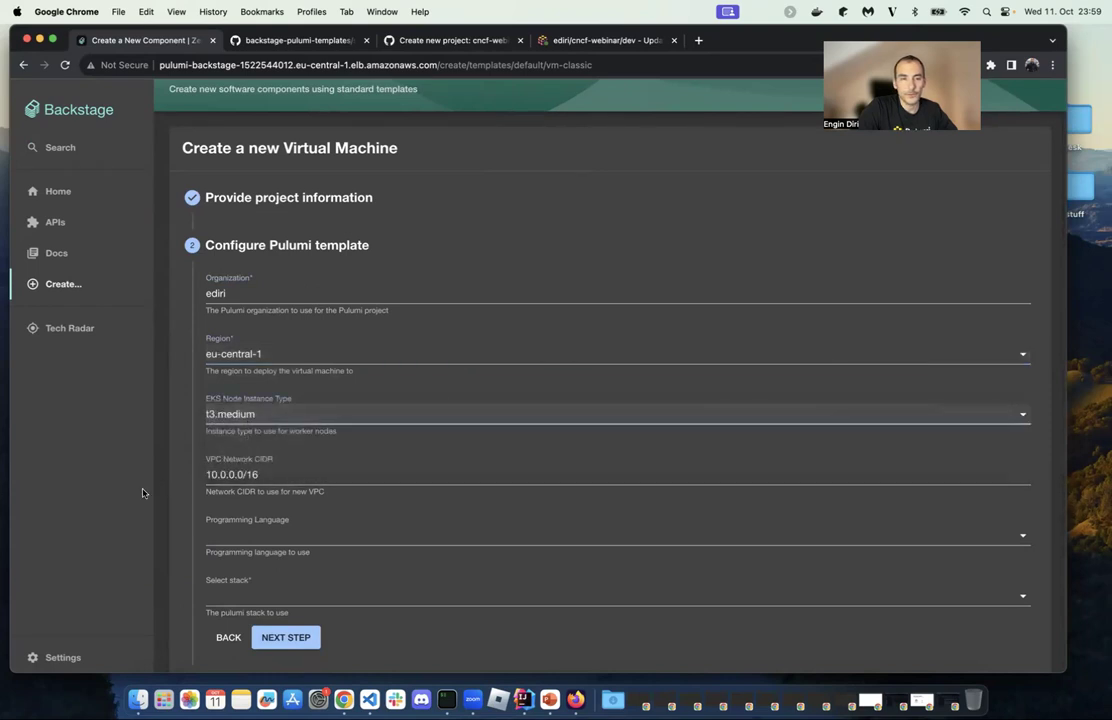
pyautogui.click(280, 476)
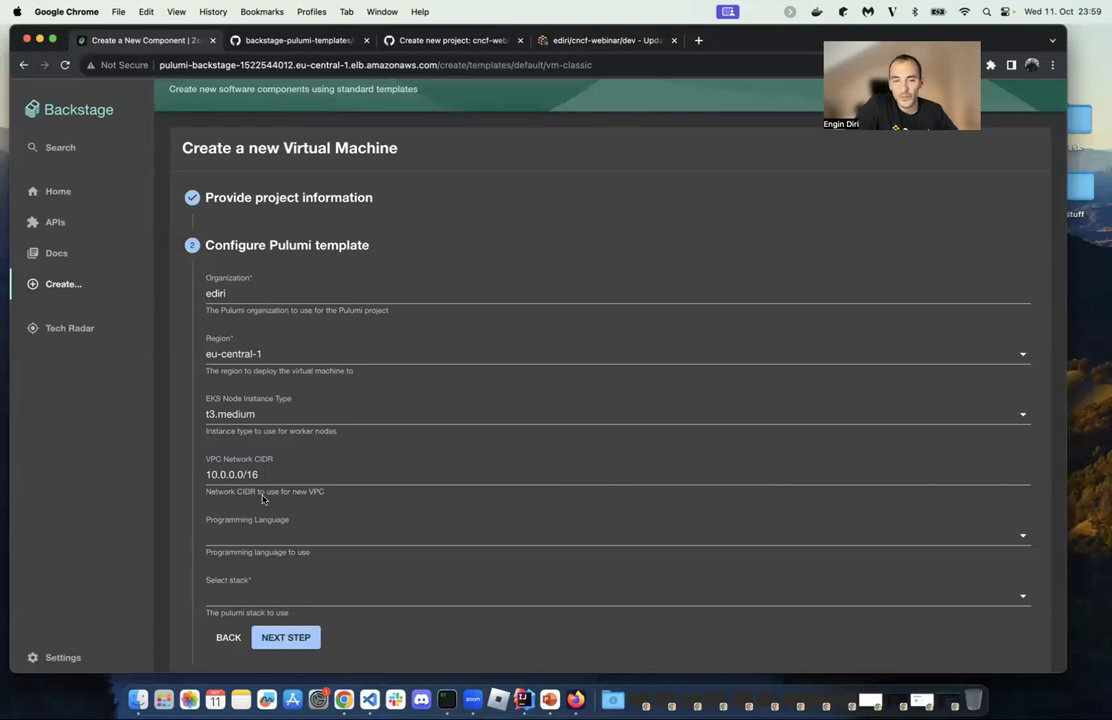
# - Set the programming language to Go and the stack to Development, and proceed to the GitHub repository location
pyautogui.click(273, 530)
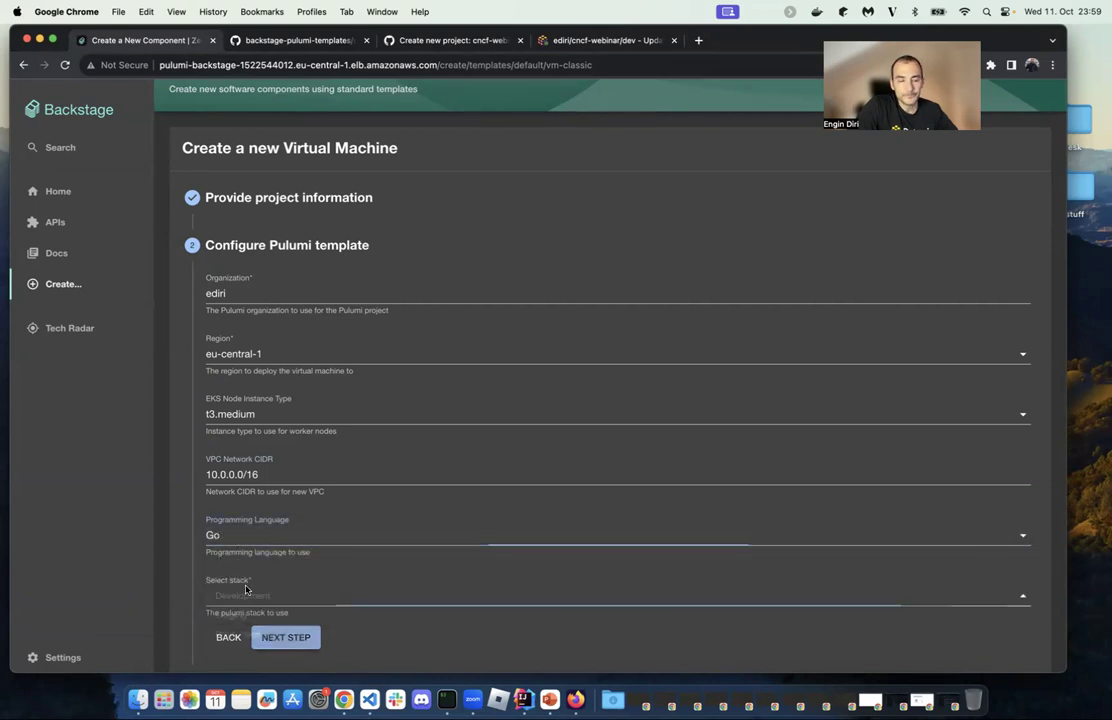
pyautogui.click(240, 596)
pyautogui.click(243, 598)
pyautogui.scroll(-1, 337, 588)
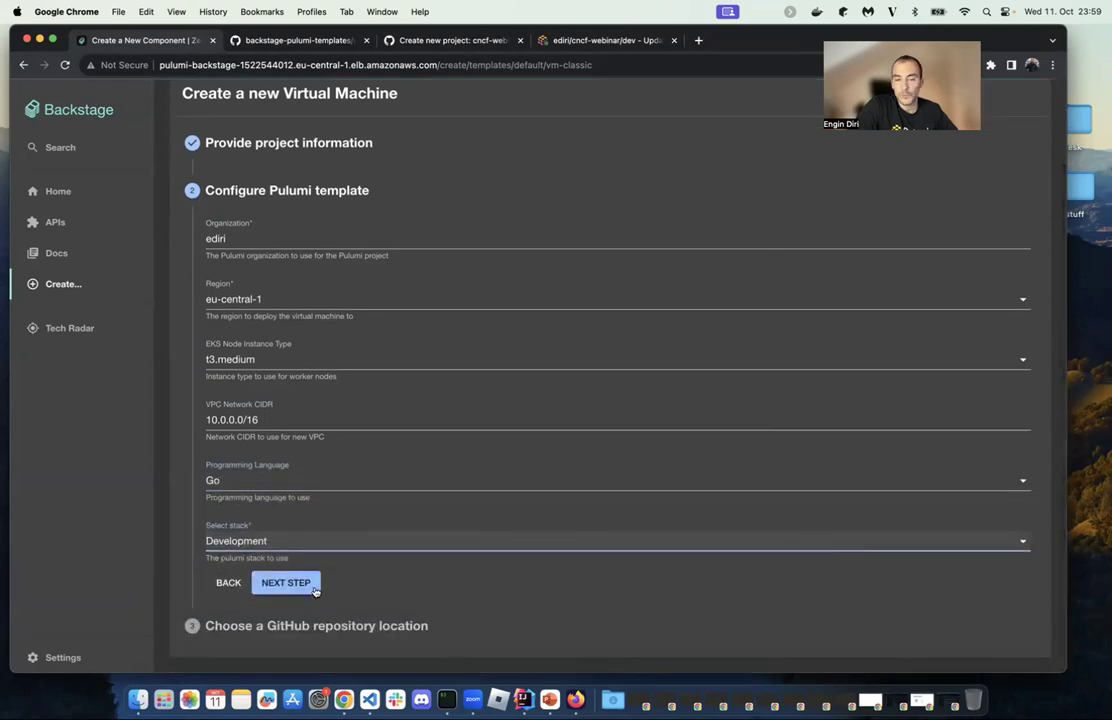
pyautogui.click(295, 584)
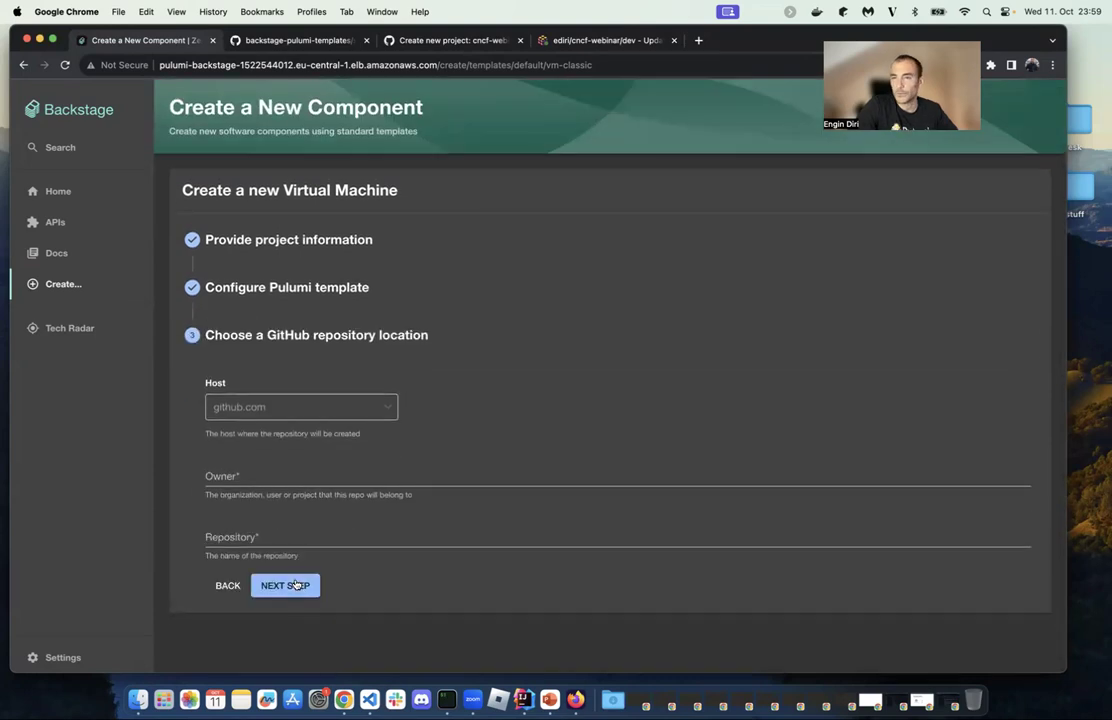
# - Set the repository owner to my-backstage-demo and the name to test-vm-webinar, and create the virtual machine component
pyautogui.click(278, 482)
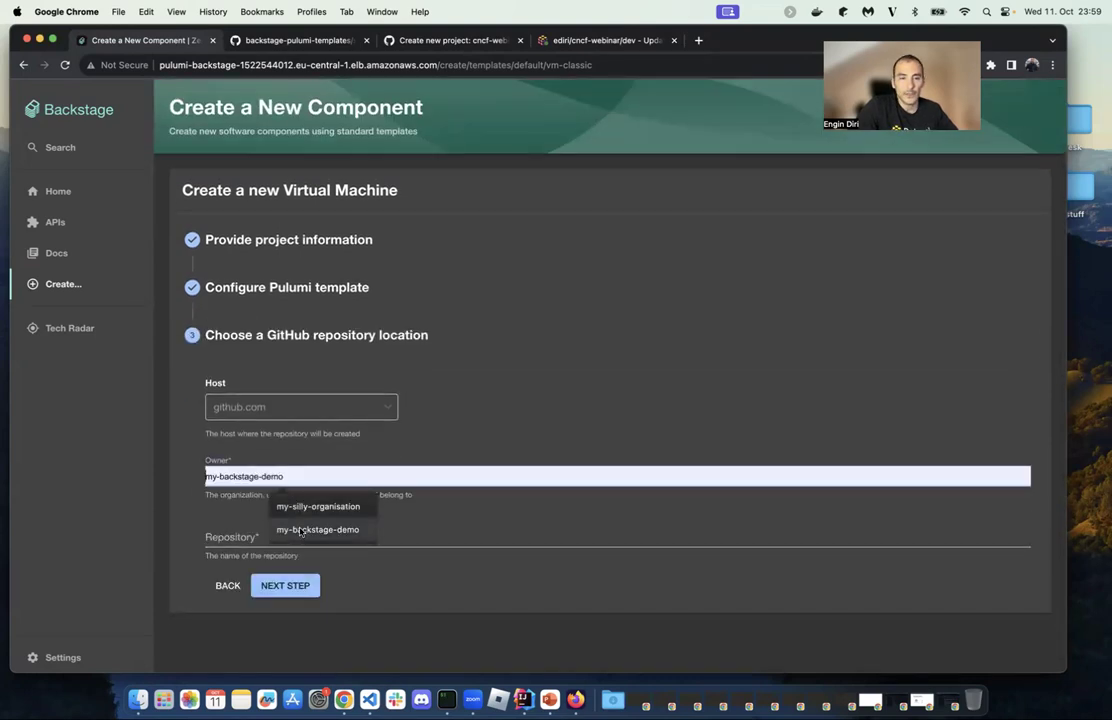
pyautogui.click(300, 530)
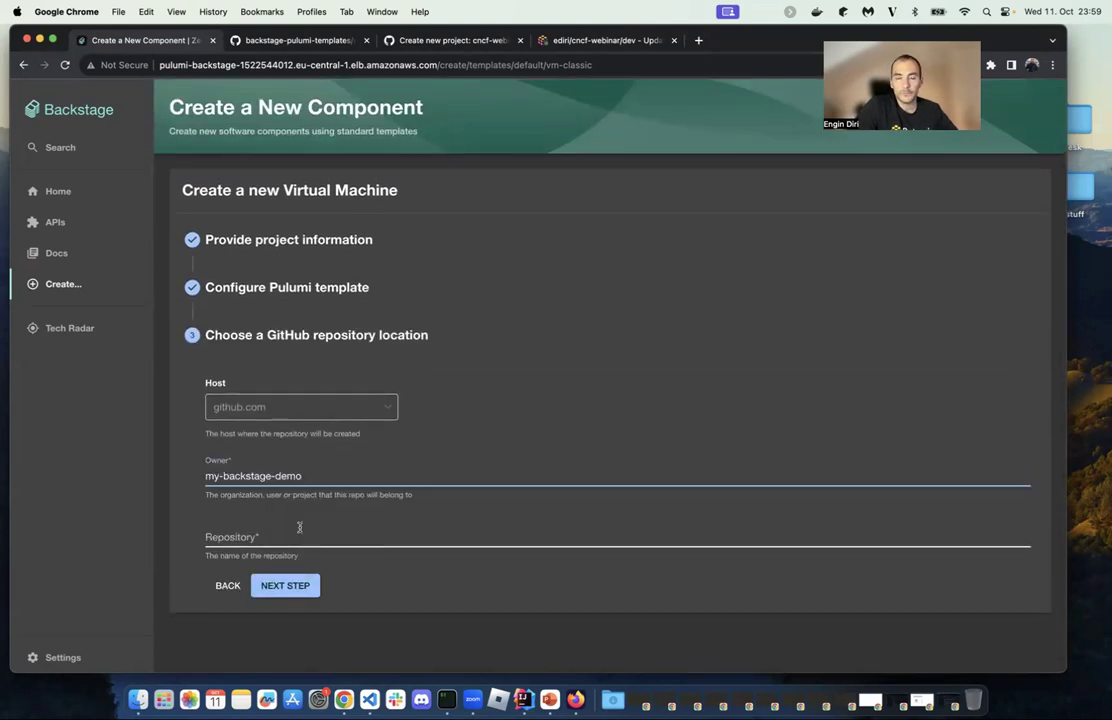
pyautogui.click(270, 536)
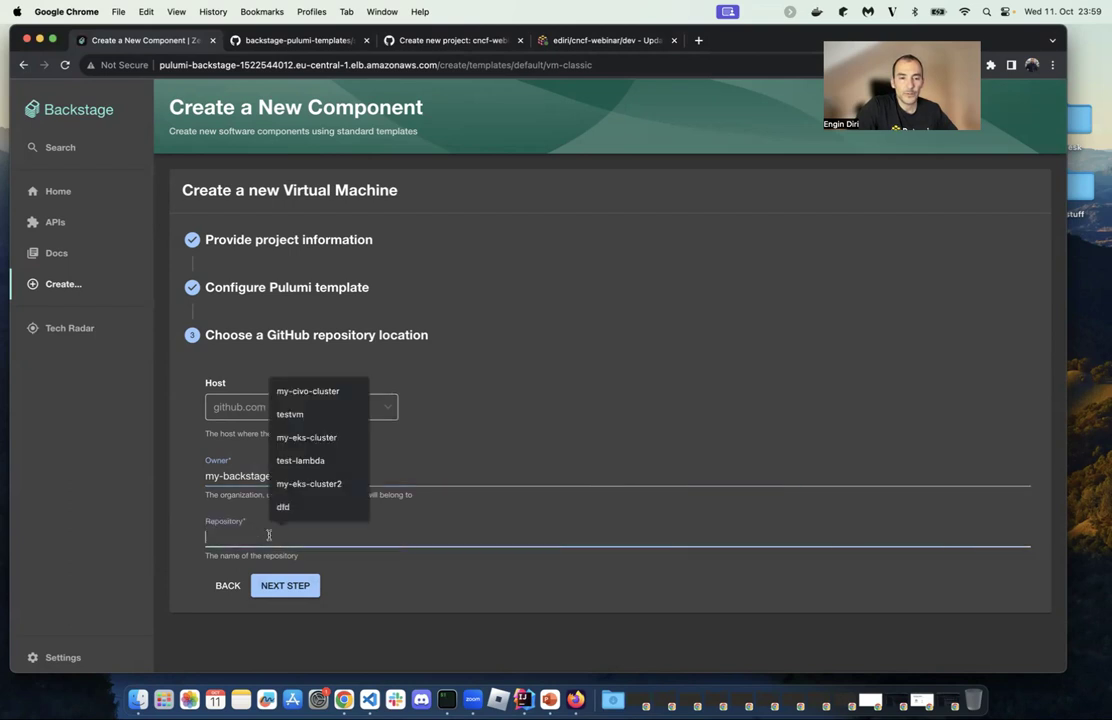
pyautogui.click(290, 415)
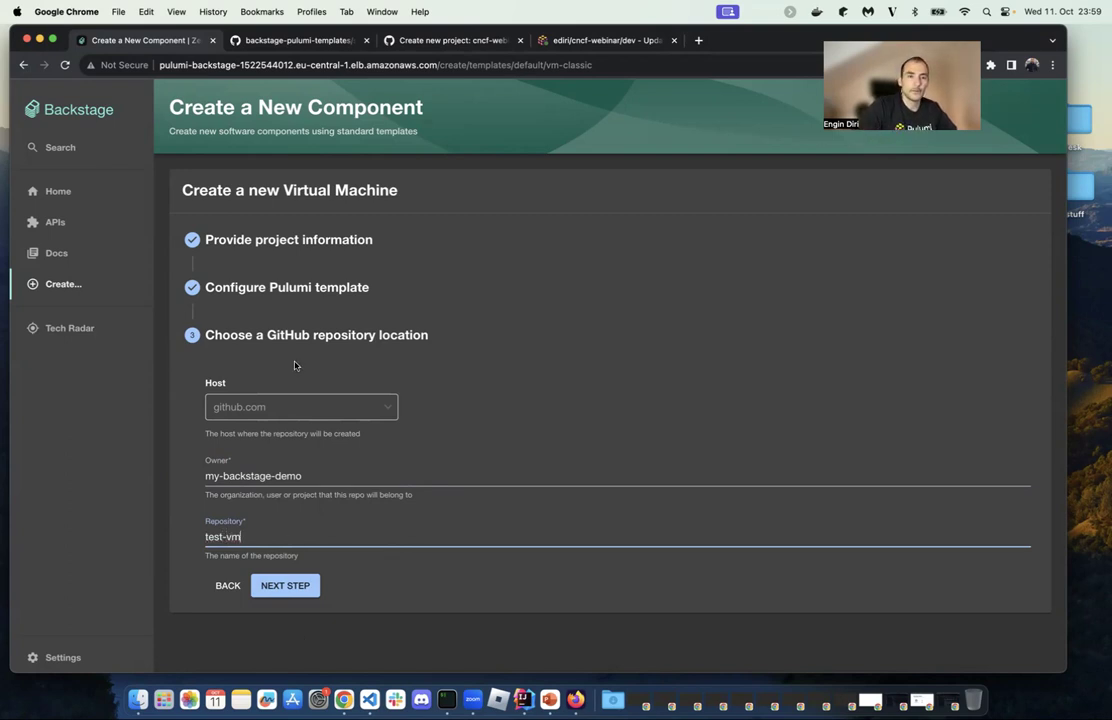
pyautogui.write('-')
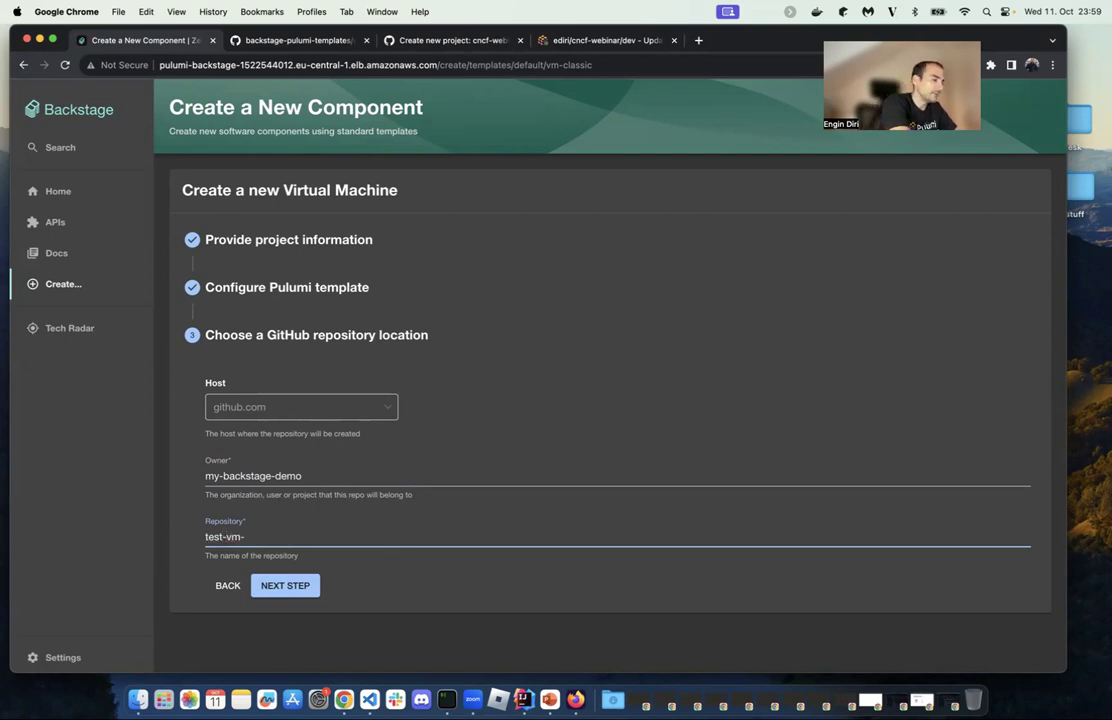
pyautogui.write('webinar')
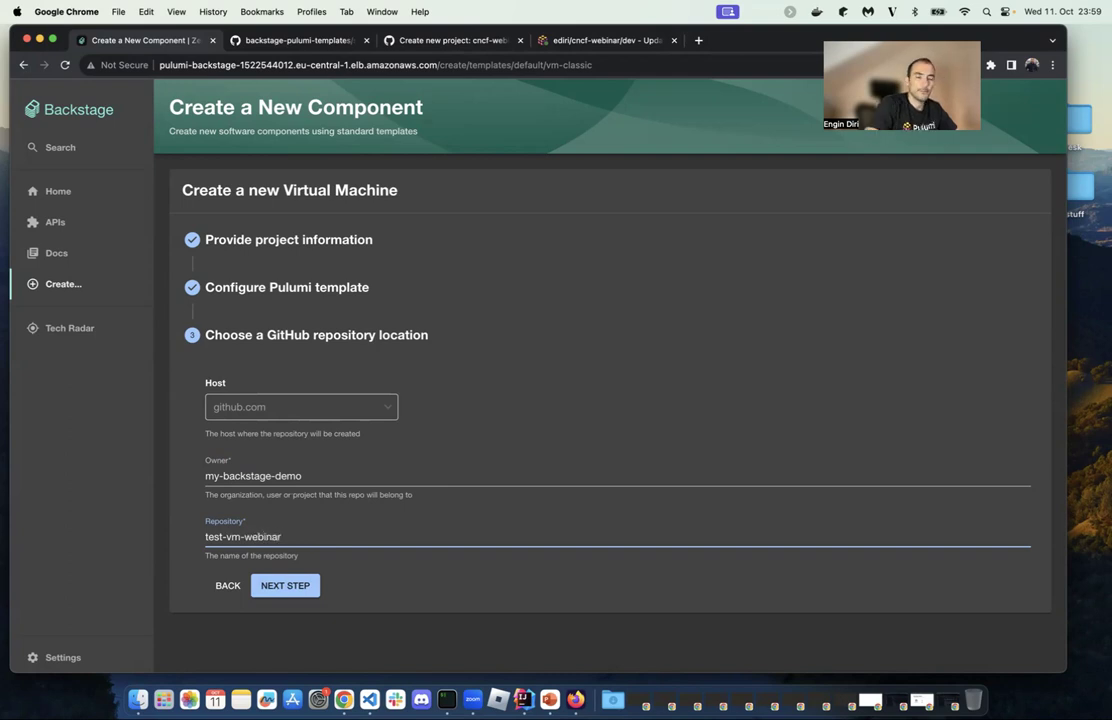
pyautogui.click(290, 584)
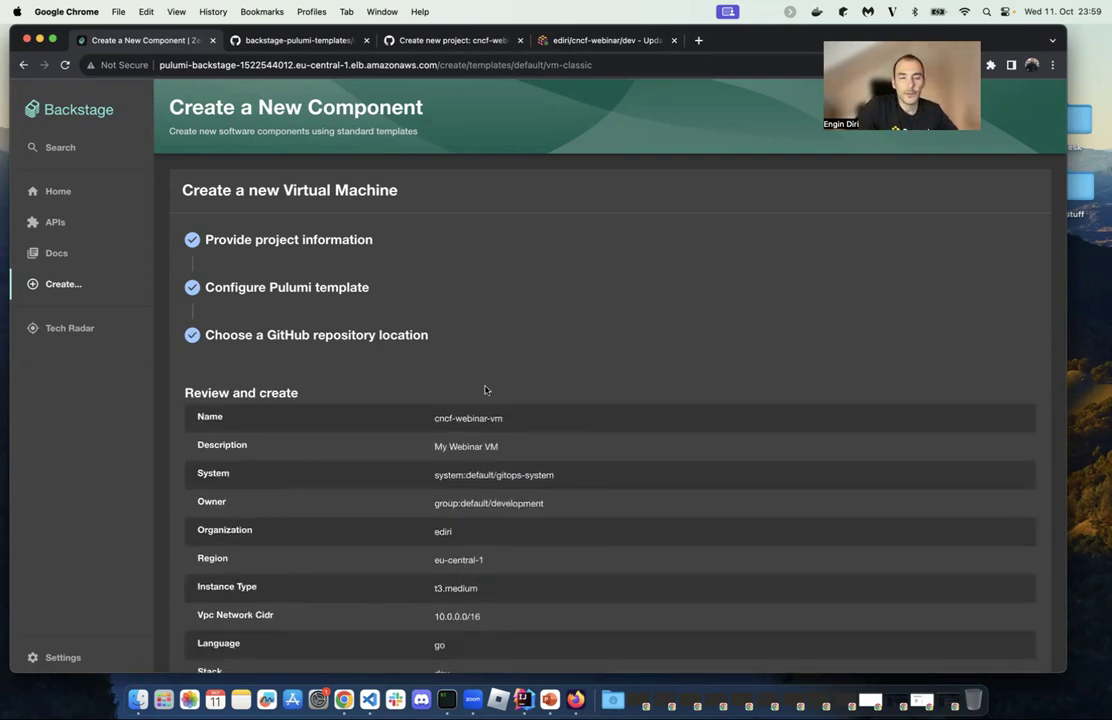
pyautogui.scroll(-2, 485, 390)
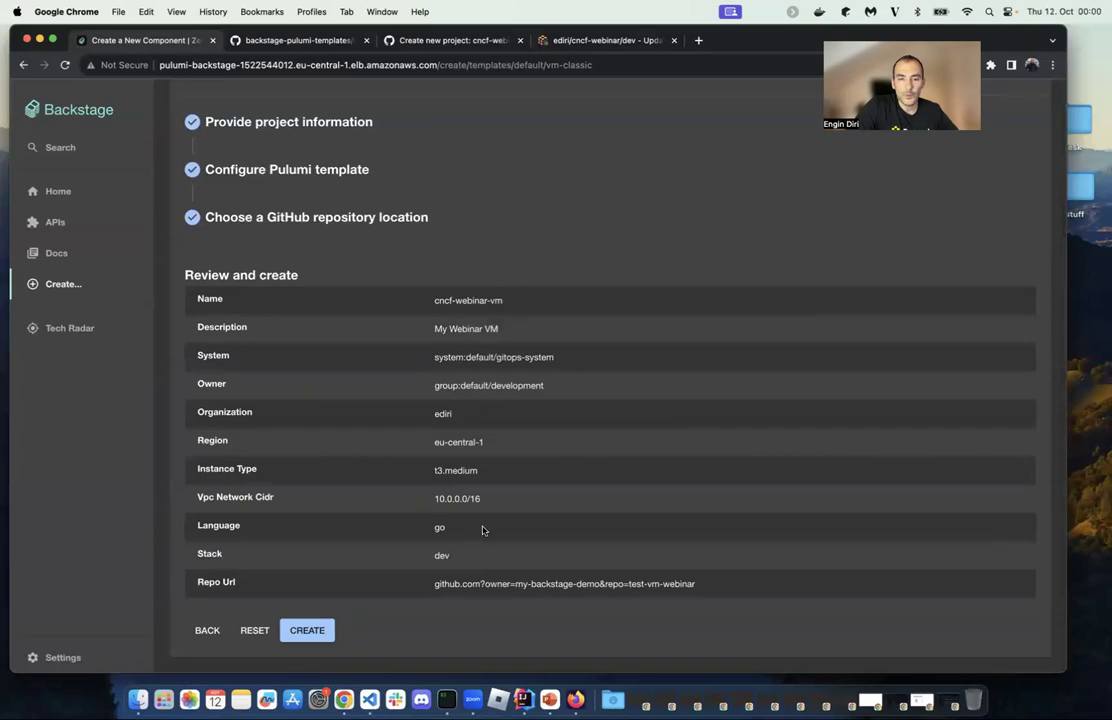
pyautogui.click(307, 630)
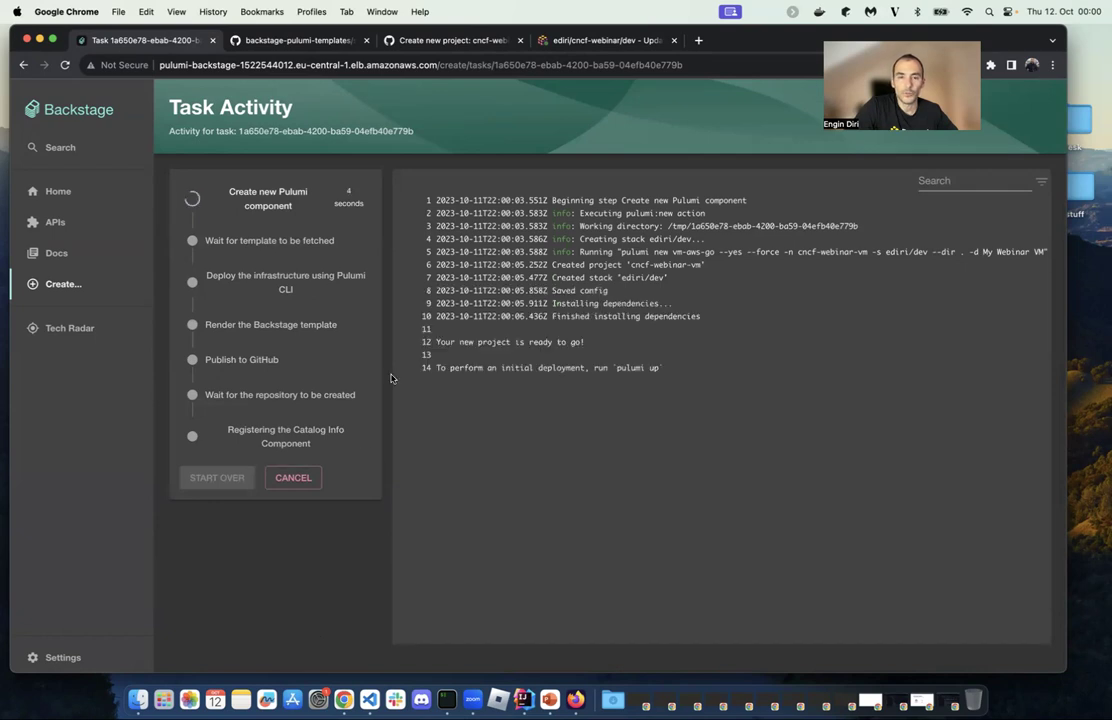
# - Open the cncf-webinar-vm dev stack in Pulumi Cloud and show its list of updates
pyautogui.press('super+4')
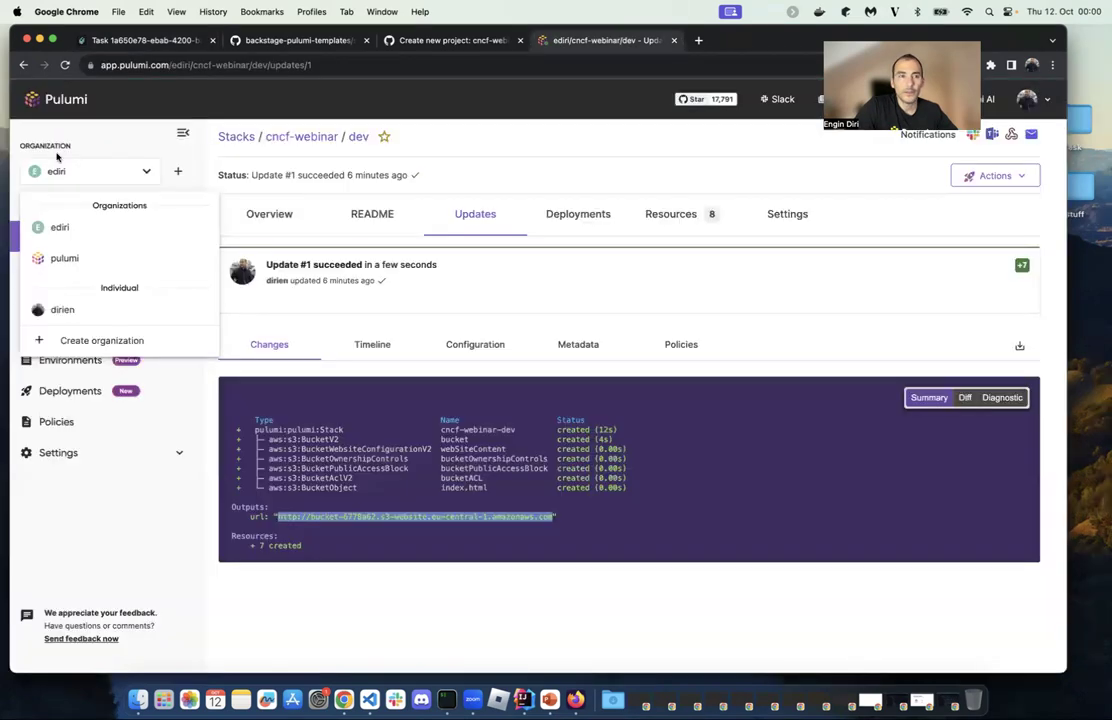
pyautogui.click(100, 514)
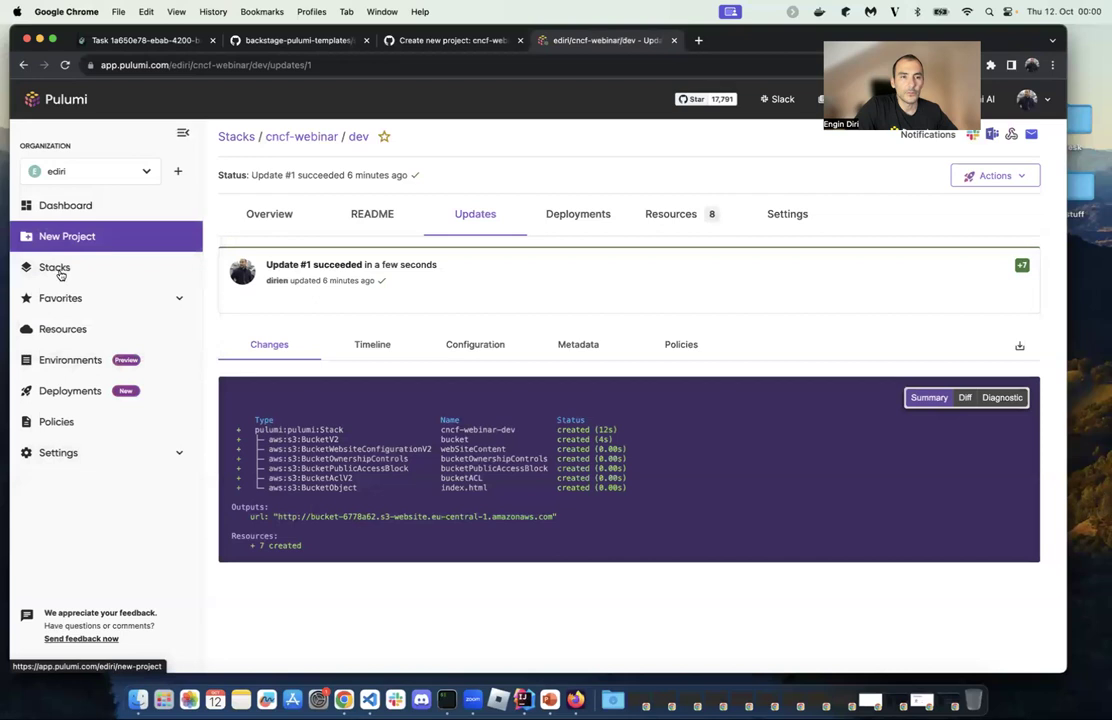
pyautogui.click(52, 263)
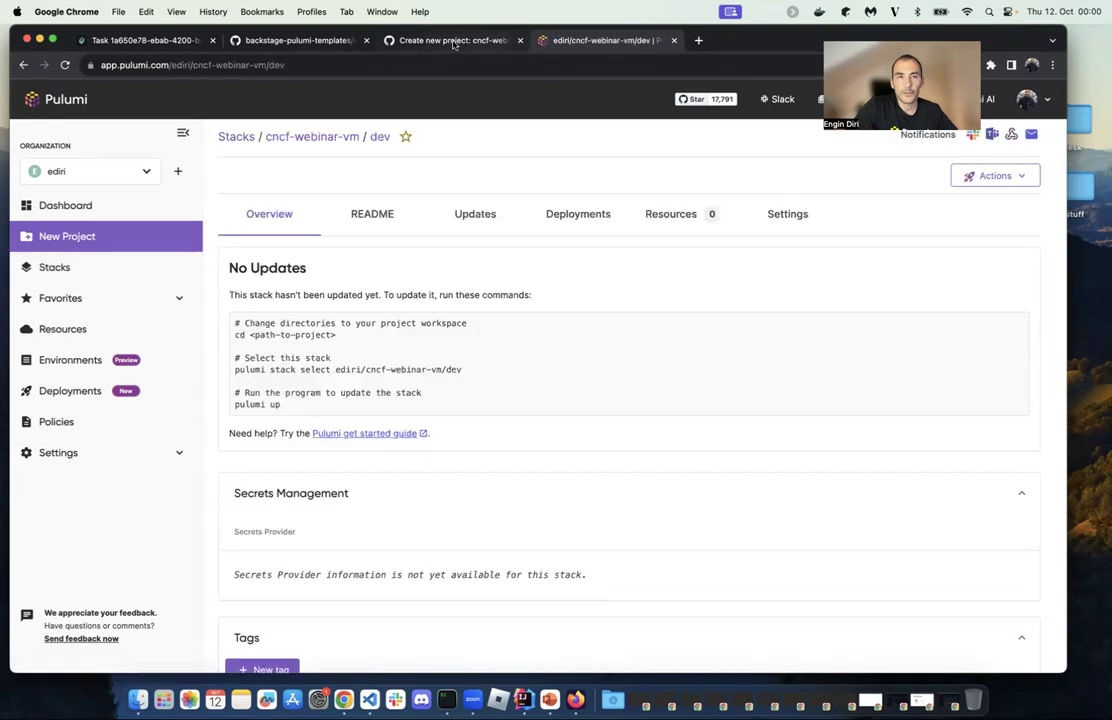
pyautogui.press('super+1')
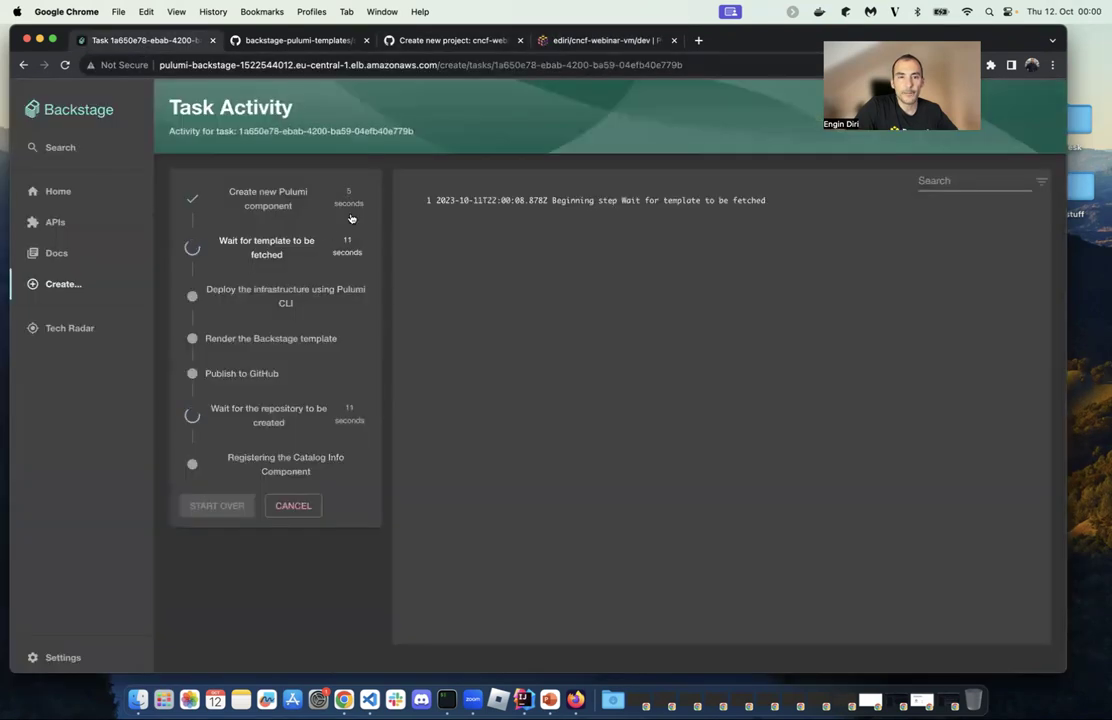
pyautogui.click(548, 49)
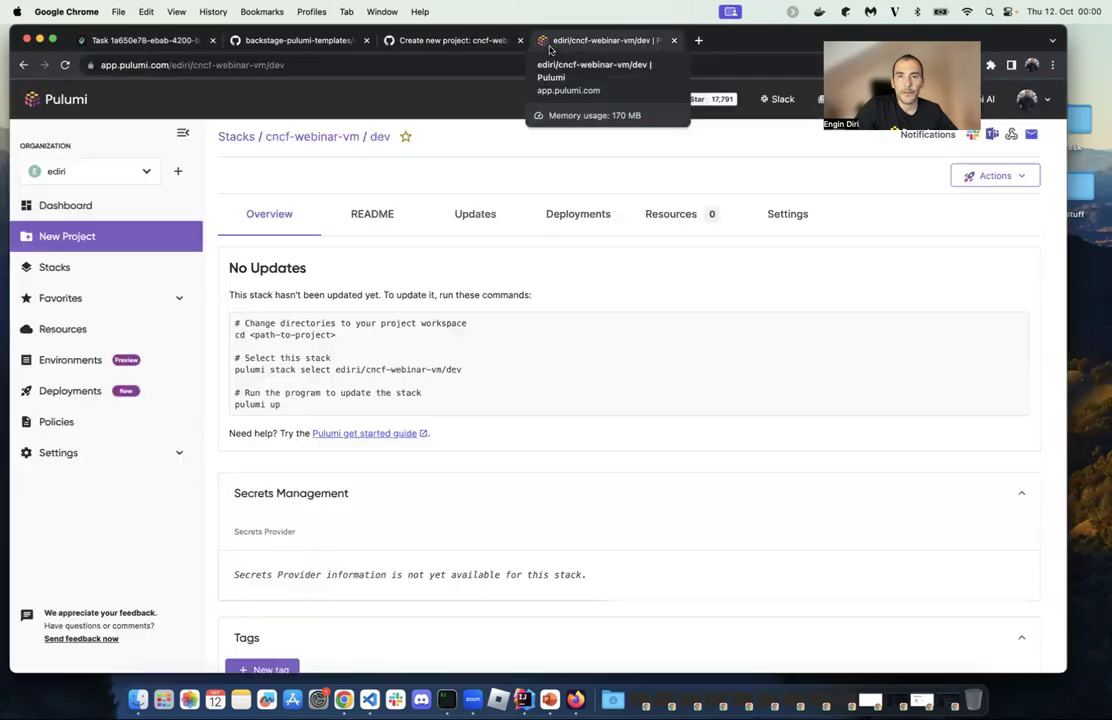
pyautogui.click(477, 214)
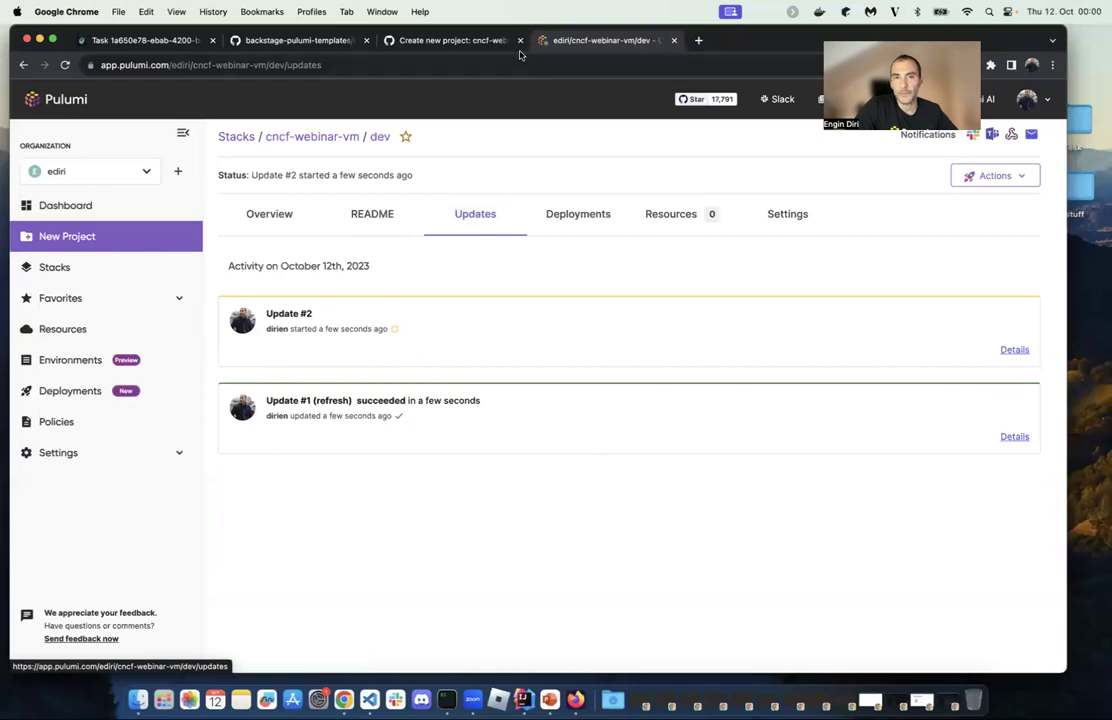
# - Return to the Backstage task activity and check the infrastructure deployment log
pyautogui.click(489, 42)
pyautogui.click(288, 44)
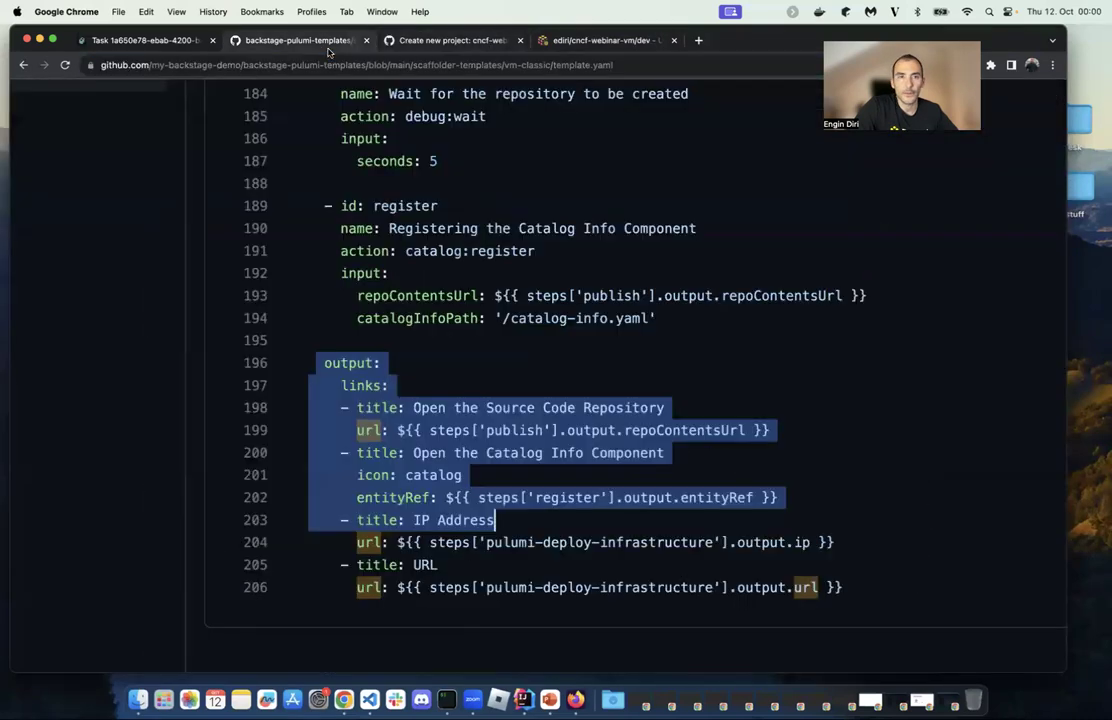
pyautogui.click(152, 40)
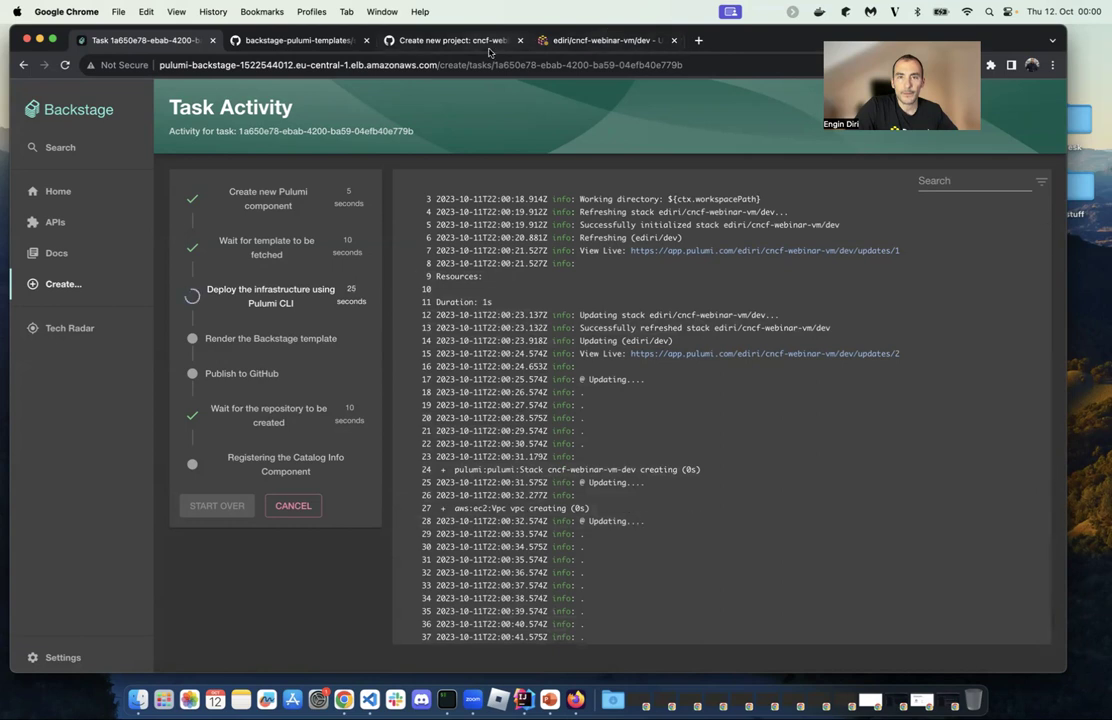
# - Switch to Pulumi Cloud and examine the resource changes of Update #2 on the cncf-webinar-vm stack
pyautogui.click(582, 40)
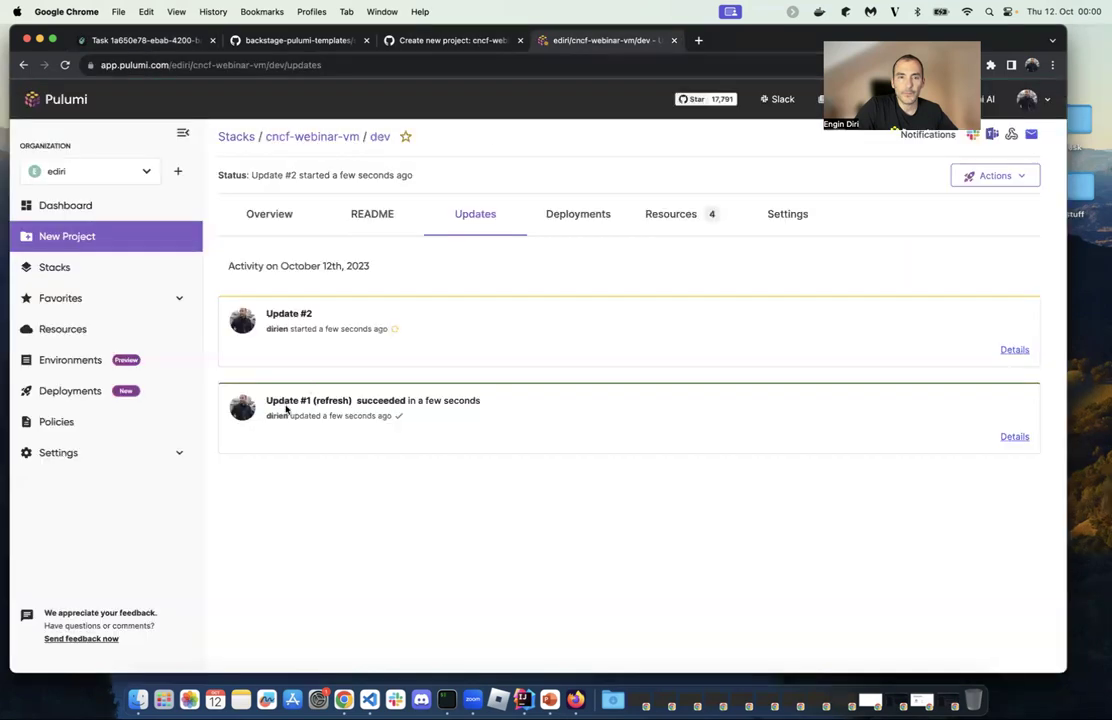
pyautogui.click(300, 315)
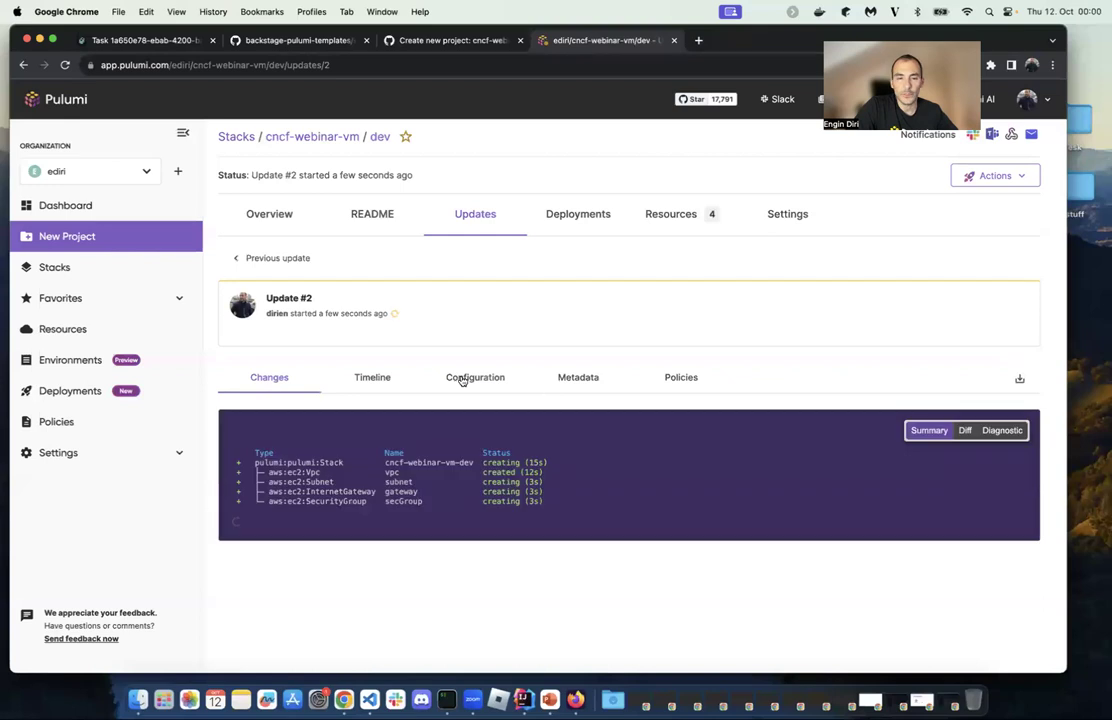
pyautogui.moveTo(558, 504); pyautogui.dragTo(384, 467)
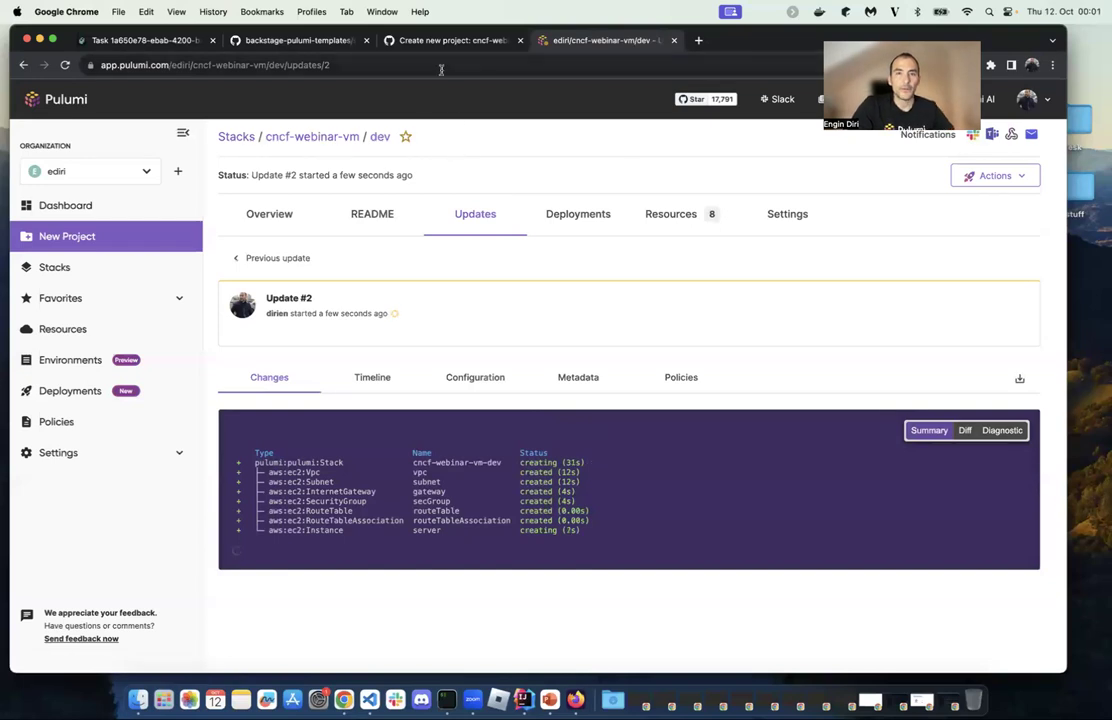
# - Return to the Backstage task and open the deployed virtual machine's URL from its output links to check the page
pyautogui.click(177, 41)
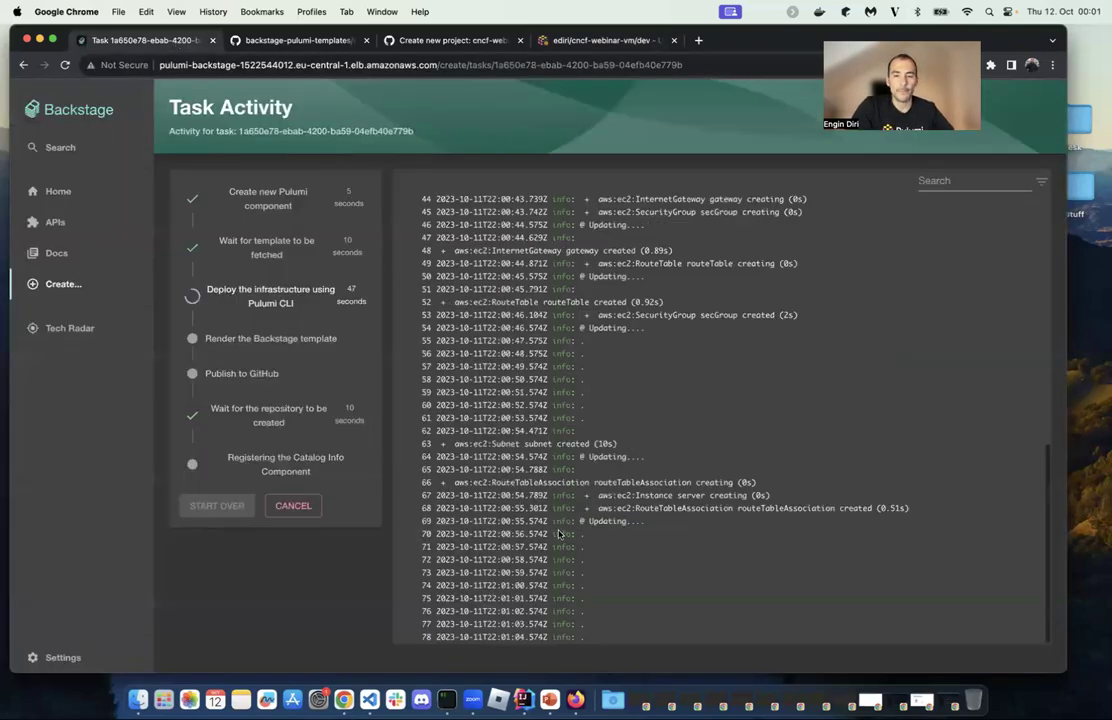
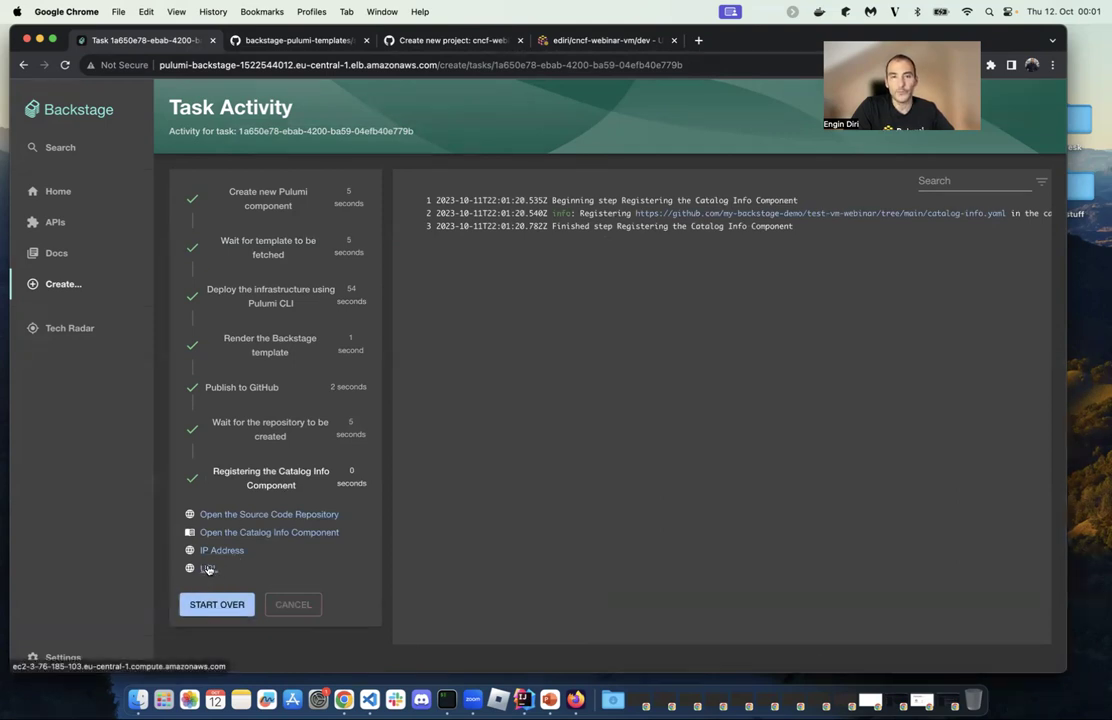
pyautogui.rightClick(207, 568)
pyautogui.click(207, 568)
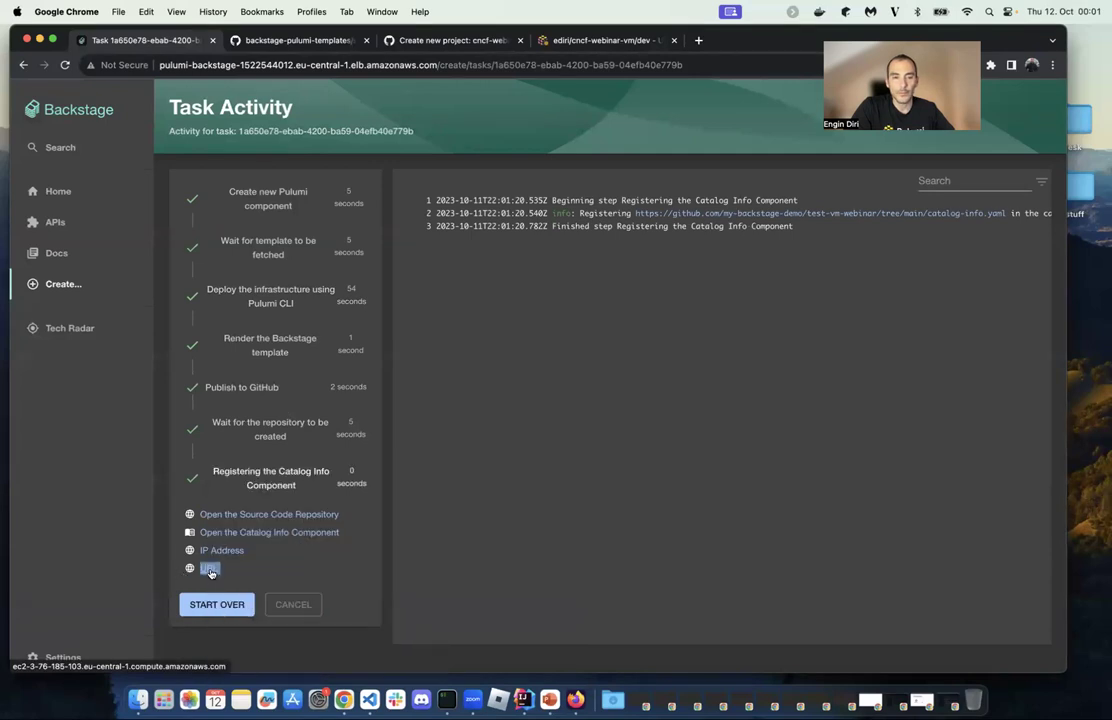
pyautogui.click(207, 568)
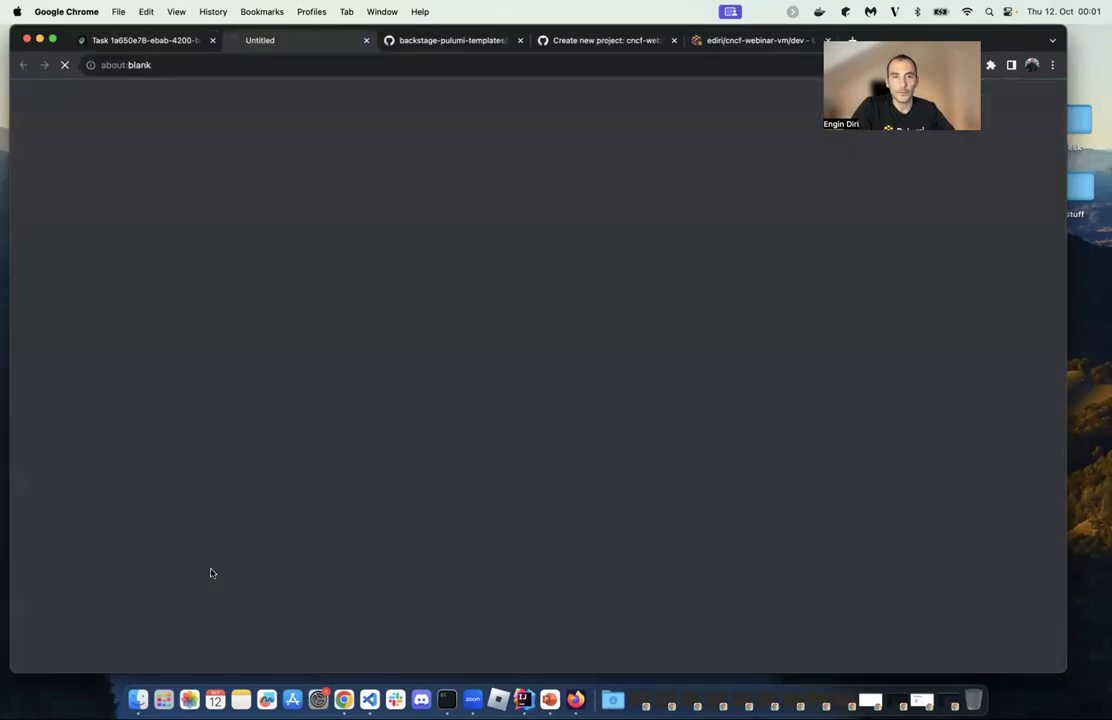
pyautogui.click(158, 44)
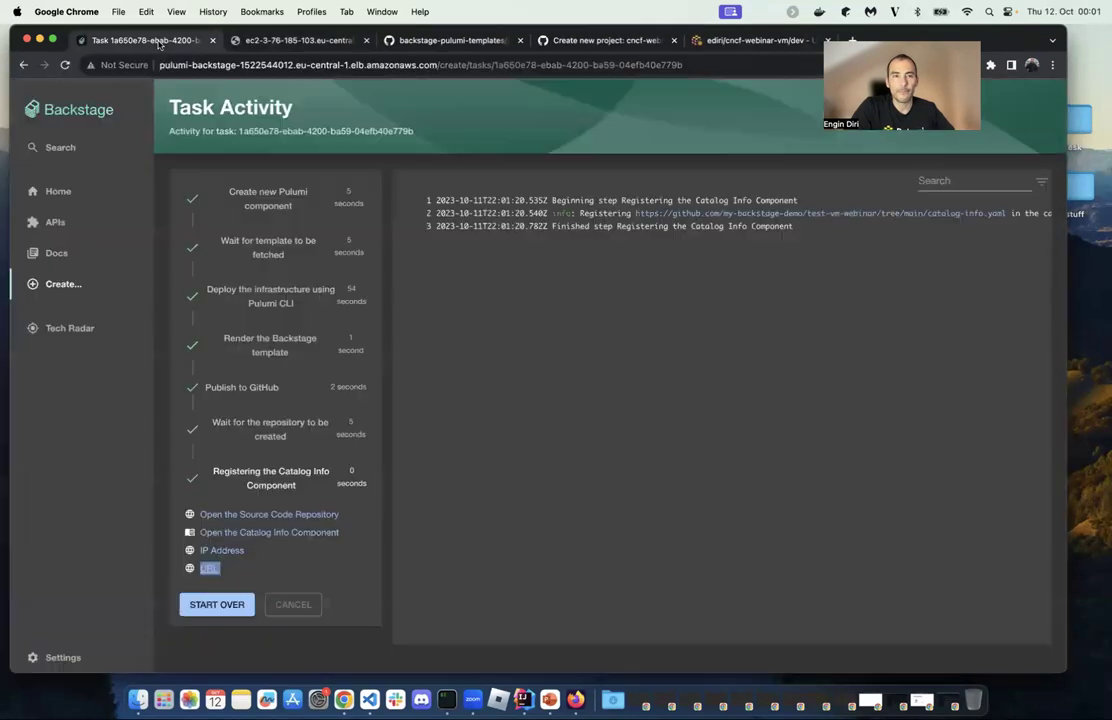
pyautogui.click(231, 44)
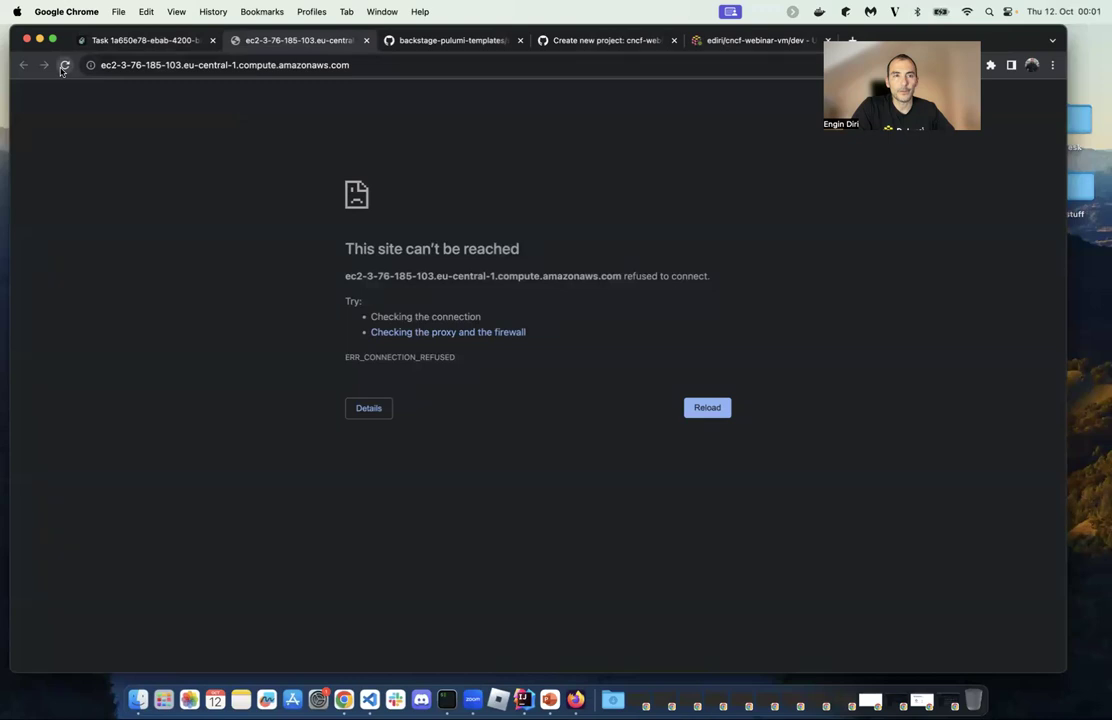
# - Open the source code repository linked from the Backstage task and read through its main.go file
pyautogui.click(149, 44)
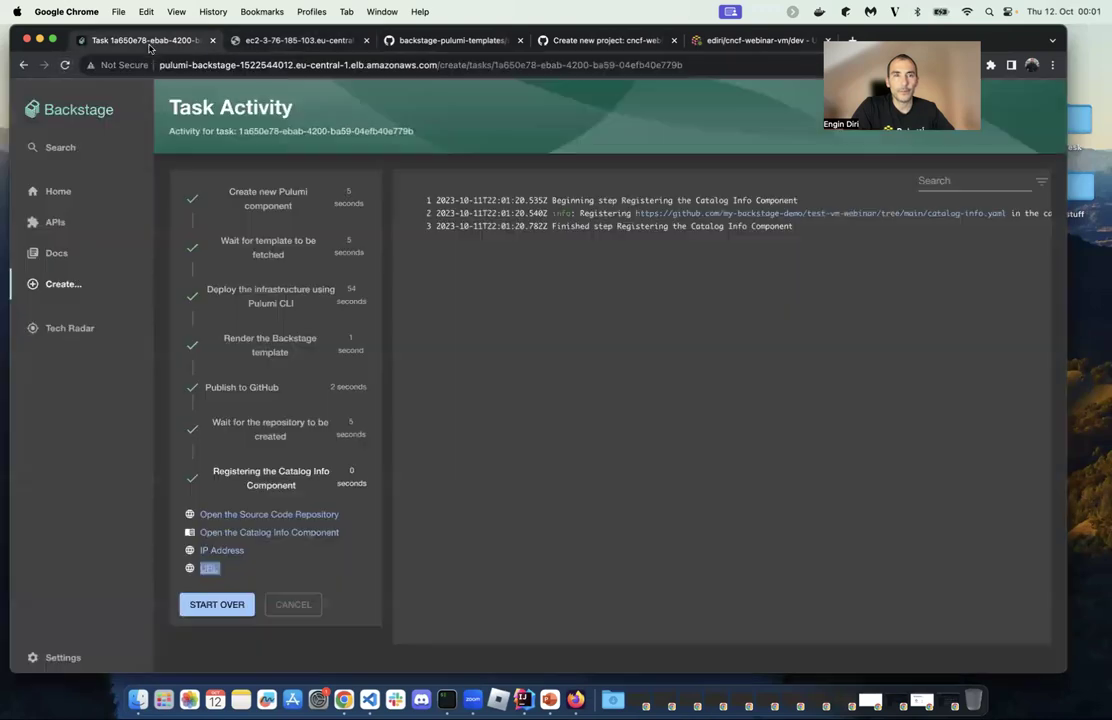
pyautogui.click(257, 515)
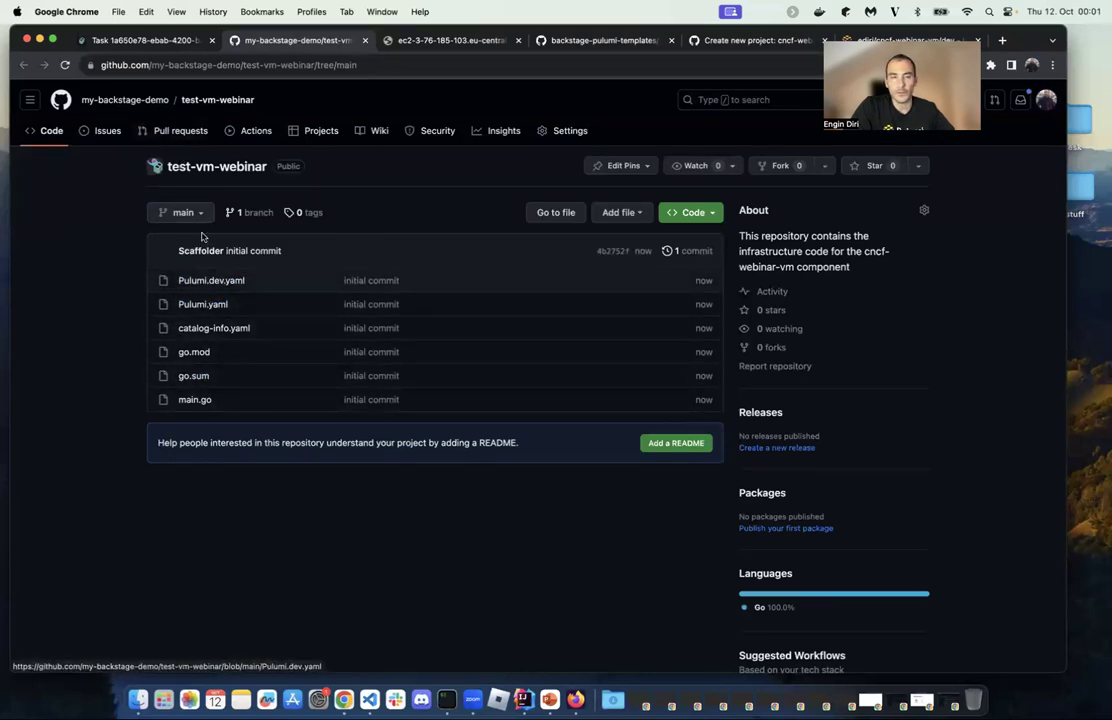
pyautogui.click(194, 399)
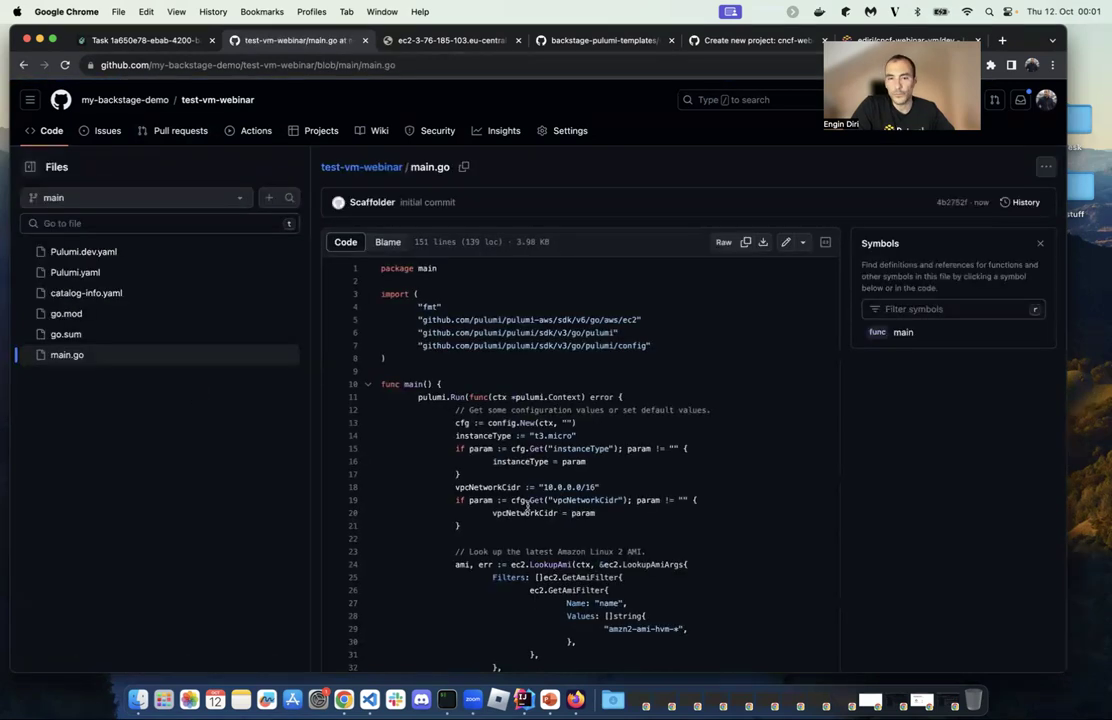
pyautogui.scroll(-4, 527, 505)
pyautogui.scroll(-5, 527, 540)
pyautogui.scroll(10, 450, 490)
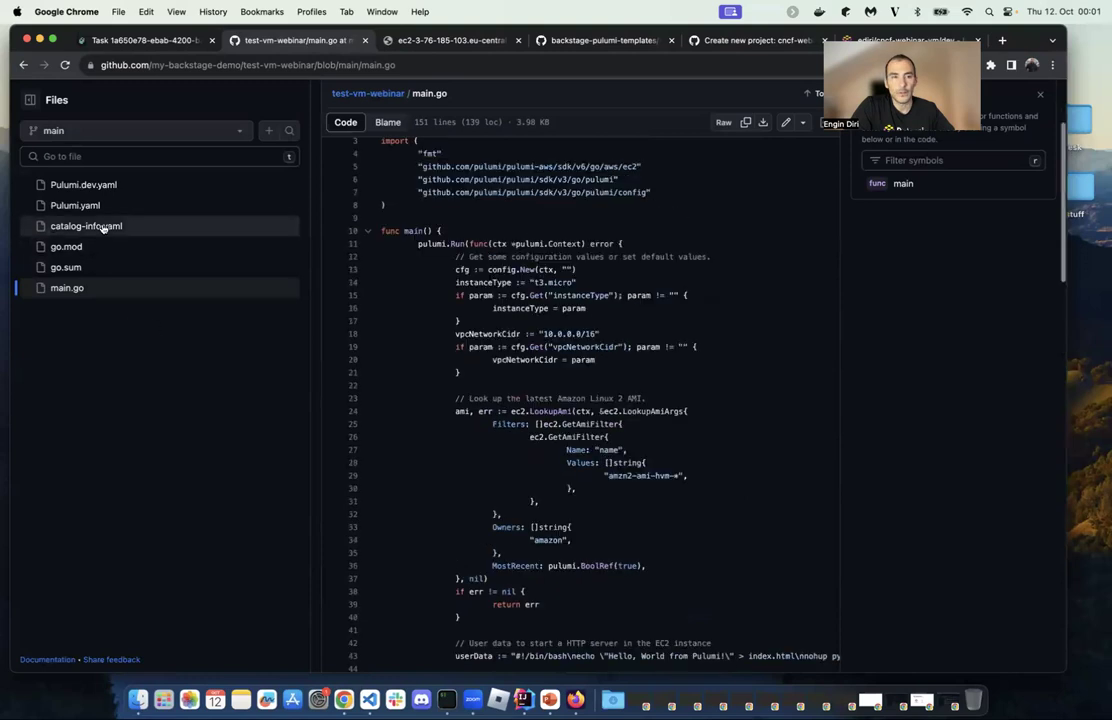
# - Open Pulumi.dev.yaml in the test-vm-webinar repository and examine its region and instance configuration
pyautogui.click(98, 184)
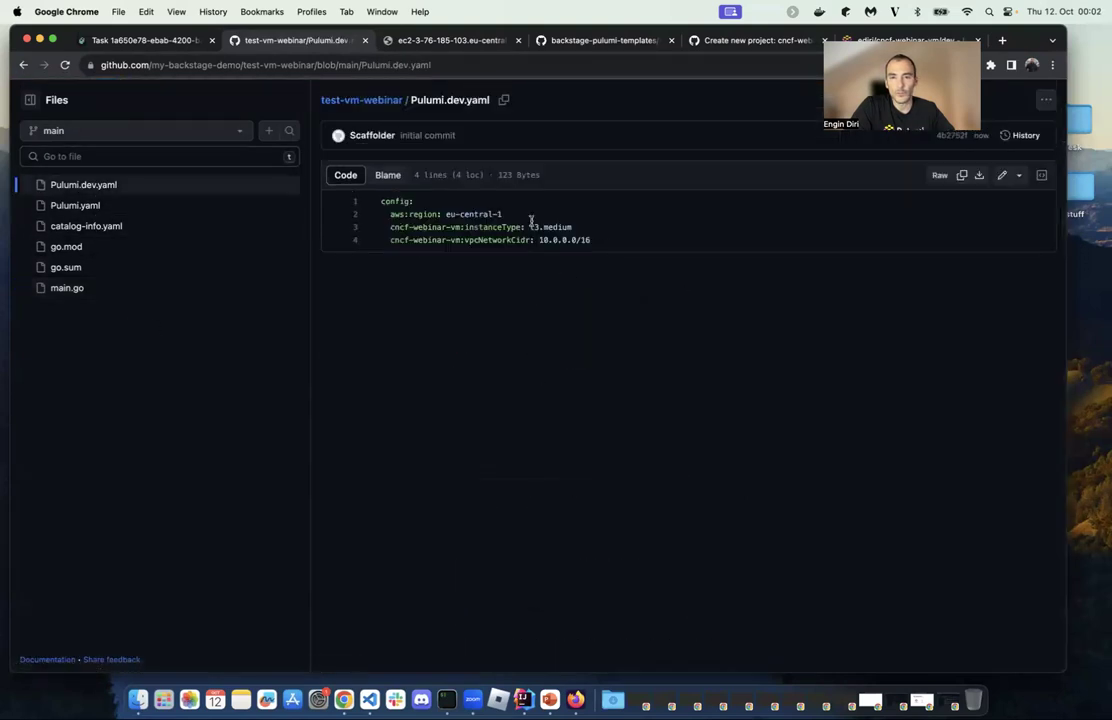
pyautogui.rightClick(397, 214)
pyautogui.click(660, 271)
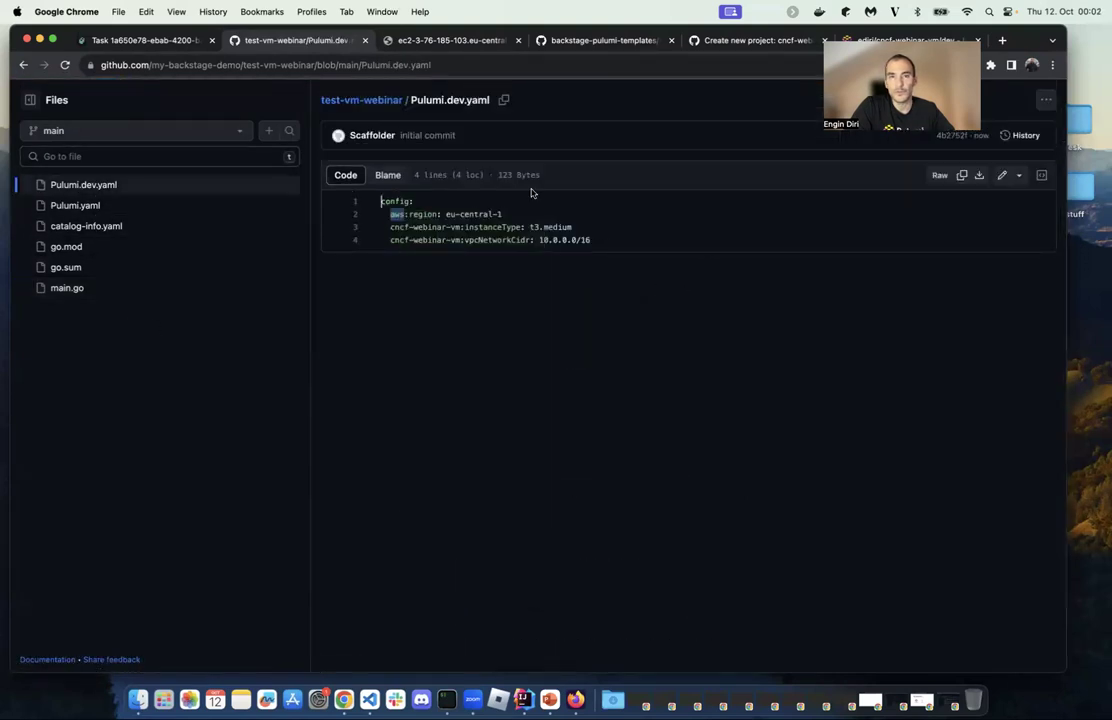
# - Return to the deployed virtual machine's web page and reload it to check its response
pyautogui.click(452, 40)
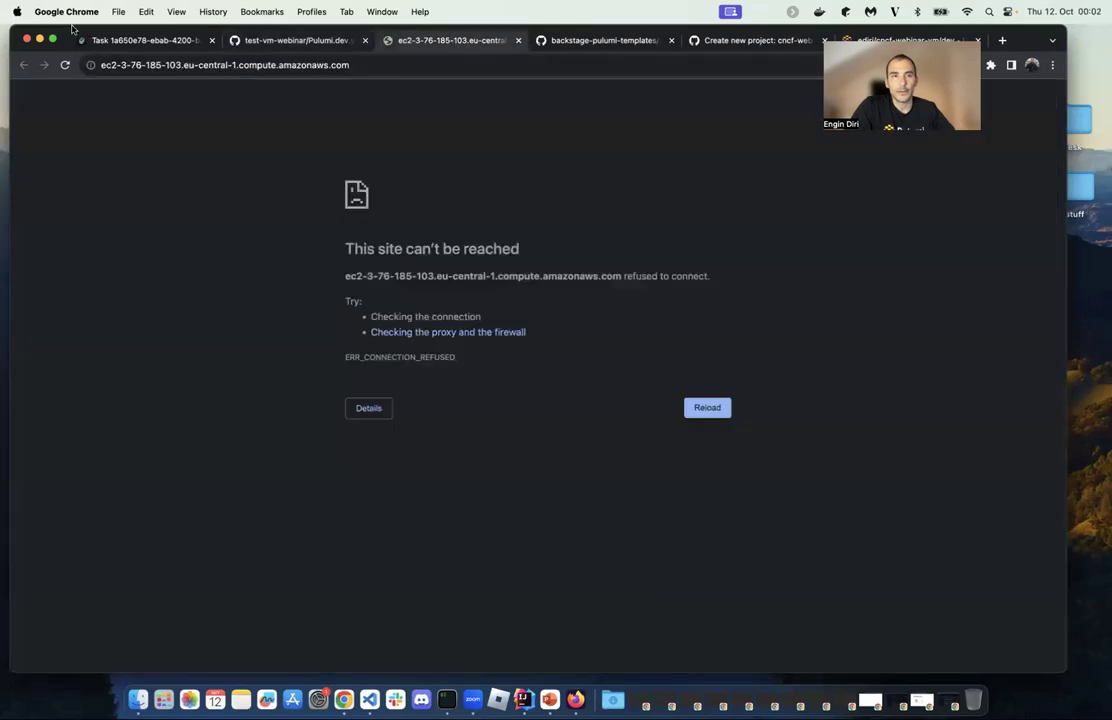
pyautogui.click(64, 65)
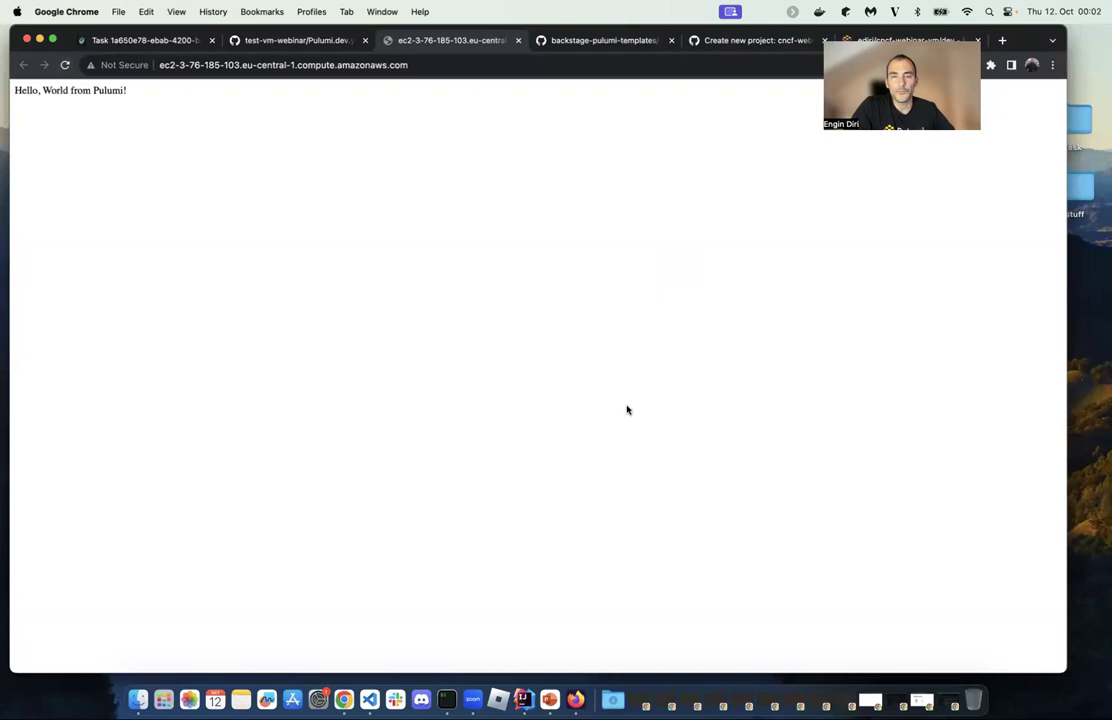
# - Open the catalog component from the Backstage task, view Update #2 from its Pulumi activity, and close the update page
pyautogui.click(141, 42)
pyautogui.click(272, 531)
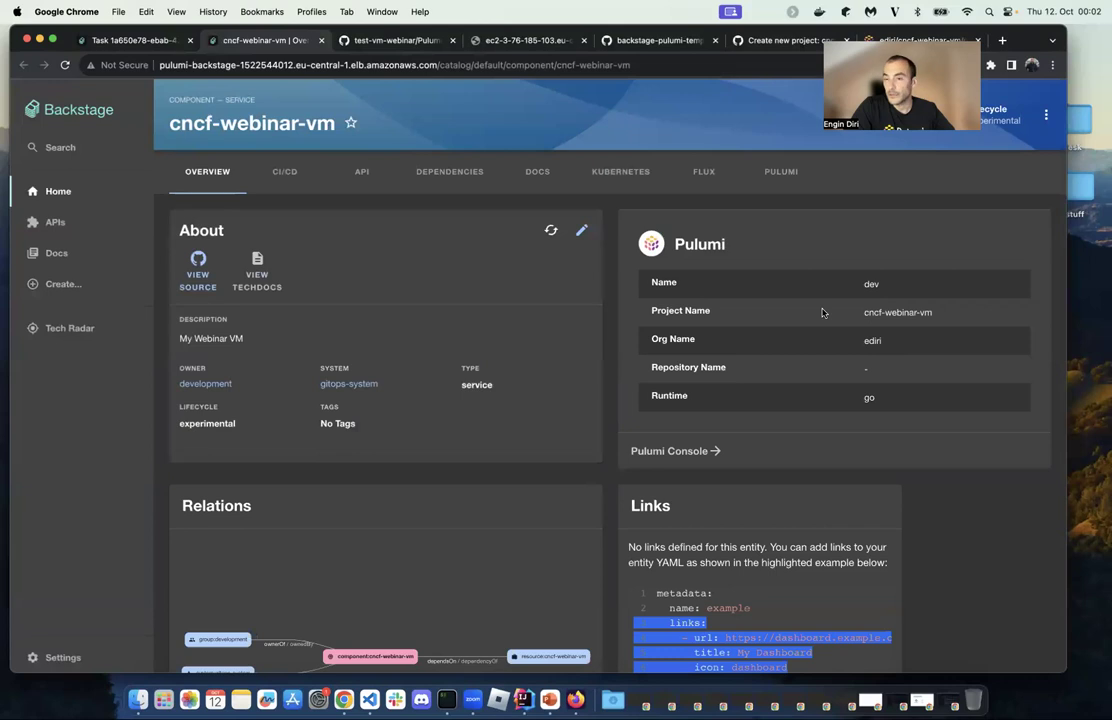
pyautogui.click(775, 172)
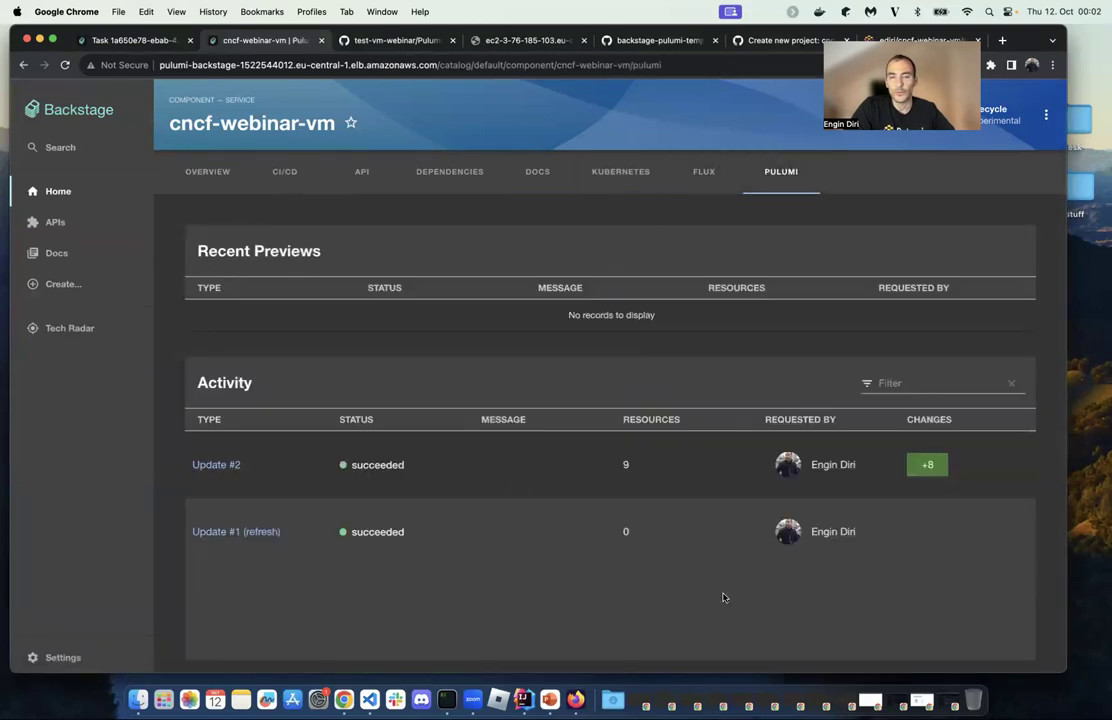
pyautogui.click(216, 465)
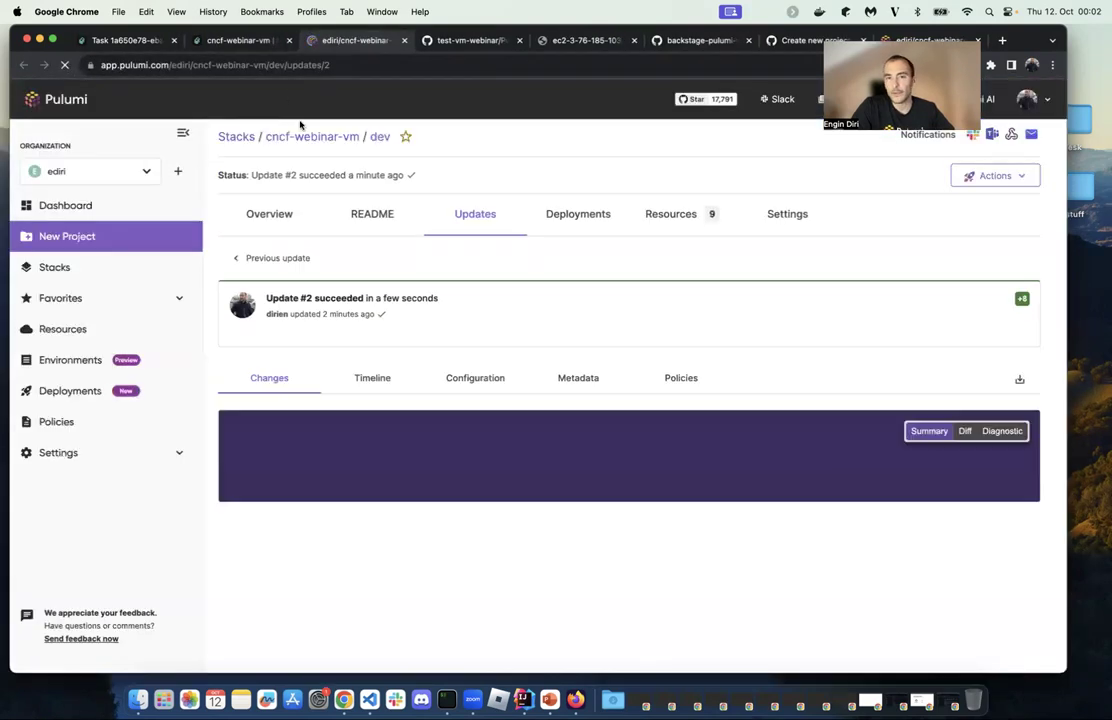
pyautogui.click(118, 11)
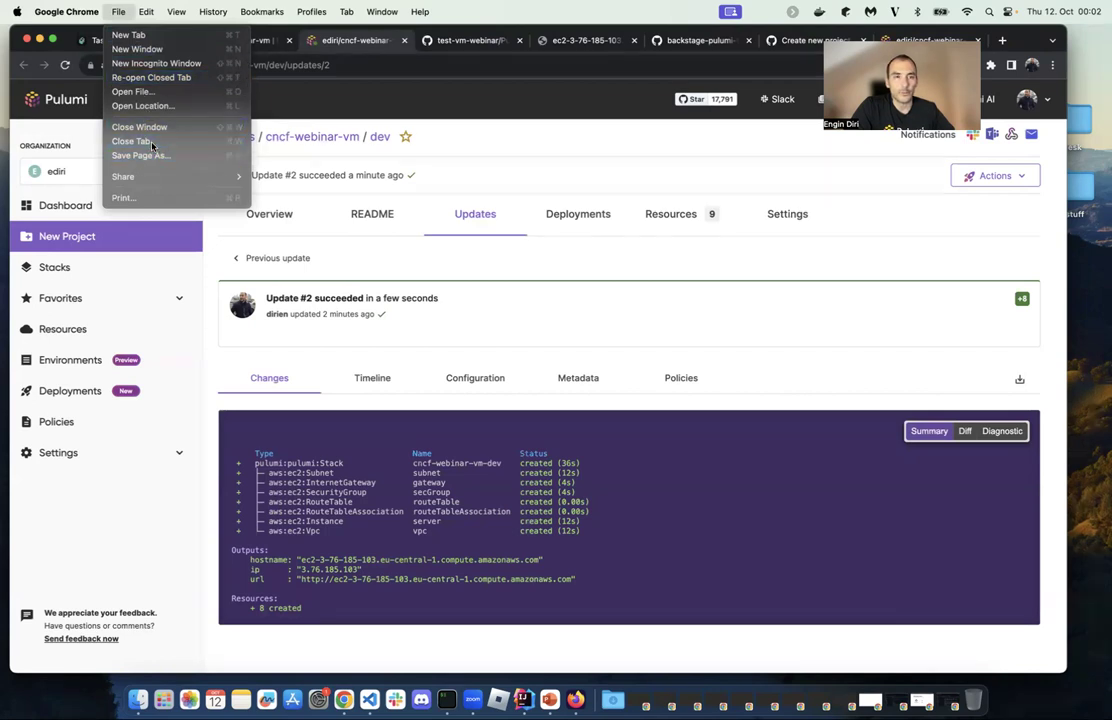
pyautogui.click(135, 141)
# - Go from the Backstage task to the component catalog and browse the templates available for creating a new component
pyautogui.click(167, 45)
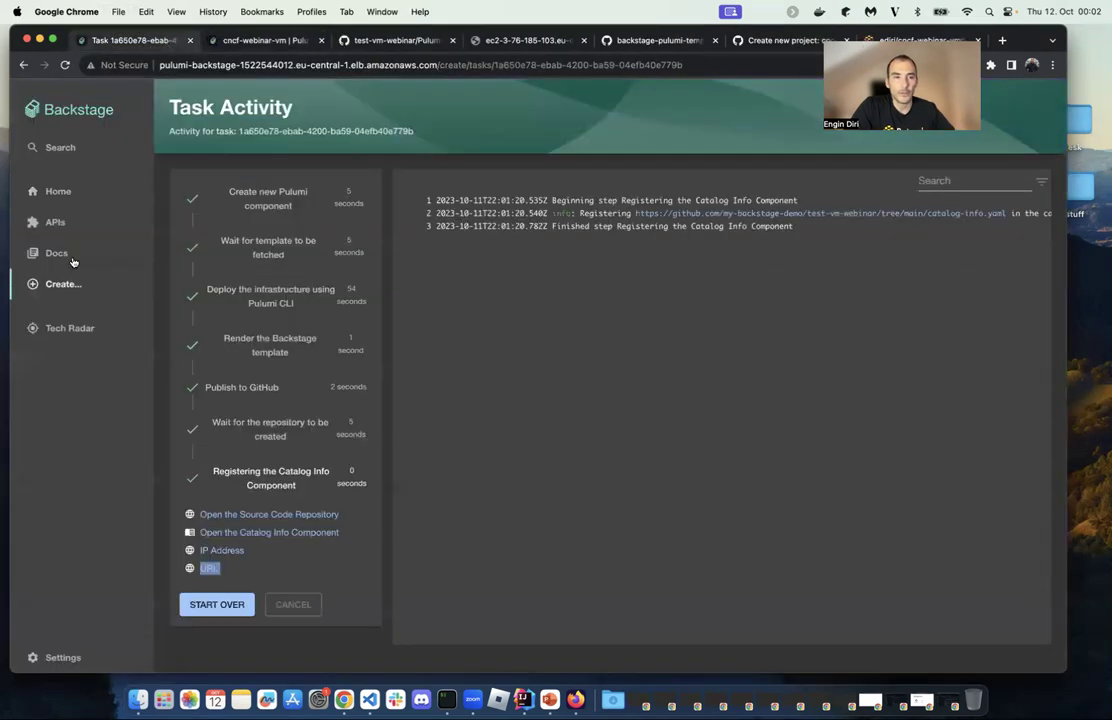
pyautogui.click(47, 191)
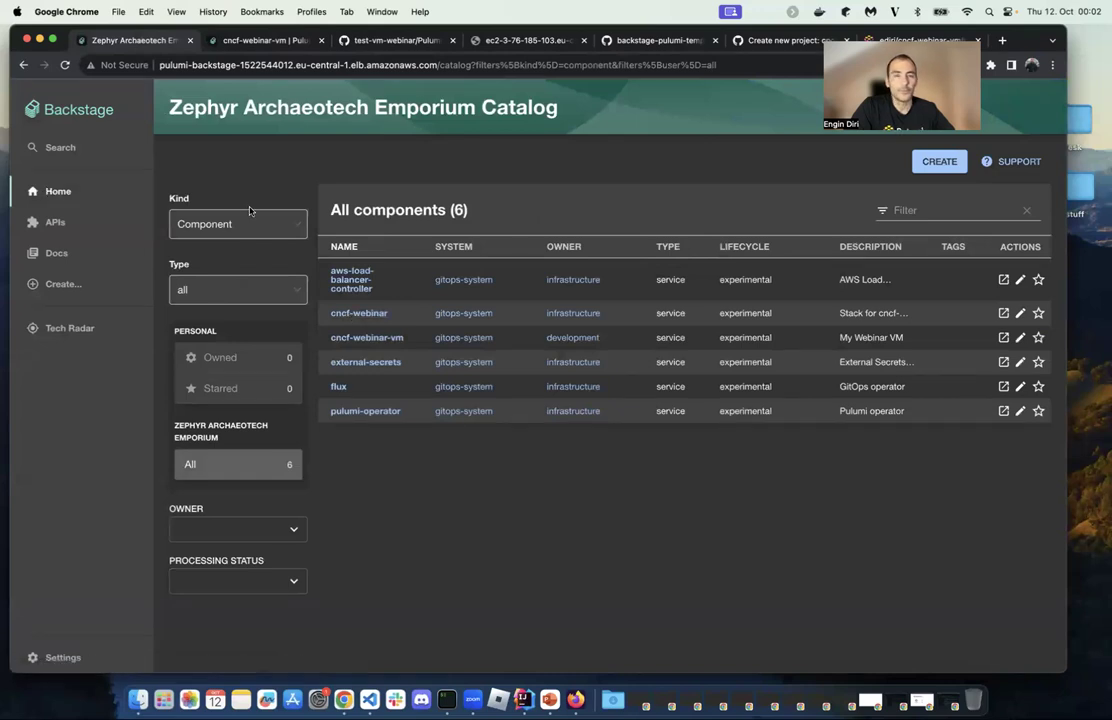
pyautogui.click(92, 189)
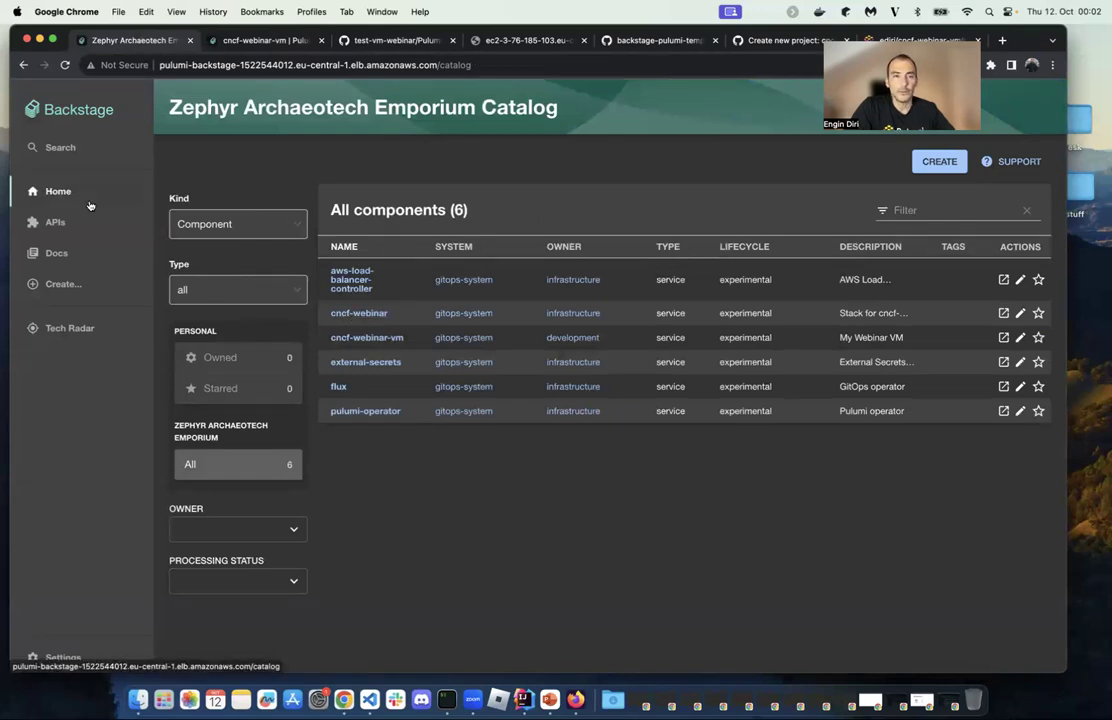
pyautogui.click(933, 166)
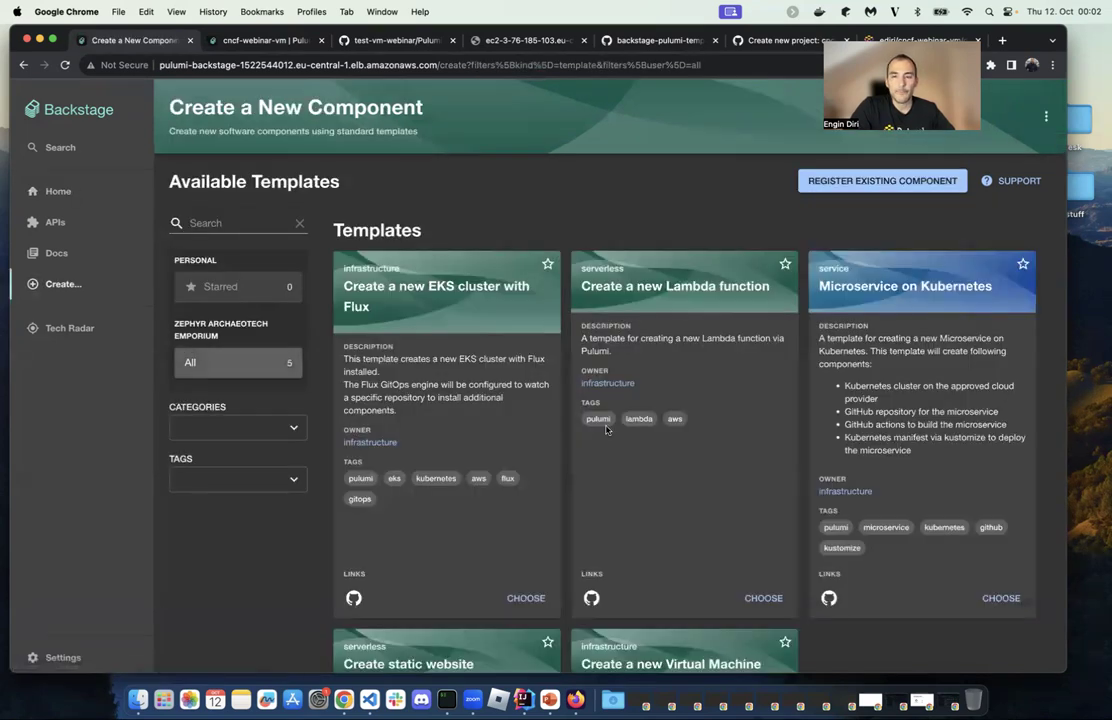
pyautogui.scroll(-3, 660, 480)
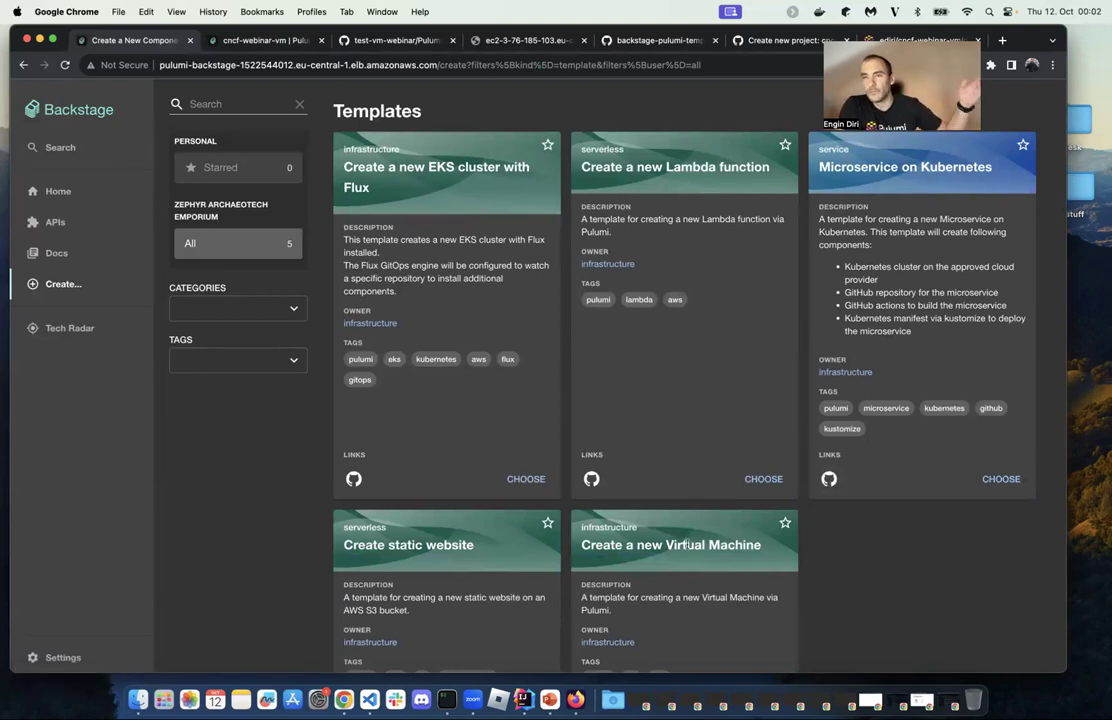
# - Open the GitHub source of the Microservice on Kubernetes template in a separate tab and enlarge the page for reading
pyautogui.rightClick(830, 480)
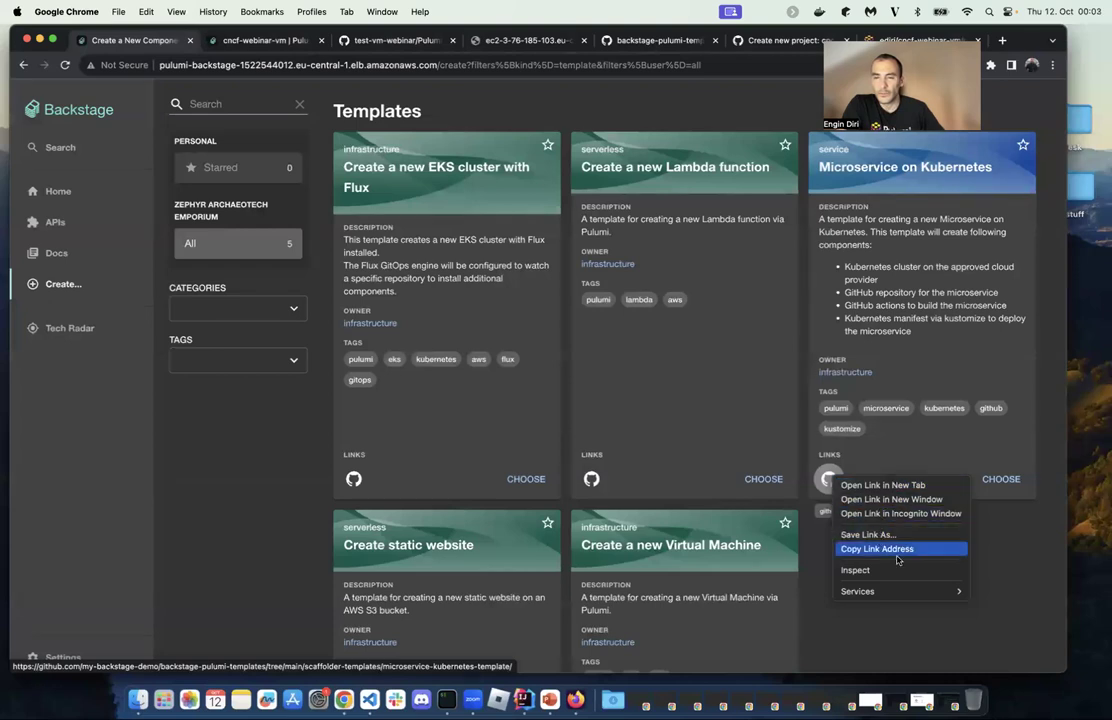
pyautogui.click(886, 486)
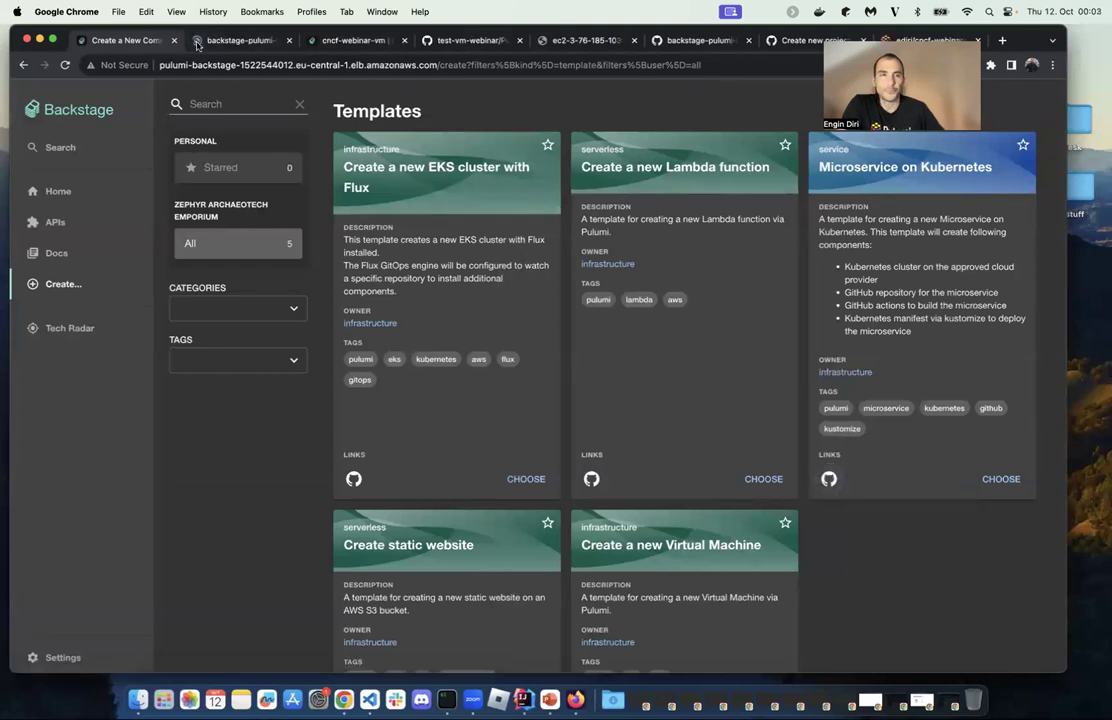
pyautogui.click(199, 42)
pyautogui.scroll(-1, 161, 332)
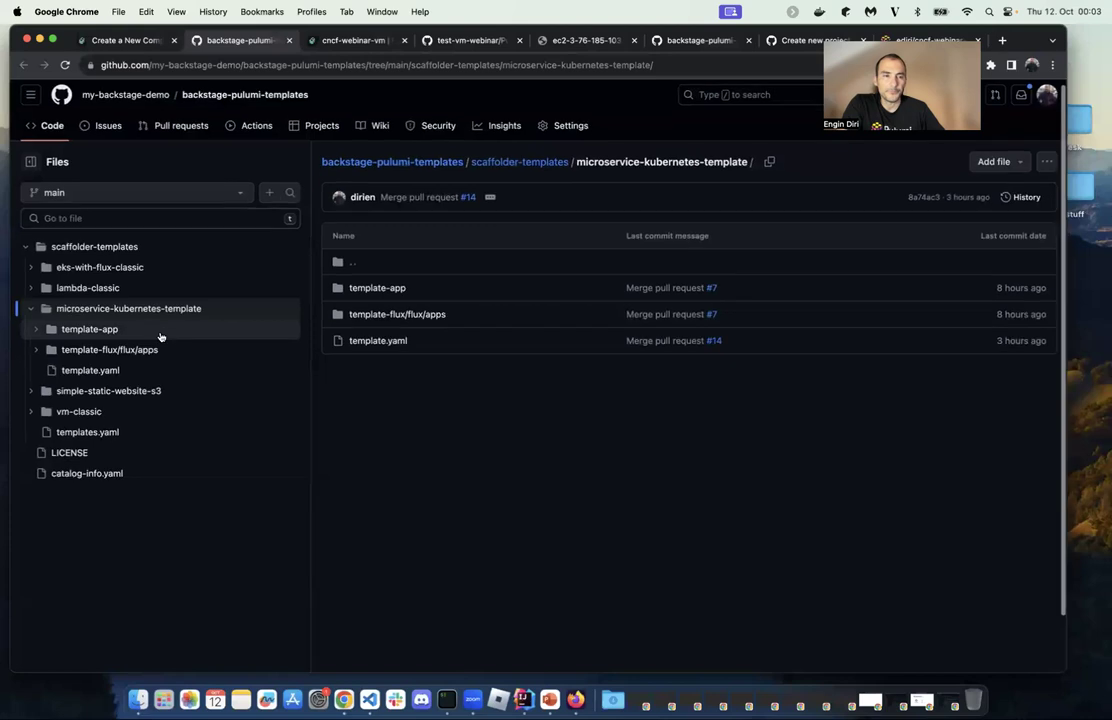
pyautogui.press('super+plus')
pyautogui.press('super+plus')
pyautogui.press('super+plus')
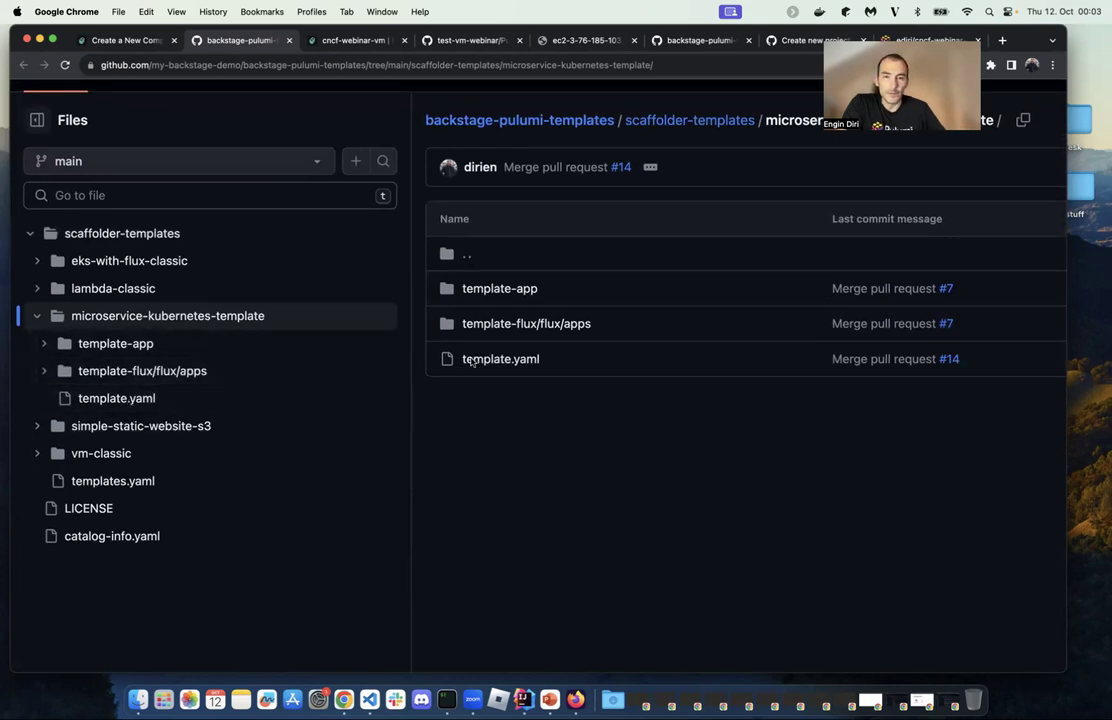
# - Open template.yaml in microservice-kubernetes-template and read its metadata, project information and infrastructure parameters
pyautogui.click(129, 397)
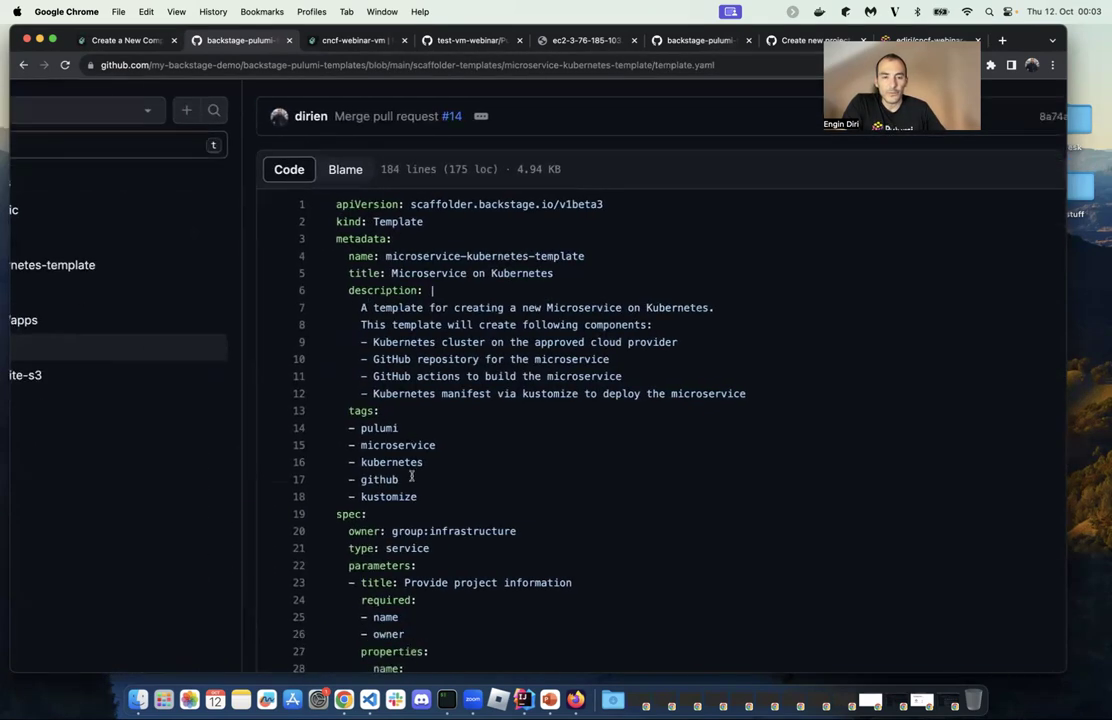
pyautogui.scroll(-6, 411, 477)
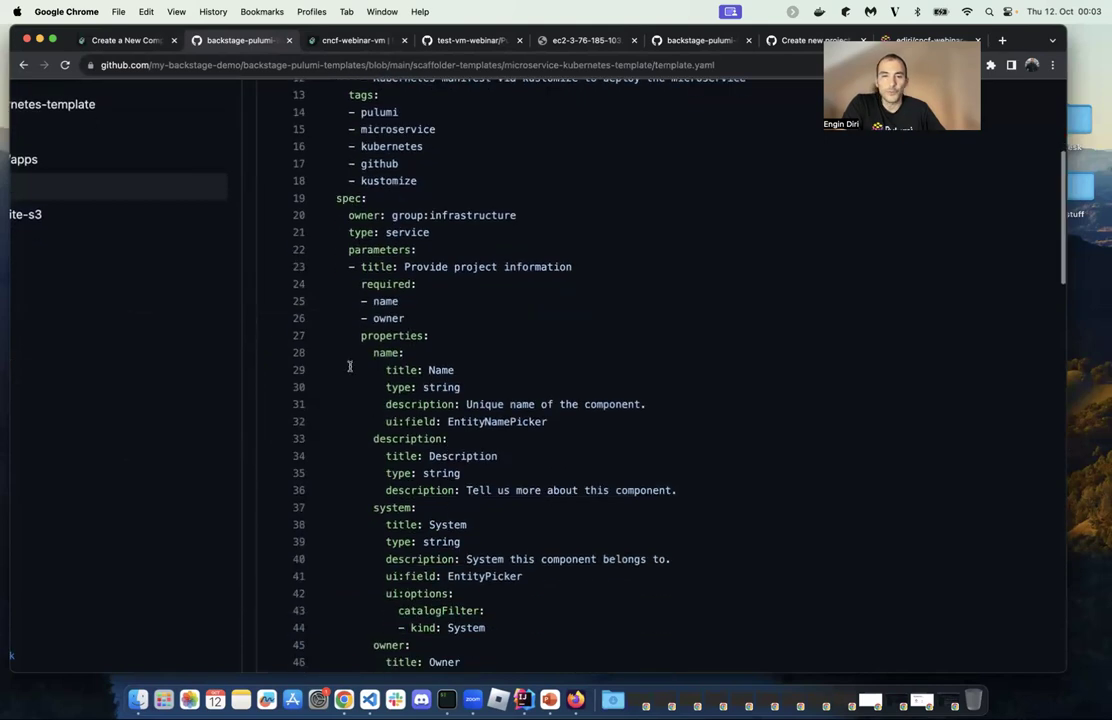
pyautogui.scroll(-7, 382, 336)
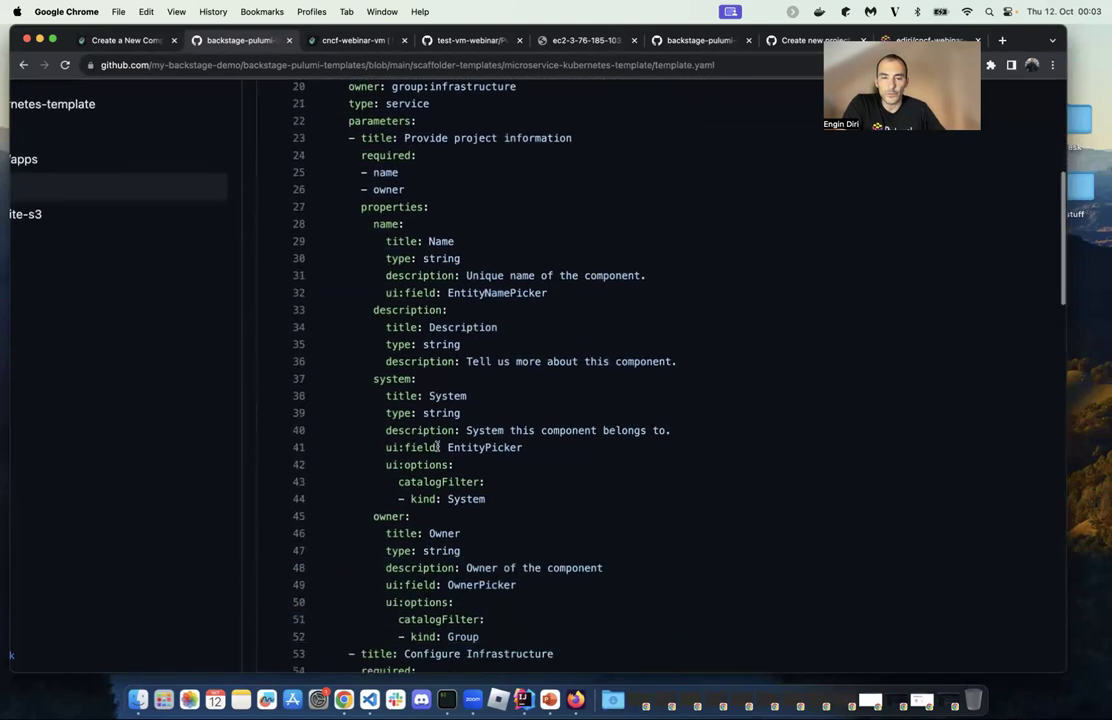
pyautogui.scroll(-5, 432, 508)
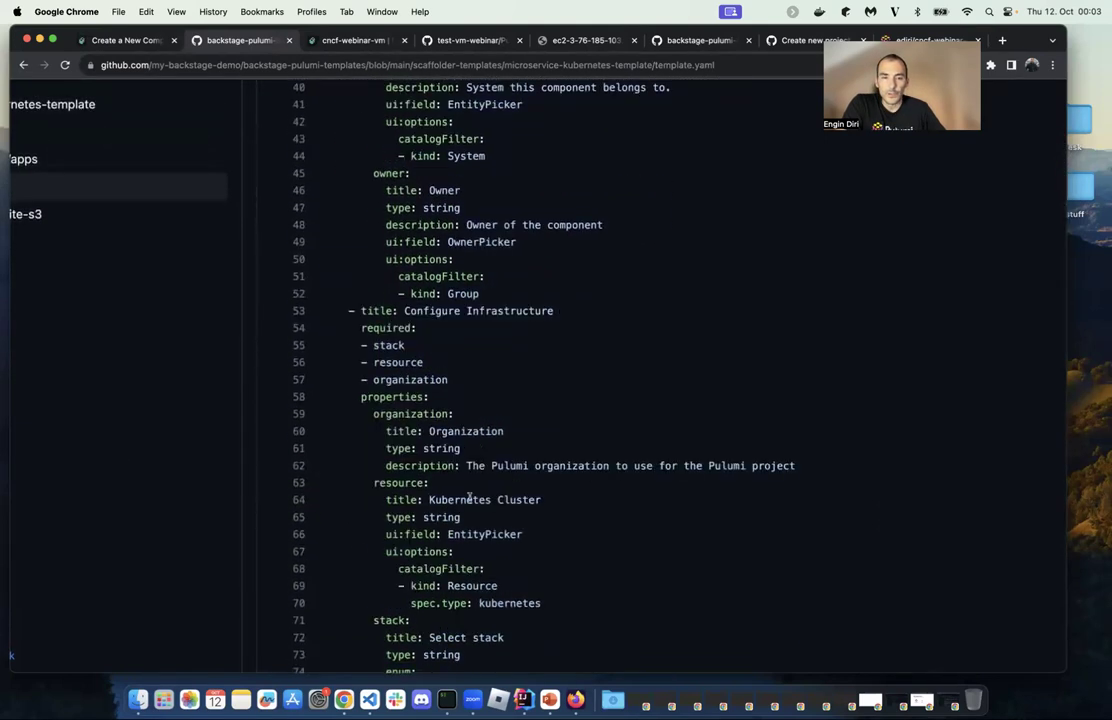
pyautogui.scroll(-5, 469, 497)
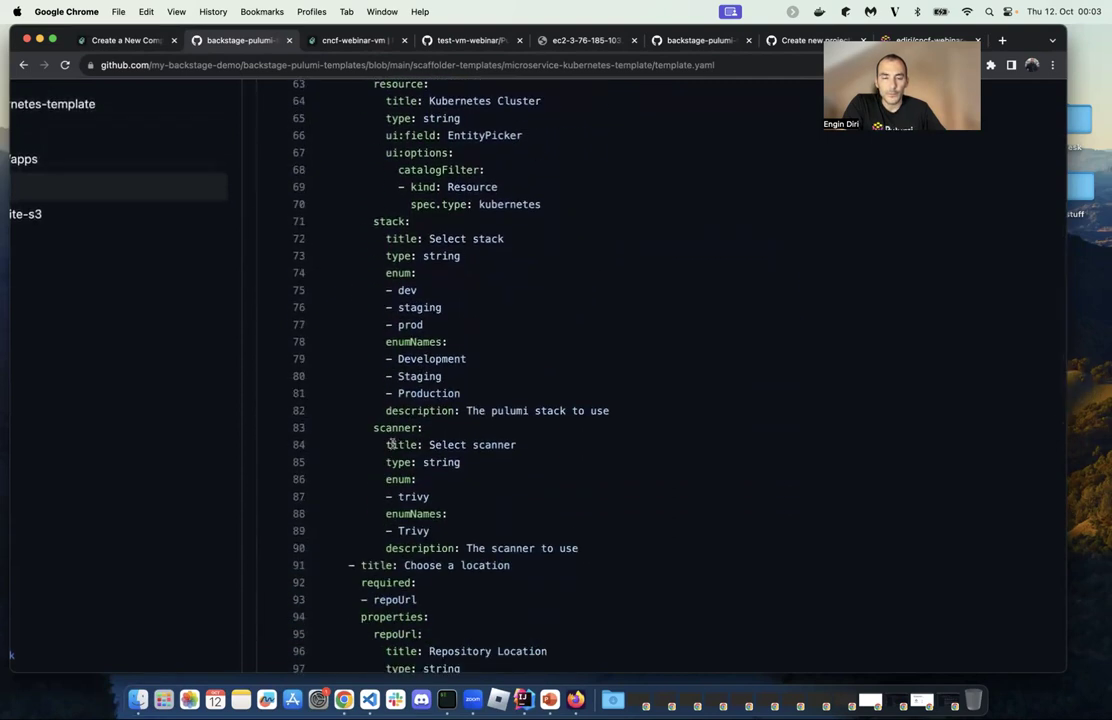
# - Highlight the scanner parameter block in template.yaml to examine its options
pyautogui.moveTo(375, 427); pyautogui.dragTo(541, 514)
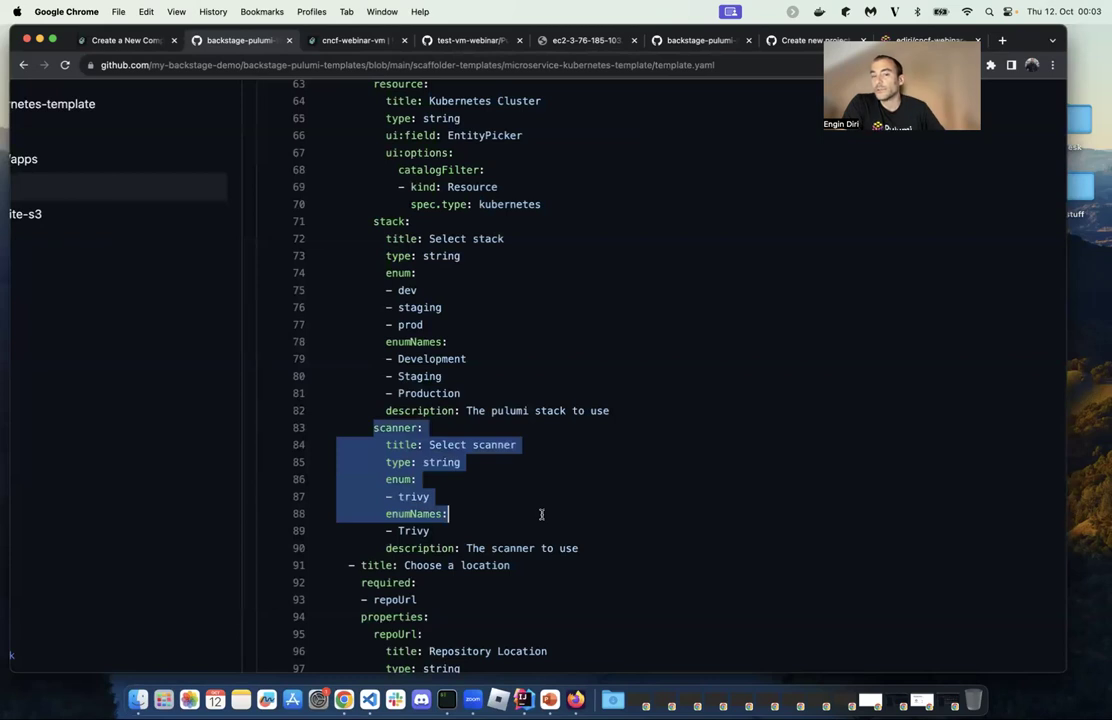
pyautogui.moveTo(590, 545); pyautogui.dragTo(362, 447)
pyautogui.click(469, 431)
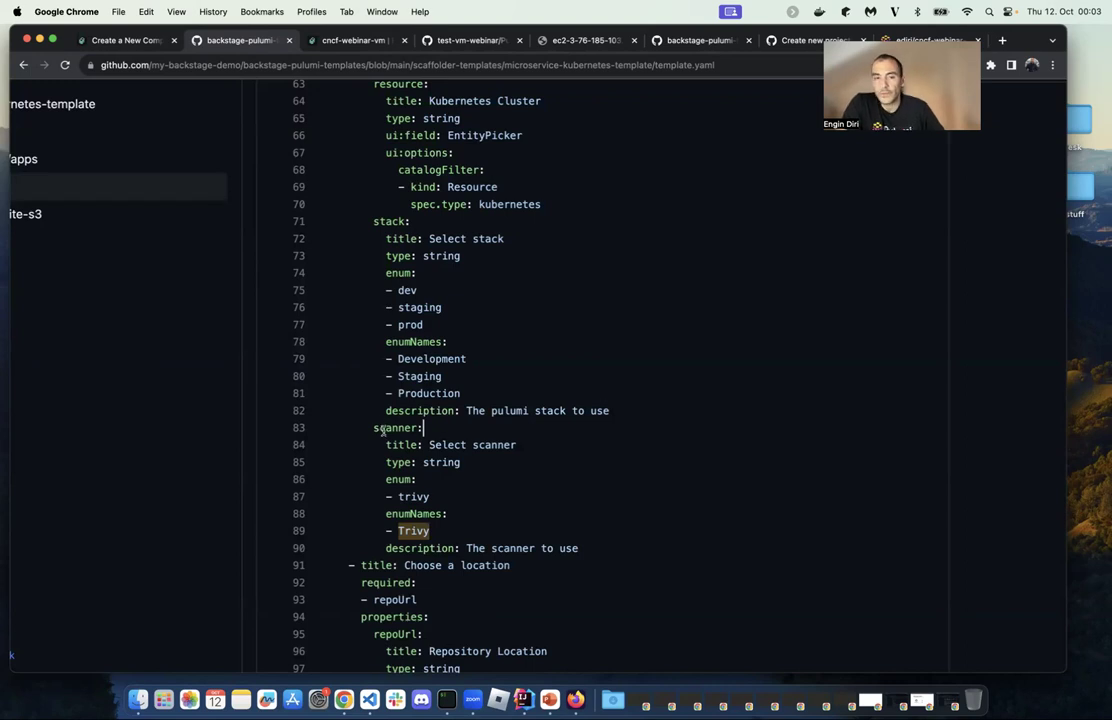
pyautogui.moveTo(373, 427); pyautogui.dragTo(570, 559)
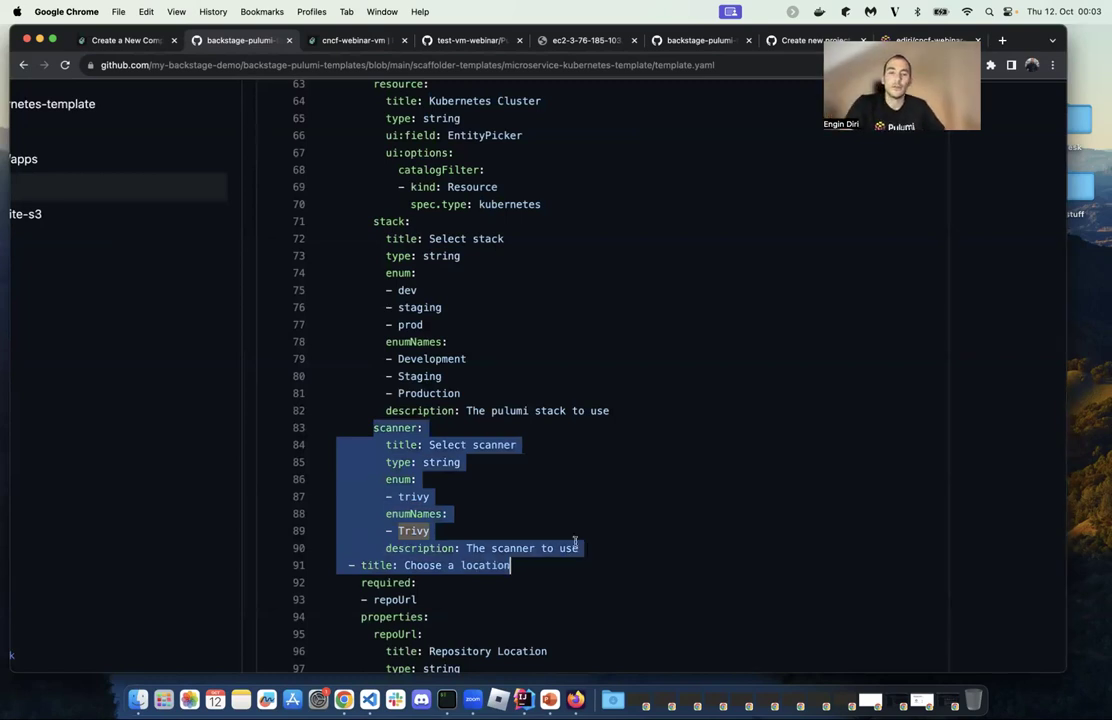
# - Review the repository location parameters, and highlight the Kubernetes Cluster title and entity picker settings of the resource parameter
pyautogui.scroll(-5, 548, 512)
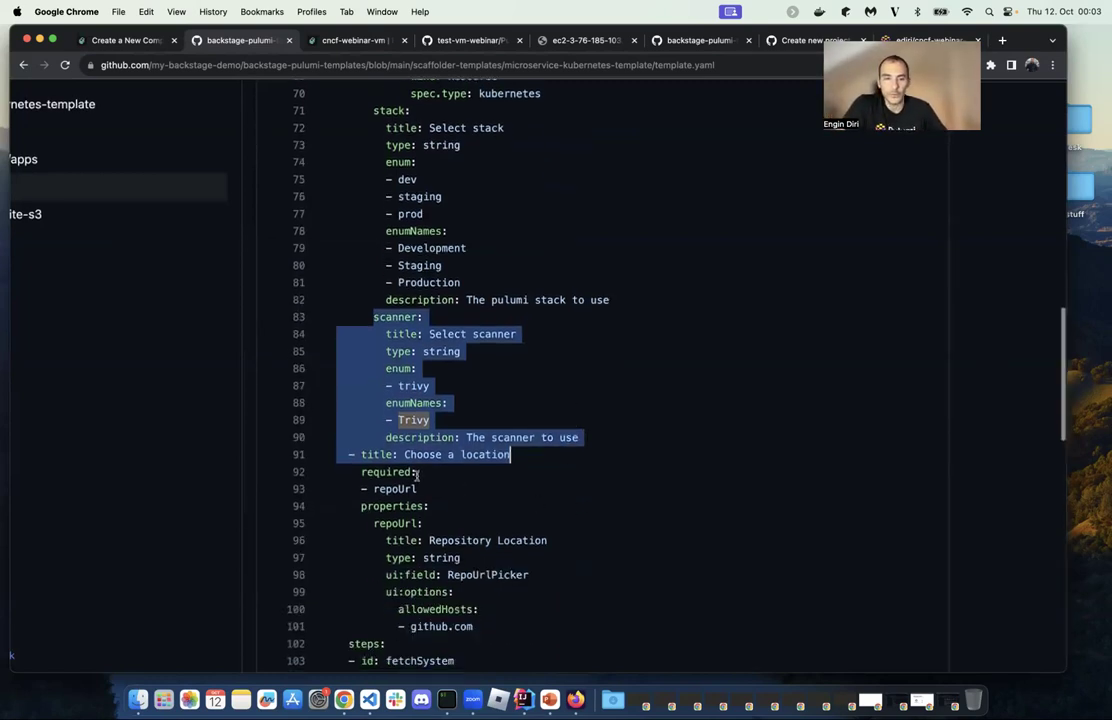
pyautogui.scroll(-4, 400, 372)
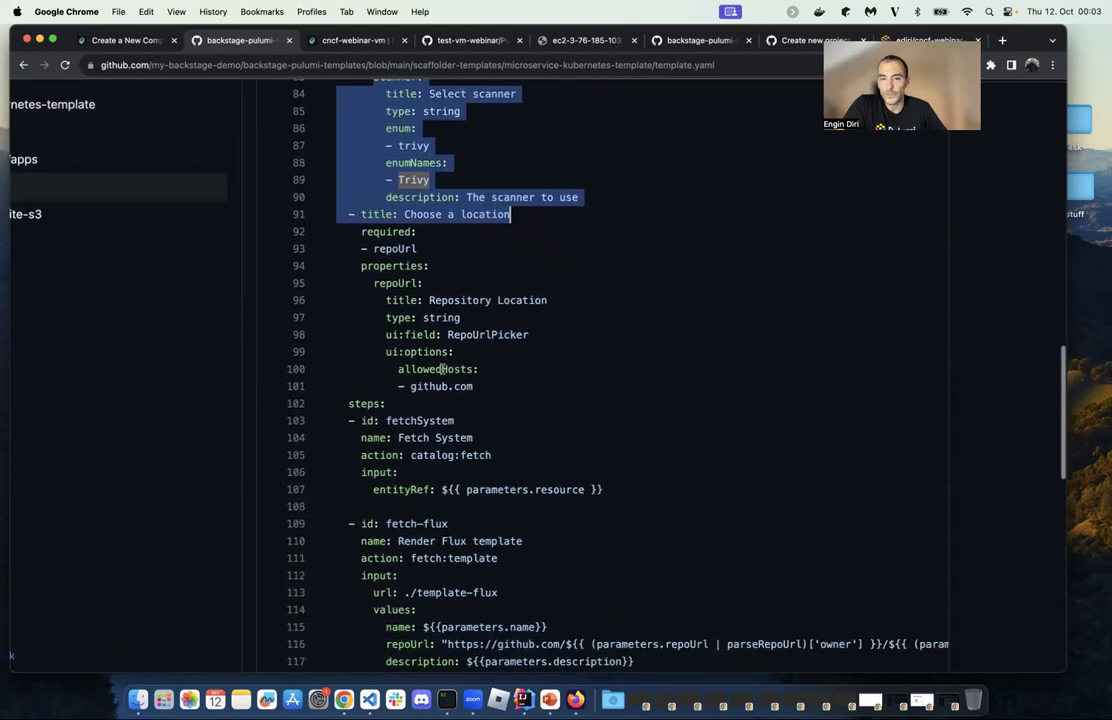
pyautogui.scroll(10, 516, 399)
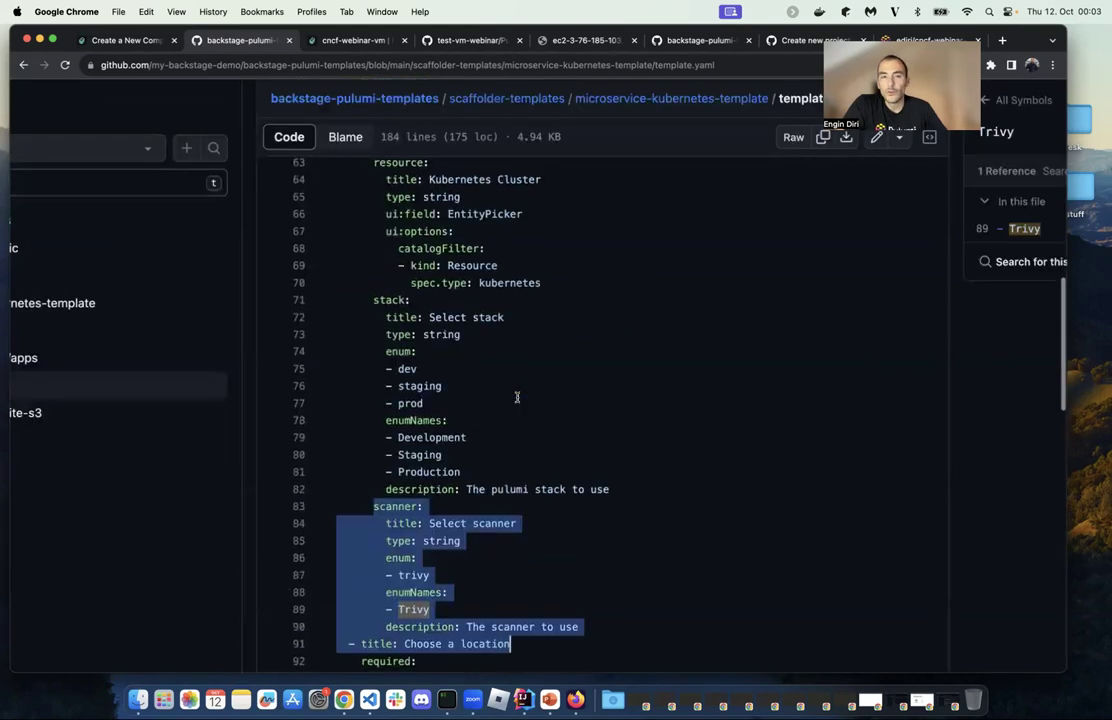
pyautogui.scroll(1, 514, 420)
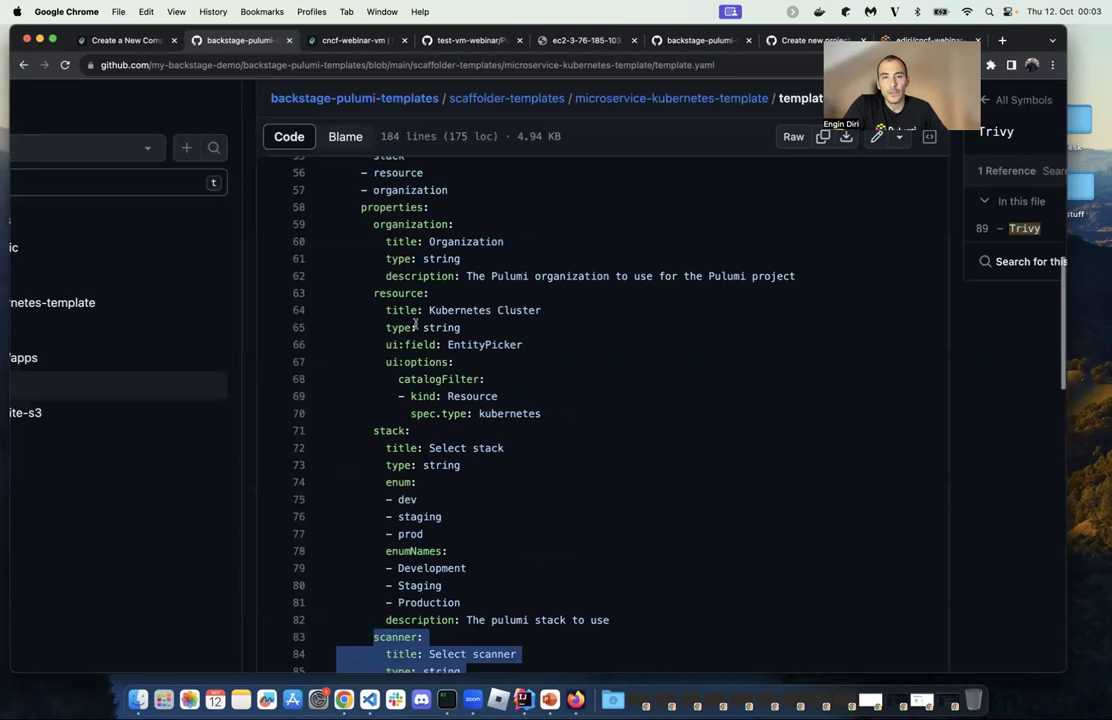
pyautogui.moveTo(386, 310); pyautogui.dragTo(572, 407)
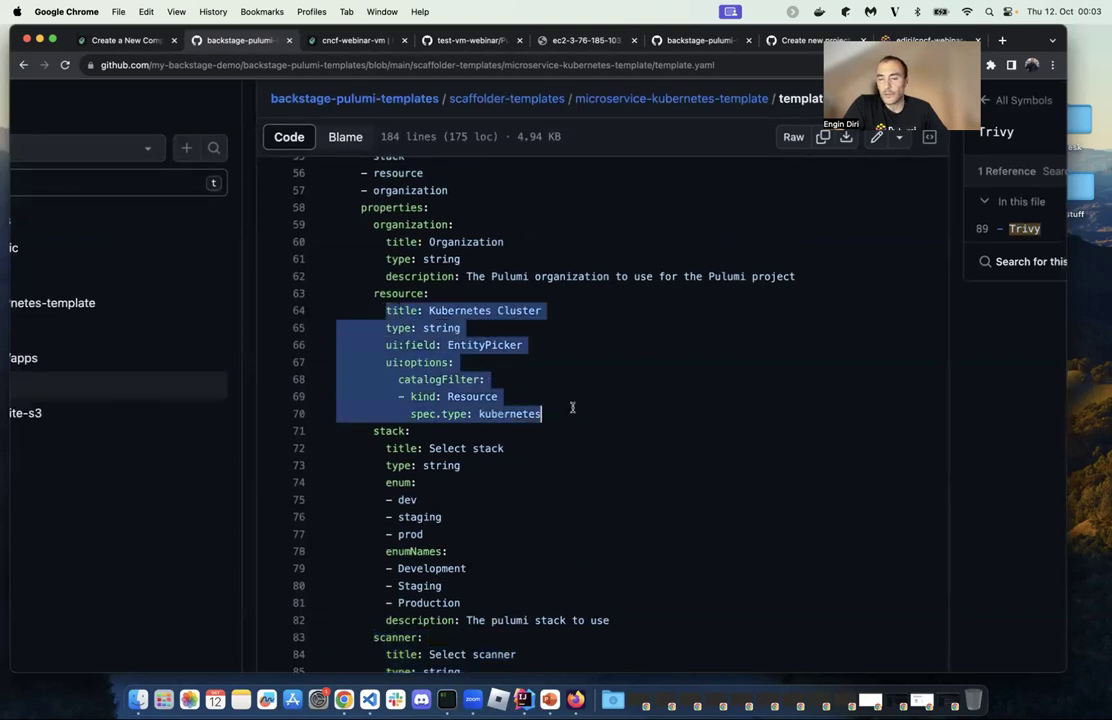
pyautogui.click(459, 312)
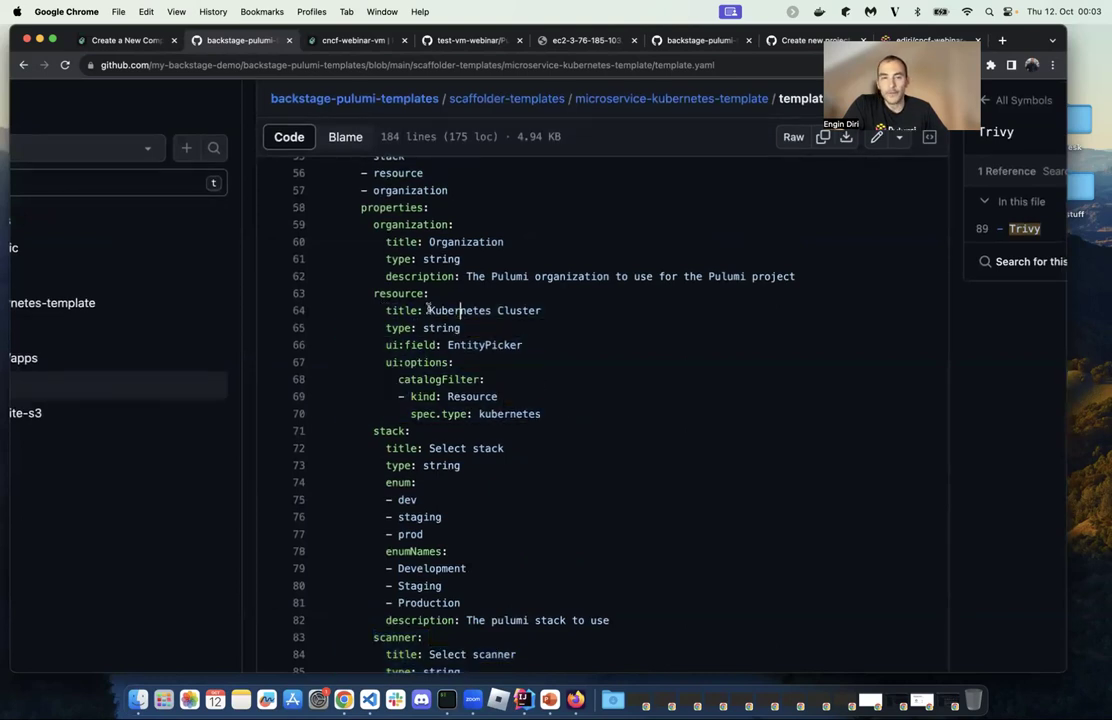
pyautogui.moveTo(428, 311); pyautogui.dragTo(543, 309)
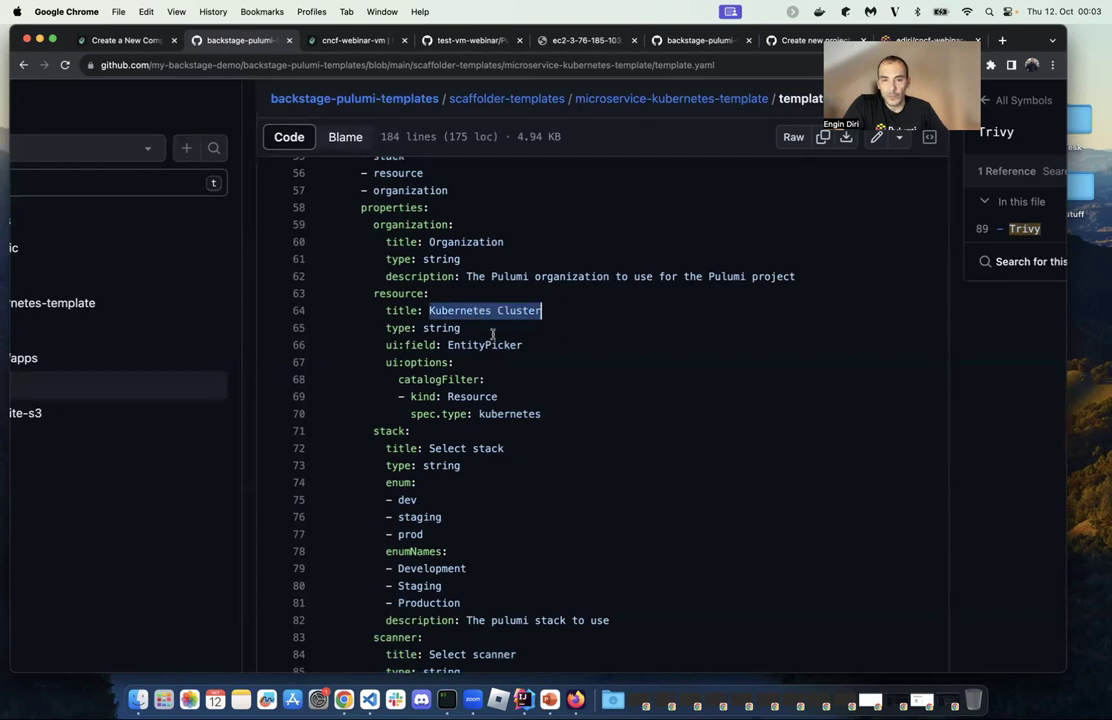
# - Examine the steps section of template.yaml, highlighting the fetchSystem step and reading the fetch-flux and create-flux-pr steps
pyautogui.scroll(-5, 520, 380)
pyautogui.scroll(3, 541, 420)
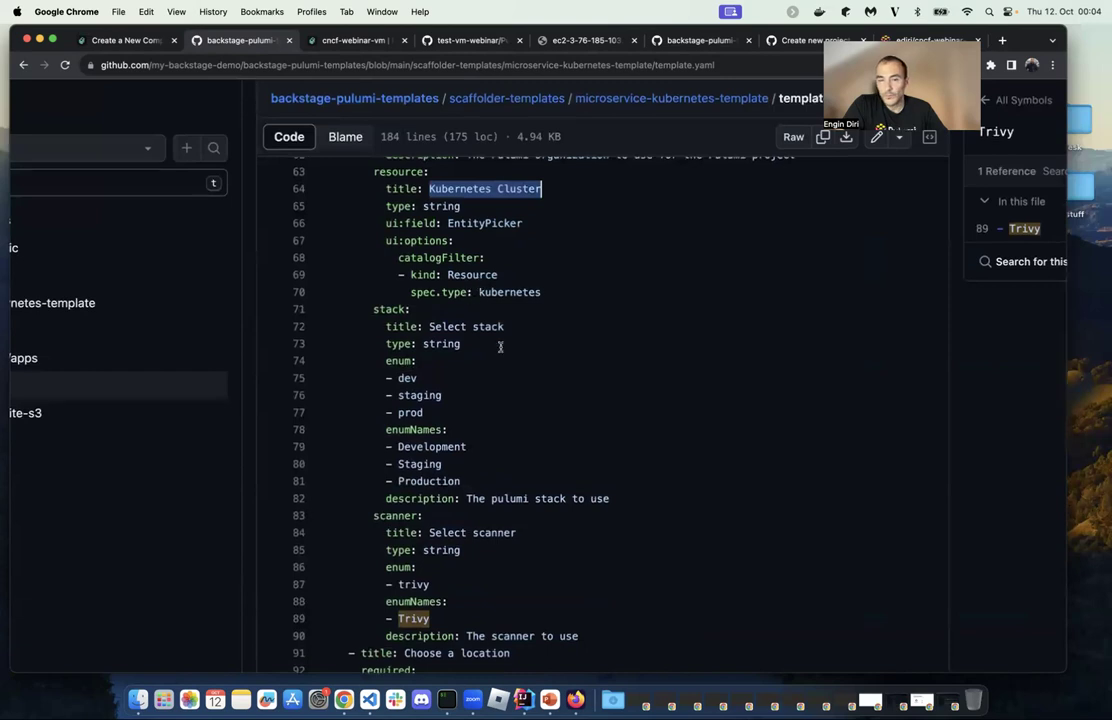
pyautogui.scroll(-10, 502, 312)
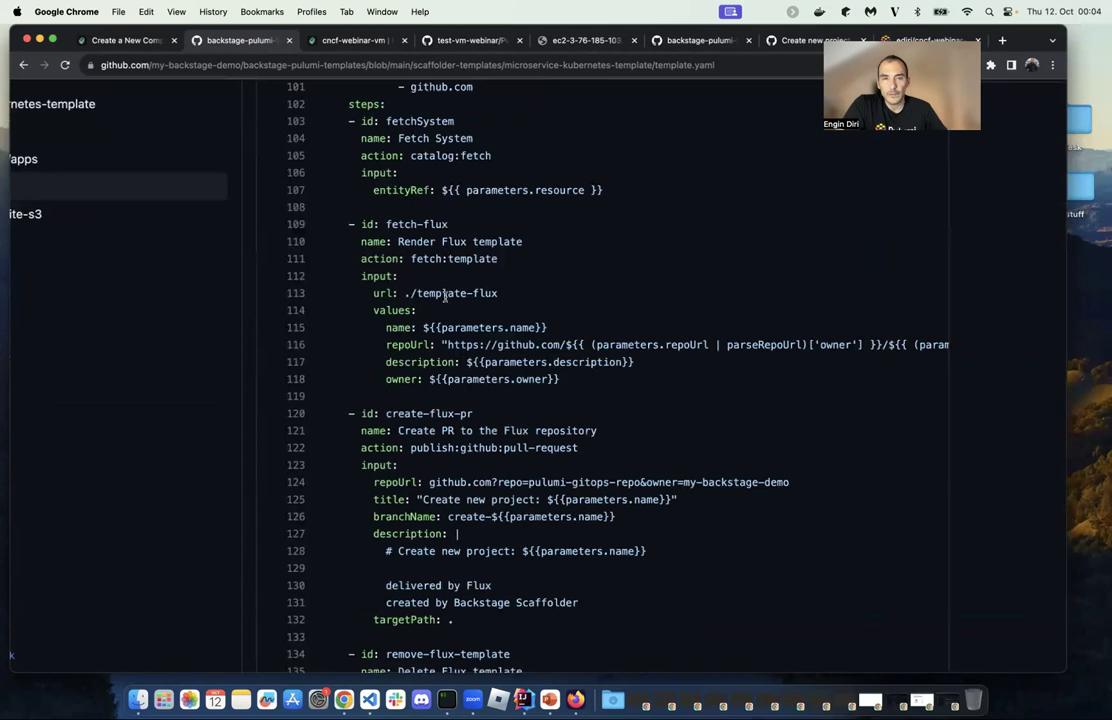
pyautogui.scroll(2, 445, 297)
pyautogui.moveTo(351, 233); pyautogui.dragTo(642, 296)
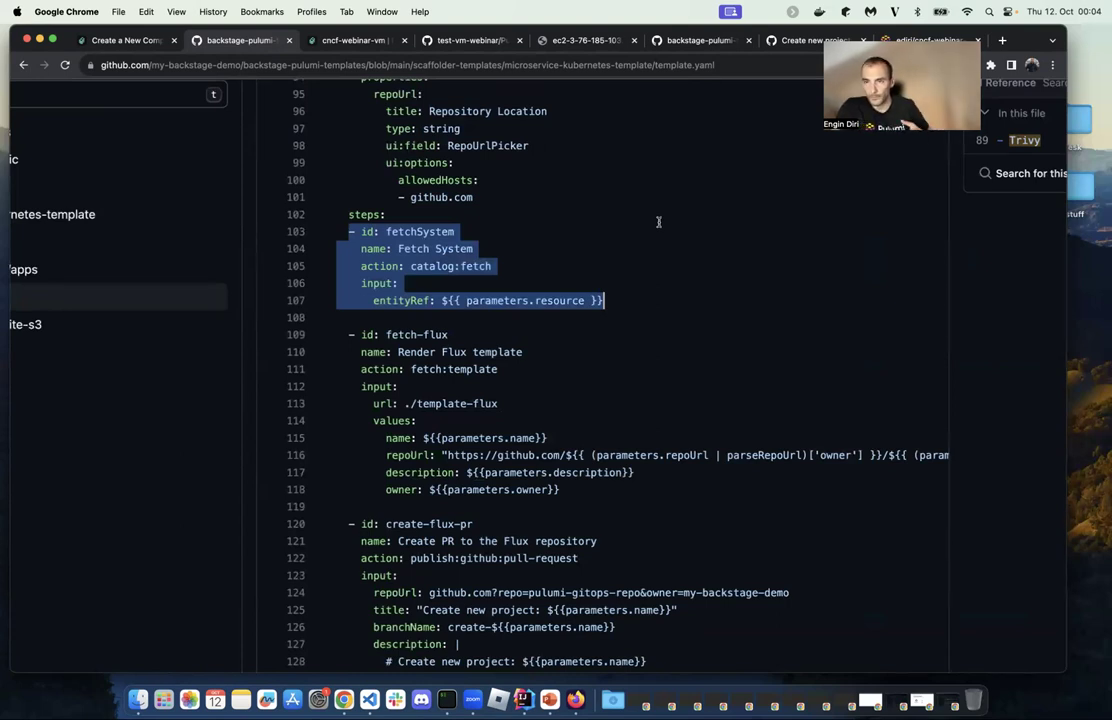
pyautogui.scroll(-3, 607, 301)
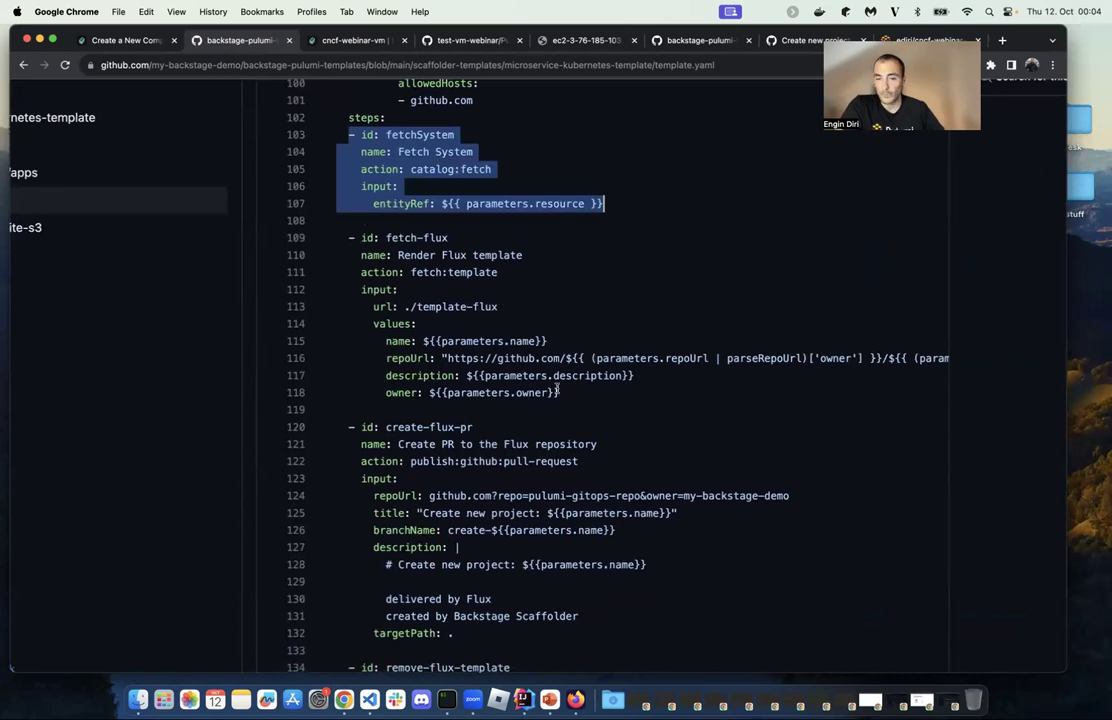
pyautogui.scroll(-1, 557, 392)
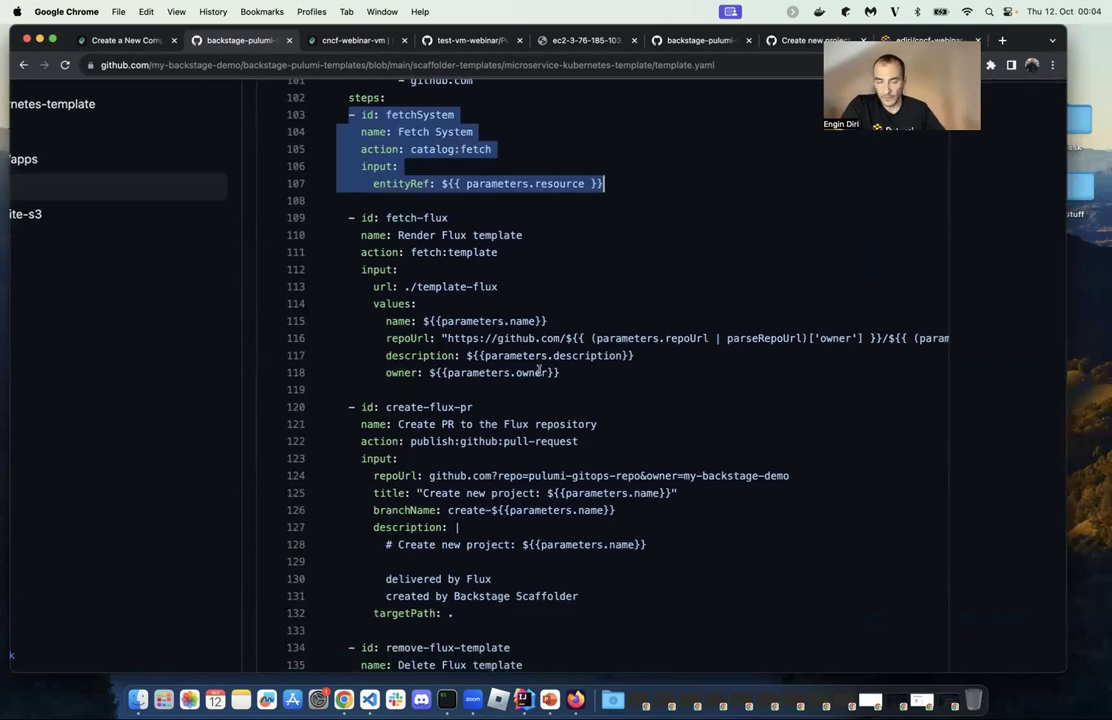
# - Read the create-flux-pr and remove-flux-template steps in template.yaml, and highlight the template step that creates the project
pyautogui.scroll(-2, 540, 370)
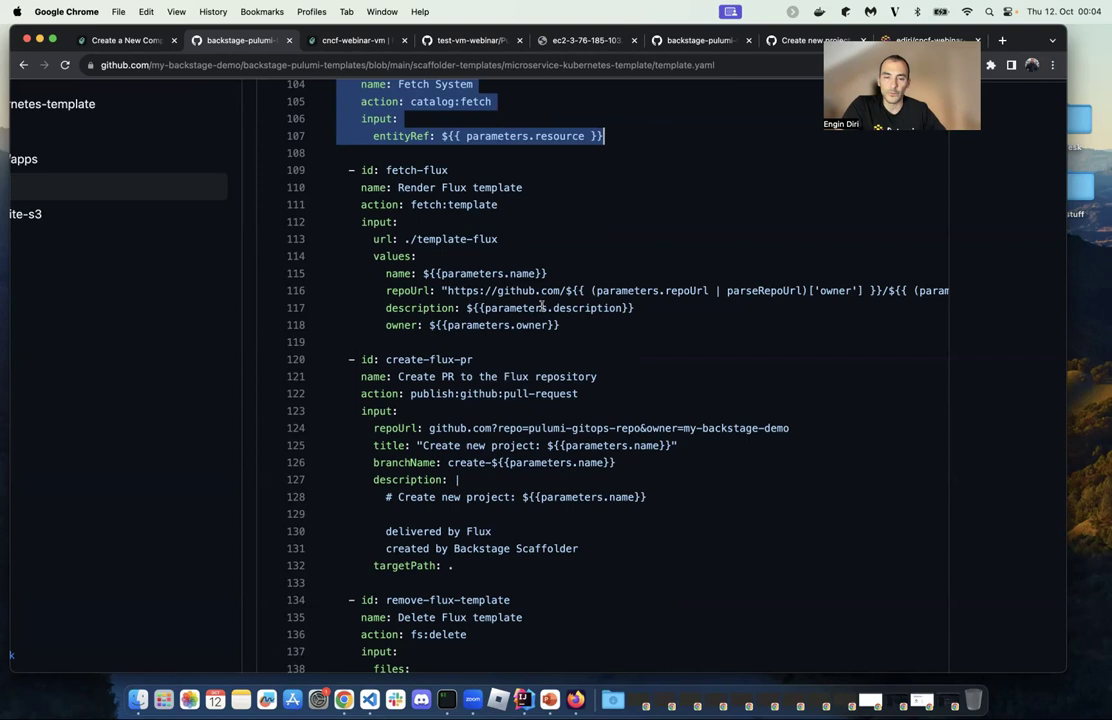
pyautogui.scroll(-3, 541, 306)
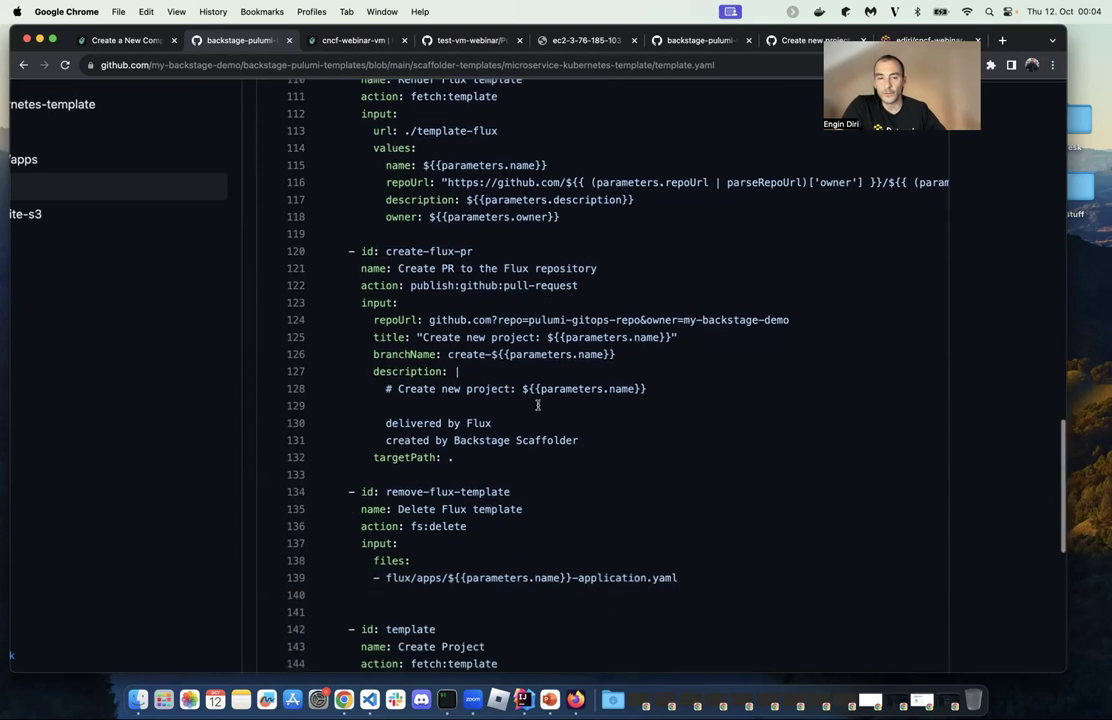
pyautogui.scroll(-5, 537, 405)
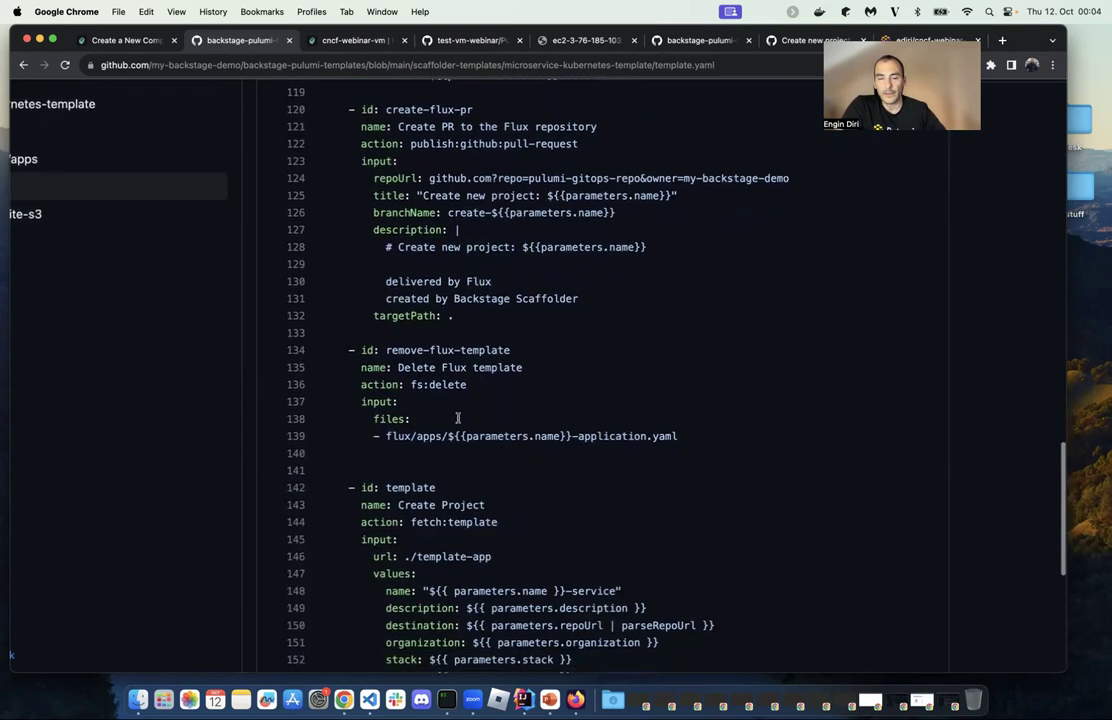
pyautogui.scroll(-3, 459, 459)
pyautogui.moveTo(348, 374); pyautogui.dragTo(678, 547)
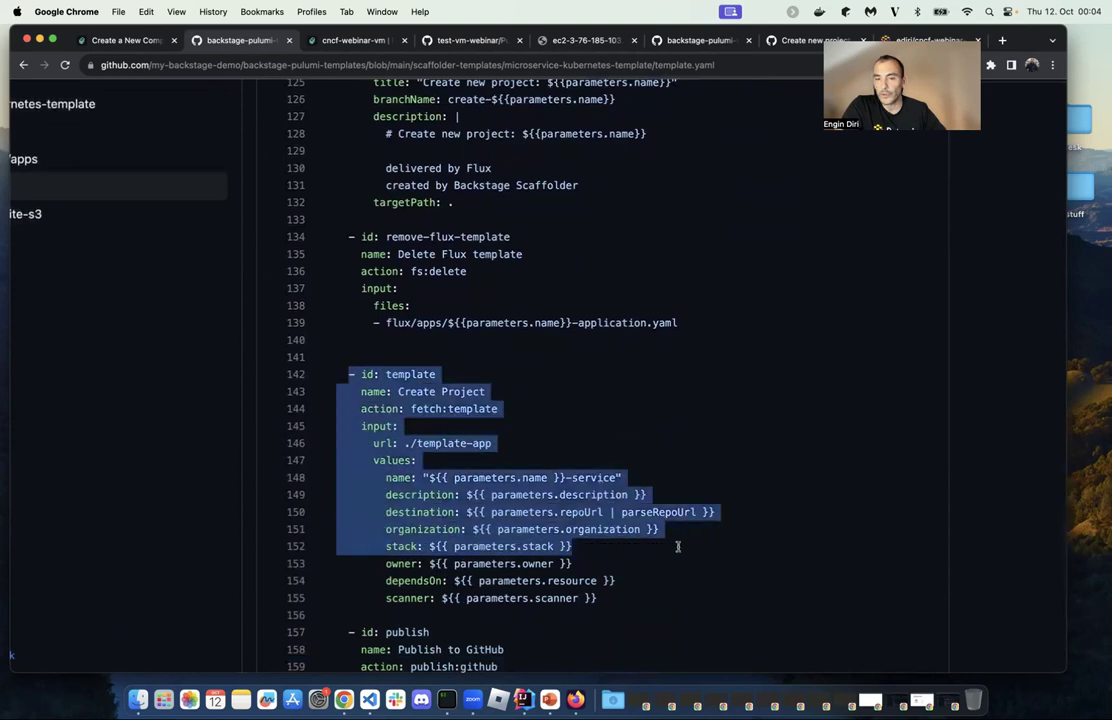
pyautogui.scroll(-3, 636, 596)
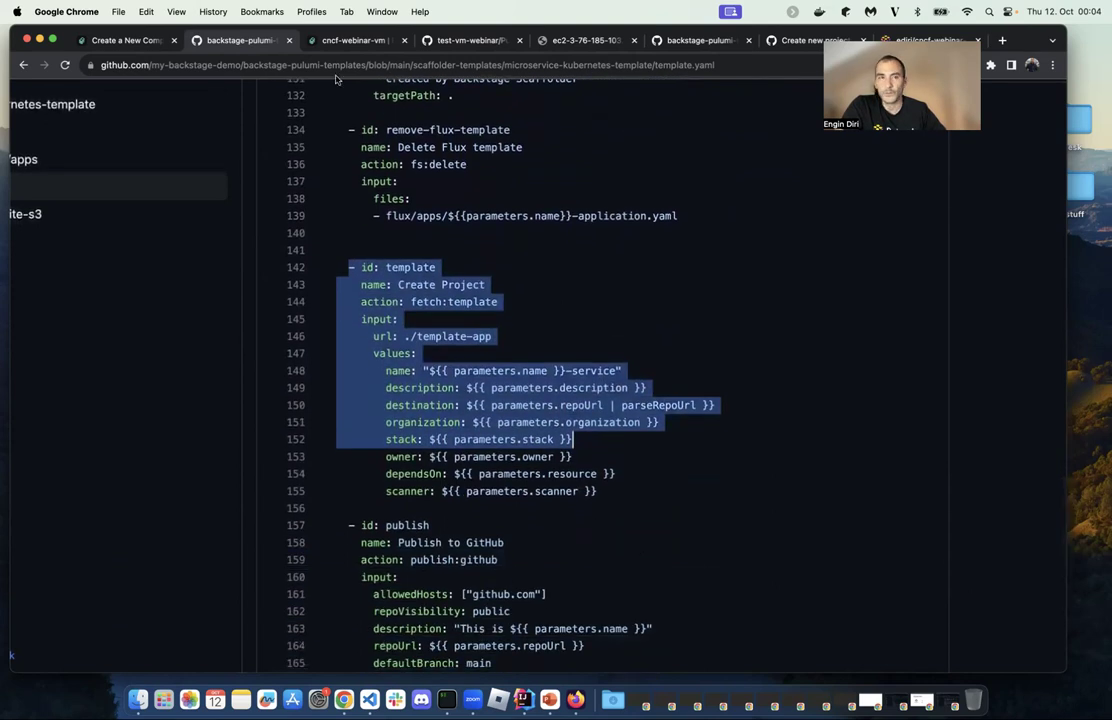
# - Bring the browser window fully onto the screen and review the publish and register steps and the output section of template.yaml
pyautogui.moveTo(57, 28); pyautogui.dragTo(82, 28)
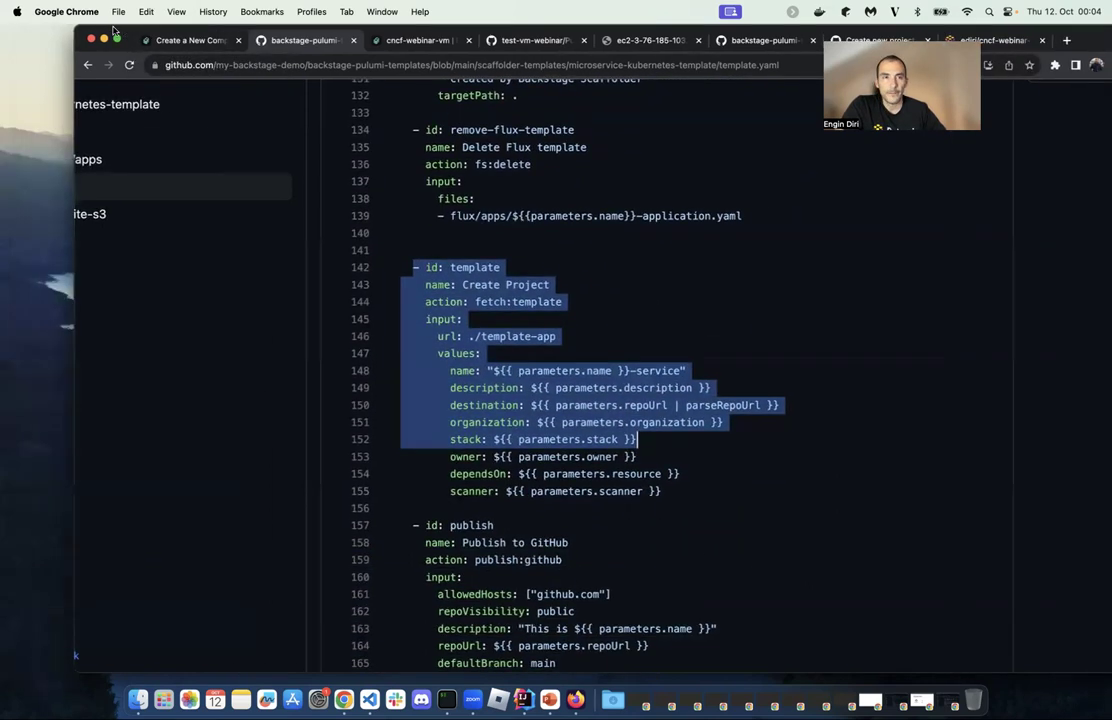
pyautogui.hscroll(-3, 183, 248)
pyautogui.scroll(-8, 625, 318)
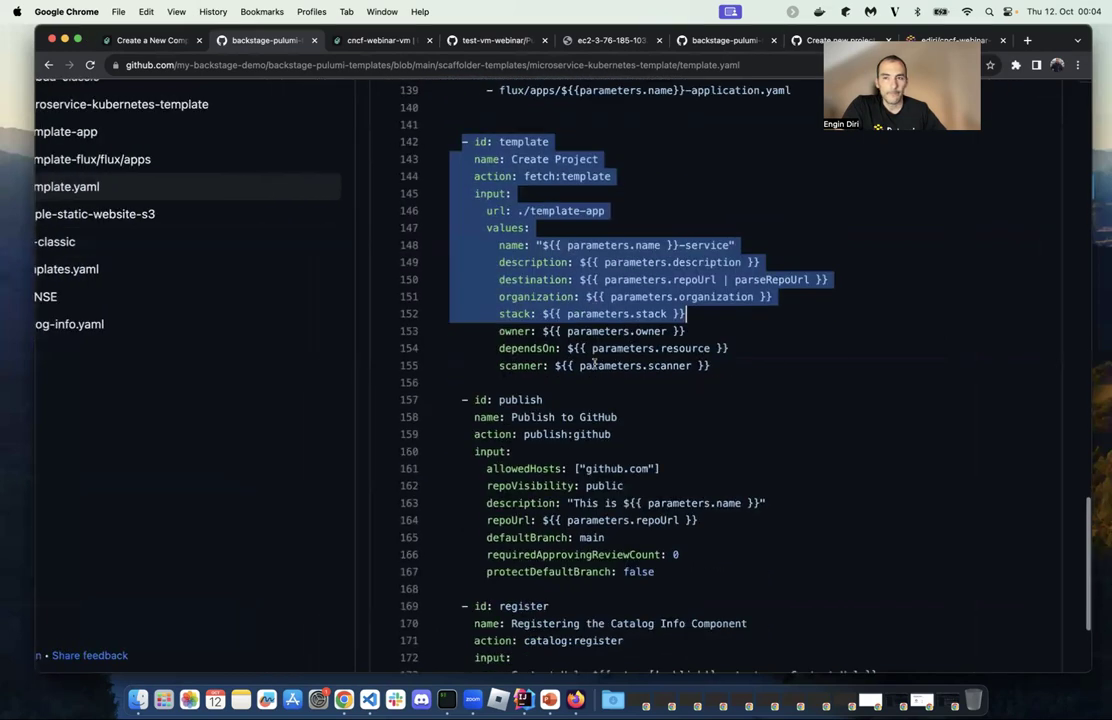
pyautogui.scroll(2, 625, 318)
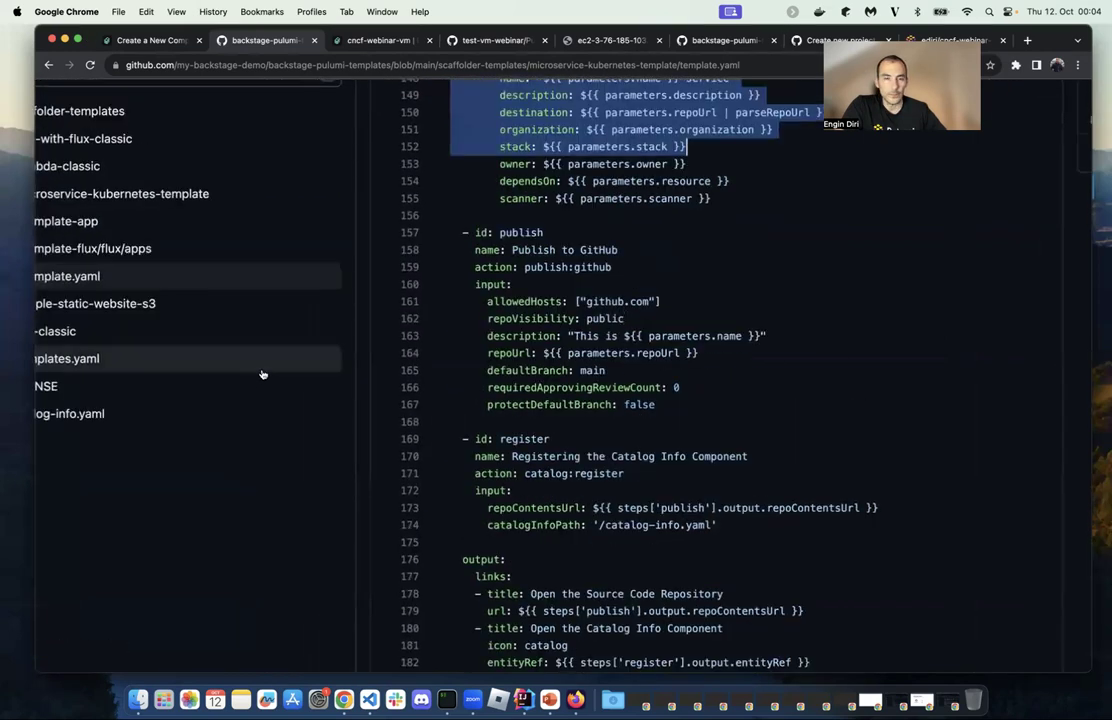
# - Open ${{values.name}}-application.yaml in template-flux/flux/apps and read its Namespace, GitRepository and Kustomization definitions
pyautogui.hscroll(-3, 250, 370)
pyautogui.scroll(2, 80, 270)
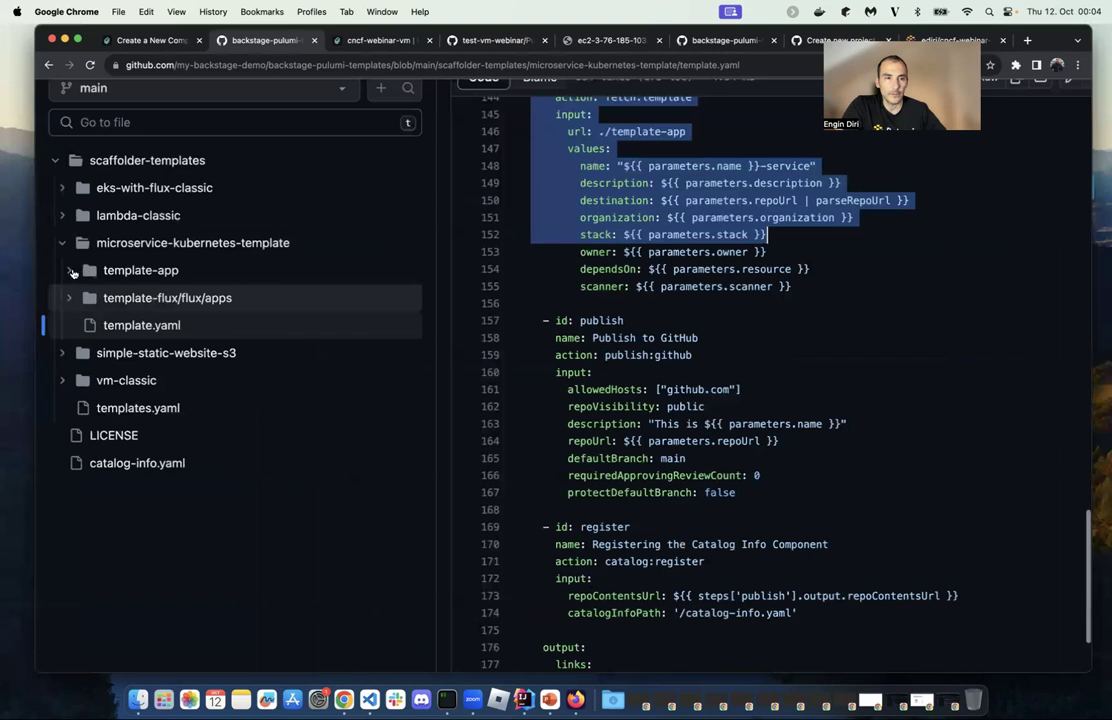
pyautogui.click(93, 303)
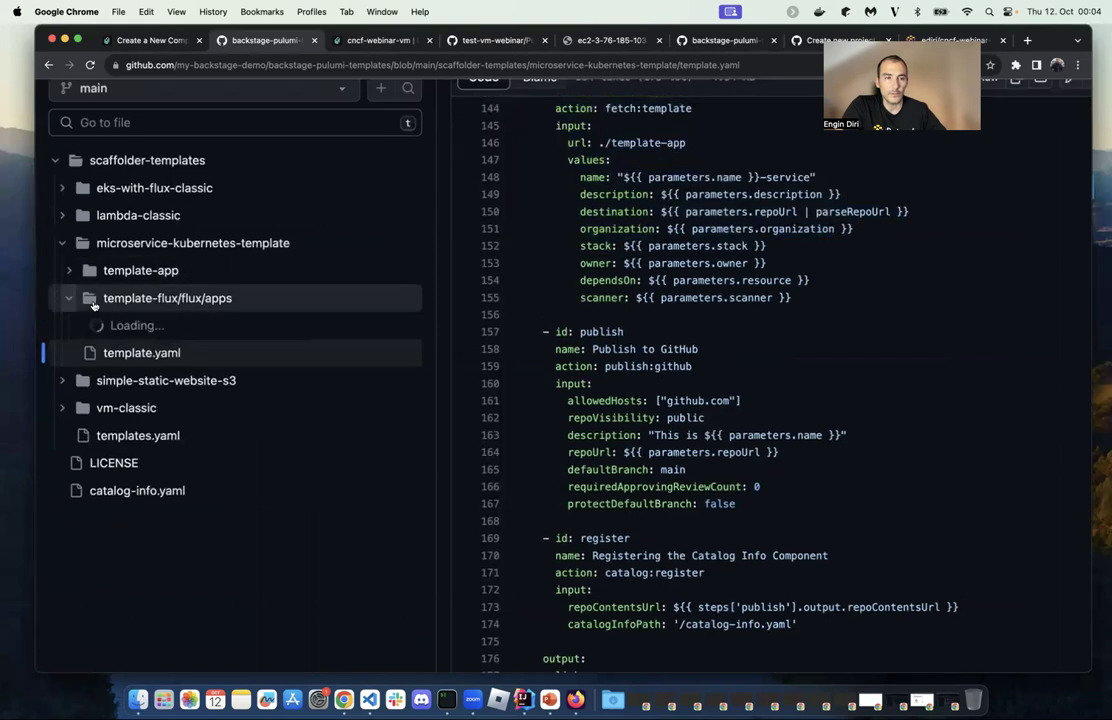
pyautogui.click(190, 326)
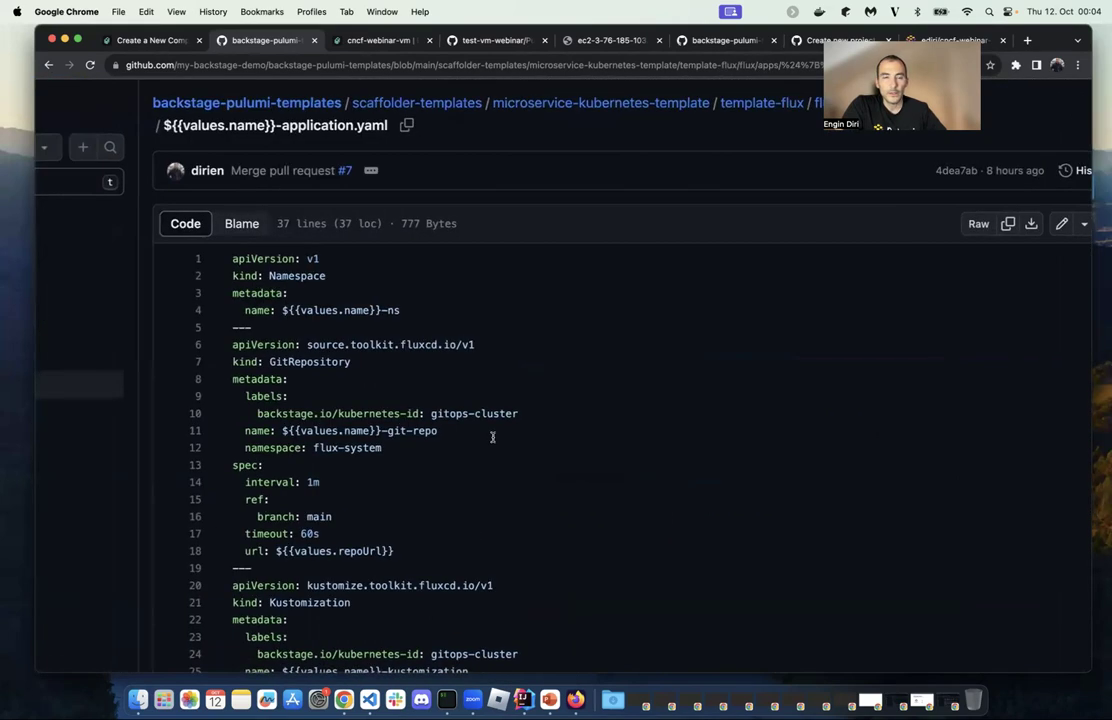
pyautogui.scroll(-1, 480, 460)
pyautogui.scroll(-5, 325, 405)
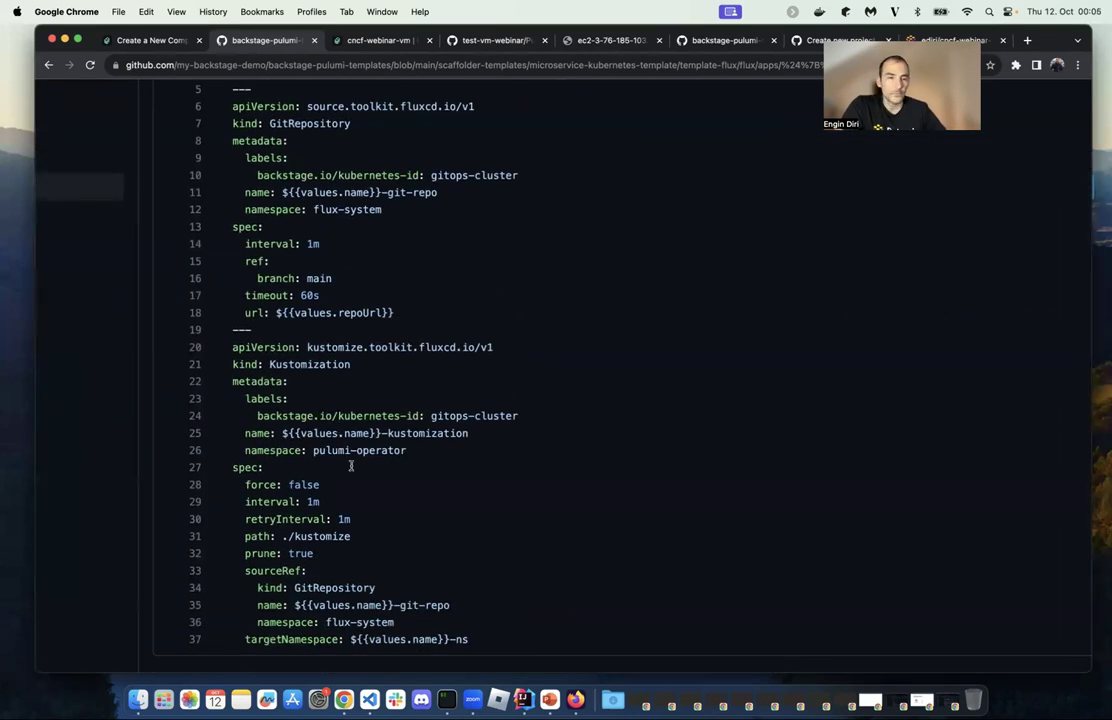
pyautogui.scroll(2, 340, 290)
pyautogui.scroll(1, 327, 236)
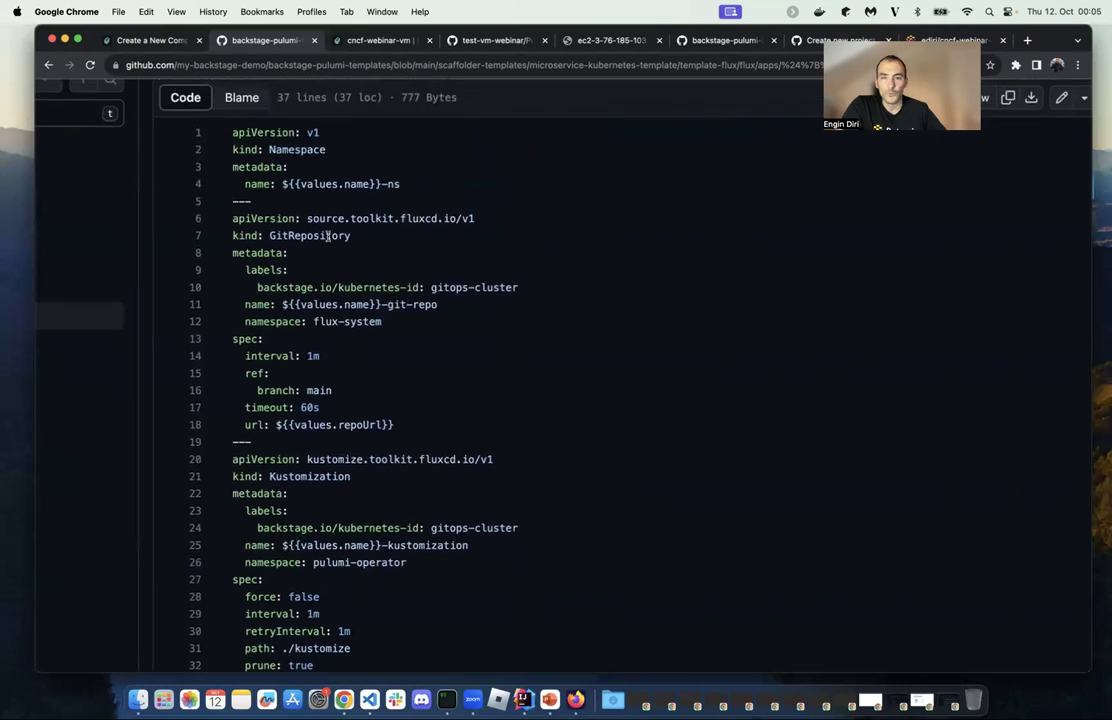
# - Highlight the GitRepository kind and examine the ./kustomize path in the Kustomization spec of the Flux application file
pyautogui.moveTo(346, 247); pyautogui.dragTo(340, 236)
pyautogui.scroll(-3, 400, 450)
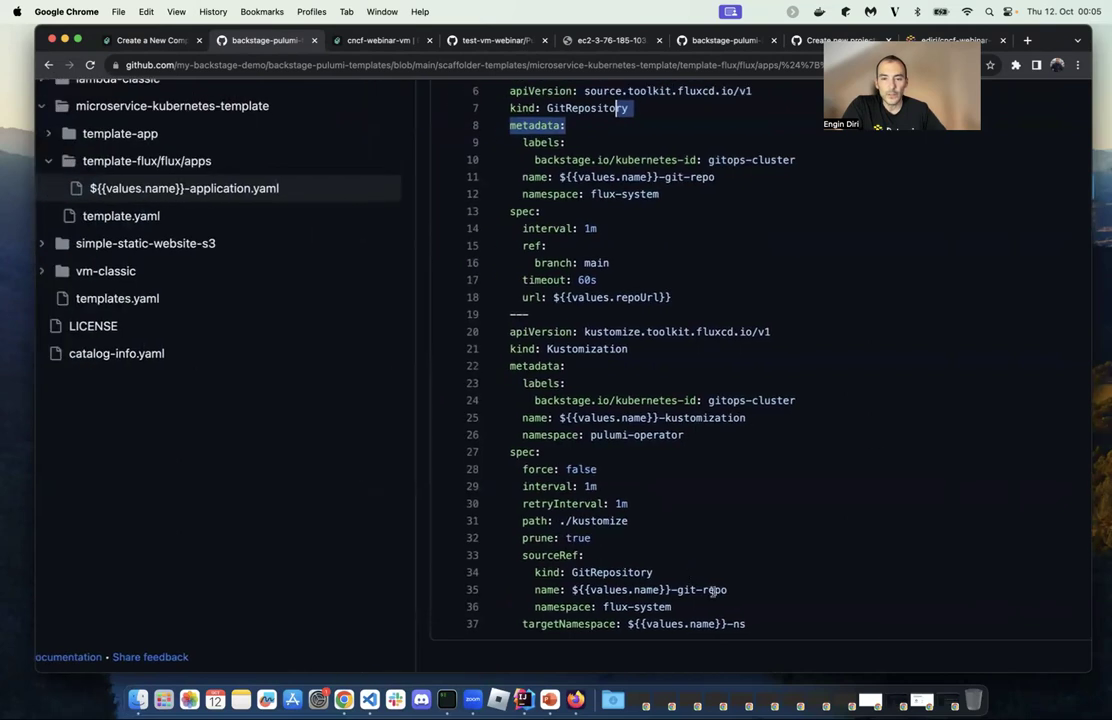
pyautogui.doubleClick(592, 521)
pyautogui.press('Right')
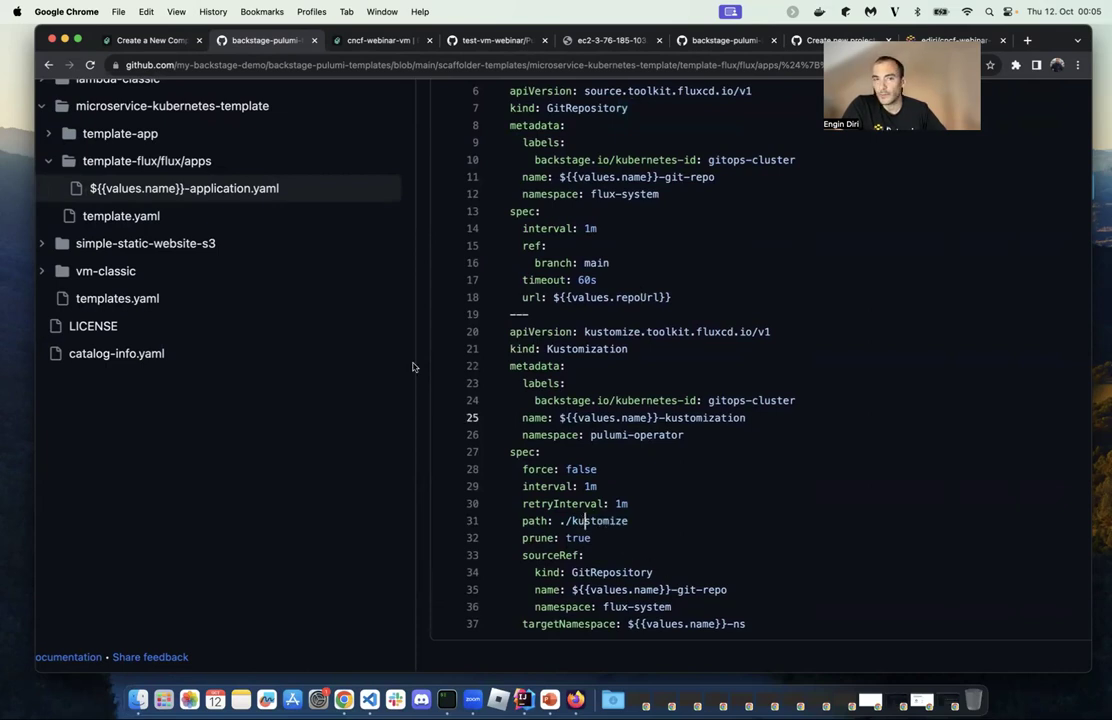
# - Expand the kustomize folder of template-app and view its deployment.yaml and services.yaml manifests
pyautogui.scroll(1, 119, 247)
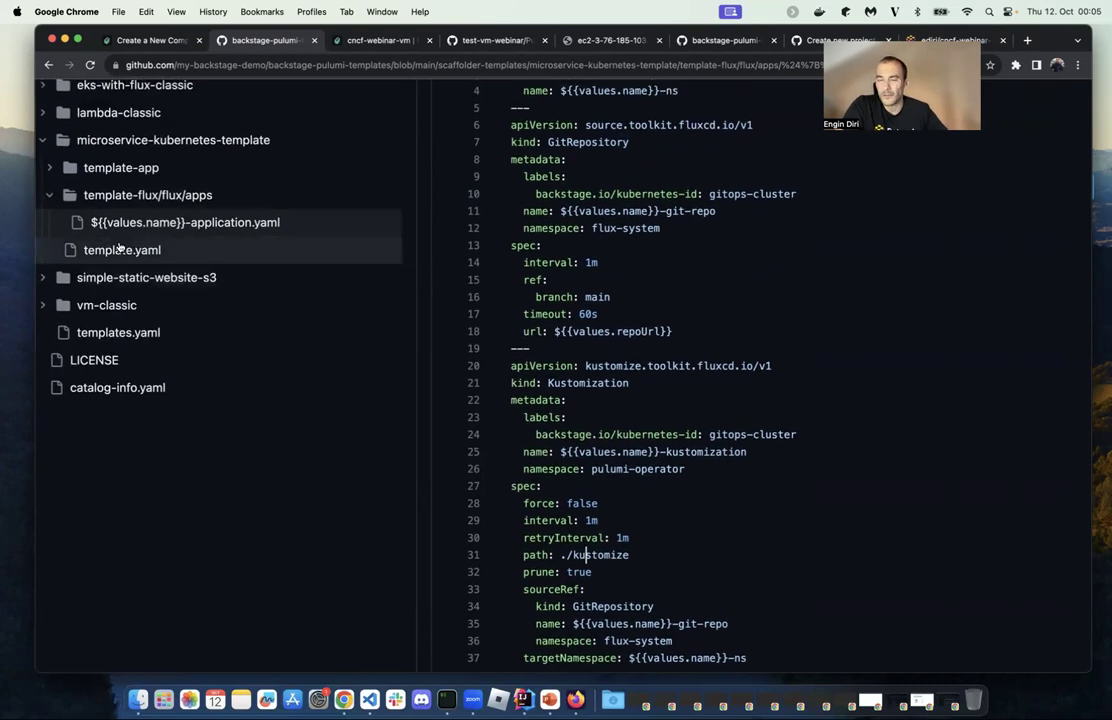
pyautogui.click(69, 175)
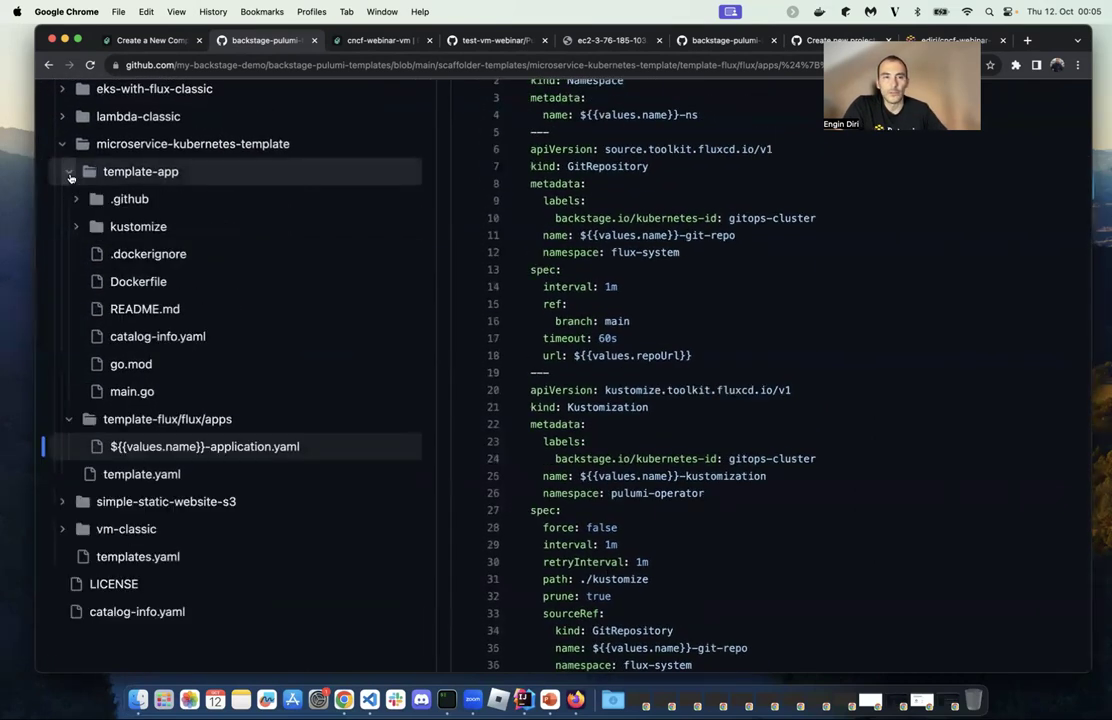
pyautogui.click(127, 225)
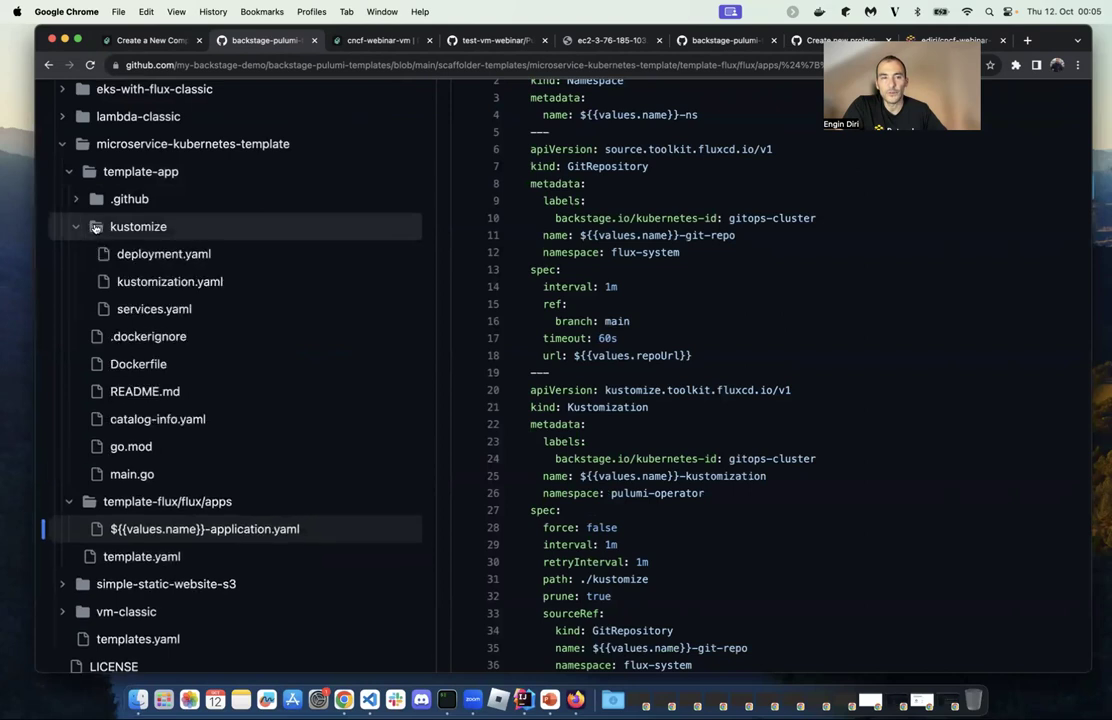
pyautogui.click(160, 253)
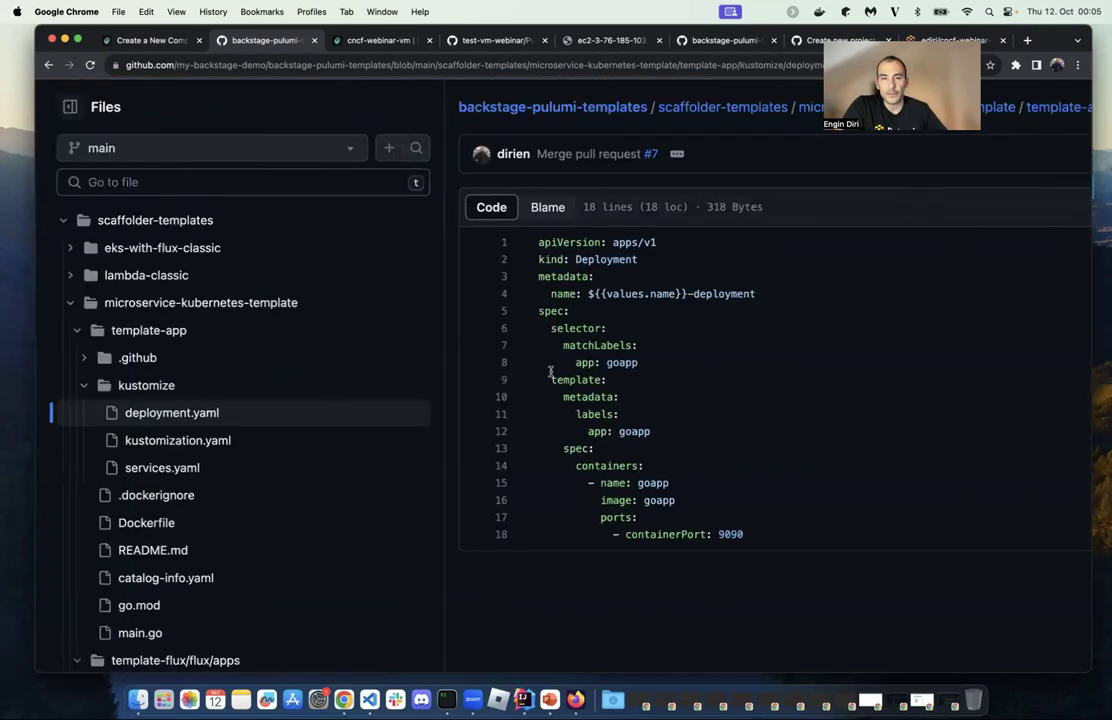
pyautogui.click(179, 470)
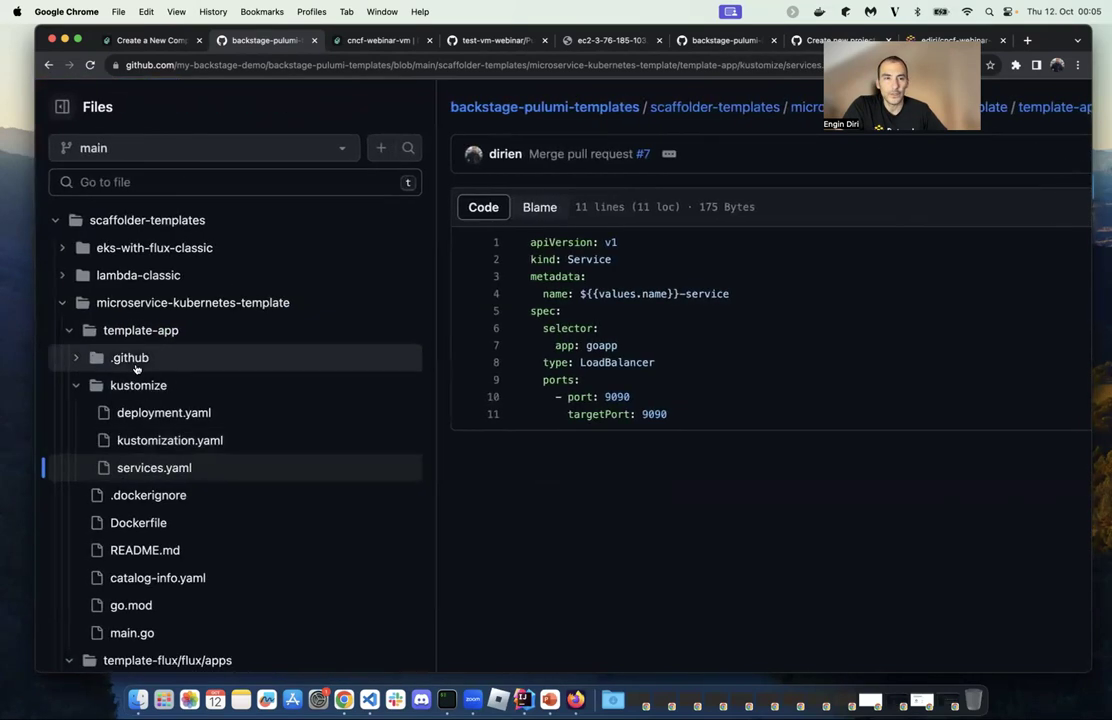
# - View the Go source files go.mod and main.go of template-app
pyautogui.scroll(-1, 154, 460)
pyautogui.scroll(-2, 155, 445)
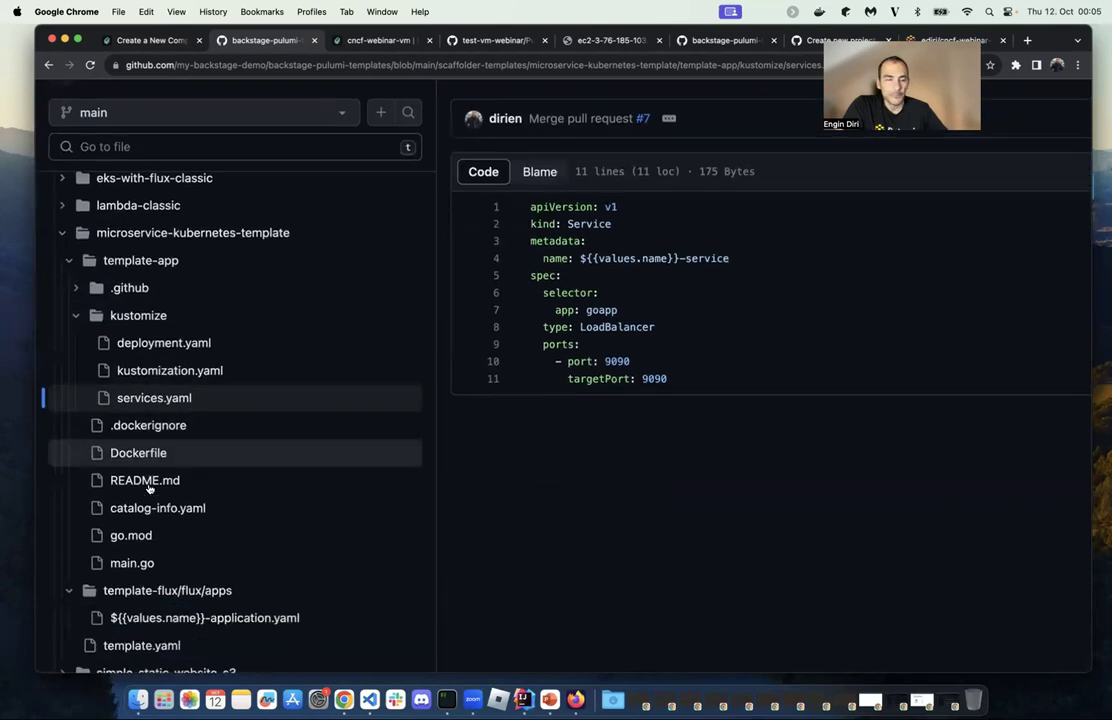
pyautogui.click(129, 505)
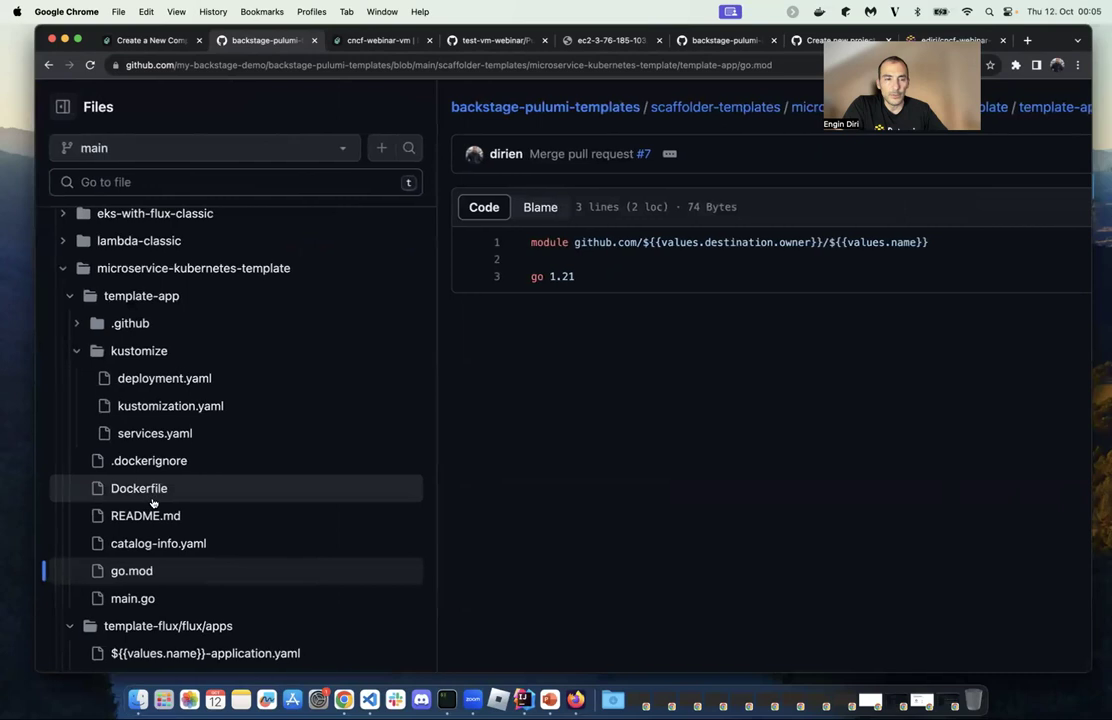
pyautogui.click(140, 599)
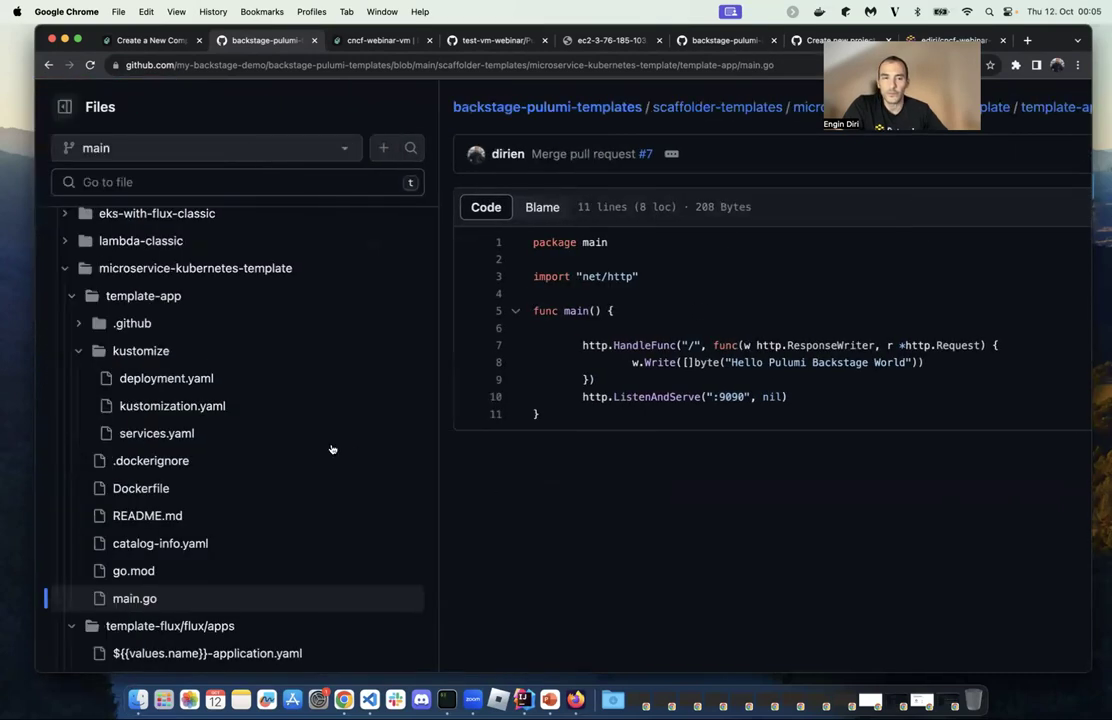
# - Switch to Backstage, choose the Microservice on Kubernetes template and name the component sales-ms
pyautogui.click(146, 41)
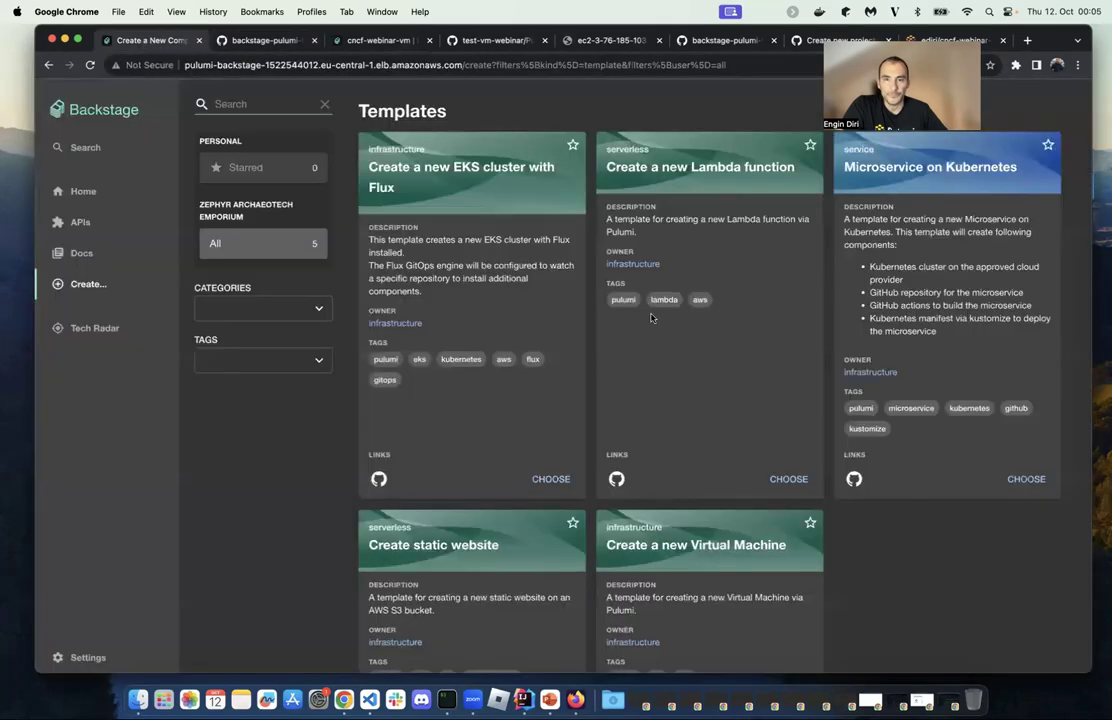
pyautogui.click(1026, 479)
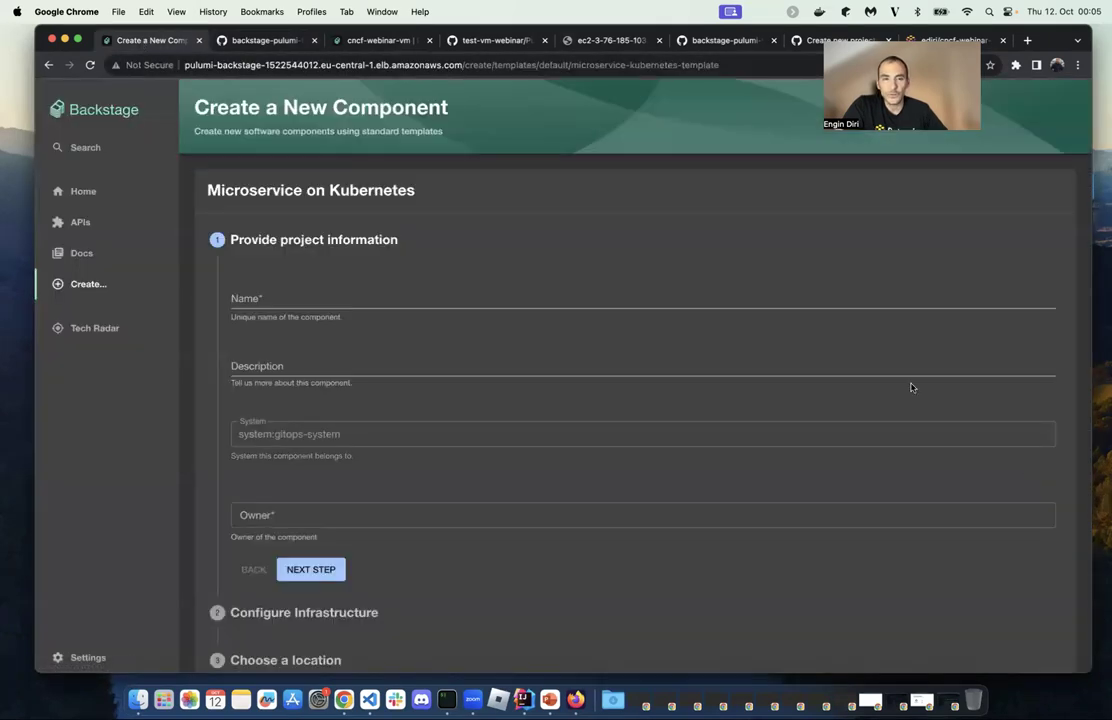
pyautogui.click(290, 295)
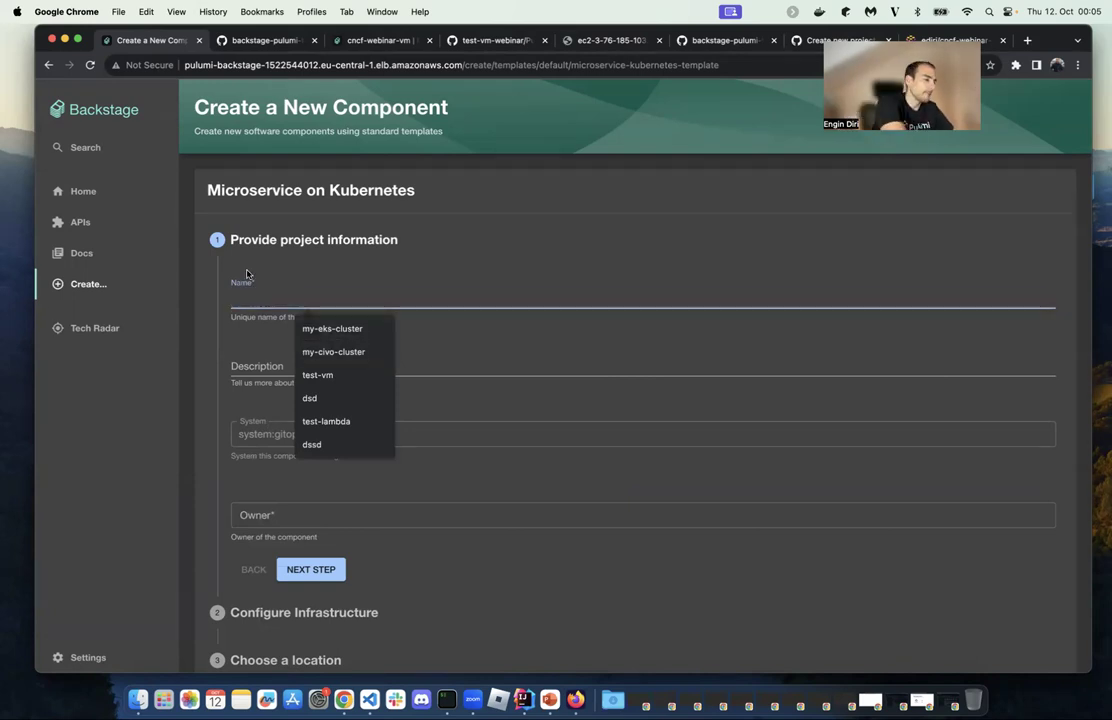
pyautogui.write('m')
pyautogui.press('BackSpace')
pyautogui.write('sales-')
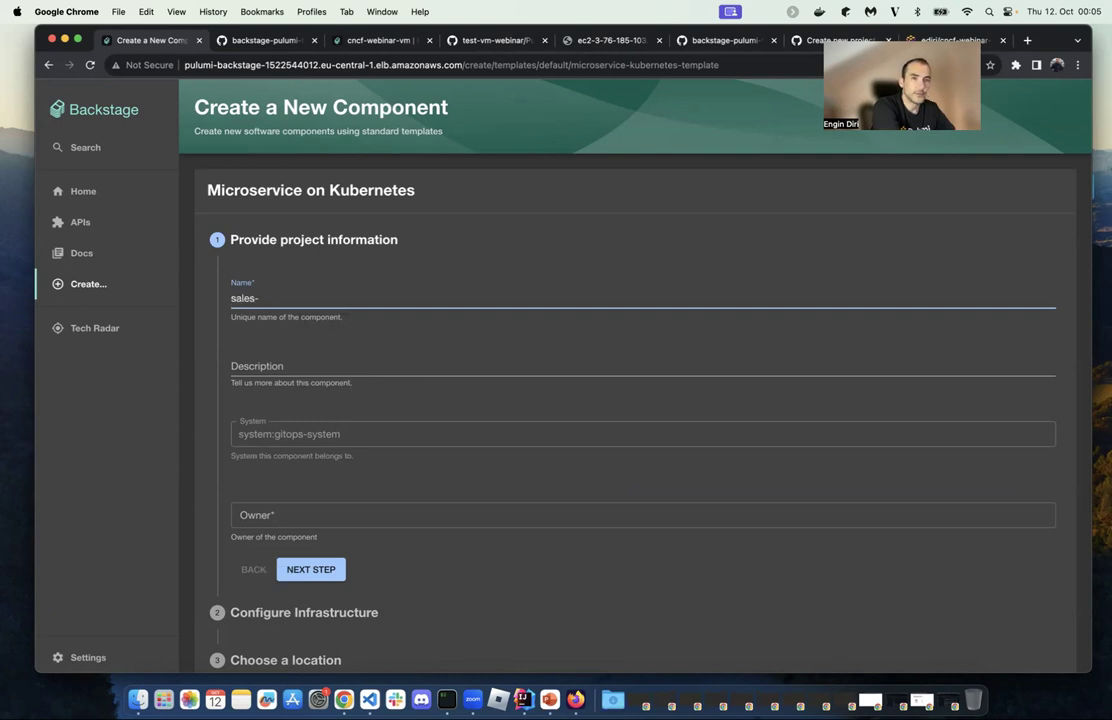
# - Reuse the component name sales-ms as the description, set the owner to development and continue to the infrastructure configuration
pyautogui.hotkey('ctrl', 'a')
pyautogui.hotkey('ctrl', 'c')
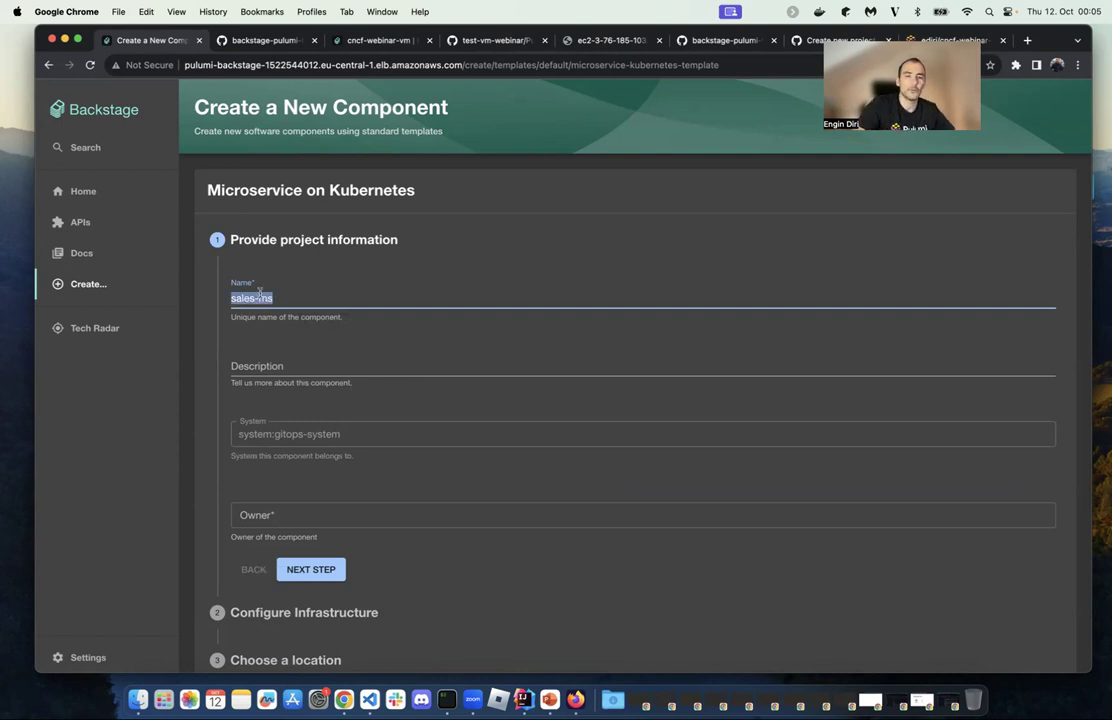
pyautogui.click(262, 366)
pyautogui.hotkey('ctrl', 'v')
pyautogui.click(250, 514)
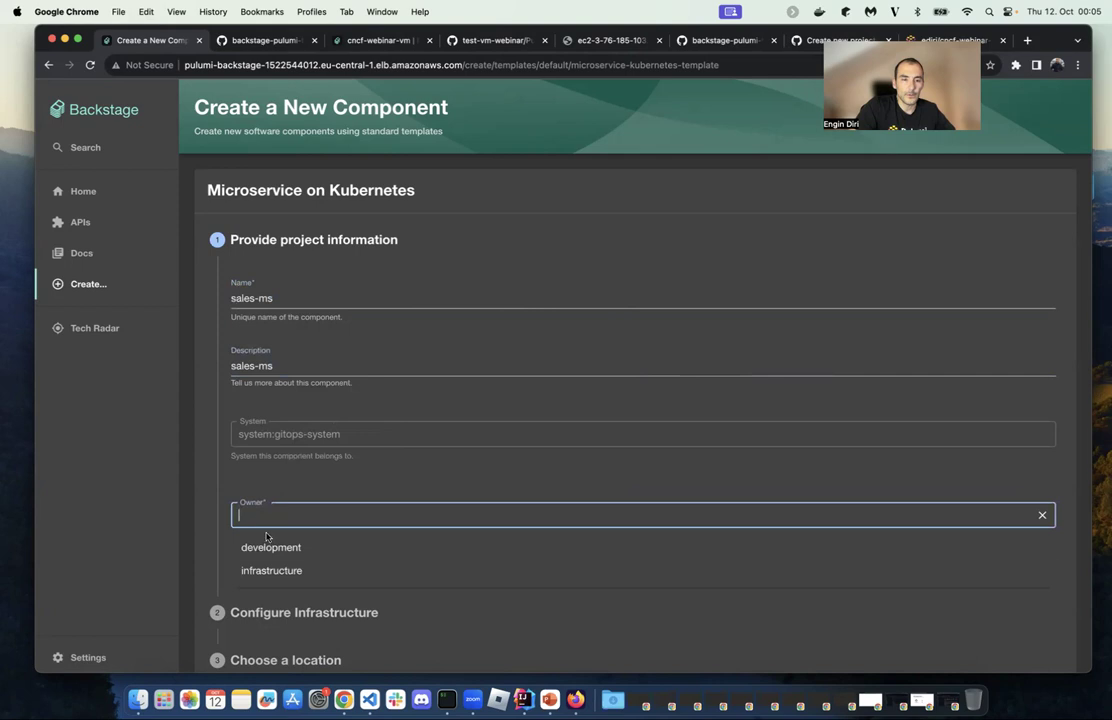
pyautogui.click(258, 547)
pyautogui.scroll(-1, 300, 560)
pyautogui.click(311, 569)
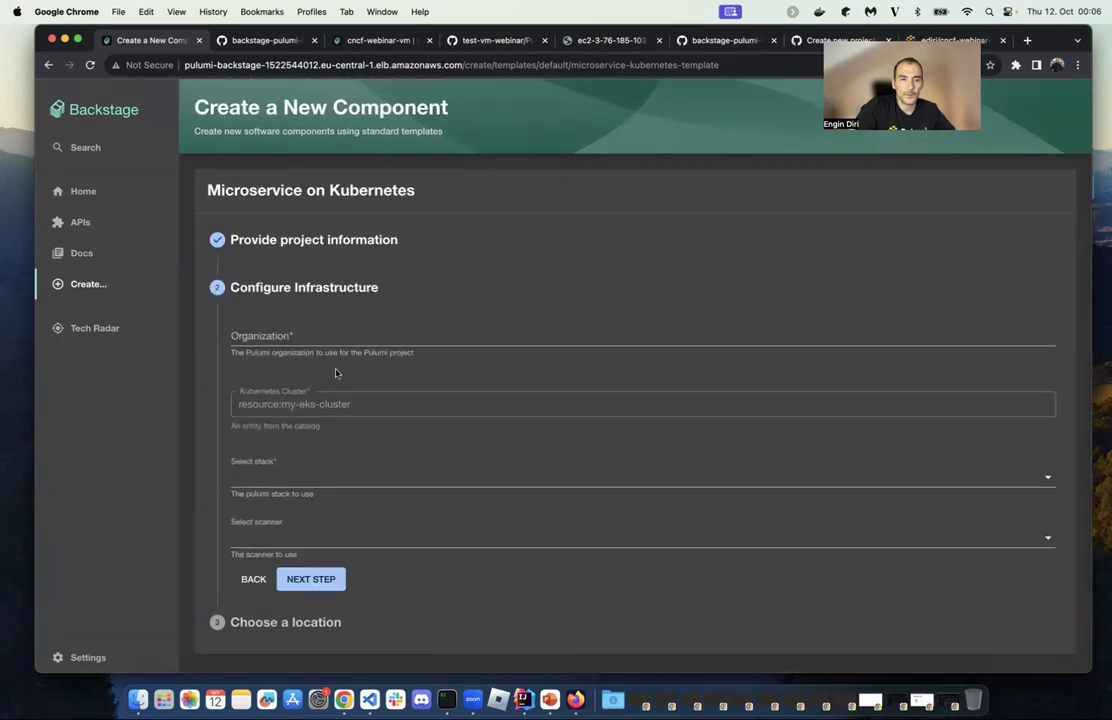
# - Fill in the Pulumi organization from the saved suggestion, and select the Development stack and the Trivy scanner
pyautogui.click(320, 338)
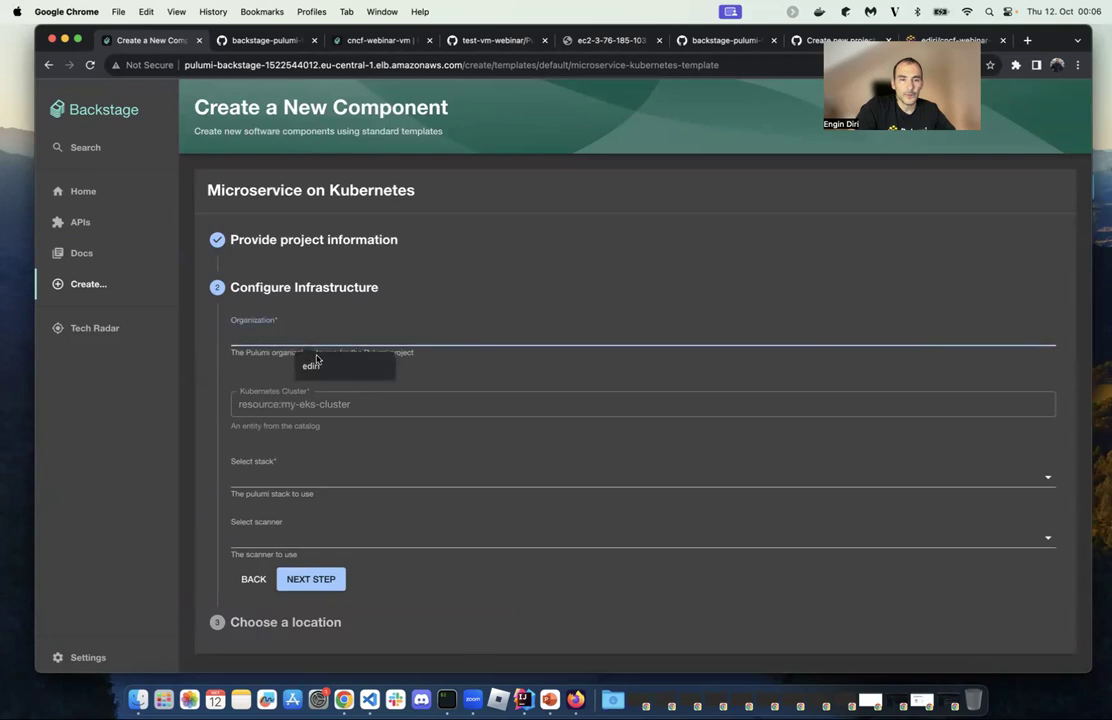
pyautogui.click(312, 365)
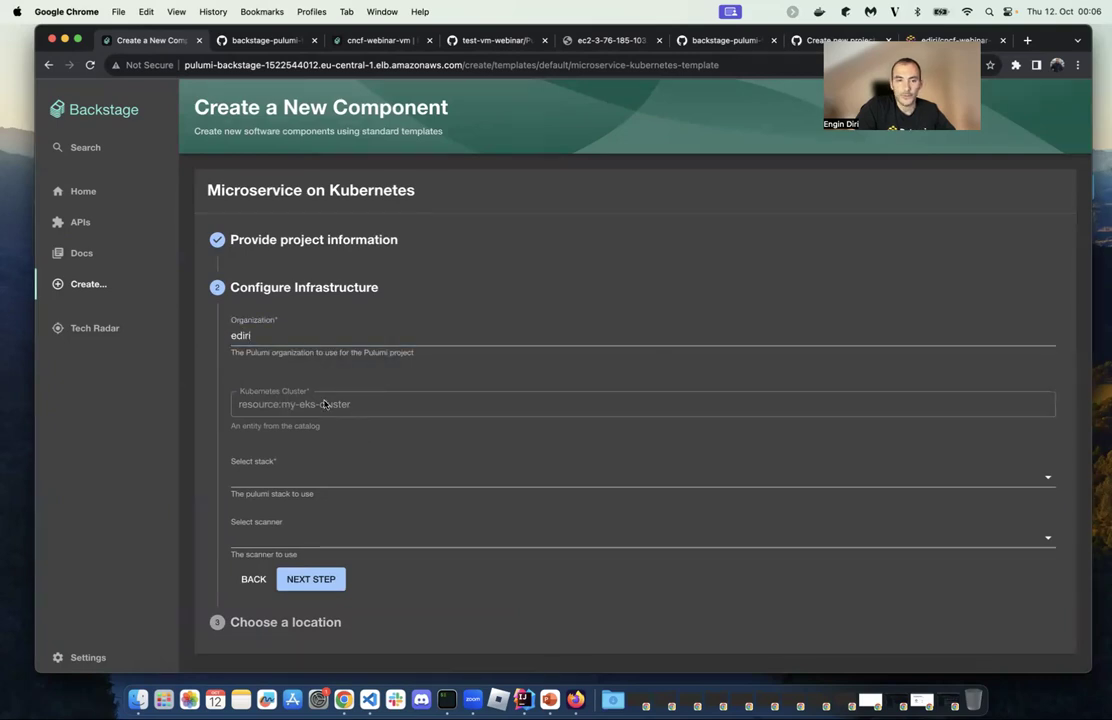
pyautogui.click(338, 478)
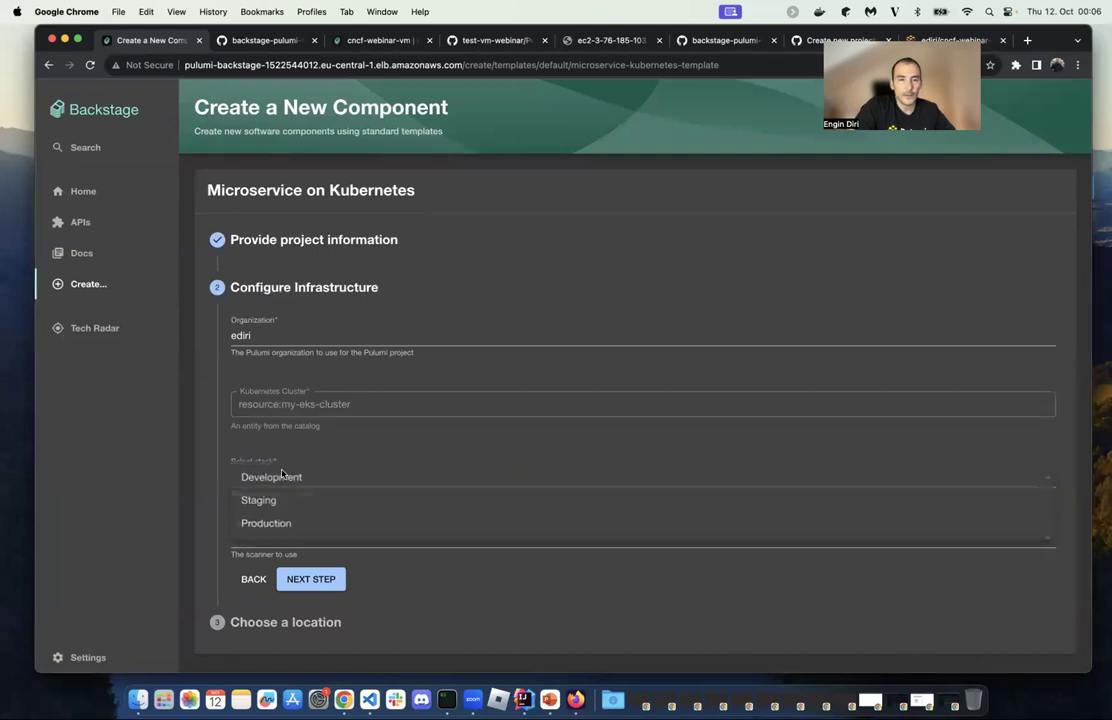
pyautogui.click(283, 486)
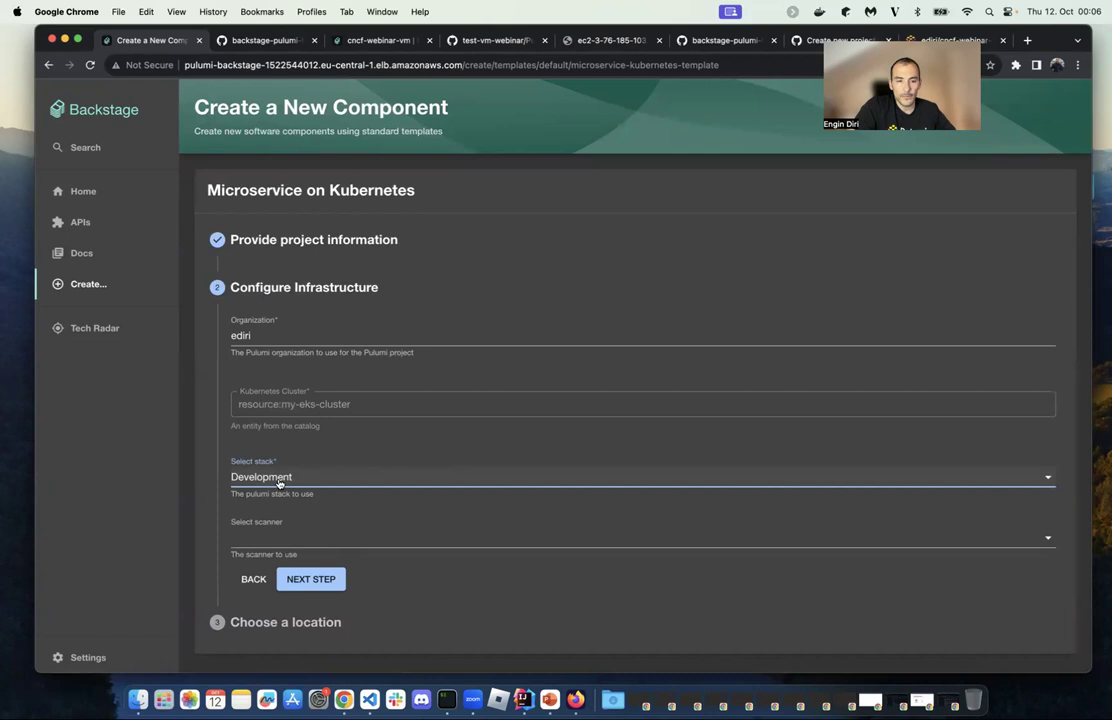
pyautogui.click(276, 541)
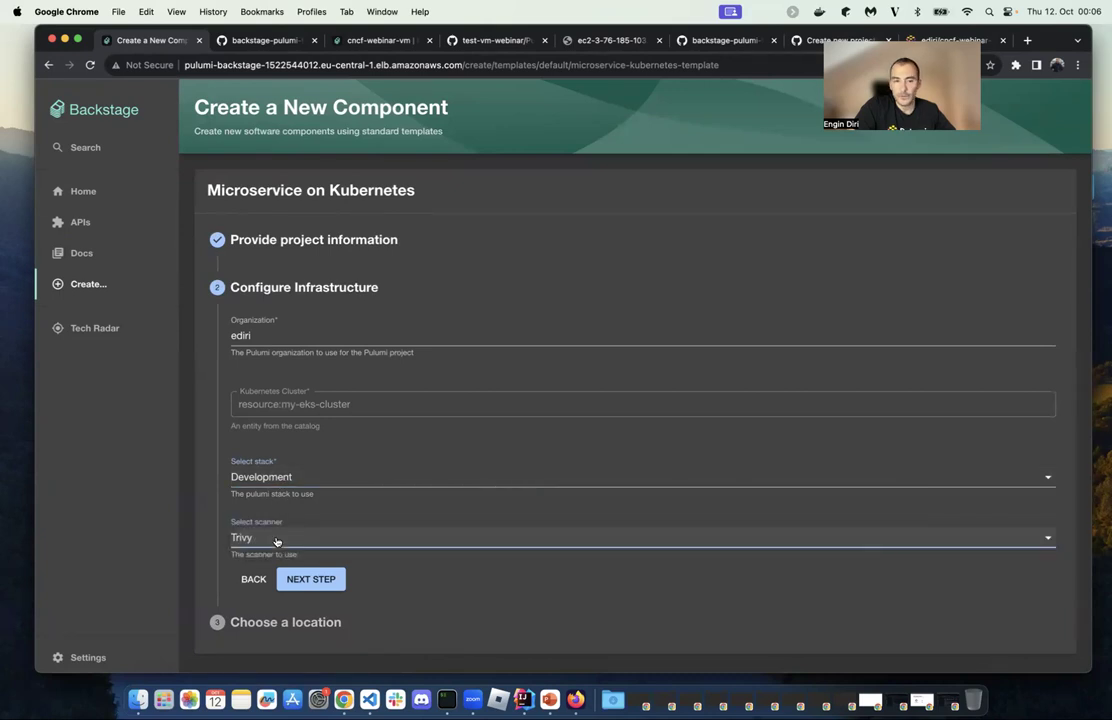
# - Set the repository owner to my-backstage-demo and the repository name to sales-ms, and create the component after the review
pyautogui.click(312, 580)
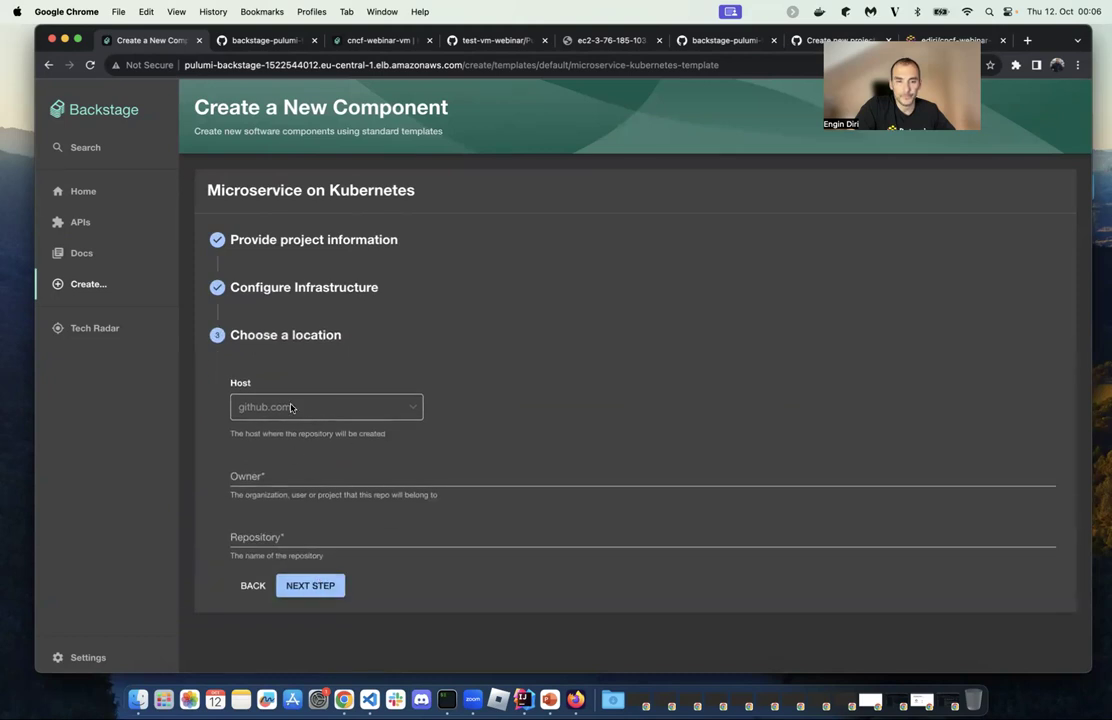
pyautogui.click(264, 472)
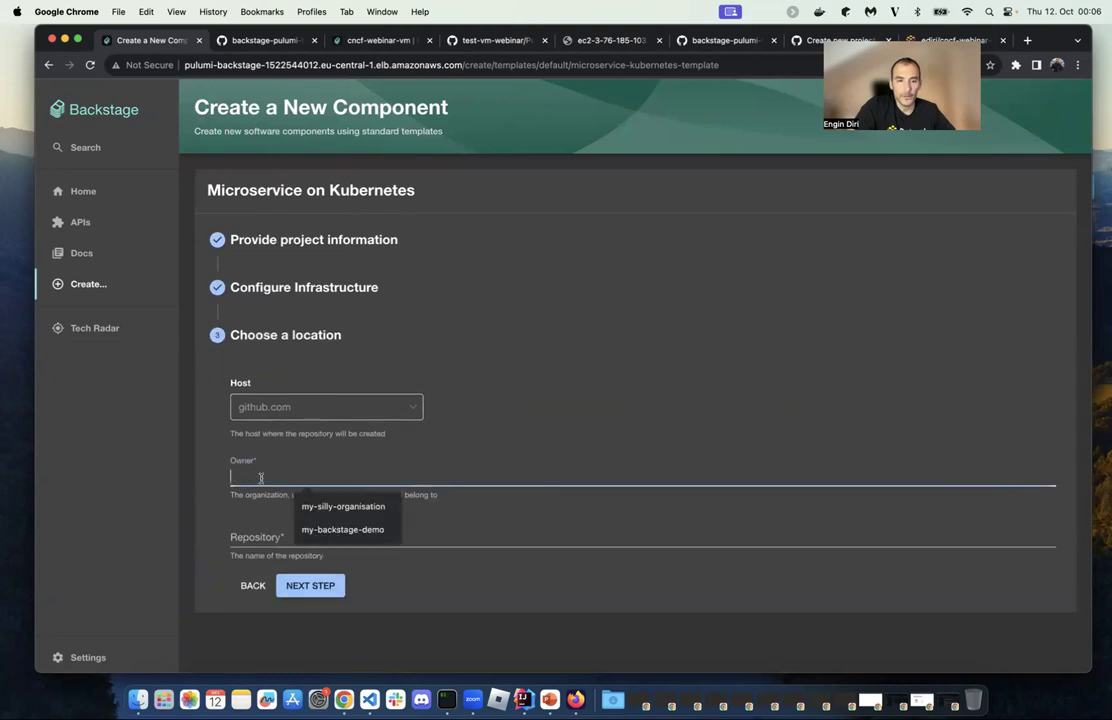
pyautogui.click(334, 529)
pyautogui.click(285, 530)
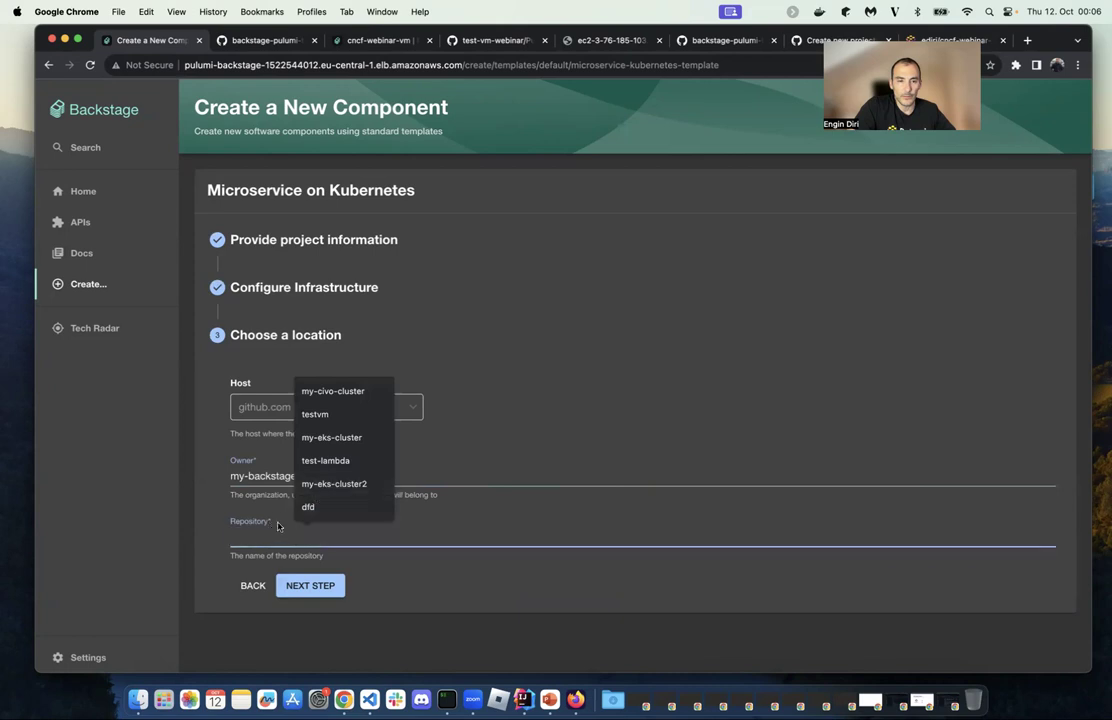
pyautogui.write('sales-ms')
pyautogui.click(312, 585)
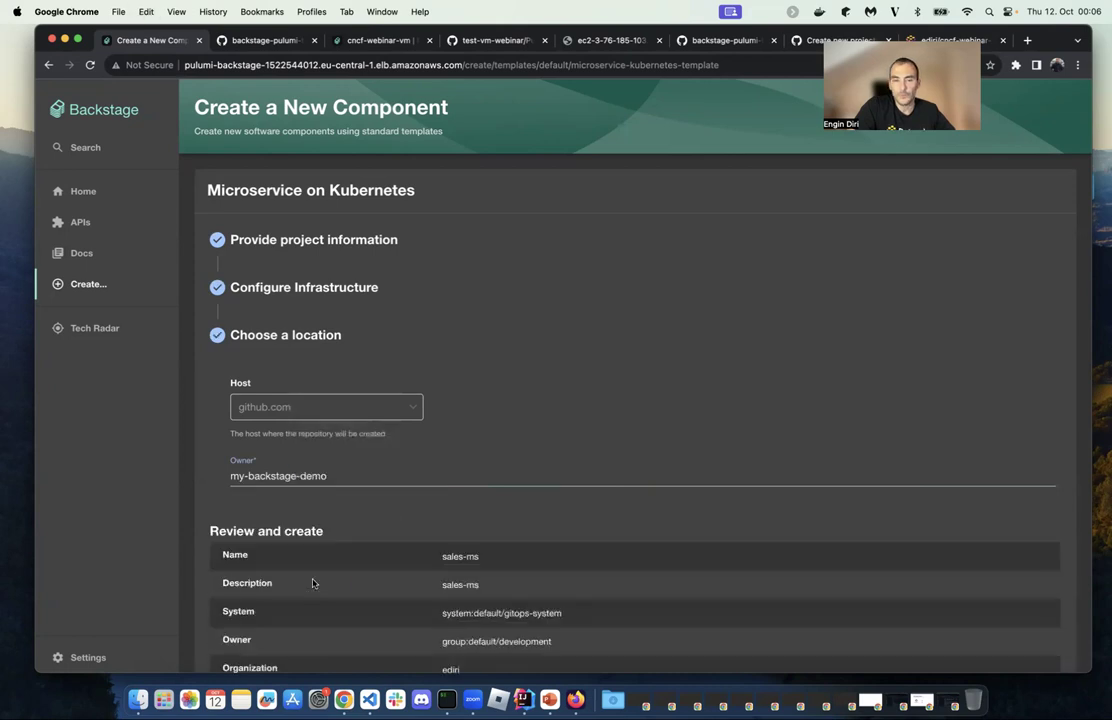
pyautogui.scroll(-2, 365, 529)
pyautogui.click(330, 631)
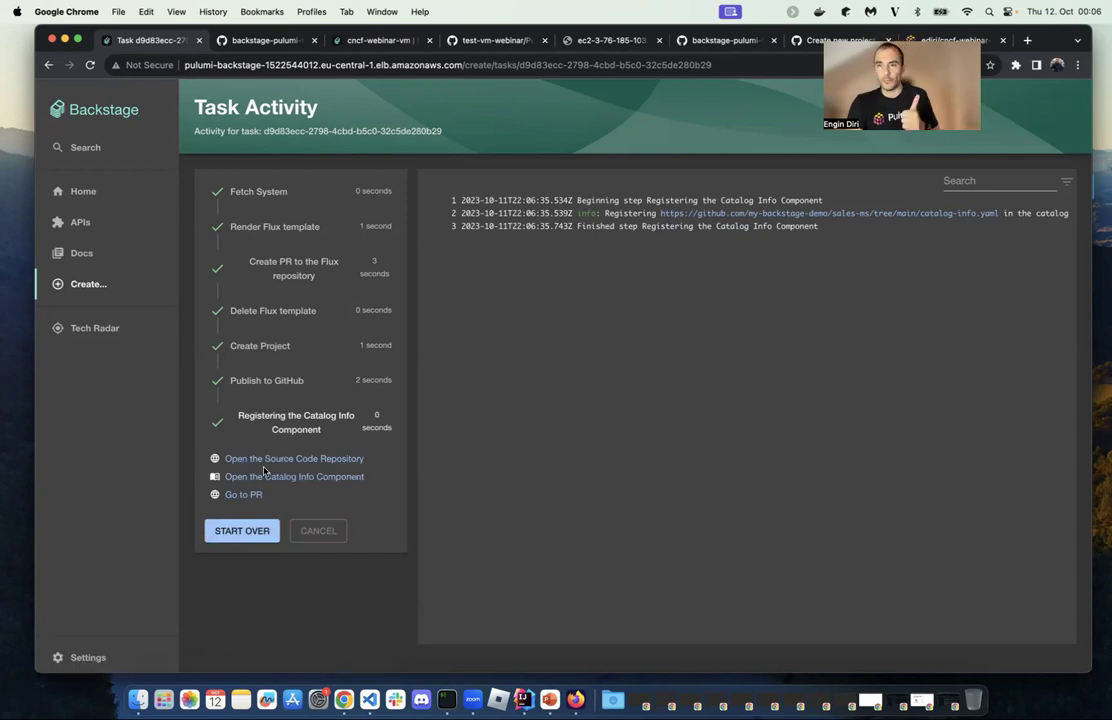
# - Open the generated GitHub pull request and examine the Namespace, GitRepository and Kustomization definitions in its changed file sales-ms-application.yaml
pyautogui.click(249, 493)
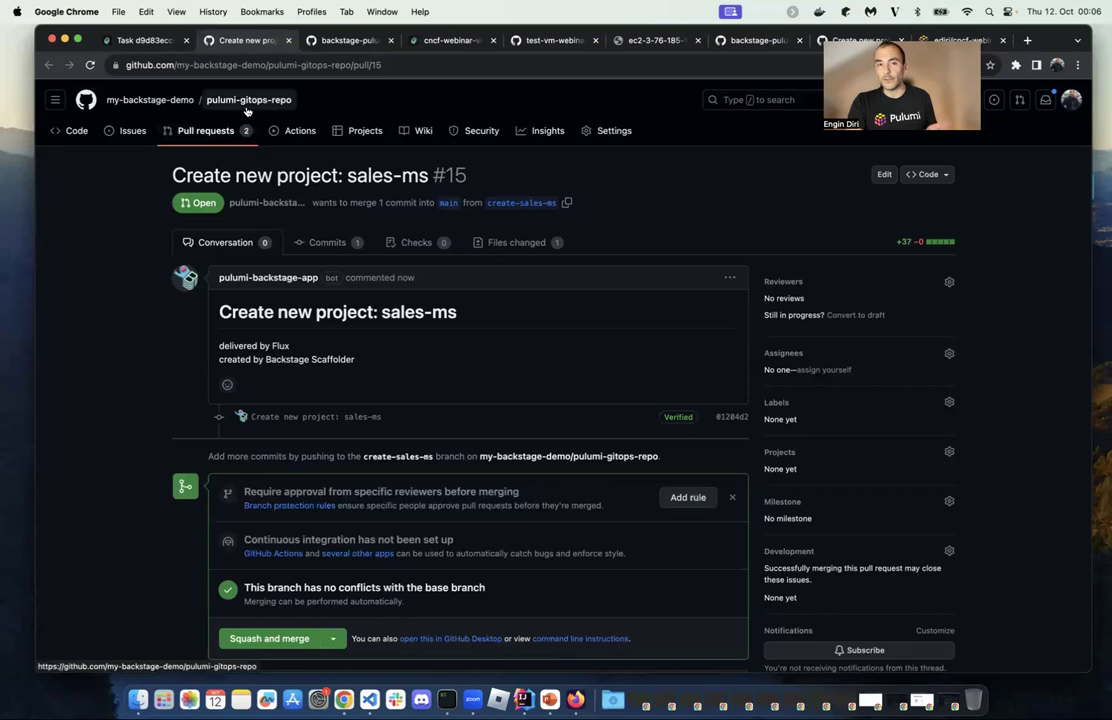
pyautogui.click(507, 242)
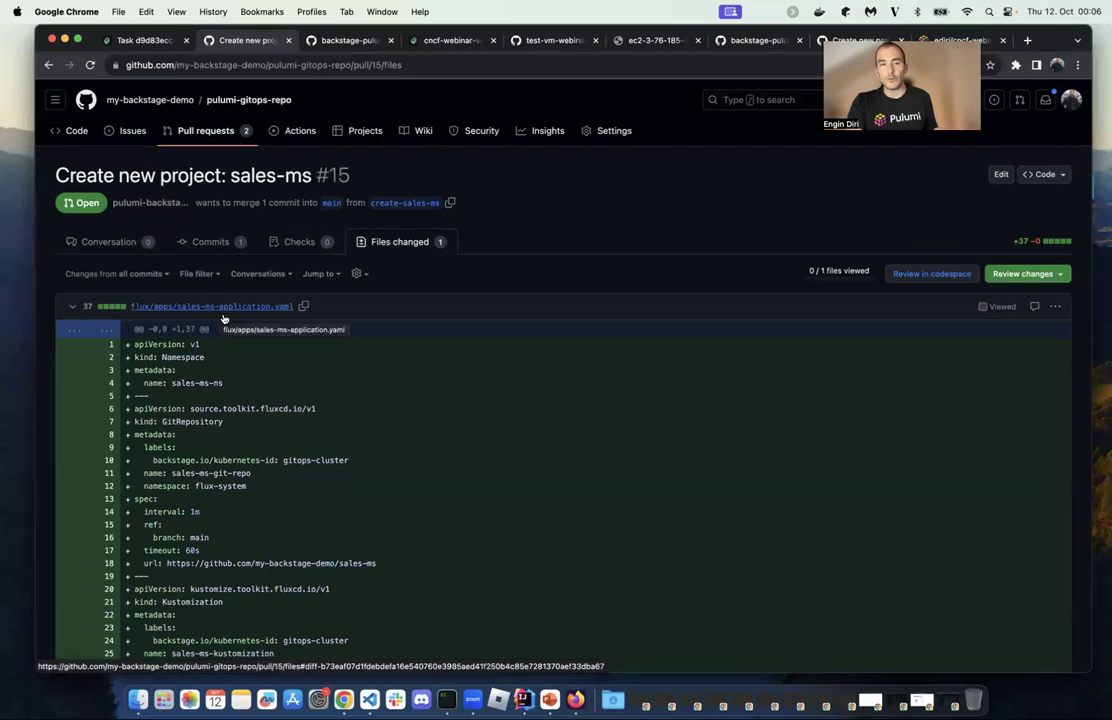
pyautogui.scroll(-3, 215, 305)
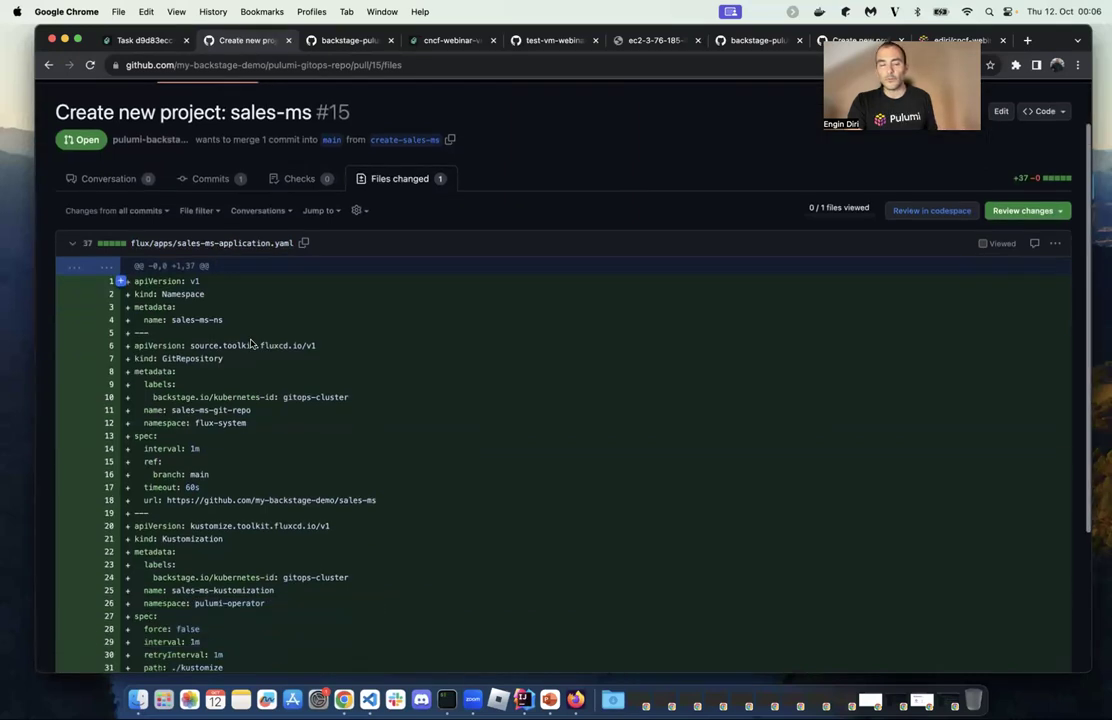
pyautogui.scroll(-5, 230, 400)
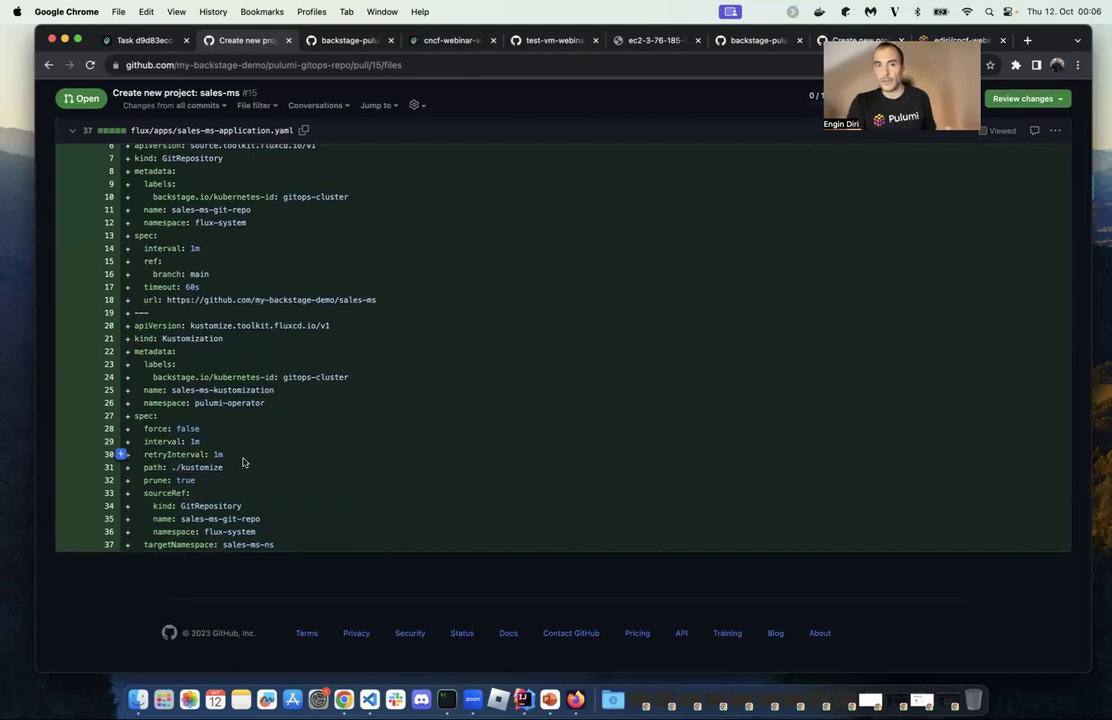
pyautogui.moveTo(282, 544); pyautogui.dragTo(200, 439)
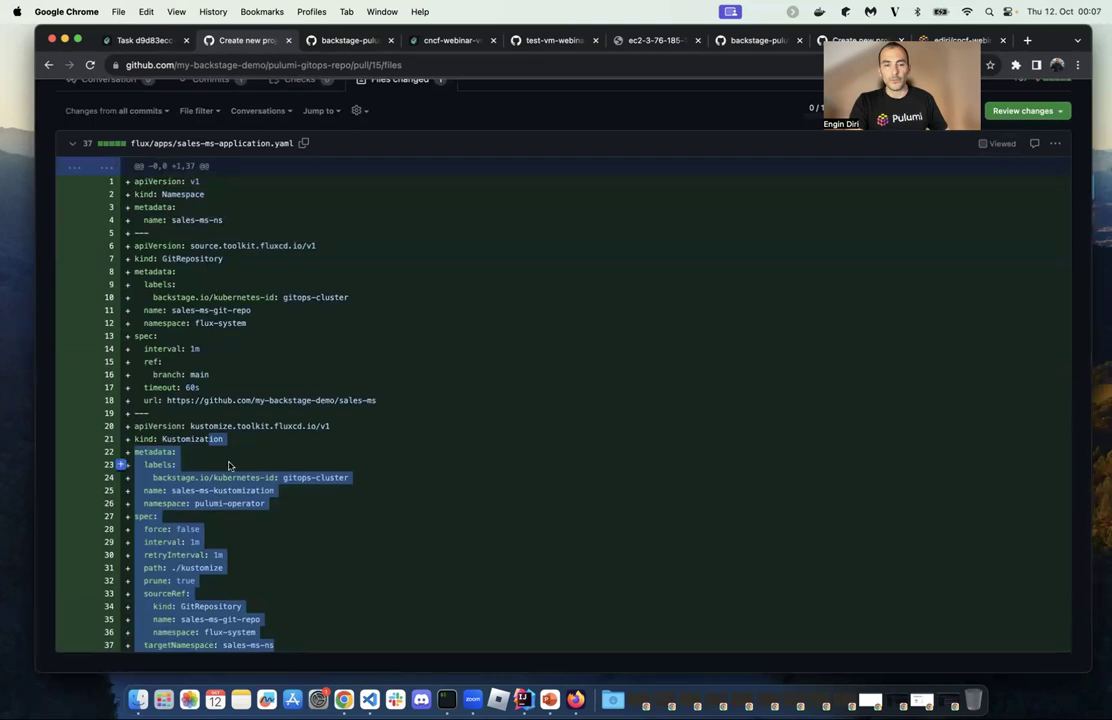
pyautogui.scroll(5, 228, 466)
pyautogui.moveTo(200, 364); pyautogui.dragTo(140, 326)
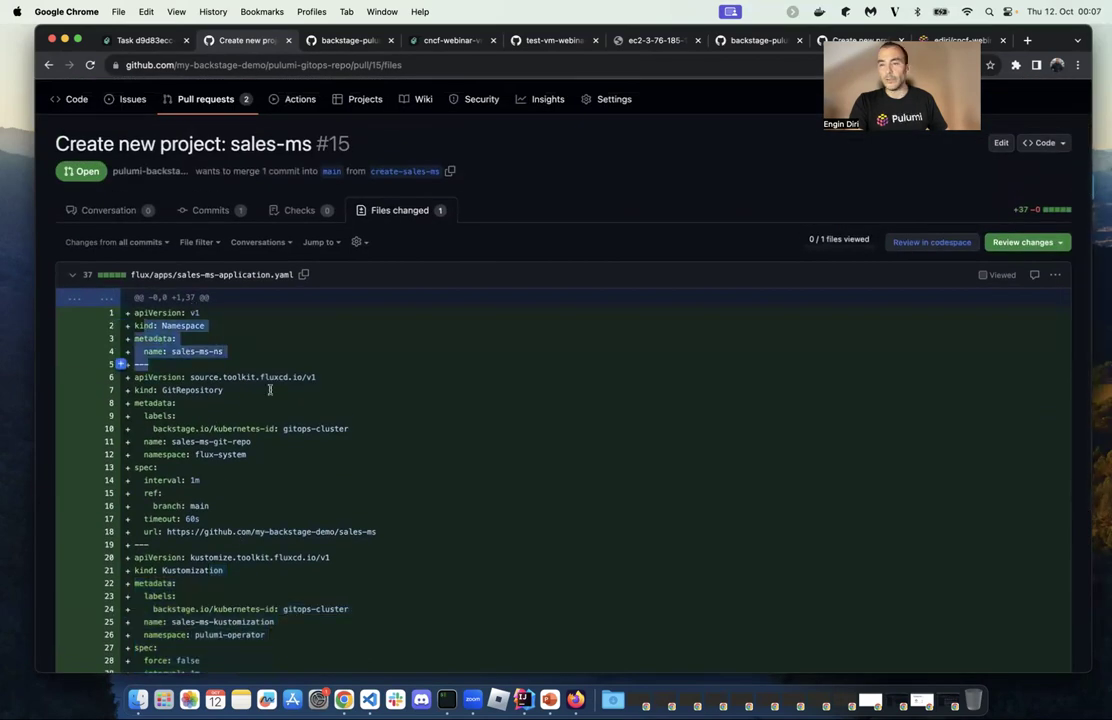
pyautogui.scroll(-4, 280, 490)
pyautogui.scroll(5, 320, 350)
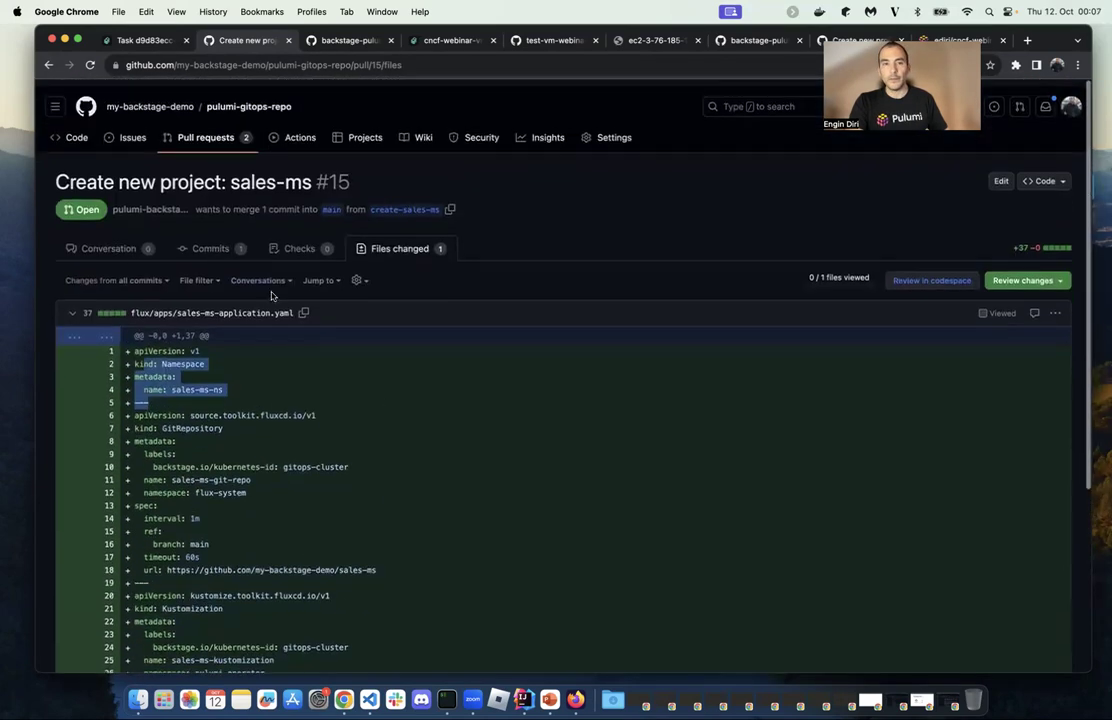
# - View the open pull requests of pulumi-gitops-repo and reopen the one for the sales-ms project
pyautogui.click(201, 131)
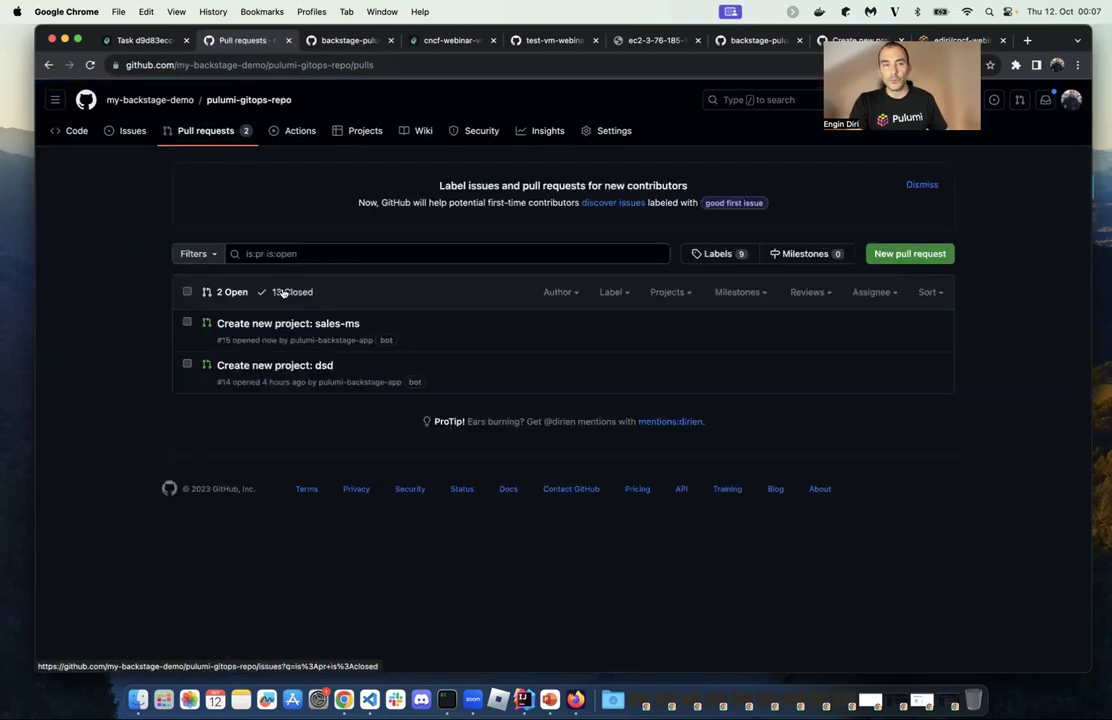
pyautogui.click(270, 323)
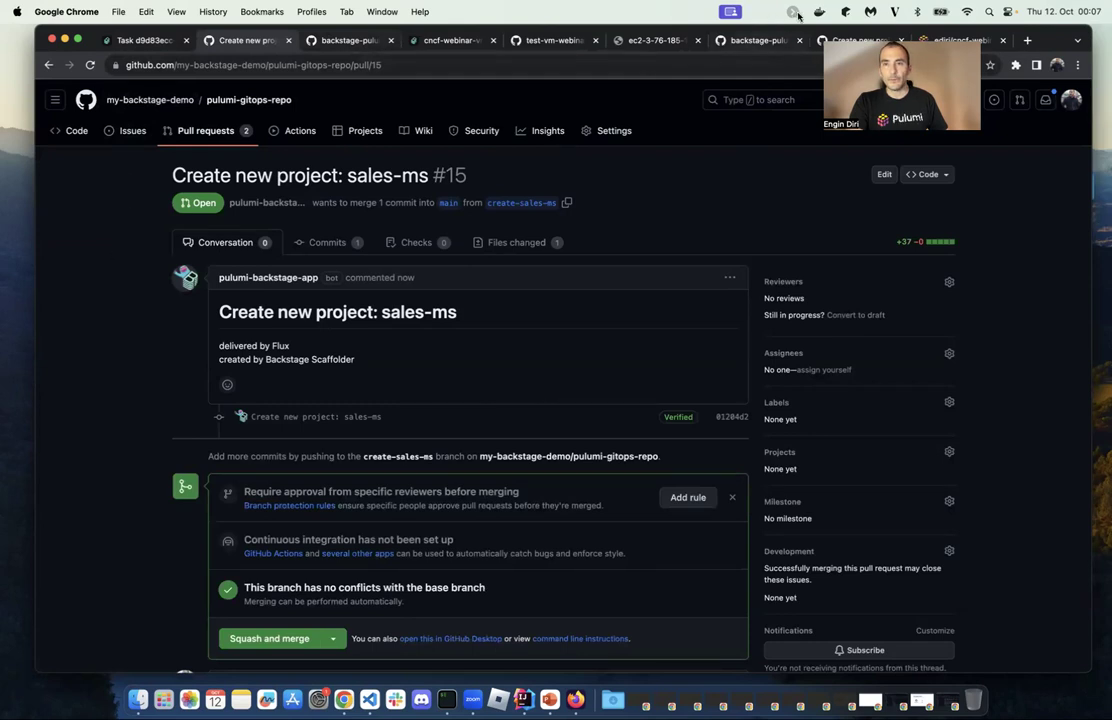
pyautogui.moveTo(789, 25); pyautogui.dragTo(788, 41)
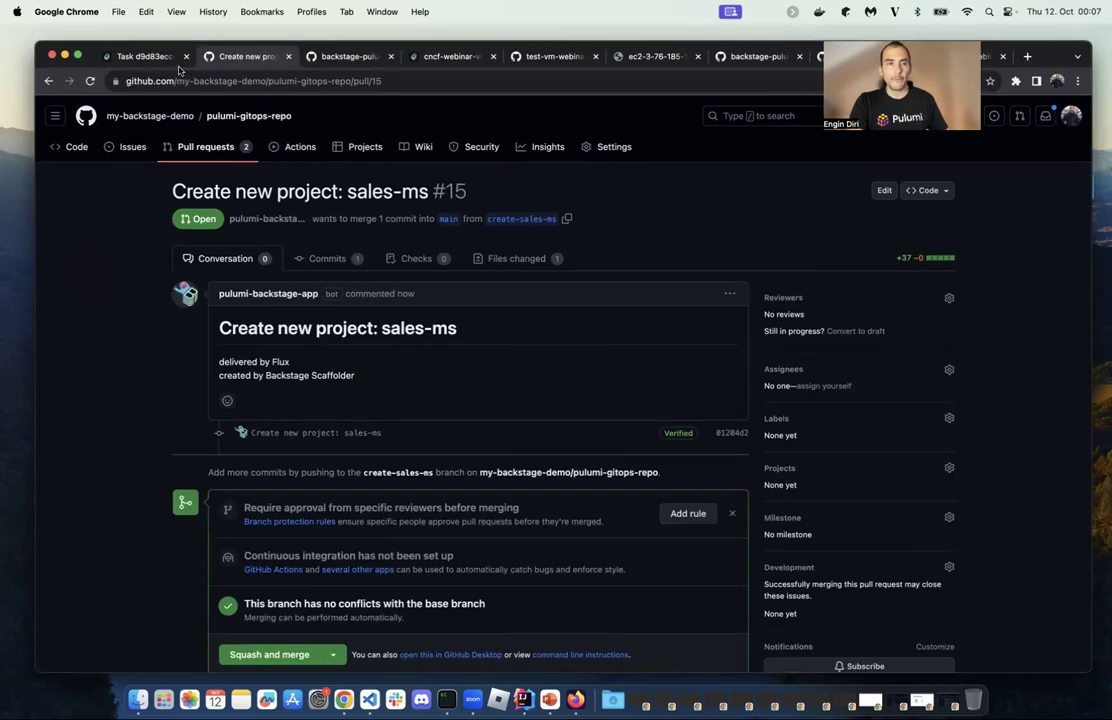
# - Return to the Backstage task, open the generated sales-ms source code repository and look over its files and README
pyautogui.click(145, 57)
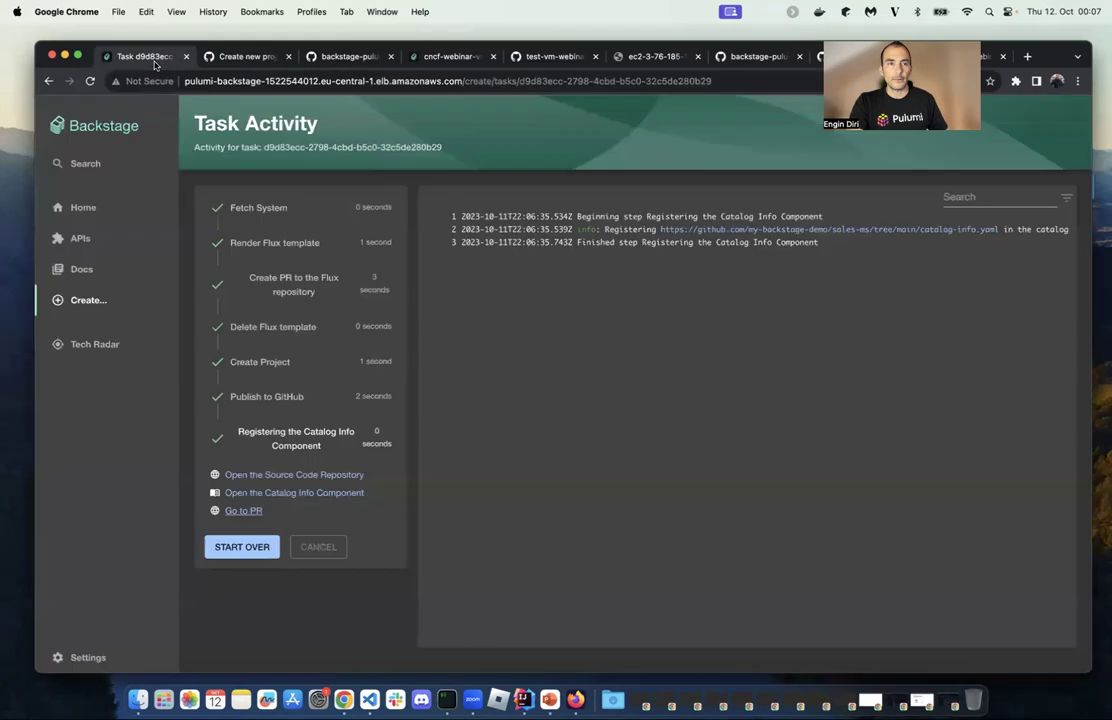
pyautogui.click(299, 474)
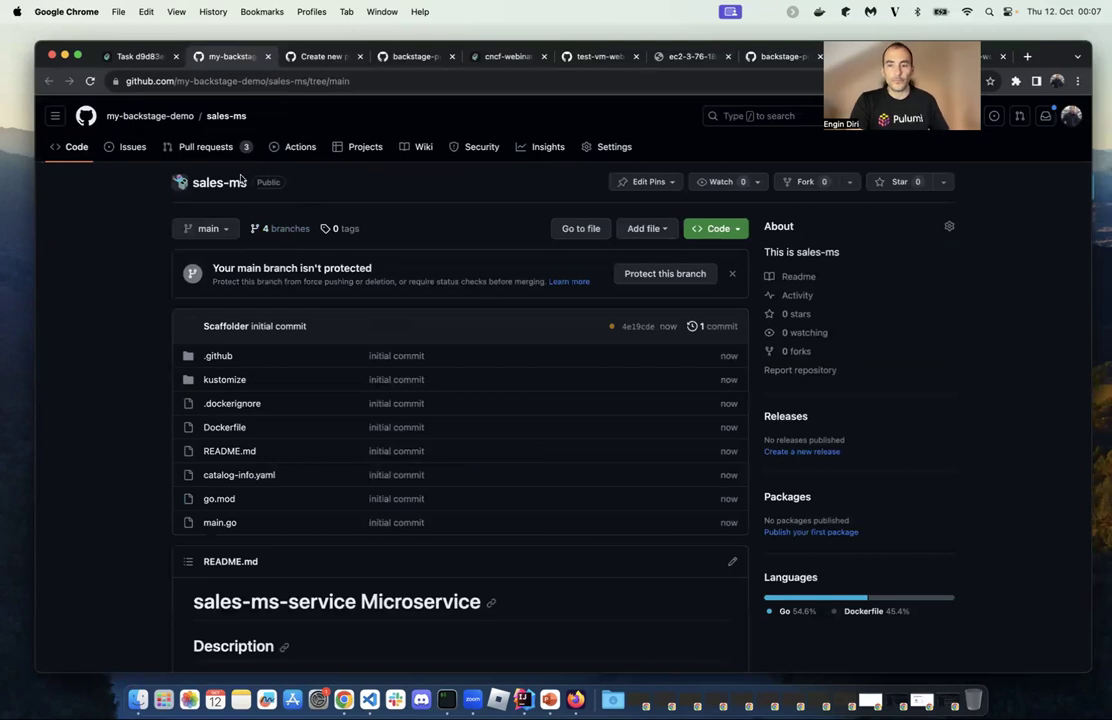
pyautogui.scroll(-2, 424, 464)
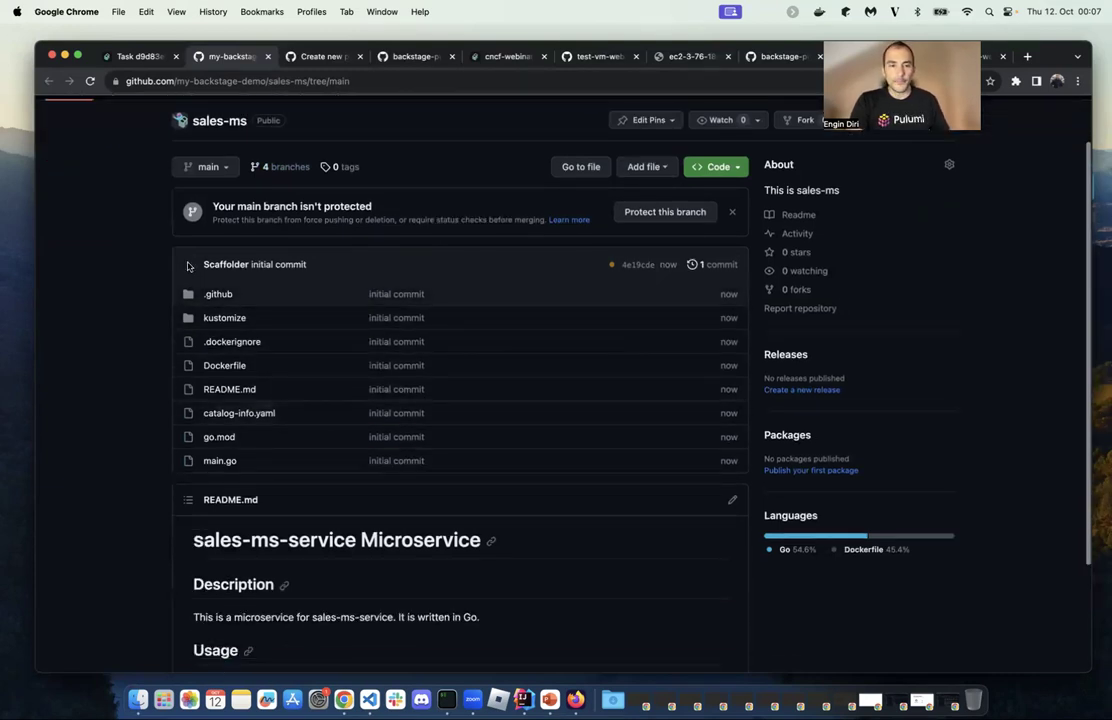
pyautogui.scroll(-1, 226, 487)
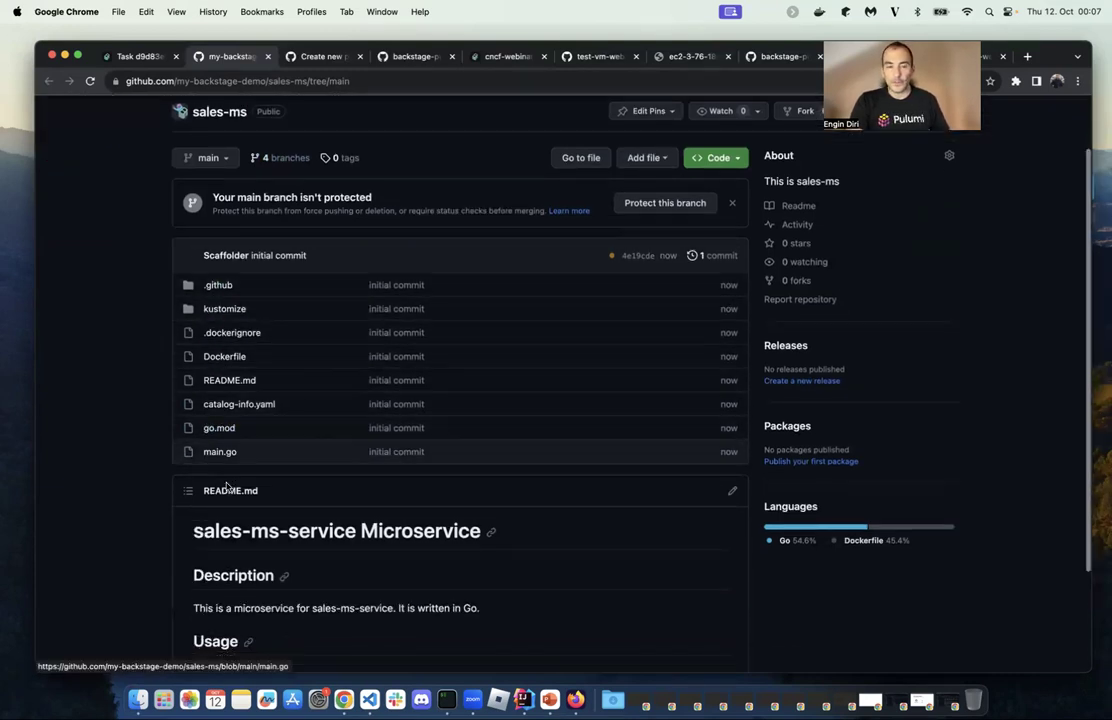
pyautogui.scroll(-2, 226, 487)
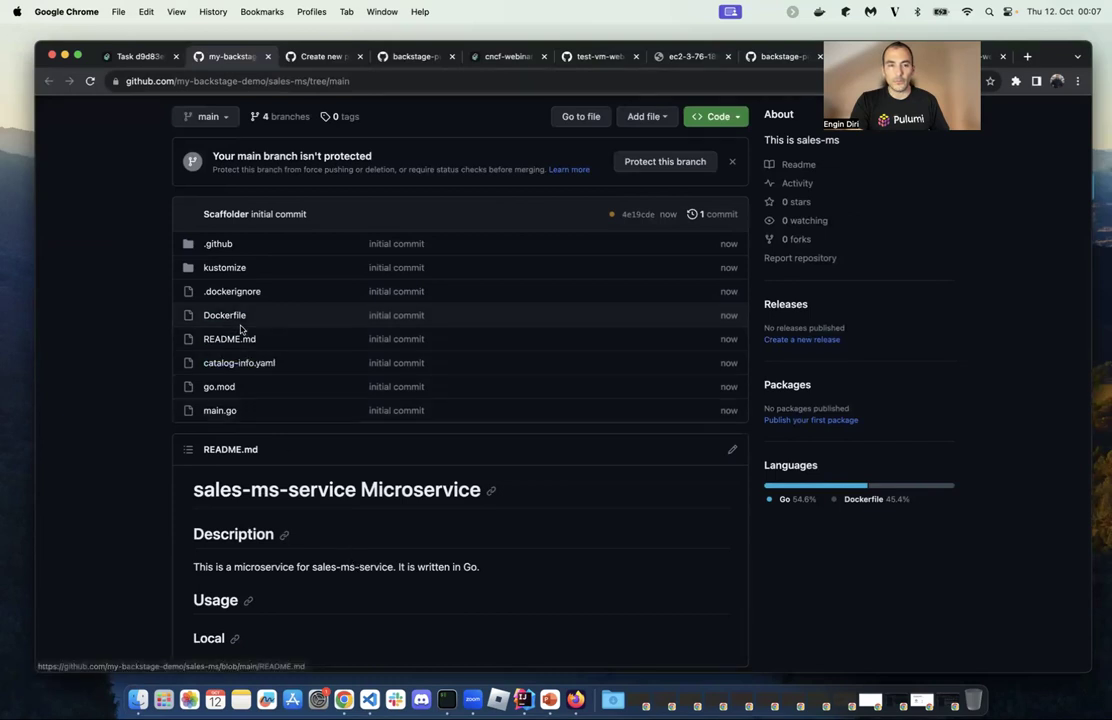
pyautogui.scroll(5, 240, 318)
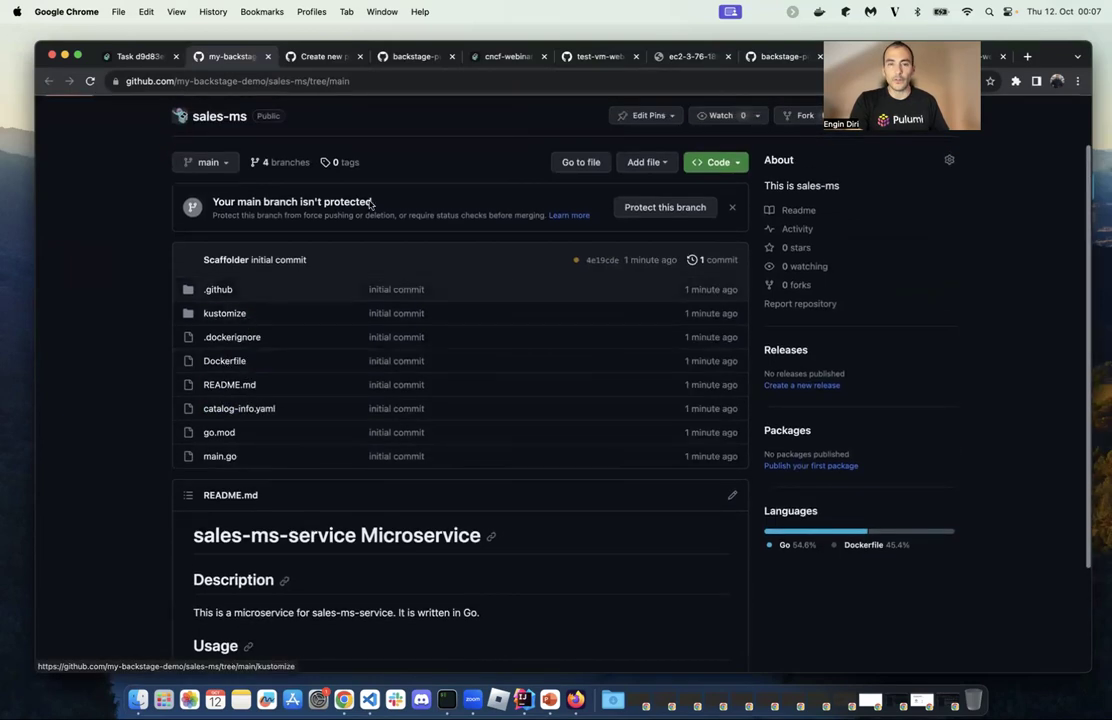
# - Open the initial commit workflow run of sales-ms and inspect its Publish and Generate Kubernetes manifests jobs
pyautogui.click(316, 150)
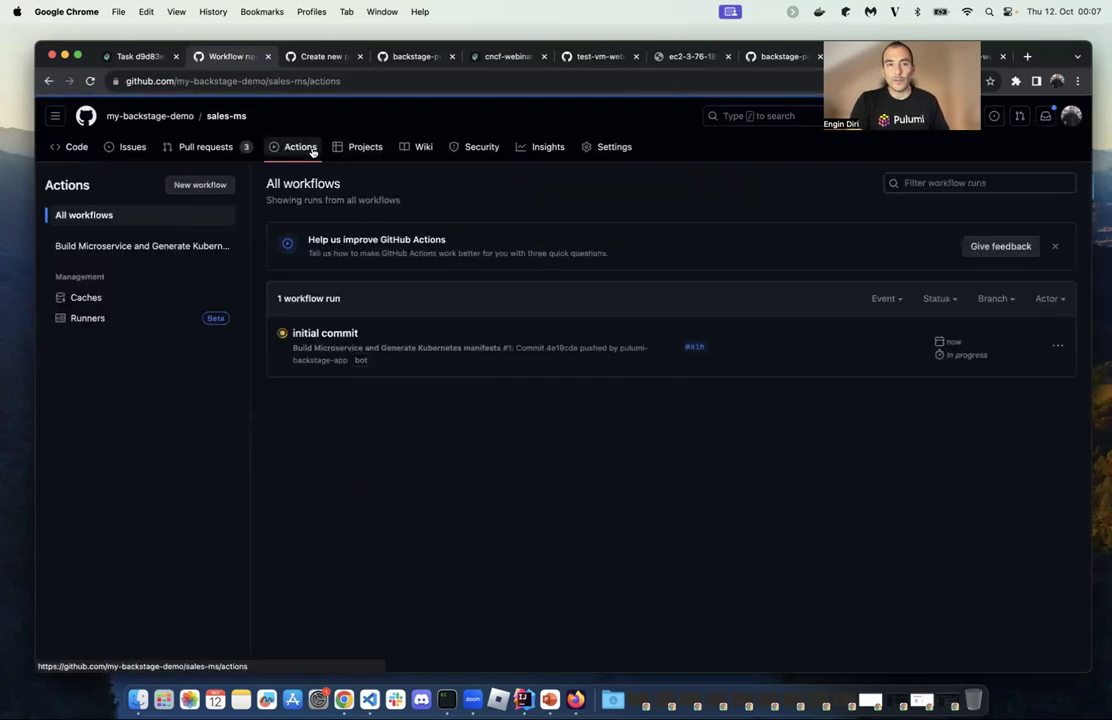
pyautogui.click(337, 339)
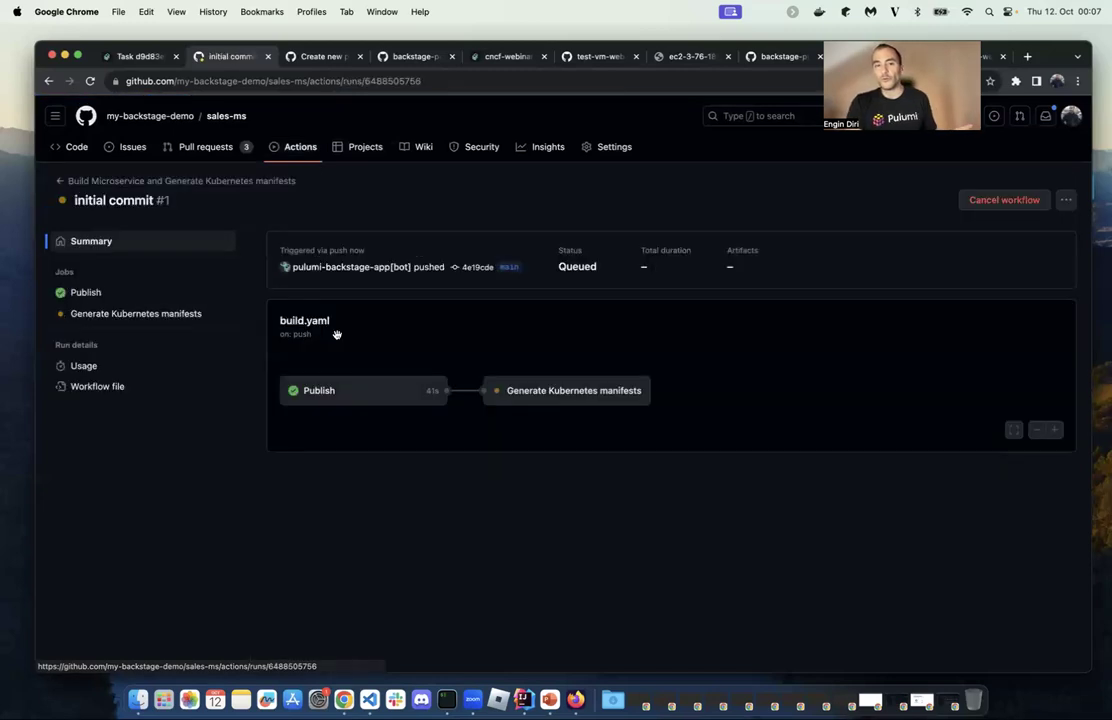
pyautogui.click(360, 393)
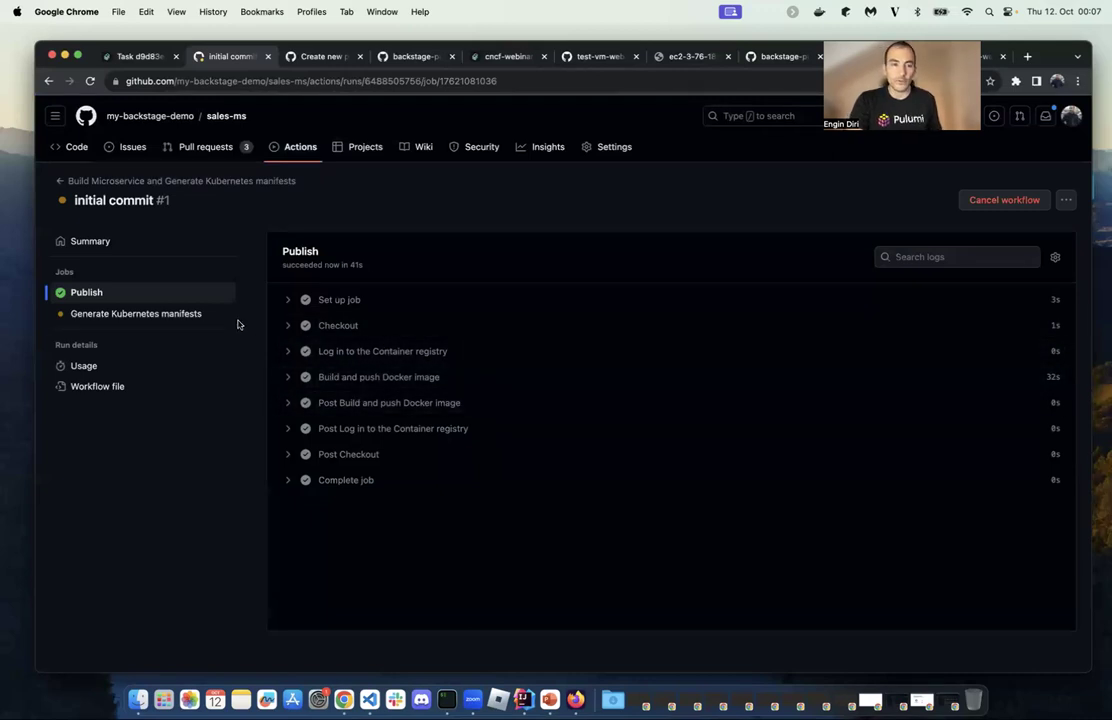
pyautogui.click(180, 318)
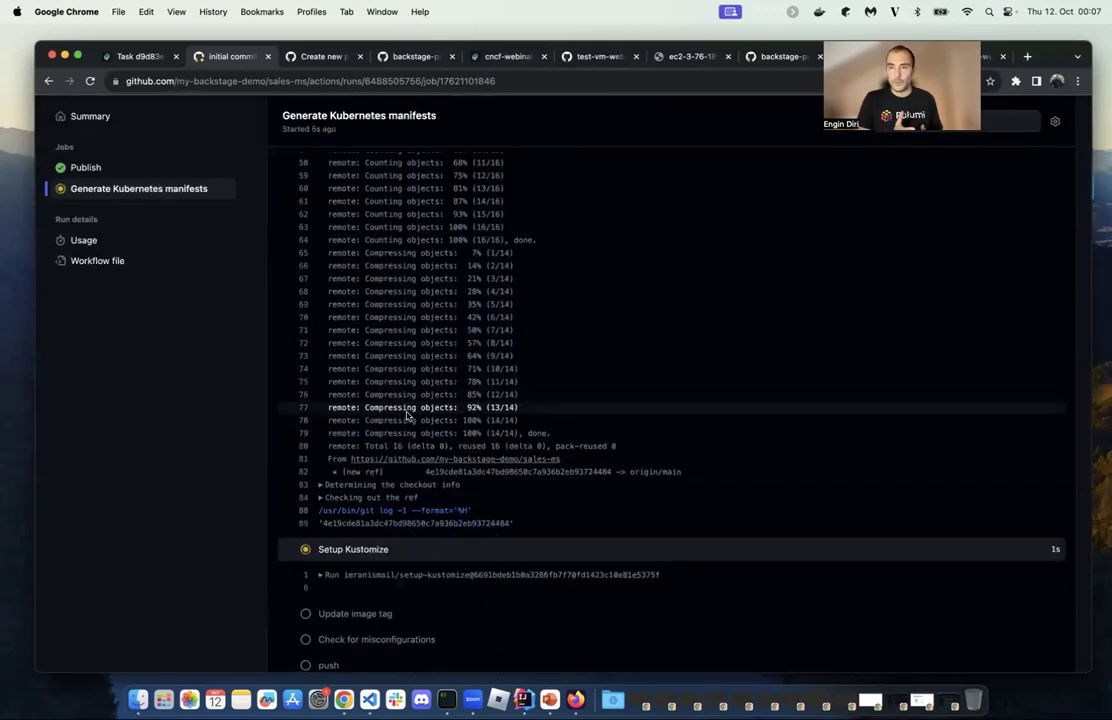
pyautogui.scroll(5, 380, 395)
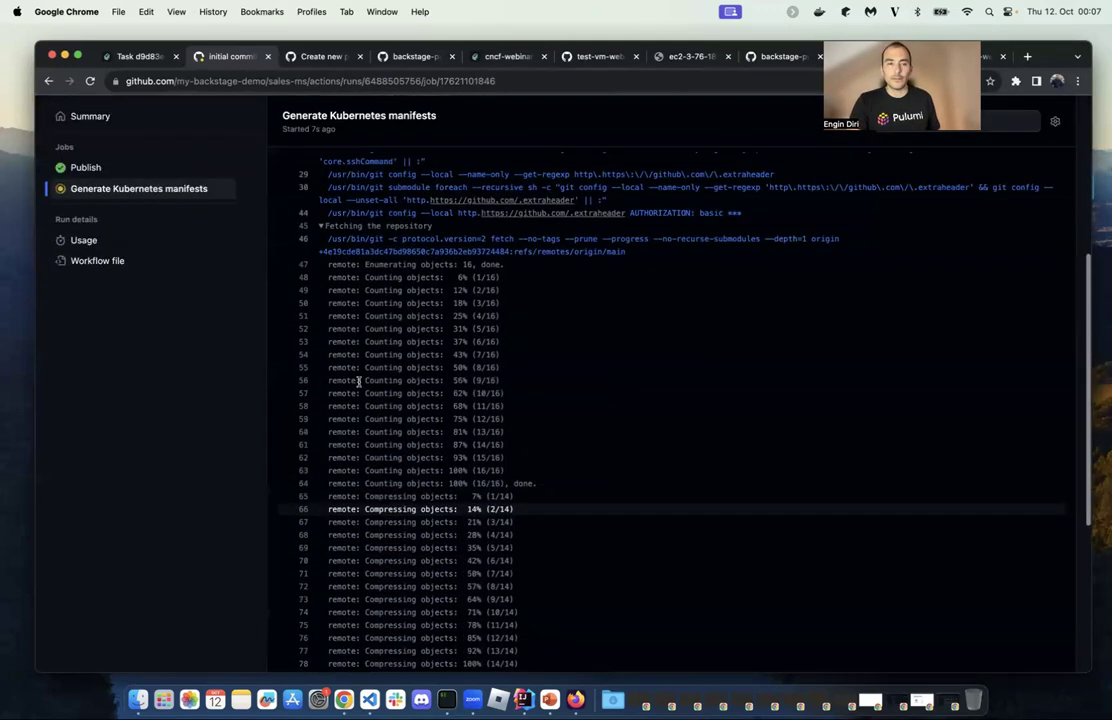
pyautogui.scroll(10, 362, 403)
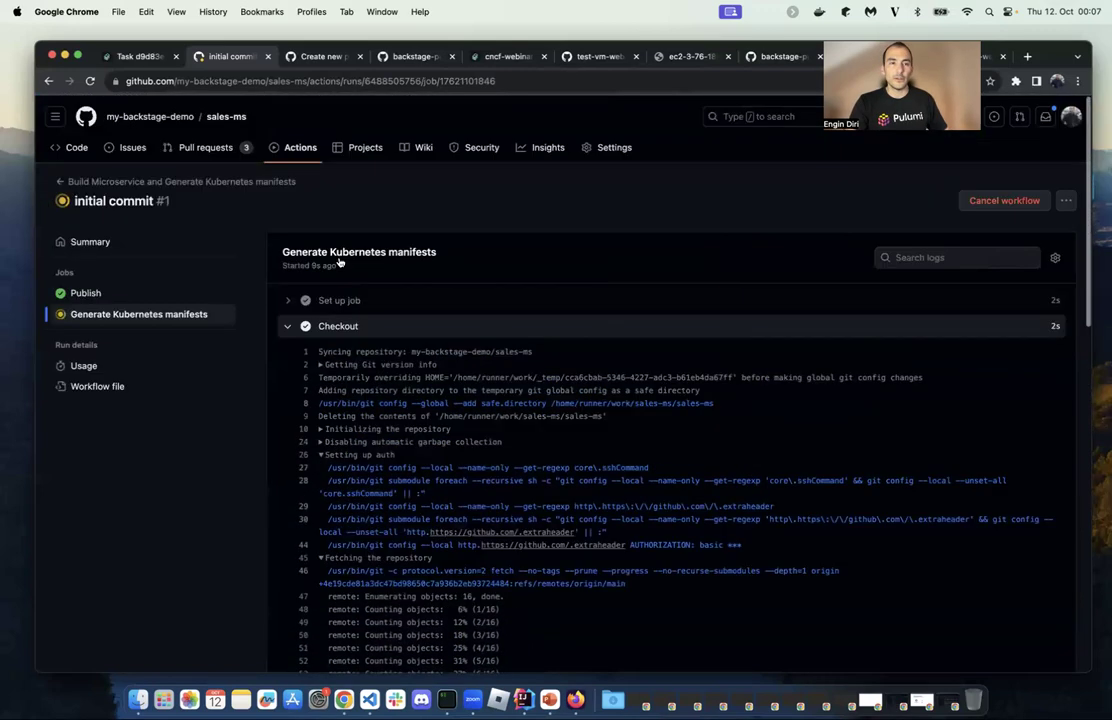
# - Open the sales-ms-service container package from the repository's main page, view it and go back to the repository
pyautogui.click(68, 146)
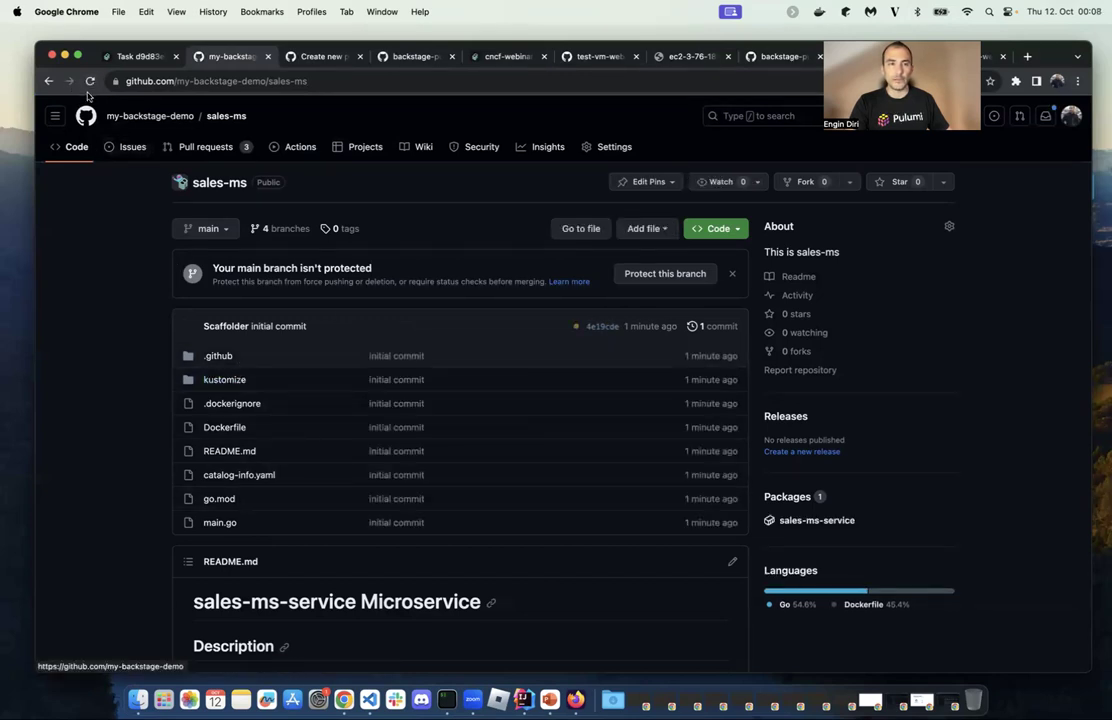
pyautogui.click(821, 529)
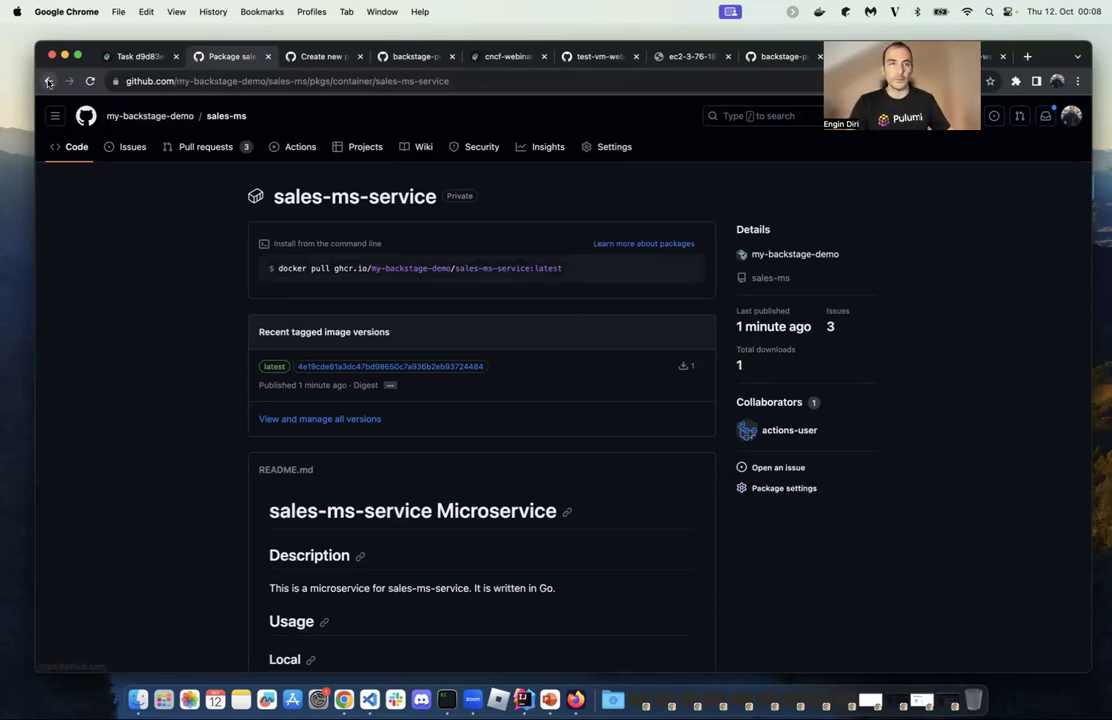
pyautogui.press('super+bracketleft')
# - Reload the repository, check the newTag image value in kustomize/kustomization.yaml and return to the repository's main page
pyautogui.click(89, 81)
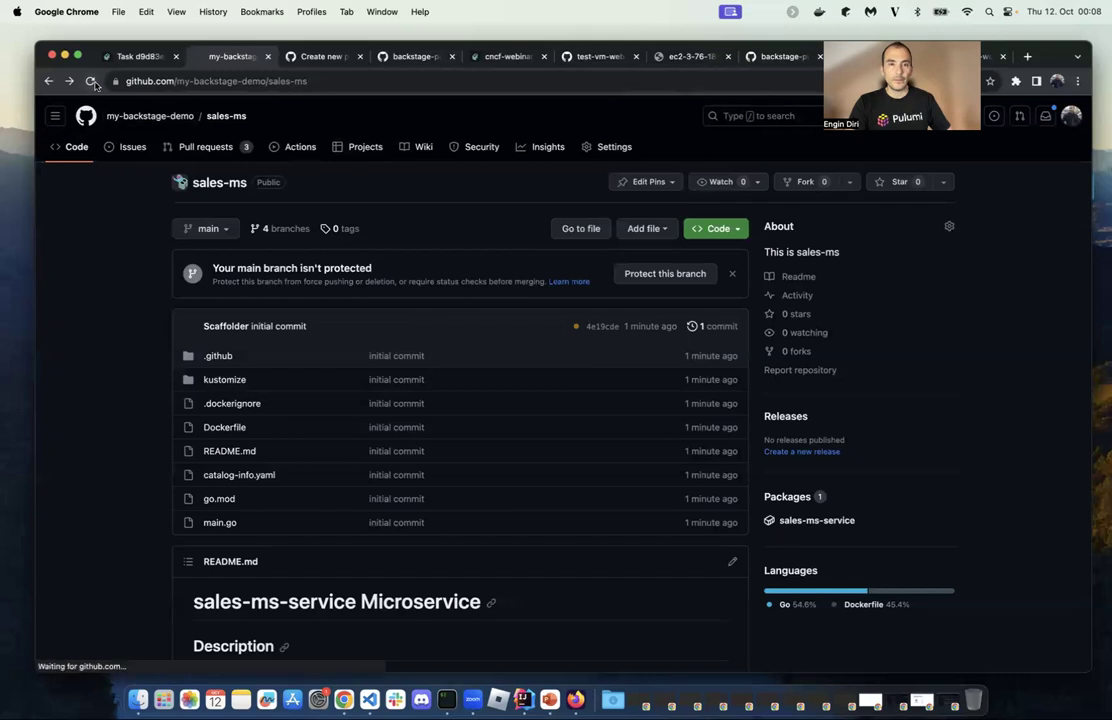
pyautogui.click(240, 379)
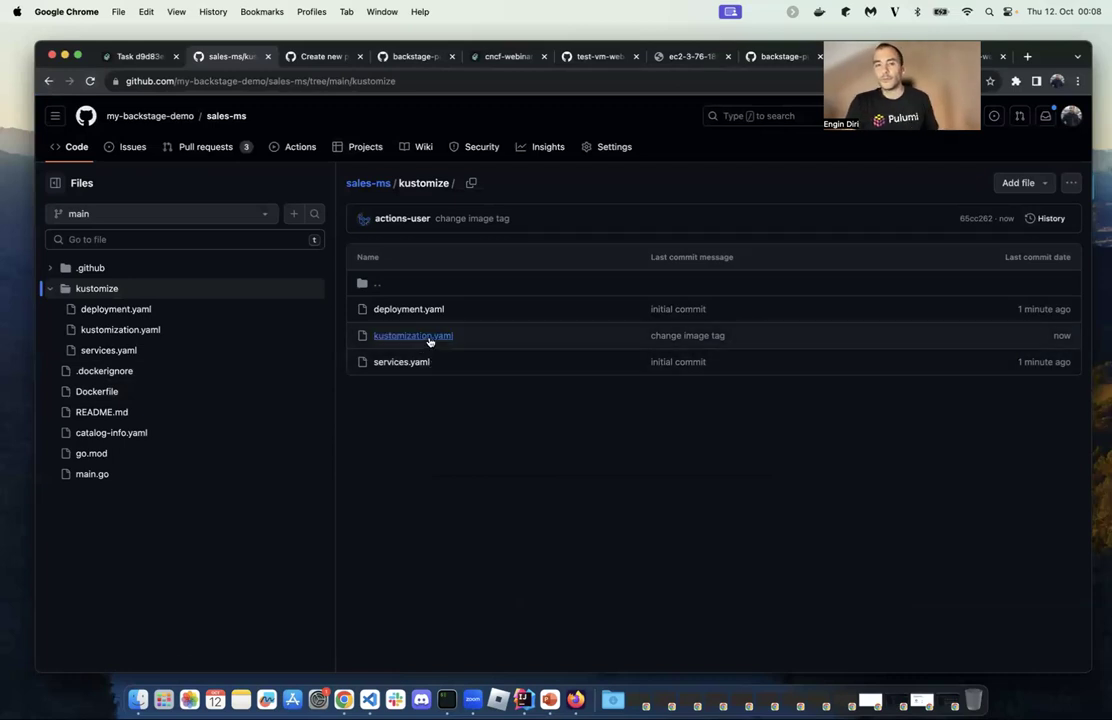
pyautogui.click(430, 337)
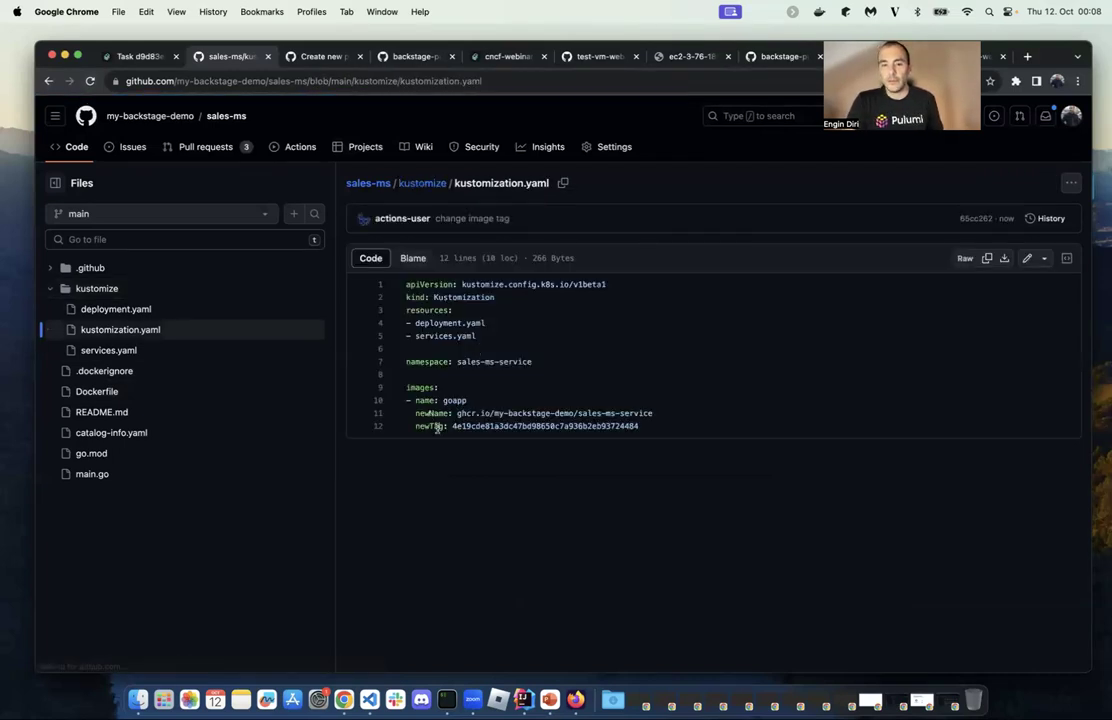
pyautogui.moveTo(451, 426); pyautogui.dragTo(700, 421)
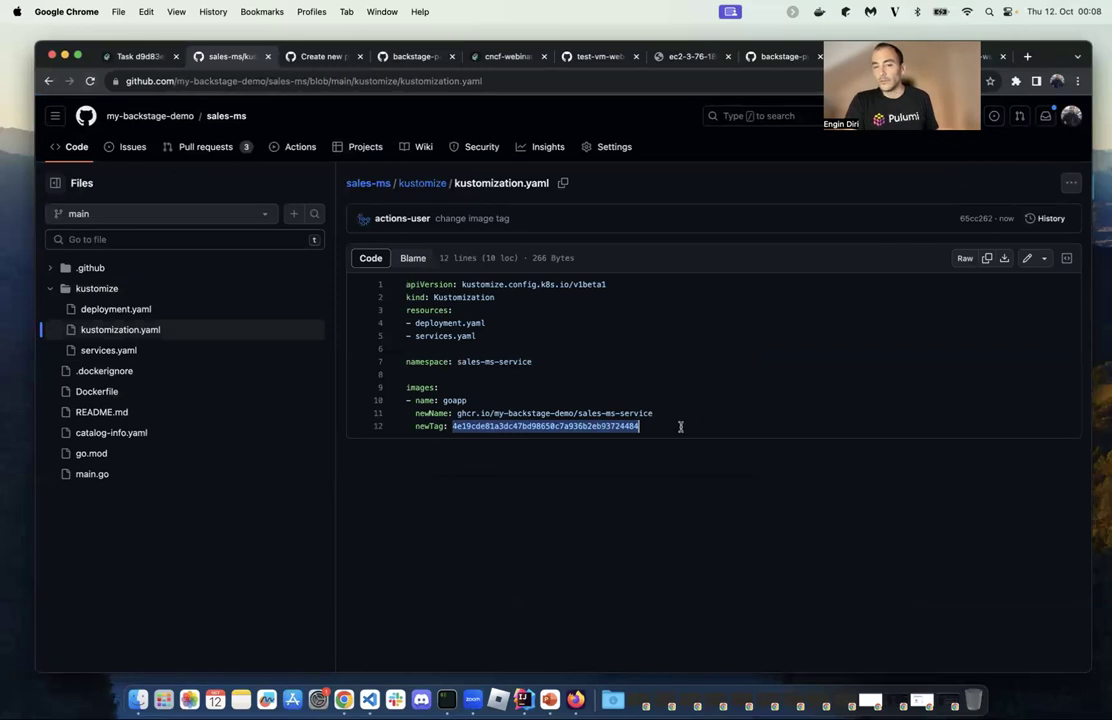
pyautogui.click(462, 426)
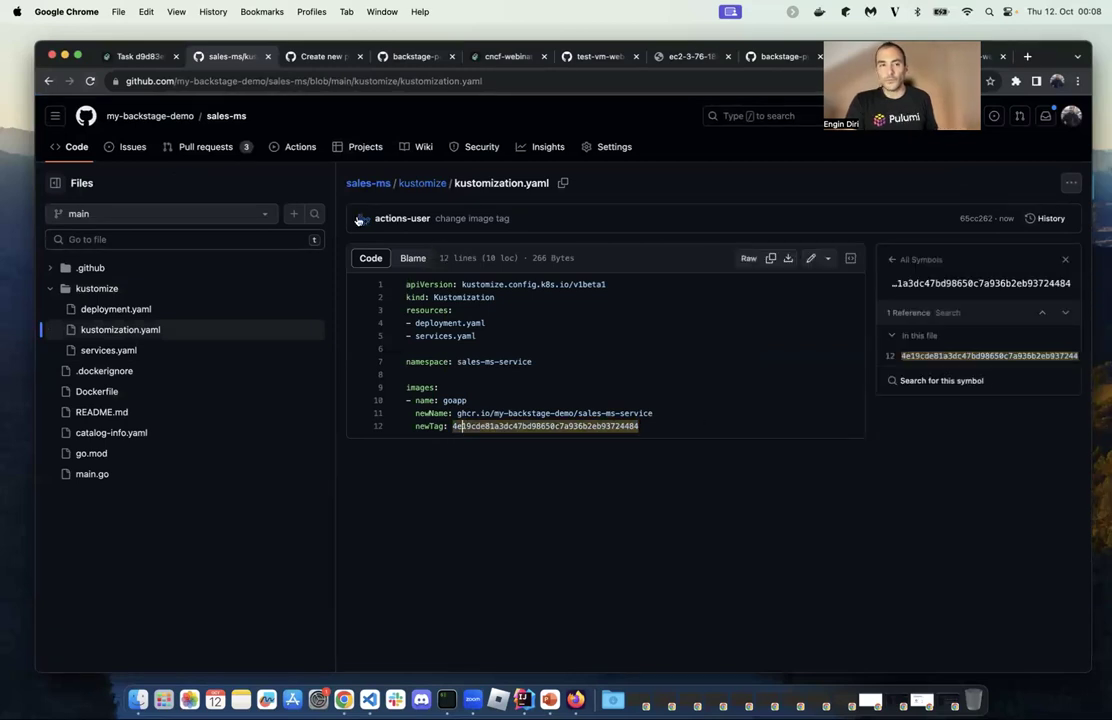
pyautogui.click(72, 146)
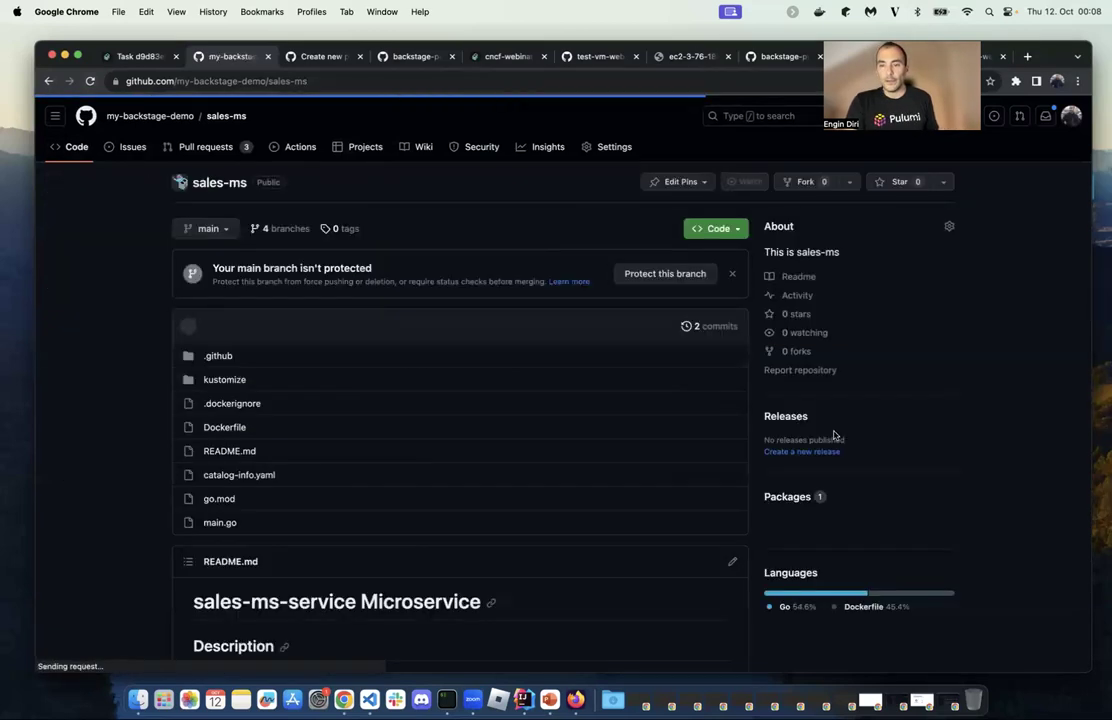
# - View the sales-ms-service container package, and open the Publish job of the repository's initial commit workflow run
pyautogui.click(788, 520)
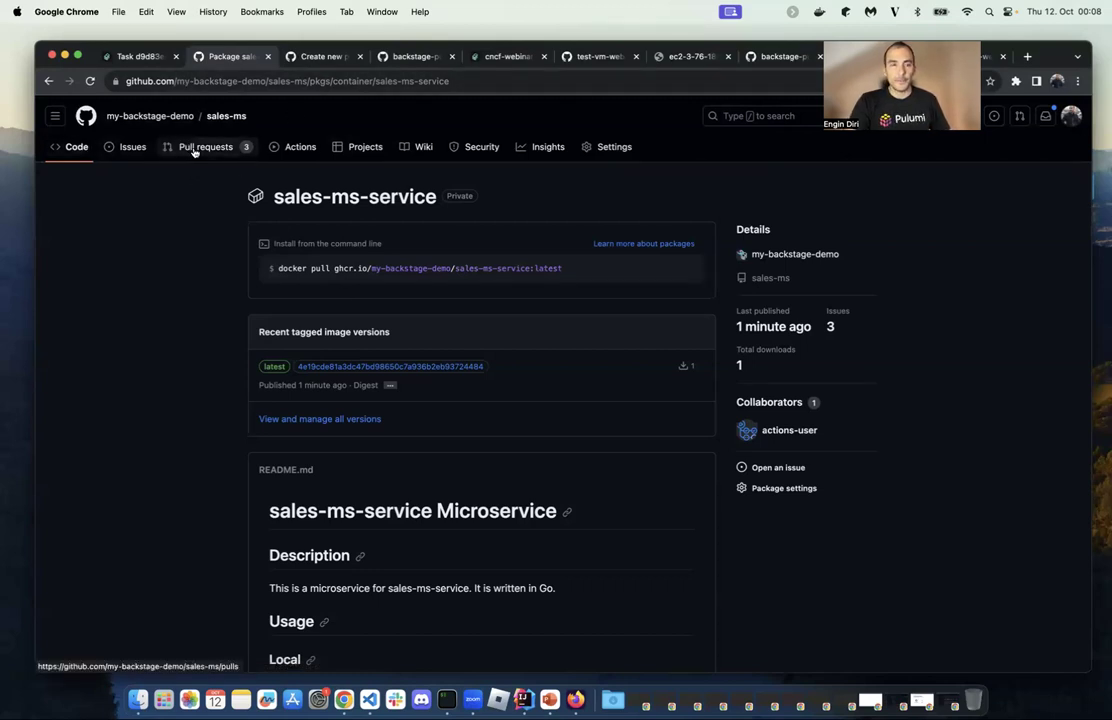
pyautogui.click(300, 147)
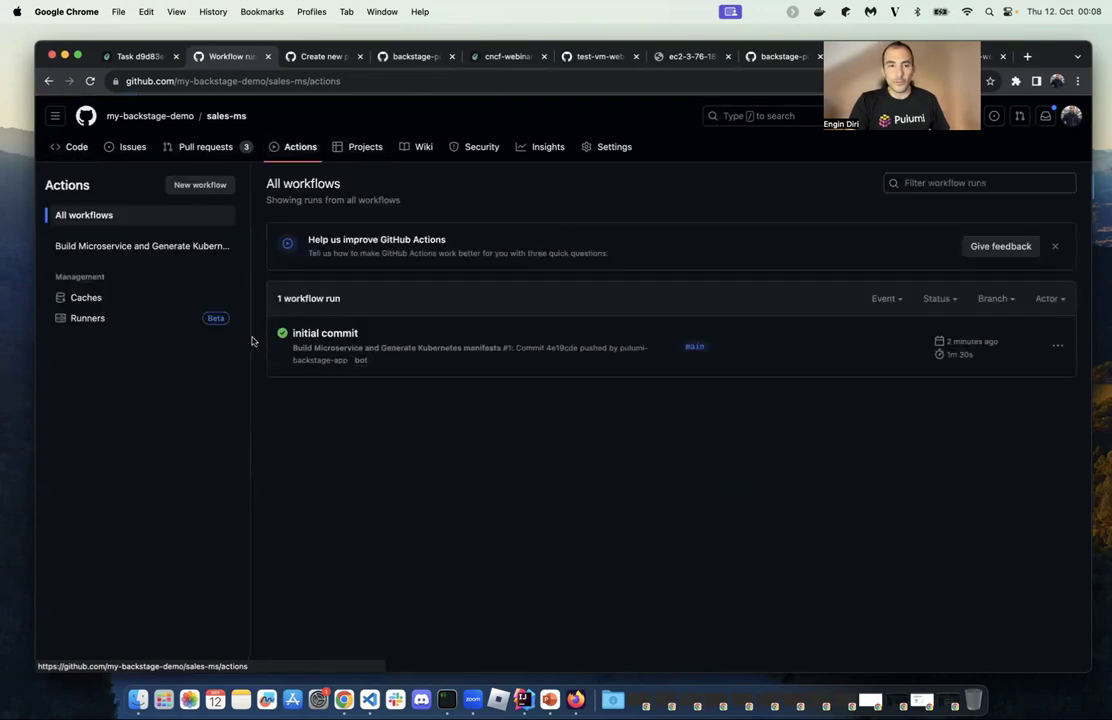
pyautogui.click(320, 333)
pyautogui.click(318, 391)
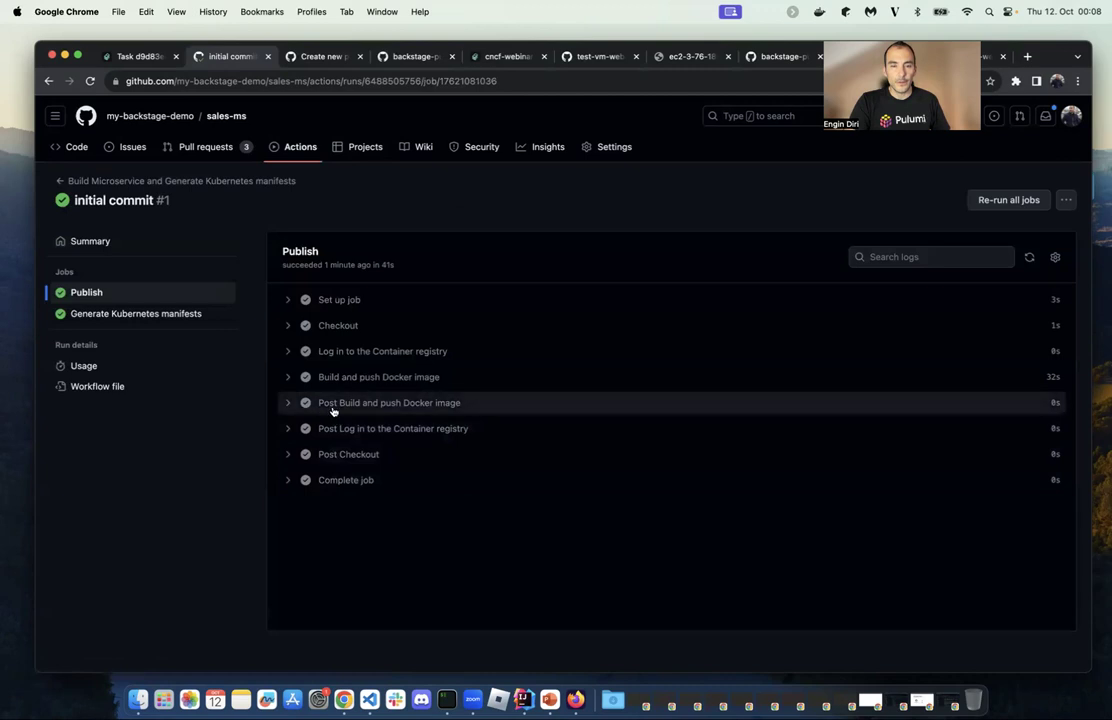
# - Expand the Build and push Docker image log in the Publish job, read through it and return to the repository's main page
pyautogui.scroll(-1, 434, 486)
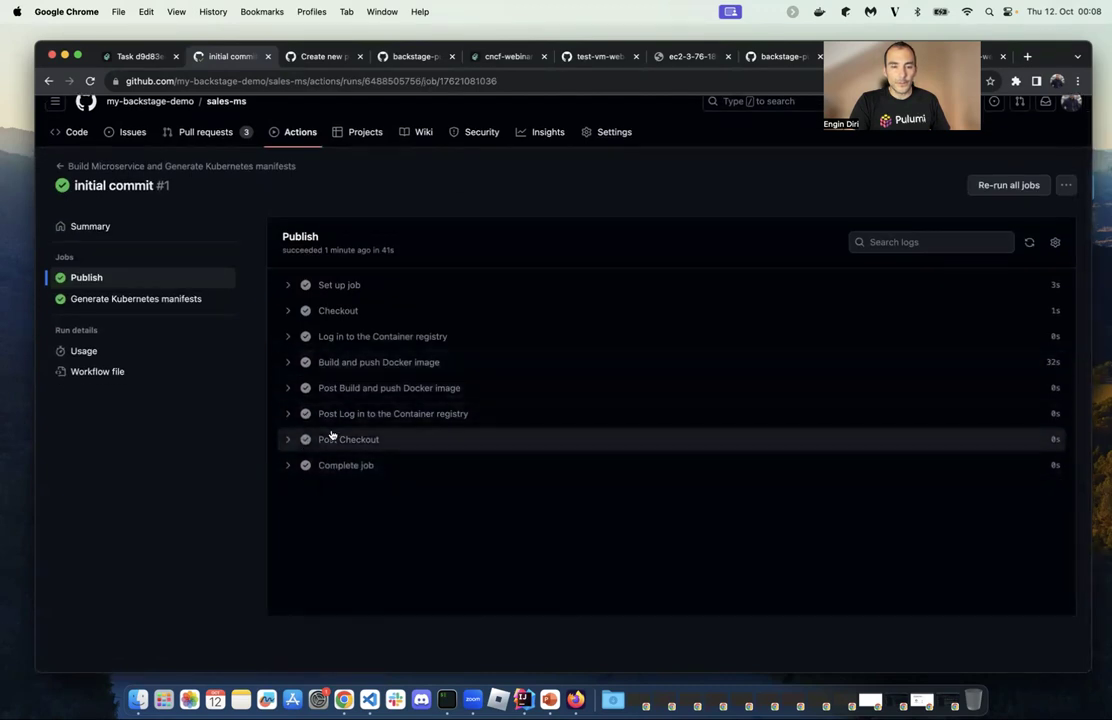
pyautogui.click(287, 362)
pyautogui.scroll(-15, 416, 528)
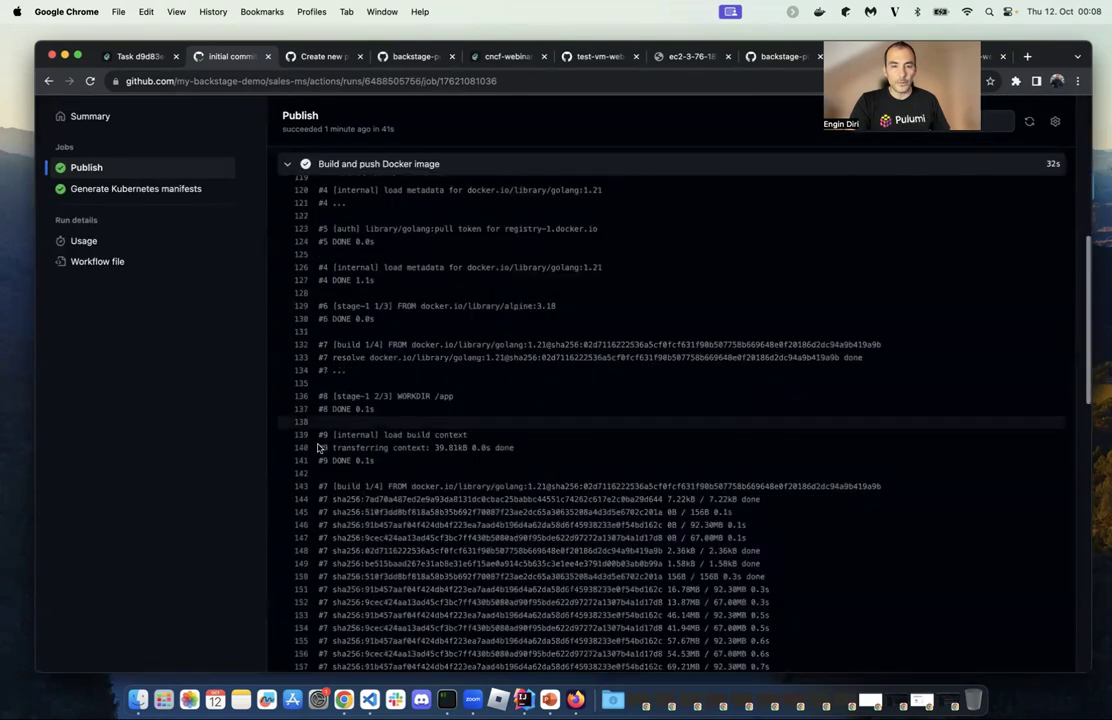
pyautogui.scroll(-10, 416, 528)
pyautogui.scroll(2, 420, 490)
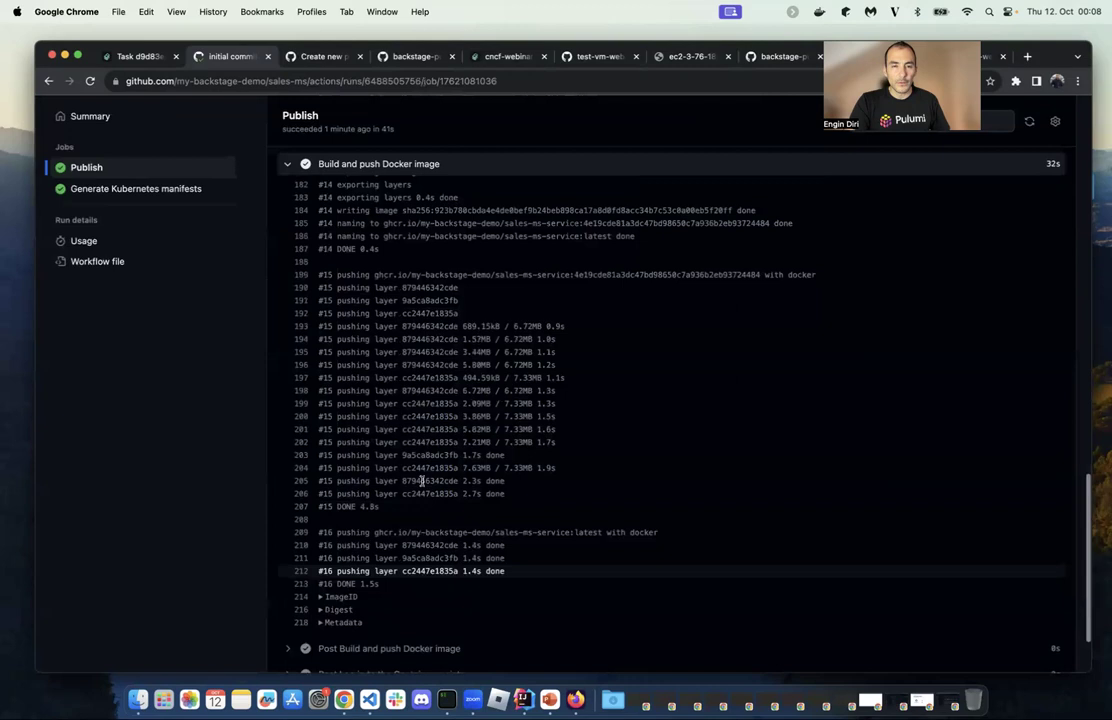
pyautogui.scroll(-3, 421, 481)
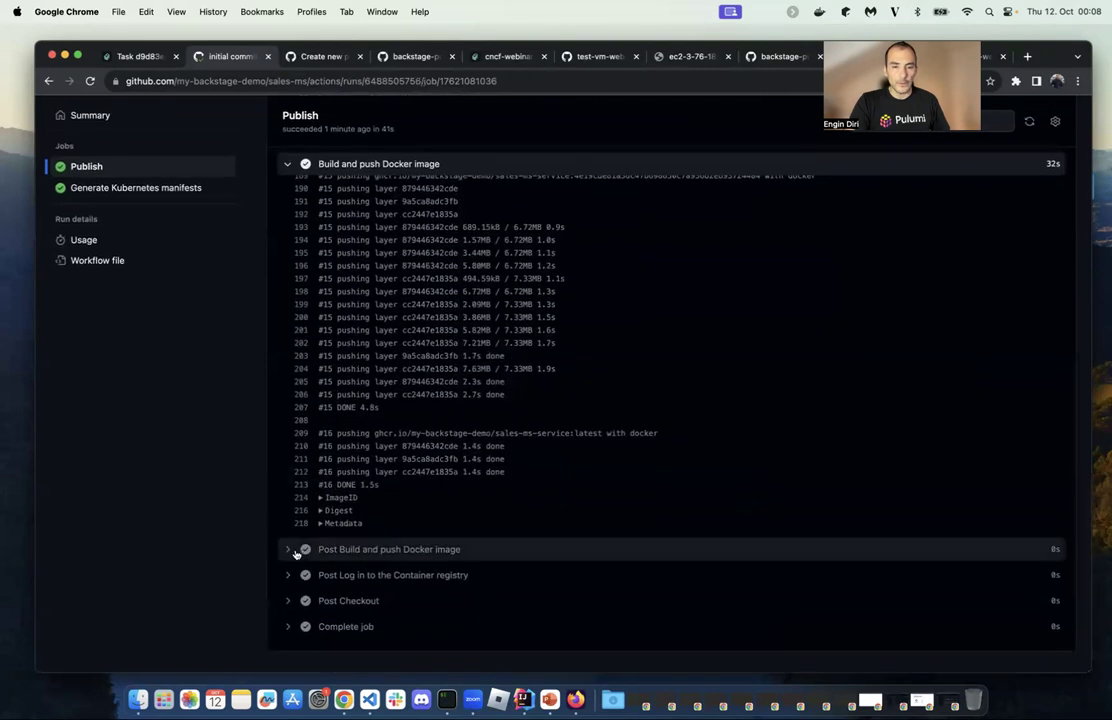
pyautogui.scroll(20, 447, 560)
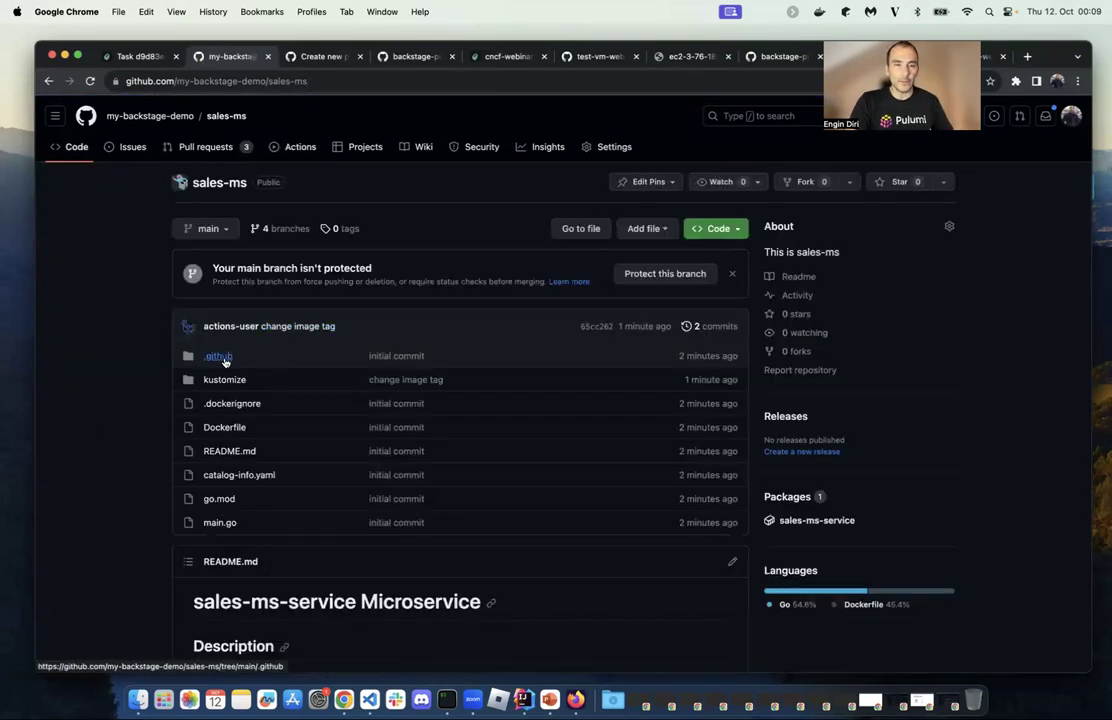
# - Open .github/workflows/build.yaml in the sales-ms repository and review its build and generate jobs
pyautogui.click(218, 356)
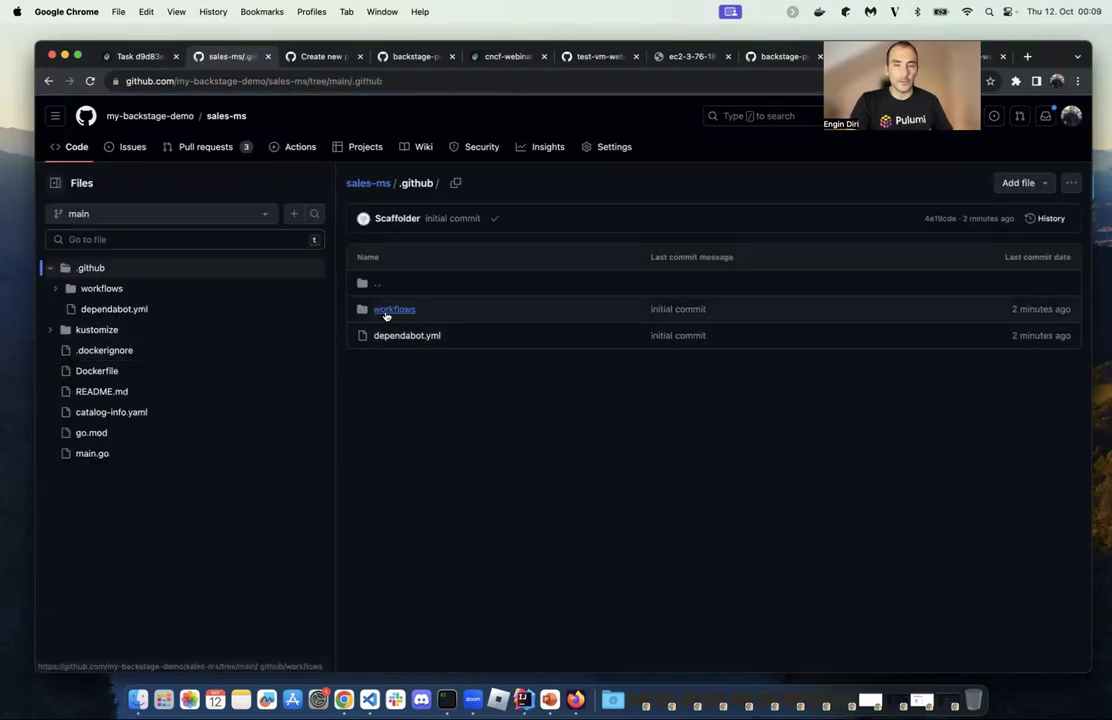
pyautogui.click(386, 312)
pyautogui.click(387, 312)
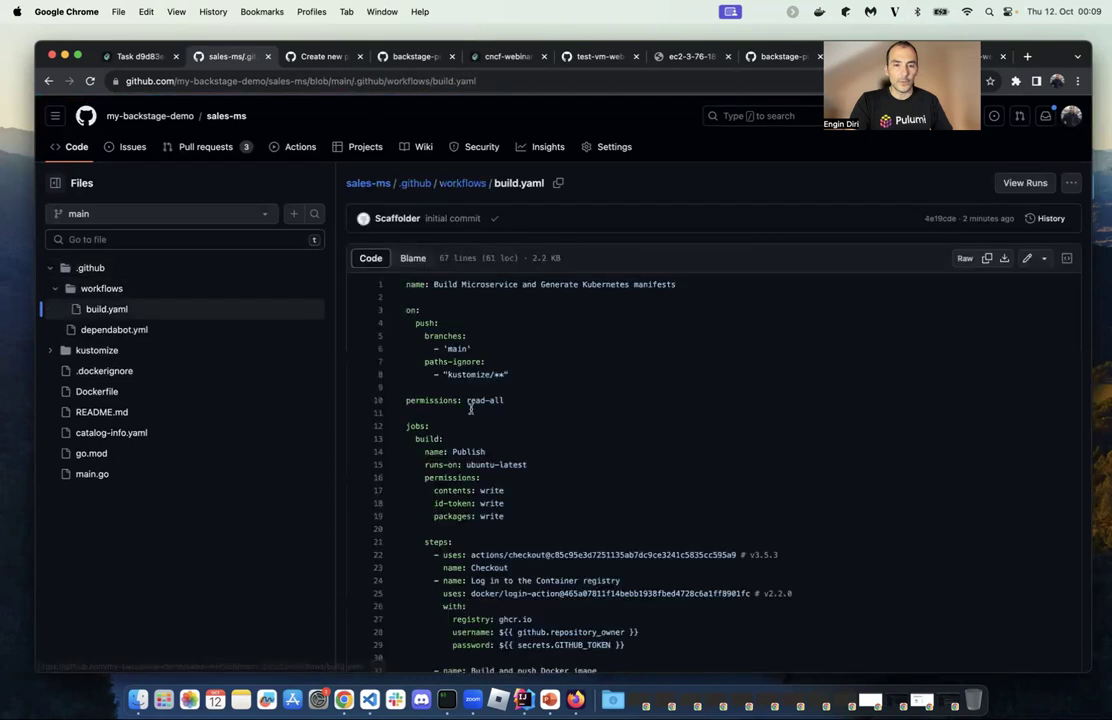
pyautogui.scroll(-8, 544, 515)
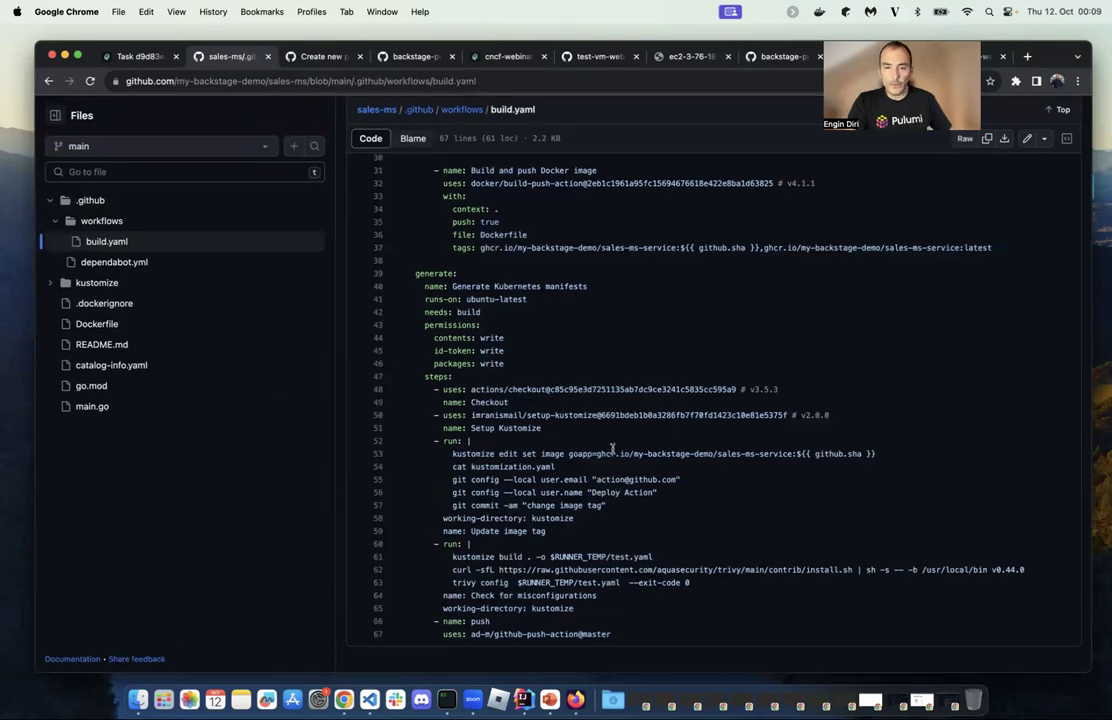
pyautogui.scroll(5, 612, 449)
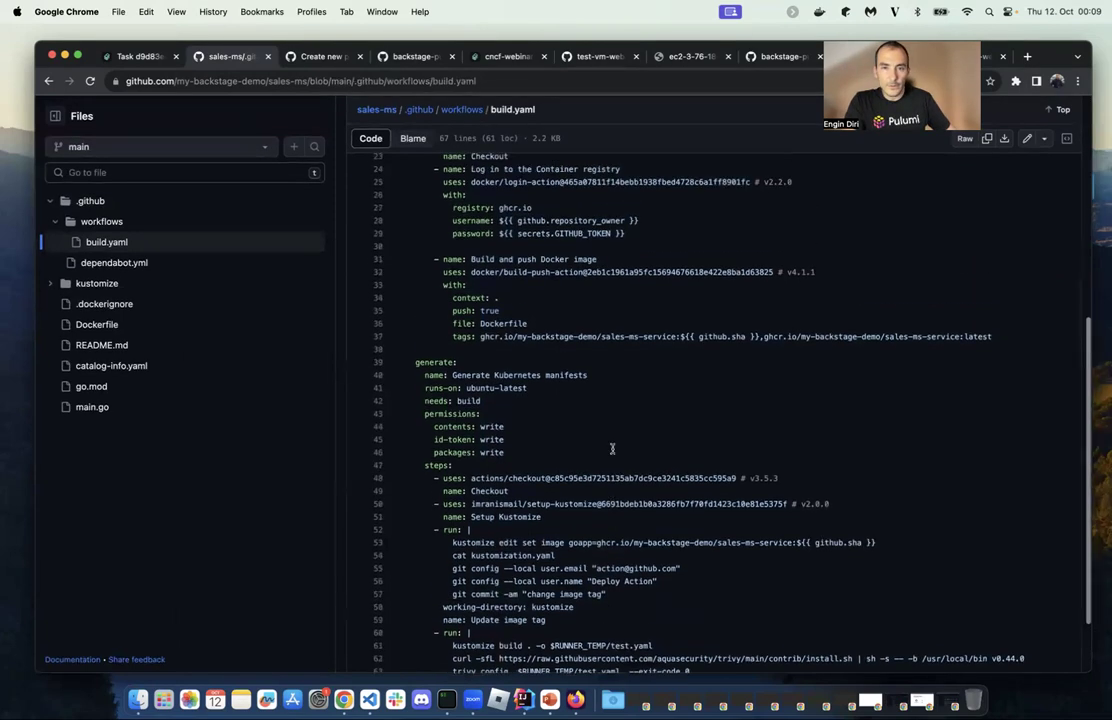
pyautogui.scroll(2, 612, 445)
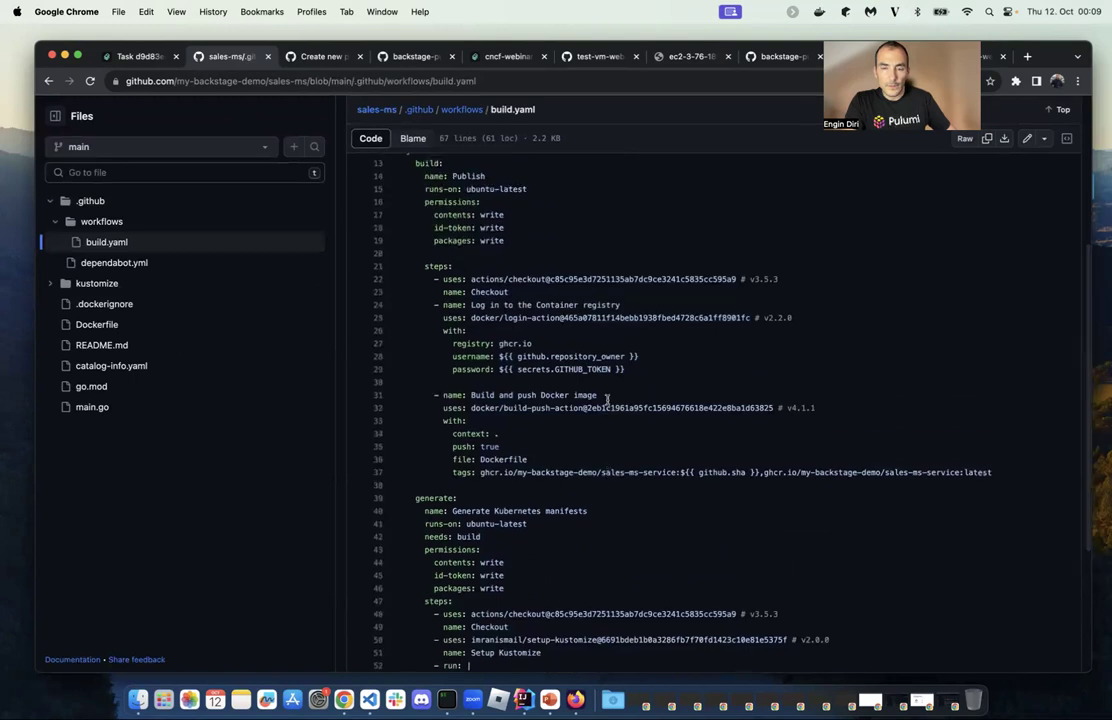
pyautogui.scroll(-3, 614, 440)
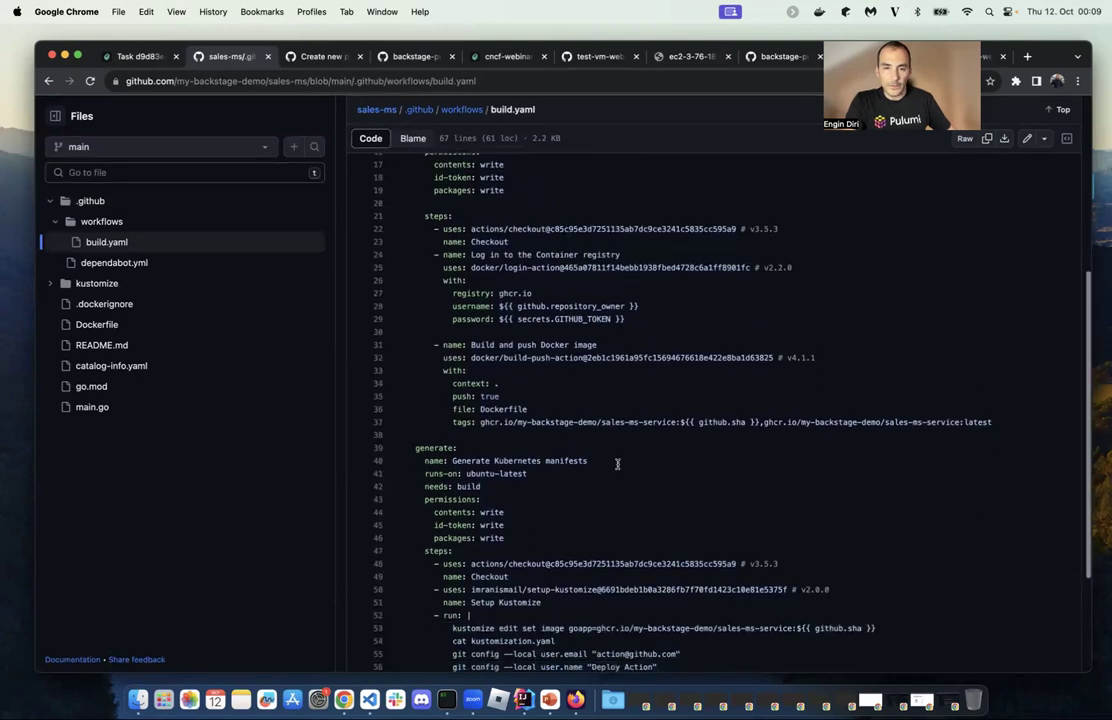
pyautogui.scroll(-3, 615, 540)
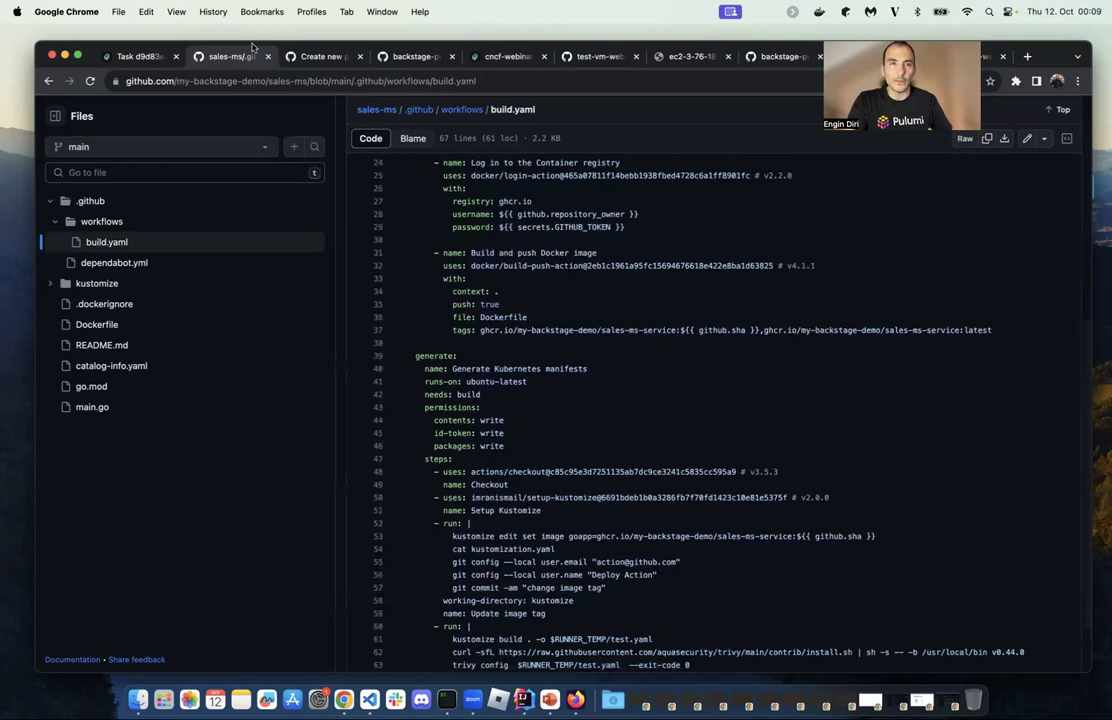
# - Switch to the backstage-pulumi-templates repository and open build.yaml from the template-app's .github/workflows folder
pyautogui.click(303, 57)
pyautogui.click(140, 57)
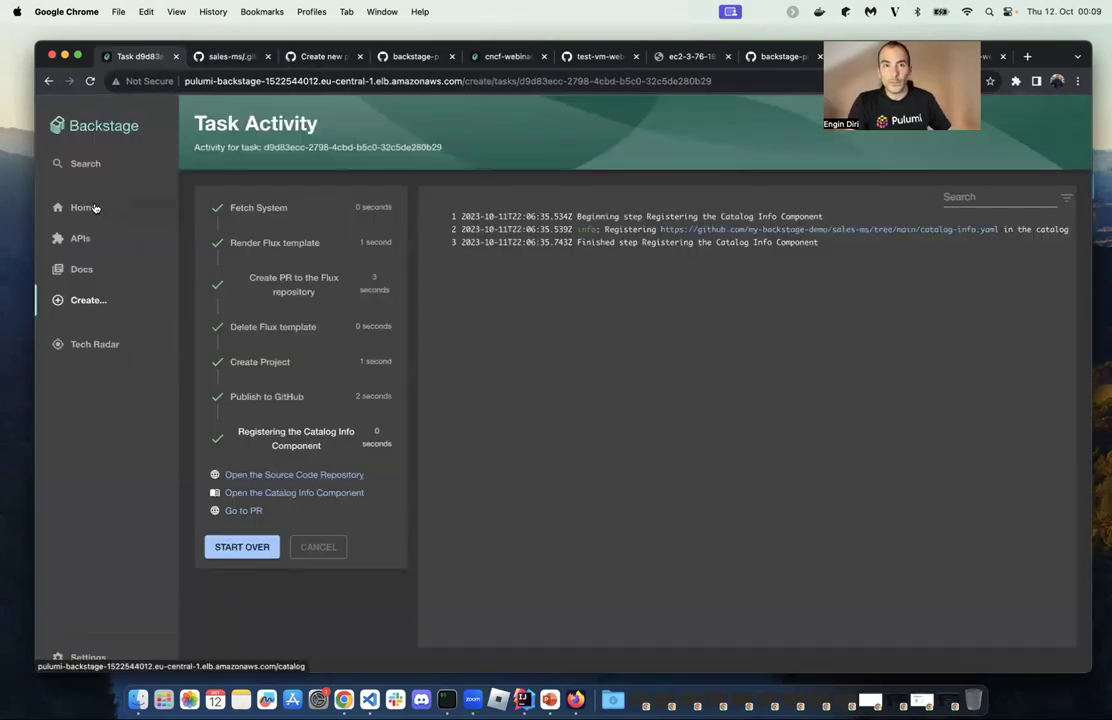
pyautogui.click(415, 57)
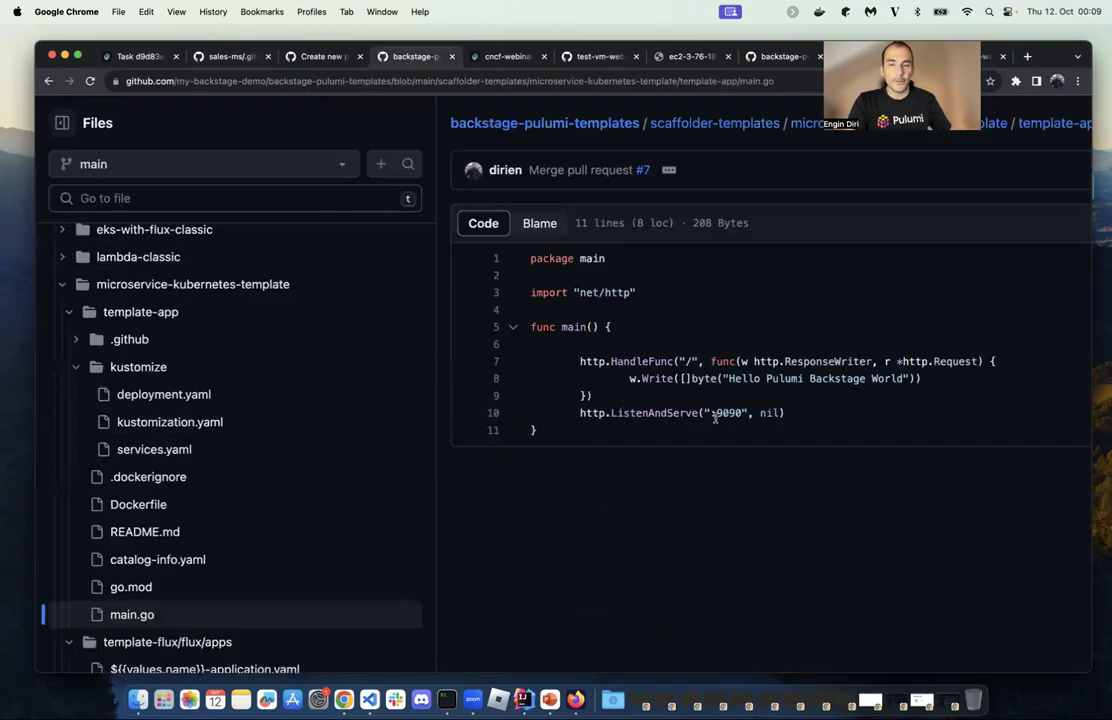
pyautogui.click(85, 341)
pyautogui.click(155, 291)
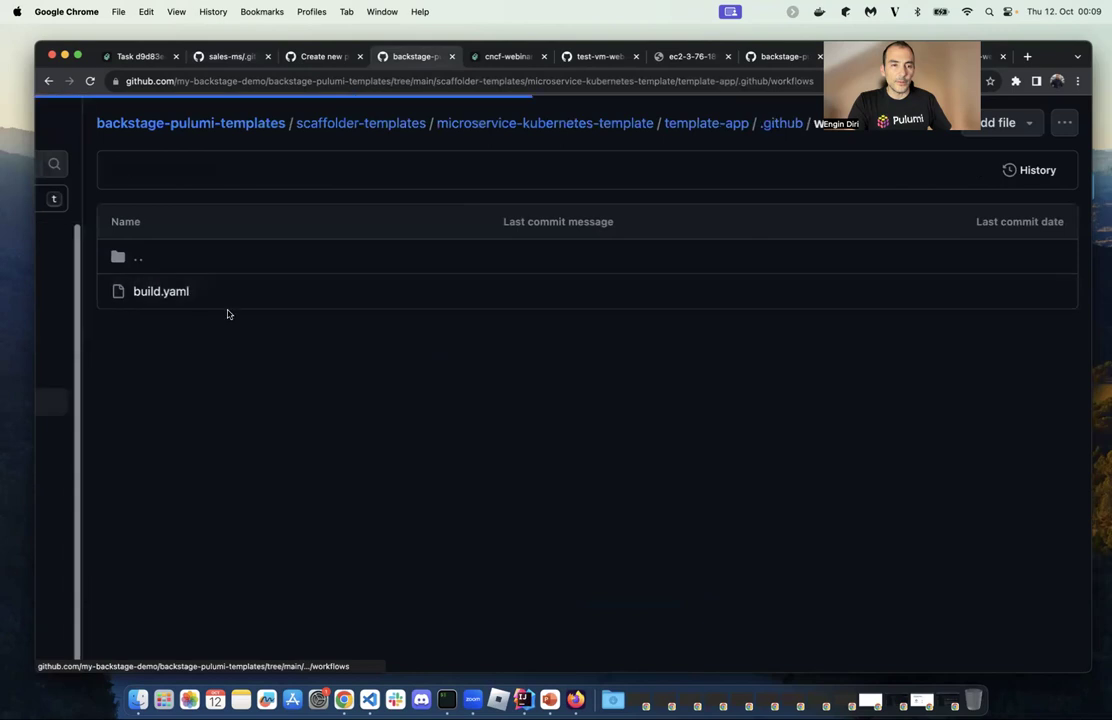
pyautogui.click(166, 300)
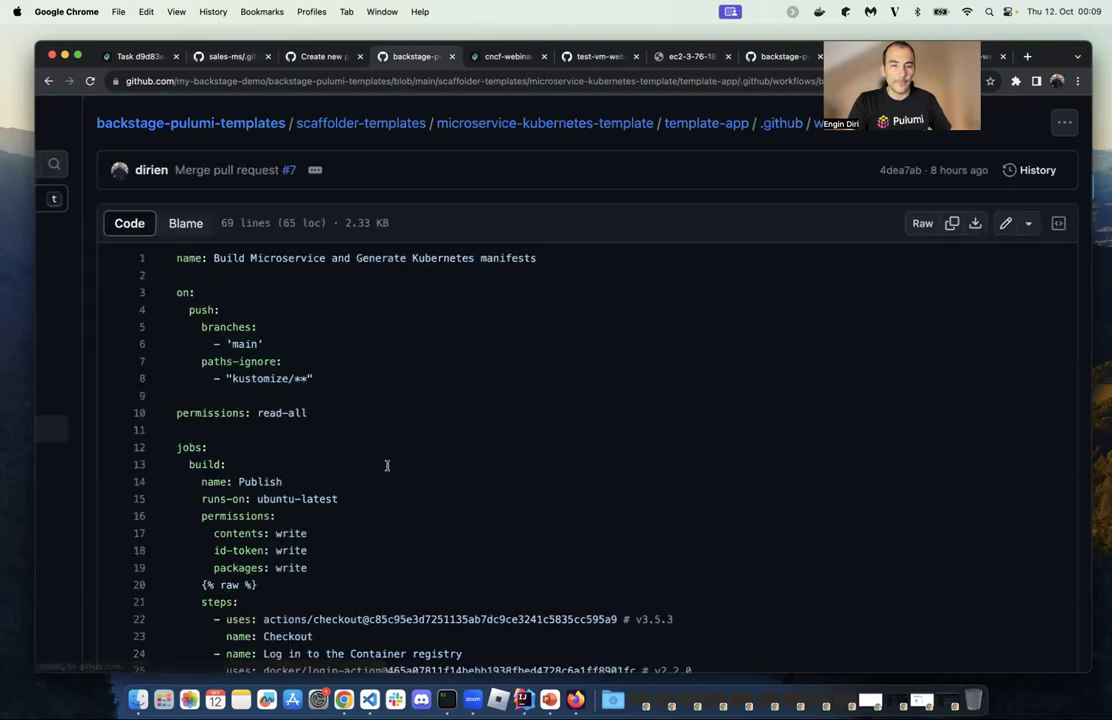
# - Review the template's build.yaml and highlight the conditional Trivy block from the values.scanner check through its endif
pyautogui.scroll(-5, 385, 464)
pyautogui.scroll(2, 389, 452)
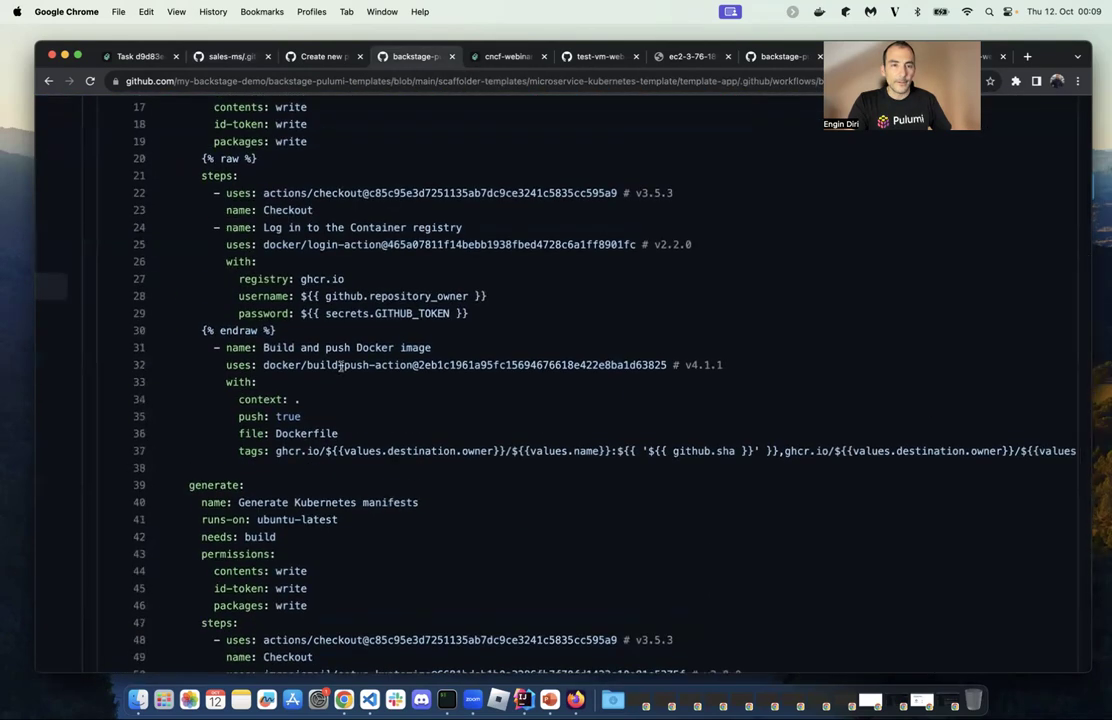
pyautogui.scroll(-7, 322, 445)
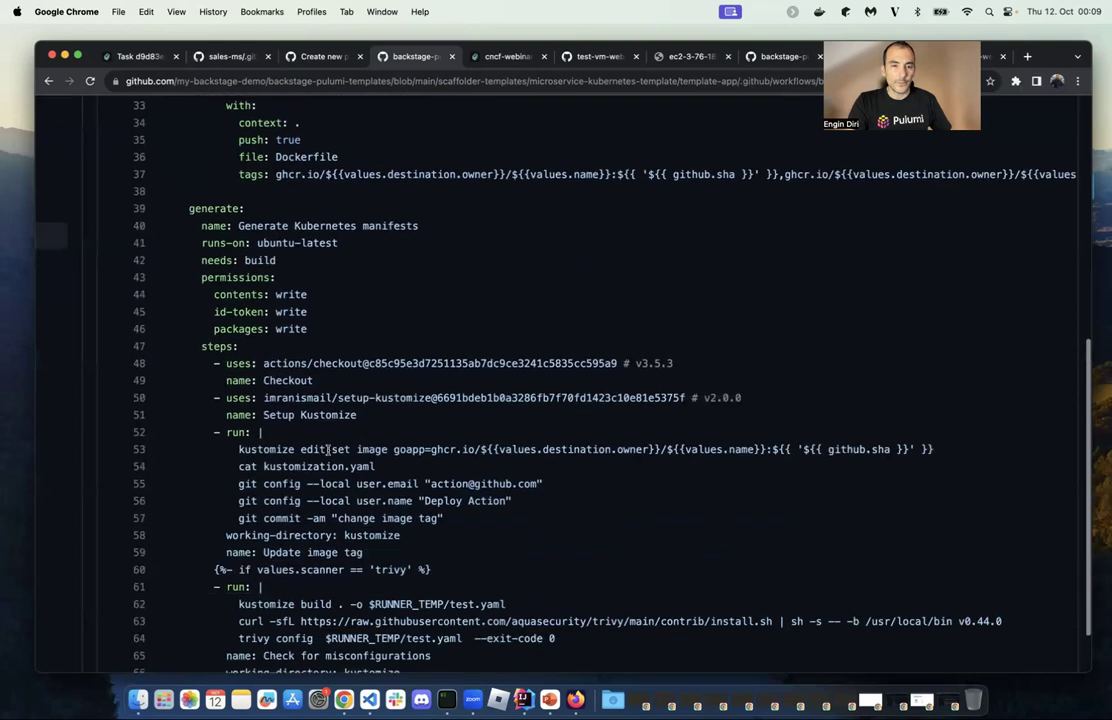
pyautogui.scroll(-1, 323, 532)
pyautogui.moveTo(215, 476)
pyautogui.mouseDown()
pyautogui.moveTo(295, 578)
pyautogui.moveTo(288, 594)
pyautogui.moveTo(222, 562)
pyautogui.moveTo(215, 478)
pyautogui.mouseUp()
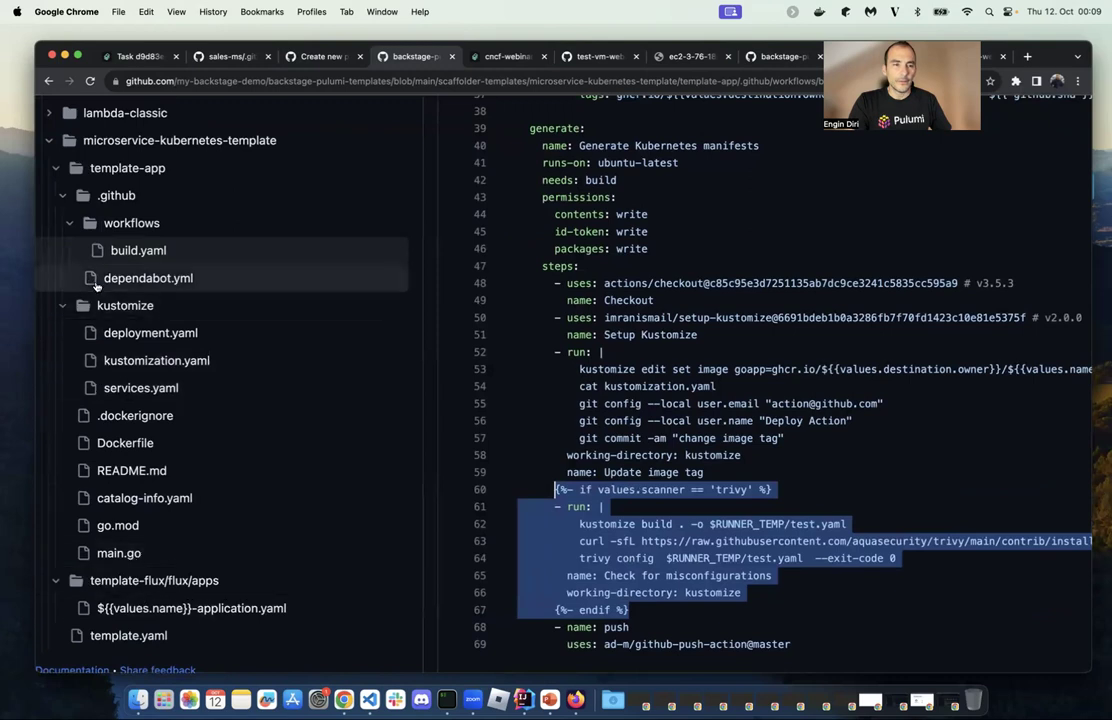
# - Collapse the template-app folders, open template.yaml of microservice-kubernetes-template and read through its parameters
pyautogui.click(69, 223)
pyautogui.click(62, 197)
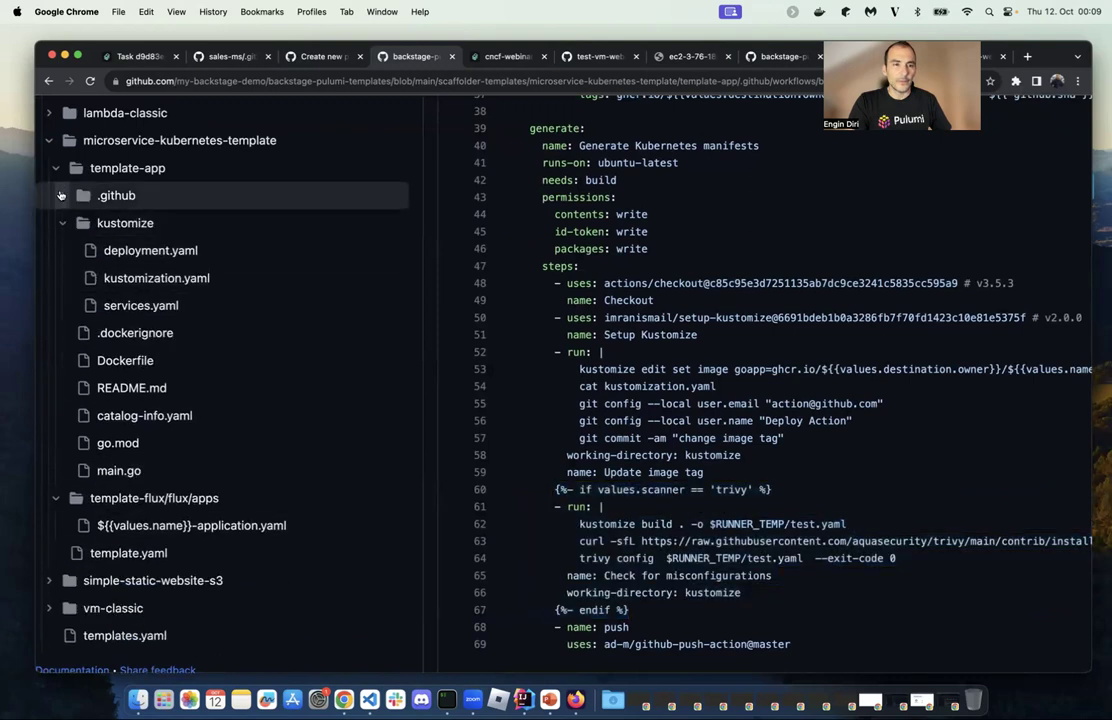
pyautogui.click(55, 168)
pyautogui.click(128, 250)
pyautogui.scroll(-15, 459, 519)
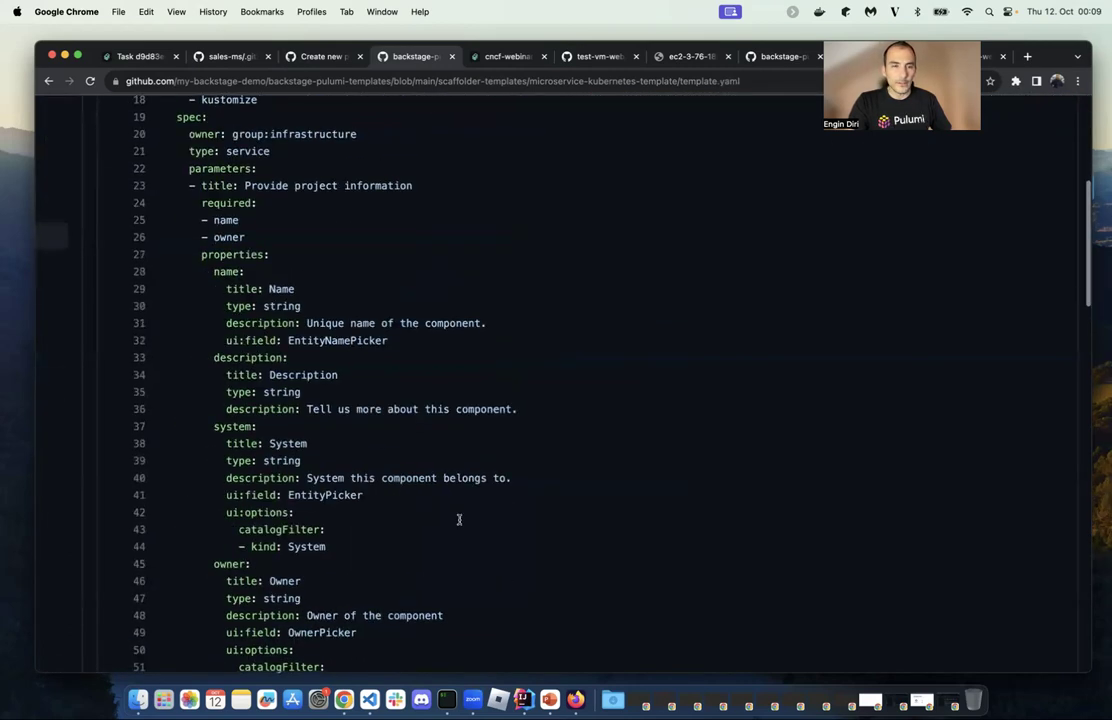
pyautogui.scroll(-13, 396, 575)
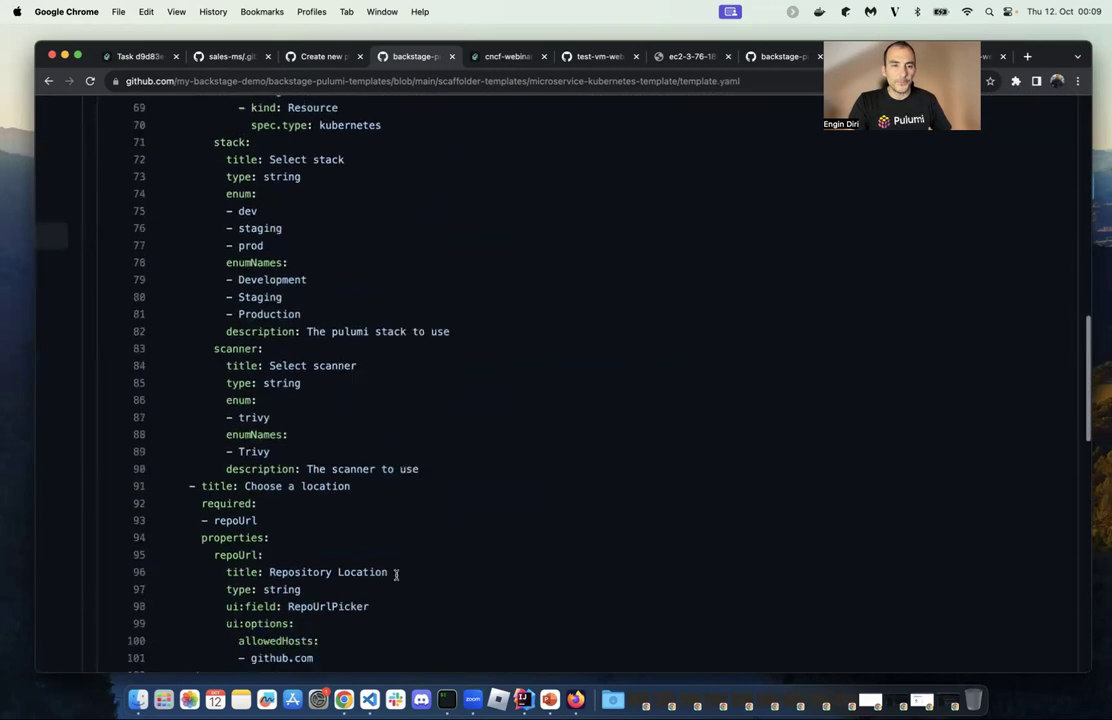
pyautogui.scroll(-3, 396, 575)
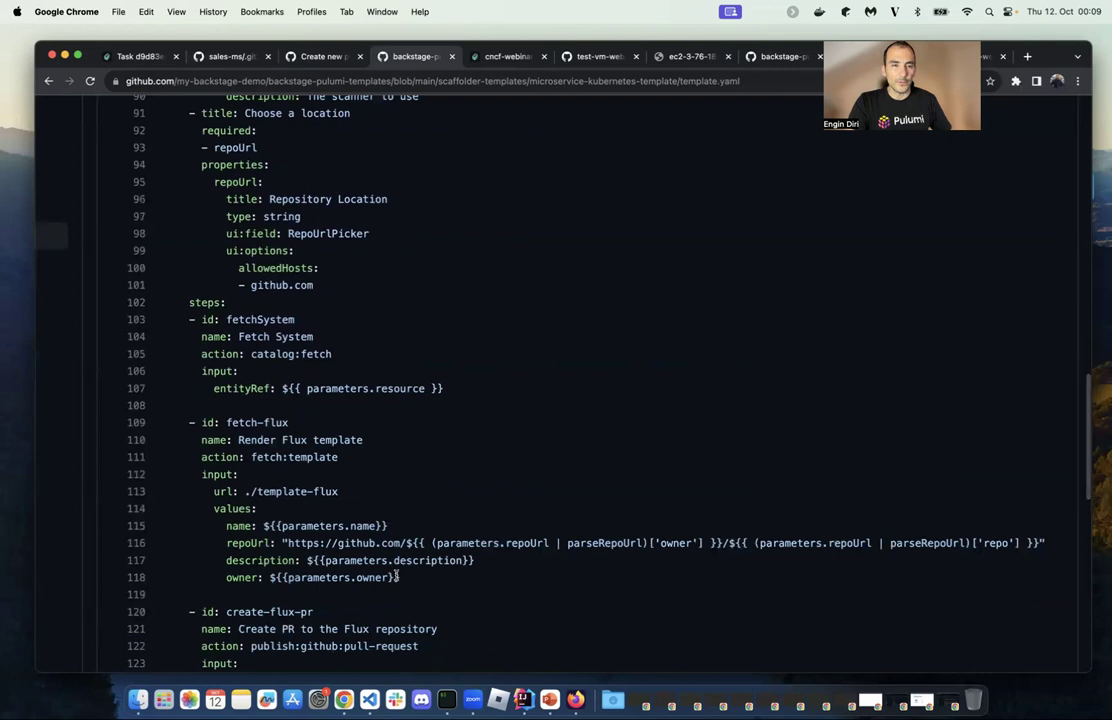
# - Look up the references of the trivy option and the scanner parameter in template.yaml
pyautogui.scroll(7, 390, 568)
pyautogui.click(258, 499)
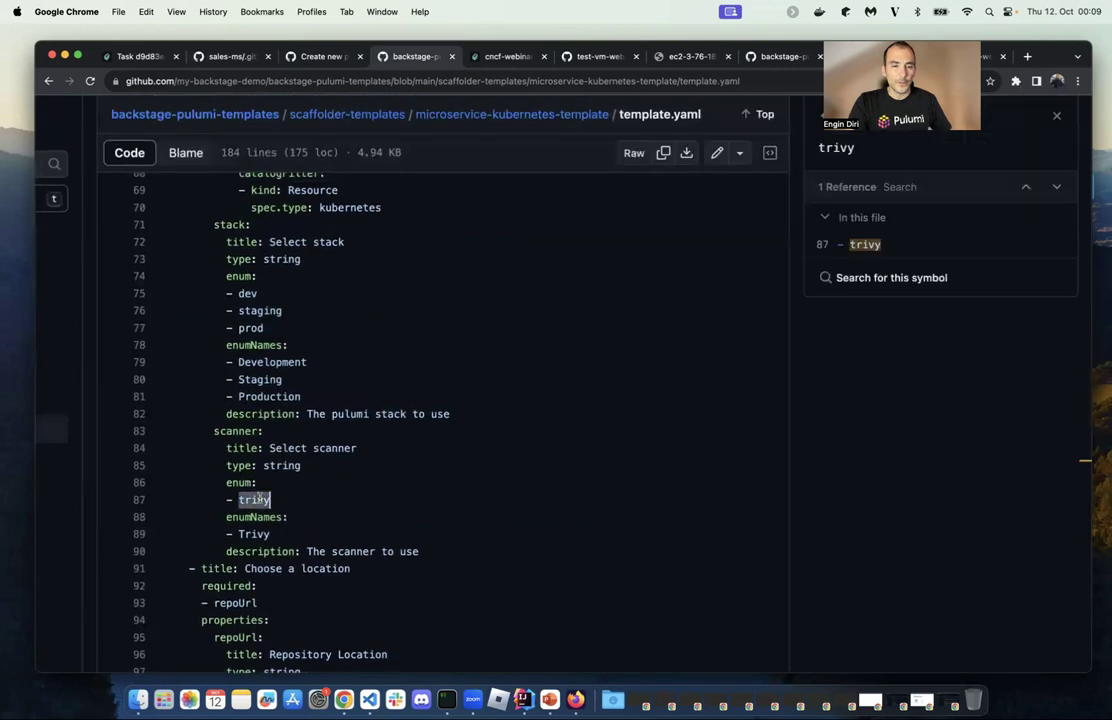
pyautogui.click(236, 431)
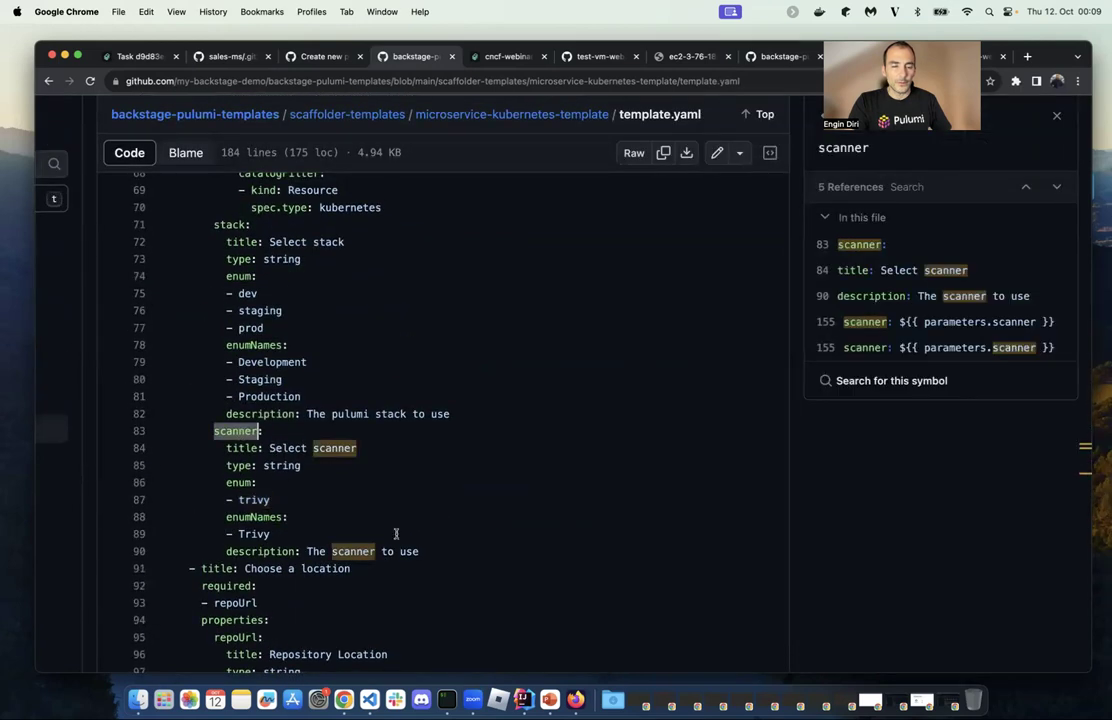
# - Examine the steps section of template.yaml, from Fetch System and the Flux pull request to Create Project with its scanner value
pyautogui.scroll(-4, 395, 545)
pyautogui.scroll(-7, 391, 572)
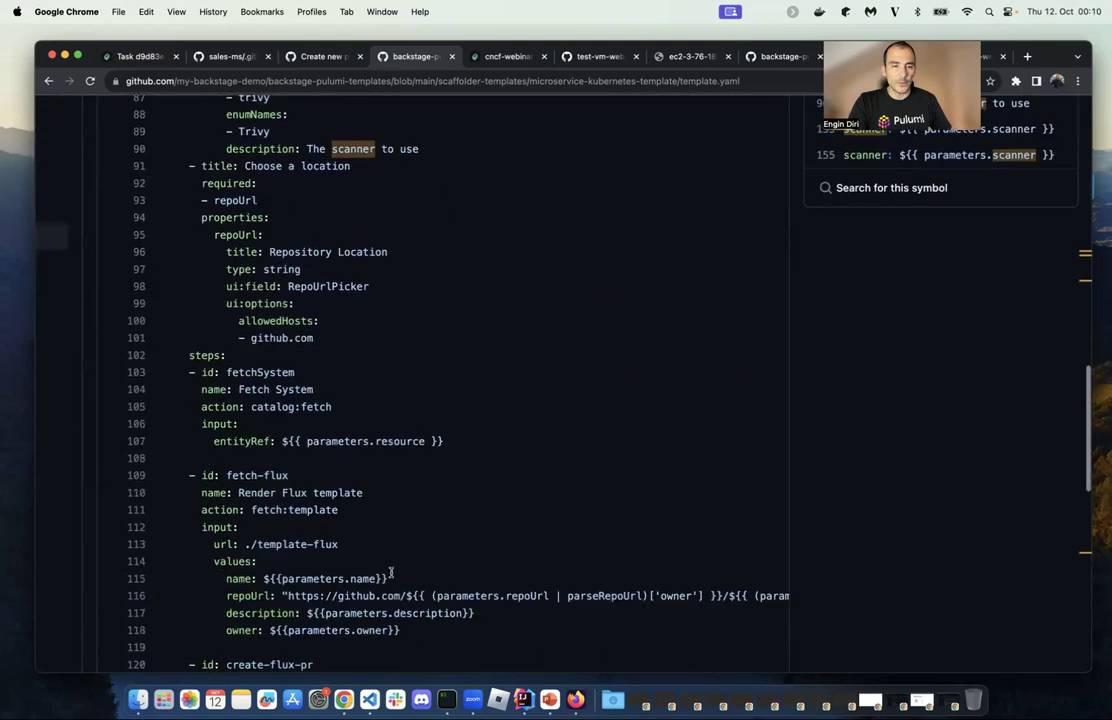
pyautogui.scroll(-2, 390, 572)
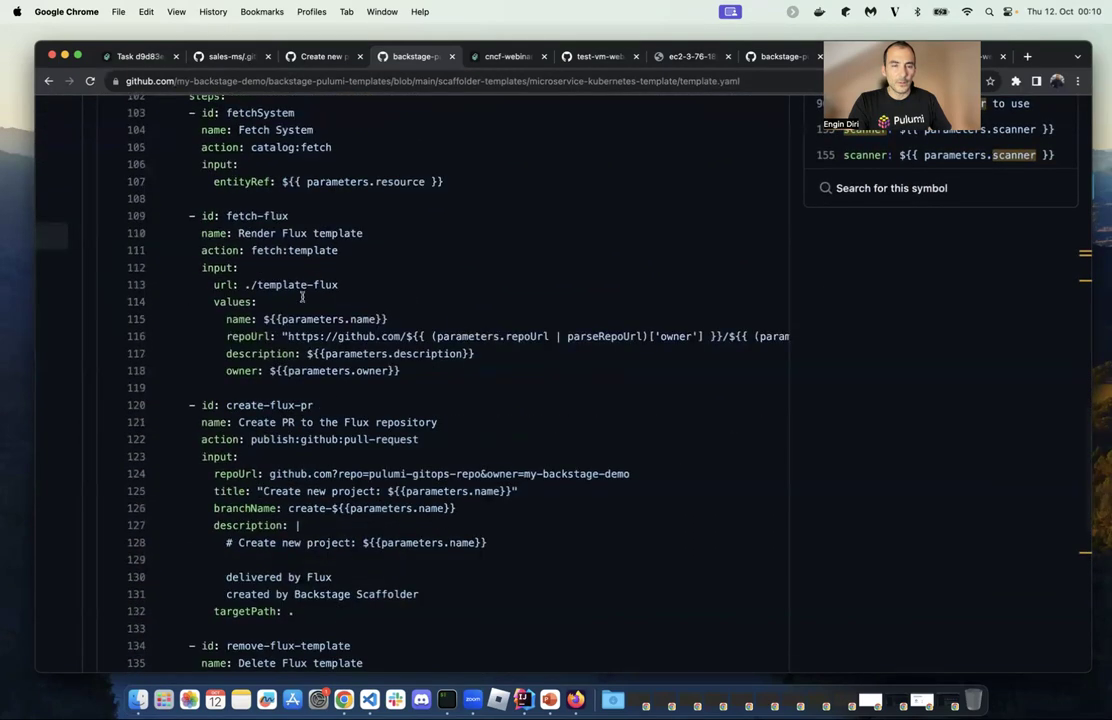
pyautogui.scroll(-8, 314, 279)
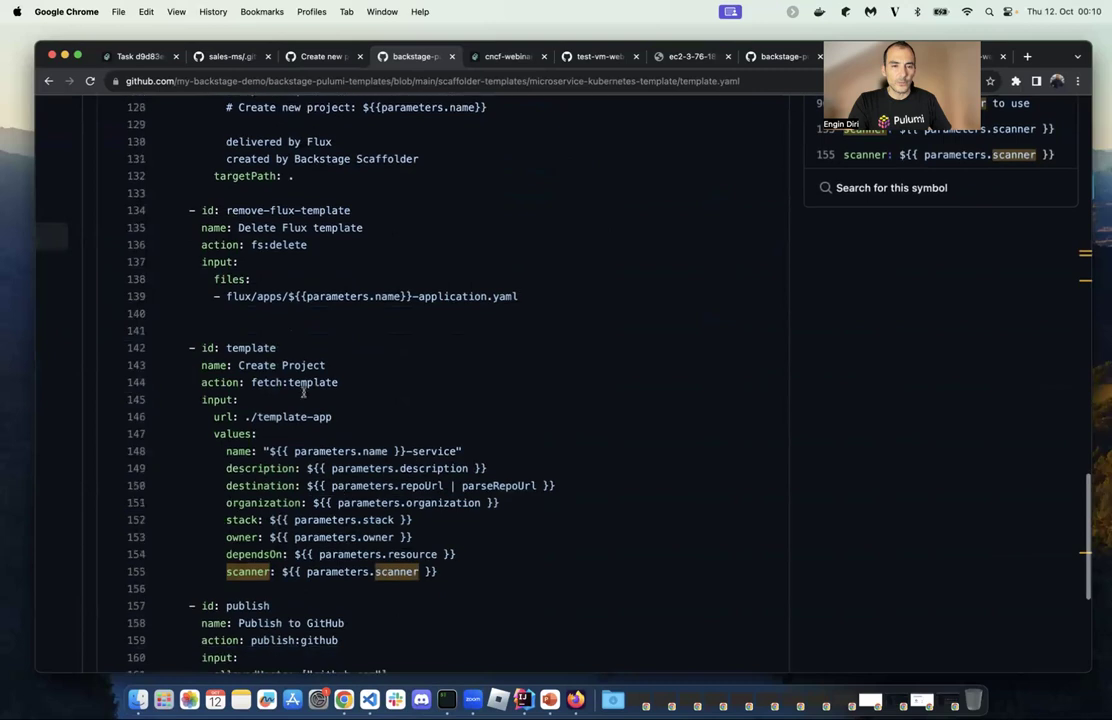
pyautogui.scroll(10, 436, 488)
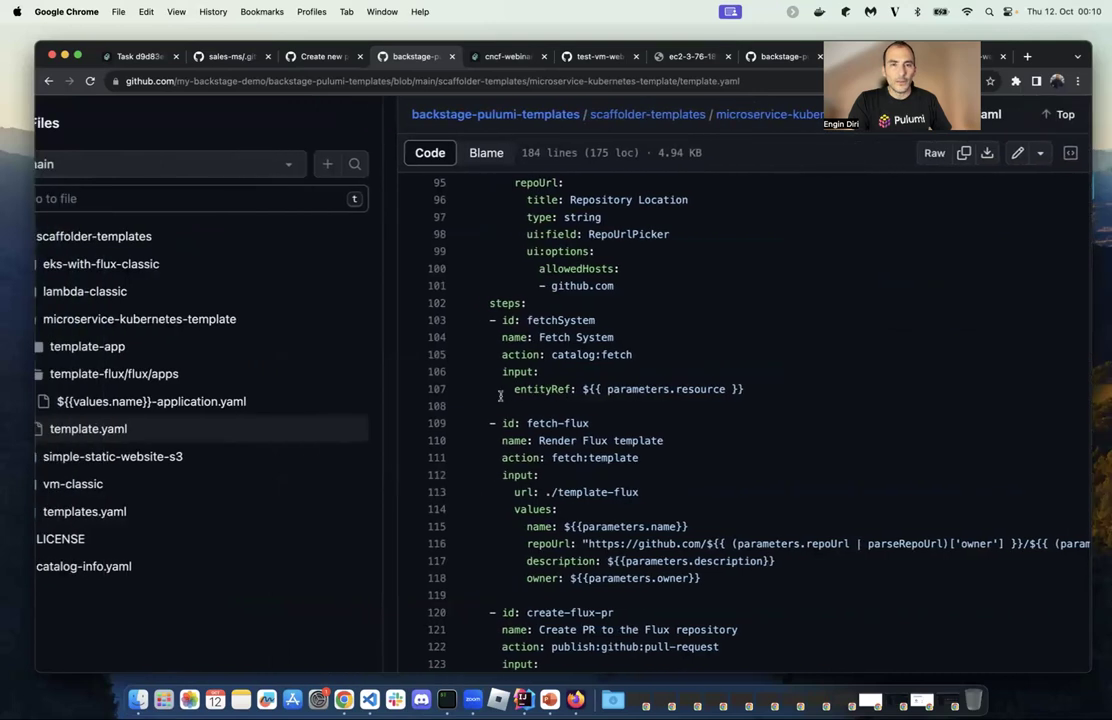
# - Return to the Backstage task and view the logs of the Render Flux template, Fetch System and Create PR steps
pyautogui.click(149, 60)
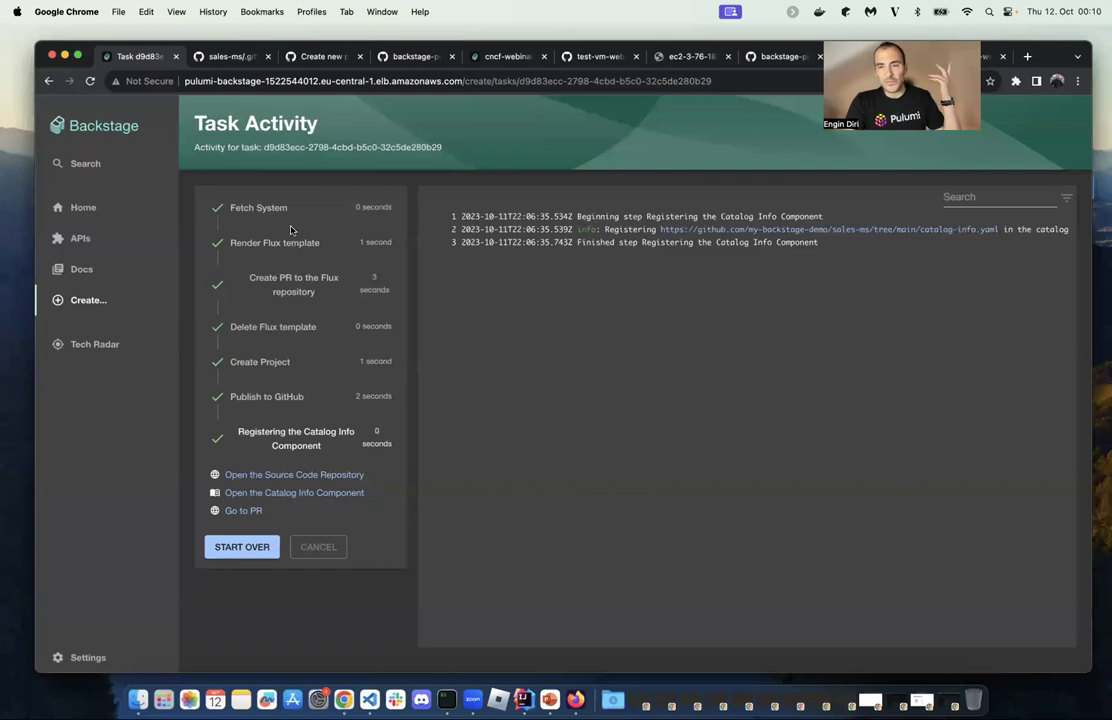
pyautogui.click(268, 250)
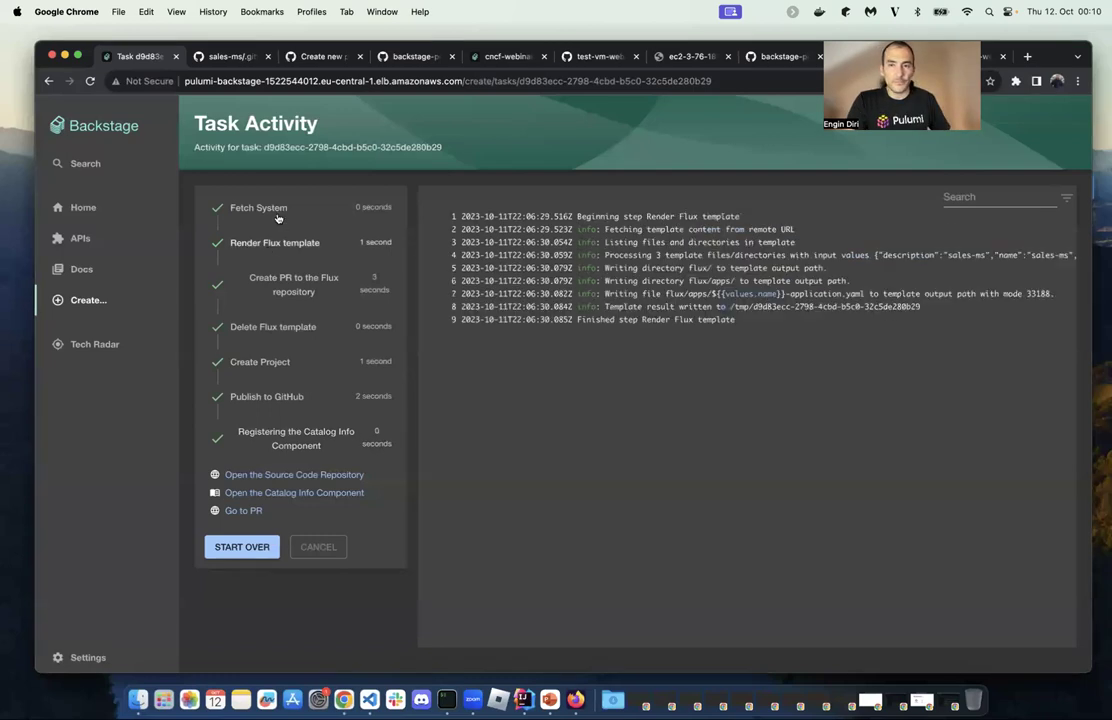
pyautogui.click(278, 214)
pyautogui.click(284, 298)
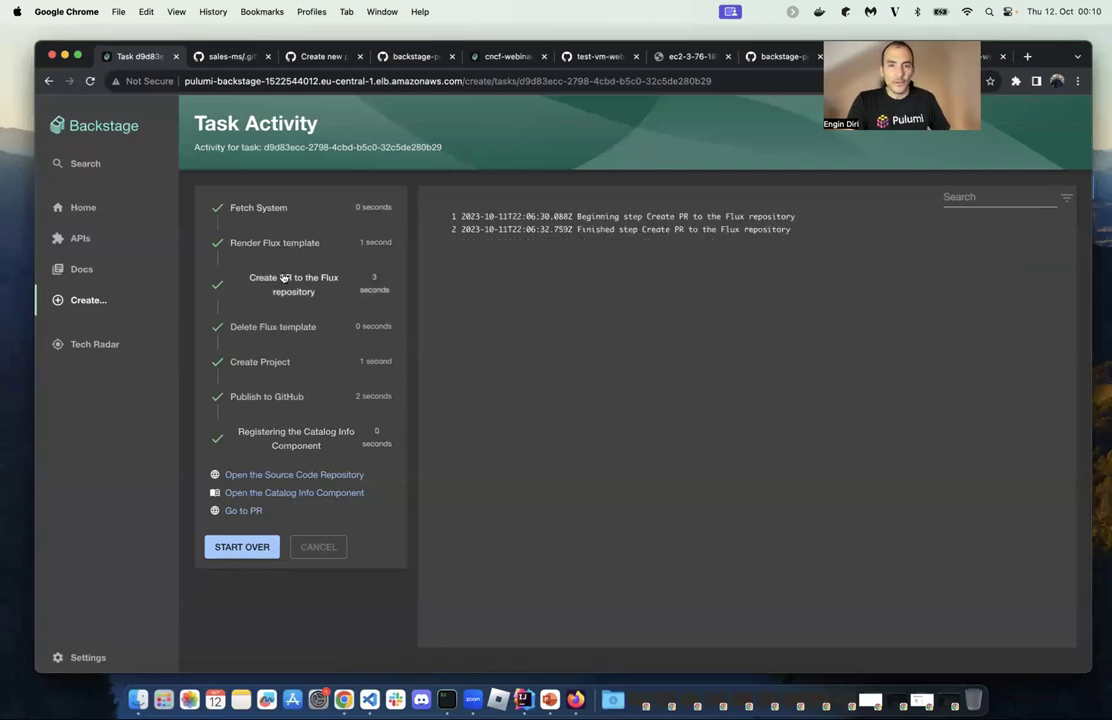
# - View the Render Flux template log and read the input values passed to the template files
pyautogui.click(285, 258)
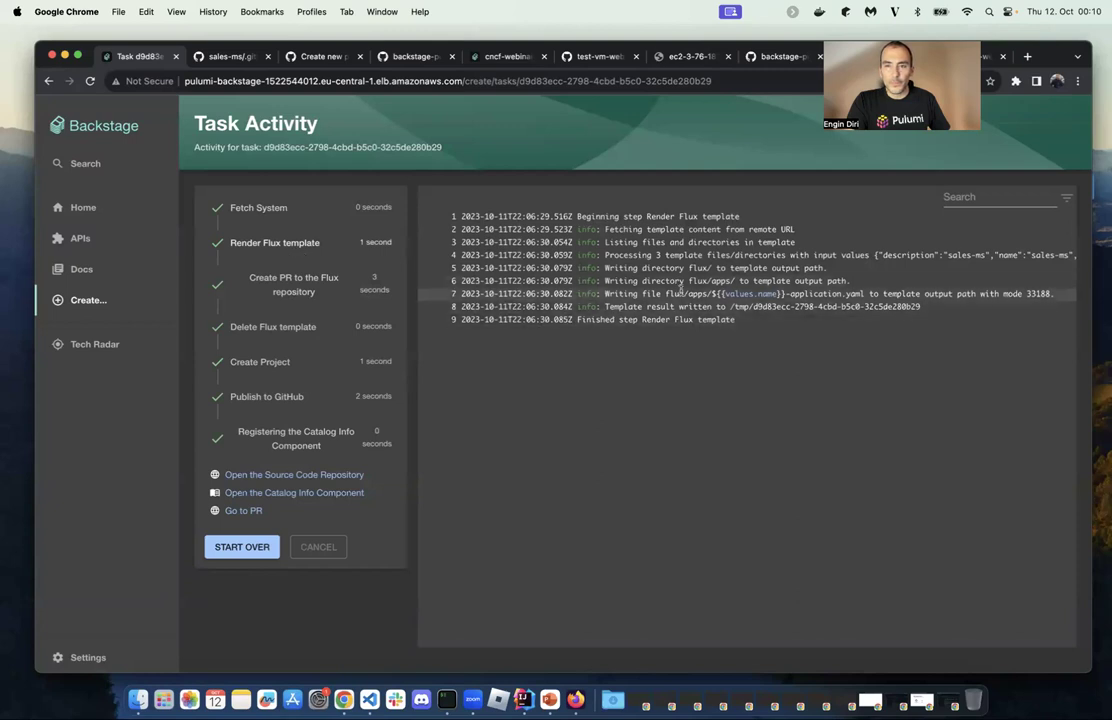
pyautogui.hscroll(5, 807, 261)
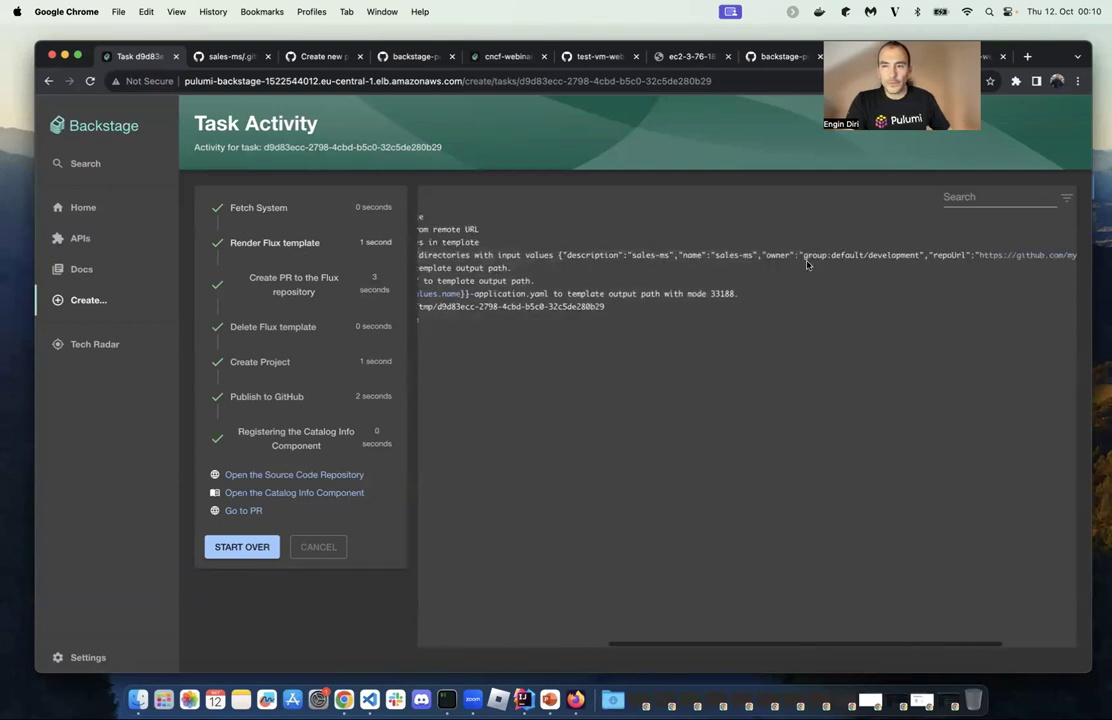
pyautogui.hscroll(3, 777, 254)
pyautogui.hscroll(-10, 724, 258)
pyautogui.hscroll(-2, 725, 258)
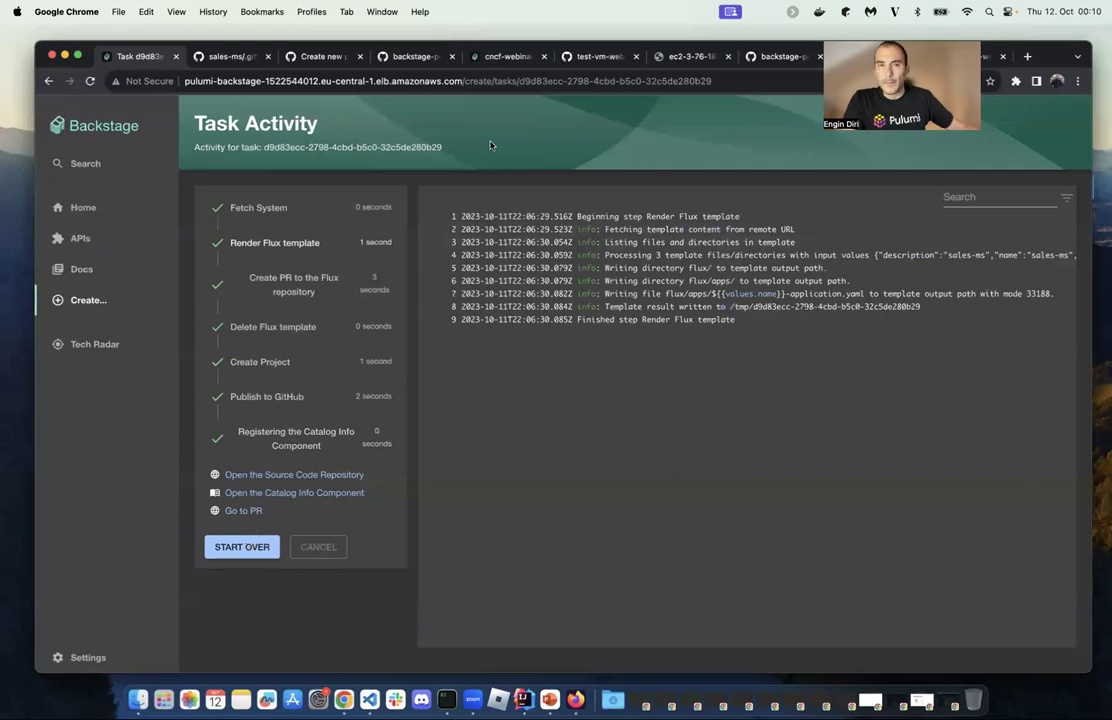
# - Start the Microservice on Kubernetes task over and advance to the Configure Infrastructure options to review the stack and scanner choices
pyautogui.click(245, 545)
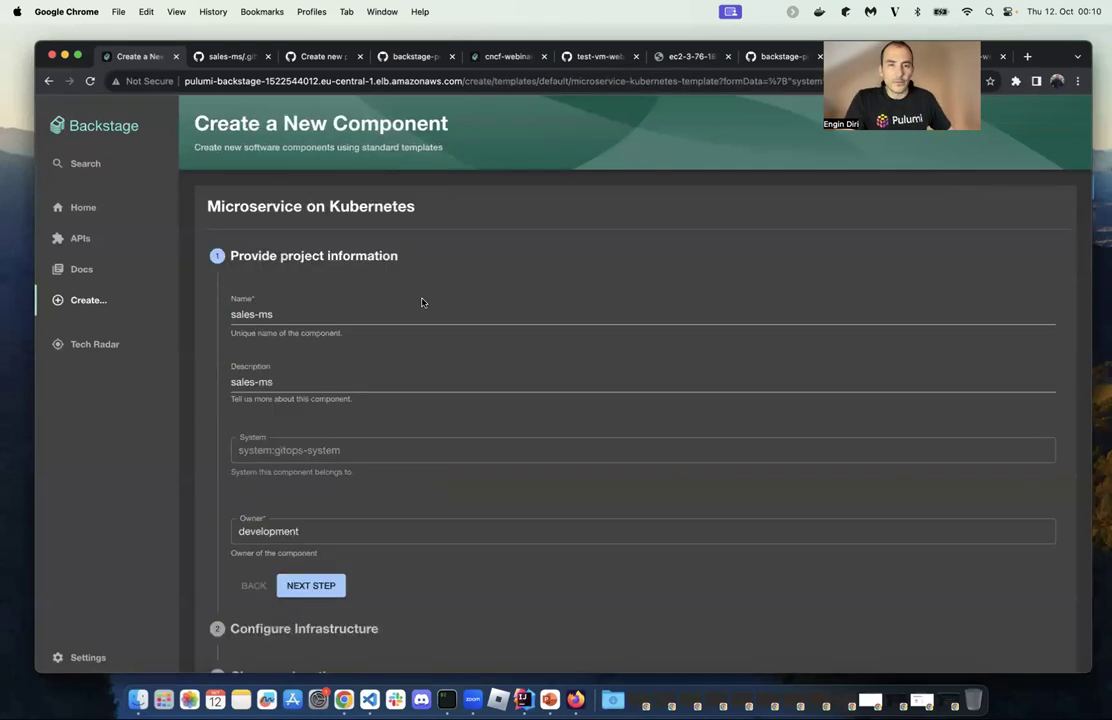
pyautogui.scroll(-2, 325, 452)
pyautogui.click(311, 533)
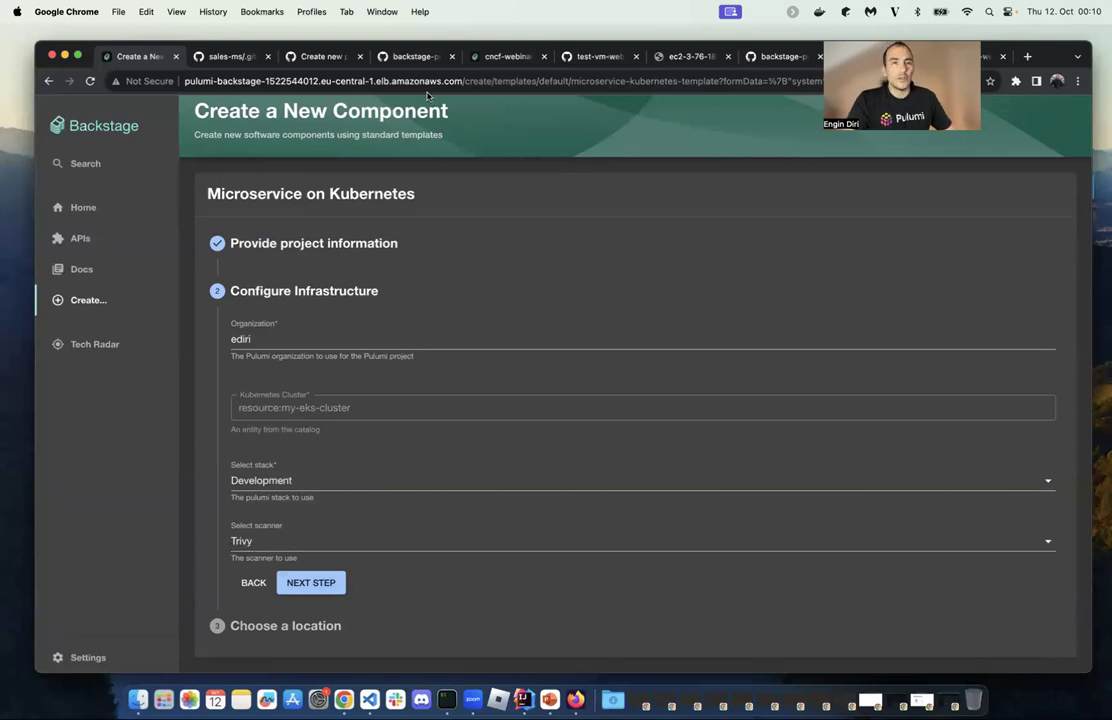
# - Return to build.yaml in the sales-ms repository and examine the generate job's kustomize, trivy and push steps
pyautogui.click(322, 57)
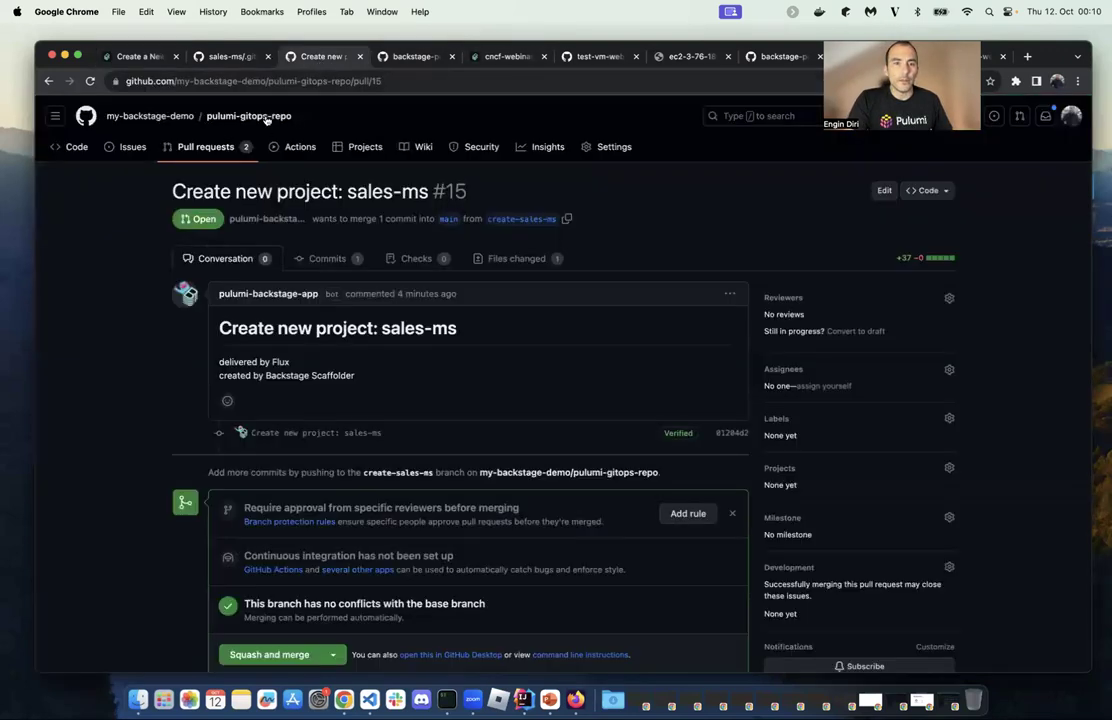
pyautogui.click(222, 56)
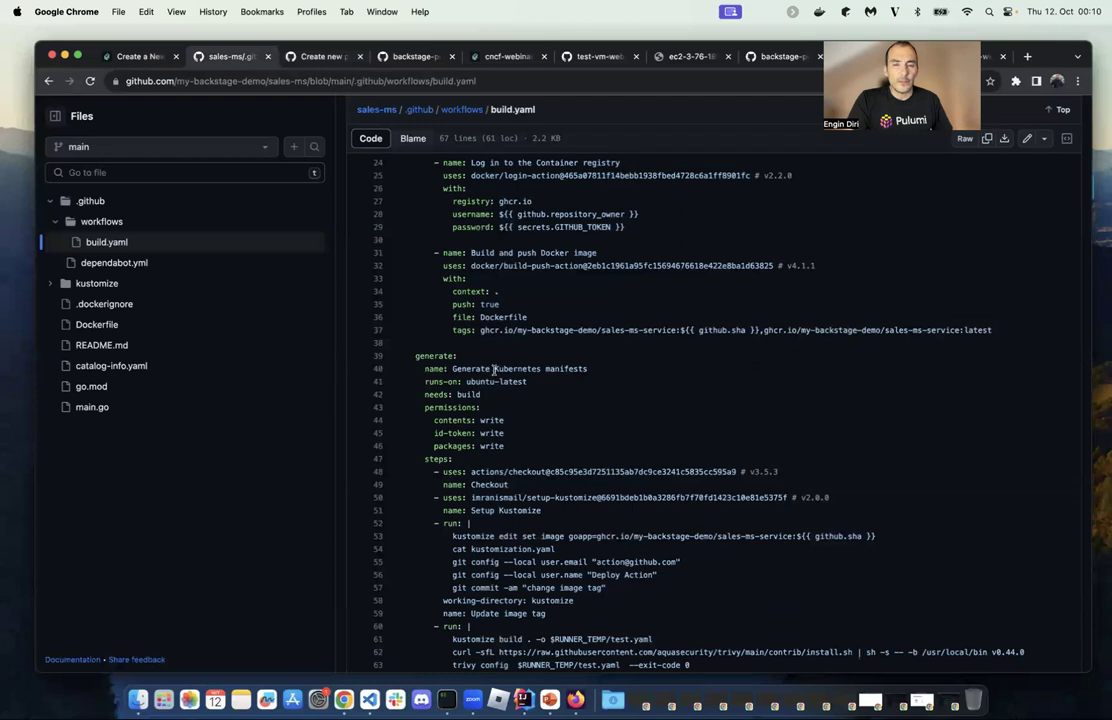
pyautogui.scroll(3, 493, 369)
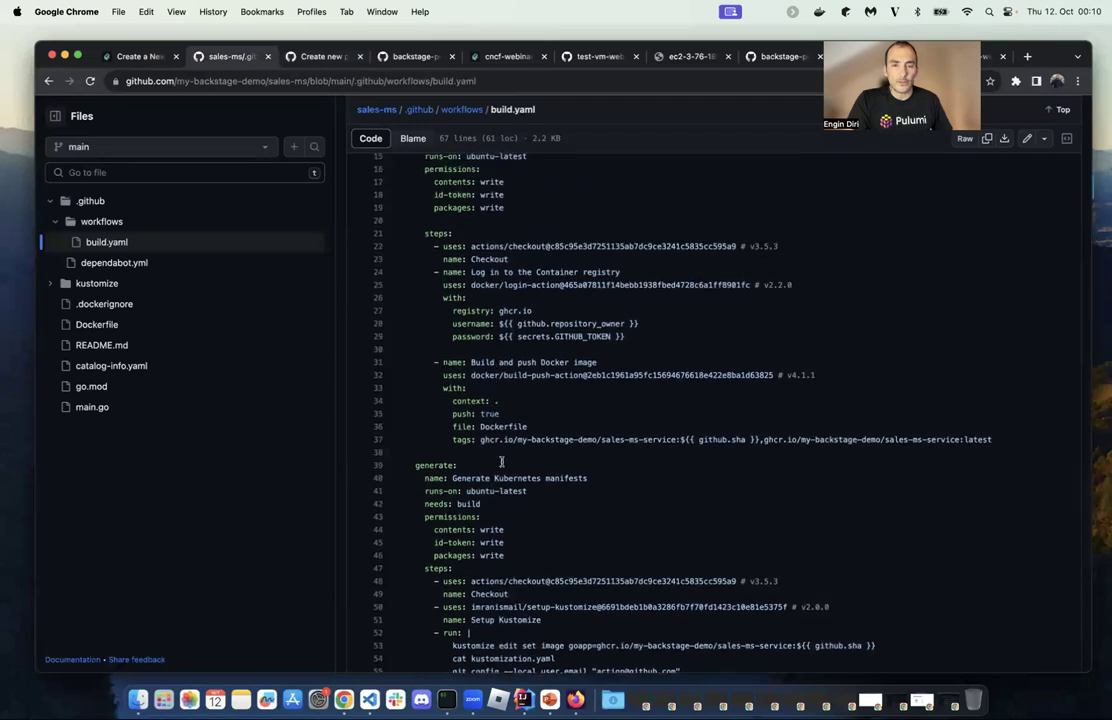
pyautogui.scroll(-5, 501, 461)
pyautogui.moveTo(436, 542); pyautogui.dragTo(577, 598)
pyautogui.click(600, 619)
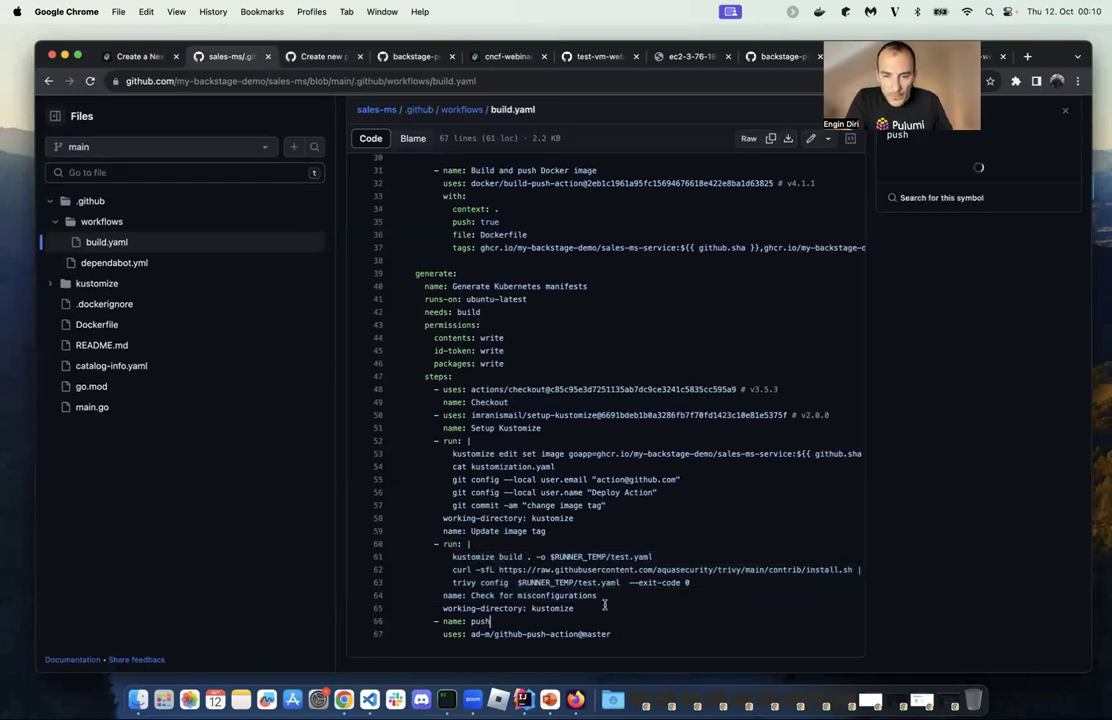
pyautogui.moveTo(449, 570); pyautogui.dragTo(689, 582)
pyautogui.click(689, 582)
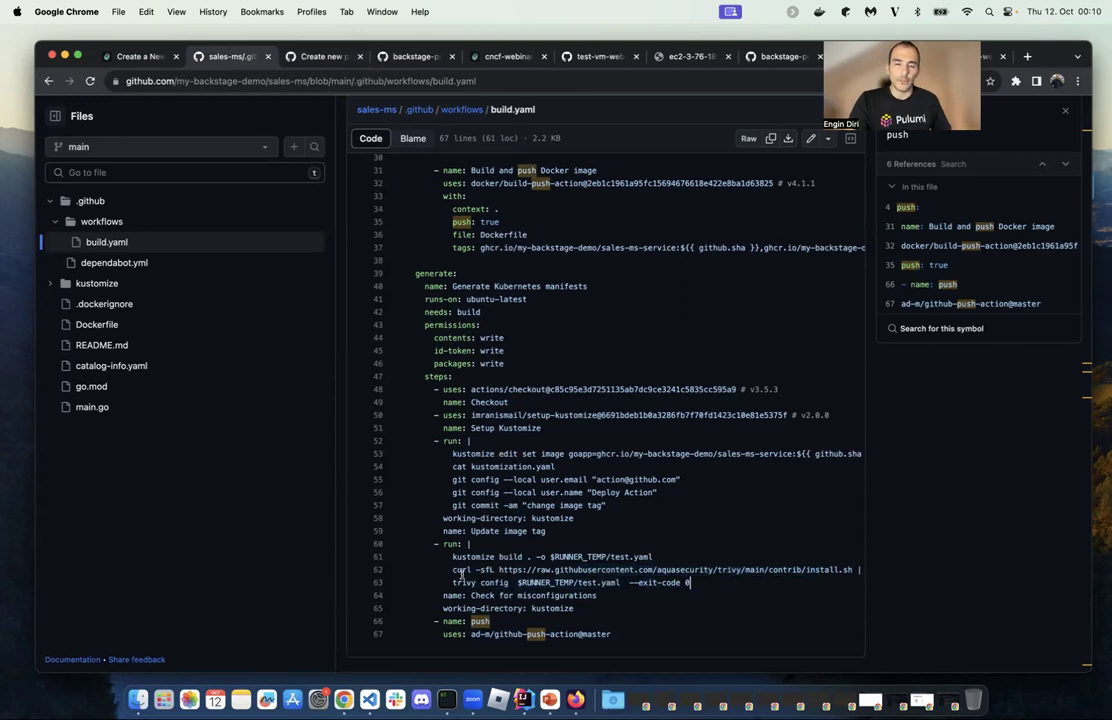
pyautogui.moveTo(458, 577); pyautogui.dragTo(690, 581)
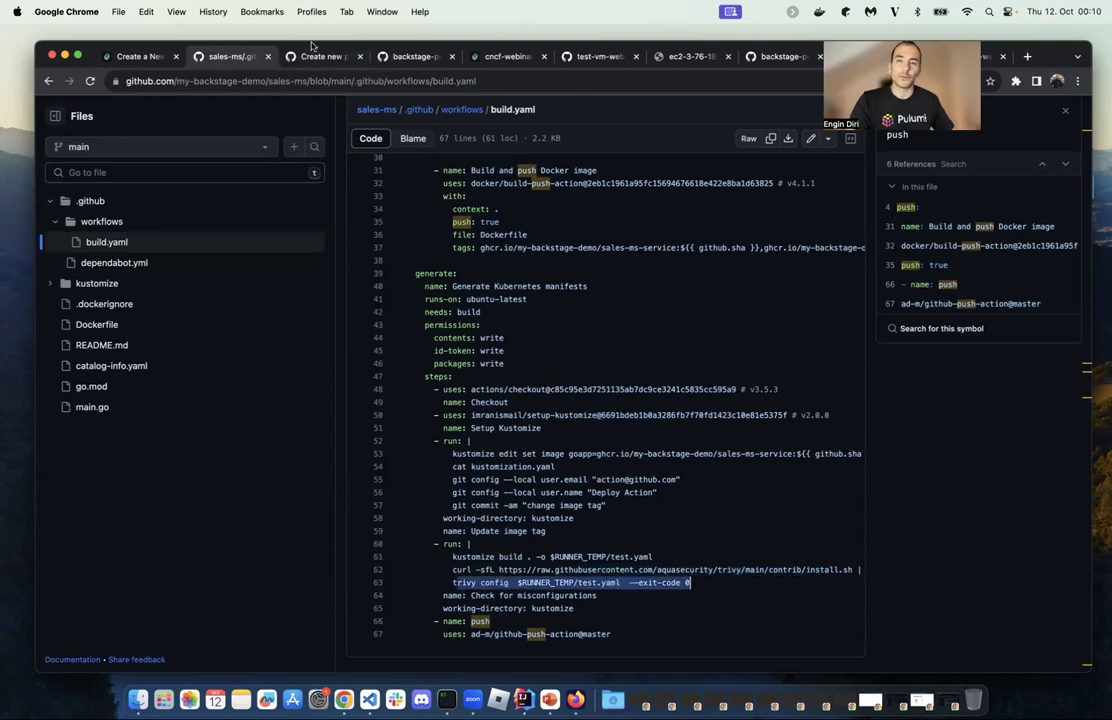
pyautogui.click(575, 376)
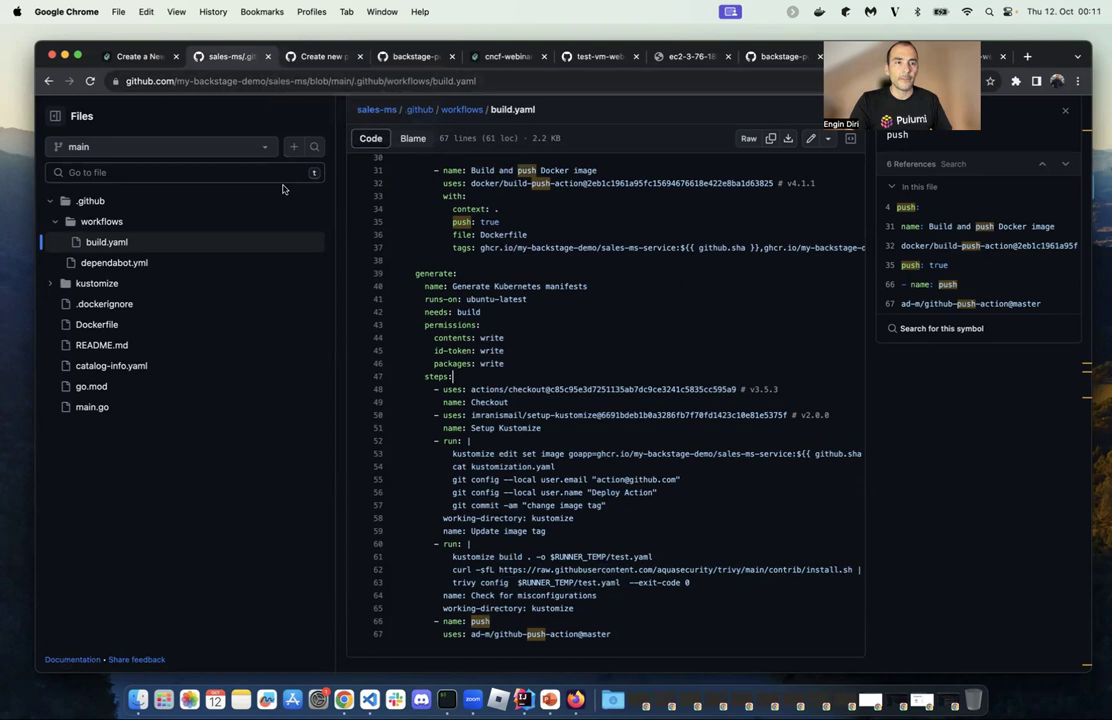
# - Open the sales-ms initial commit workflow run and expand the Check for misconfigurations log in the Generate Kubernetes manifests job
pyautogui.scroll(10, 300, 180)
pyautogui.click(302, 151)
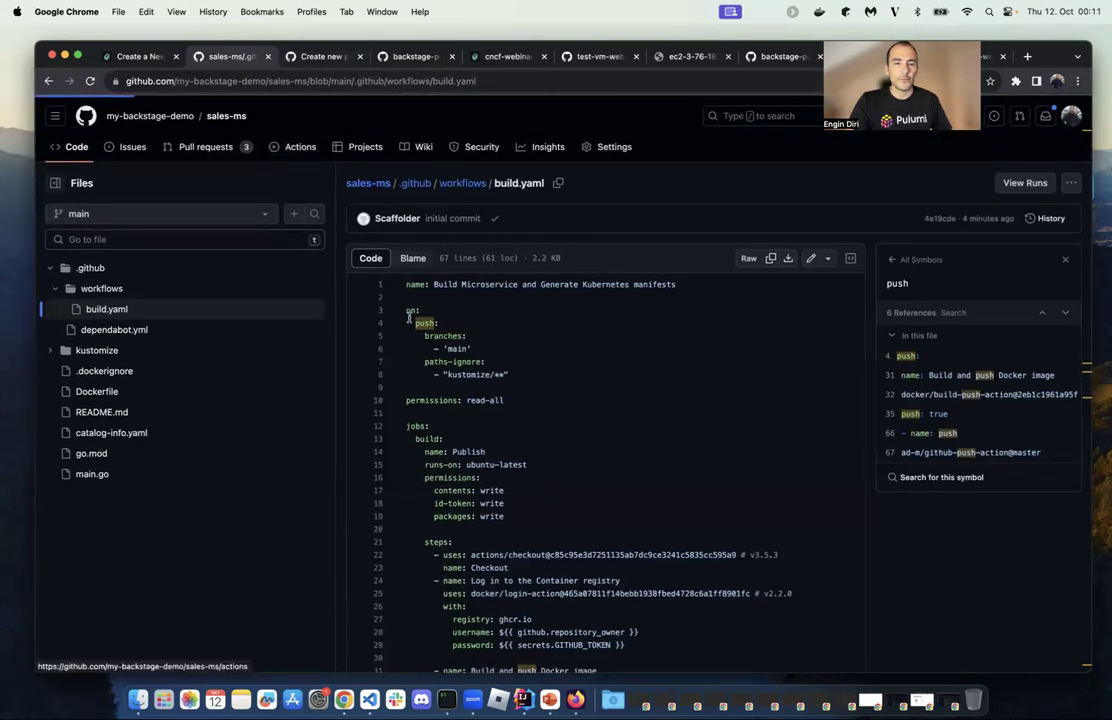
pyautogui.click(325, 332)
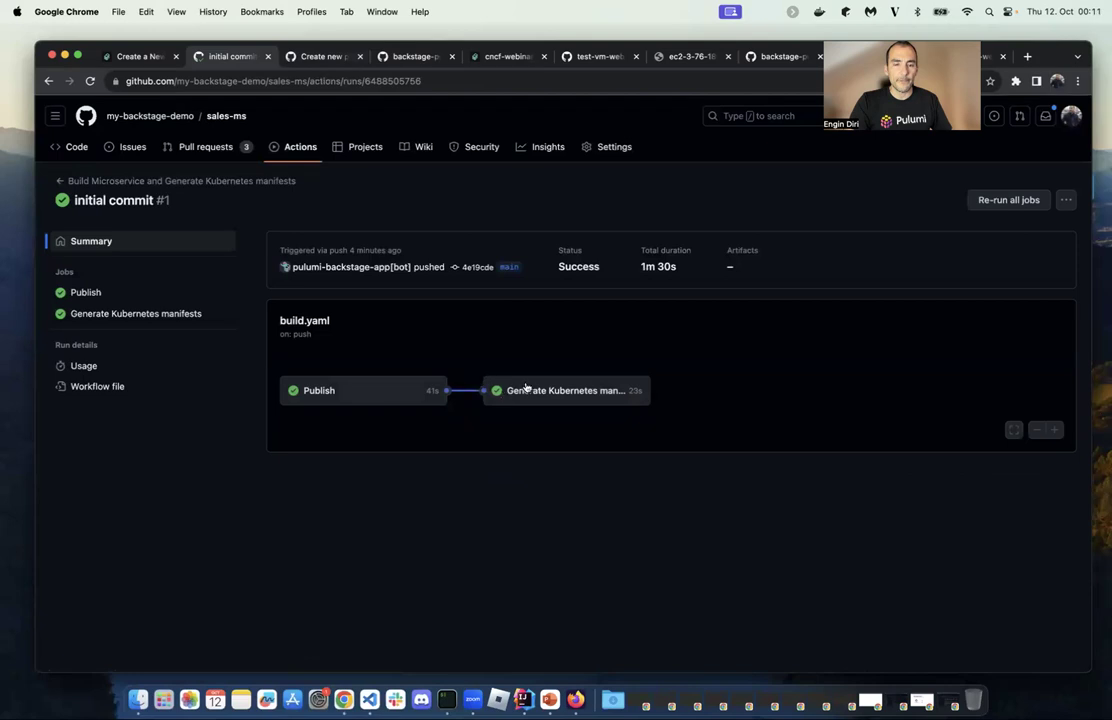
pyautogui.click(527, 389)
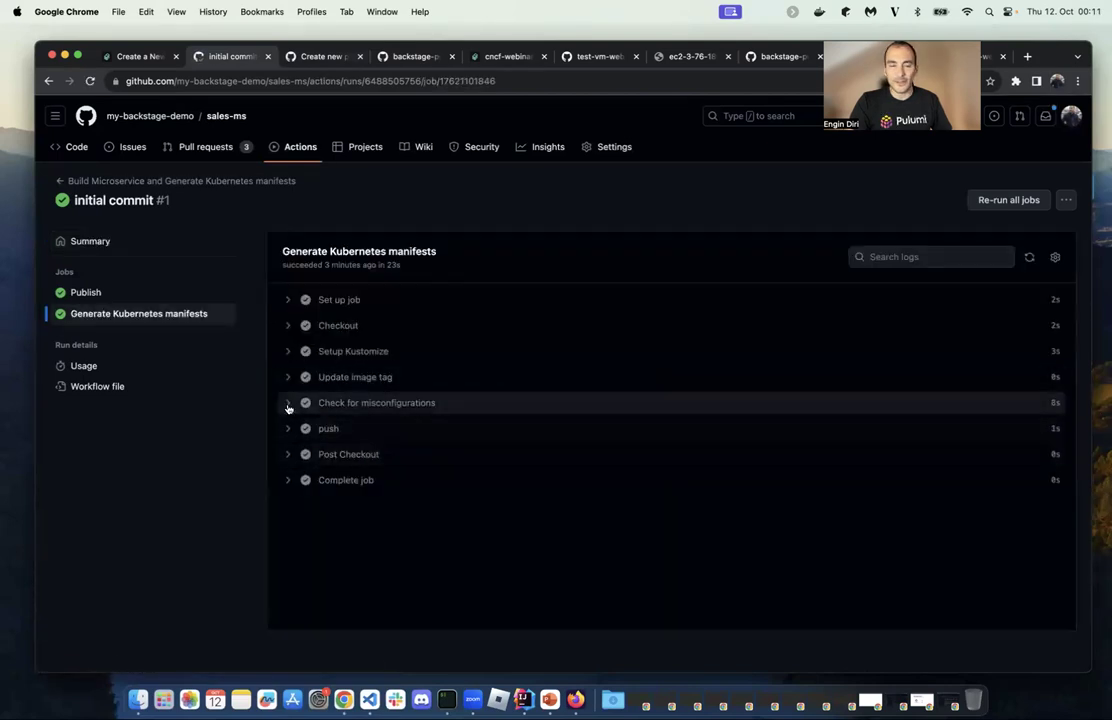
pyautogui.click(287, 404)
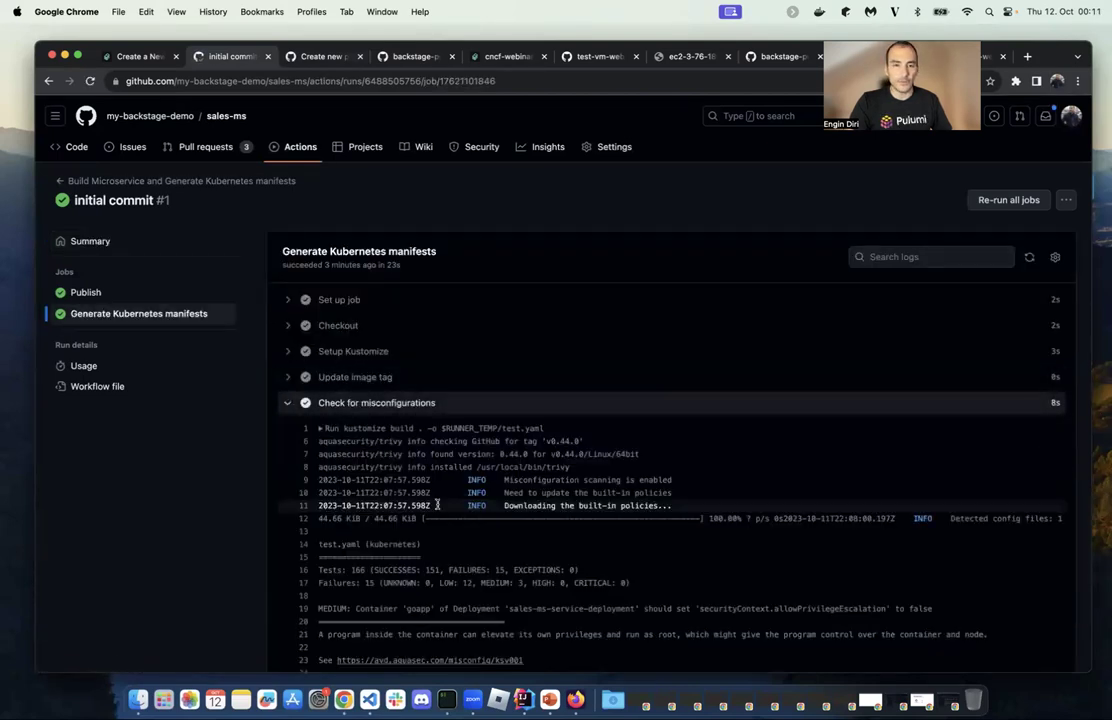
# - Read through the trivy findings in the Check for misconfigurations log, down to its end and back to the summary
pyautogui.scroll(-2, 475, 560)
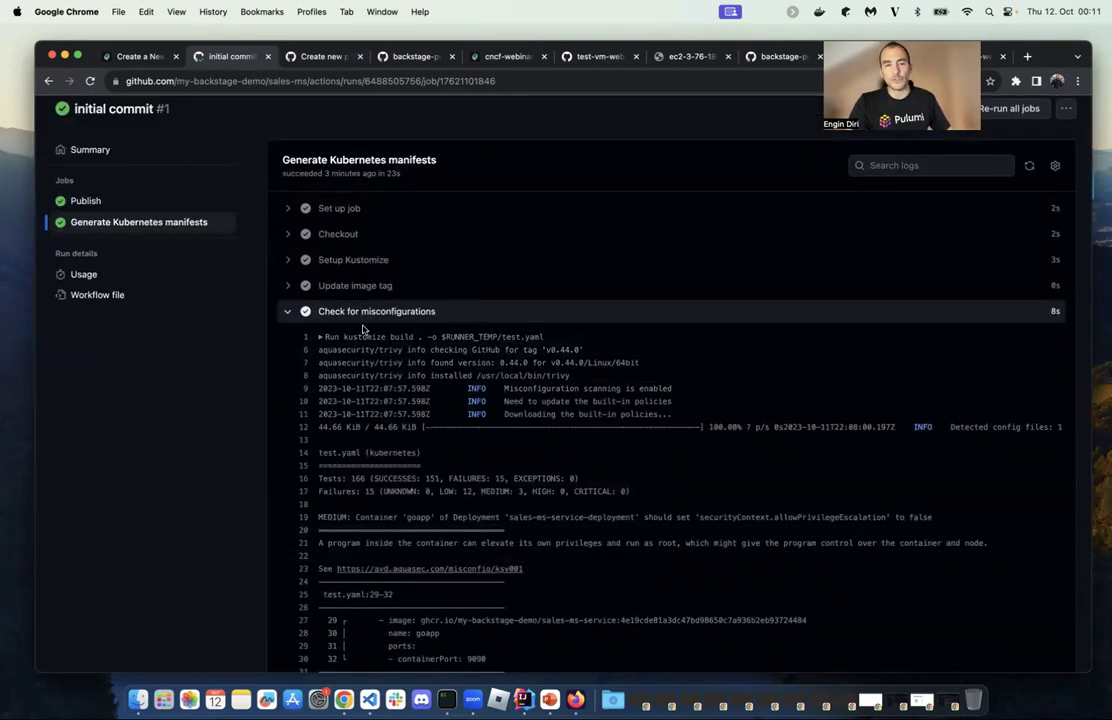
pyautogui.scroll(-3, 430, 408)
pyautogui.scroll(-10, 500, 500)
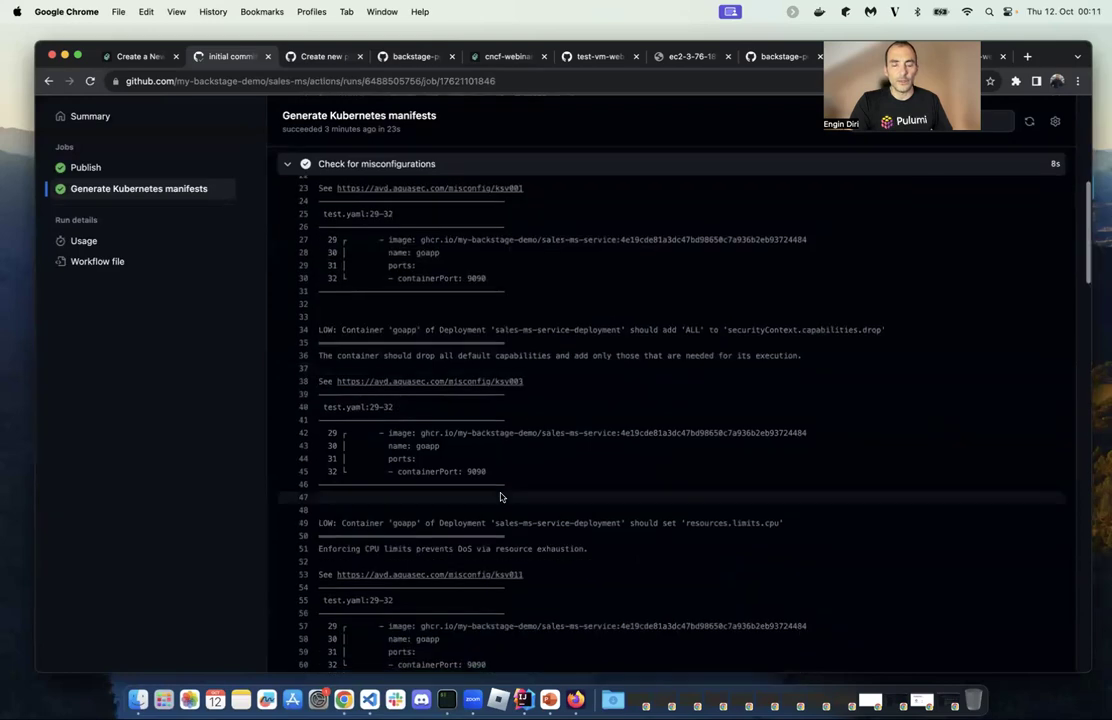
pyautogui.scroll(-20, 571, 516)
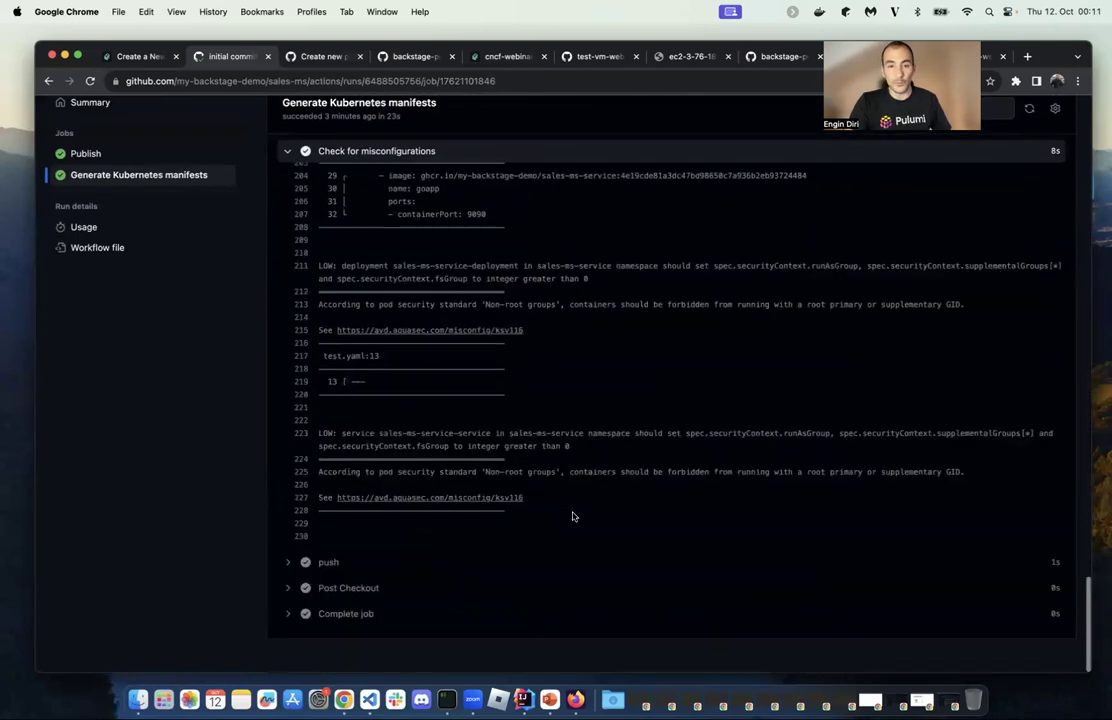
pyautogui.scroll(8, 521, 402)
pyautogui.scroll(15, 521, 402)
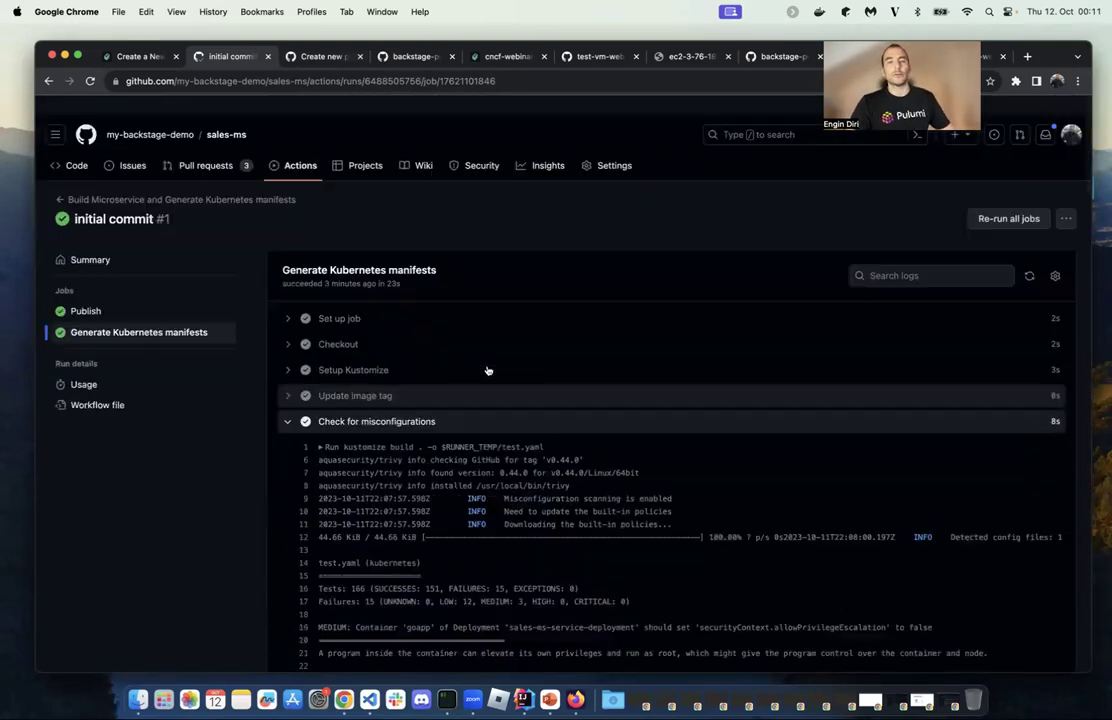
# - Return to the Backstage catalog and start a component from the Create a new Lambda function template
pyautogui.click(140, 56)
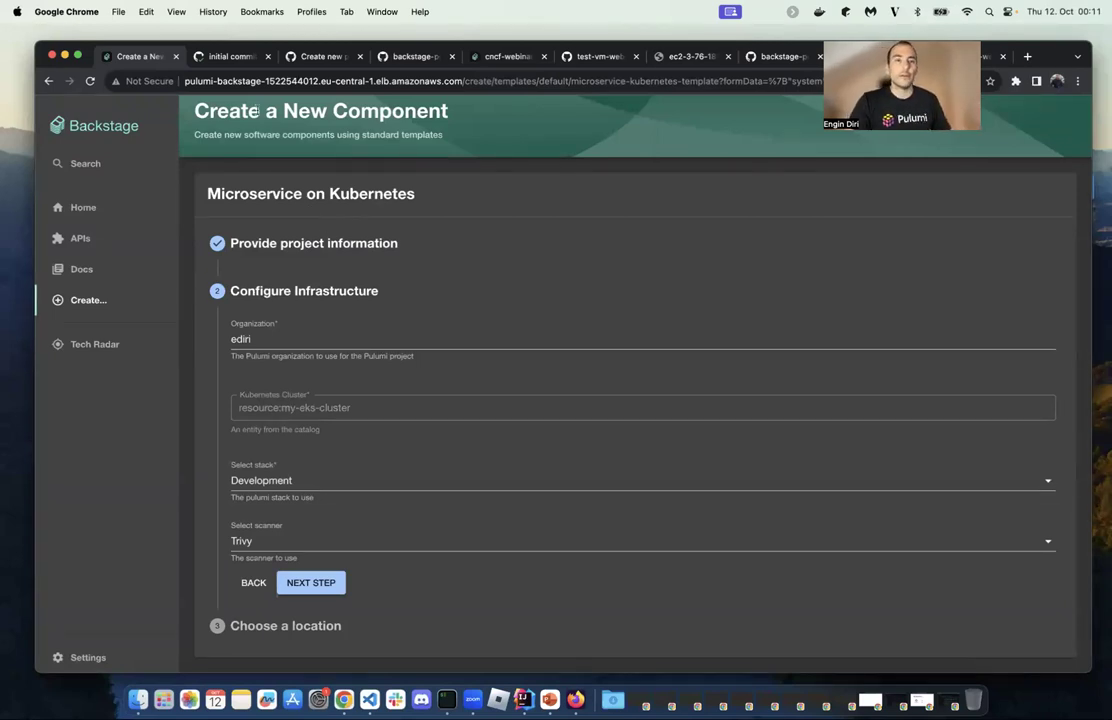
pyautogui.click(89, 207)
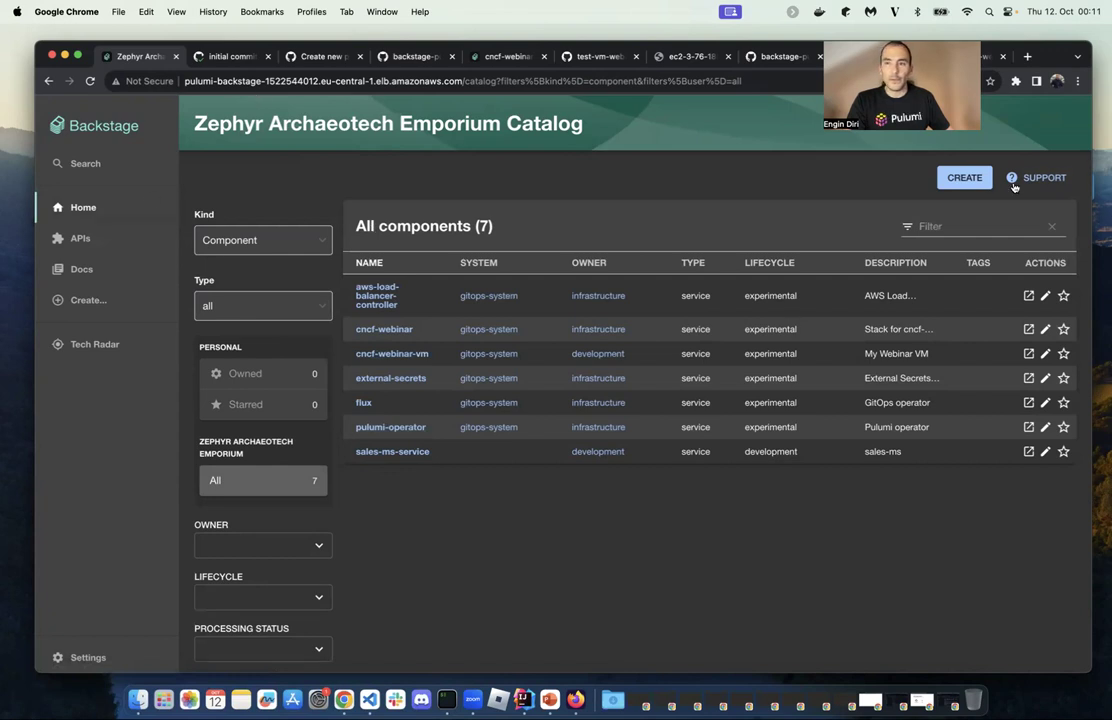
pyautogui.click(965, 177)
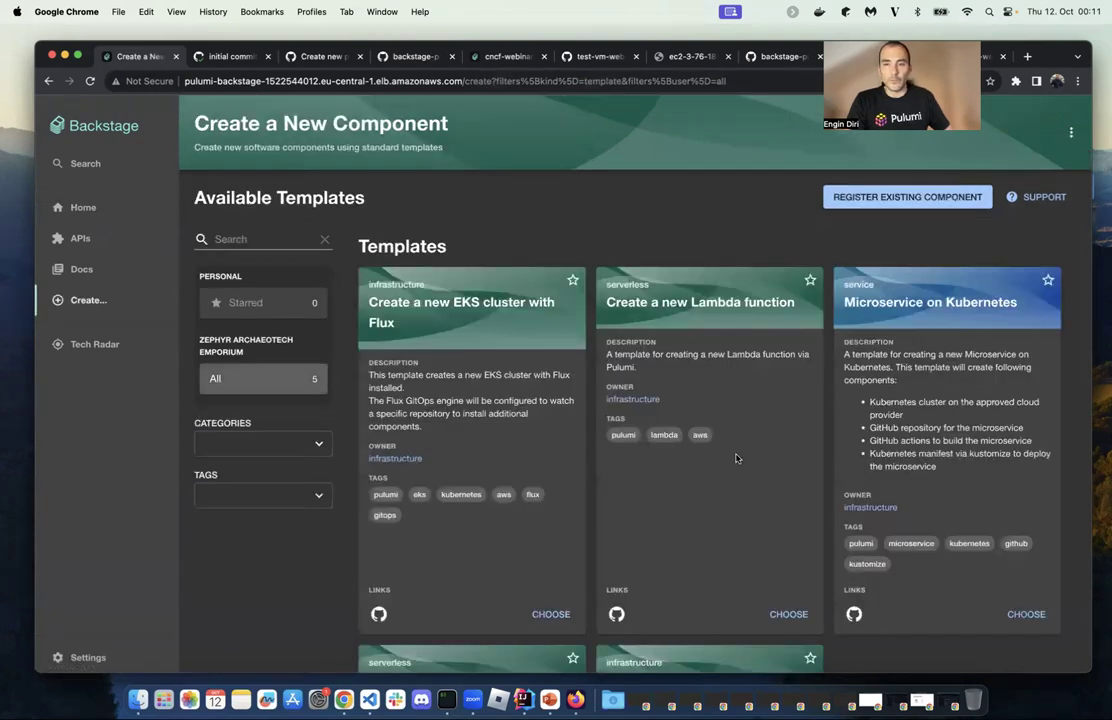
pyautogui.scroll(-2, 840, 398)
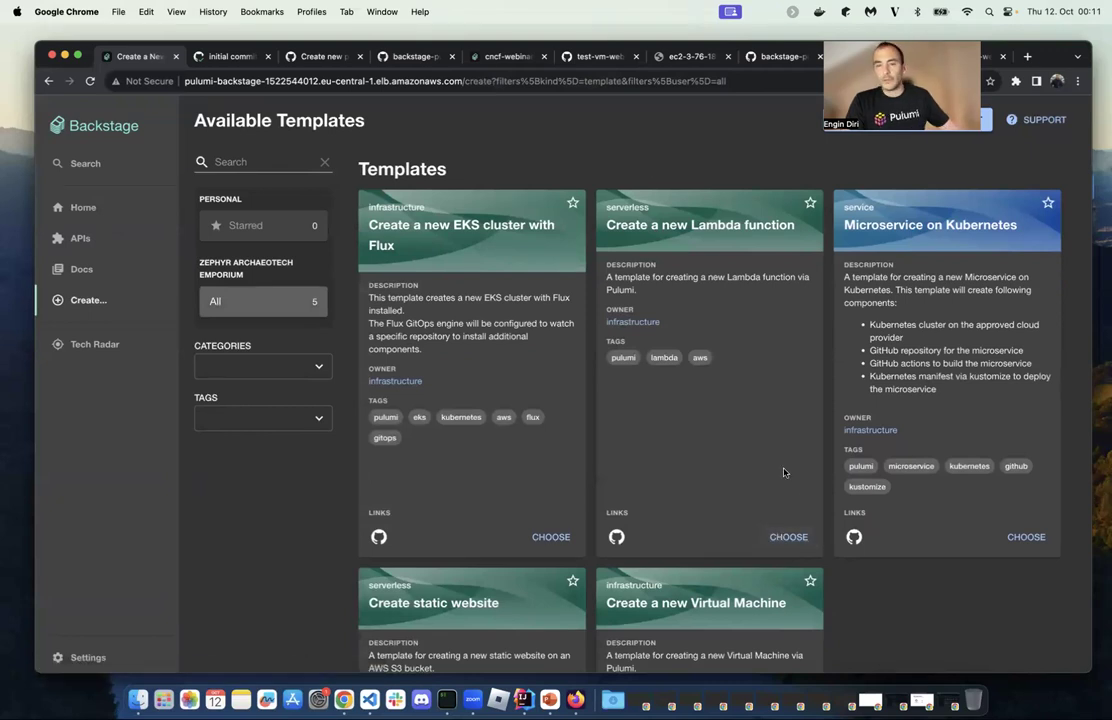
pyautogui.click(788, 537)
# - Provide the project information with lambda-webinar as name and description and development as owner, and continue to the Pulumi configuration
pyautogui.scroll(-1, 352, 457)
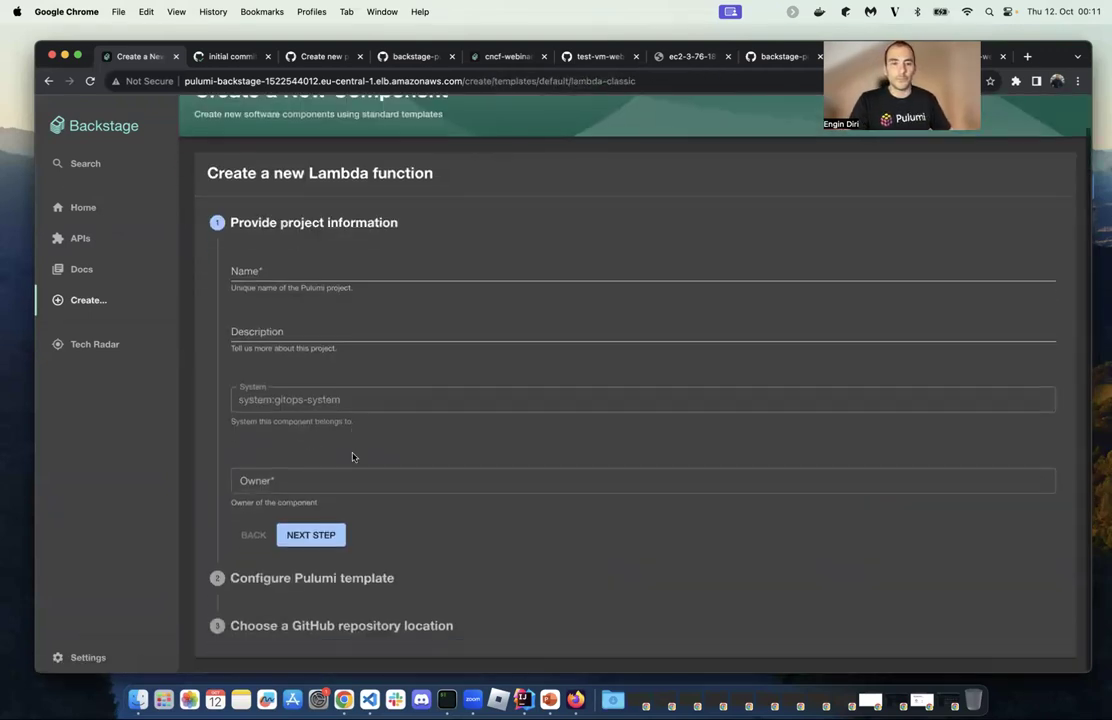
pyautogui.click(300, 279)
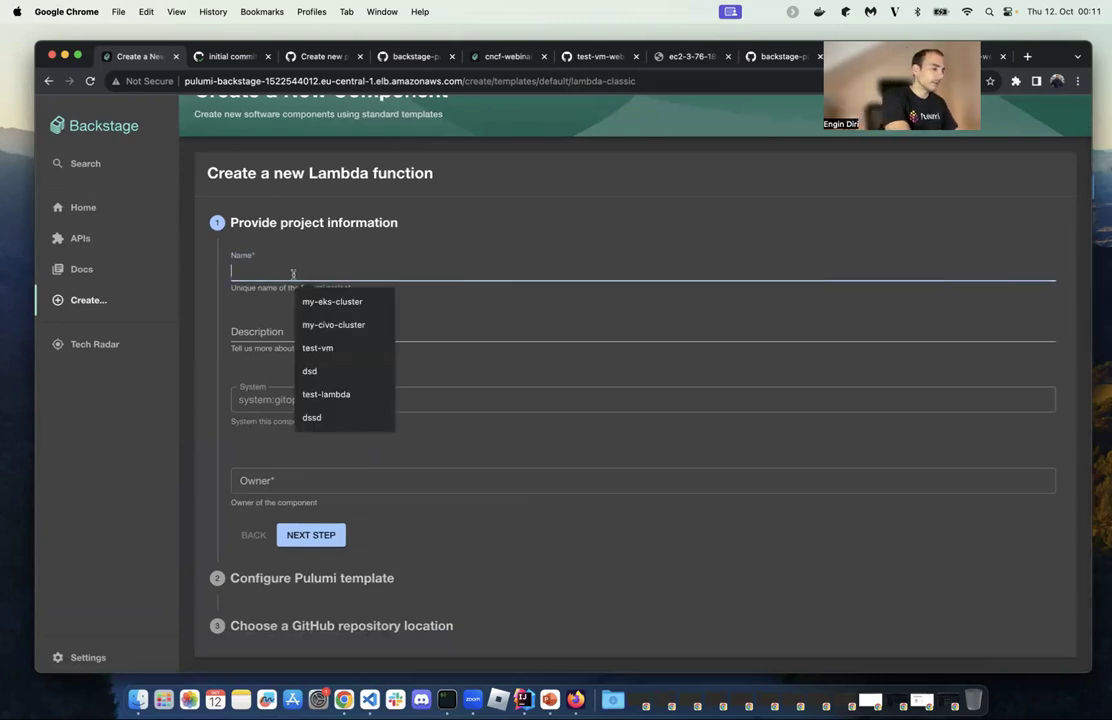
pyautogui.write('lamb')
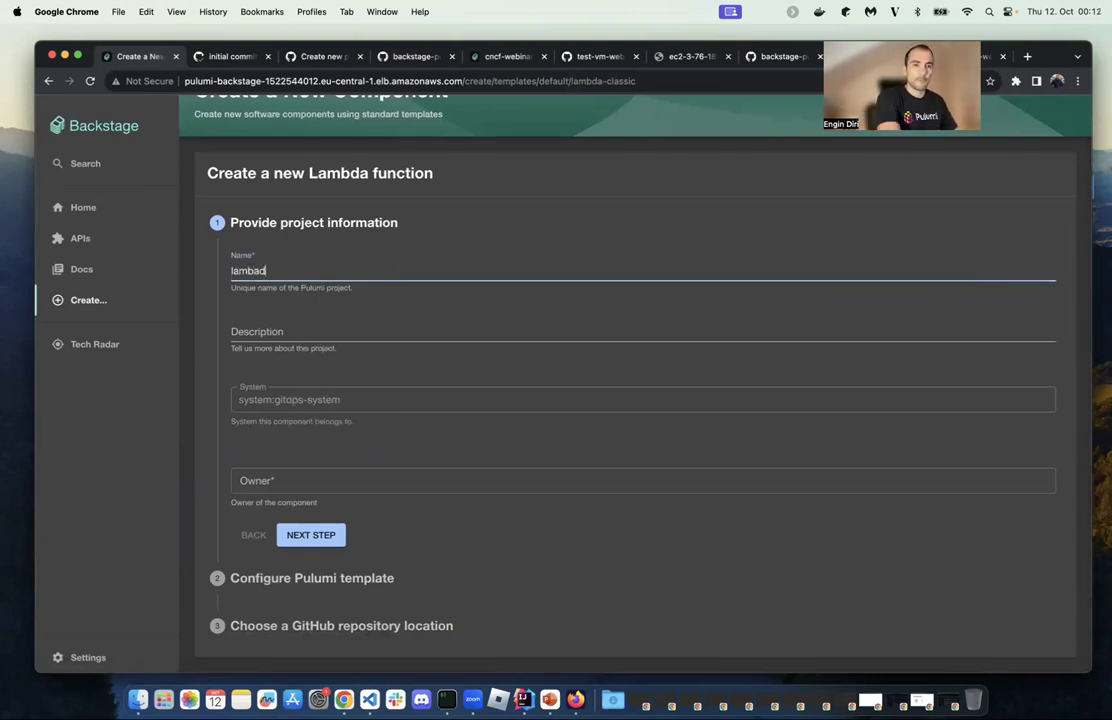
pyautogui.write('da-webinar')
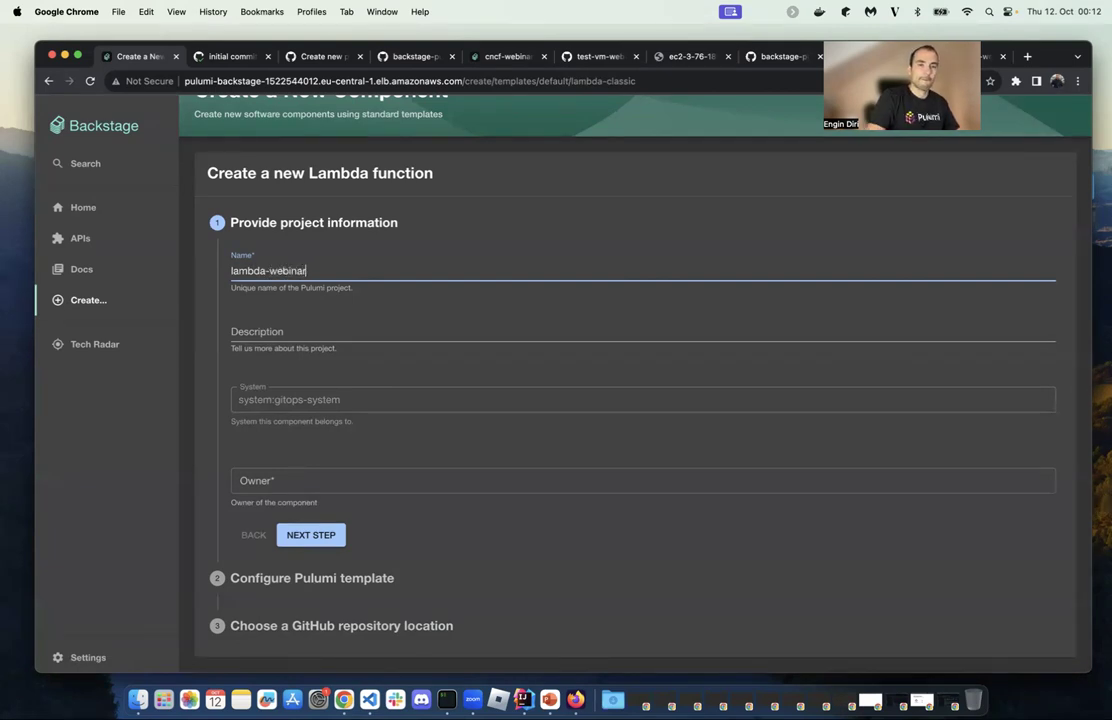
pyautogui.press('super+a')
pyautogui.click(315, 268)
pyautogui.press('super+a')
pyautogui.press('super+c')
pyautogui.click(287, 321)
pyautogui.press('super+v')
pyautogui.click(300, 485)
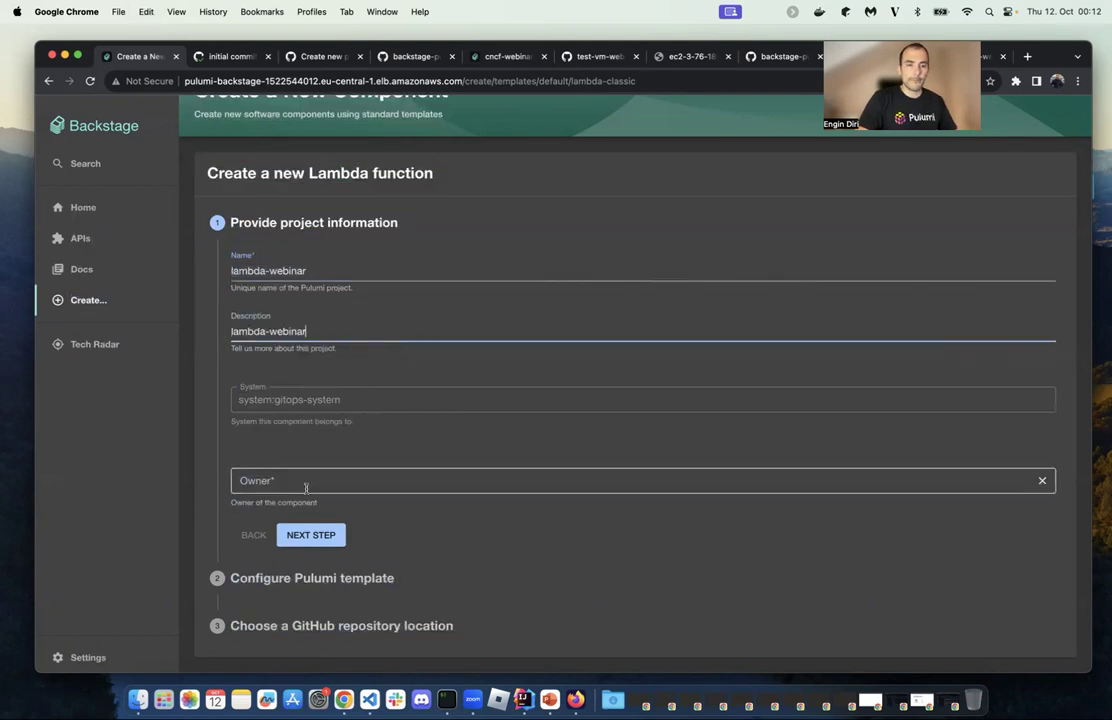
pyautogui.click(272, 514)
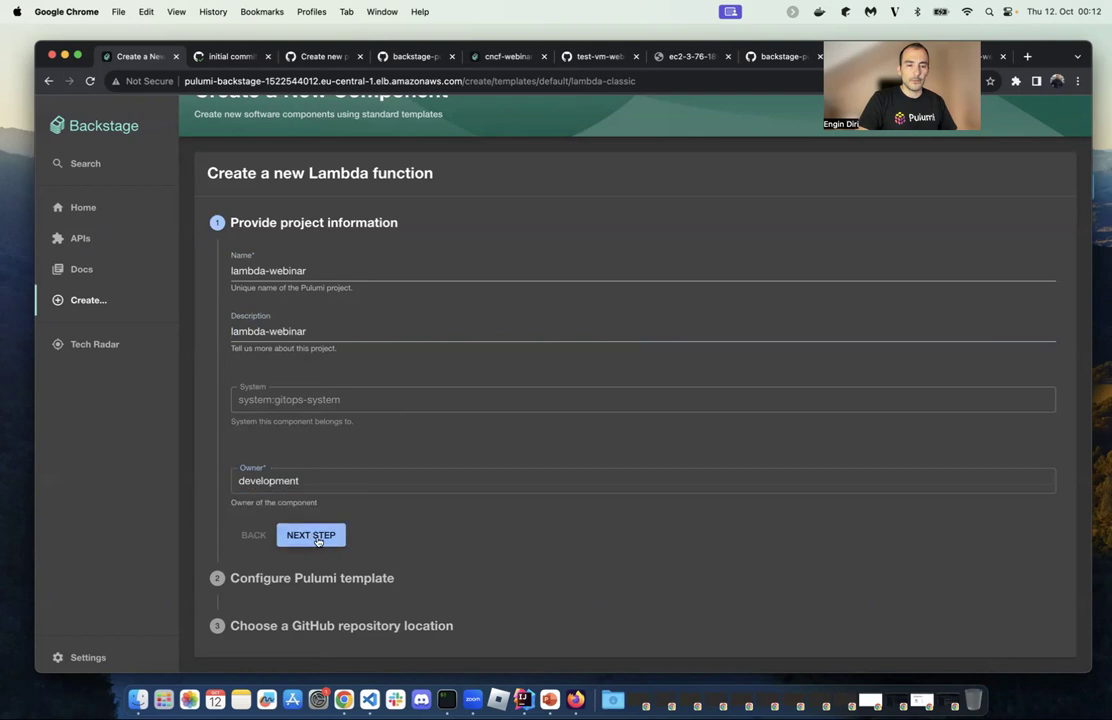
pyautogui.click(316, 537)
# - Configure the Pulumi template with the suggested organization, Go as programming language and the Development stack, and continue to the repository location
pyautogui.click(263, 358)
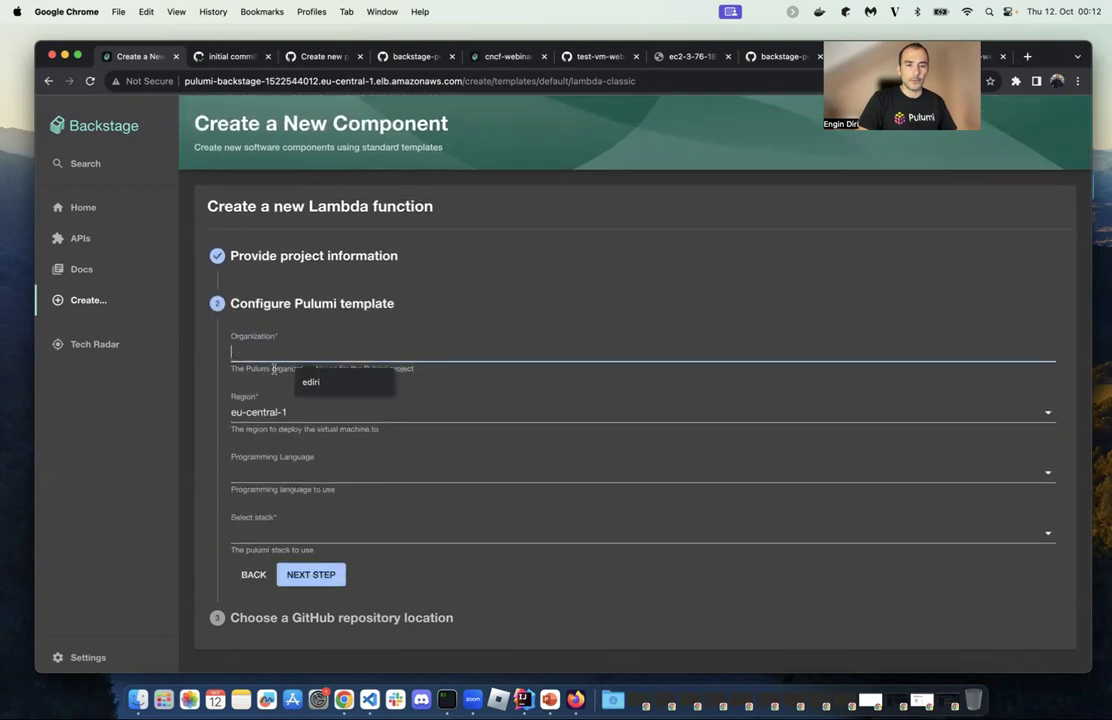
pyautogui.click(310, 381)
pyautogui.click(279, 472)
pyautogui.click(279, 474)
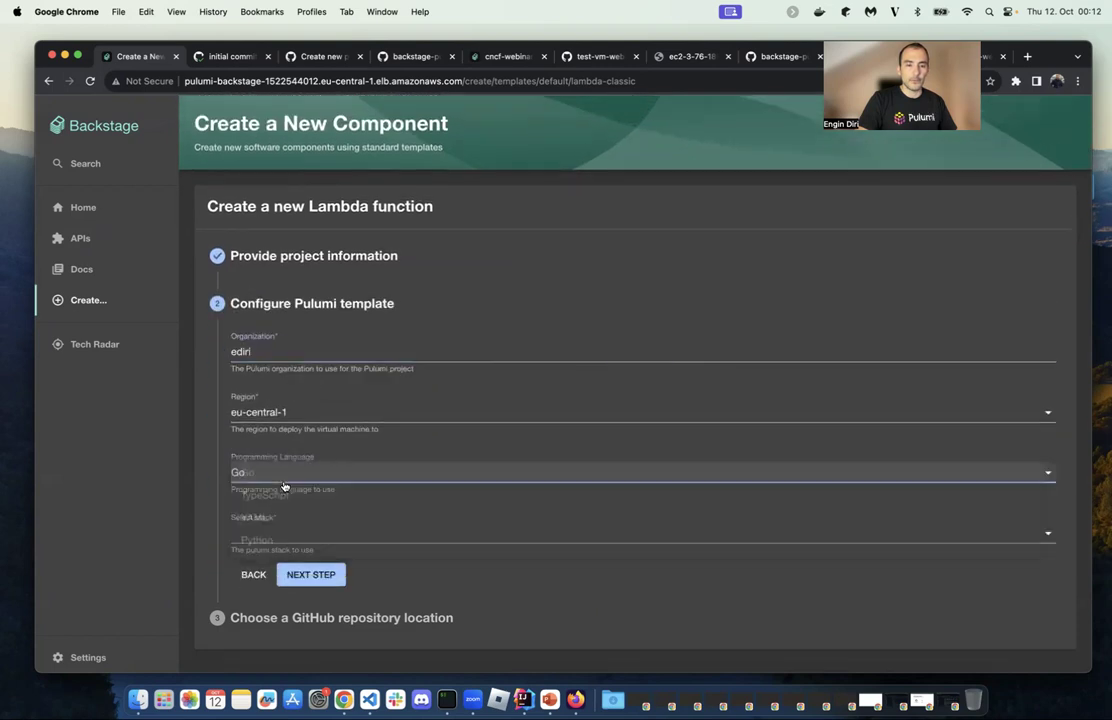
pyautogui.click(284, 528)
pyautogui.click(287, 538)
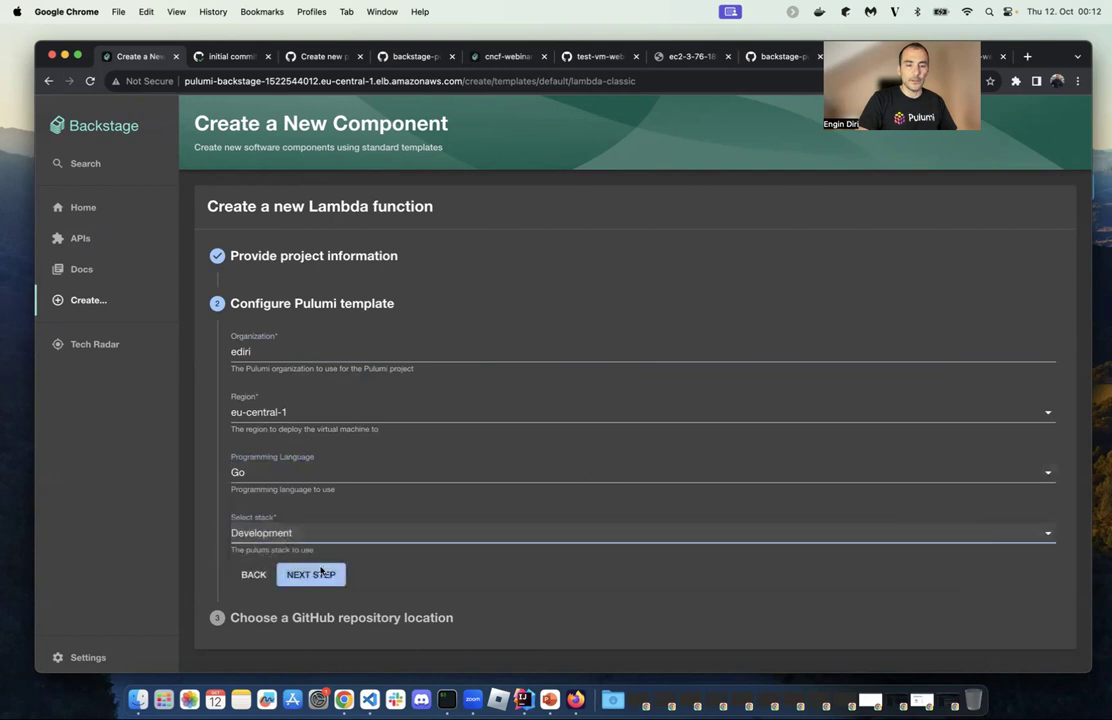
pyautogui.click(316, 572)
# - Set the GitHub repository owner to my-backstage-demo and the repository name to lambda-webinar, and proceed to the review
pyautogui.click(273, 494)
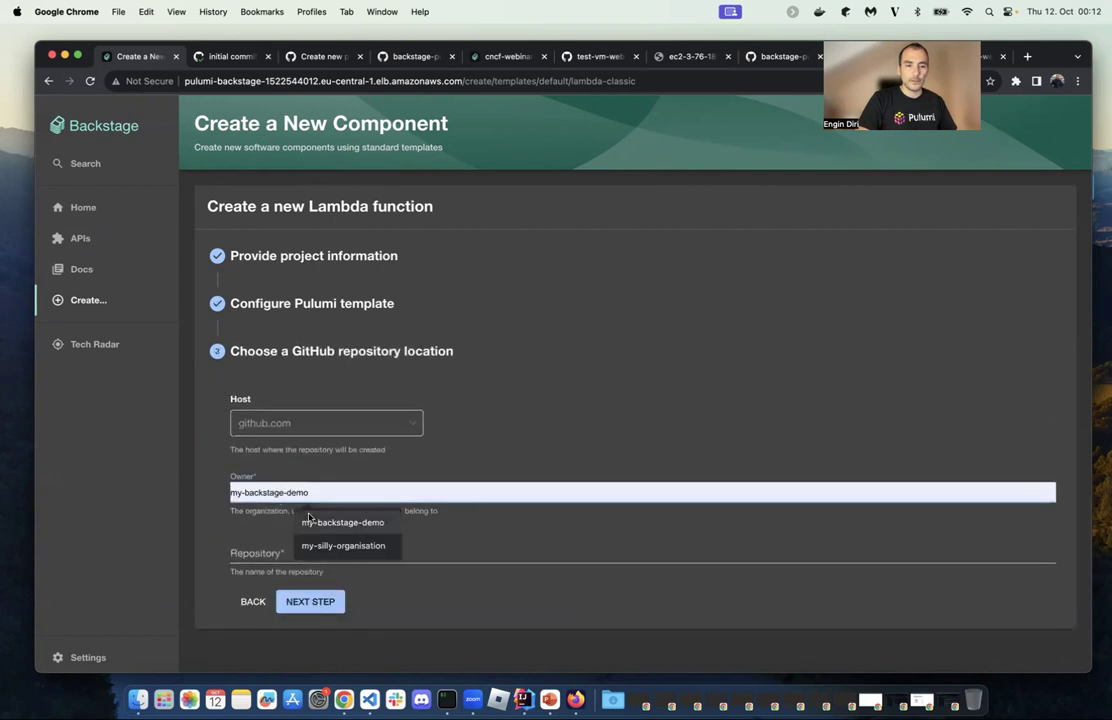
pyautogui.click(310, 520)
pyautogui.click(268, 552)
pyautogui.write('lambda-webinar')
pyautogui.click(310, 601)
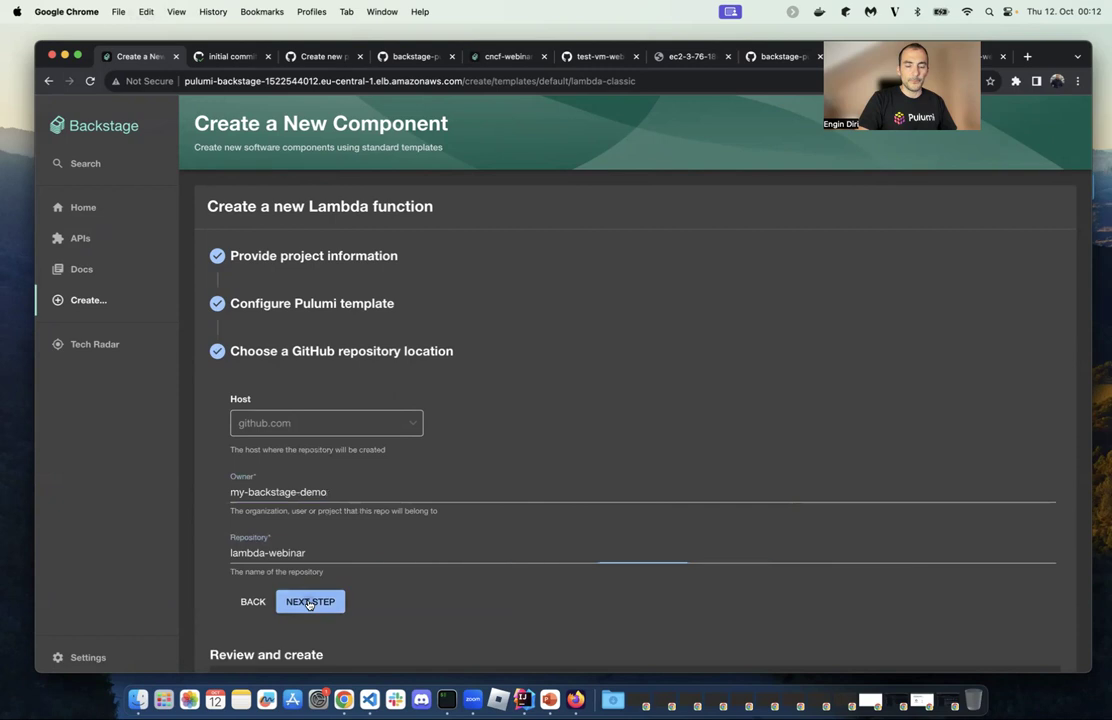
# - Create the Lambda function component and follow its deployment to update #2 of the lambda-webinar dev stack in Pulumi Cloud
pyautogui.click(327, 631)
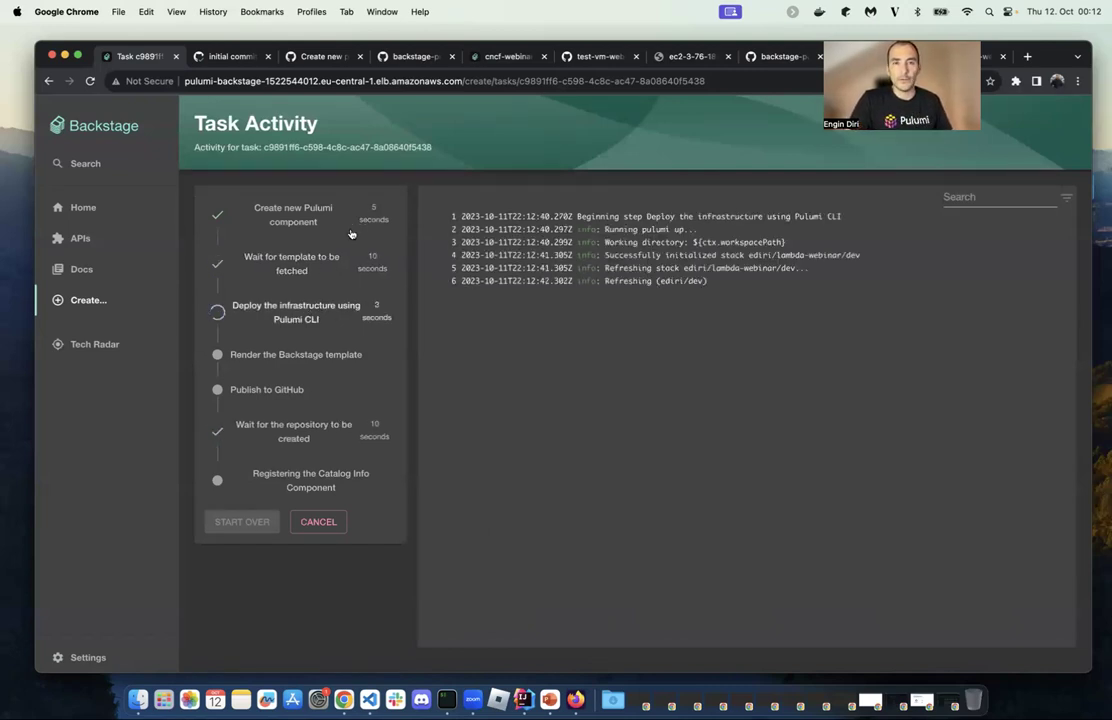
pyautogui.click(757, 294)
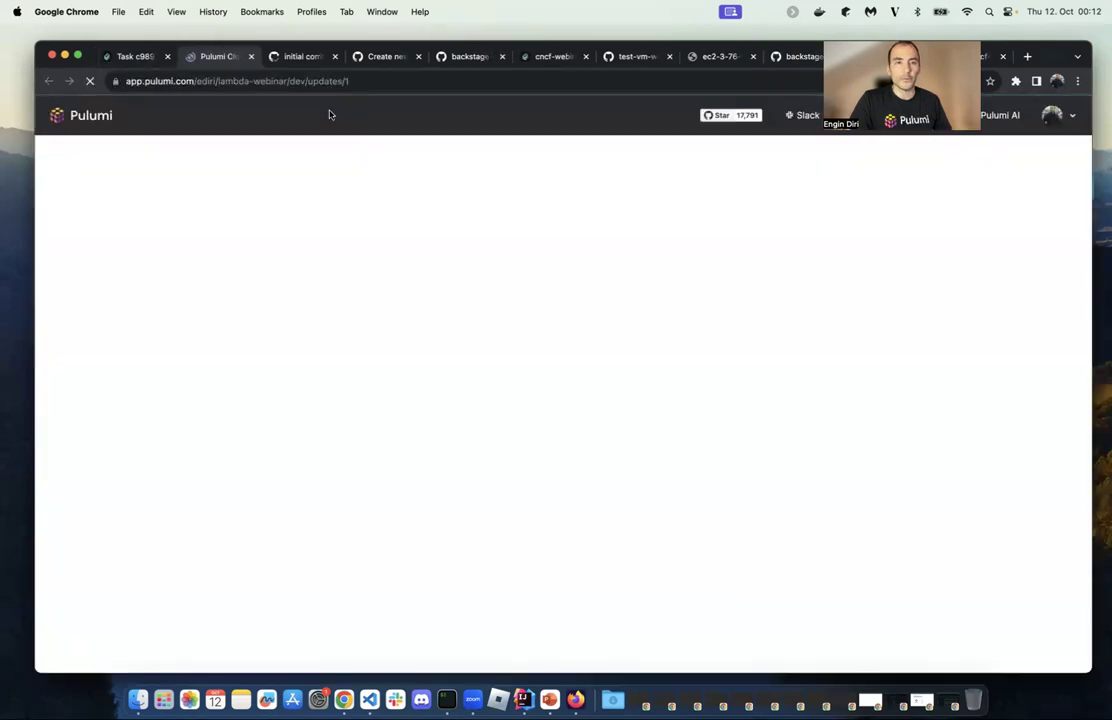
pyautogui.click(481, 234)
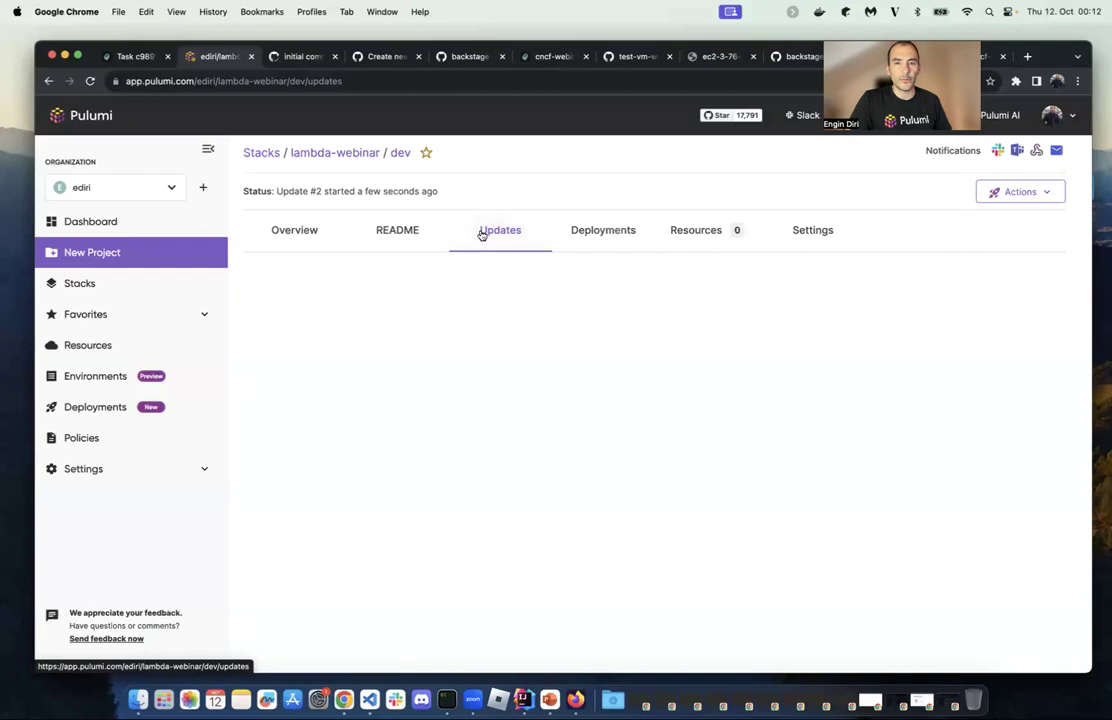
pyautogui.click(314, 326)
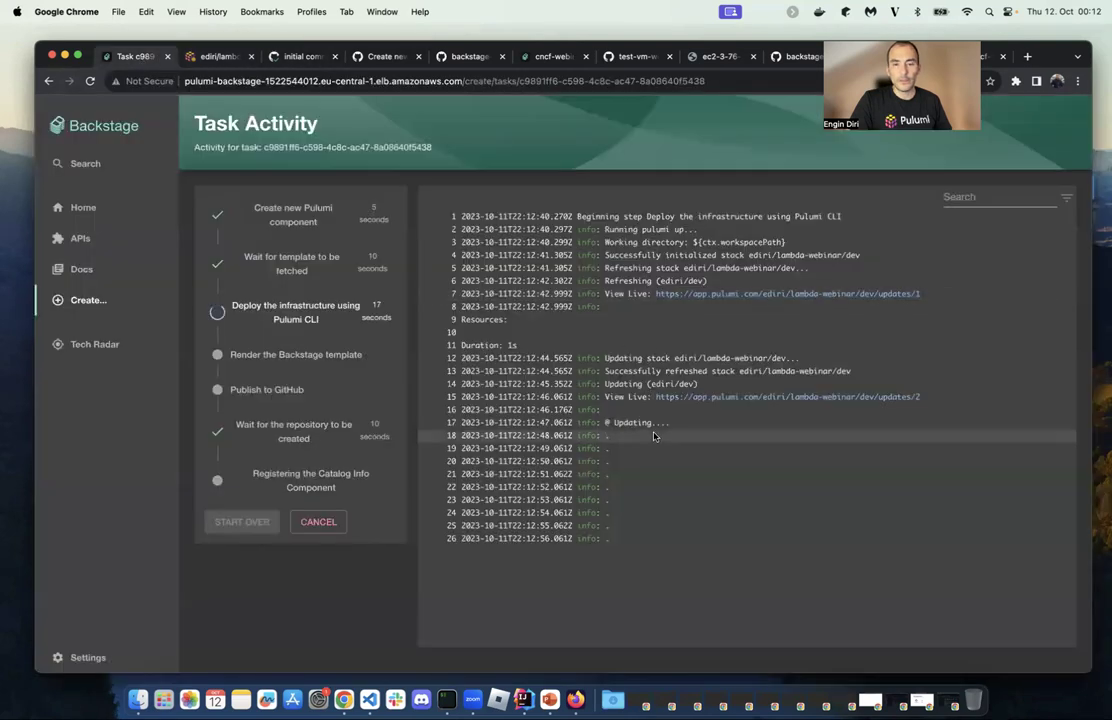
# - Check the timeline and changes of update #2, then reopen that update from the lambda-webinar stack's update history
pyautogui.click(295, 57)
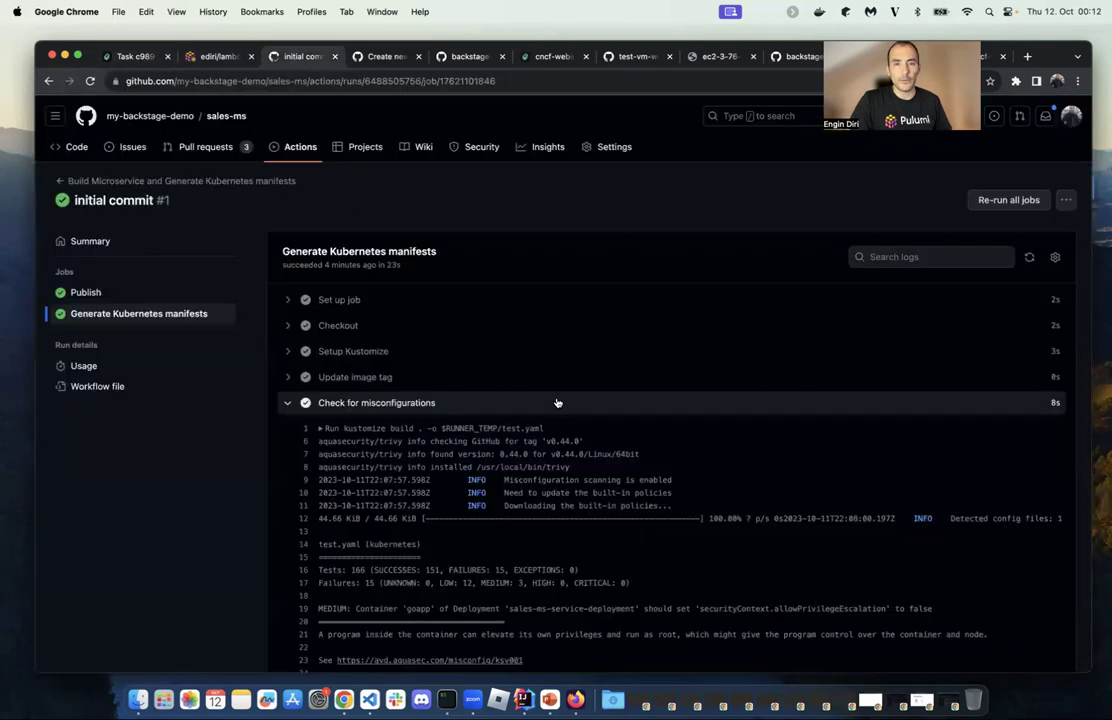
pyautogui.click(213, 58)
pyautogui.click(400, 394)
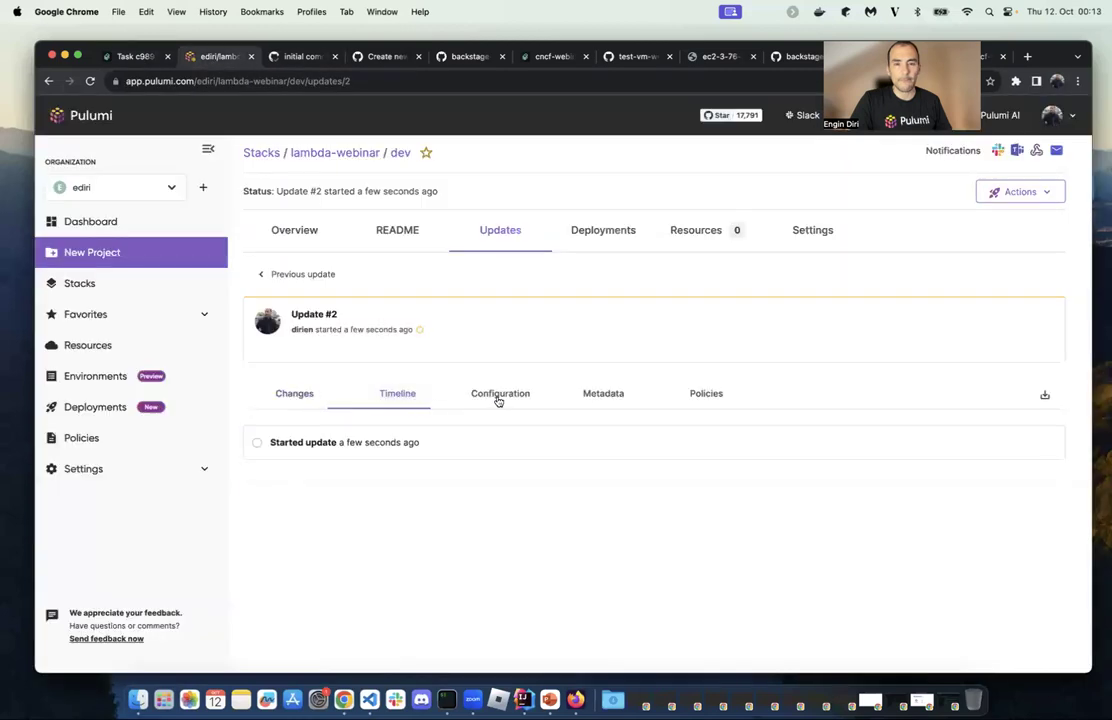
pyautogui.click(315, 390)
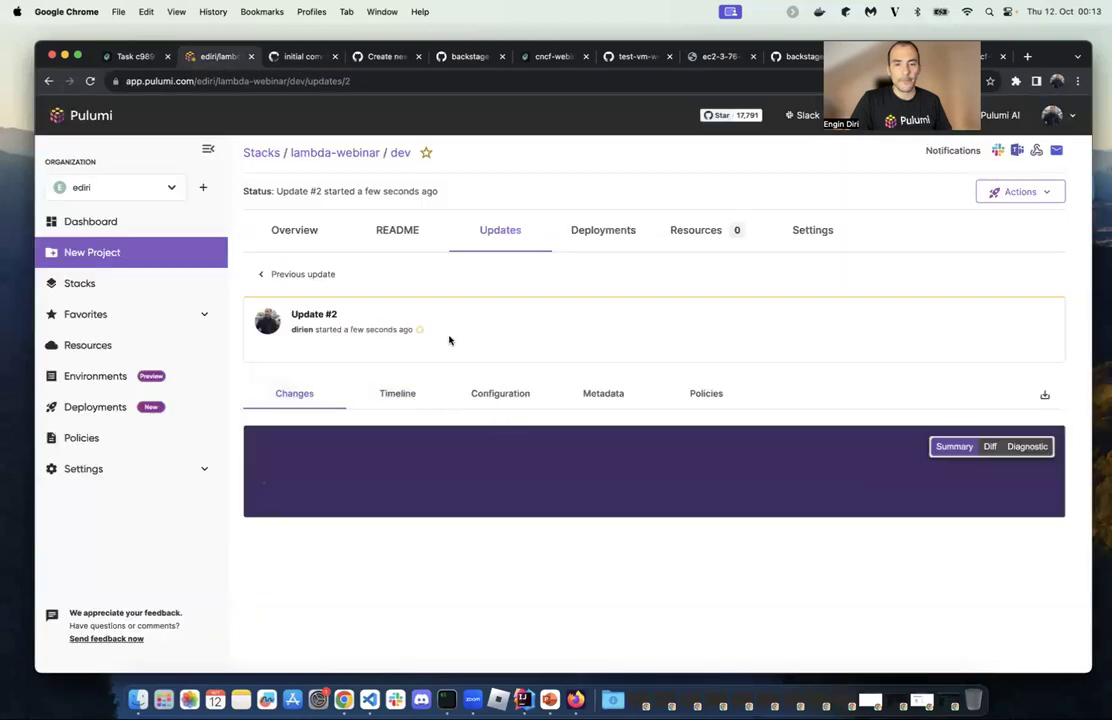
pyautogui.click(405, 233)
pyautogui.click(492, 236)
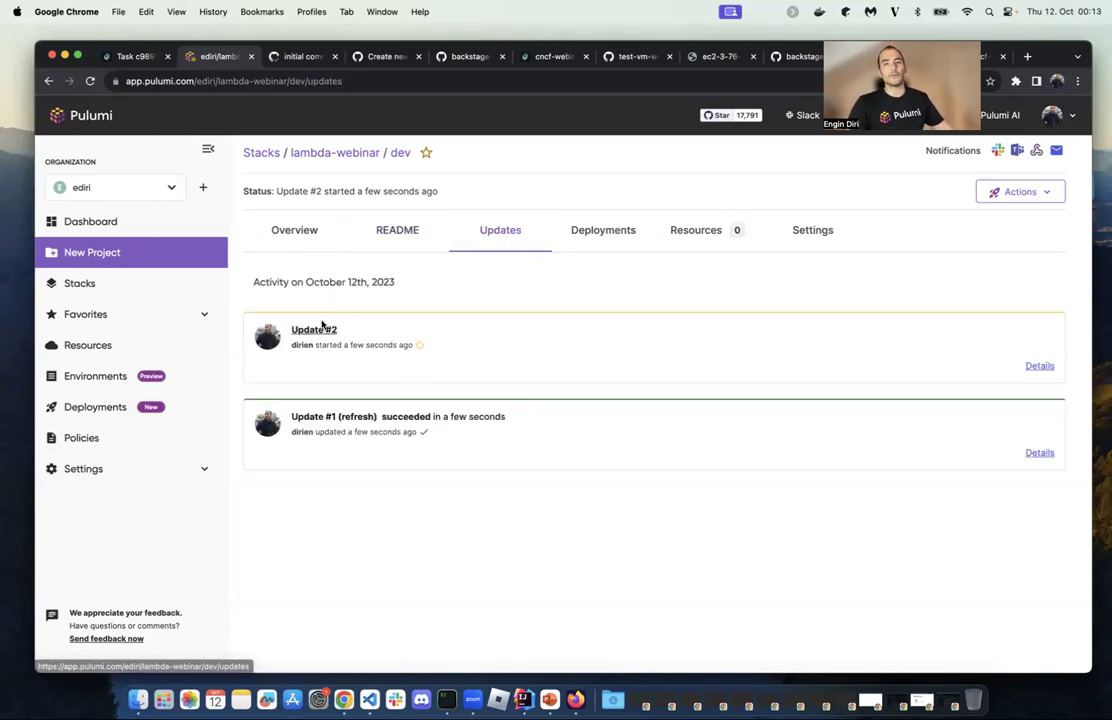
pyautogui.click(318, 333)
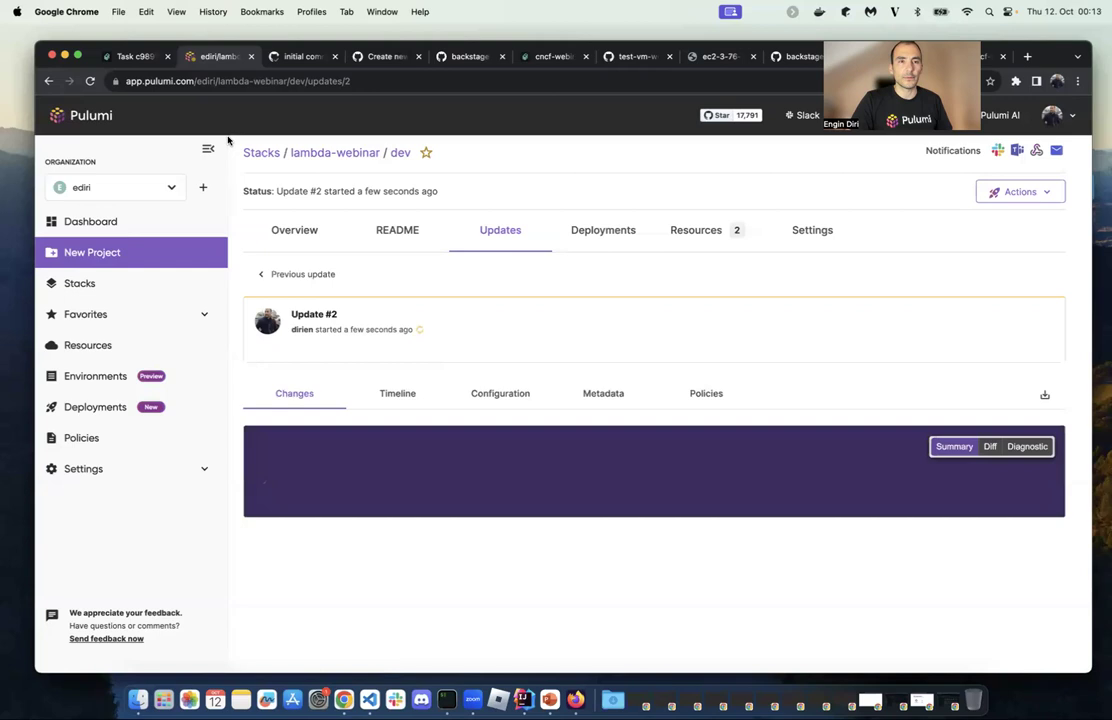
# - Compare the Backstage task's deployment log with the resource changes in the Pulumi update
pyautogui.click(142, 60)
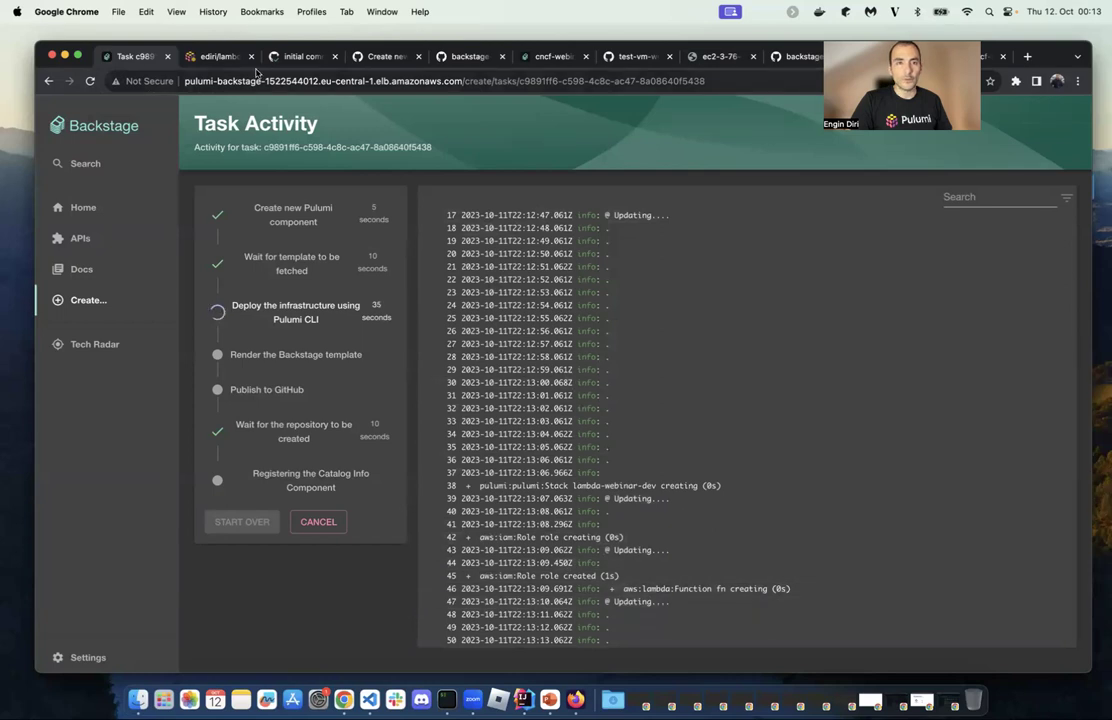
pyautogui.click(220, 60)
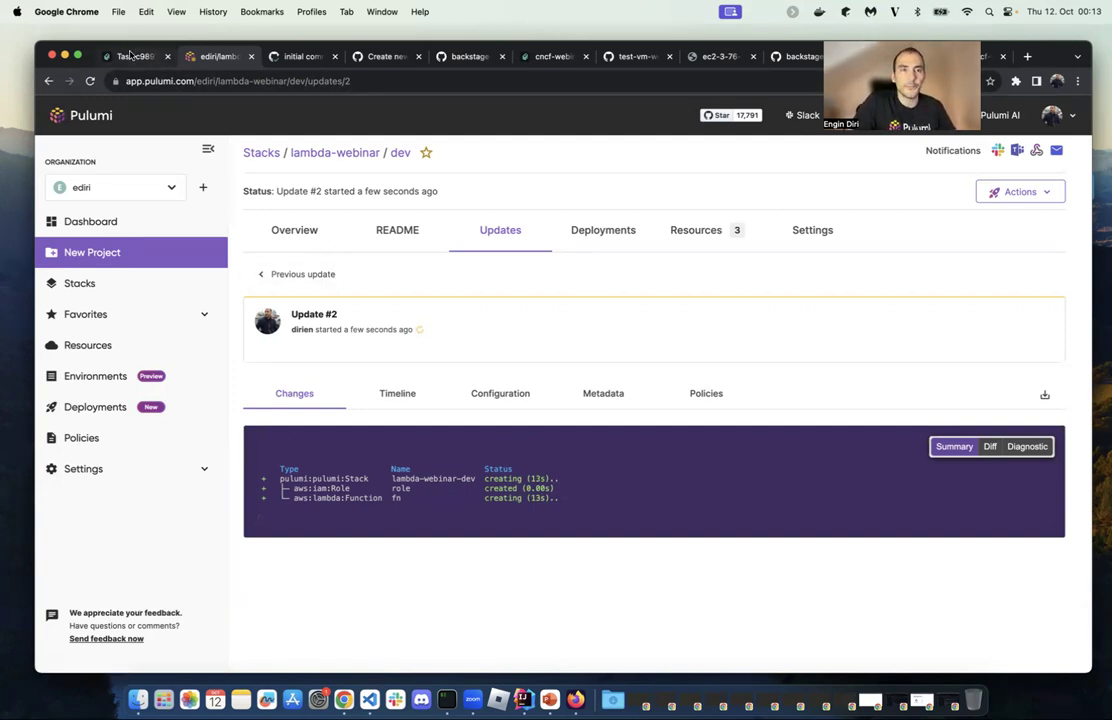
pyautogui.click(130, 56)
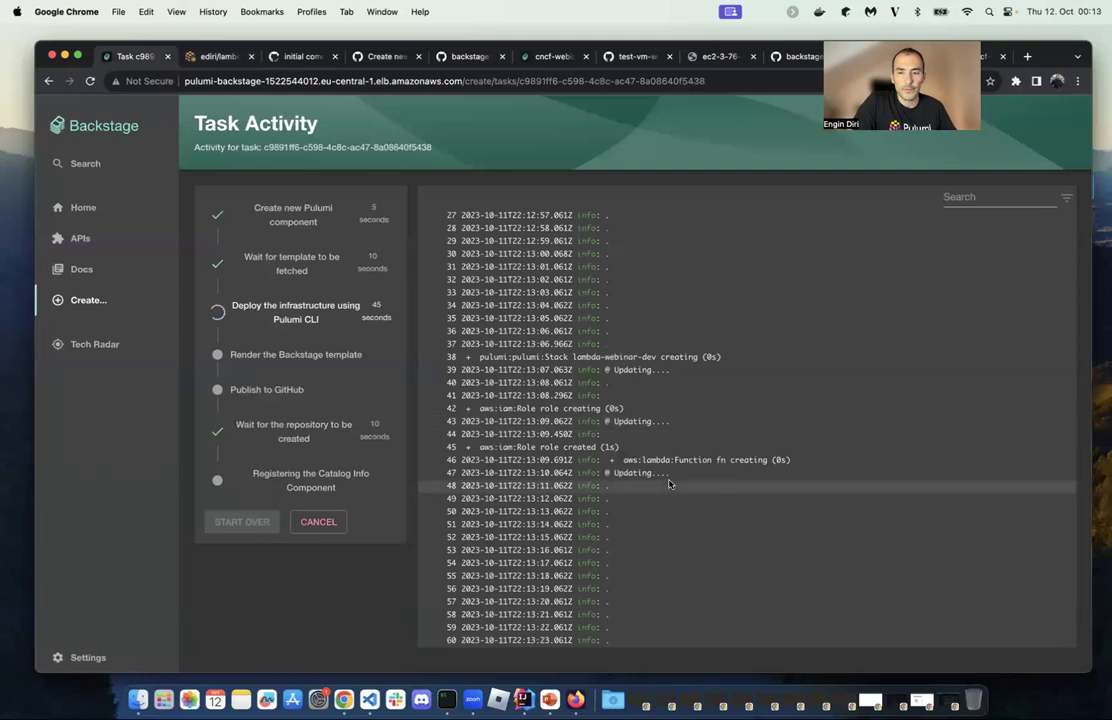
pyautogui.hotkey('ctrl', 'Tab')
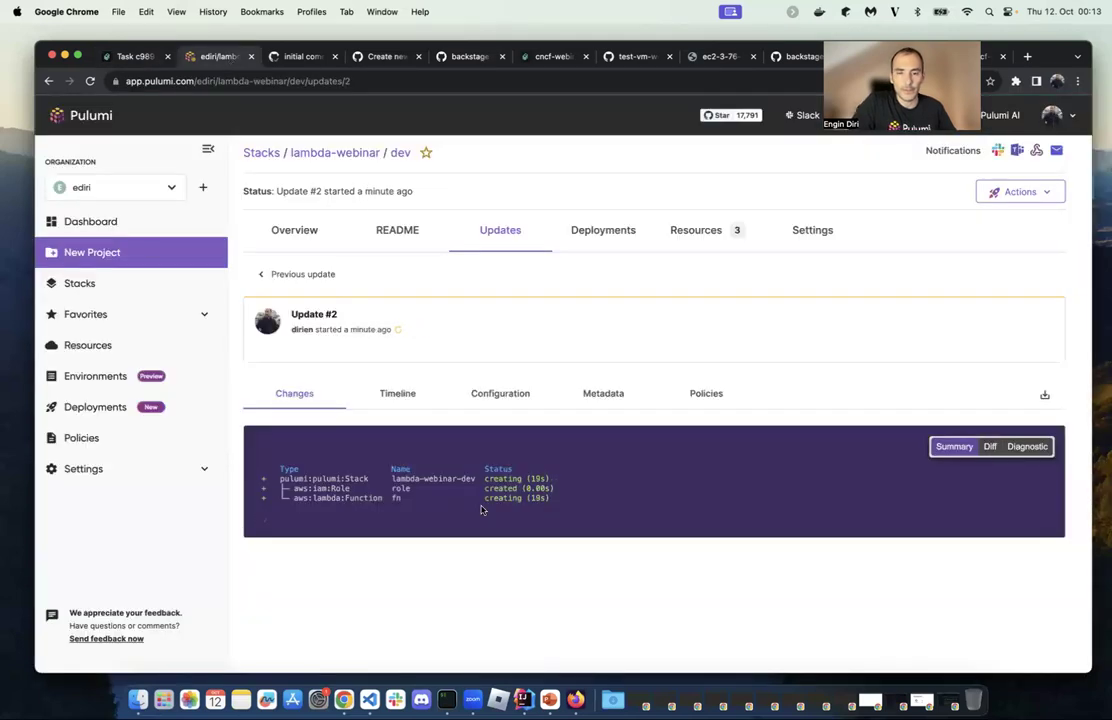
# - View the lambda-webinar dev stack's overview and return to the changes of update #2
pyautogui.click(391, 230)
pyautogui.click(487, 236)
pyautogui.click(308, 228)
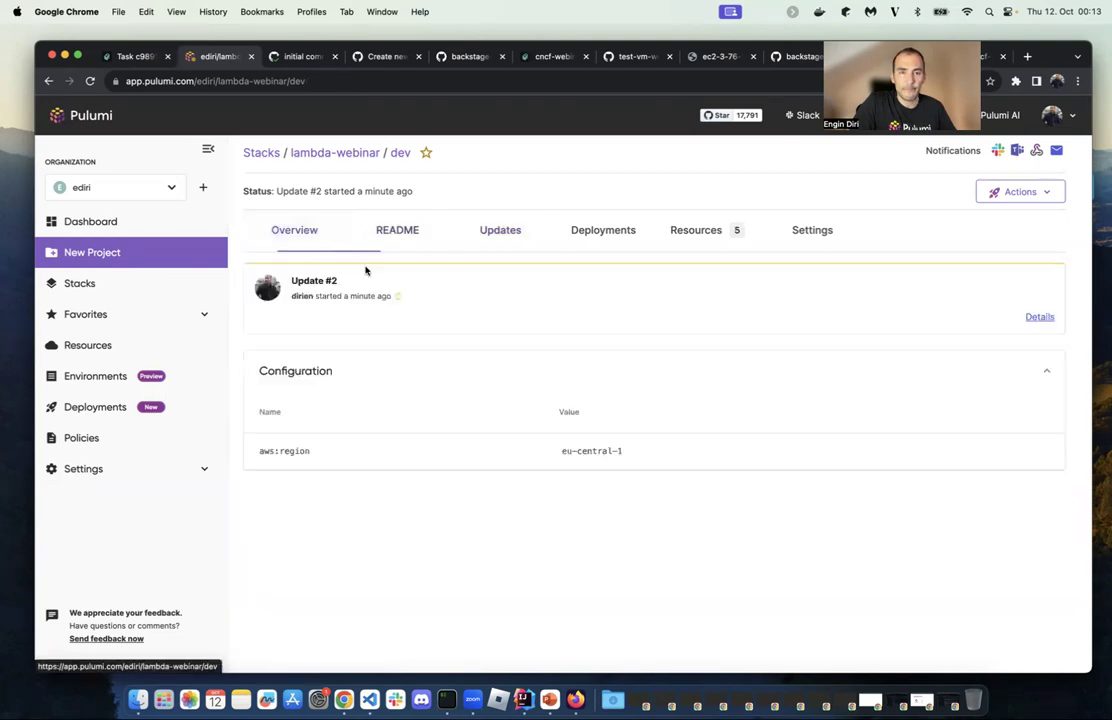
pyautogui.click(320, 282)
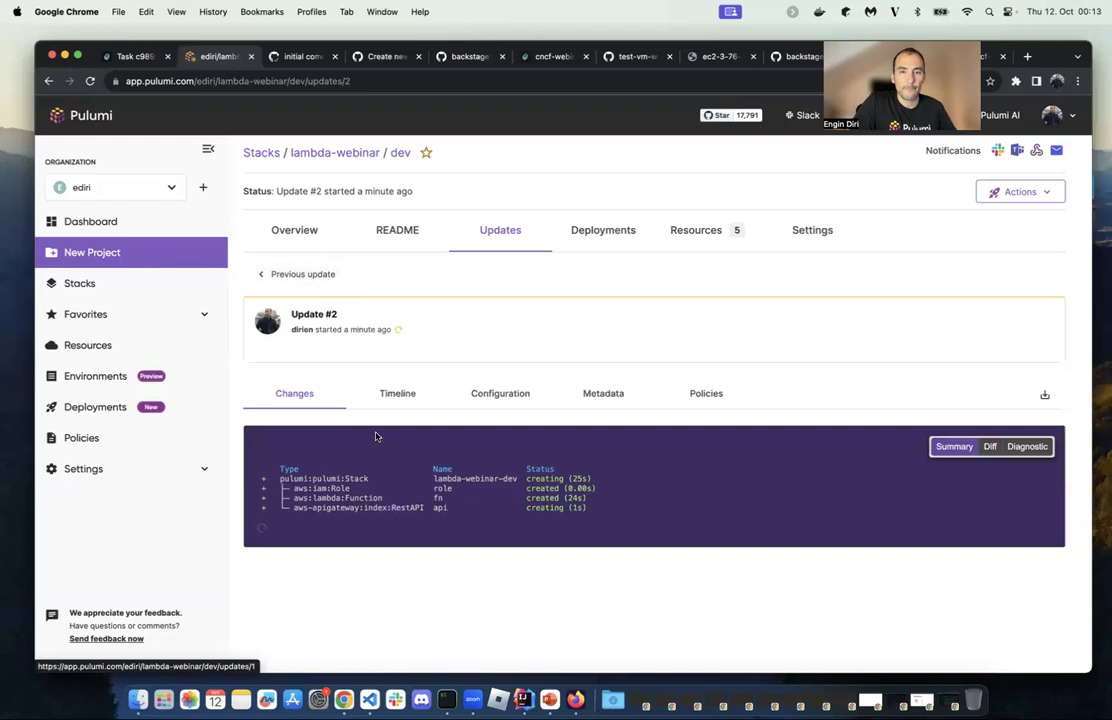
# - Open the deployed Lambda function's URL from the Backstage task and reload the page to check its current-time output
pyautogui.click(140, 57)
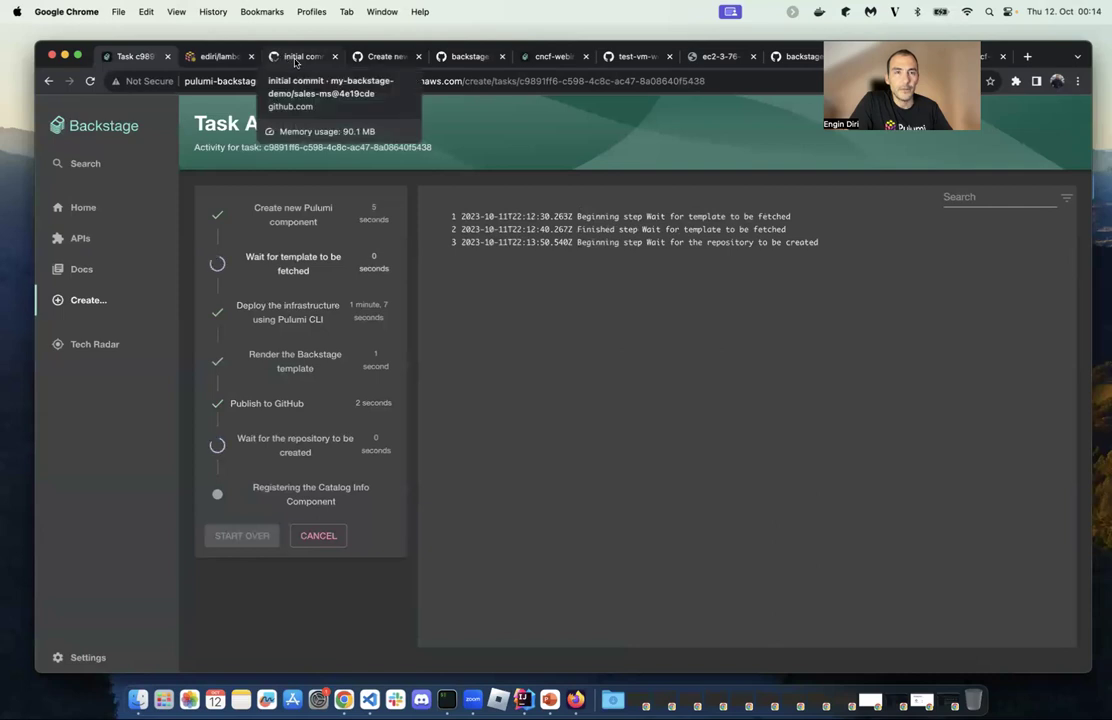
pyautogui.click(233, 57)
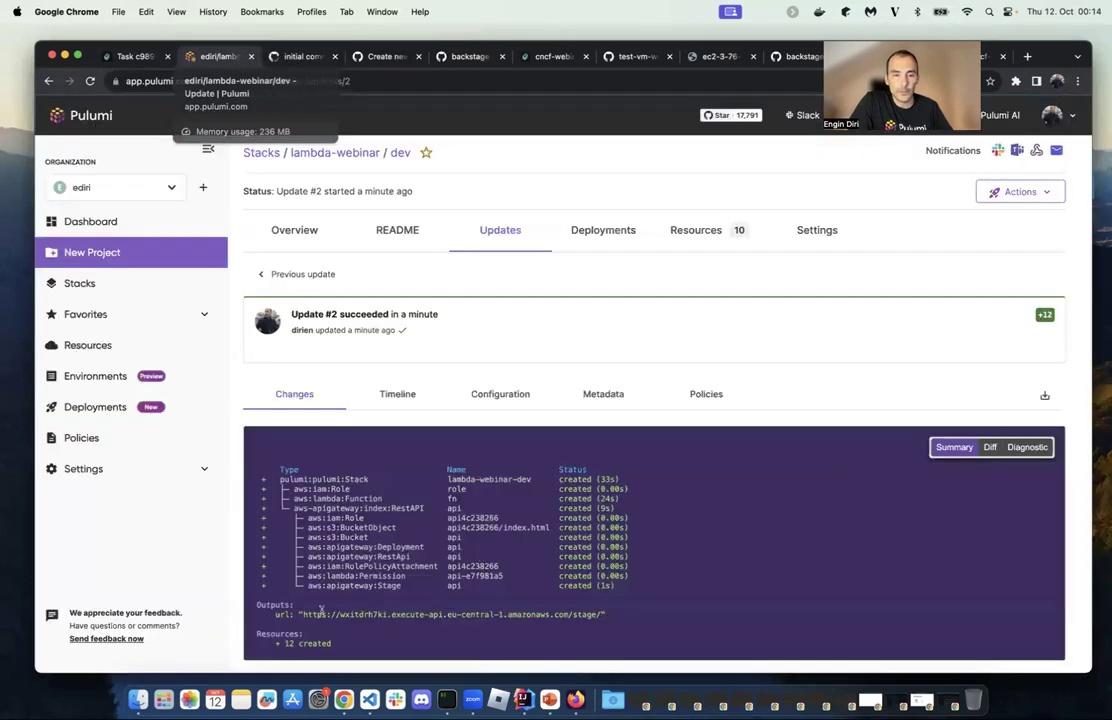
pyautogui.click(135, 57)
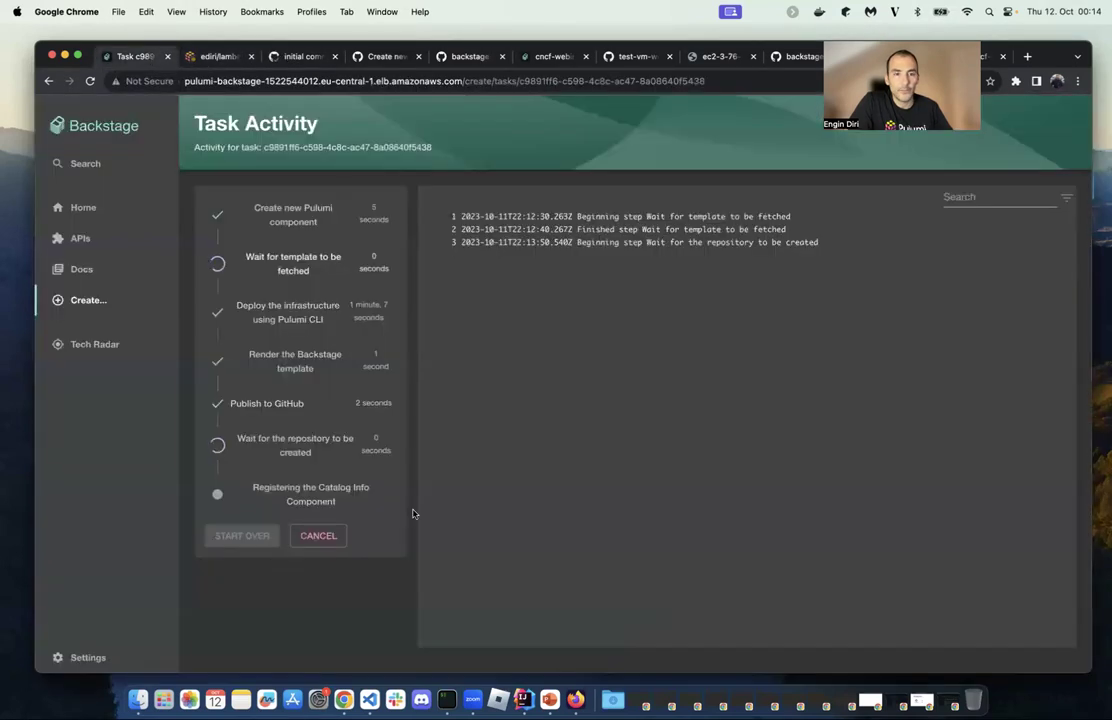
pyautogui.click(240, 573)
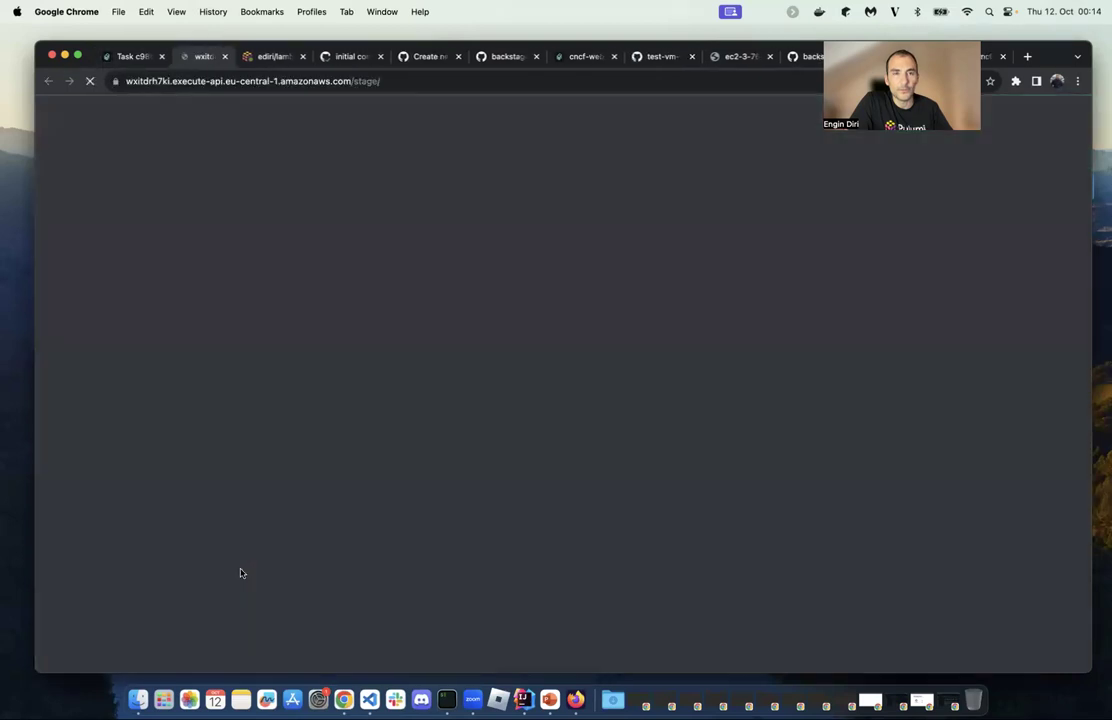
pyautogui.moveTo(230, 161); pyautogui.dragTo(95, 142)
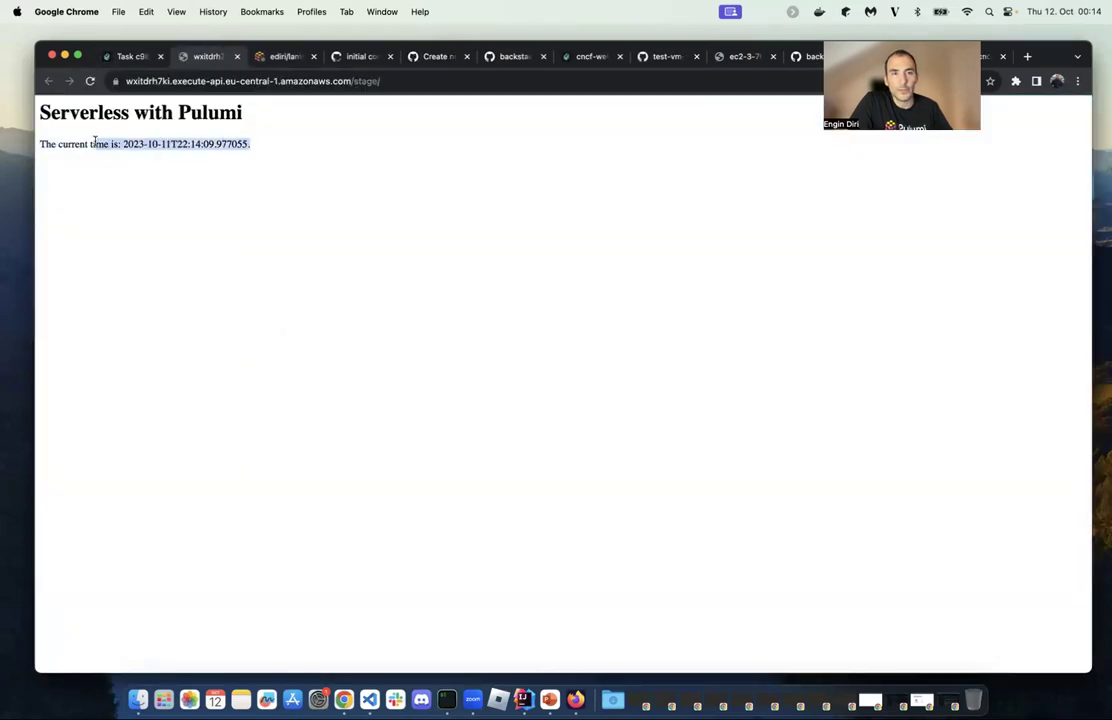
pyautogui.click(90, 82)
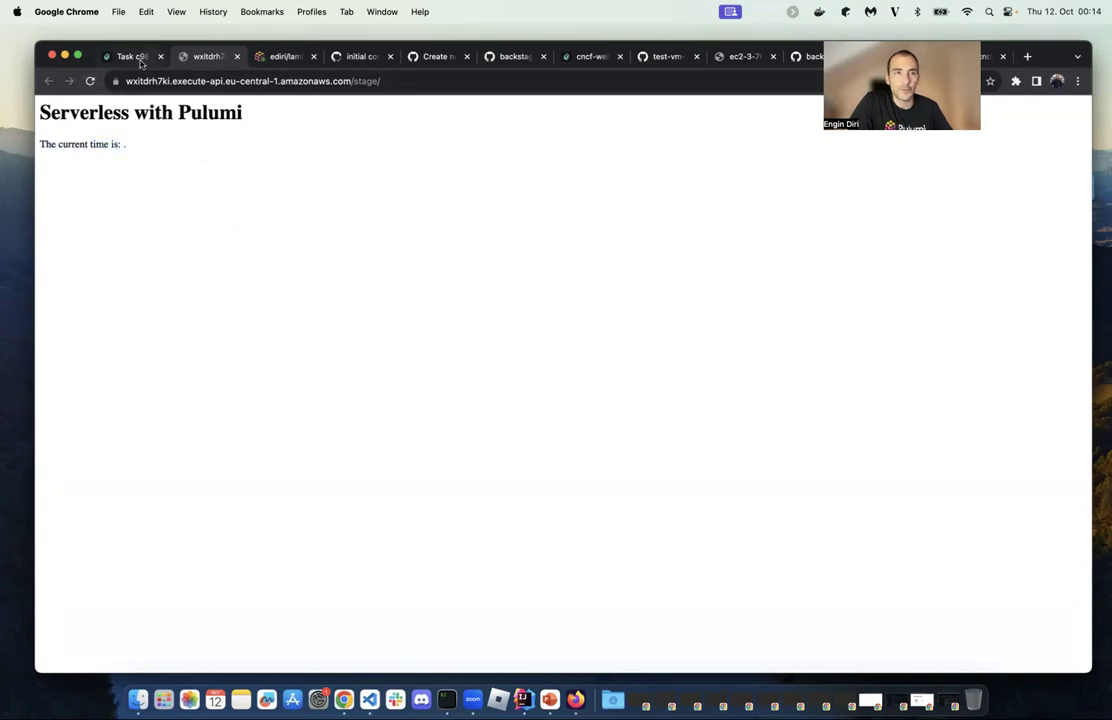
# - Open the lambda-webinar source code repository from the Backstage task and view its www folder
pyautogui.click(133, 56)
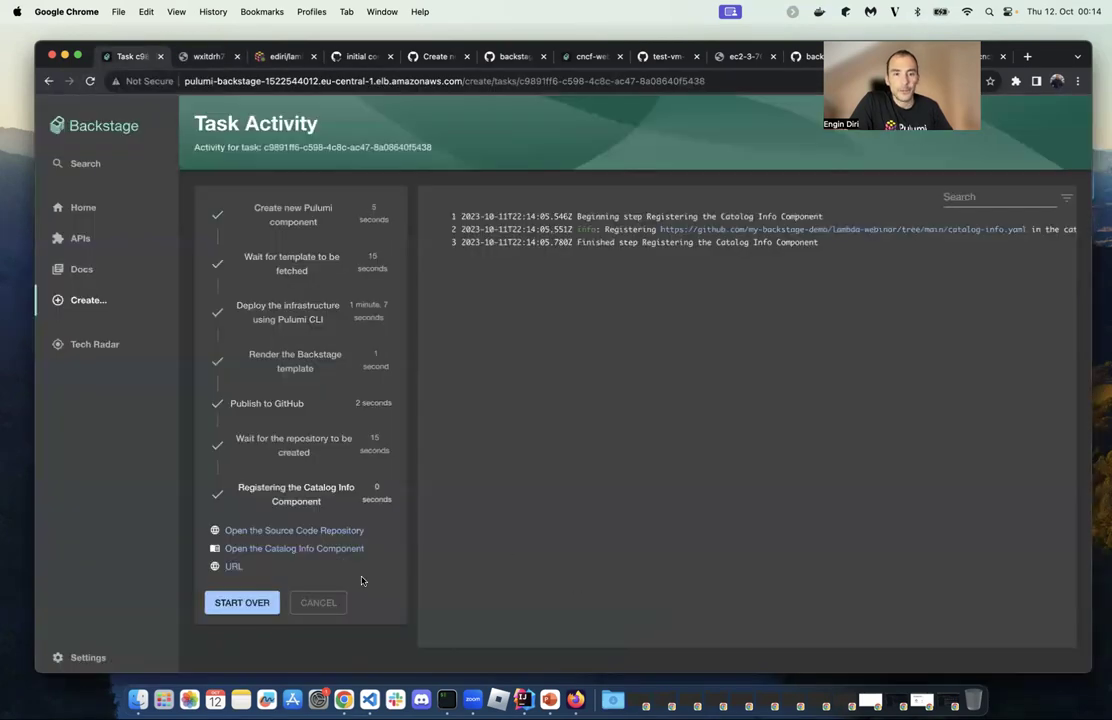
pyautogui.click(300, 530)
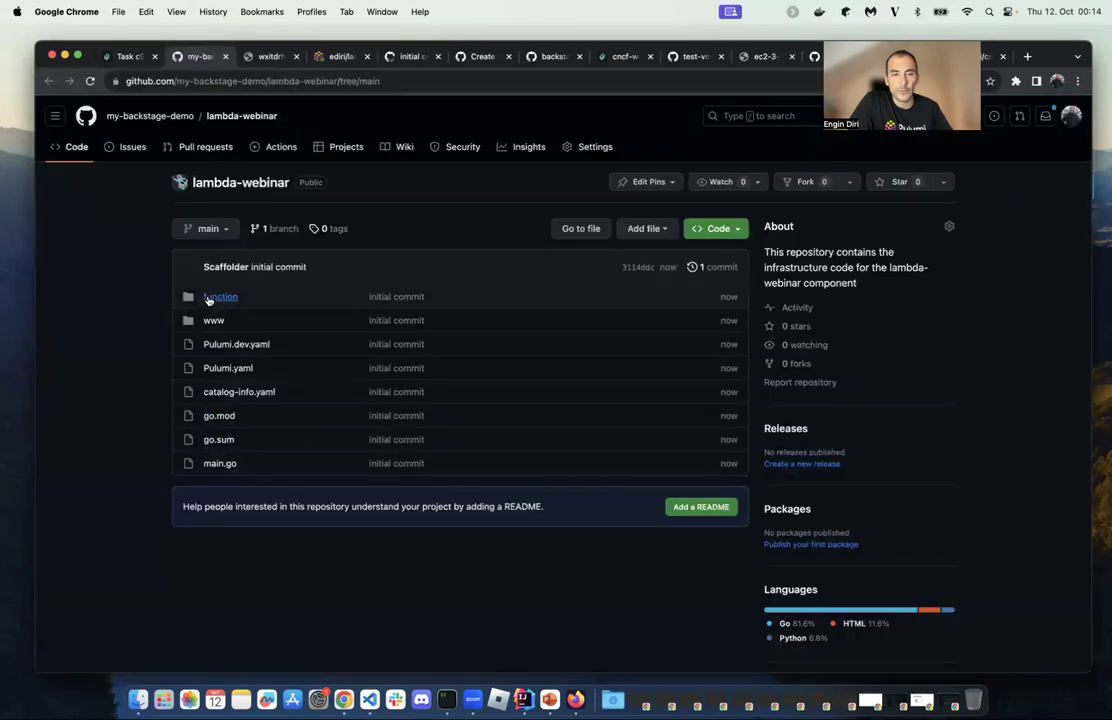
pyautogui.click(218, 325)
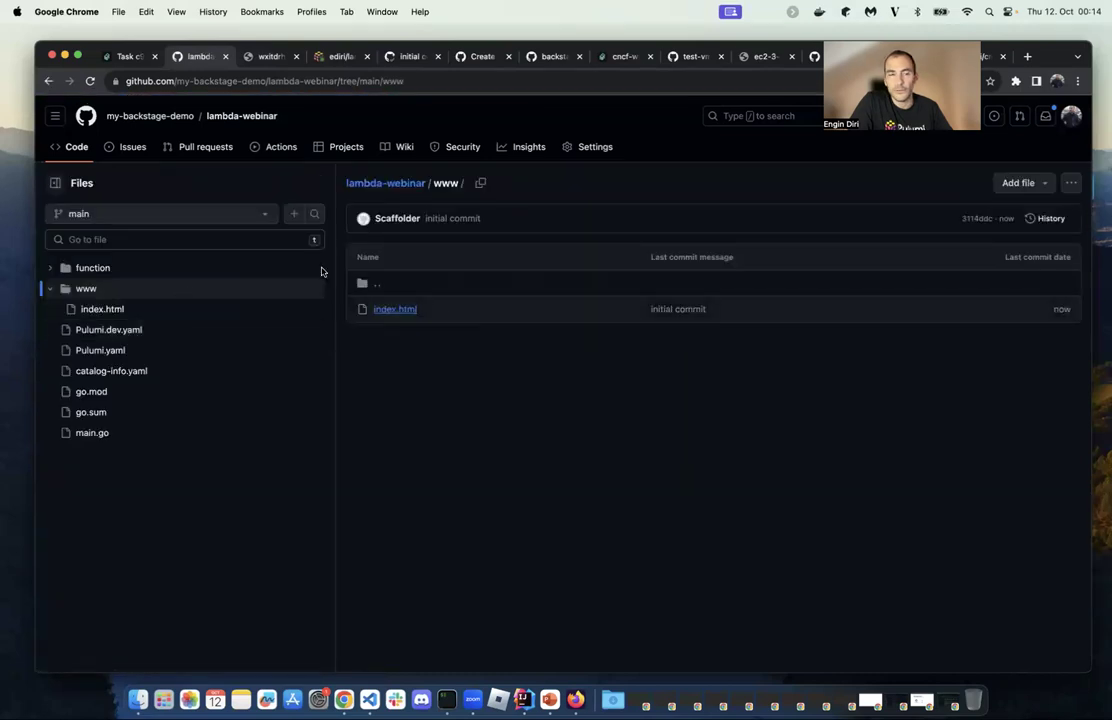
# - Return to the Backstage catalog and open the lambda-webinar component's overview
pyautogui.click(124, 56)
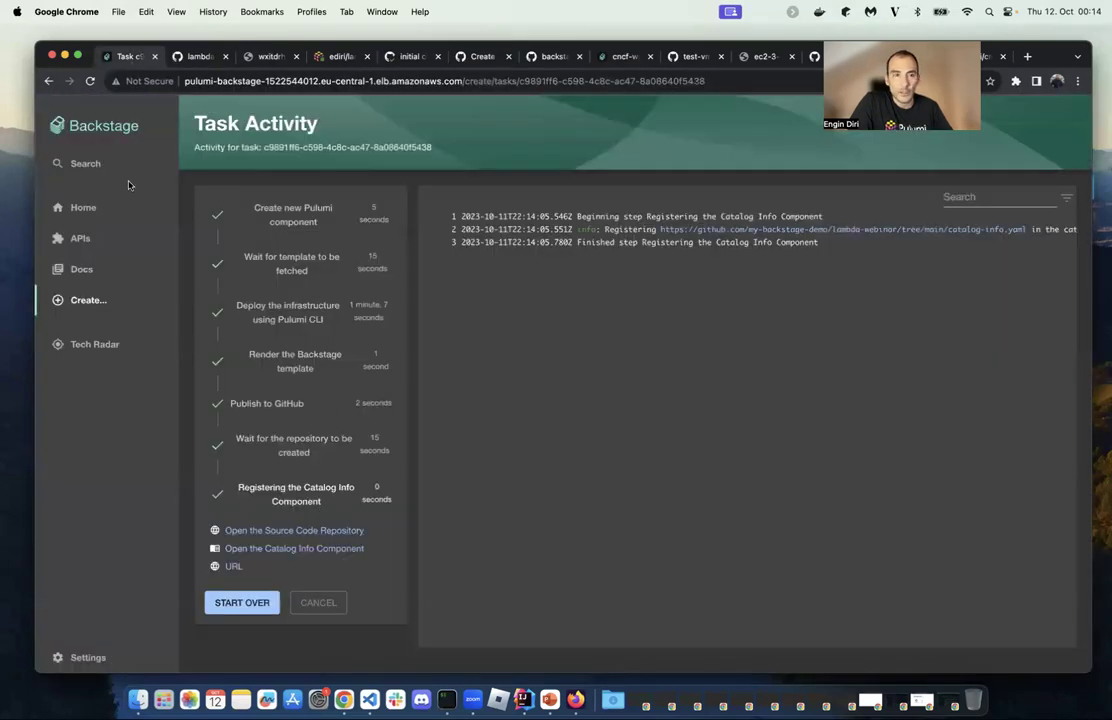
pyautogui.click(90, 207)
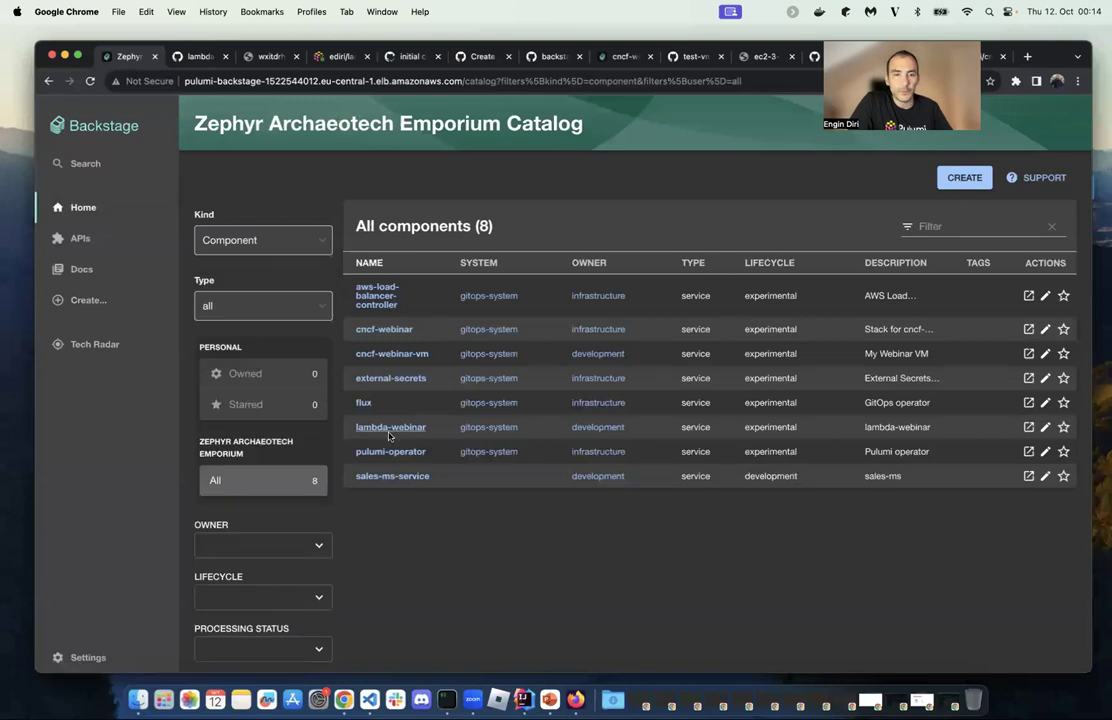
pyautogui.click(402, 427)
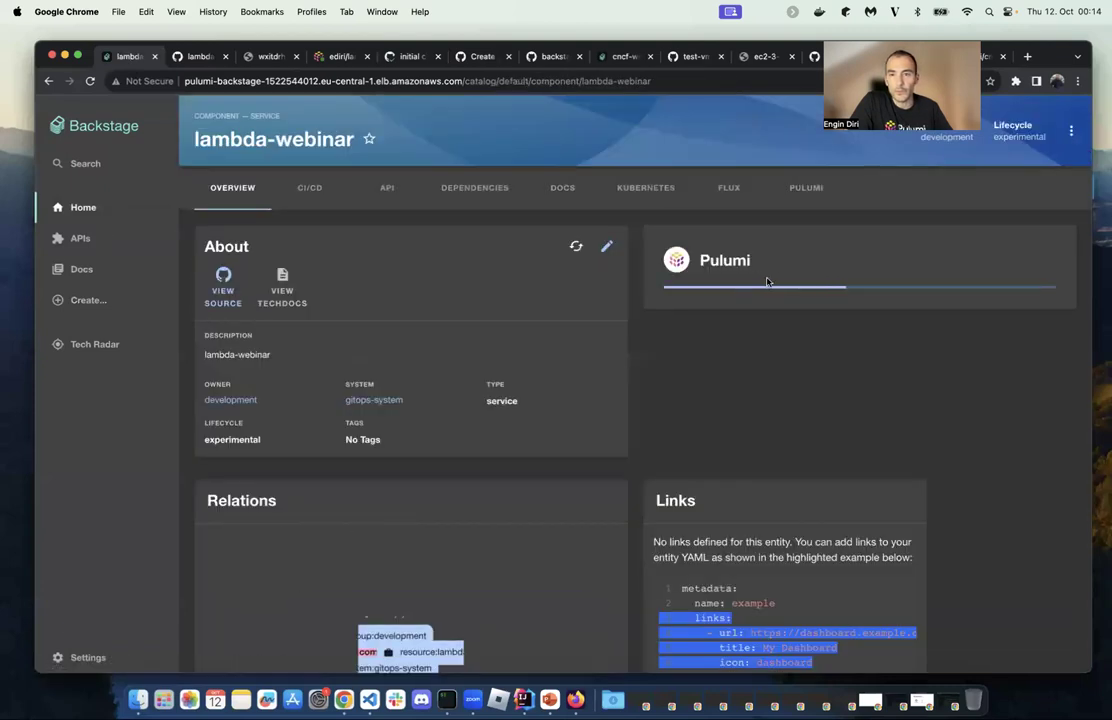
# - Filter the catalog by the Template kind and open the source file of the Create a new Lambda function template
pyautogui.click(60, 212)
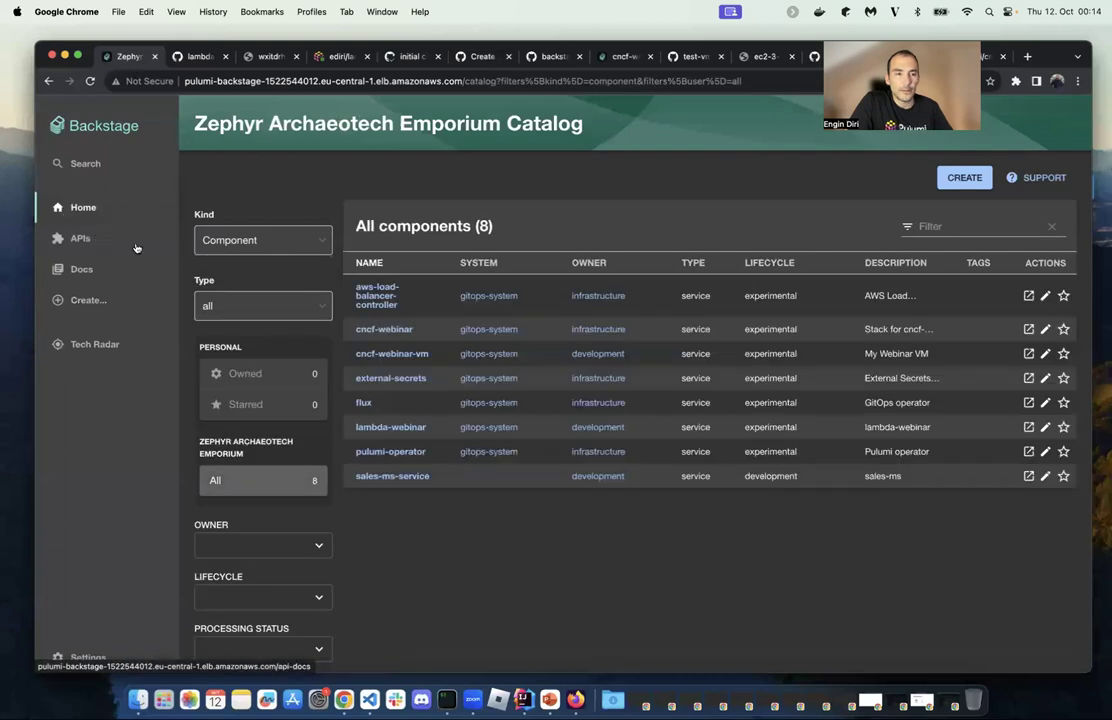
pyautogui.click(262, 240)
pyautogui.click(256, 411)
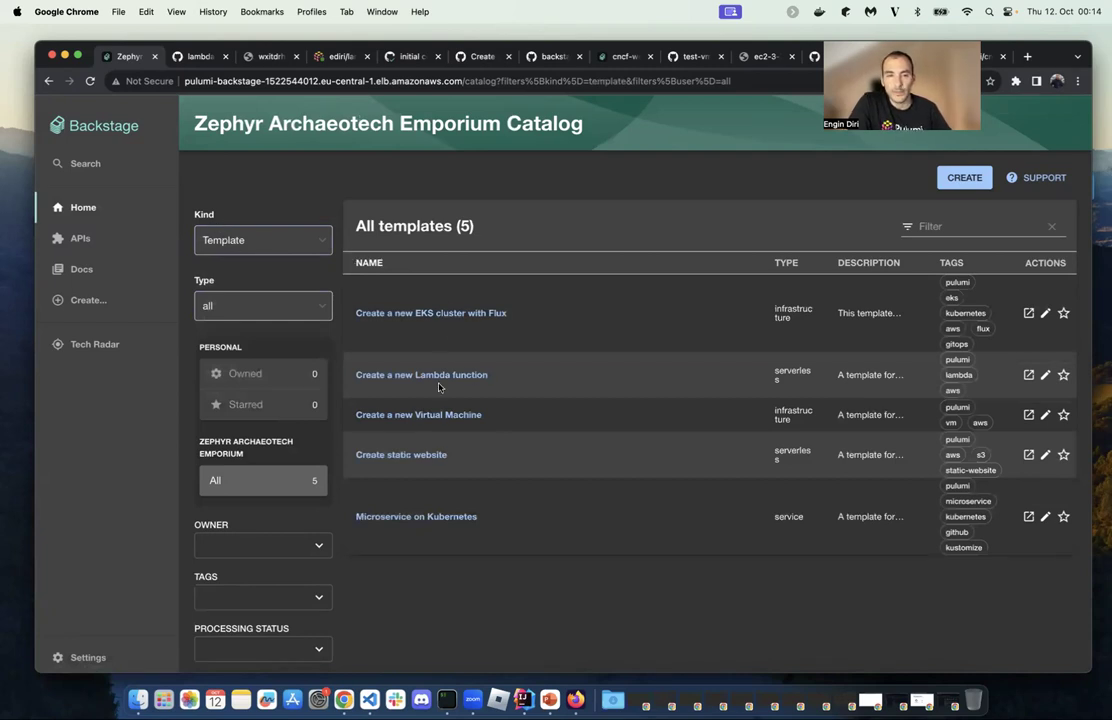
pyautogui.click(1029, 375)
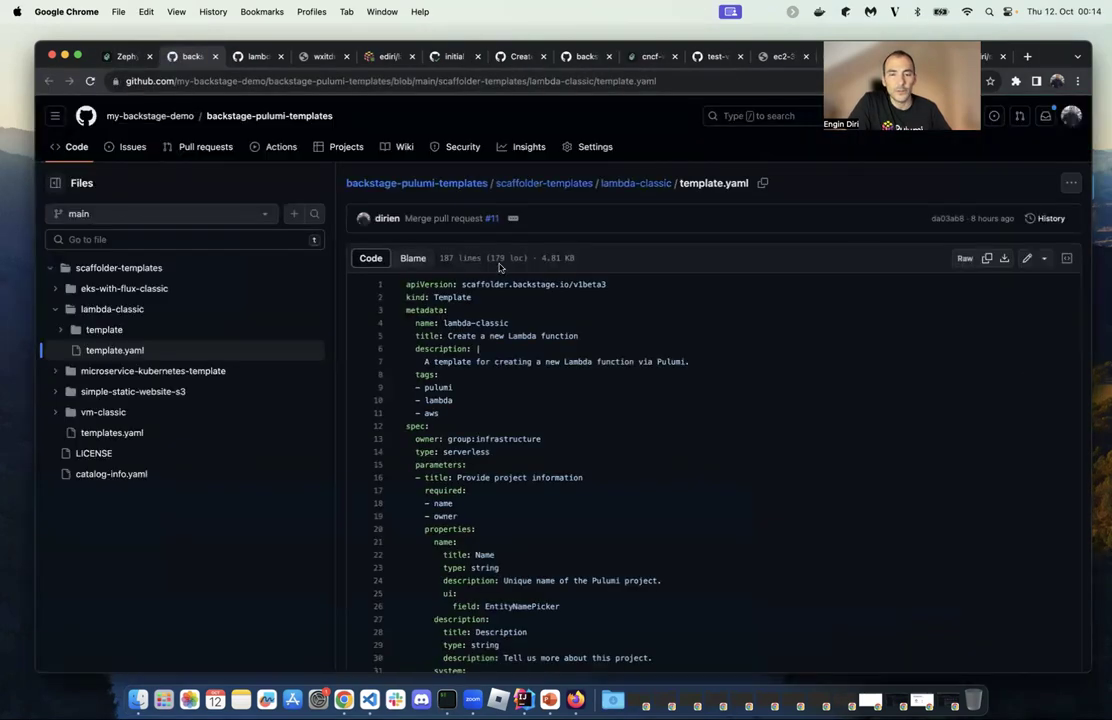
# - Review the parameters section of template.yaml, from the project information properties through the Pulumi configuration to the repository location
pyautogui.scroll(-5, 500, 267)
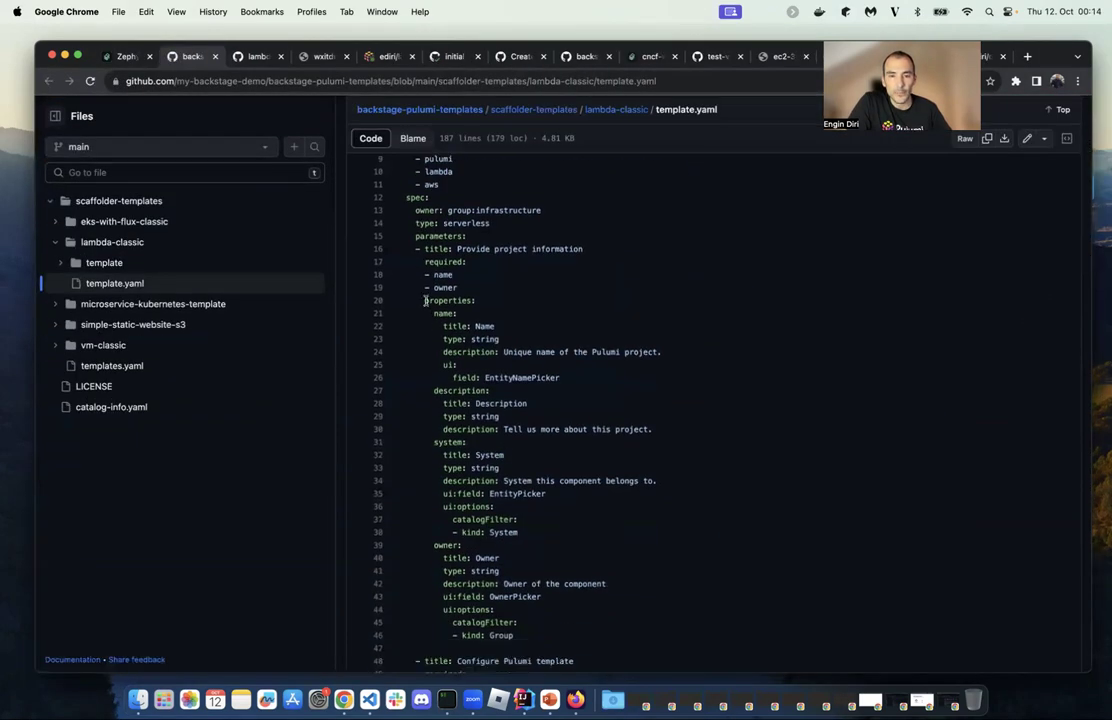
pyautogui.moveTo(425, 300); pyautogui.dragTo(505, 481)
pyautogui.scroll(-3, 509, 484)
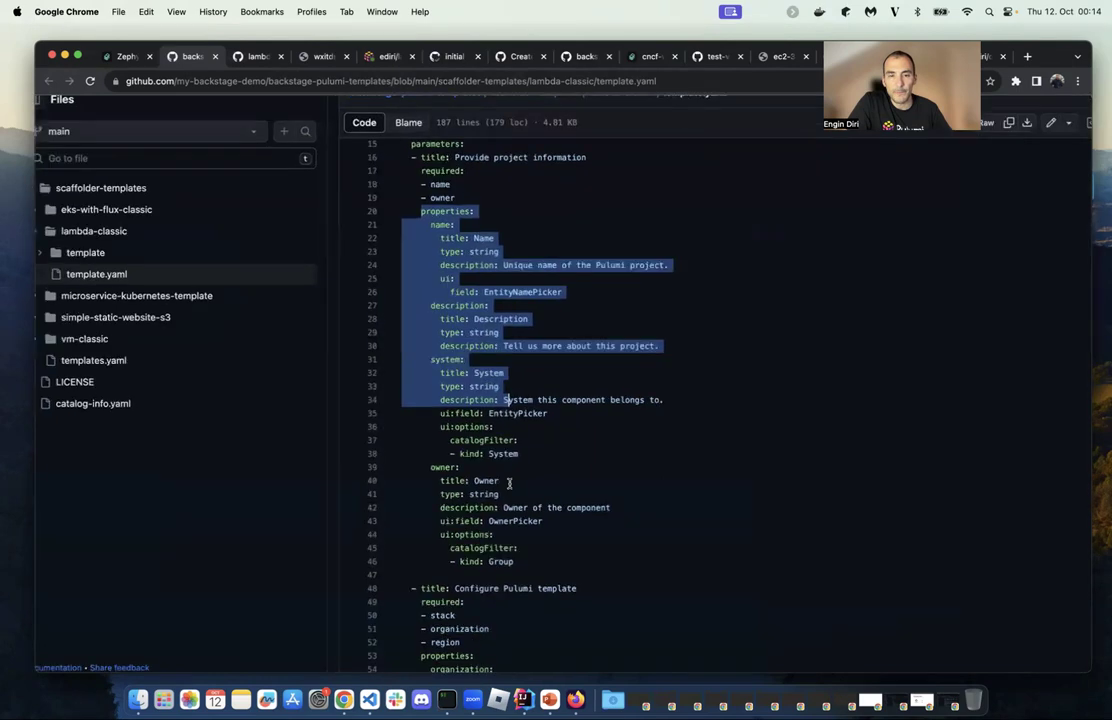
pyautogui.scroll(-10, 509, 484)
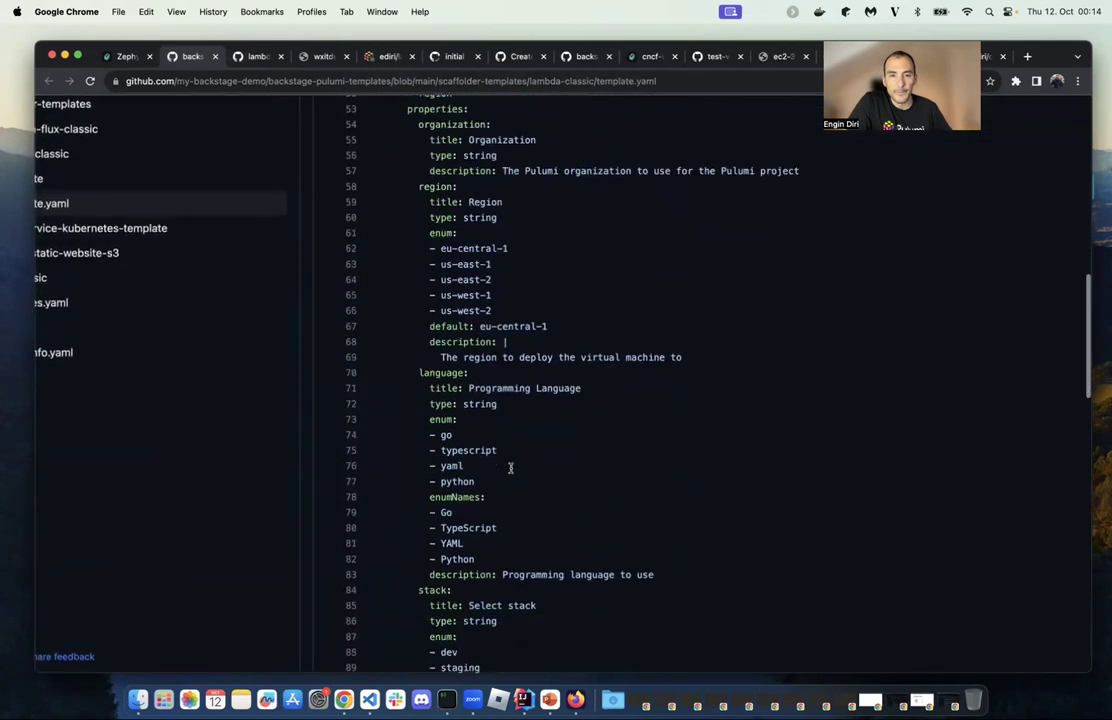
pyautogui.scroll(-10, 510, 467)
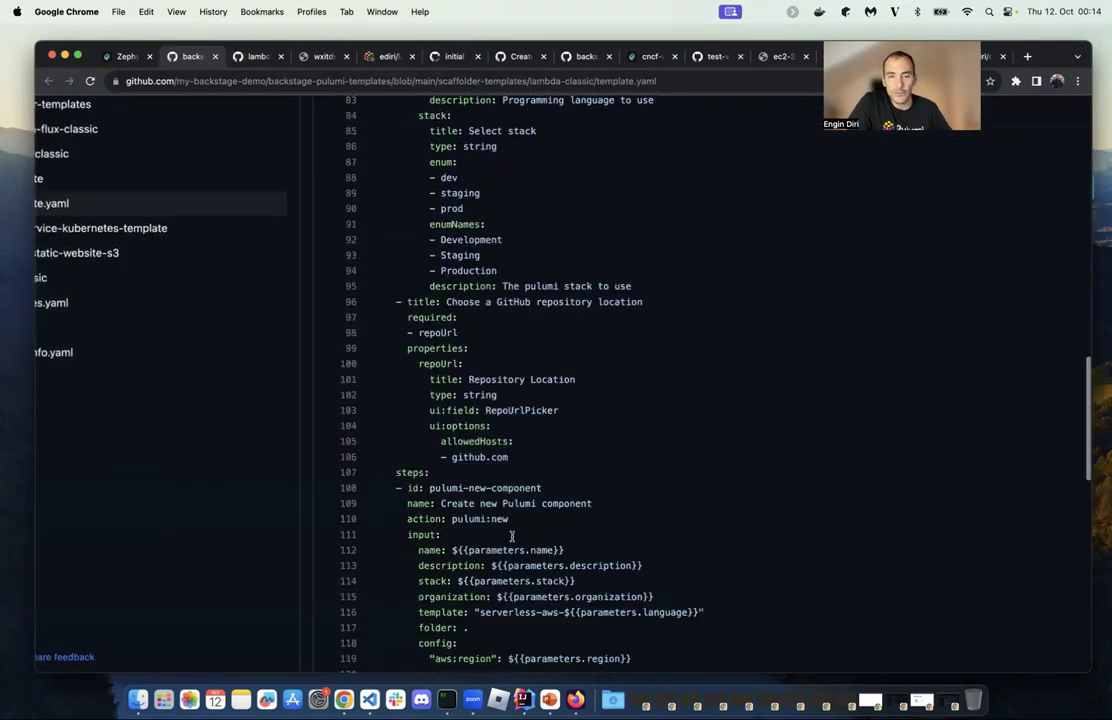
# - Highlight the pulumi-new-component step in template.yaml and examine its serverless-aws- template name
pyautogui.scroll(-5, 512, 537)
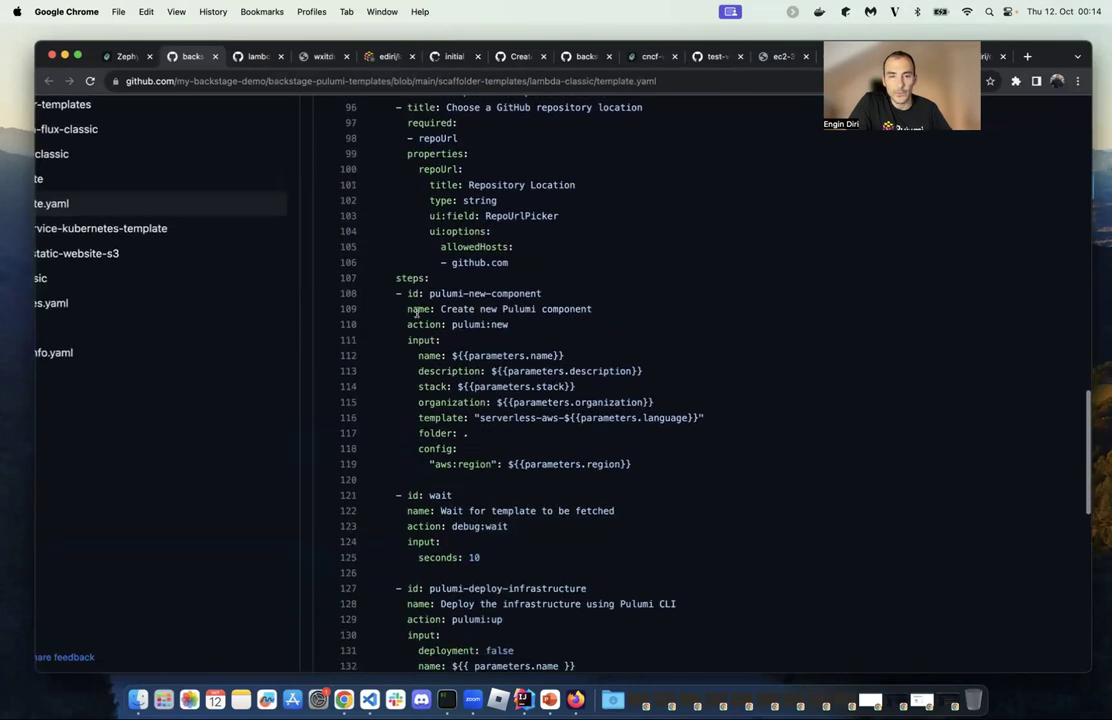
pyautogui.moveTo(390, 294); pyautogui.dragTo(669, 460)
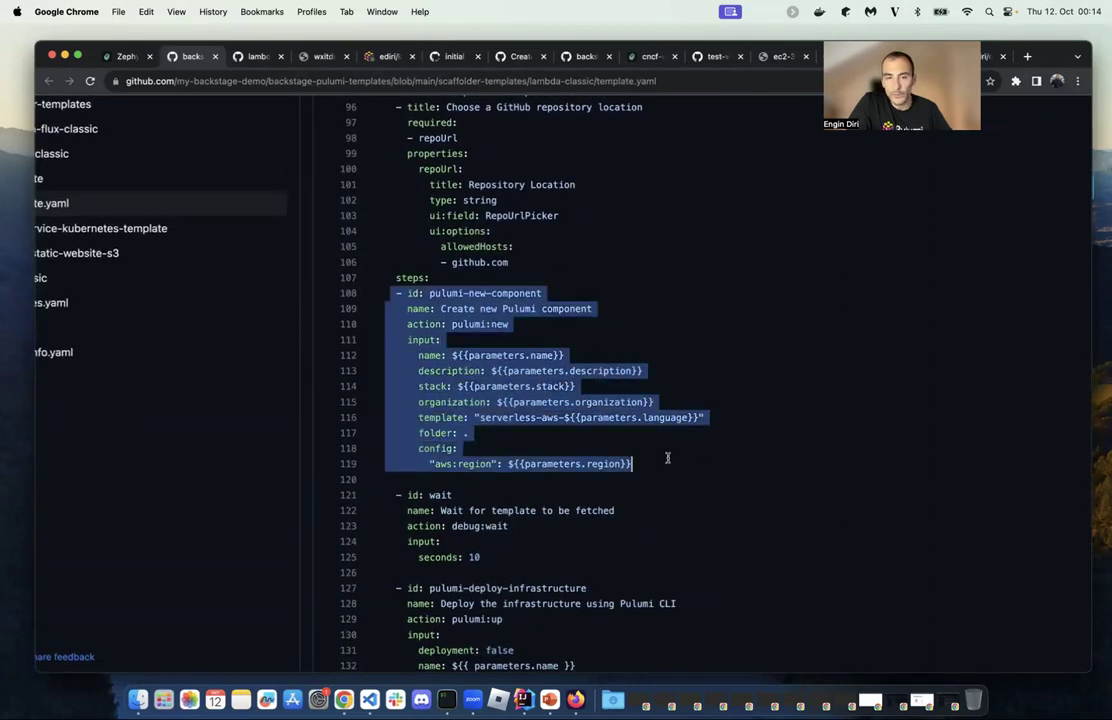
pyautogui.click(478, 402)
pyautogui.moveTo(481, 417); pyautogui.dragTo(558, 418)
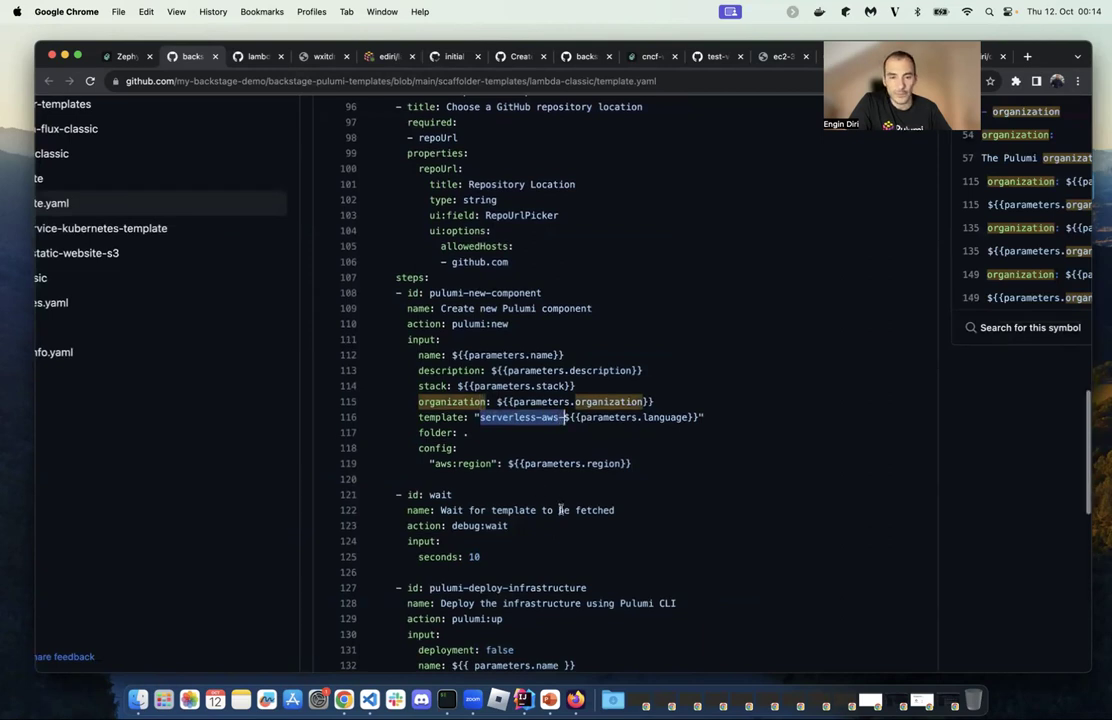
# - Highlight the pulumi-deploy-infrastructure step in template.yaml and examine its url output entry
pyautogui.scroll(-3, 480, 445)
pyautogui.scroll(-2, 500, 480)
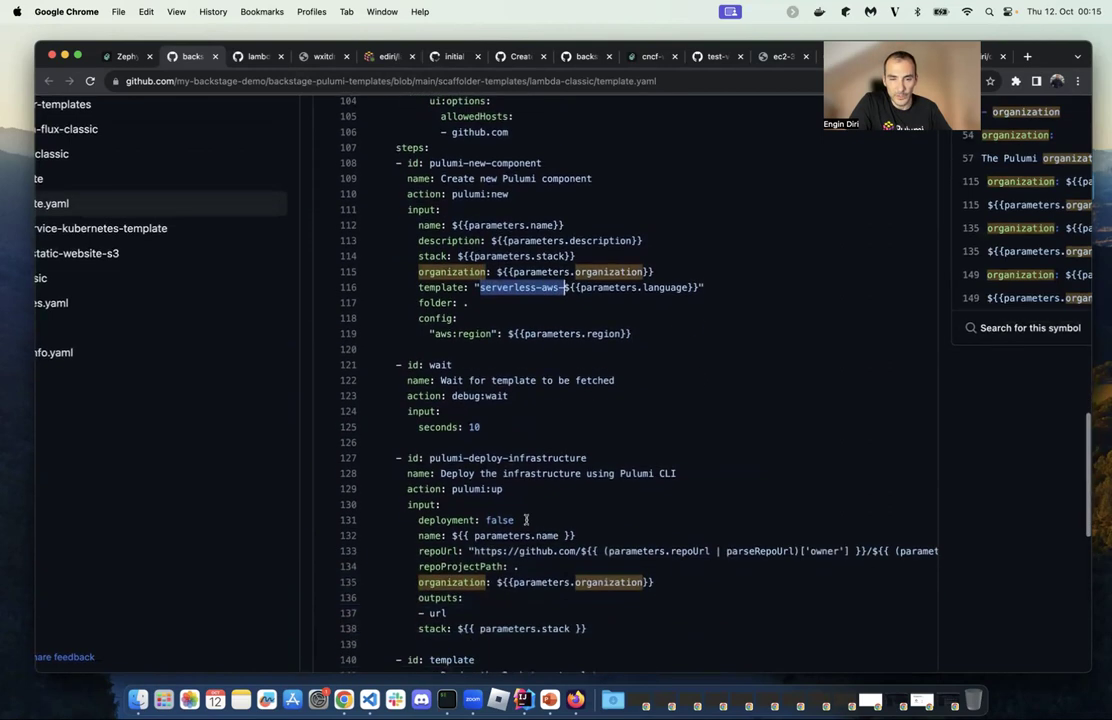
pyautogui.scroll(-5, 545, 518)
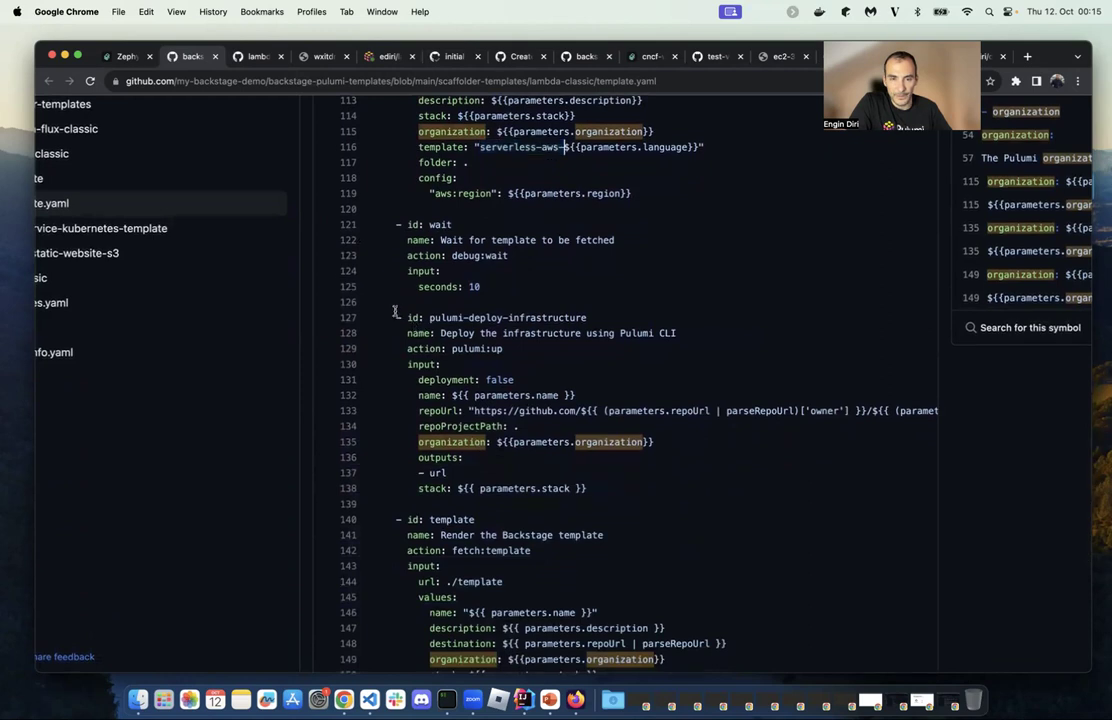
pyautogui.moveTo(397, 318); pyautogui.dragTo(688, 490)
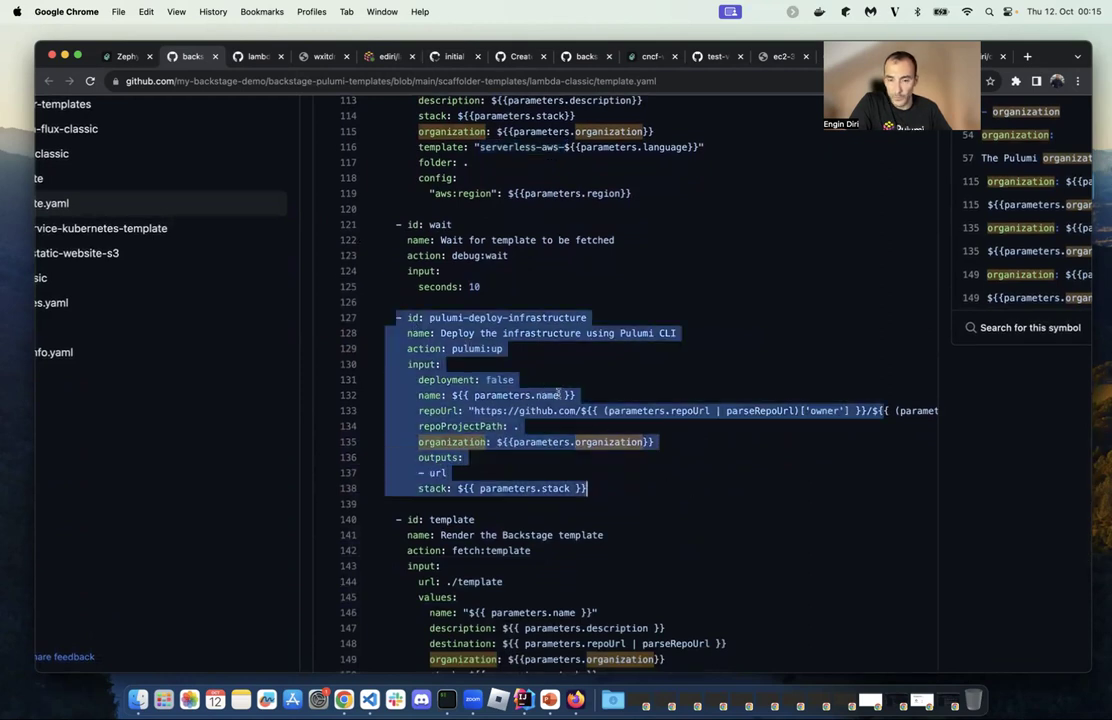
pyautogui.click(557, 460)
pyautogui.moveTo(404, 469); pyautogui.dragTo(448, 472)
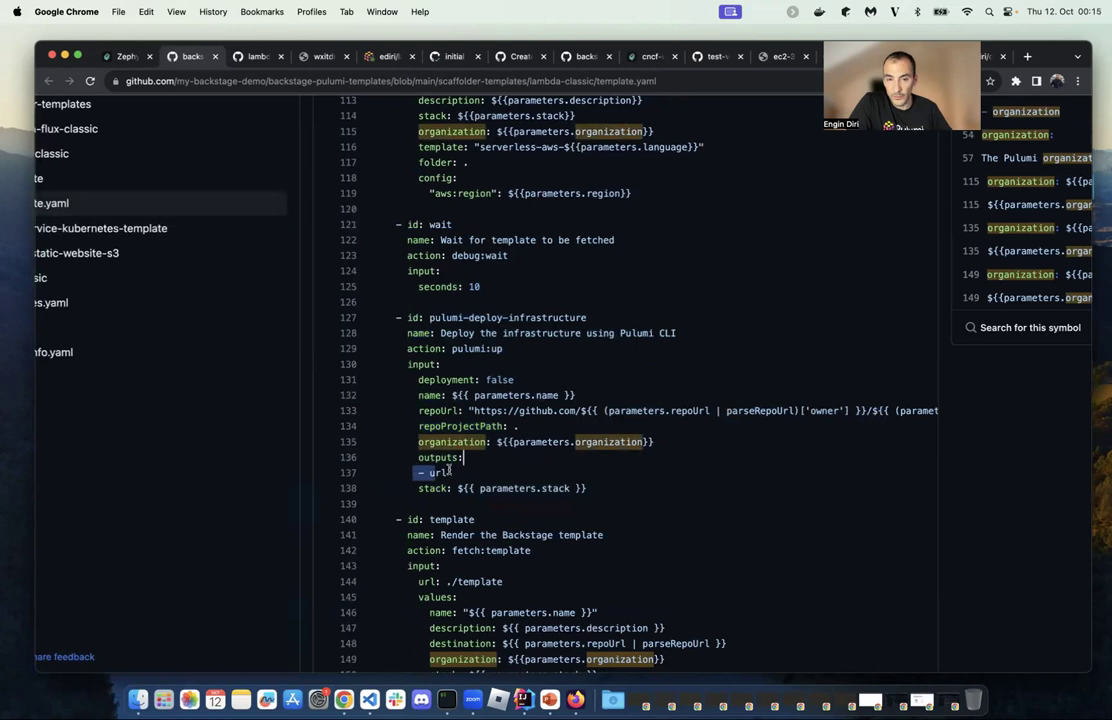
# - Review the remaining template steps through the output links and highlight the URL link that uses the pulumi-deploy-infrastructure output
pyautogui.scroll(-10, 589, 489)
pyautogui.scroll(-10, 589, 489)
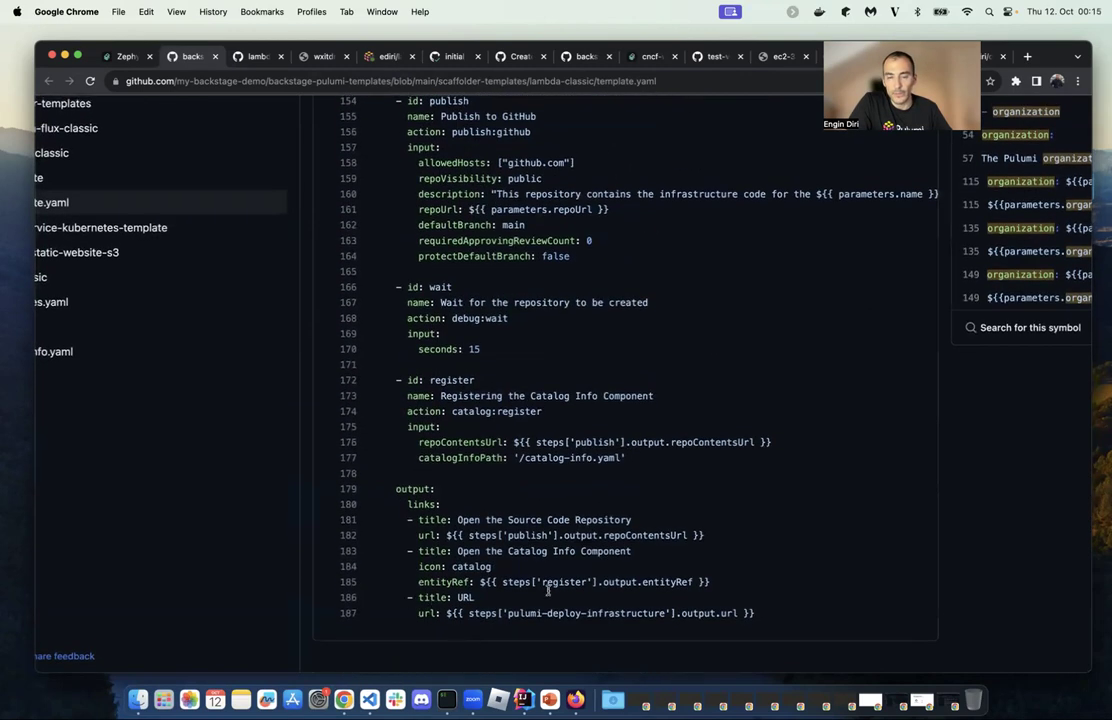
pyautogui.moveTo(418, 597); pyautogui.dragTo(831, 608)
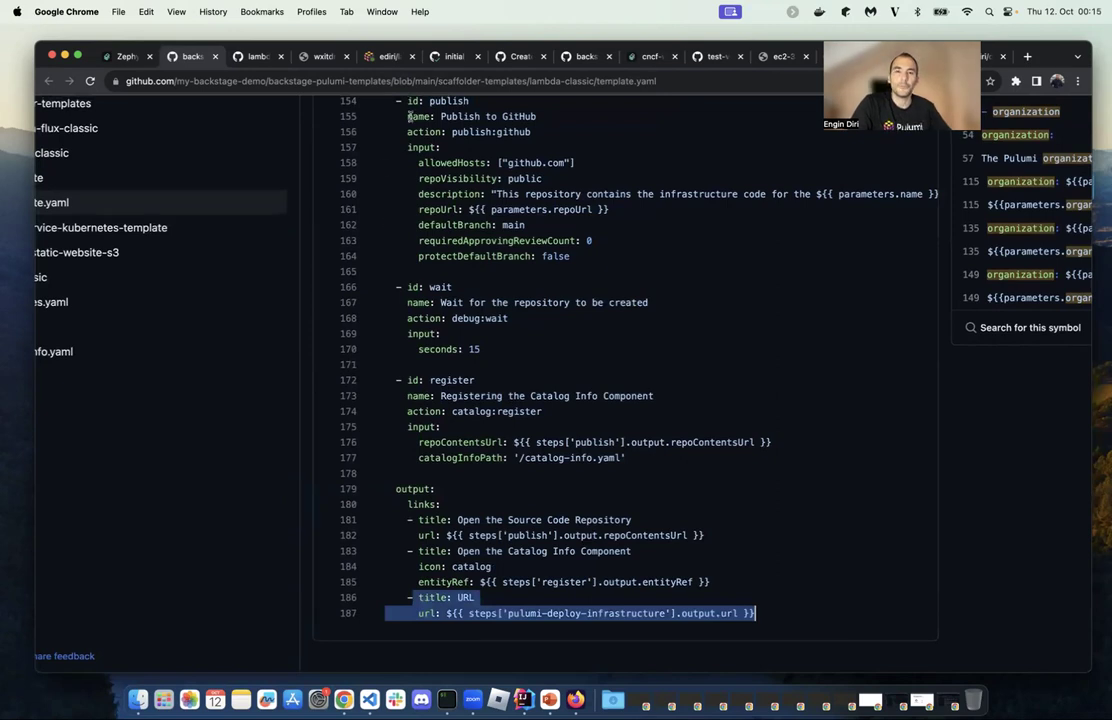